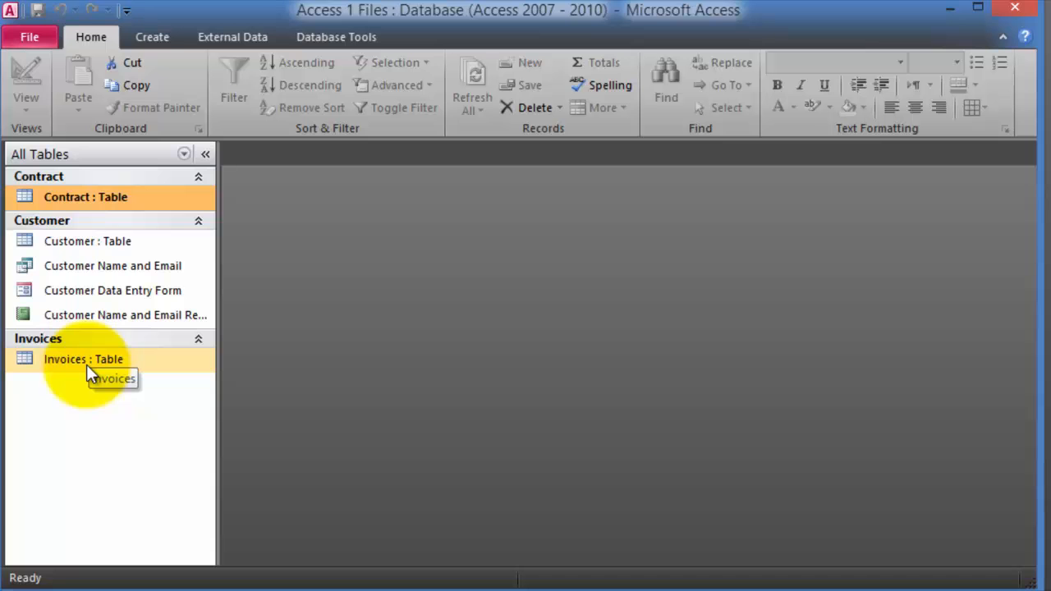
- Open the Customer table datasheet of 38 records, close the Field List, and browse the Company column
{"action": "double_click", "coordinate": [78, 244]}
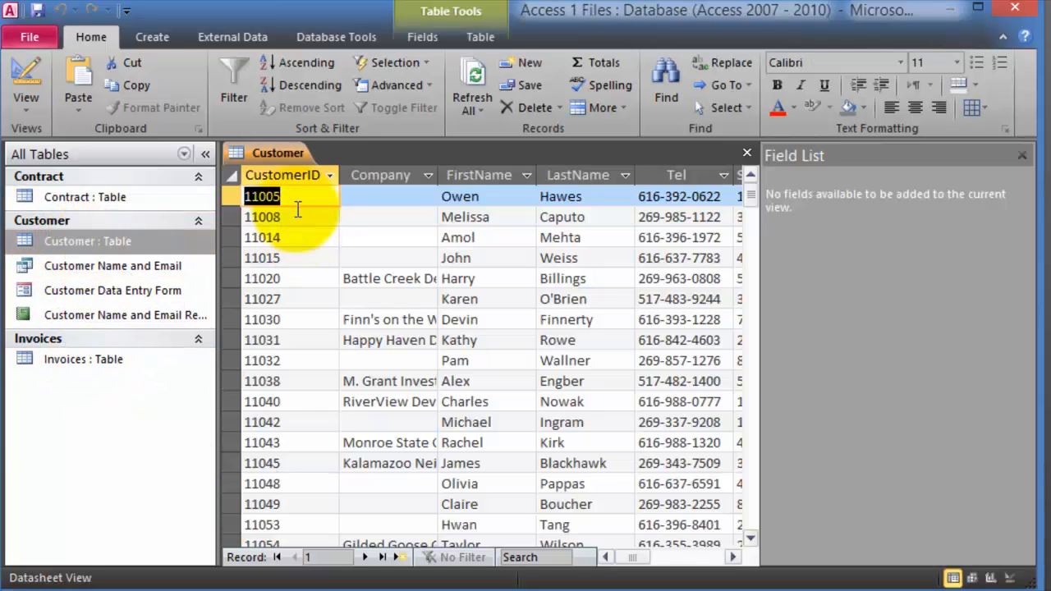
{"action": "left_click", "coordinate": [1023, 155]}
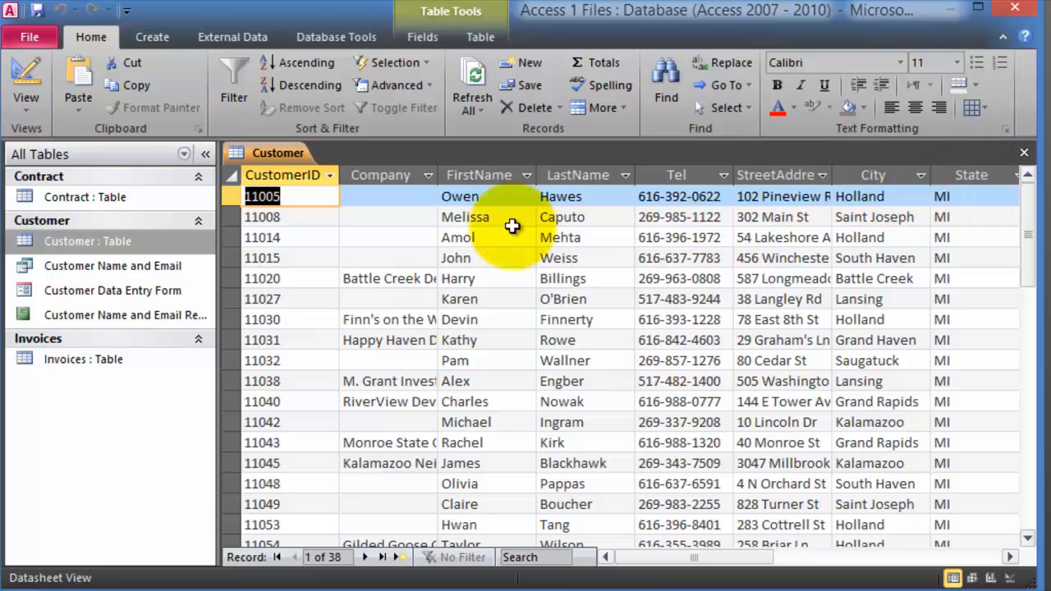
{"action": "left_click", "coordinate": [410, 217]}
{"action": "scroll", "coordinate": [430, 347], "scroll_direction": "down", "scroll_amount": 12}
{"action": "scroll", "coordinate": [469, 374], "scroll_direction": "up", "scroll_amount": 12}
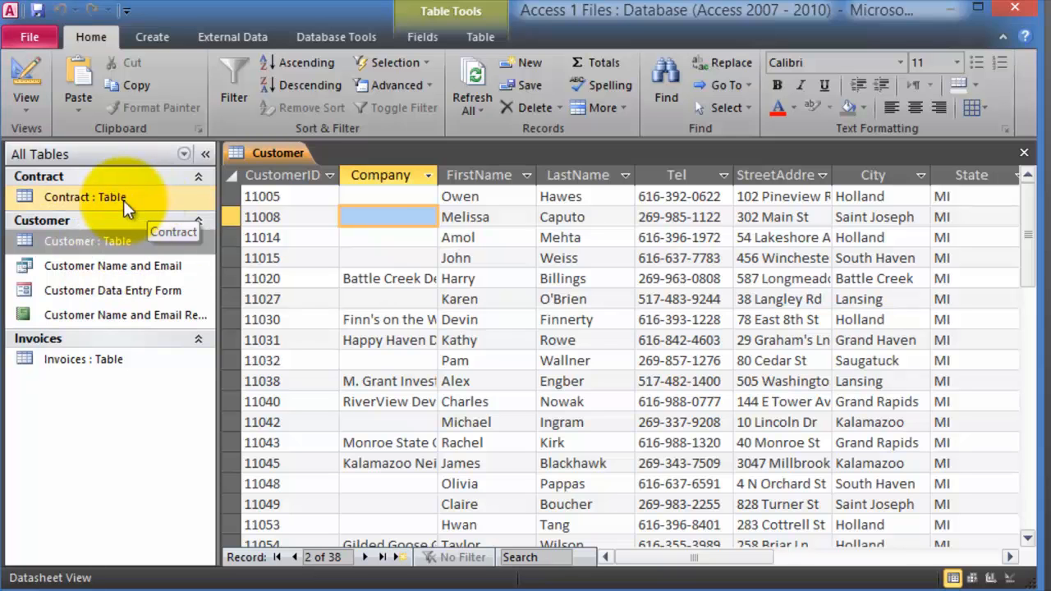
- Open the Contract and Invoices tables and widen the Invoice Item column to show full item names
{"action": "double_click", "coordinate": [75, 196]}
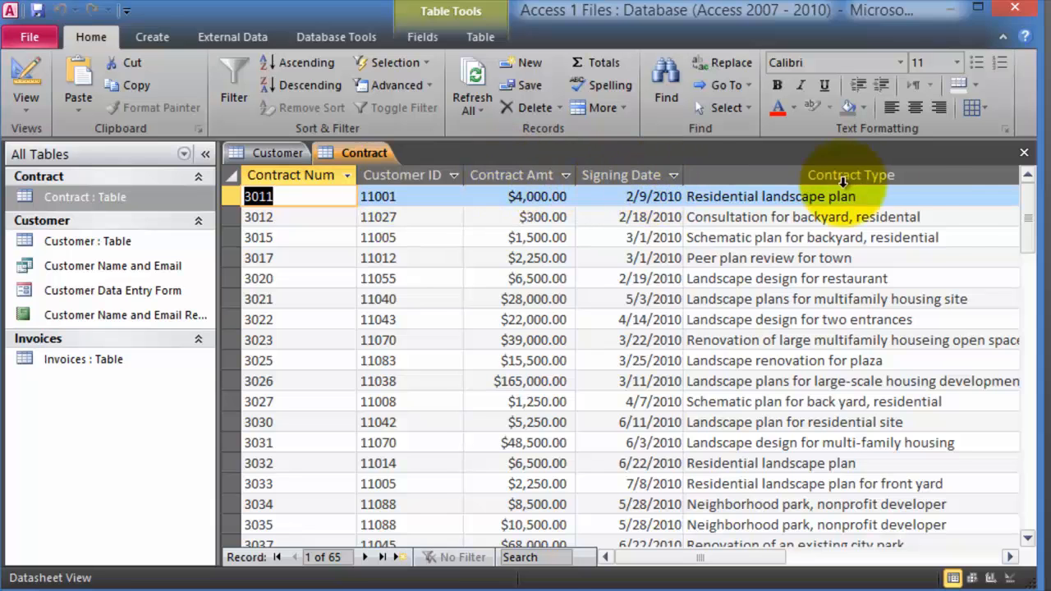
{"action": "left_click", "coordinate": [873, 258]}
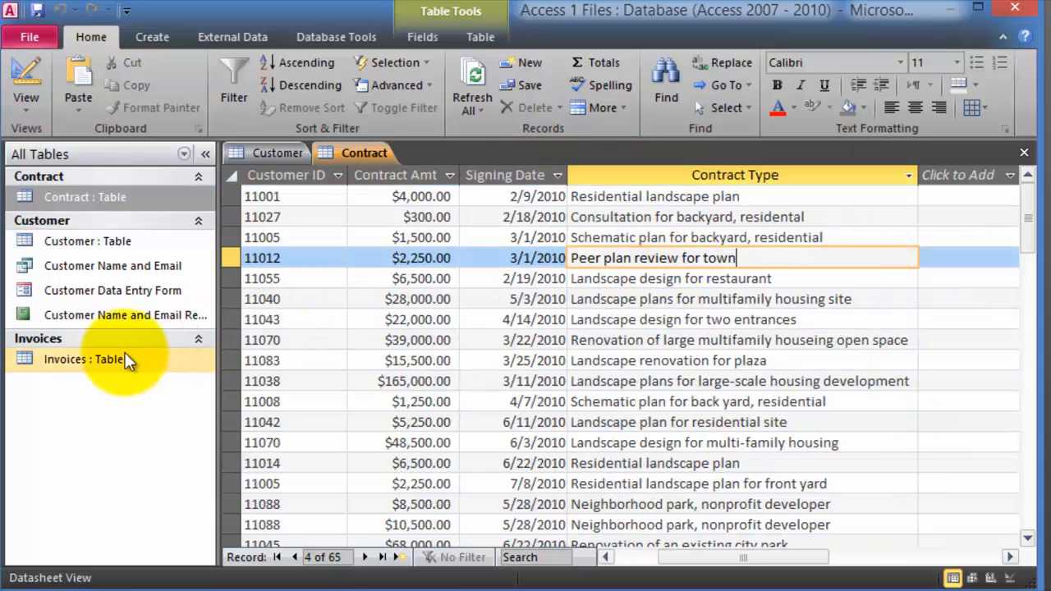
{"action": "left_click", "coordinate": [74, 359]}
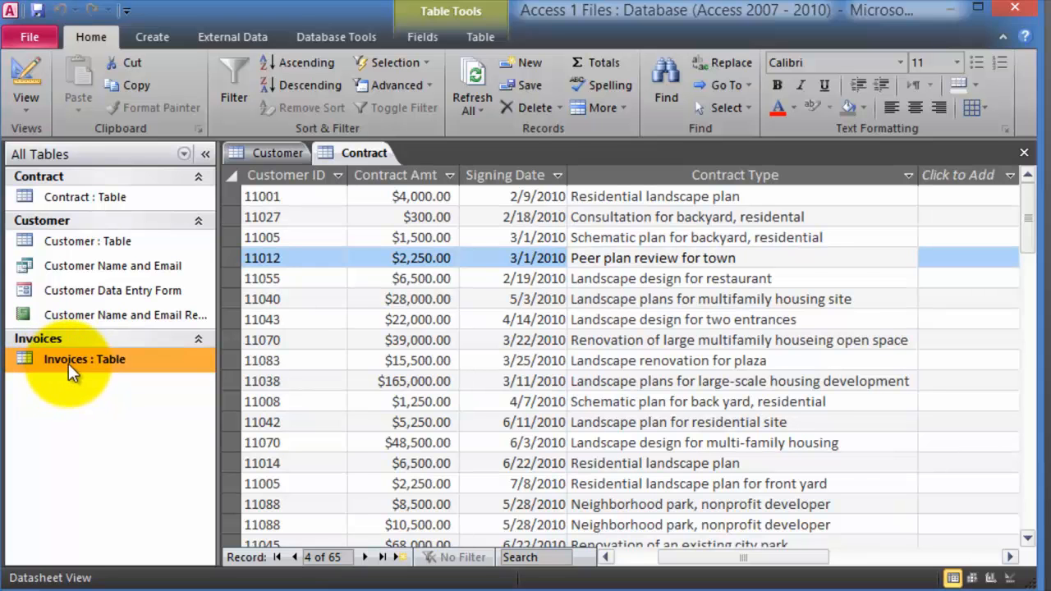
{"action": "double_click", "coordinate": [68, 364]}
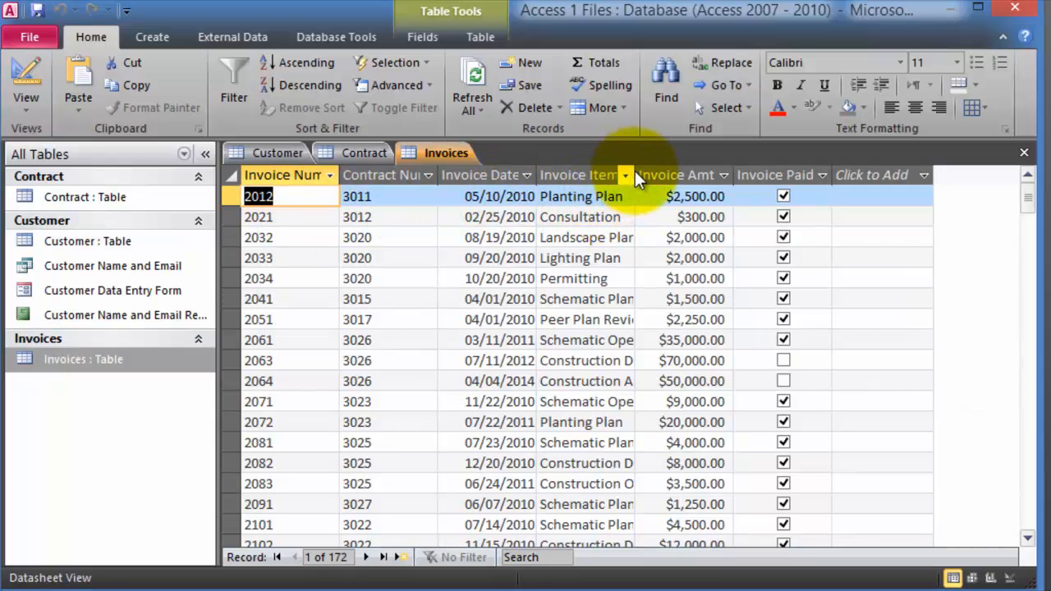
{"action": "left_click_drag", "start_coordinate": [635, 171], "coordinate": [682, 172]}
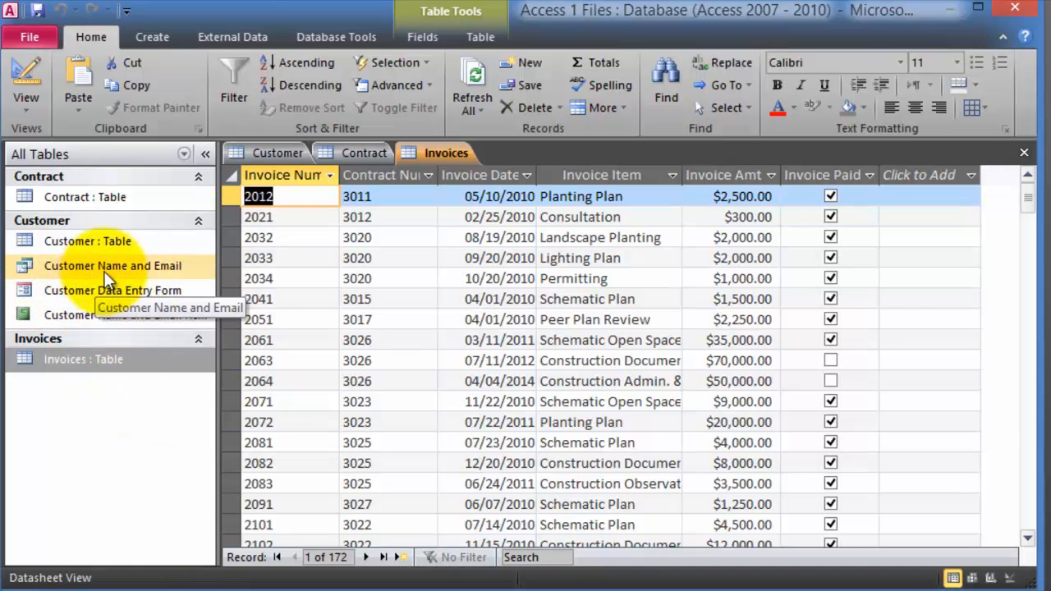
- Select the Customer table's FirstName and LastName columns, then open the Customer Name and Email query
{"action": "double_click", "coordinate": [88, 245]}
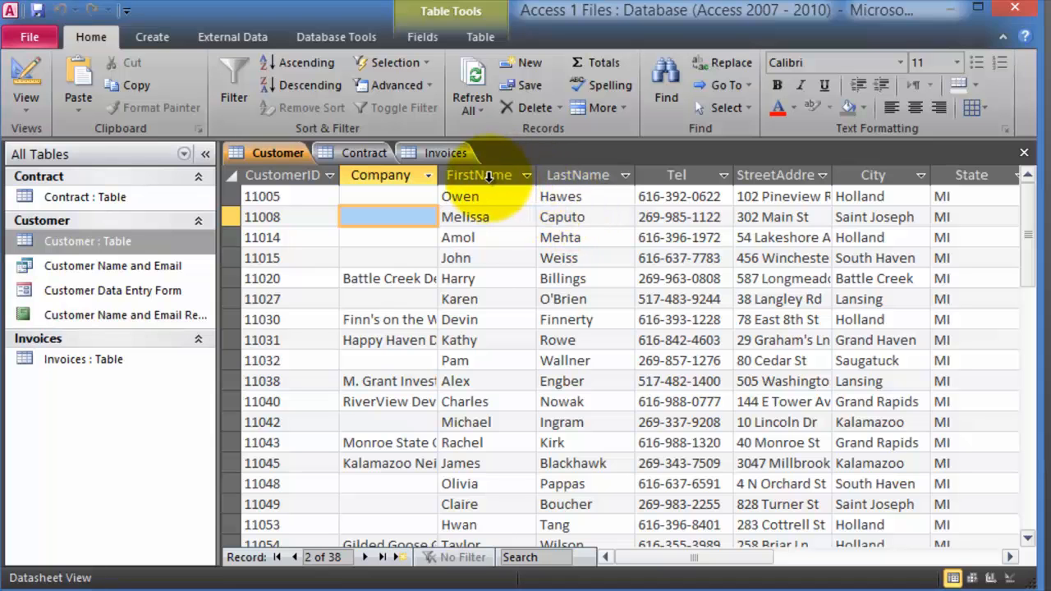
{"action": "left_click", "coordinate": [489, 175]}
{"action": "left_click", "coordinate": [582, 176]}
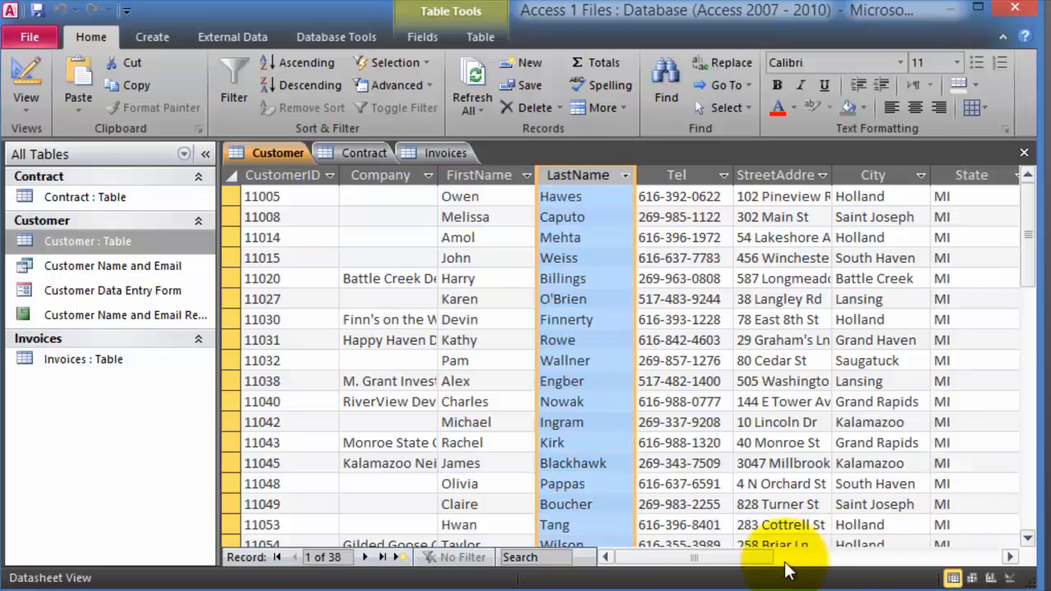
{"action": "left_click_drag", "start_coordinate": [765, 564], "coordinate": [842, 564]}
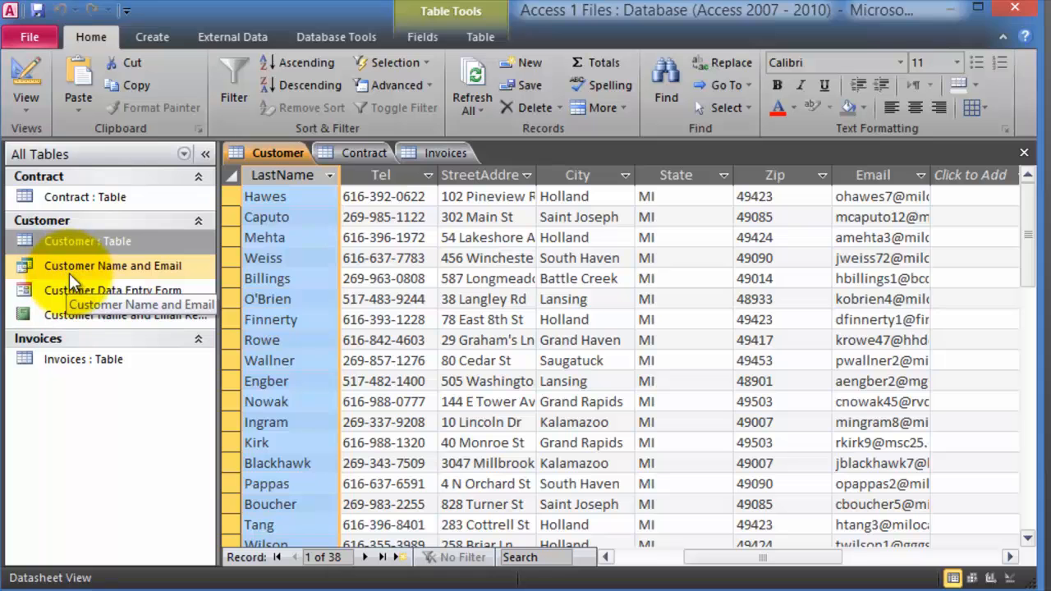
{"action": "double_click", "coordinate": [69, 268]}
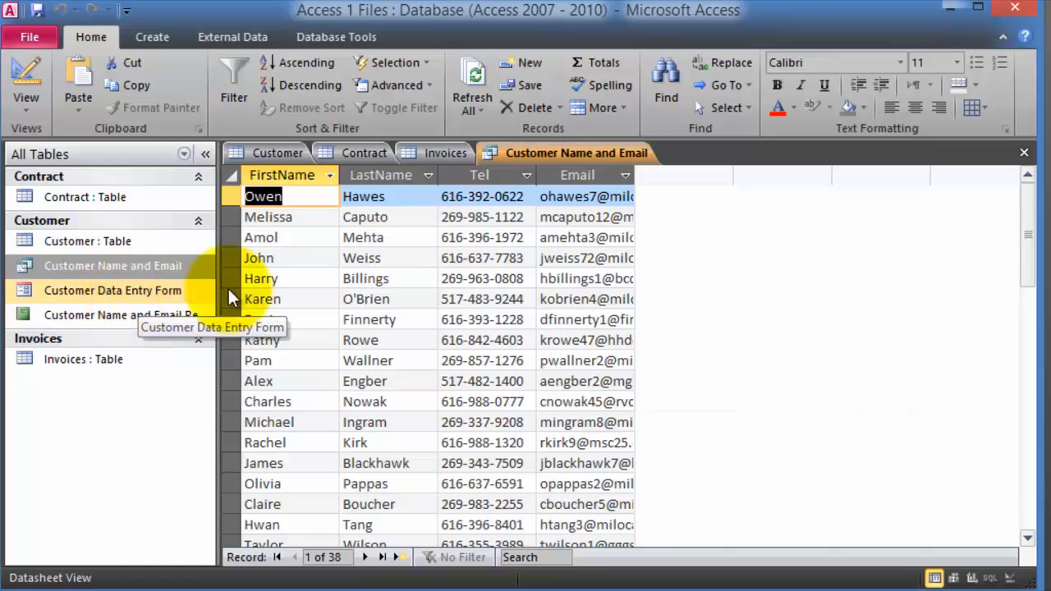
- Return to the Customer table and step across the fields of the blank new-record row
{"action": "double_click", "coordinate": [140, 242]}
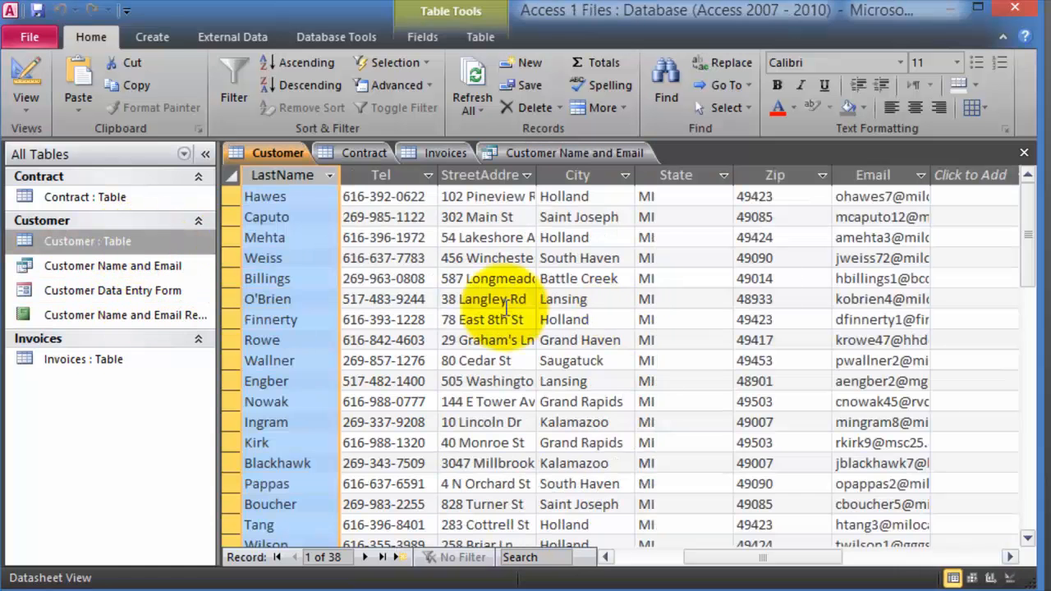
{"action": "scroll", "coordinate": [542, 409], "scroll_direction": "down", "scroll_amount": 8}
{"action": "scroll", "coordinate": [540, 403], "scroll_direction": "down", "scroll_amount": 5}
{"action": "scroll", "coordinate": [493, 331], "scroll_direction": "up", "scroll_amount": 2}
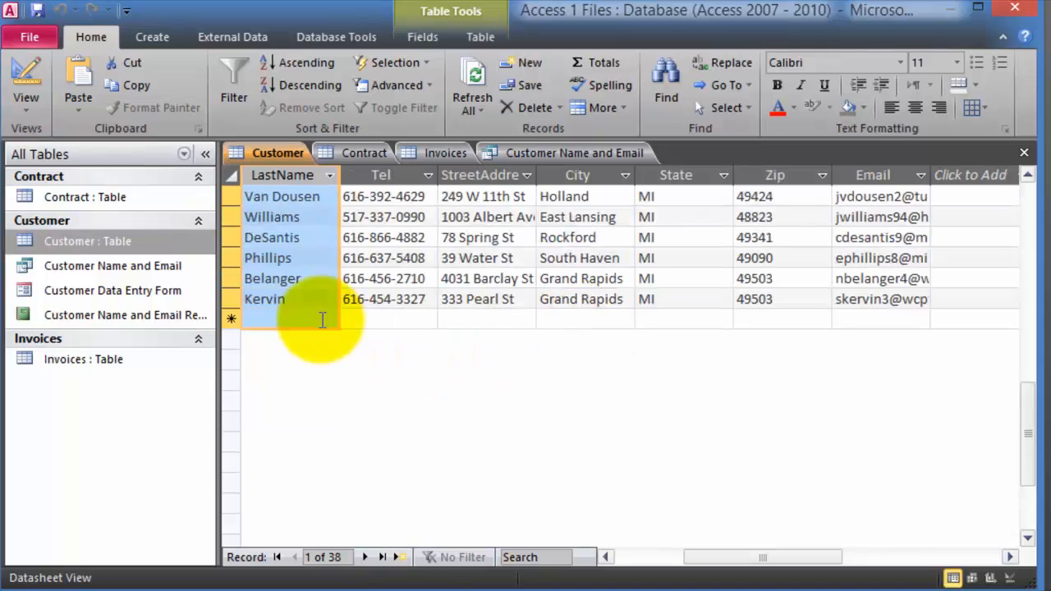
{"action": "left_click", "coordinate": [387, 319]}
{"action": "left_click", "coordinate": [493, 319]}
{"action": "left_click", "coordinate": [584, 321]}
{"action": "left_click", "coordinate": [766, 325]}
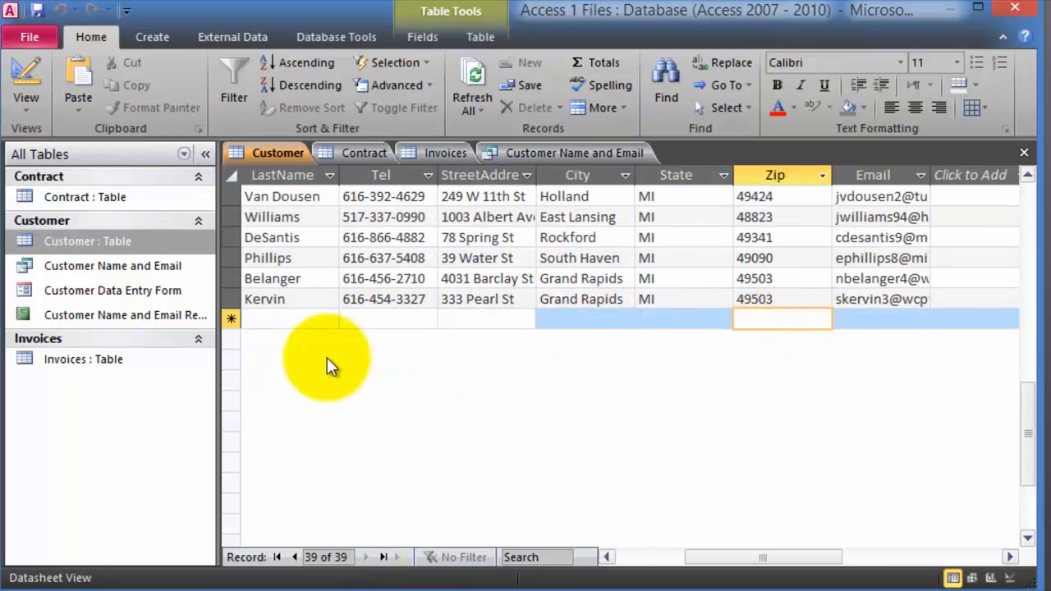
- Open the Customer Data Entry Form and move to blank record 39 of 39's Company and FirstName fields
{"action": "double_click", "coordinate": [101, 294]}
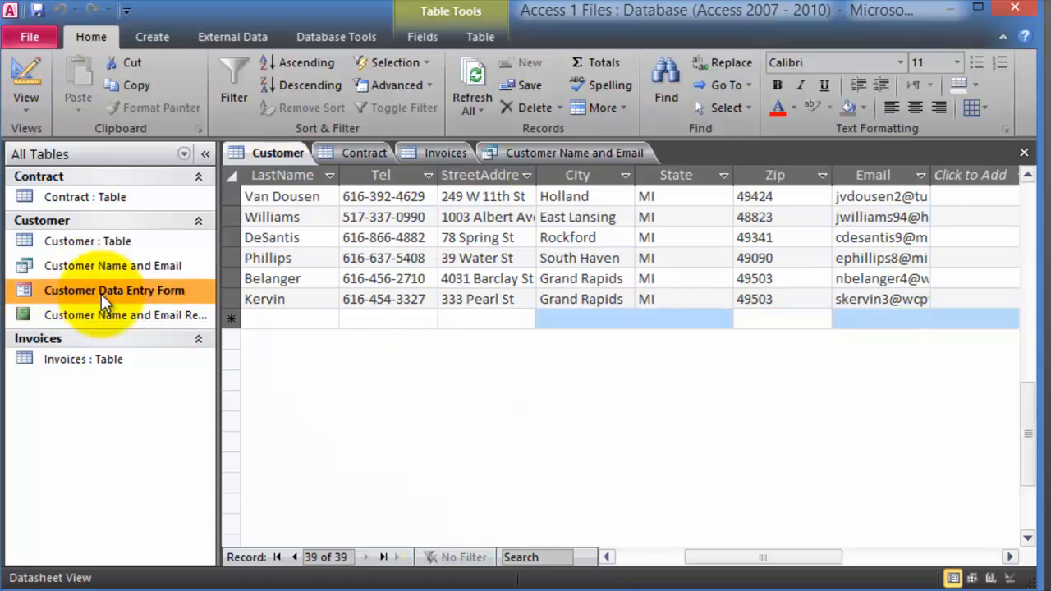
{"action": "scroll", "coordinate": [403, 332], "scroll_direction": "down", "scroll_amount": 5}
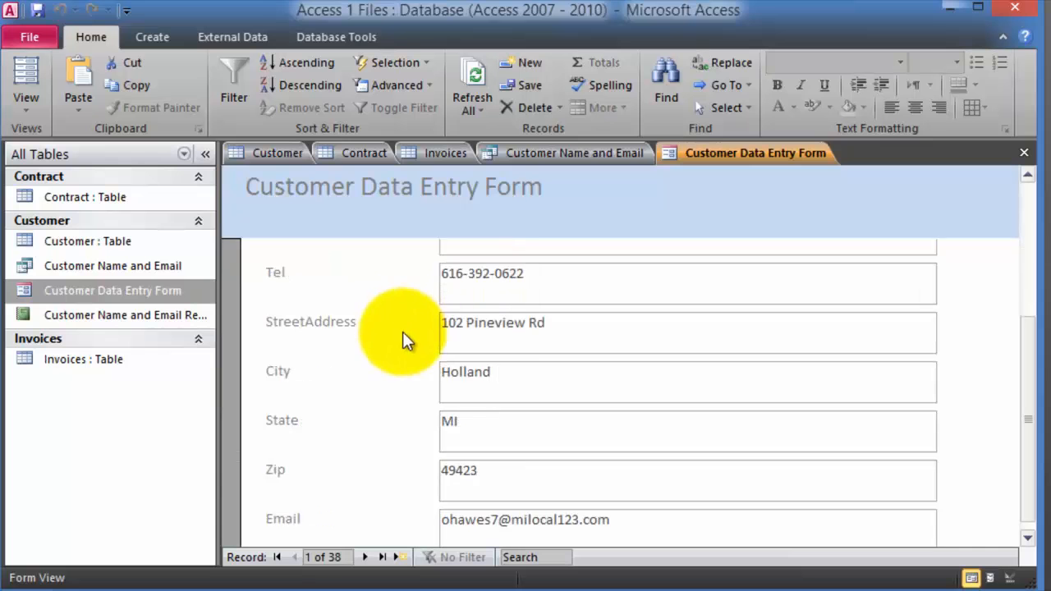
{"action": "scroll", "coordinate": [382, 386], "scroll_direction": "up", "scroll_amount": 5}
{"action": "scroll", "coordinate": [380, 390], "scroll_direction": "down", "scroll_amount": 5}
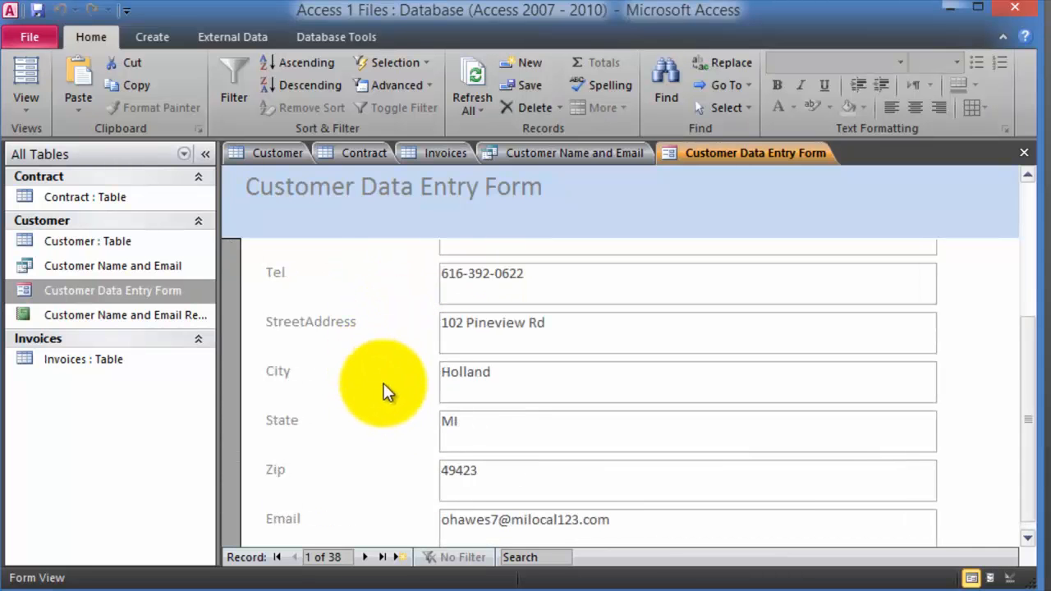
{"action": "left_click", "coordinate": [365, 558]}
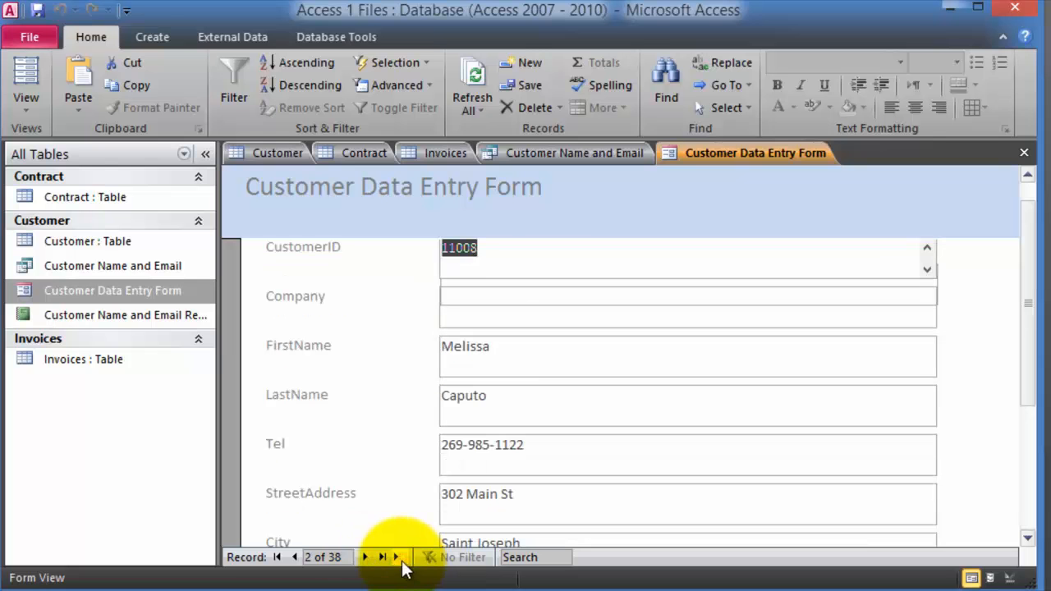
{"action": "left_click", "coordinate": [398, 559]}
{"action": "scroll", "coordinate": [513, 341], "scroll_direction": "up", "scroll_amount": 1}
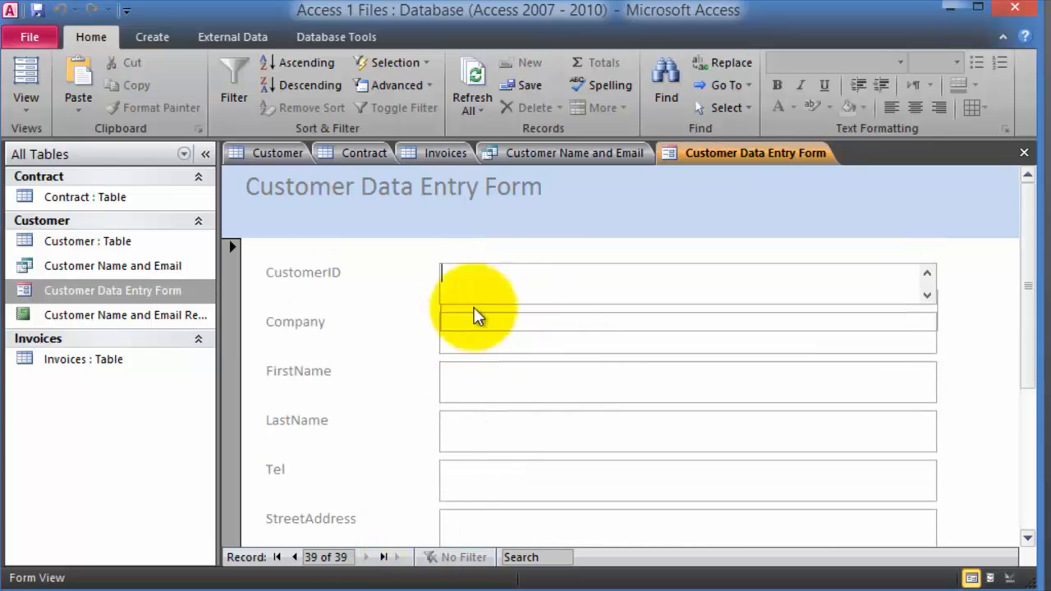
{"action": "left_click", "coordinate": [470, 328]}
{"action": "left_click", "coordinate": [476, 378]}
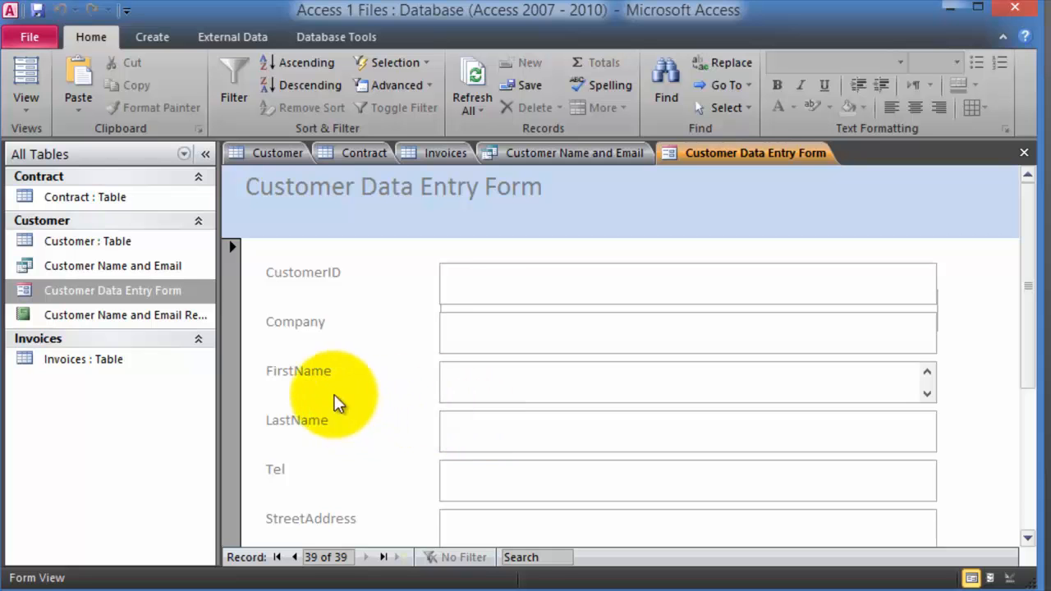
{"action": "left_click", "coordinate": [129, 314]}
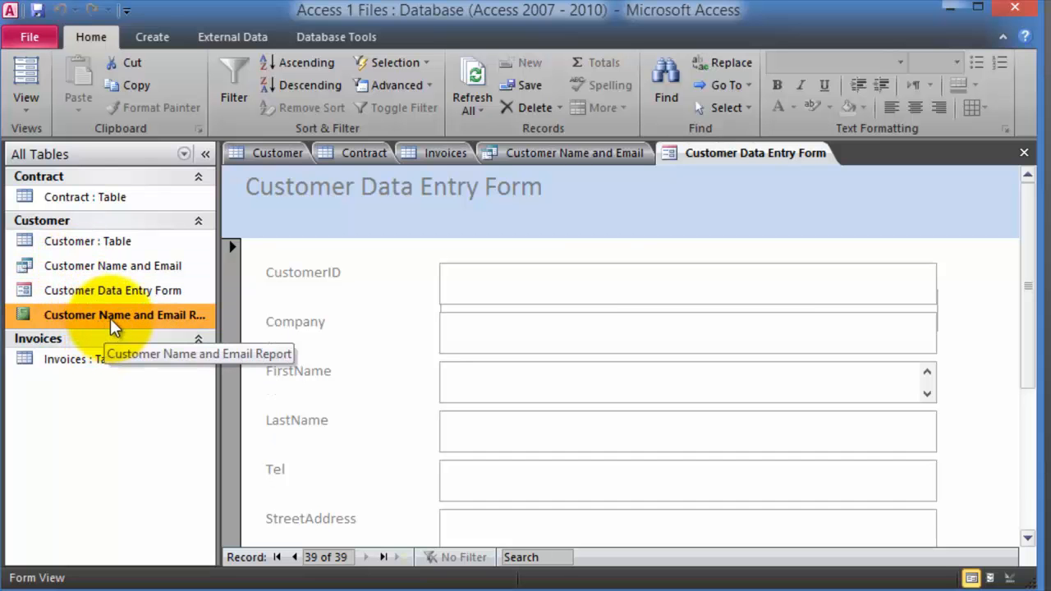
- Open the Customer Name and Email Report, then select each Navigation Pane object in turn
{"action": "double_click", "coordinate": [110, 319]}
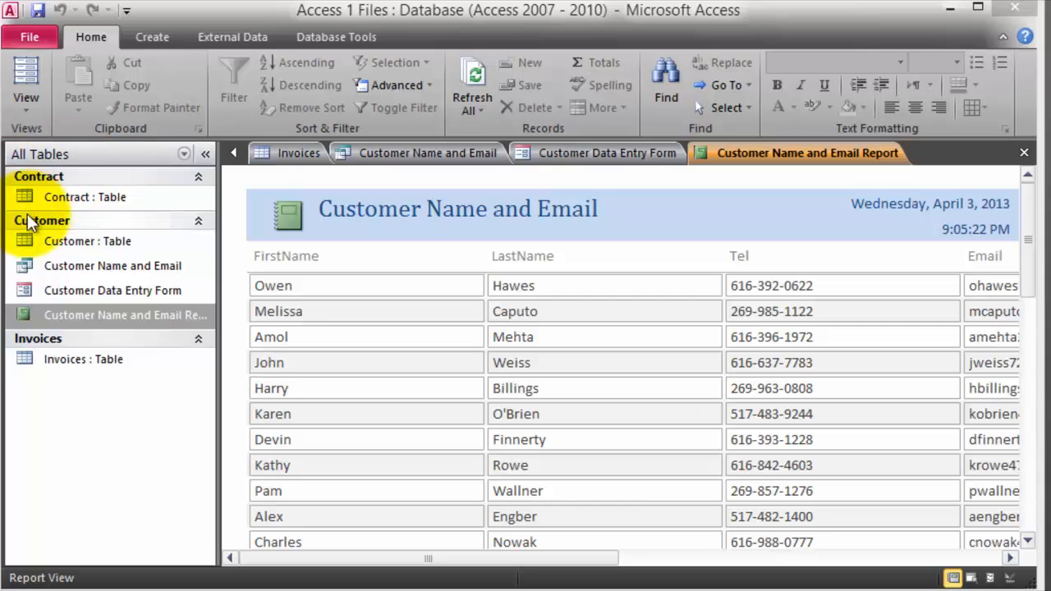
{"action": "left_click", "coordinate": [94, 203]}
{"action": "left_click", "coordinate": [86, 238]}
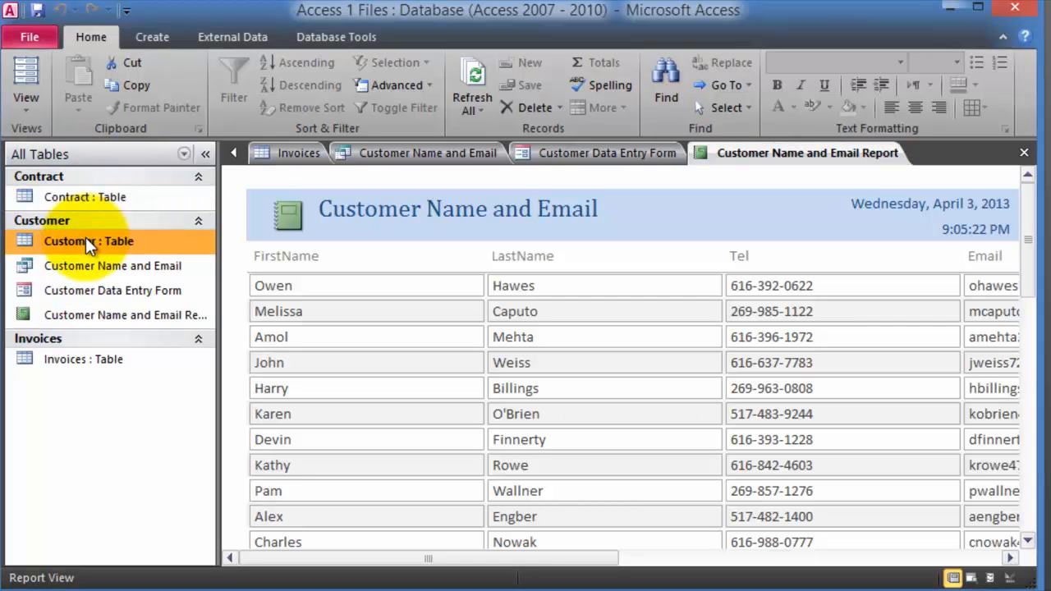
{"action": "left_click", "coordinate": [85, 268]}
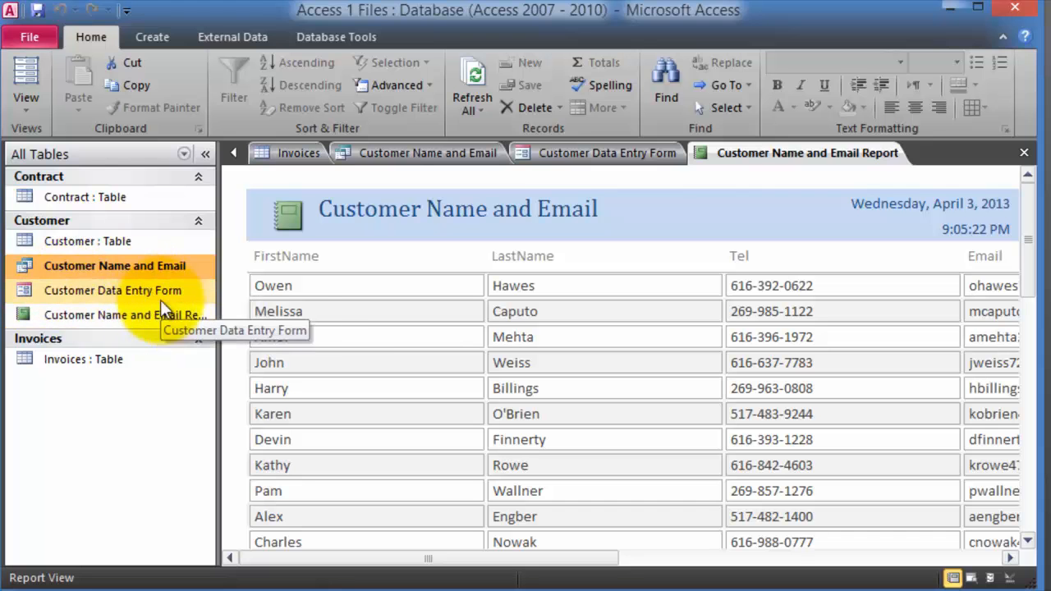
{"action": "left_click", "coordinate": [101, 297]}
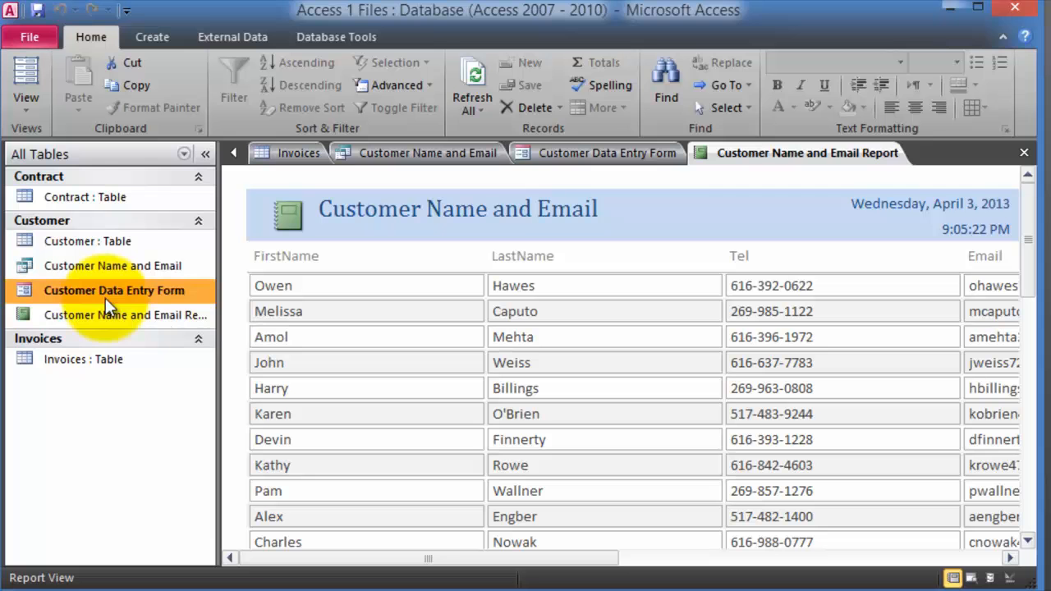
{"action": "left_click", "coordinate": [103, 316]}
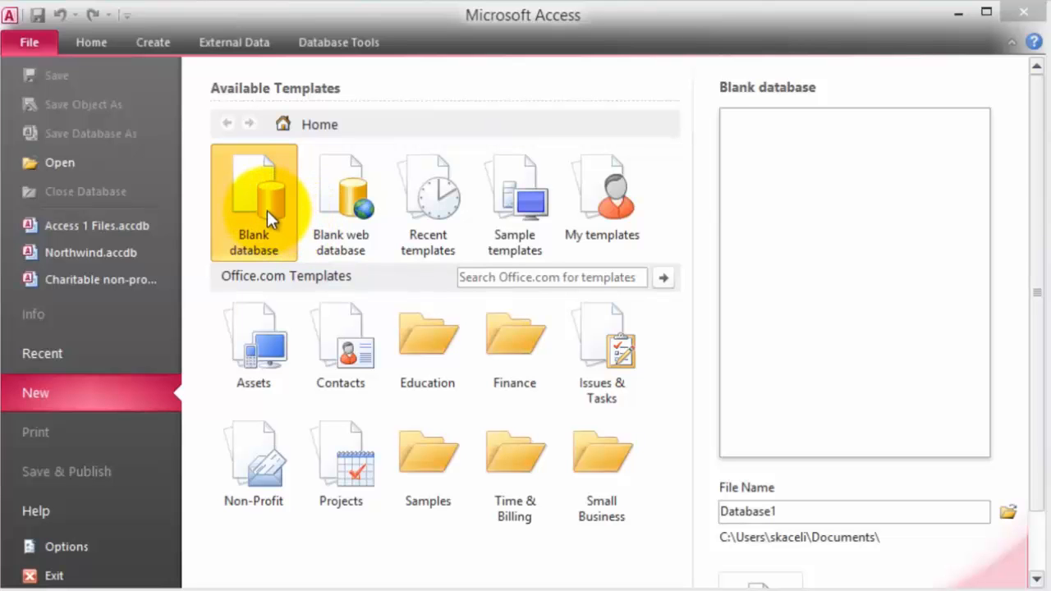
- Browse the Sample templates, then go back to the main template choices and choose Blank database
{"action": "left_click", "coordinate": [532, 203]}
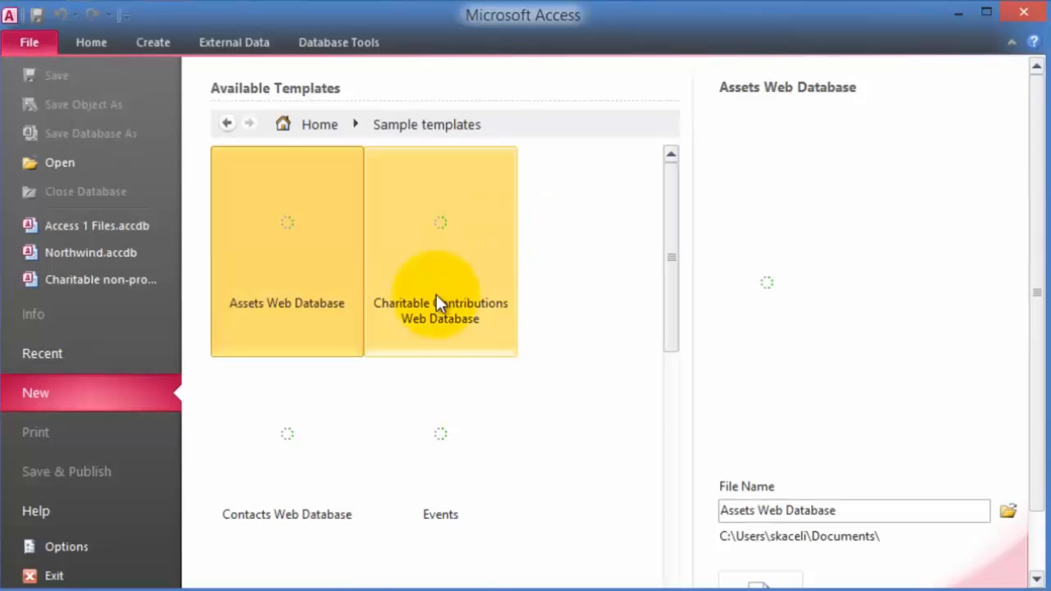
{"action": "scroll", "coordinate": [460, 407], "scroll_direction": "down", "scroll_amount": 3}
{"action": "scroll", "coordinate": [388, 406], "scroll_direction": "down", "scroll_amount": 6}
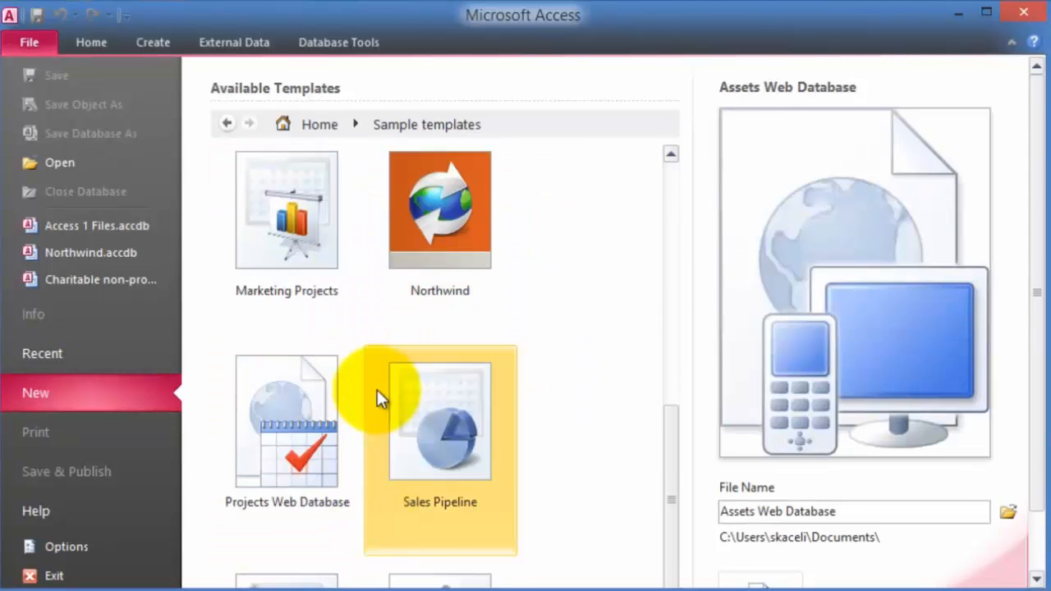
{"action": "scroll", "coordinate": [395, 362], "scroll_direction": "up", "scroll_amount": 3}
{"action": "left_click", "coordinate": [228, 123]}
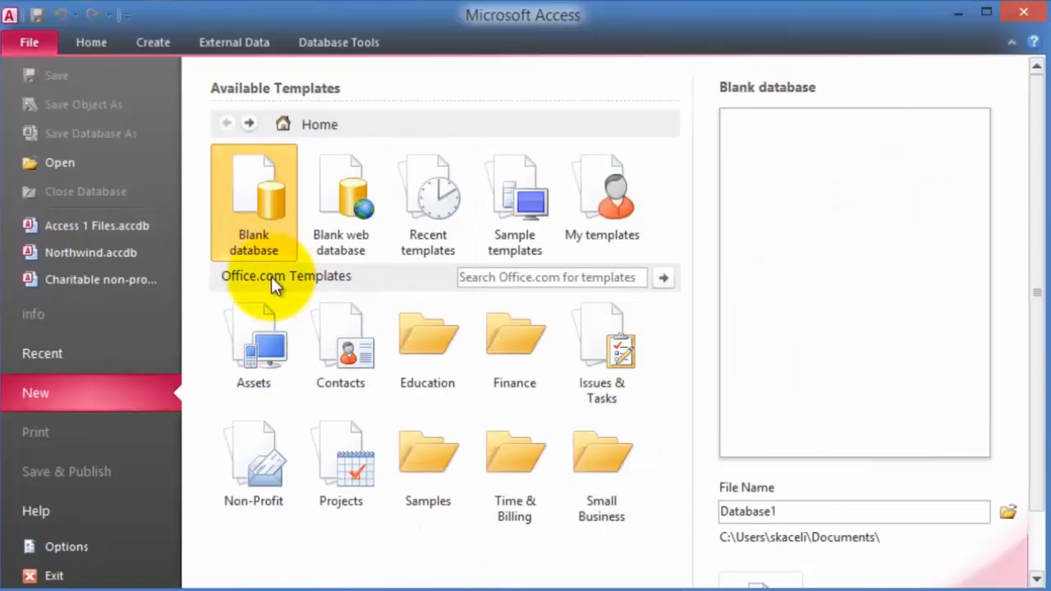
{"action": "left_click", "coordinate": [516, 465]}
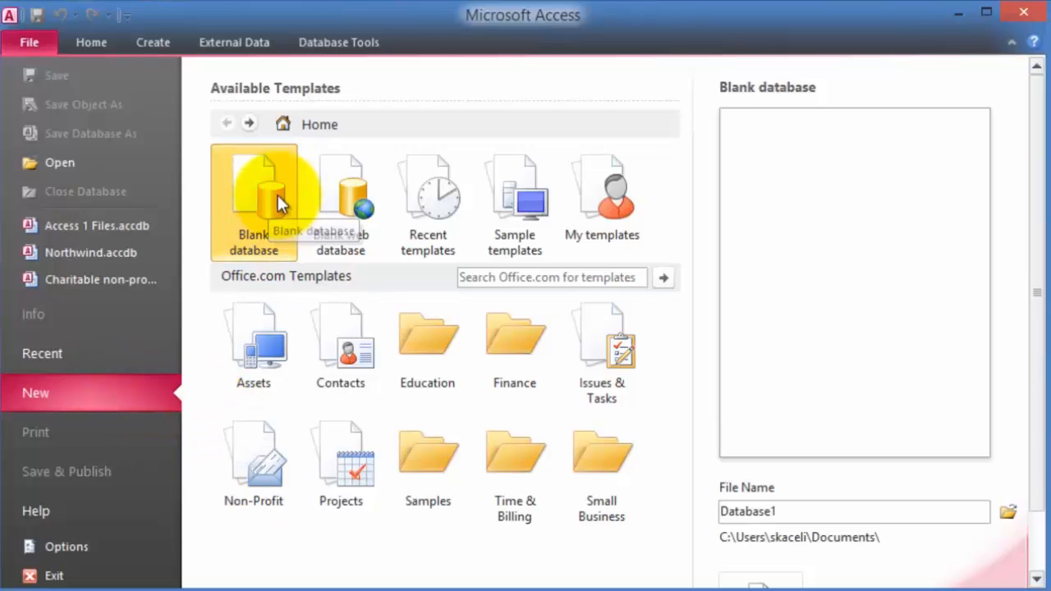
- Replace the default Database1 file name with 'Using Access 2010'
{"action": "double_click", "coordinate": [813, 515]}
{"action": "left_click", "coordinate": [792, 512]}
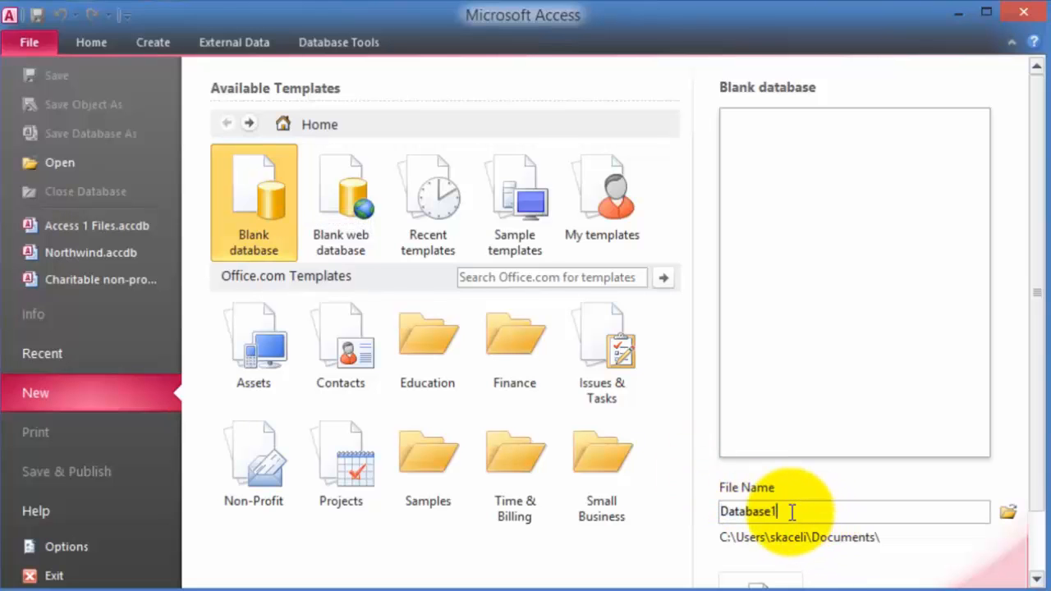
{"action": "left_click_drag", "start_coordinate": [796, 514], "coordinate": [673, 510]}
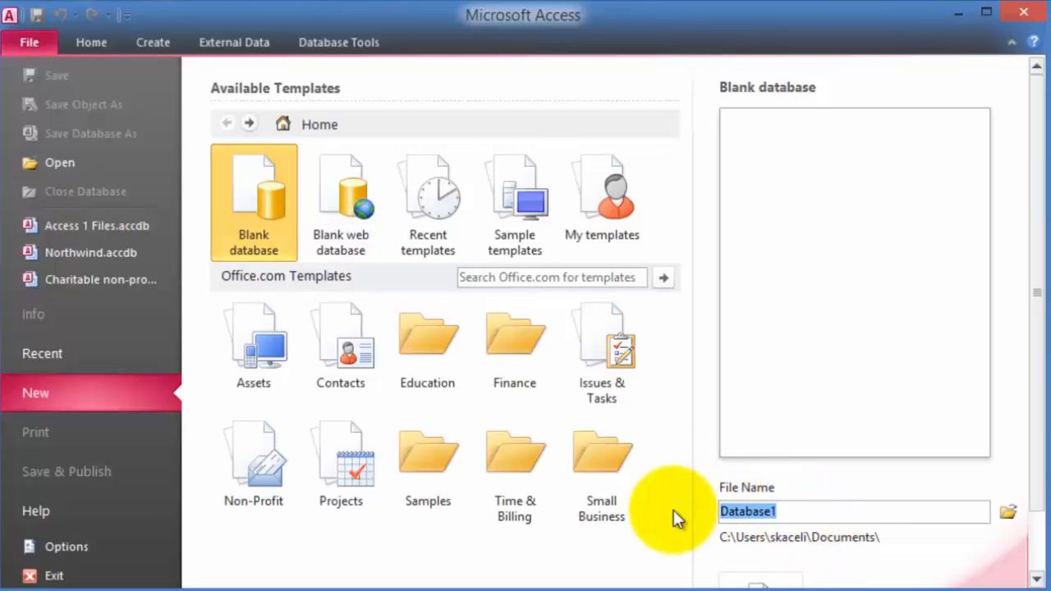
{"action": "type", "text": "Using Access 2010"}
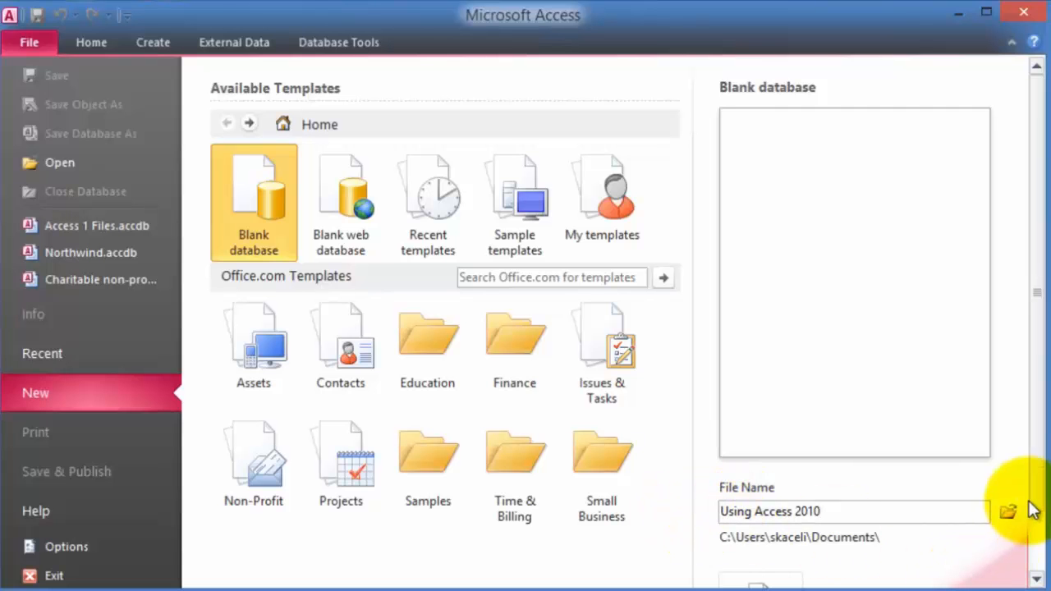
{"action": "scroll", "coordinate": [1028, 509], "scroll_direction": "down", "scroll_amount": 2}
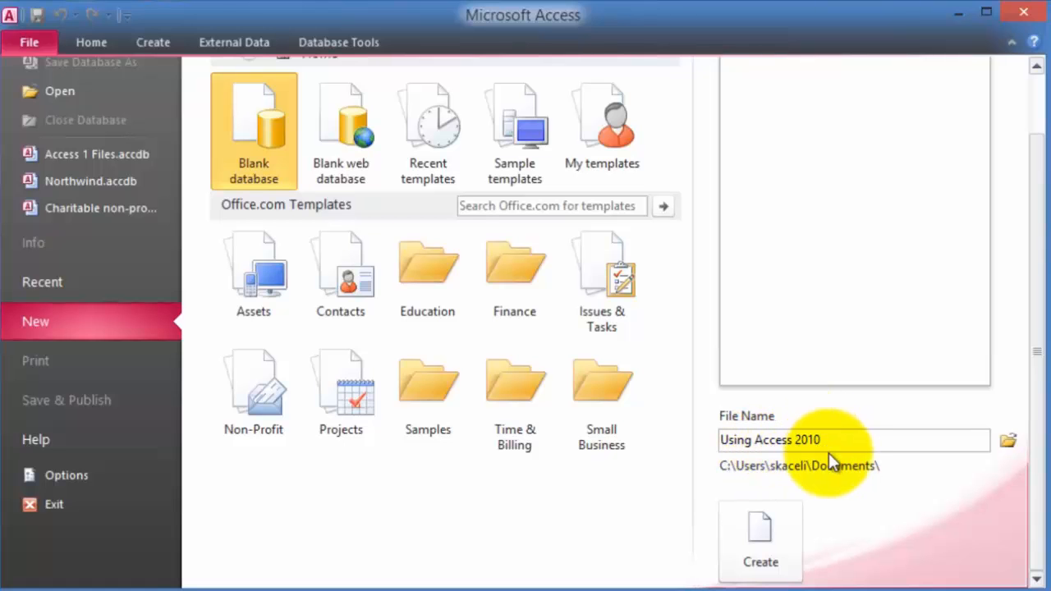
- Create the Using Access 2010 blank database, opening an empty Table1
{"action": "left_click", "coordinate": [770, 544]}
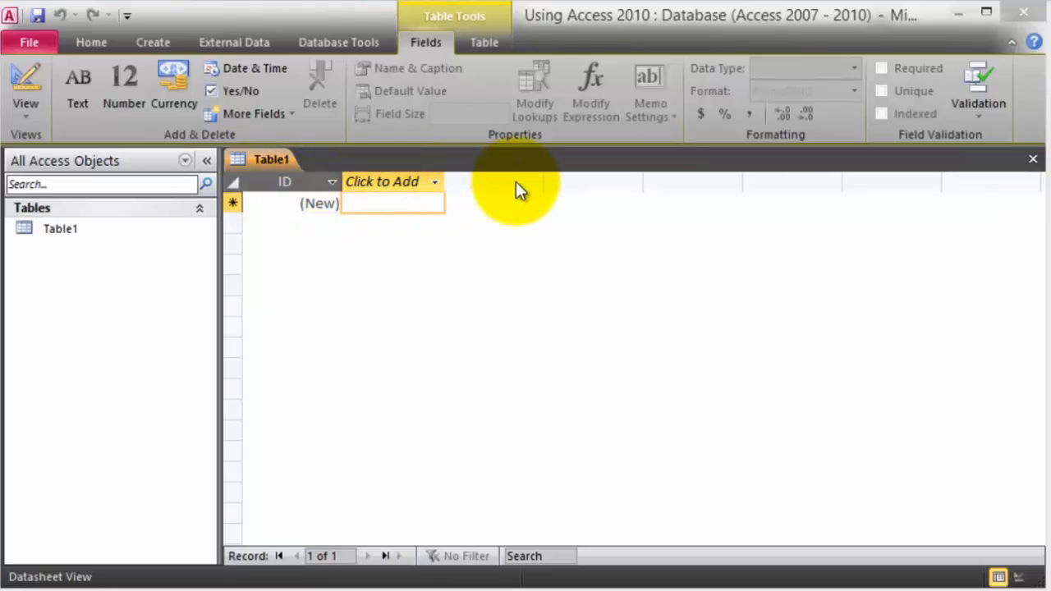
- Add Text fields FirstName, LastName and Address to Table1
{"action": "left_click", "coordinate": [398, 183]}
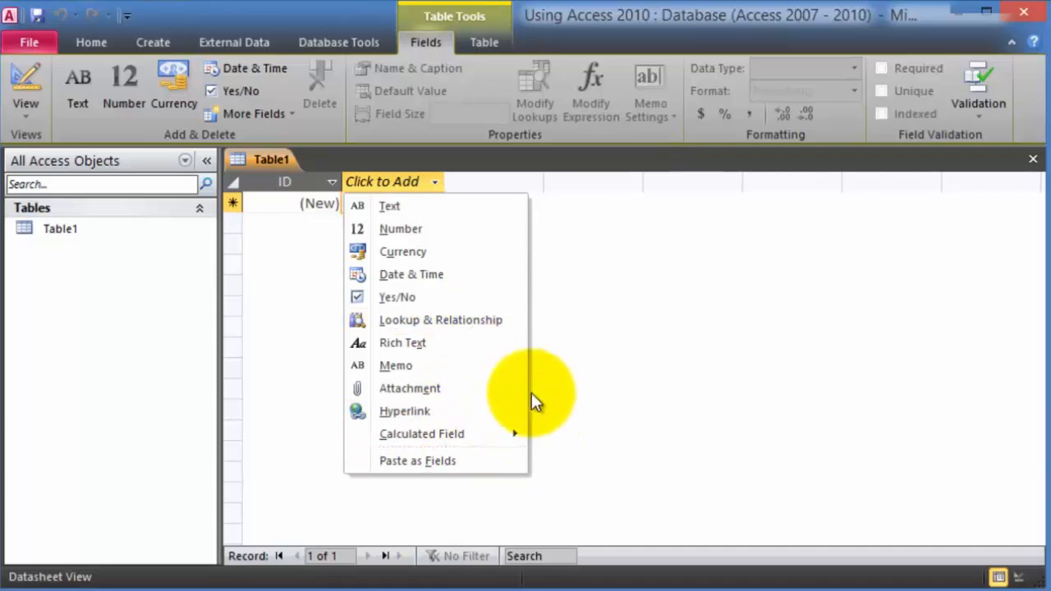
{"action": "left_click", "coordinate": [400, 207]}
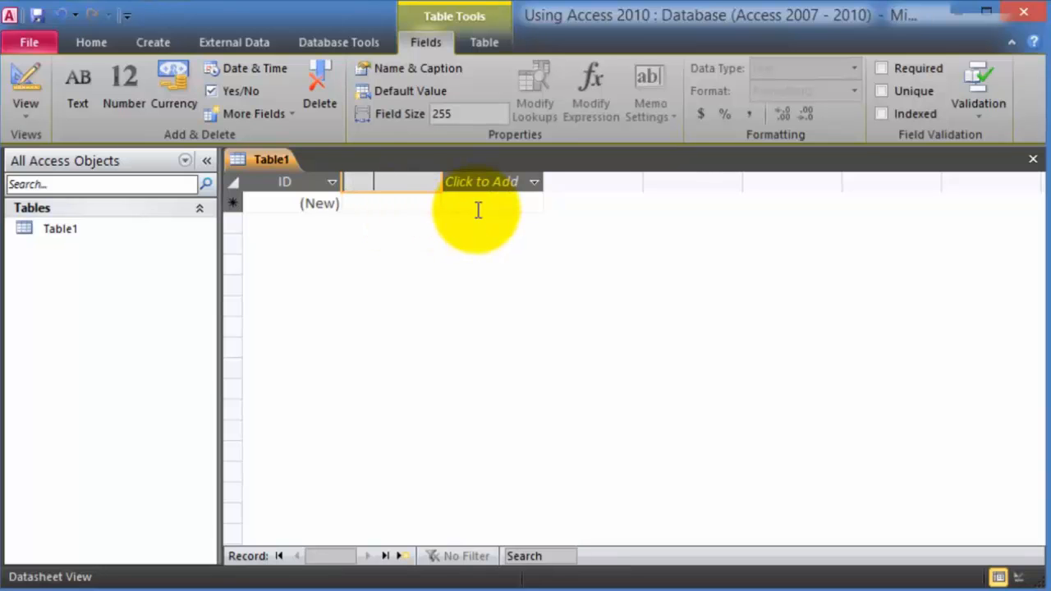
{"action": "type", "text": "FirstName"}
{"action": "key", "text": "Return"}
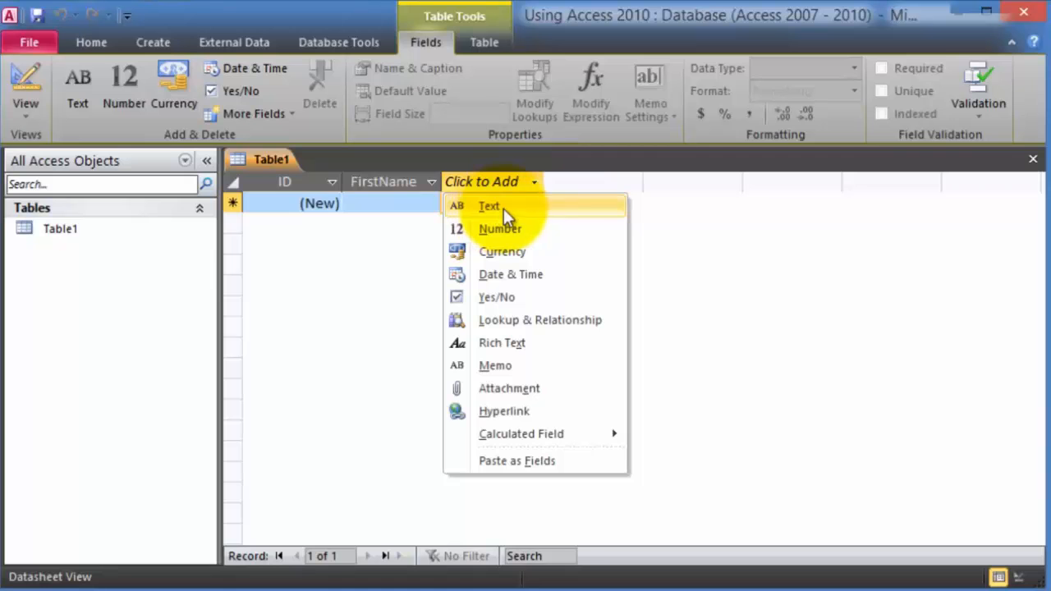
{"action": "left_click", "coordinate": [504, 208]}
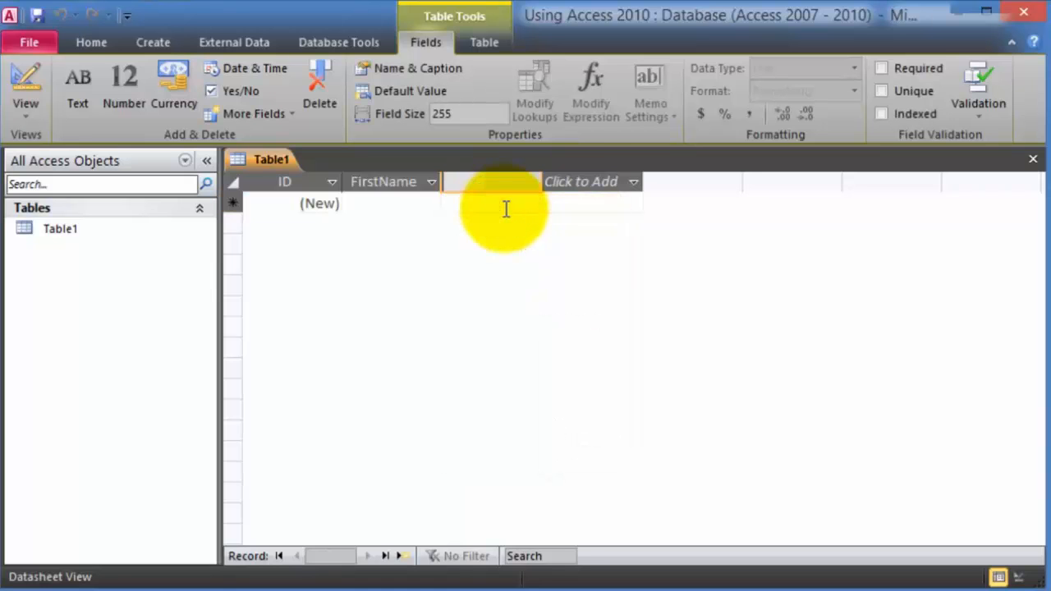
{"action": "type", "text": "LastName"}
{"action": "key", "text": "Return"}
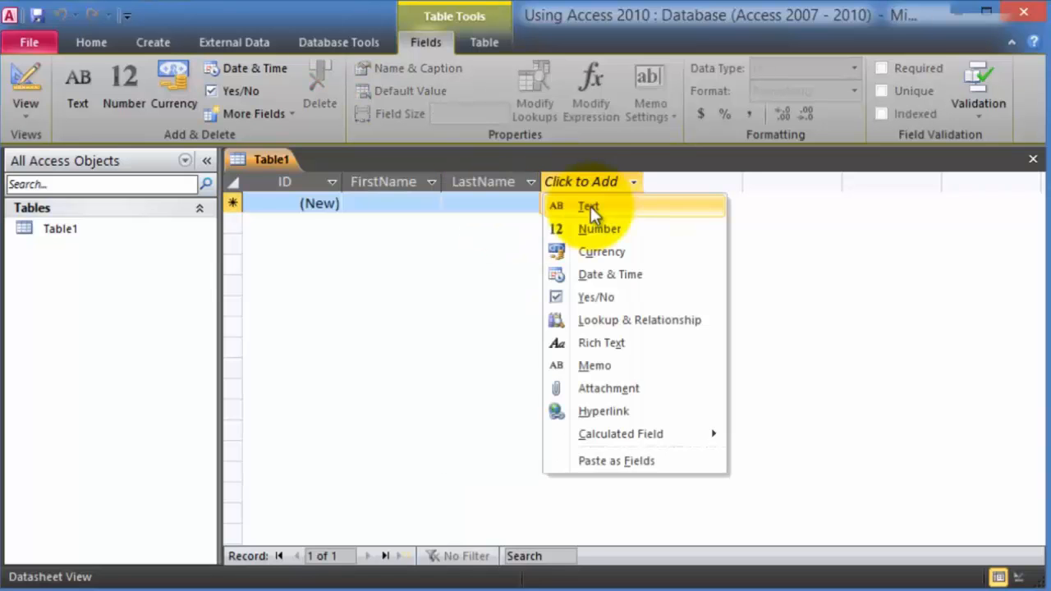
{"action": "left_click", "coordinate": [588, 206]}
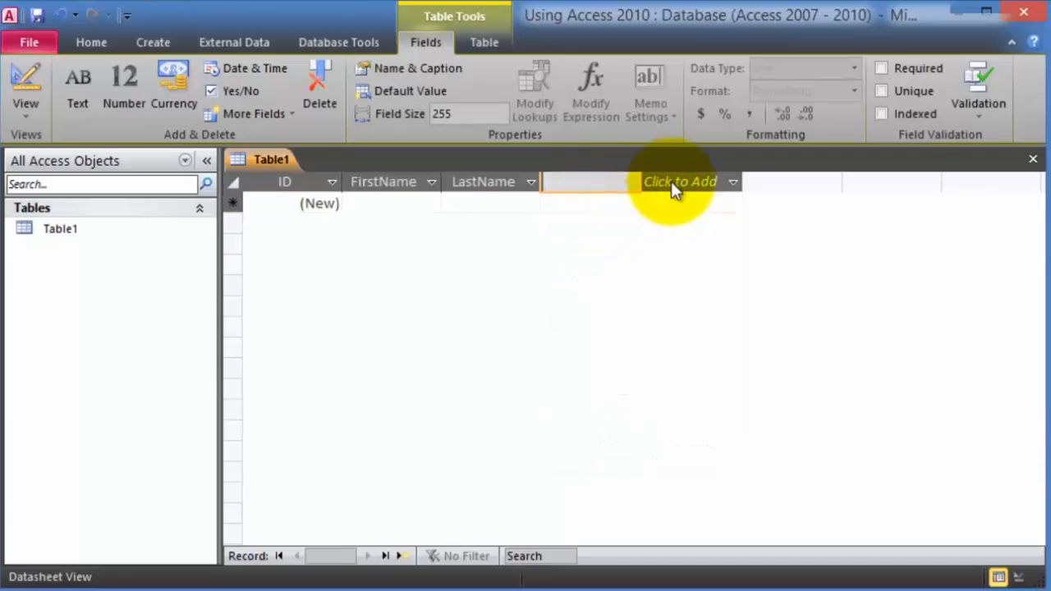
{"action": "type", "text": "Address"}
{"action": "key", "text": "Return"}
- Add the remaining City, State and Zip text fields and a Tel Number number field
{"action": "left_click", "coordinate": [707, 208]}
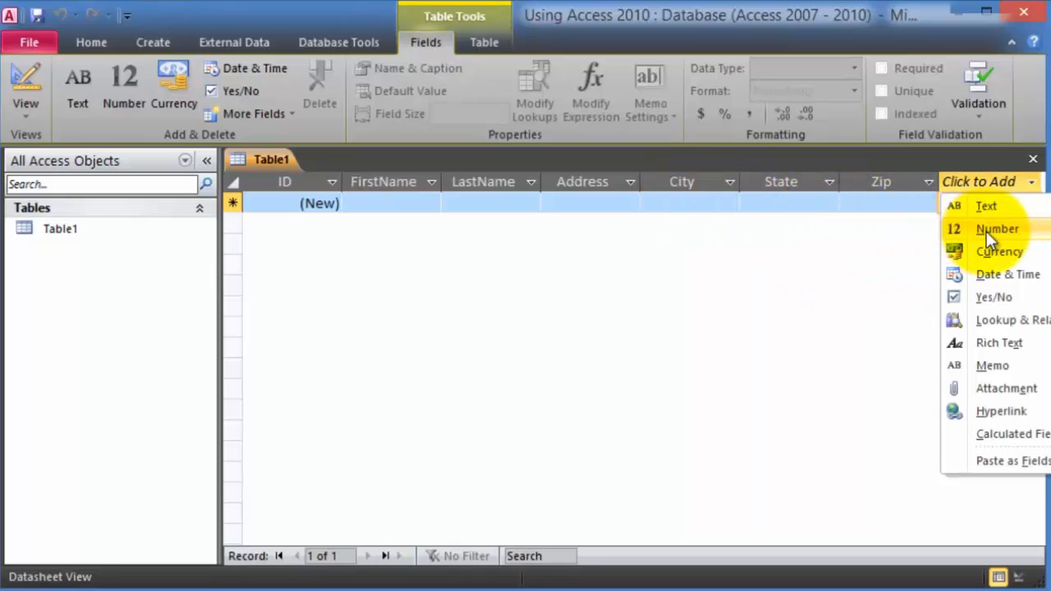
{"action": "left_click", "coordinate": [1008, 227]}
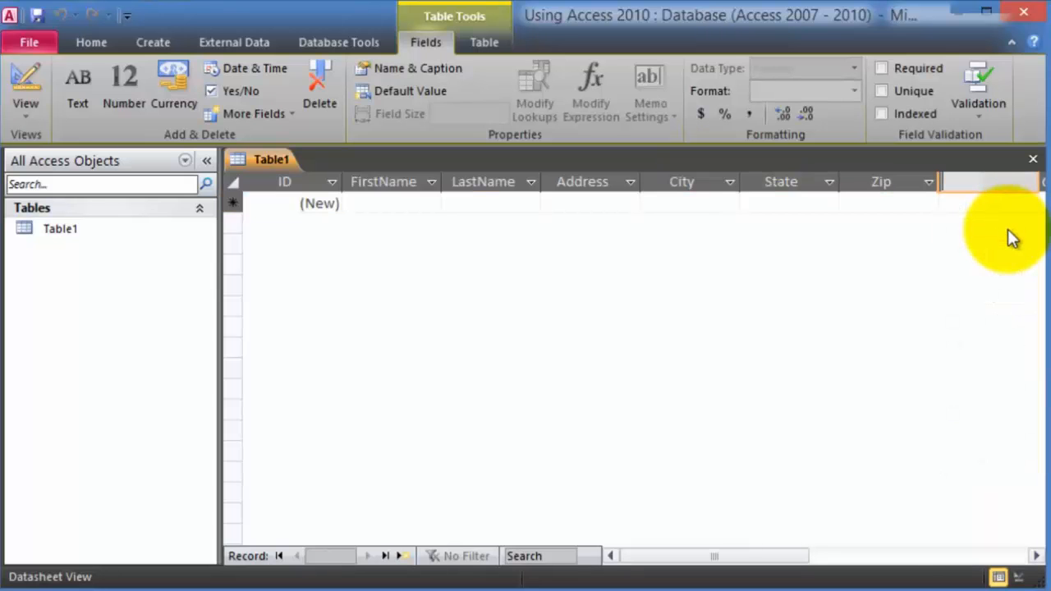
{"action": "type", "text": "Tel Number"}
{"action": "key", "text": "Return"}
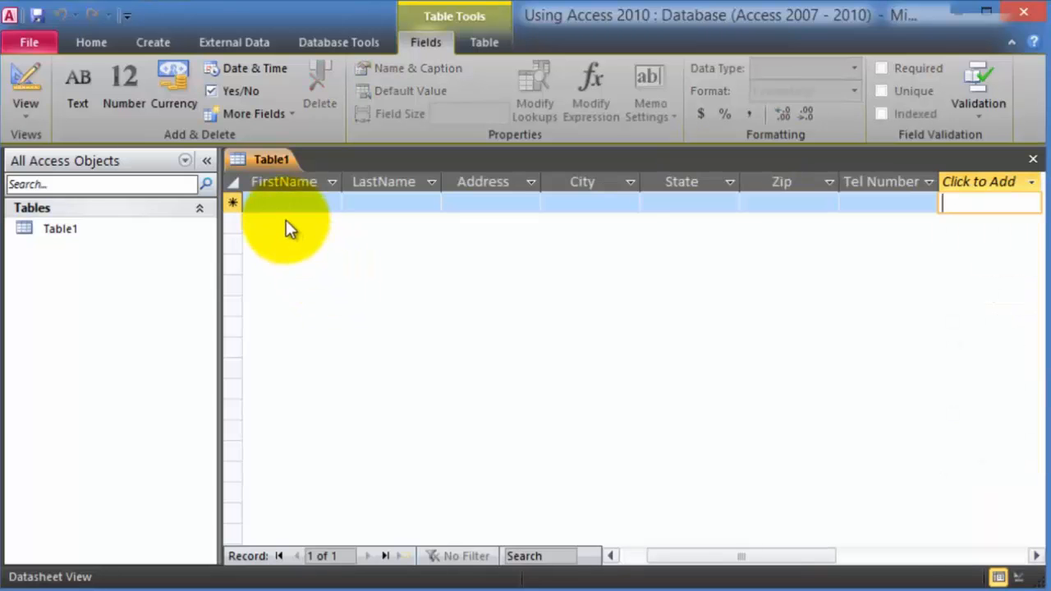
{"action": "left_click", "coordinate": [289, 204]}
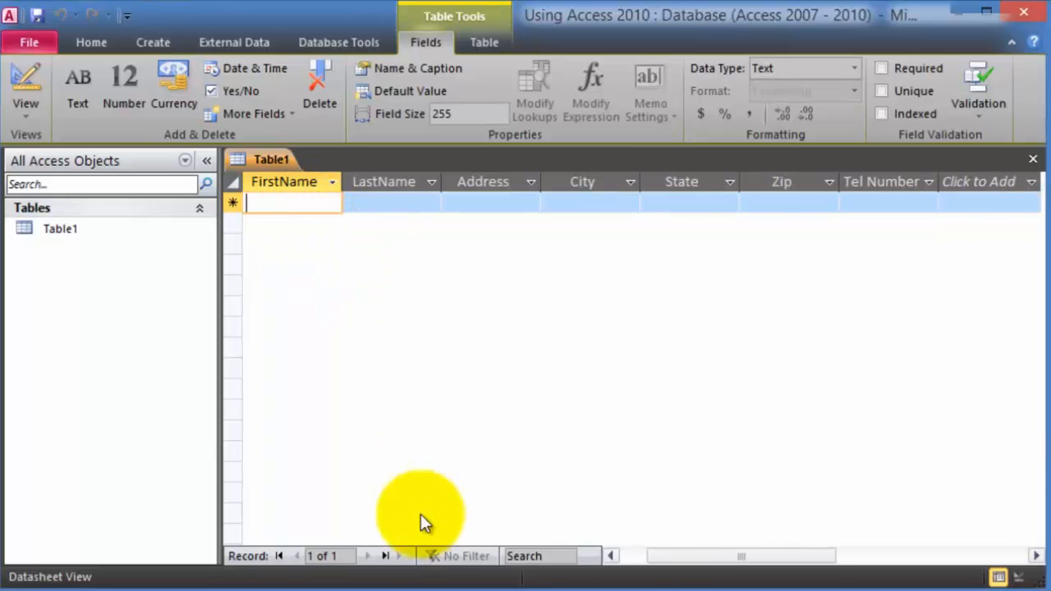
- Enter the first customer's first and last name, street address, city and state in Table1
{"action": "left_click", "coordinate": [610, 556]}
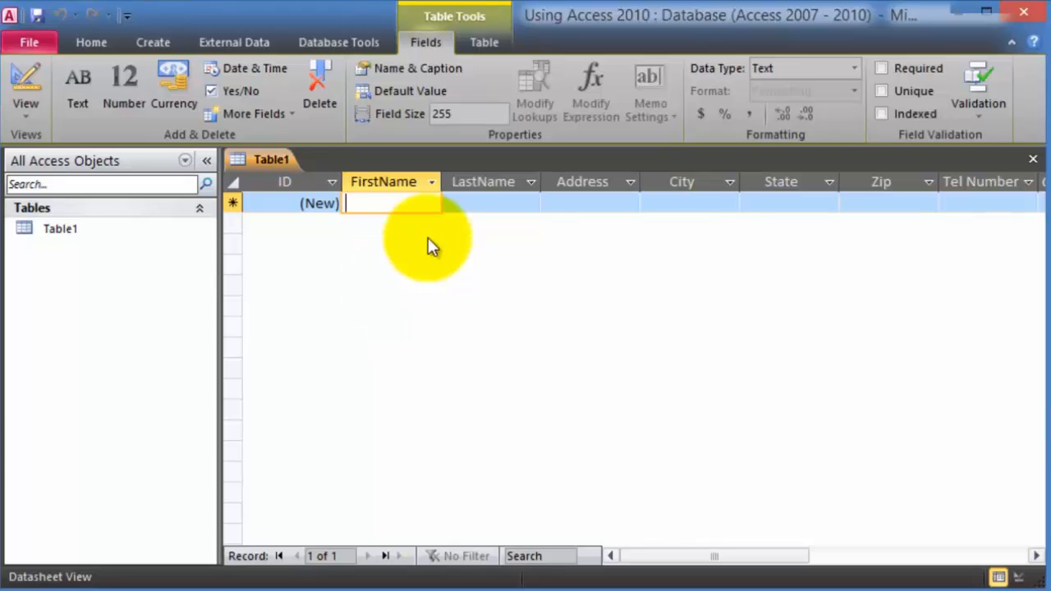
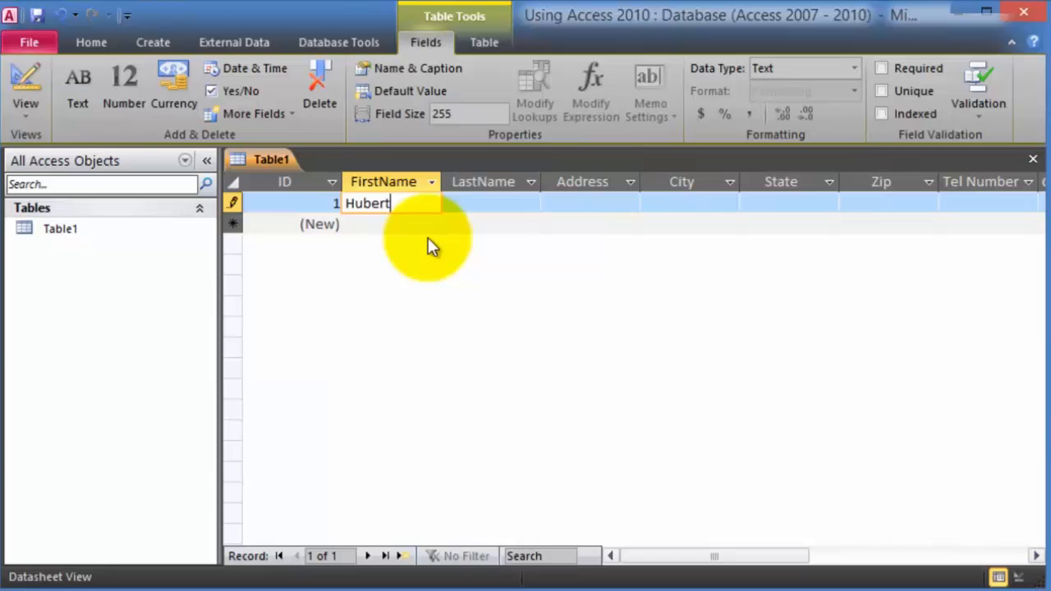
{"action": "key", "text": "Tab"}
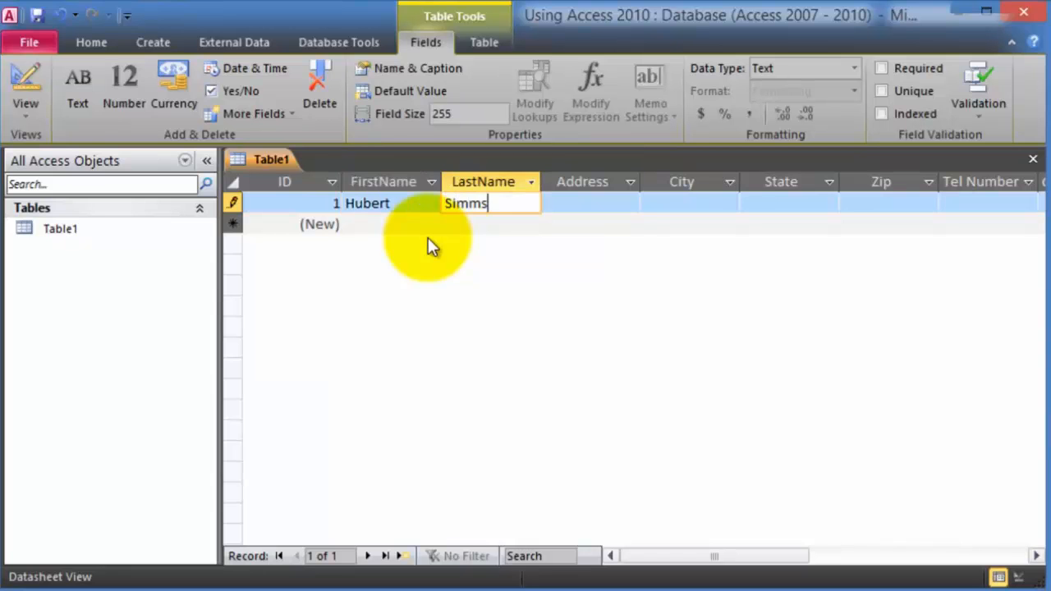
{"action": "key", "text": "Tab"}
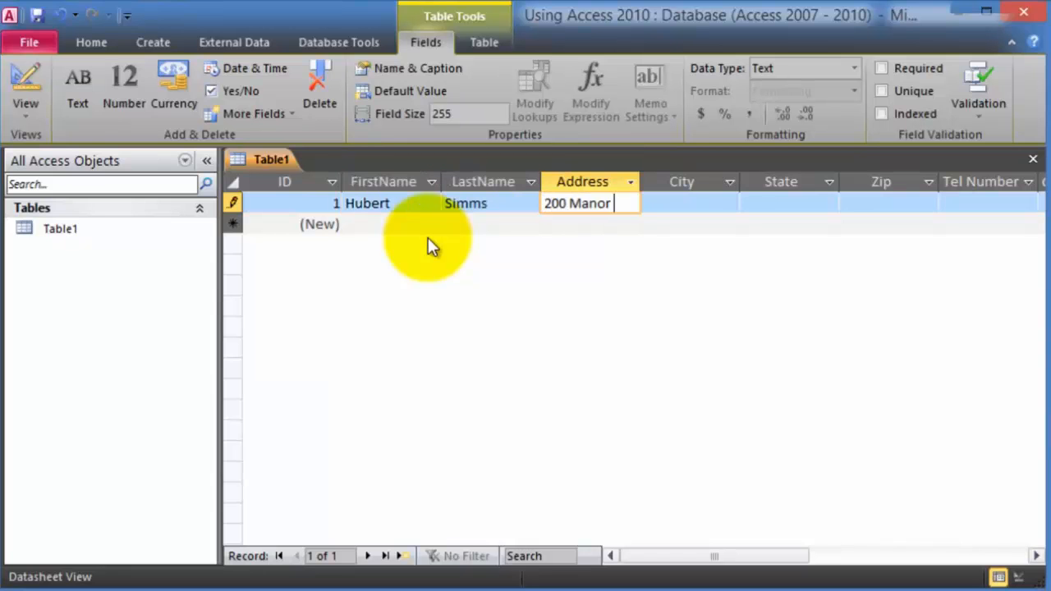
{"action": "key", "text": "Tab"}
{"action": "type", "text": "Langhorne"}
{"action": "key", "text": "Tab"}
{"action": "type", "text": "PA"}
{"action": "key", "text": "Tab"}
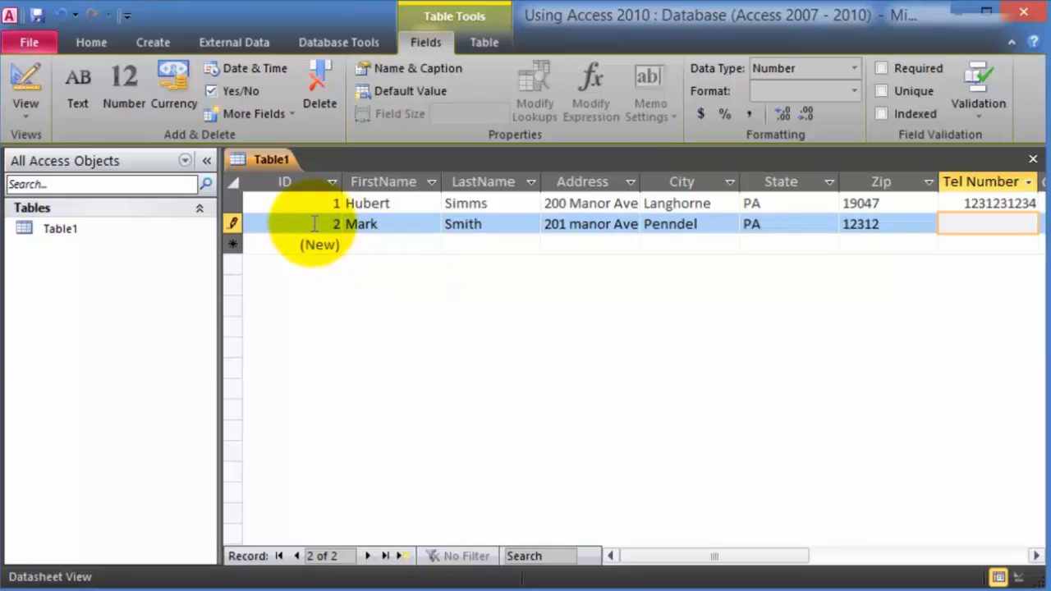
{"action": "left_click", "coordinate": [412, 244]}
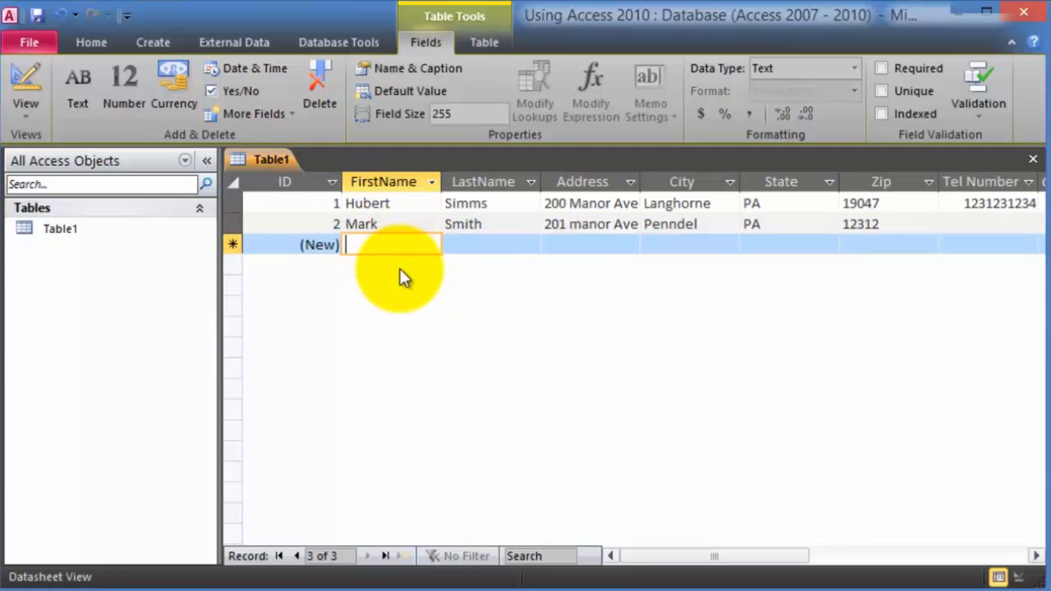
{"action": "left_click", "coordinate": [314, 206]}
{"action": "left_click", "coordinate": [421, 206]}
{"action": "left_click", "coordinate": [497, 205]}
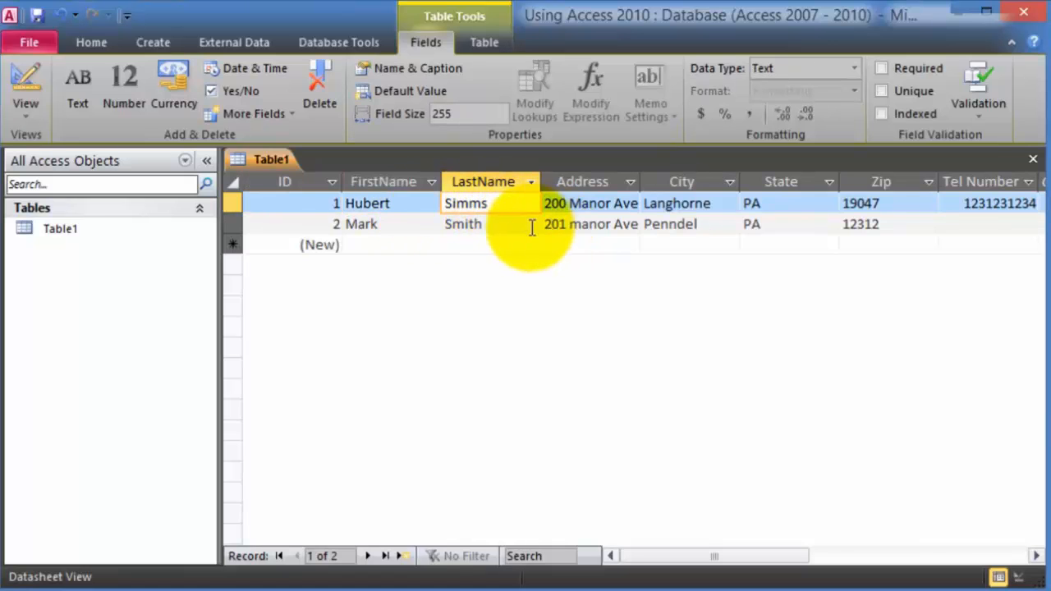
{"action": "left_click", "coordinate": [513, 227]}
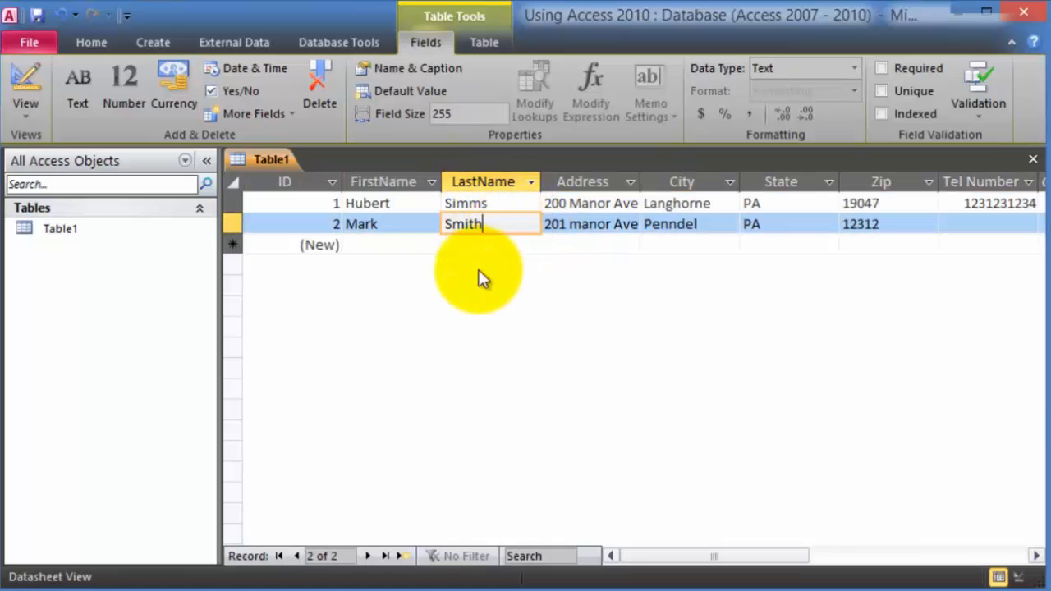
{"action": "left_click", "coordinate": [473, 246]}
{"action": "left_click", "coordinate": [234, 224]}
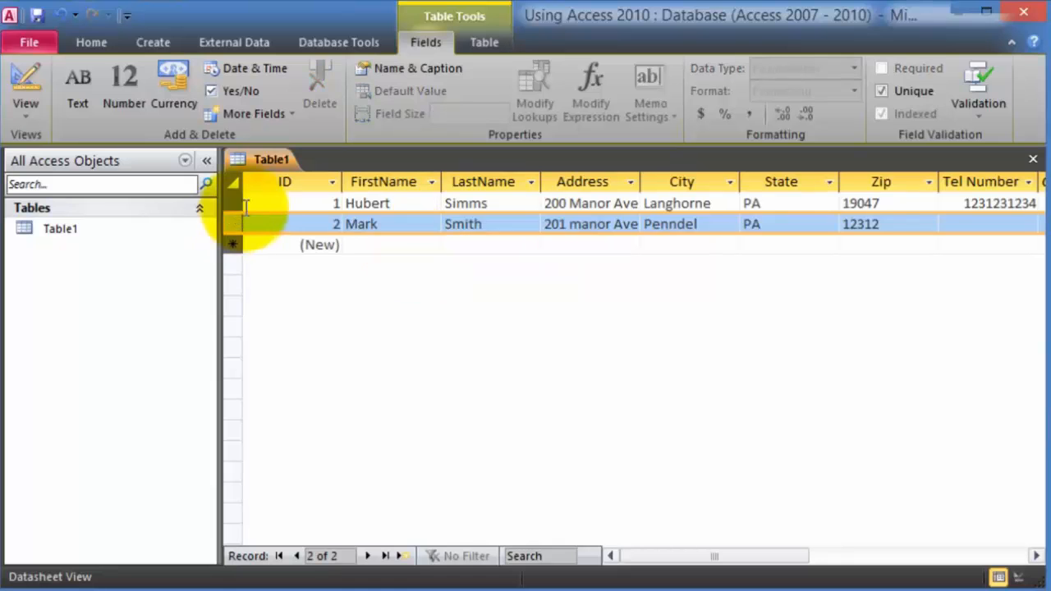
{"action": "left_click", "coordinate": [238, 203]}
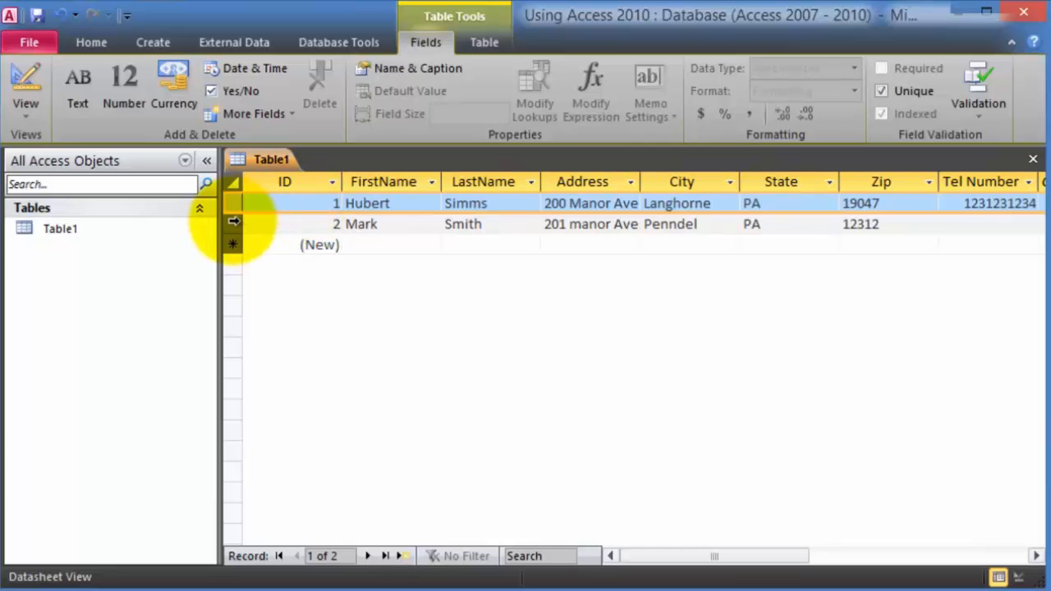
{"action": "left_click", "coordinate": [233, 225]}
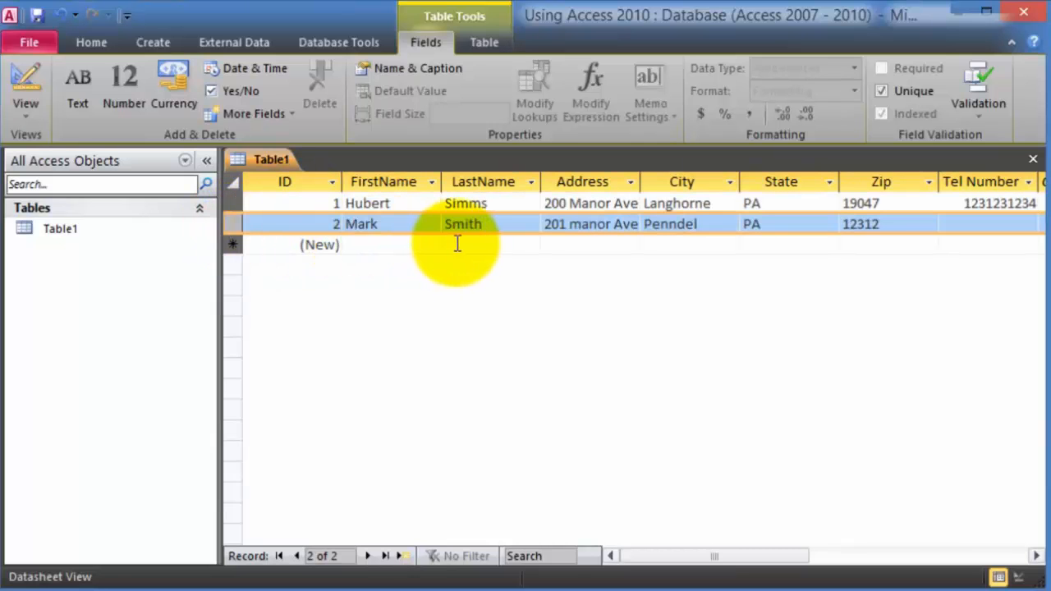
{"action": "left_click", "coordinate": [286, 185]}
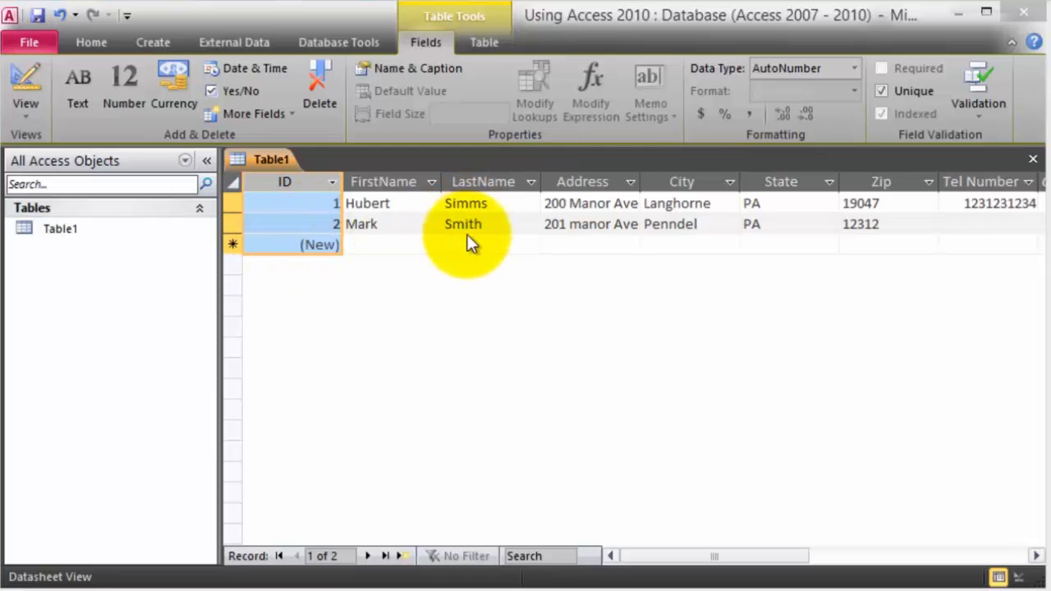
{"action": "left_click", "coordinate": [316, 225]}
{"action": "left_click", "coordinate": [294, 202]}
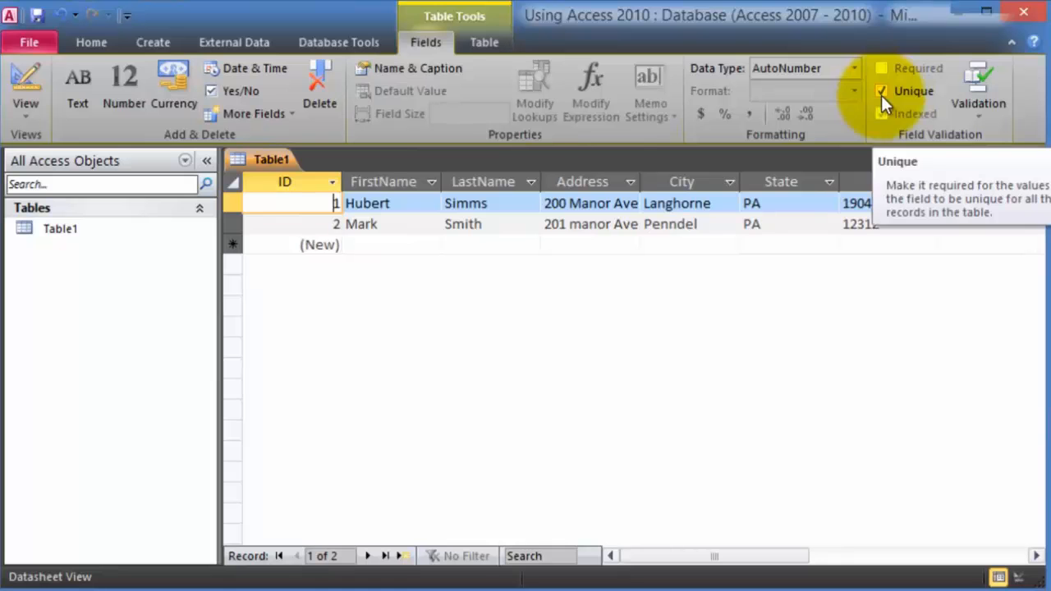
{"action": "left_click", "coordinate": [331, 225]}
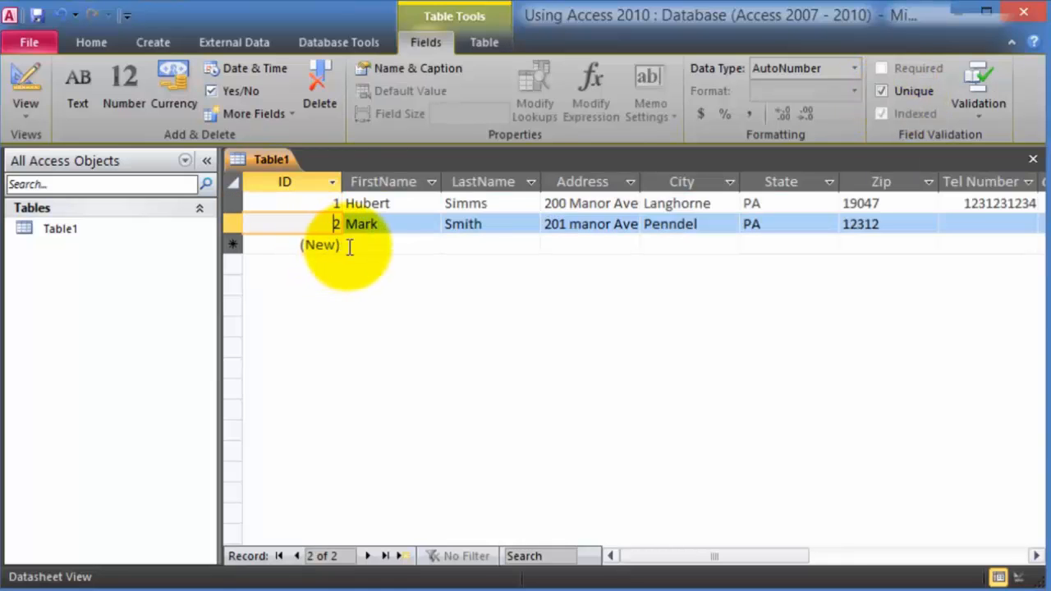
{"action": "left_click", "coordinate": [382, 248]}
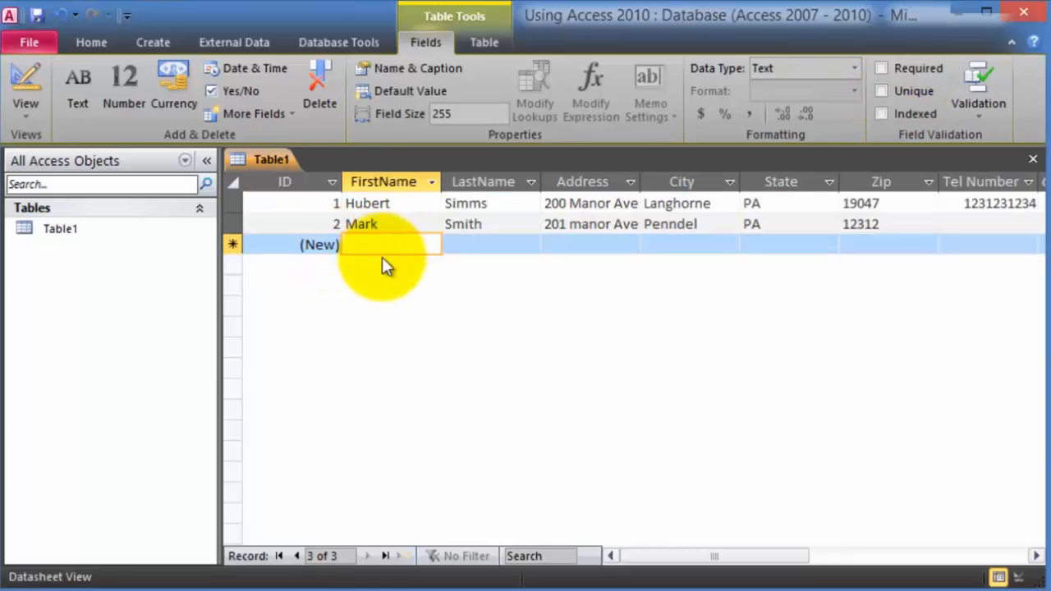
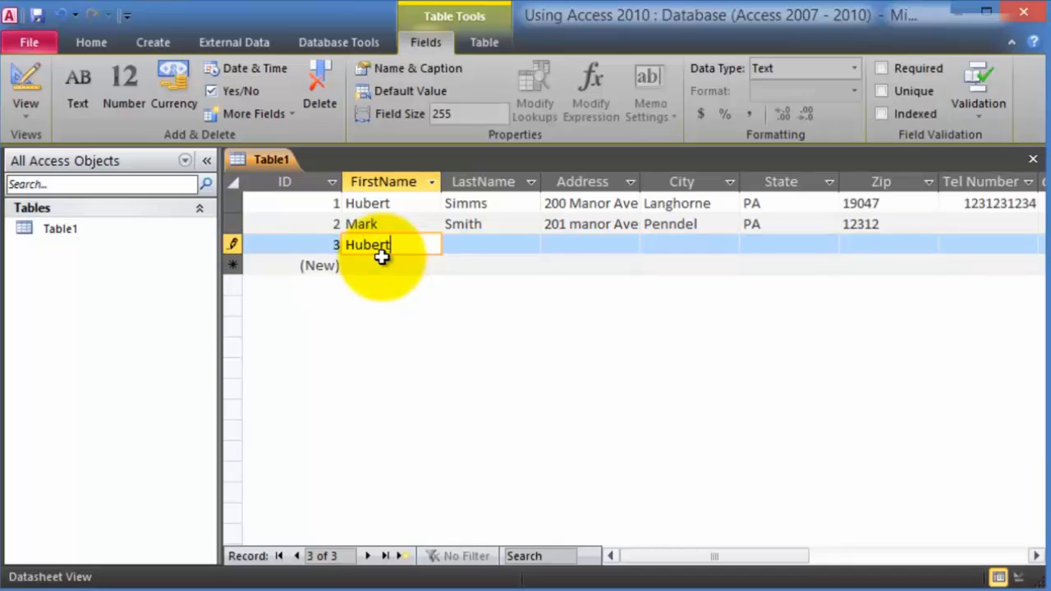
- Enter the first customer's first name, last name and street address as a new record
{"action": "key", "text": "Tab"}
{"action": "key", "text": "Tab"}
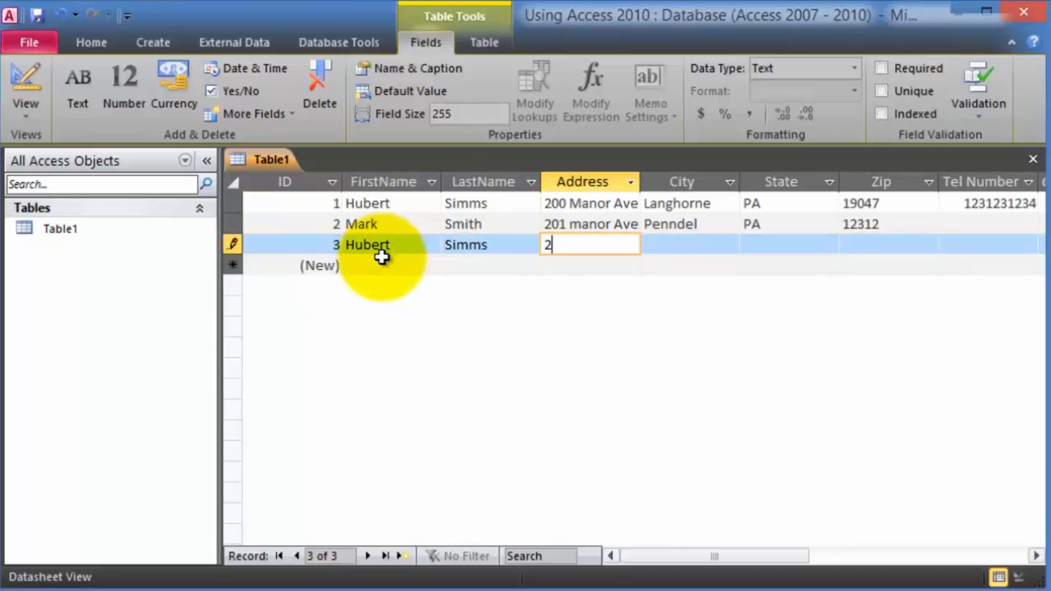
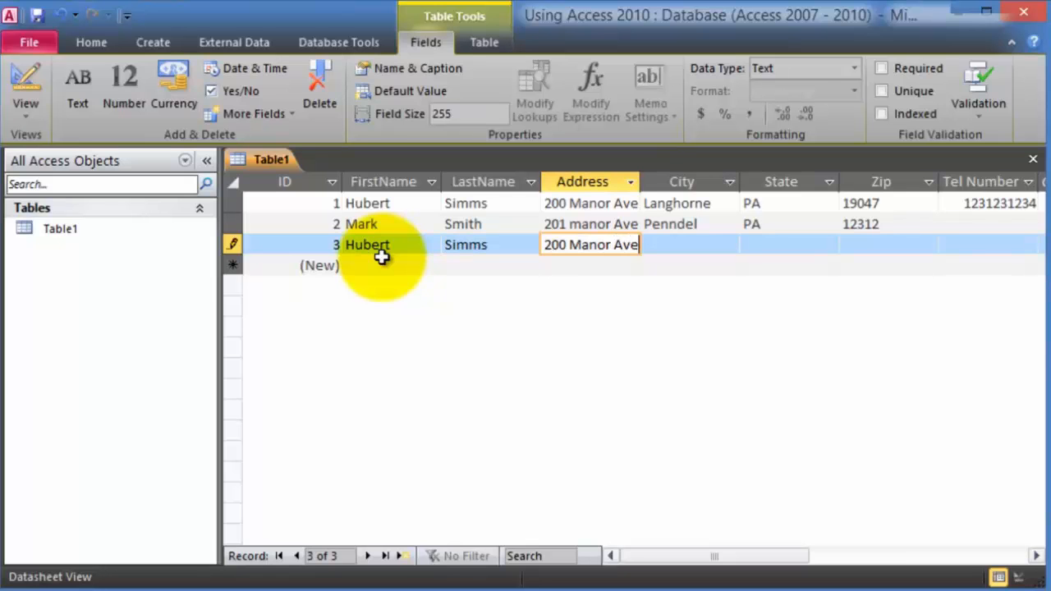
{"action": "key", "text": "Tab"}
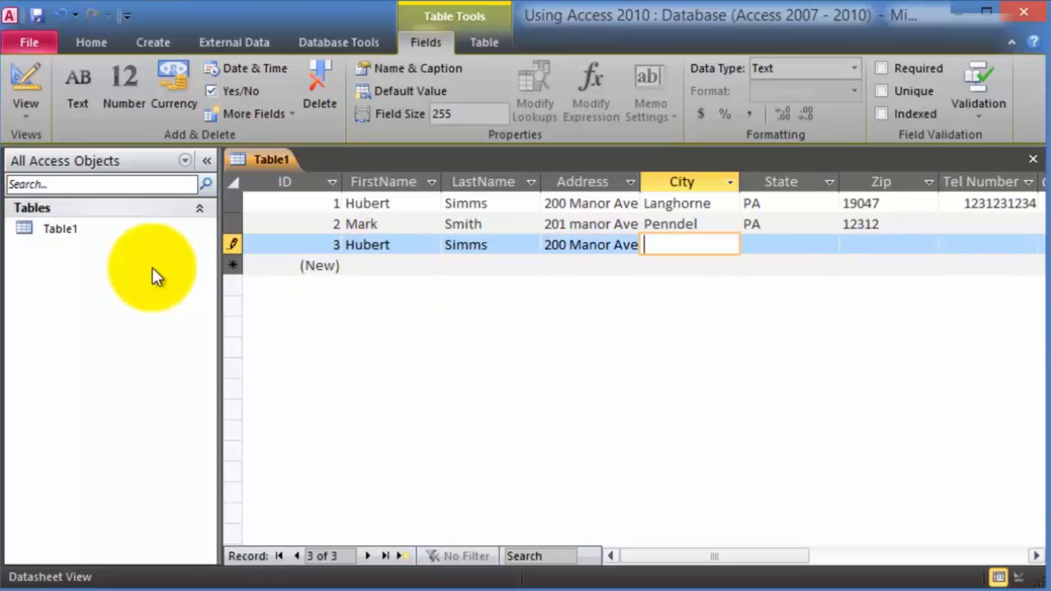
- Compare the new third record with records 1 and 2 by selecting their rows and name fields
{"action": "left_click", "coordinate": [232, 203]}
{"action": "left_click", "coordinate": [233, 223]}
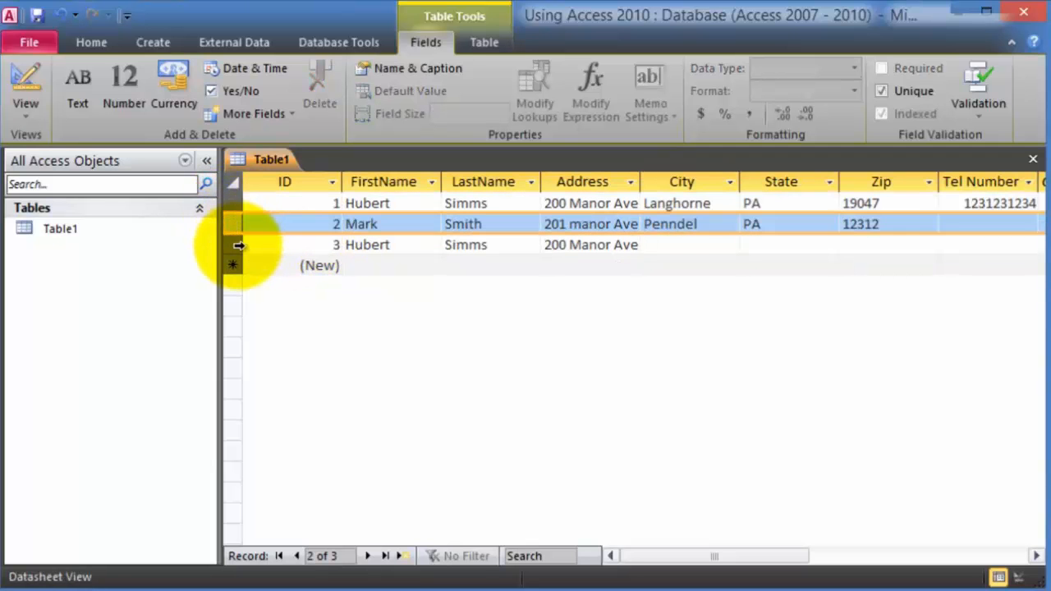
{"action": "left_click", "coordinate": [233, 245]}
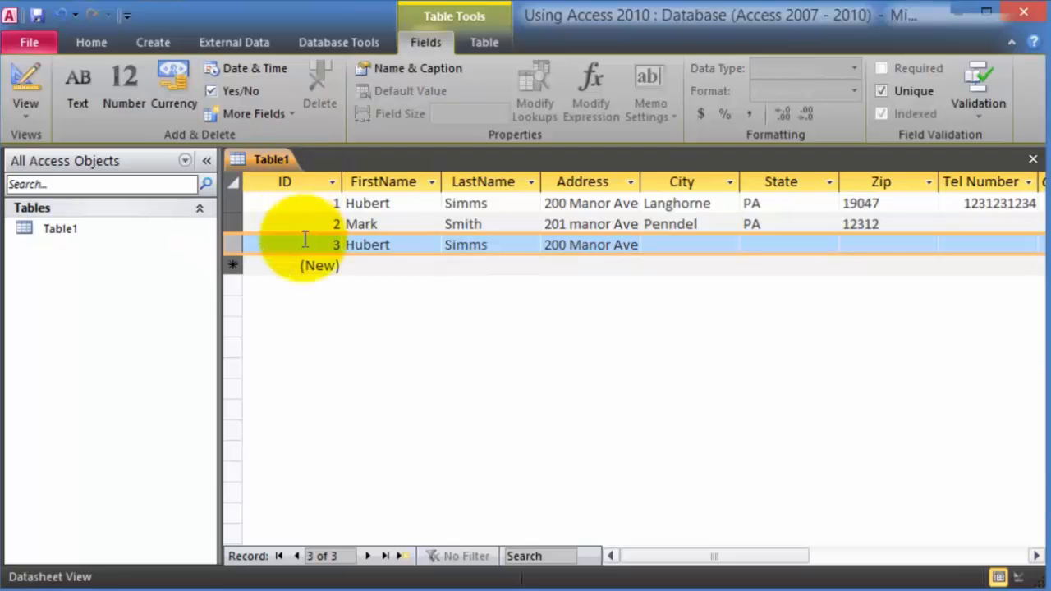
{"action": "left_click", "coordinate": [233, 203]}
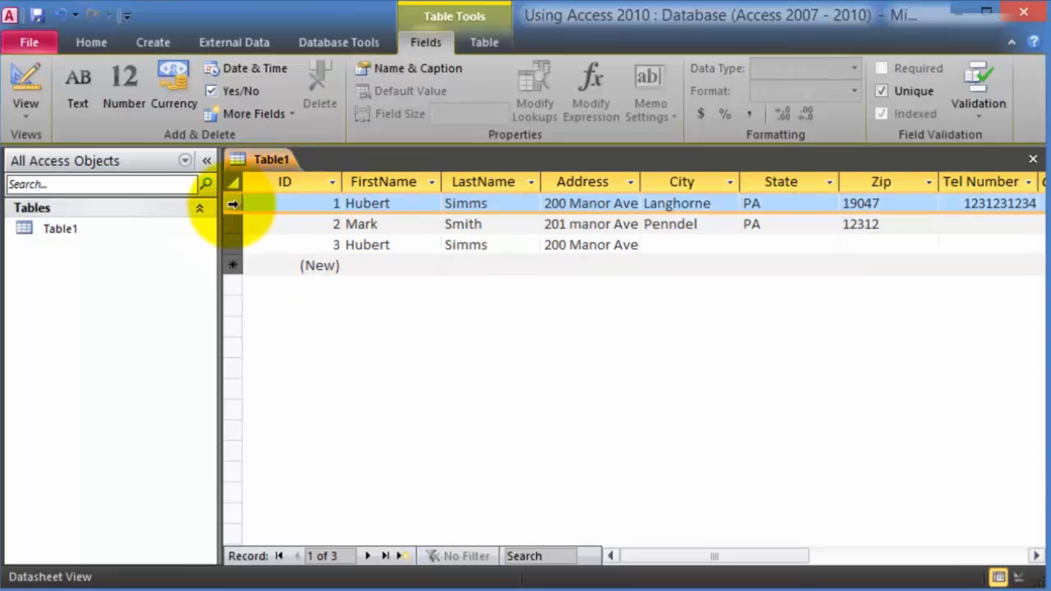
{"action": "left_click", "coordinate": [232, 245]}
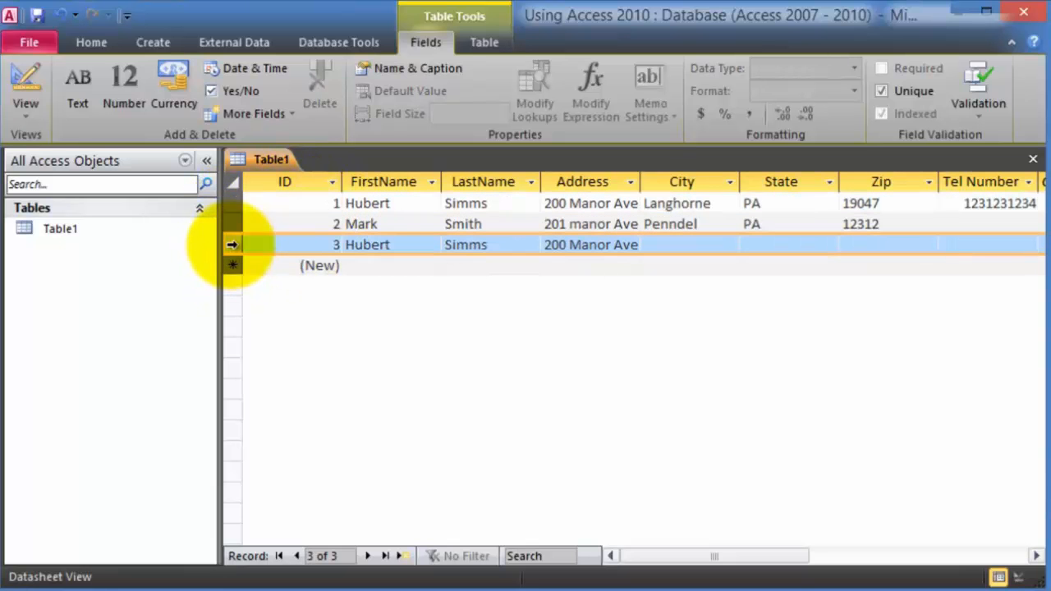
{"action": "left_click", "coordinate": [332, 202]}
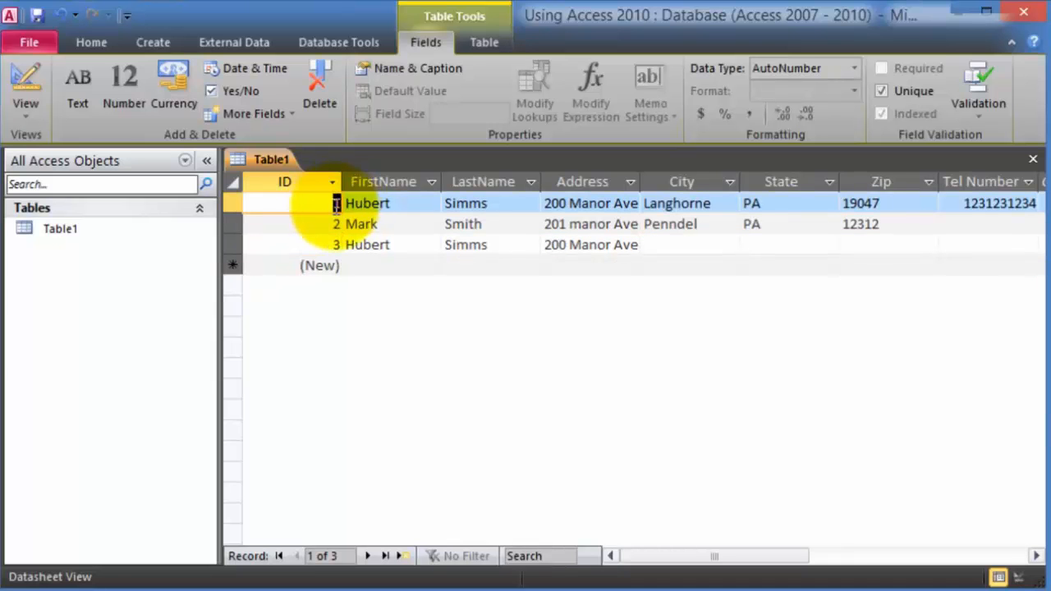
{"action": "left_click", "coordinate": [335, 244]}
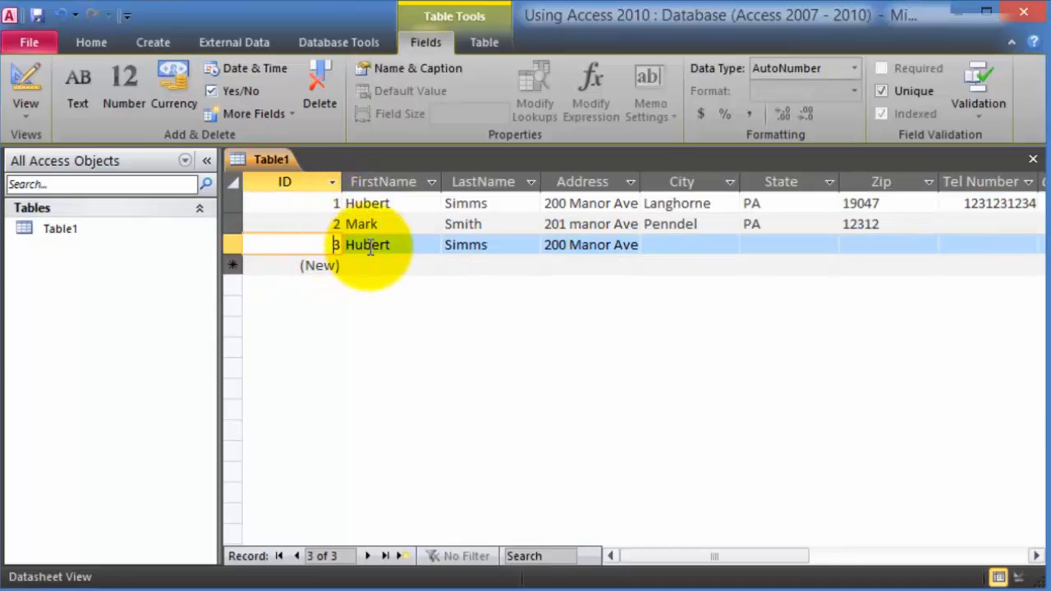
{"action": "left_click", "coordinate": [368, 245]}
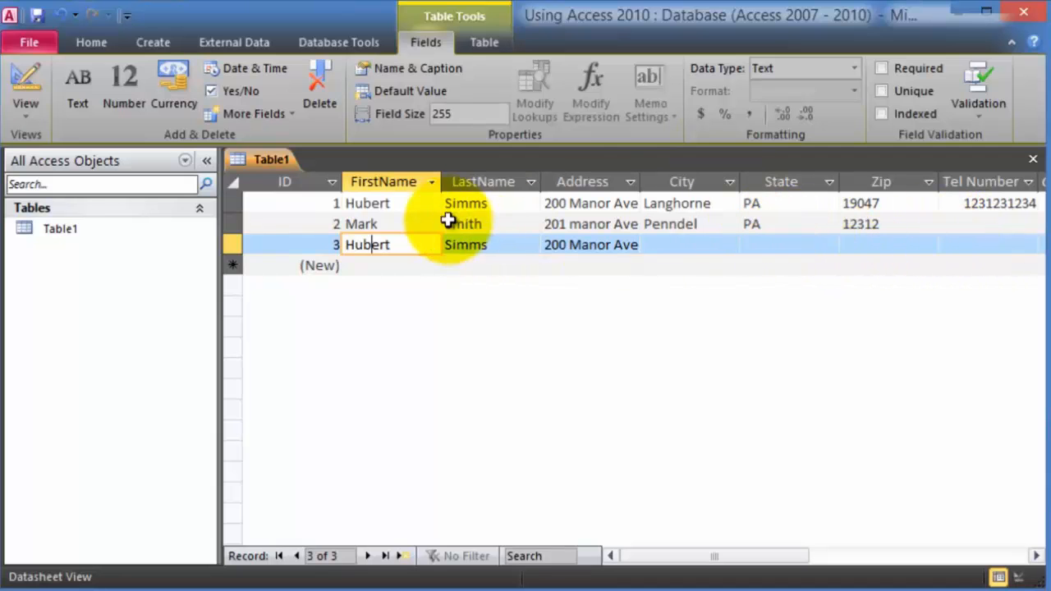
{"action": "left_click", "coordinate": [405, 224]}
{"action": "left_click", "coordinate": [406, 203]}
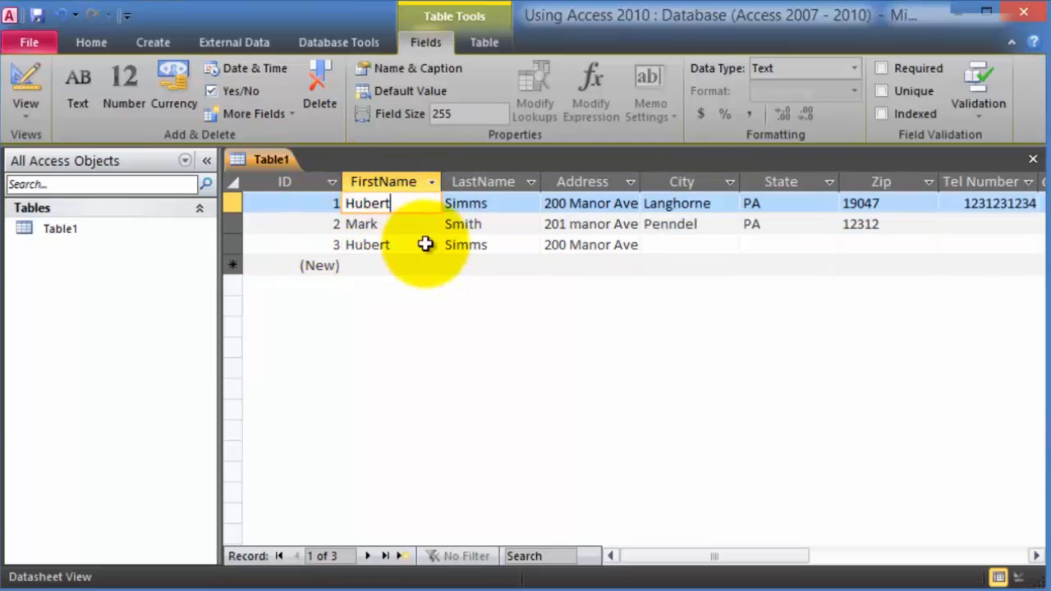
{"action": "left_click", "coordinate": [397, 266]}
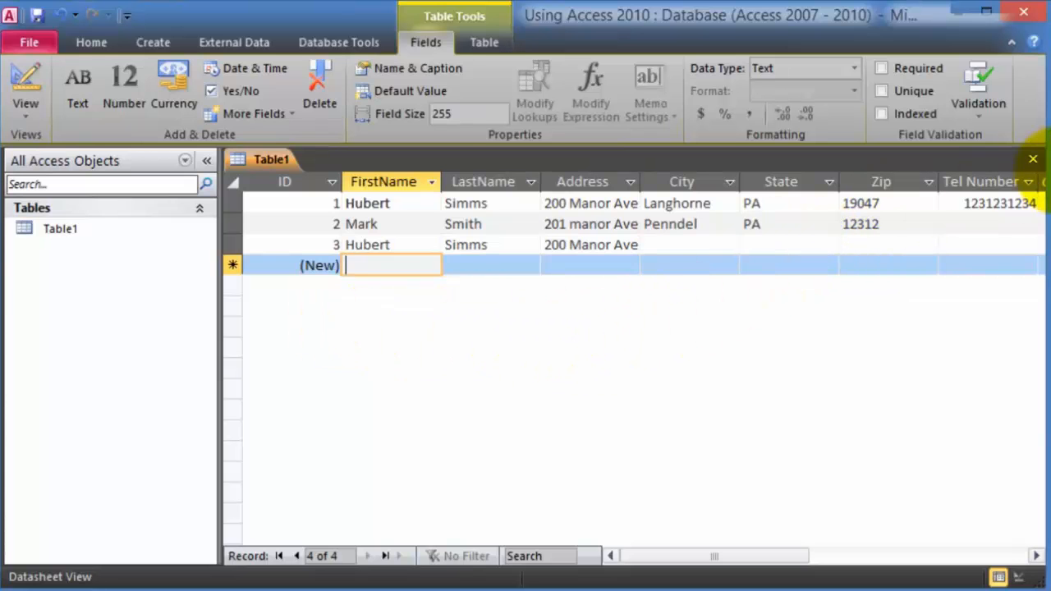
- Close Table1, confirm saving, and give it the name 'Customers'
{"action": "left_click", "coordinate": [1033, 161]}
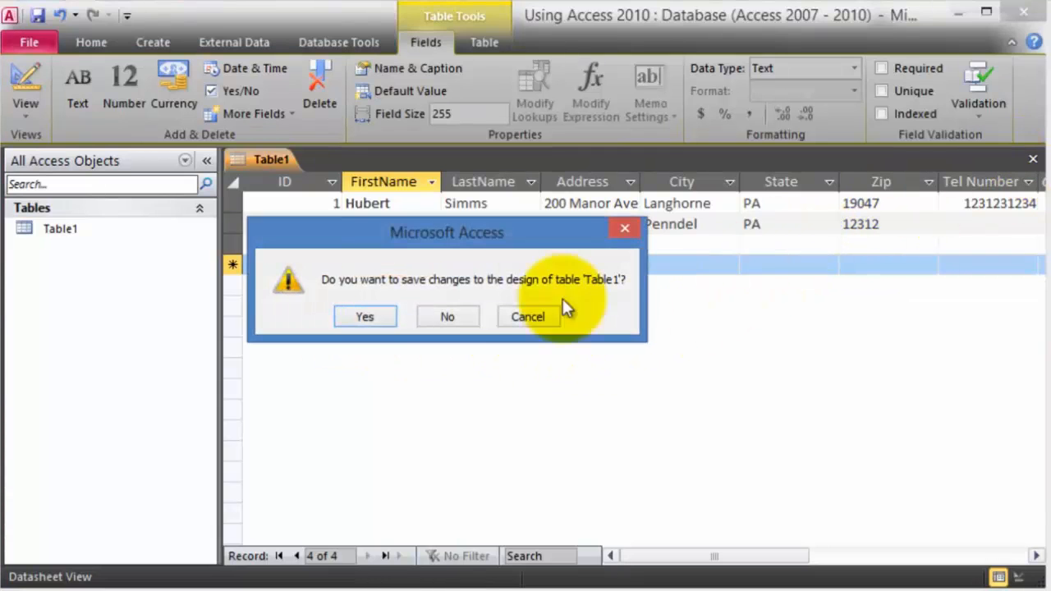
{"action": "left_click", "coordinate": [378, 320]}
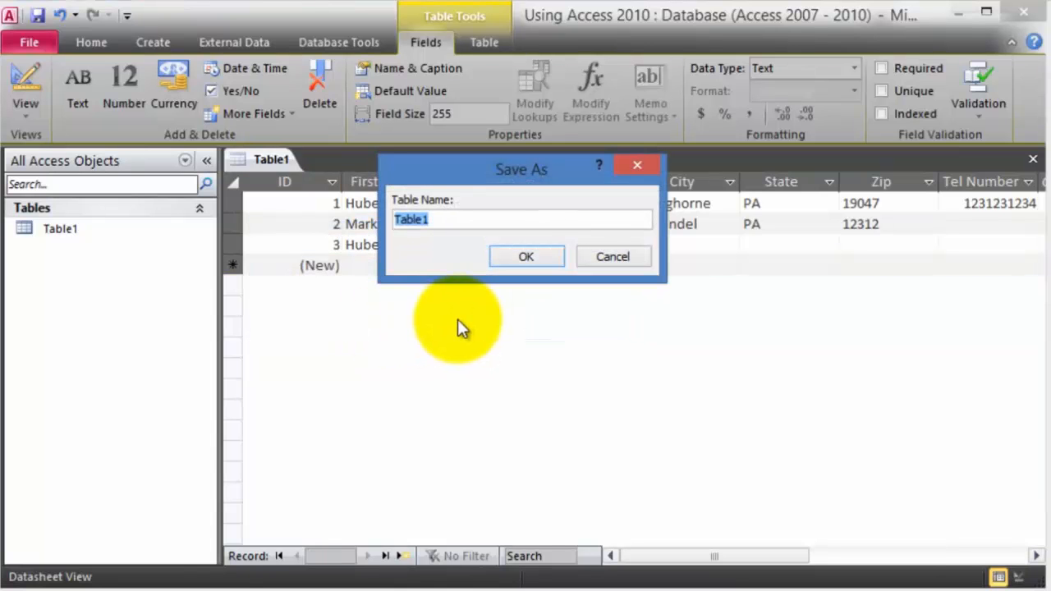
{"action": "type", "text": "Customers"}
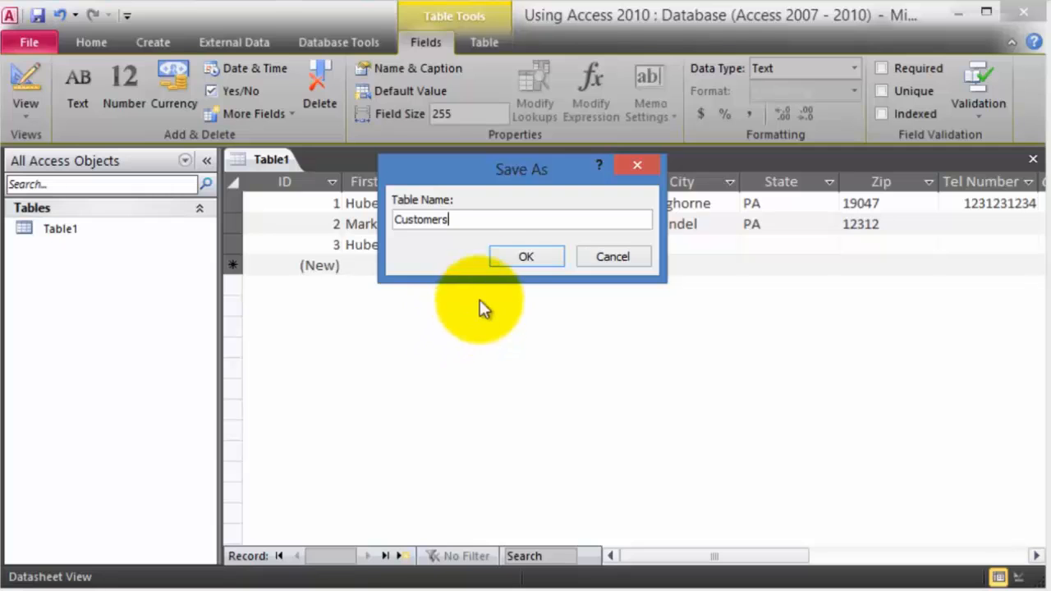
{"action": "left_click", "coordinate": [526, 256]}
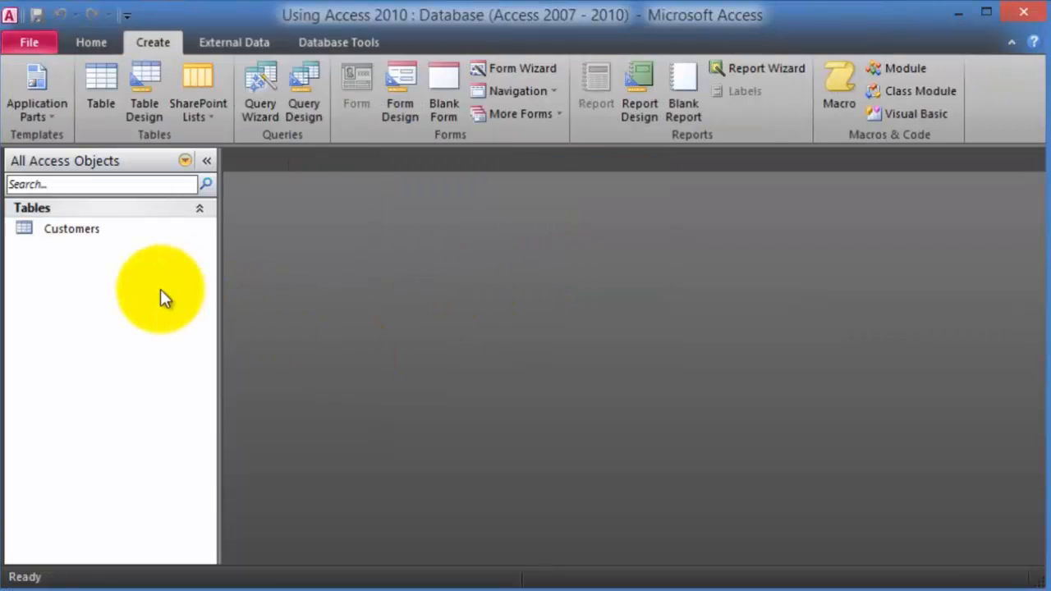
- Open the Customers table and switch it from Datasheet to Design View
{"action": "left_click", "coordinate": [87, 235]}
{"action": "double_click", "coordinate": [87, 236]}
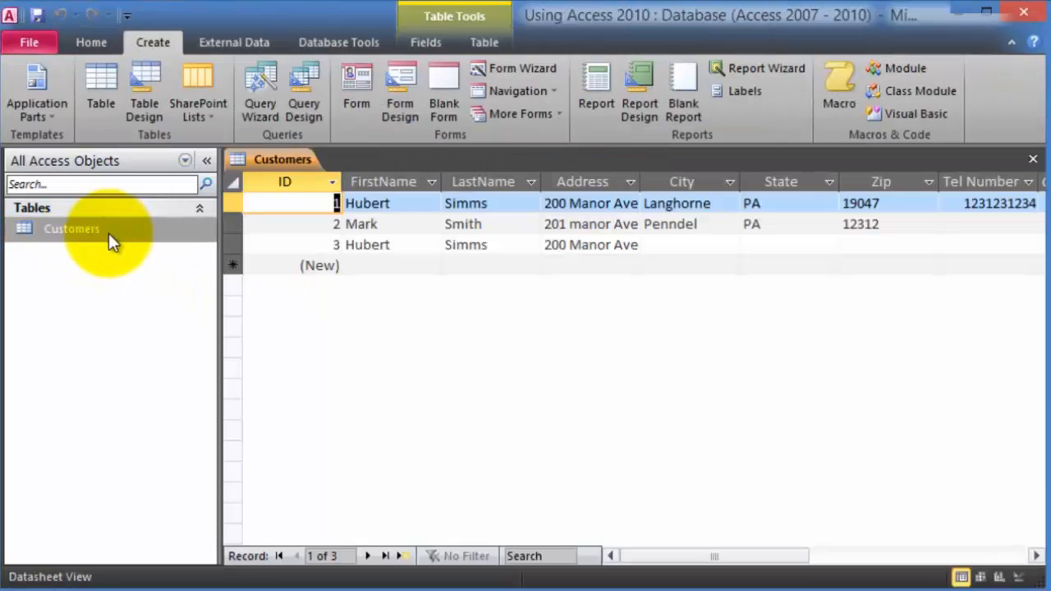
{"action": "left_click", "coordinate": [85, 44]}
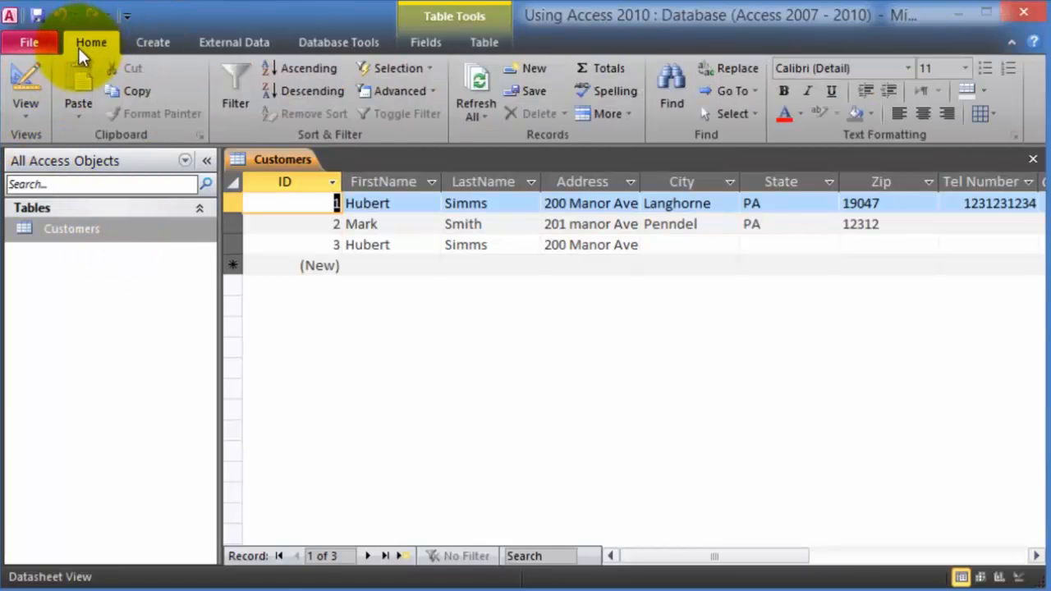
{"action": "left_click", "coordinate": [40, 117]}
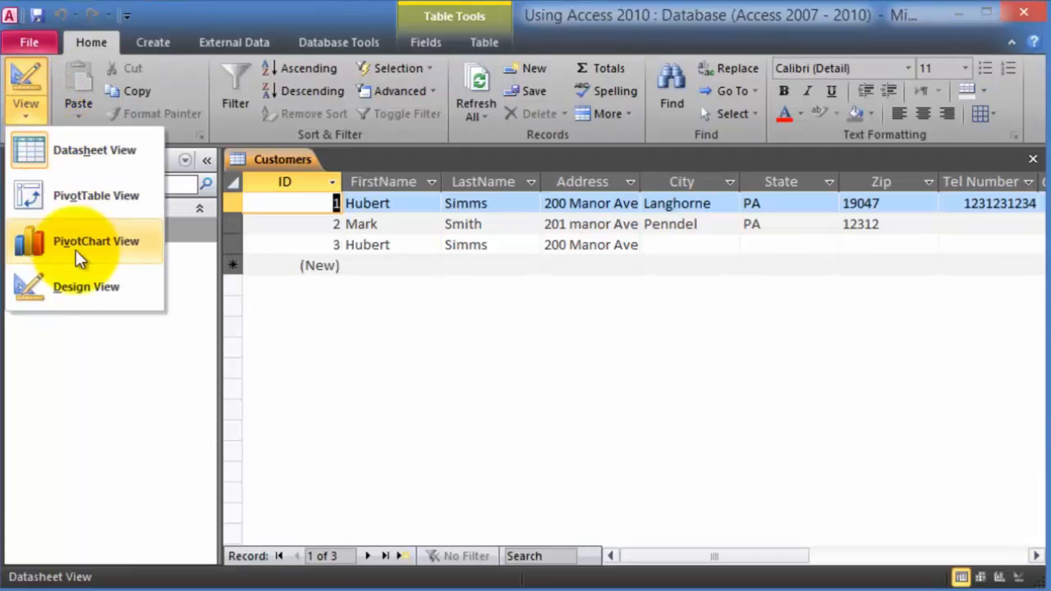
{"action": "left_click", "coordinate": [96, 290]}
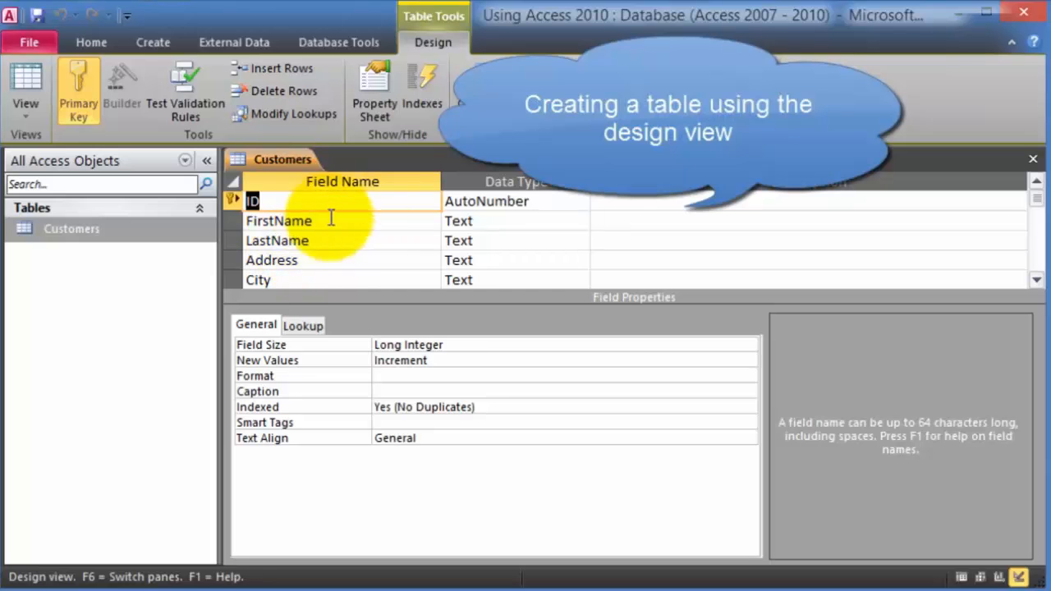
- Review the ID, FirstName, LastName, Address and Tel Number definitions, then start a field below Tel Number
{"action": "left_click", "coordinate": [367, 239]}
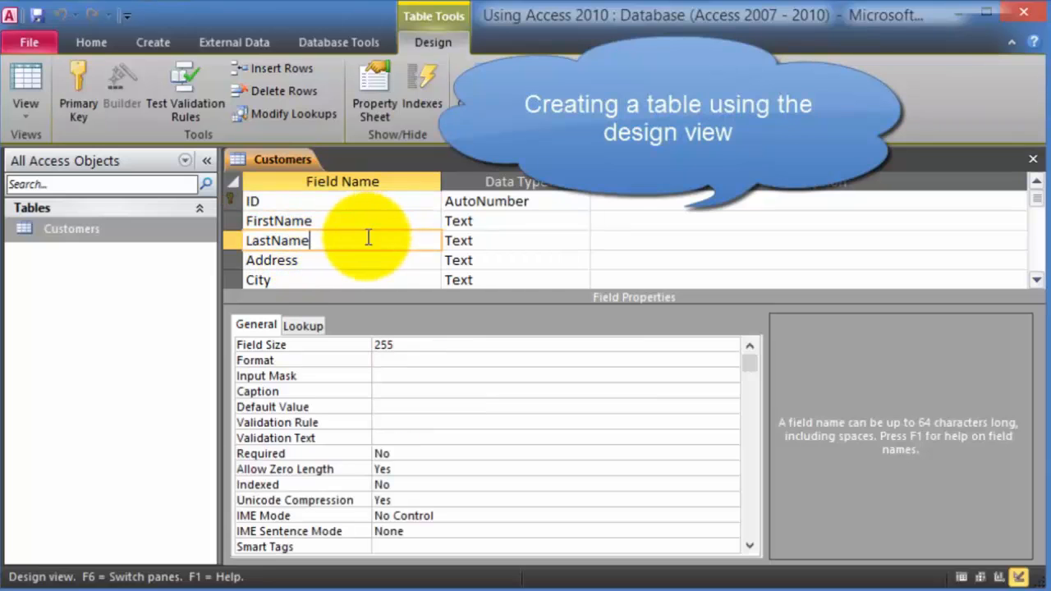
{"action": "left_click", "coordinate": [280, 202]}
{"action": "left_click", "coordinate": [316, 222]}
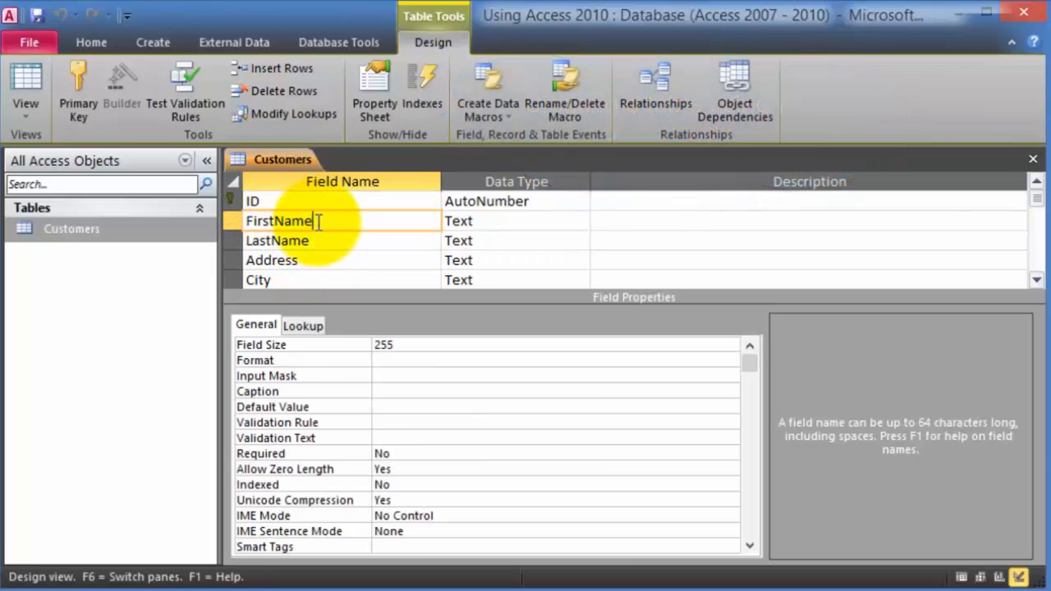
{"action": "left_click", "coordinate": [381, 261]}
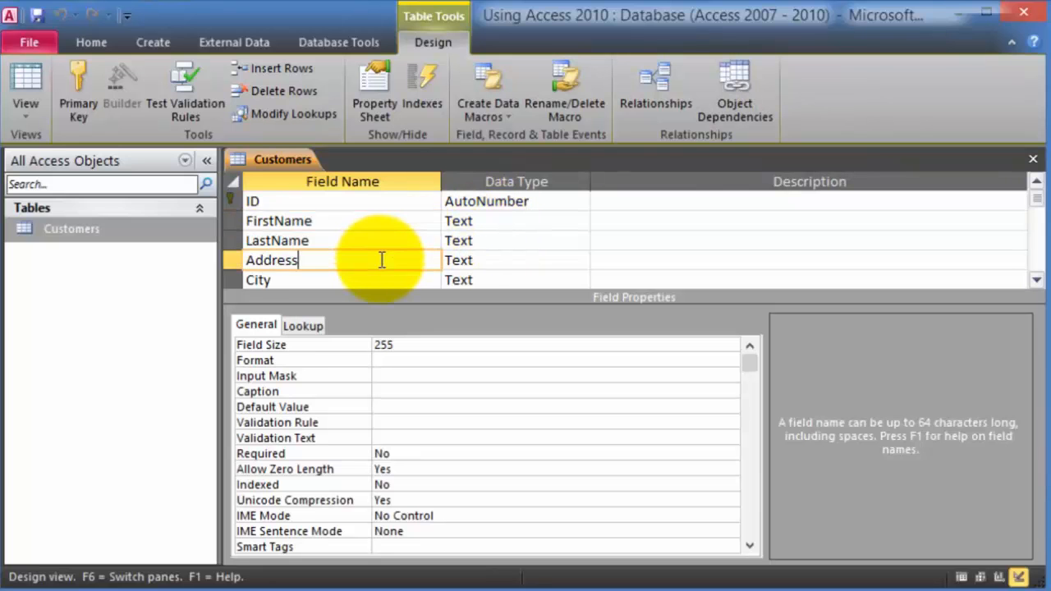
{"action": "scroll", "coordinate": [377, 256], "scroll_direction": "down", "scroll_amount": 2}
{"action": "left_click", "coordinate": [371, 225]}
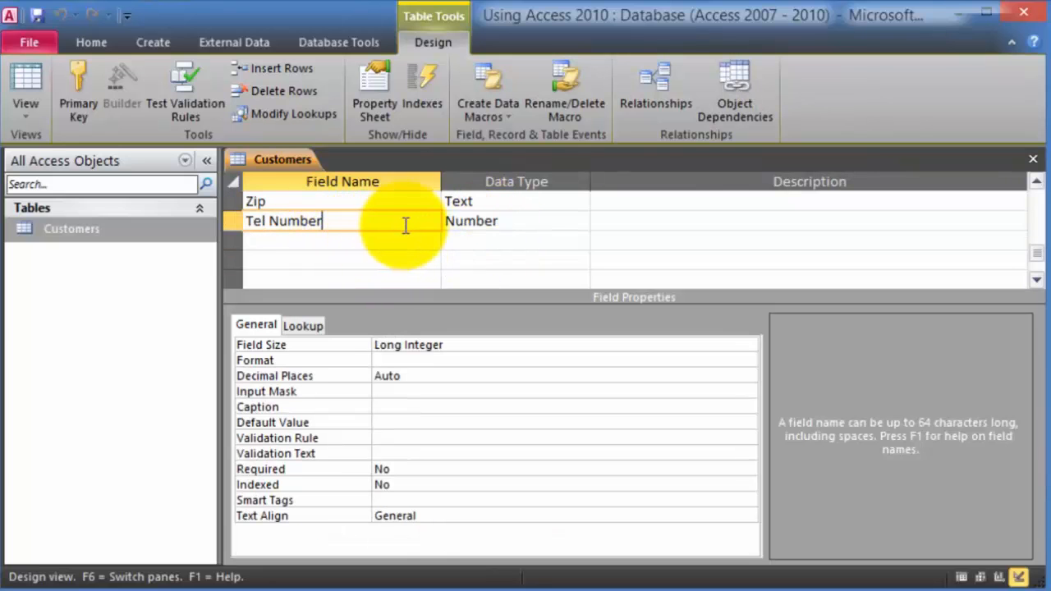
{"action": "left_click", "coordinate": [338, 239]}
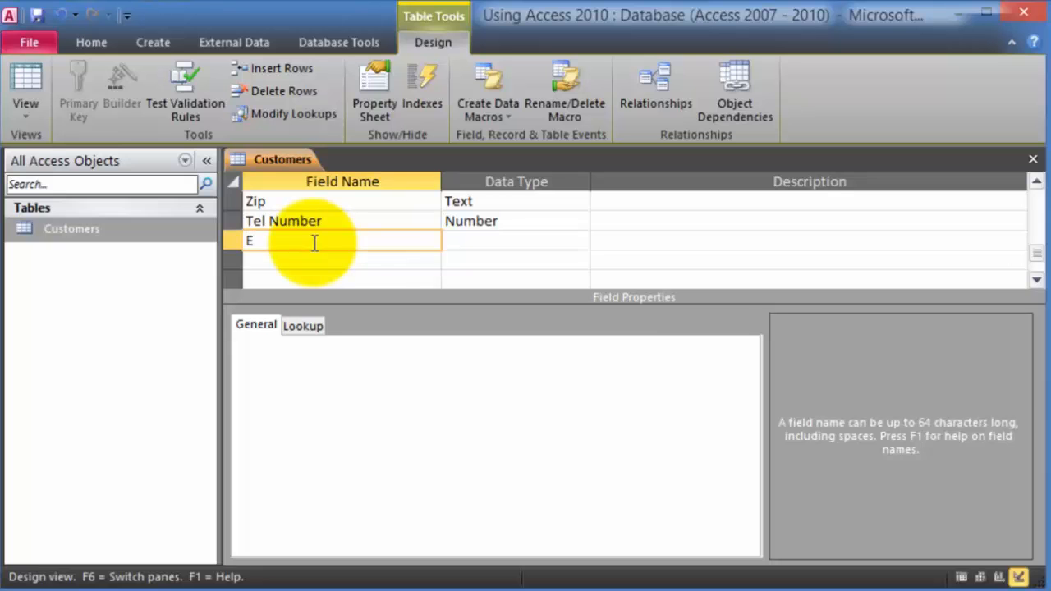
- Add an Email field, keeping the Text data type and its 255 field size
{"action": "type", "text": "Email"}
{"action": "key", "text": "Tab"}
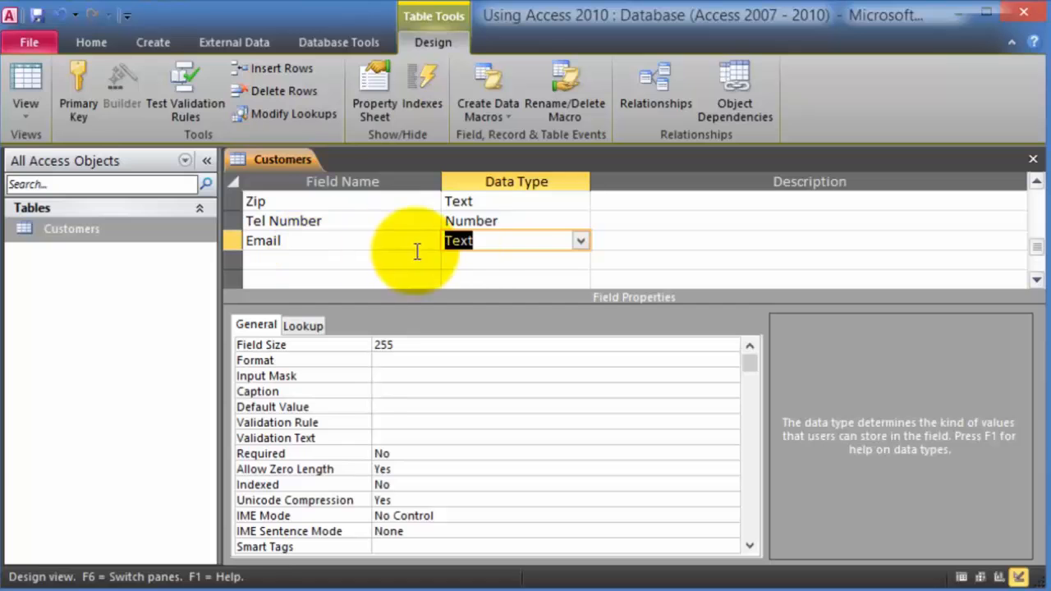
{"action": "left_click", "coordinate": [581, 241]}
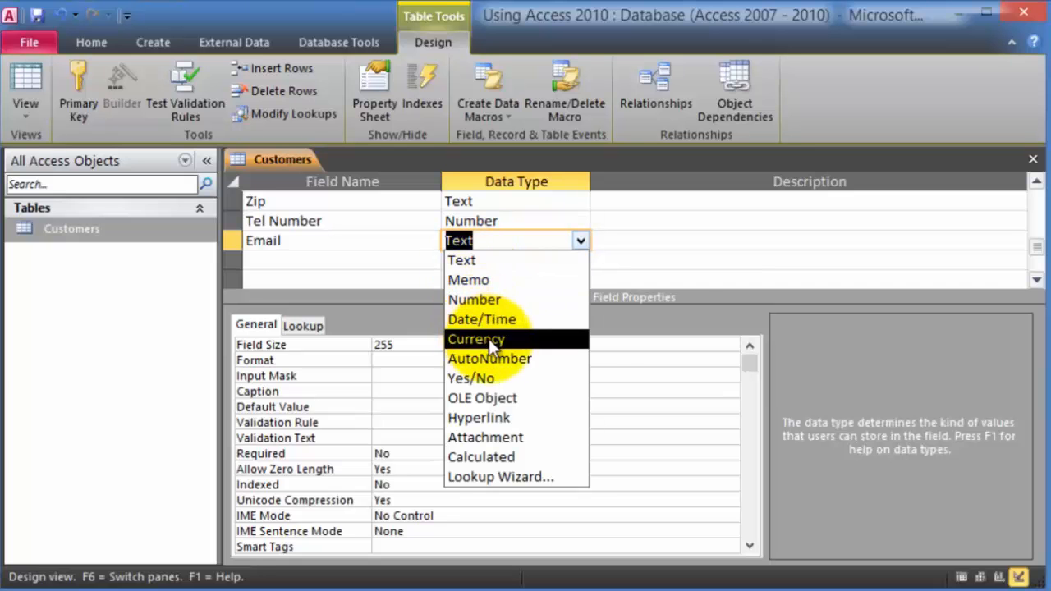
{"action": "left_click", "coordinate": [599, 241]}
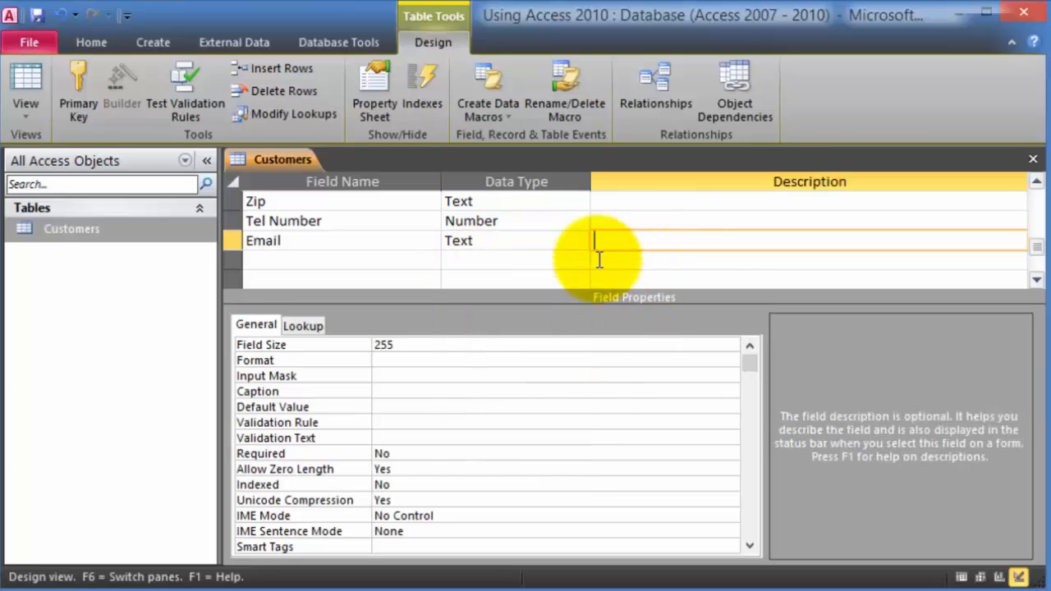
{"action": "left_click", "coordinate": [494, 240]}
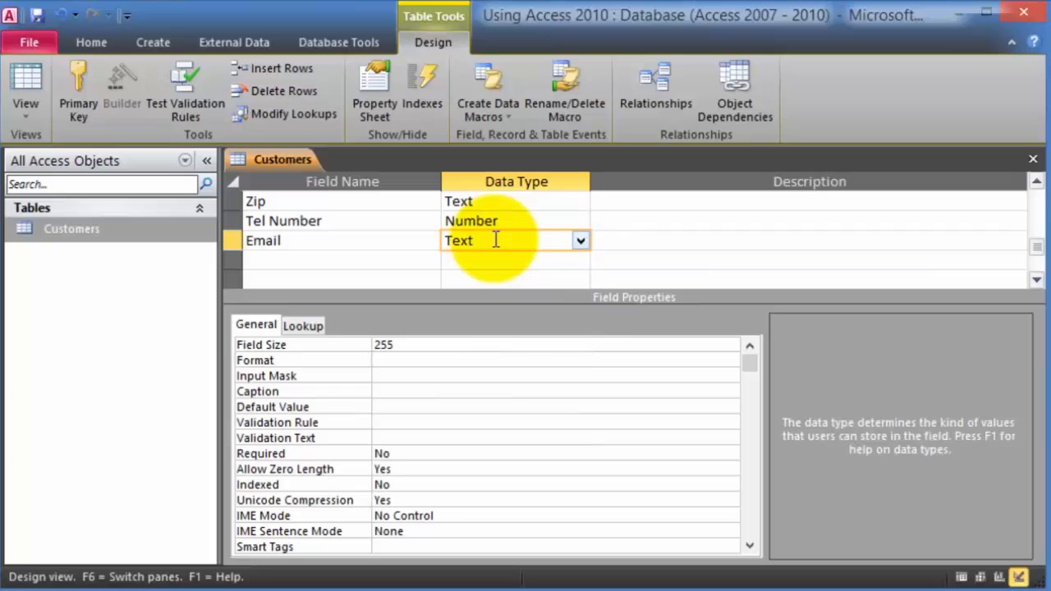
{"action": "left_click", "coordinate": [388, 345]}
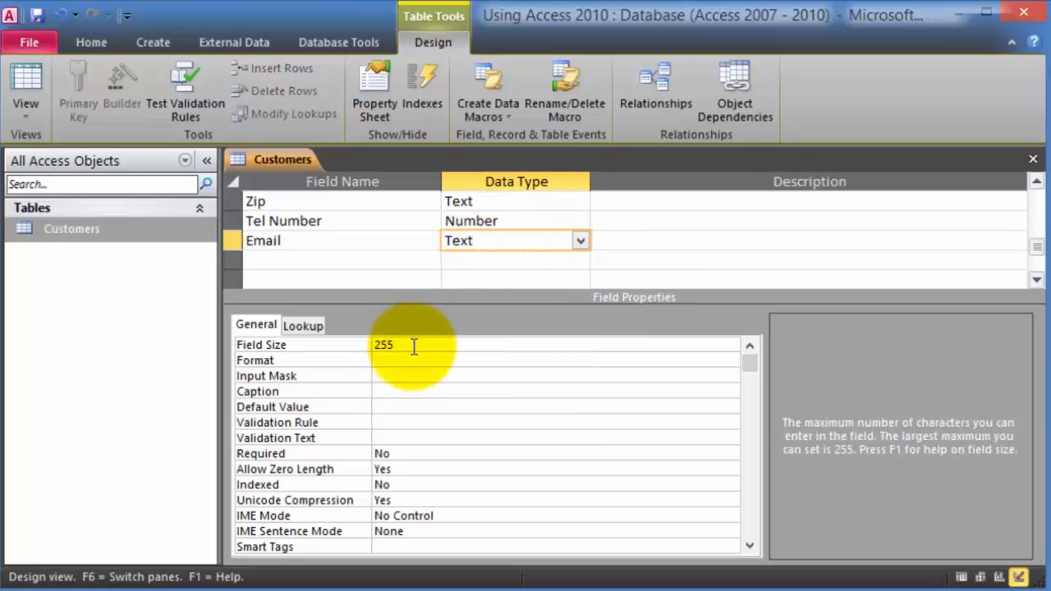
{"action": "left_click_drag", "start_coordinate": [413, 346], "coordinate": [364, 350]}
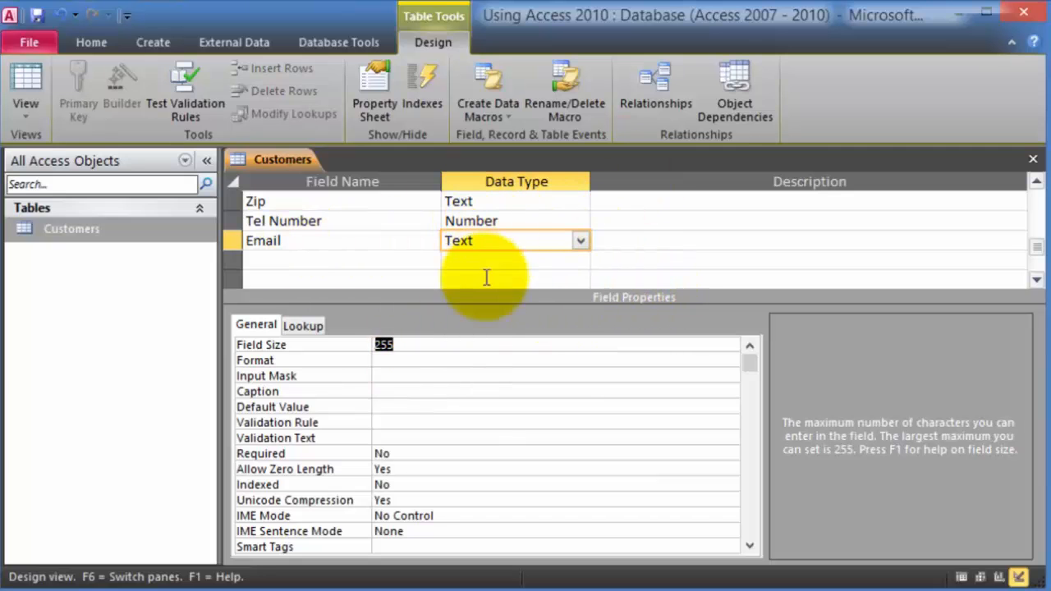
- Add a Notes field below Email with the Memo data type
{"action": "left_click", "coordinate": [310, 260]}
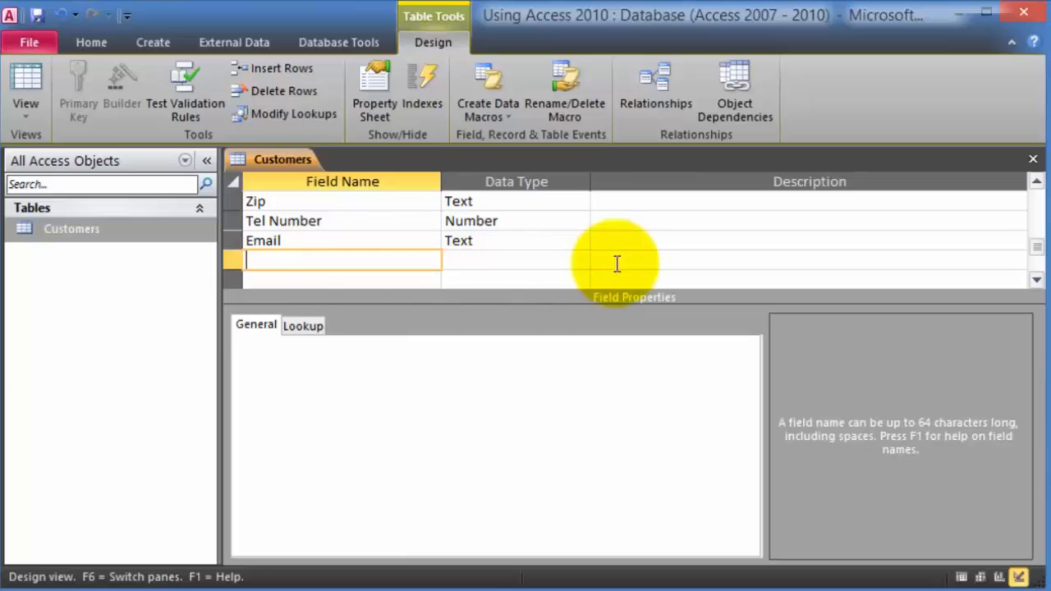
{"action": "type", "text": "Notes"}
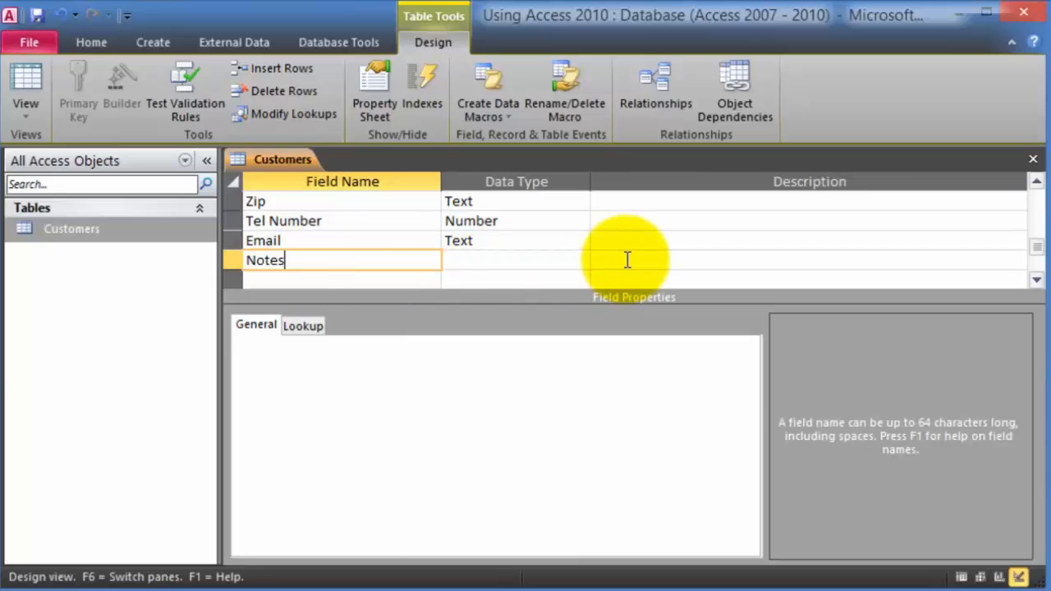
{"action": "key", "text": "Tab"}
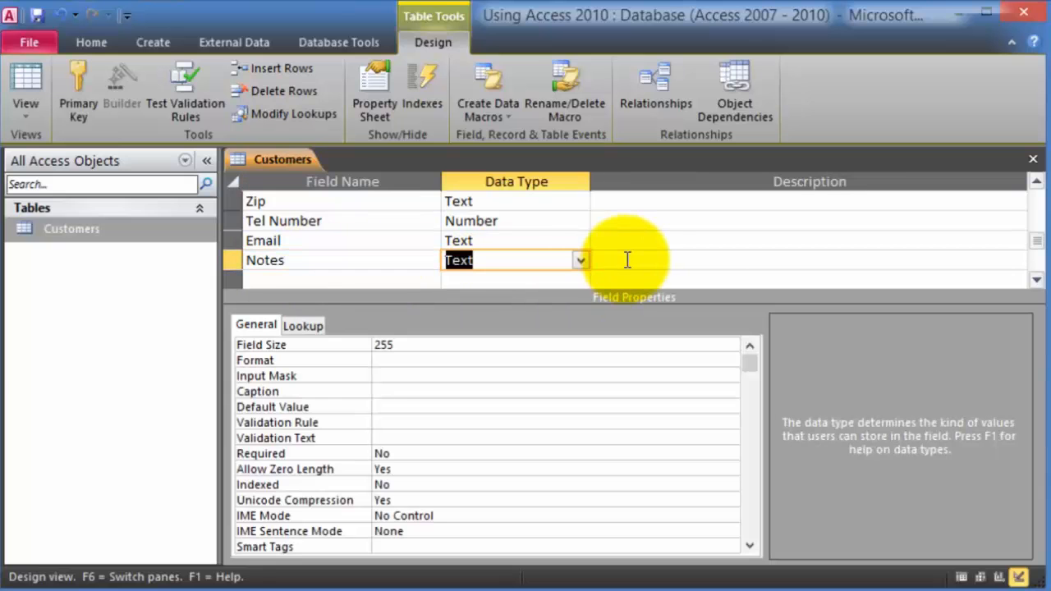
{"action": "left_click", "coordinate": [581, 259]}
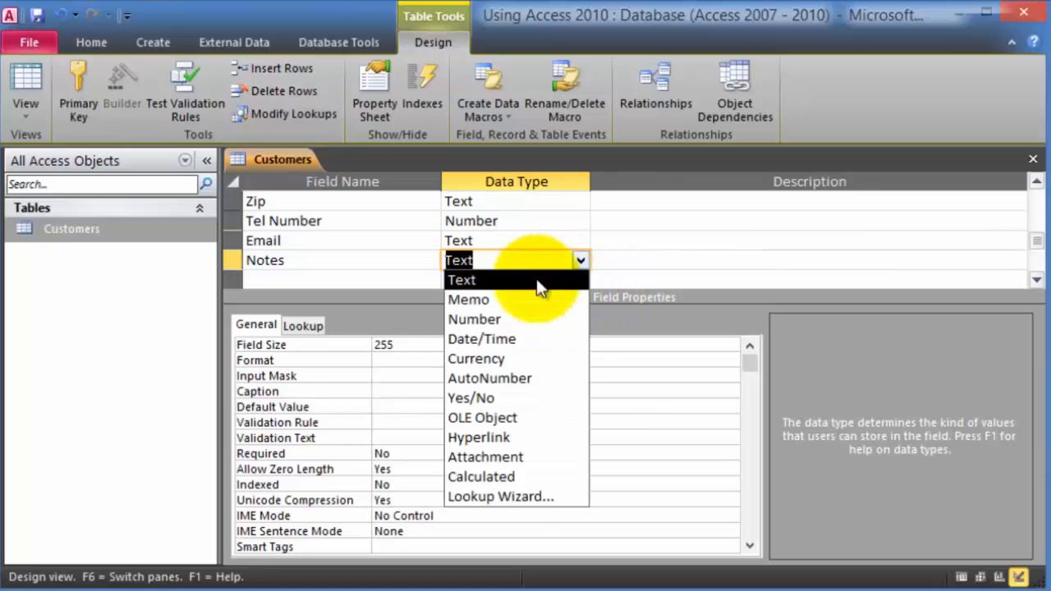
{"action": "left_click", "coordinate": [490, 303]}
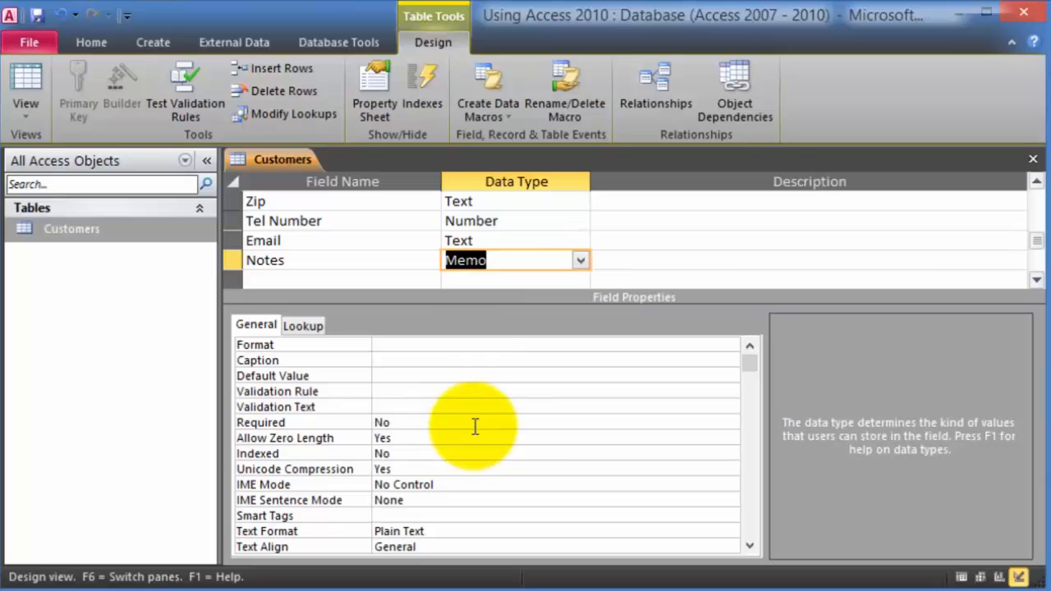
{"action": "left_click", "coordinate": [364, 280]}
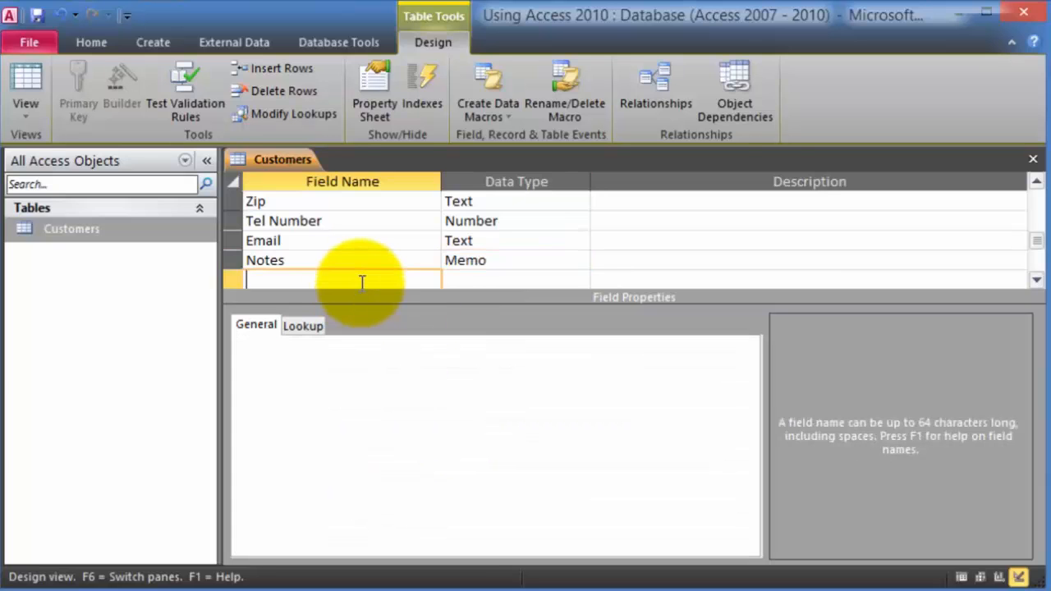
- Save the Customers design changes and open its datasheet at the new-record row
{"action": "left_click", "coordinate": [1037, 163]}
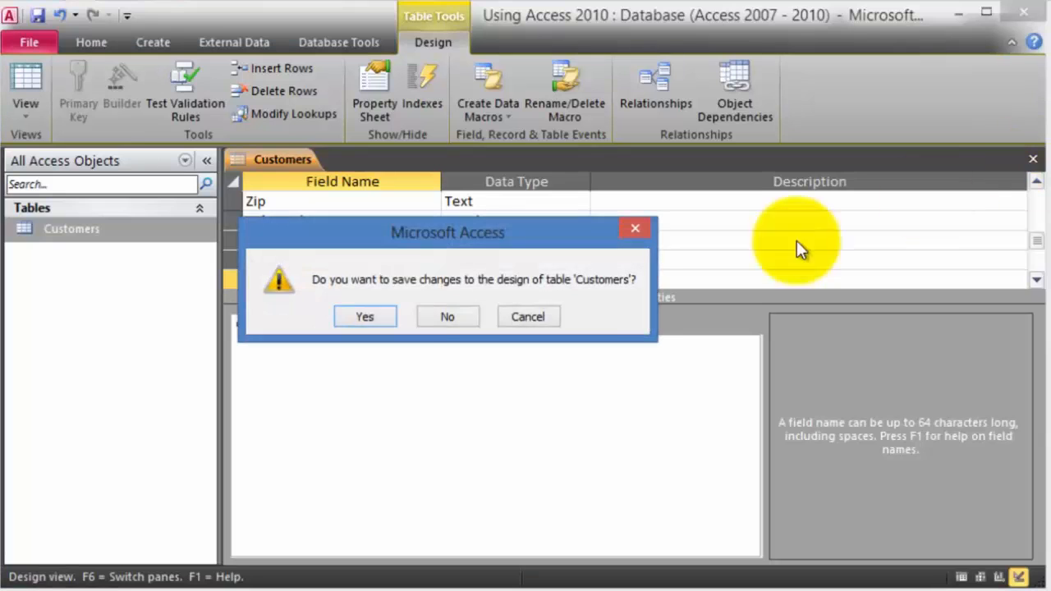
{"action": "left_click", "coordinate": [382, 318]}
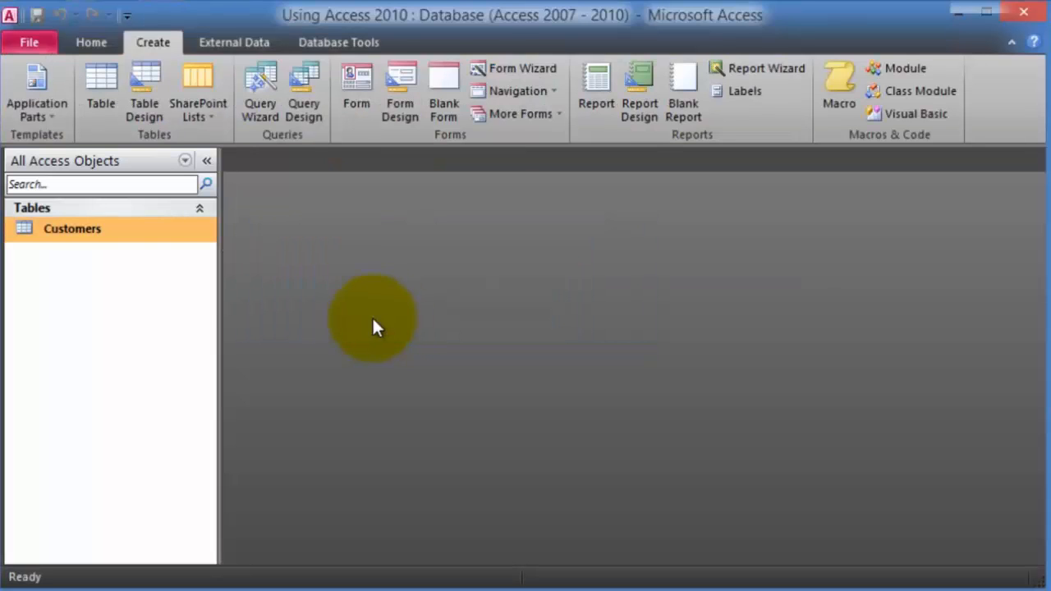
{"action": "double_click", "coordinate": [113, 234]}
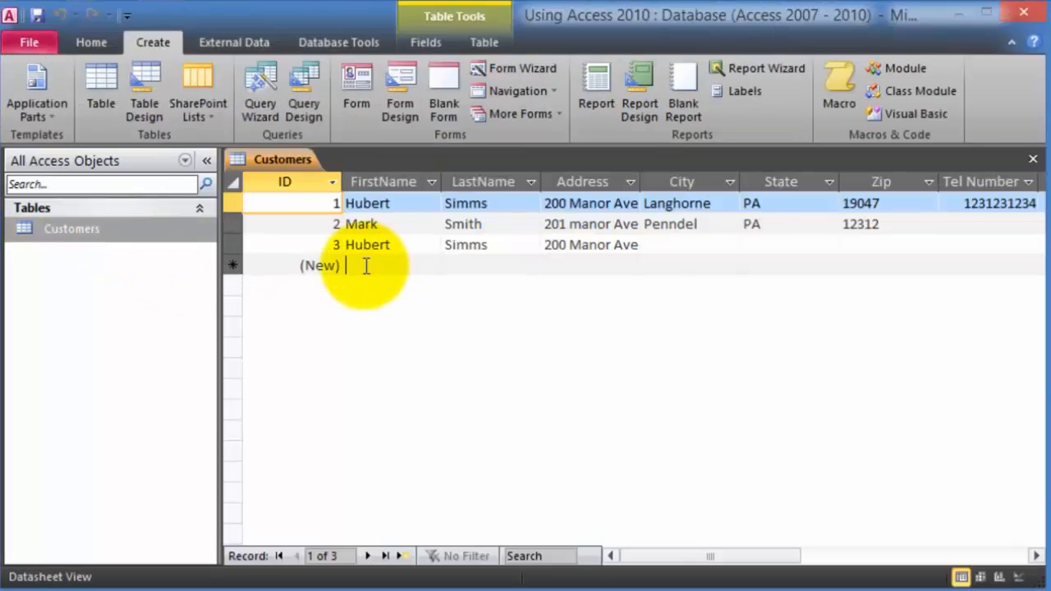
{"action": "left_click", "coordinate": [384, 266]}
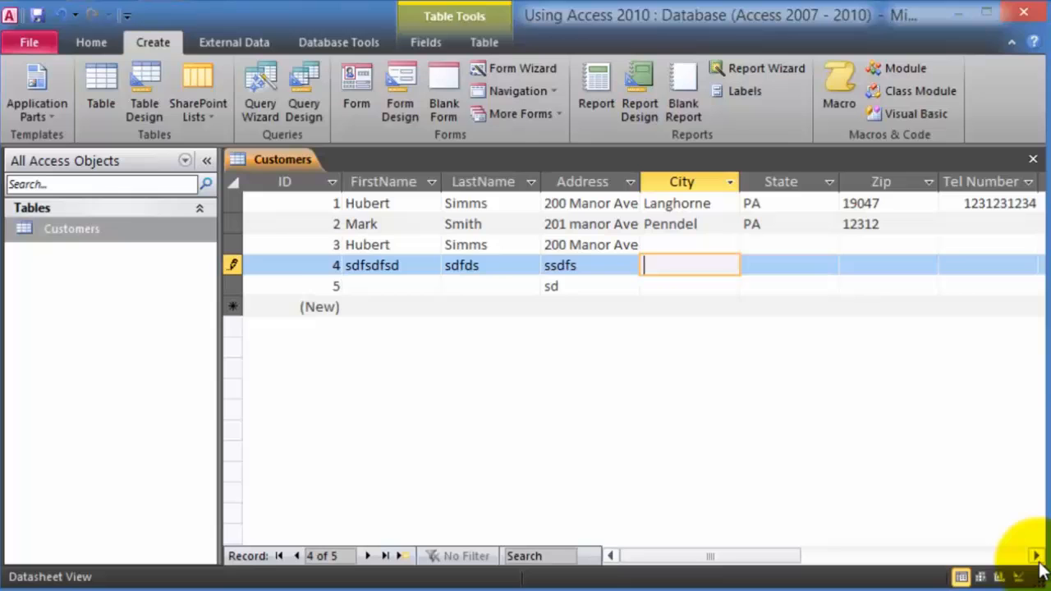
- Browse the datasheet's records and select a record's Notes value in the new column
{"action": "left_click", "coordinate": [1037, 556]}
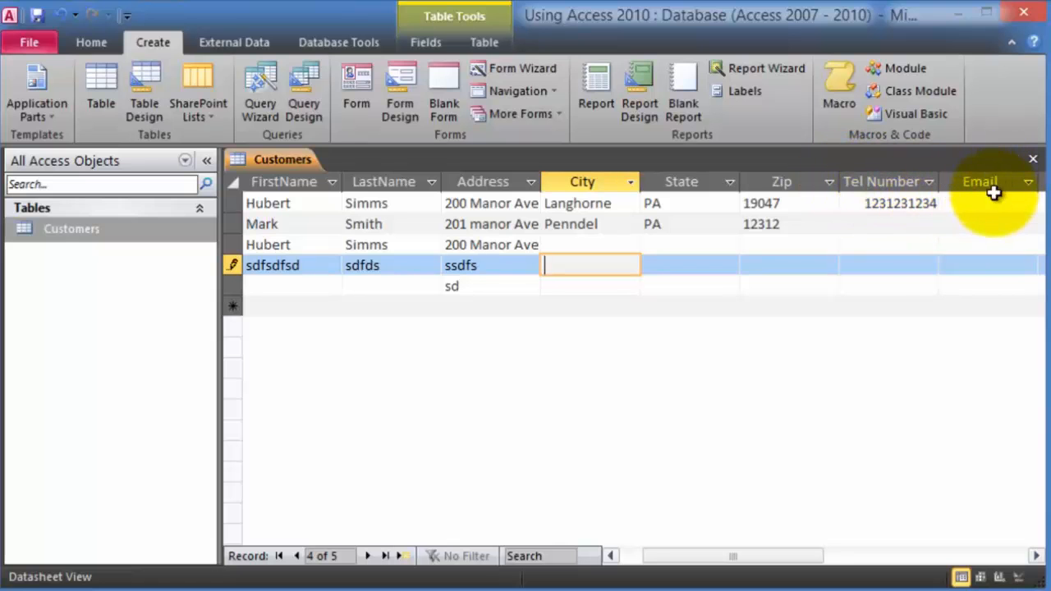
{"action": "left_click", "coordinate": [1037, 557]}
{"action": "left_click", "coordinate": [1038, 557]}
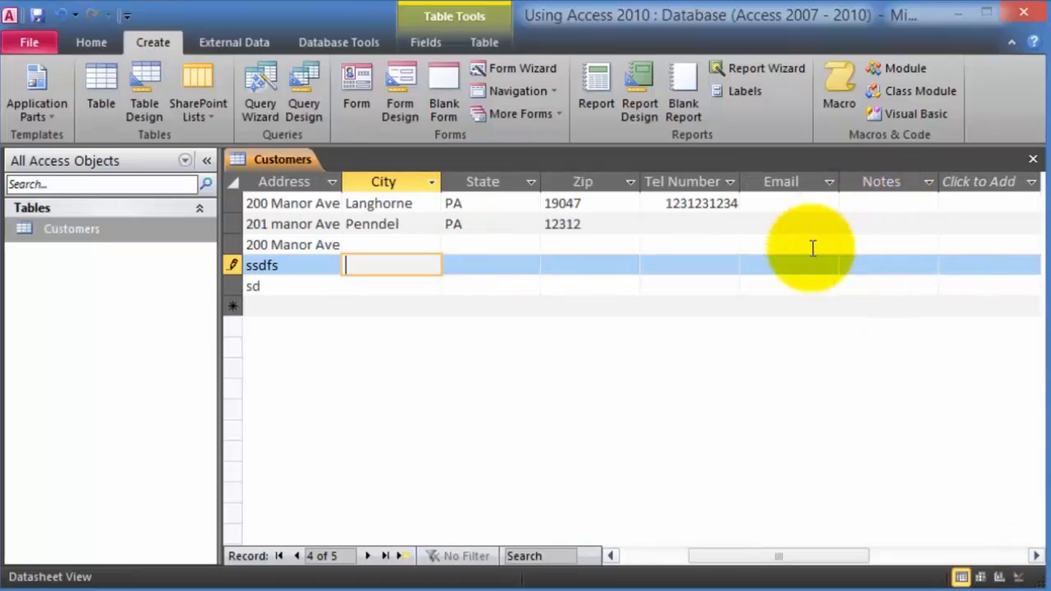
{"action": "left_click", "coordinate": [855, 223]}
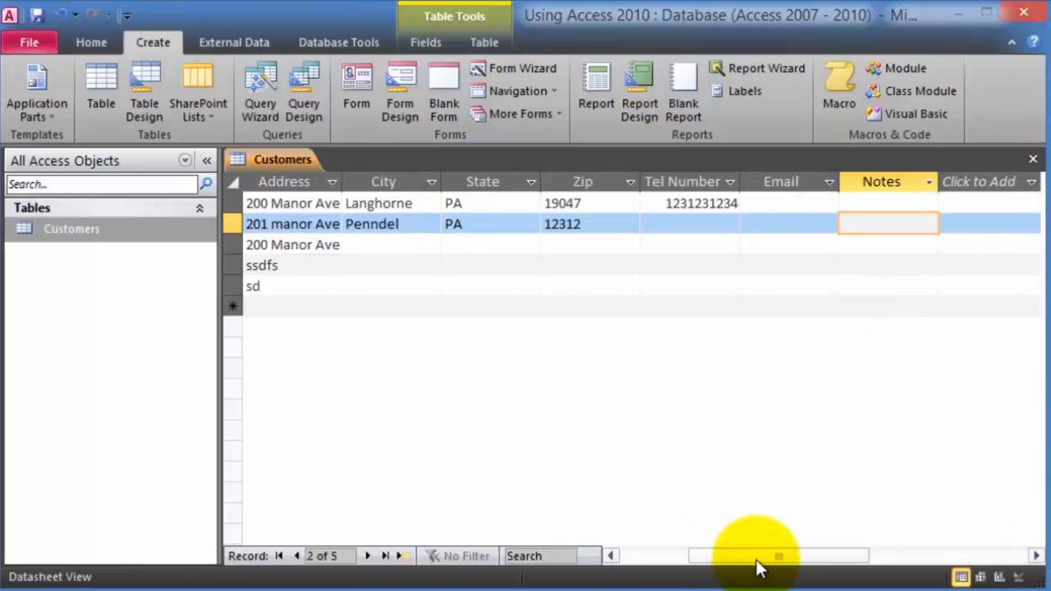
{"action": "left_click_drag", "start_coordinate": [755, 561], "coordinate": [638, 559]}
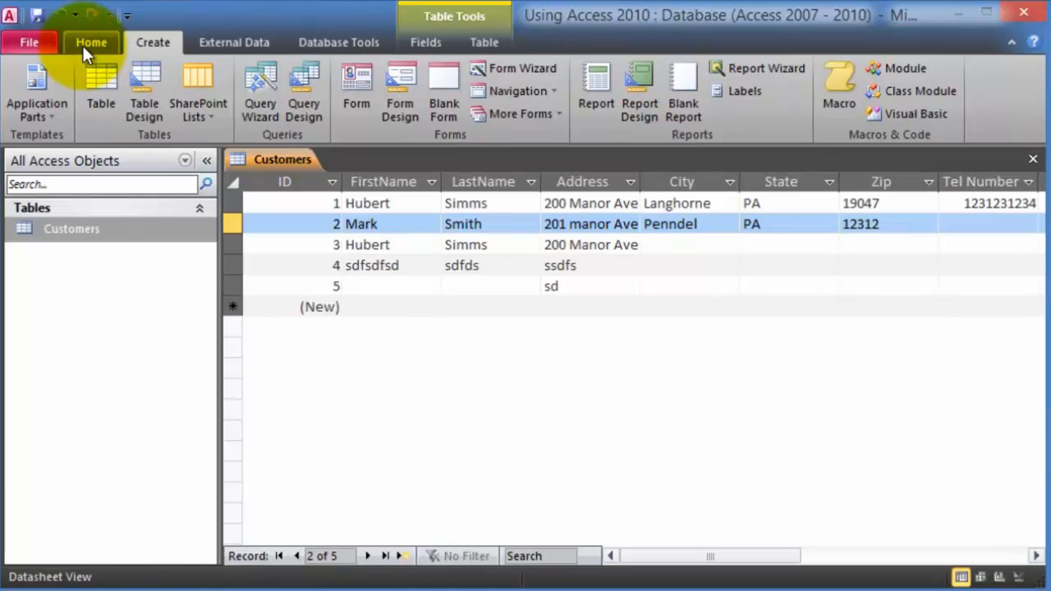
{"action": "left_click", "coordinate": [83, 45]}
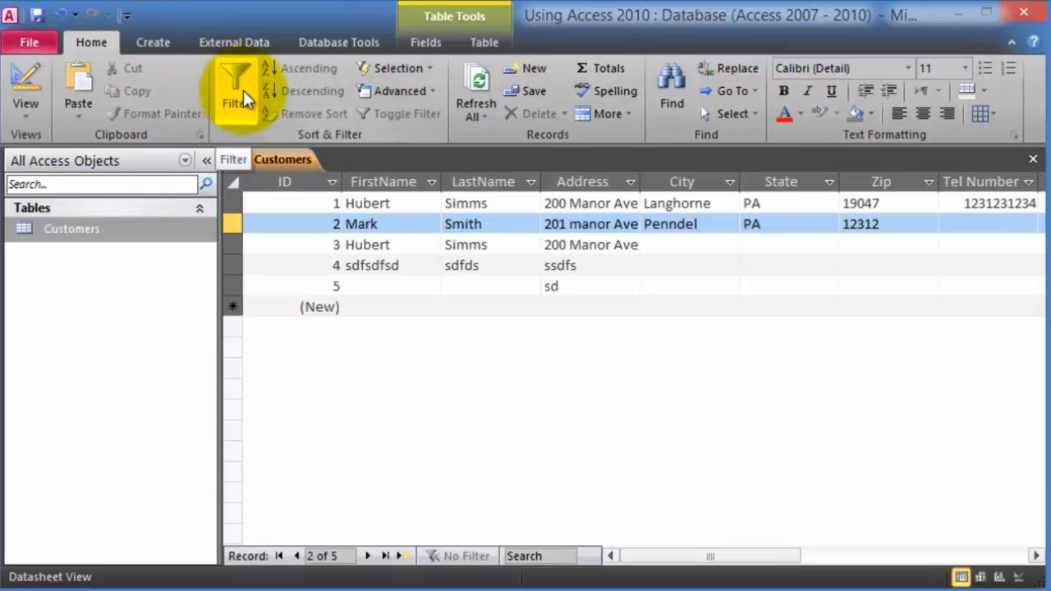
{"action": "left_click", "coordinate": [158, 39]}
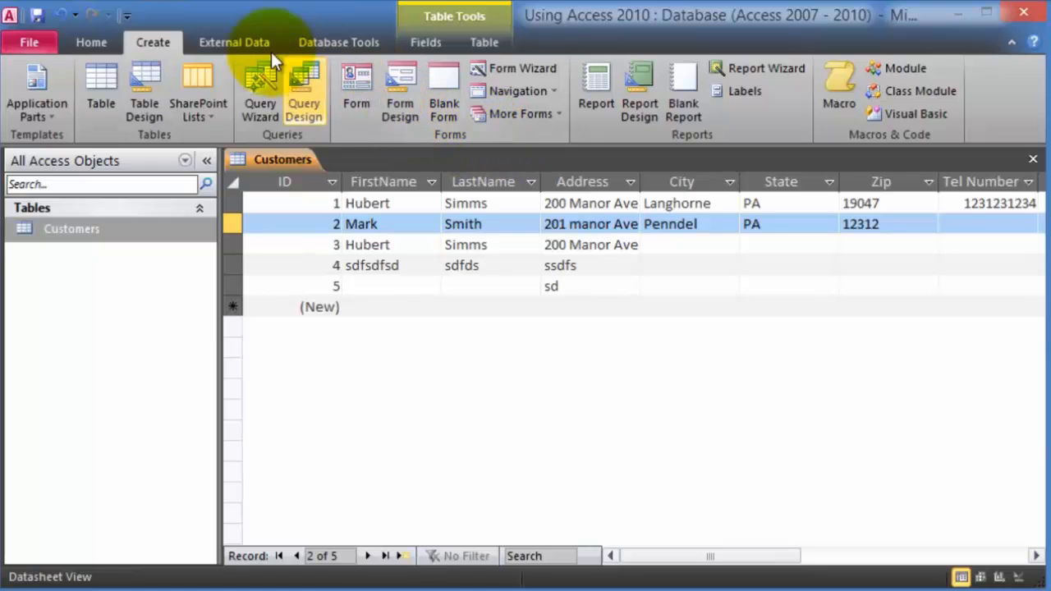
{"action": "left_click", "coordinate": [230, 45]}
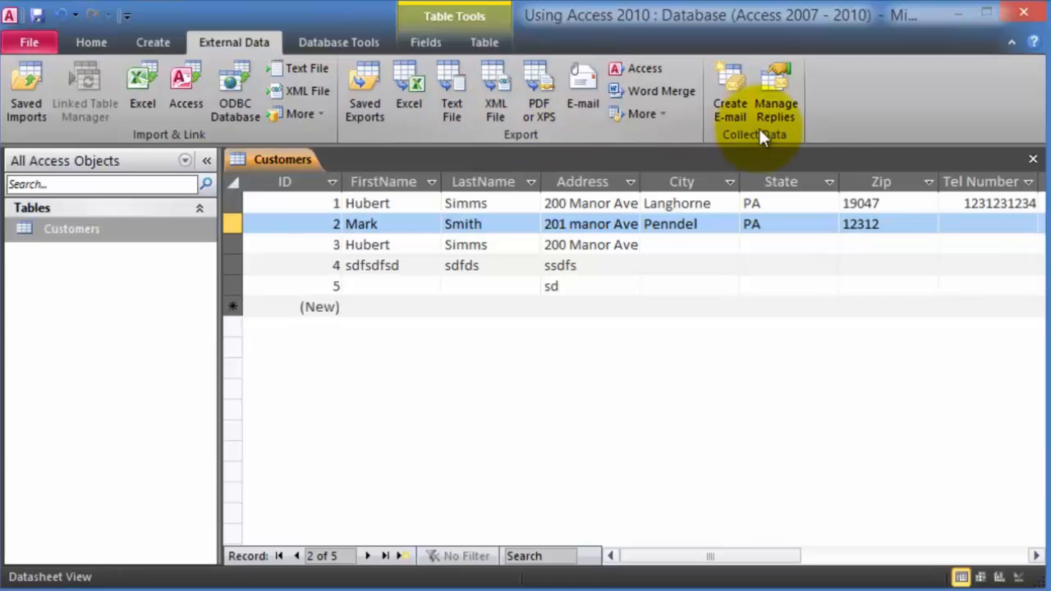
{"action": "left_click", "coordinate": [334, 41]}
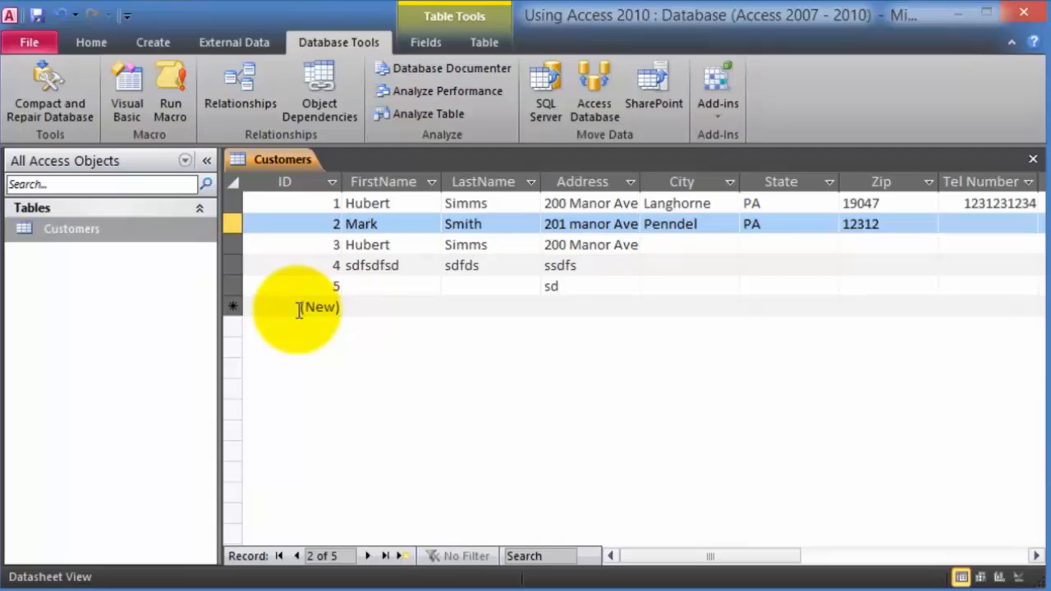
{"action": "left_click", "coordinate": [426, 39]}
{"action": "scroll", "coordinate": [438, 47], "scroll_direction": "down", "scroll_amount": 1}
{"action": "scroll", "coordinate": [444, 48], "scroll_direction": "up", "scroll_amount": 1}
{"action": "left_click", "coordinate": [465, 41]}
{"action": "left_click", "coordinate": [426, 46]}
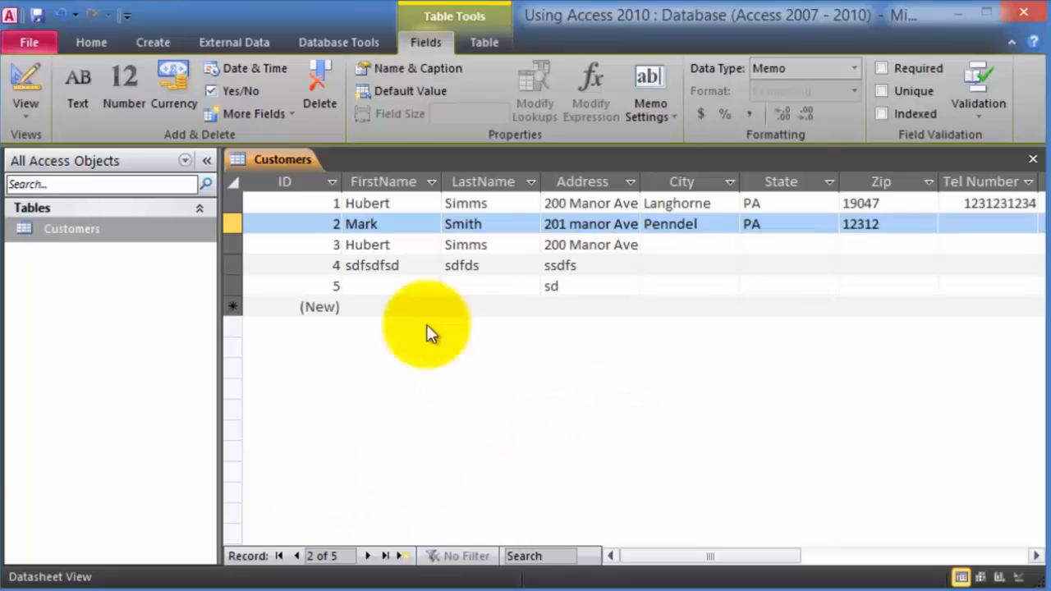
- Close the Customers datasheet, reopen it briefly, and close it again
{"action": "left_click", "coordinate": [69, 230]}
{"action": "left_click", "coordinate": [1034, 161]}
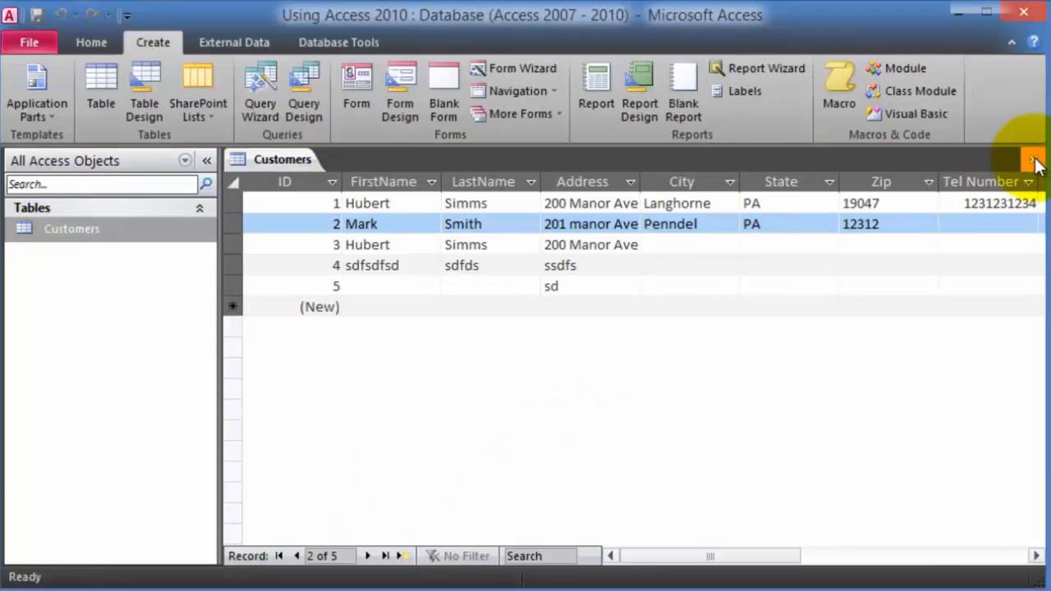
{"action": "double_click", "coordinate": [80, 234]}
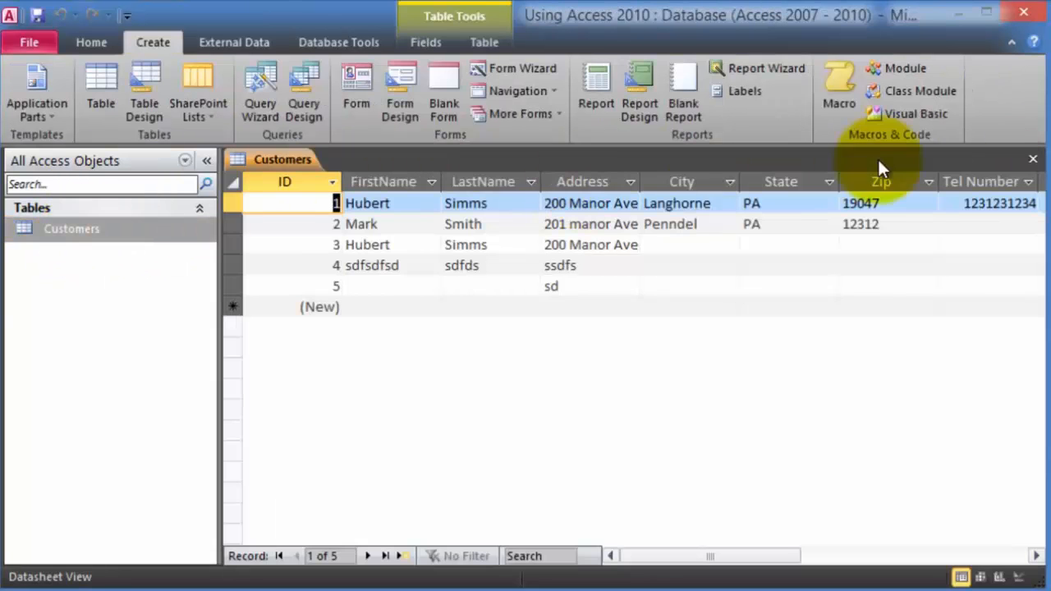
{"action": "left_click", "coordinate": [1034, 159]}
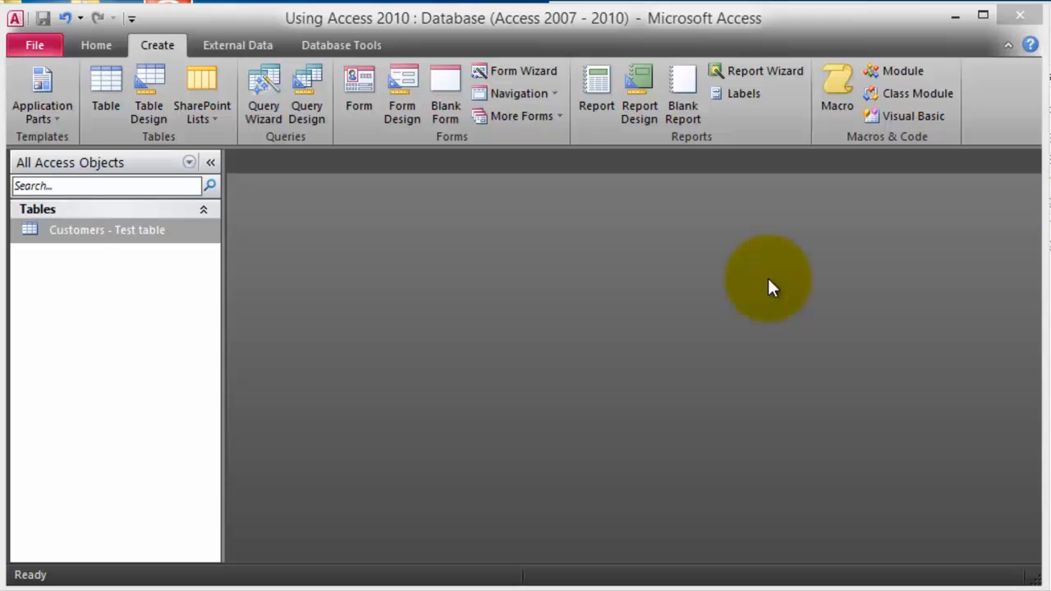
- Create a blank table and save it in Design View as 'Invoices - test table'
{"action": "left_click", "coordinate": [115, 232]}
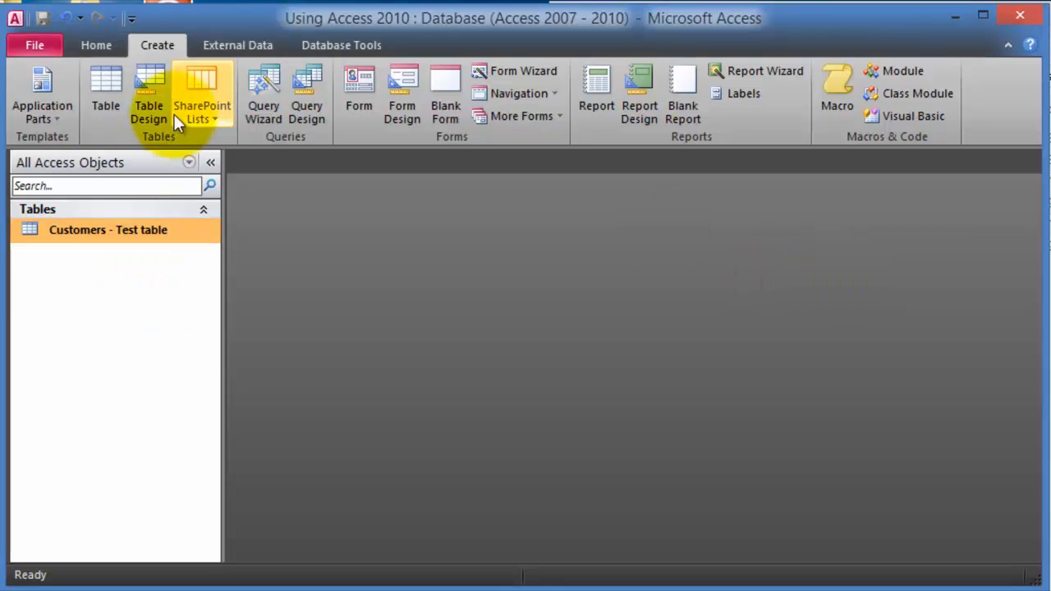
{"action": "left_click", "coordinate": [103, 47]}
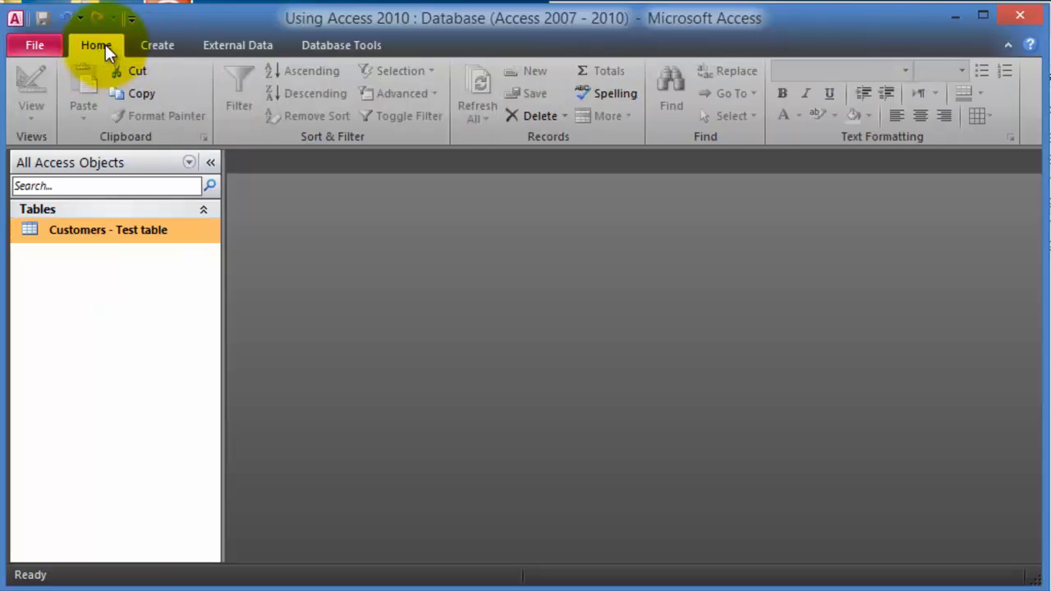
{"action": "left_click", "coordinate": [163, 45]}
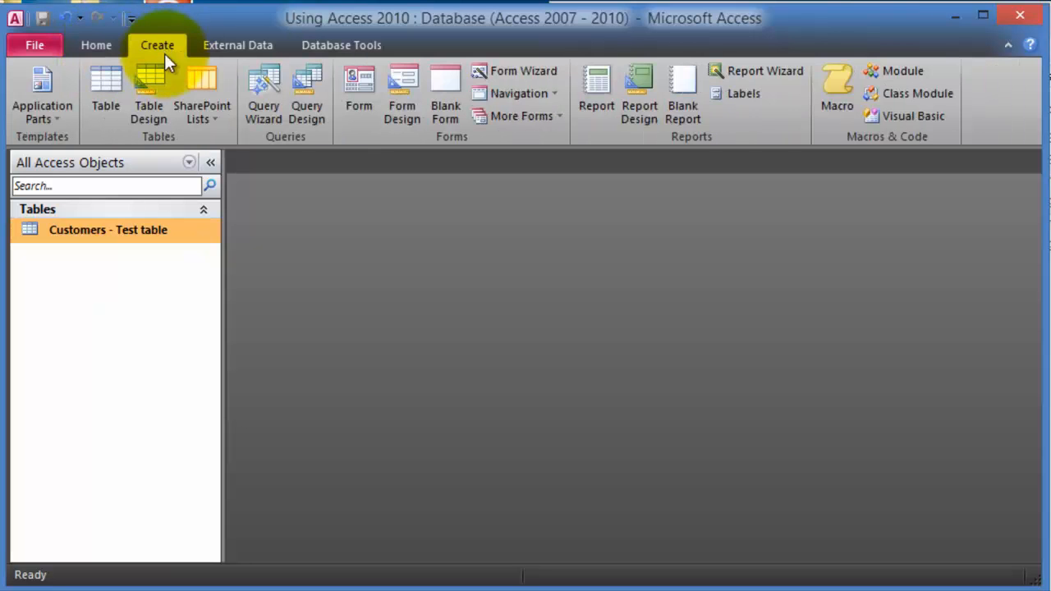
{"action": "left_click", "coordinate": [104, 114]}
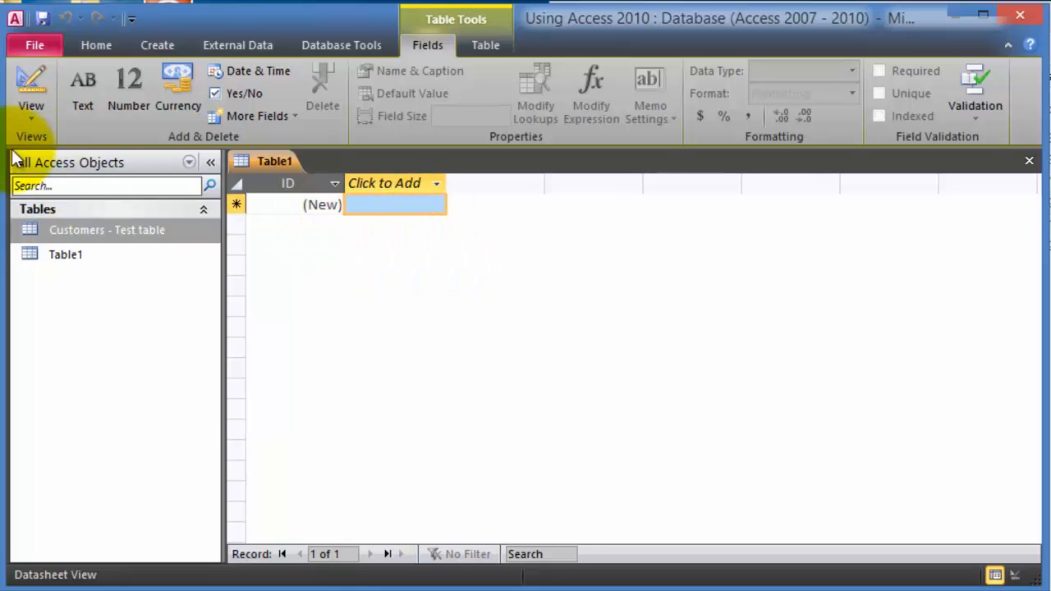
{"action": "left_click", "coordinate": [37, 115]}
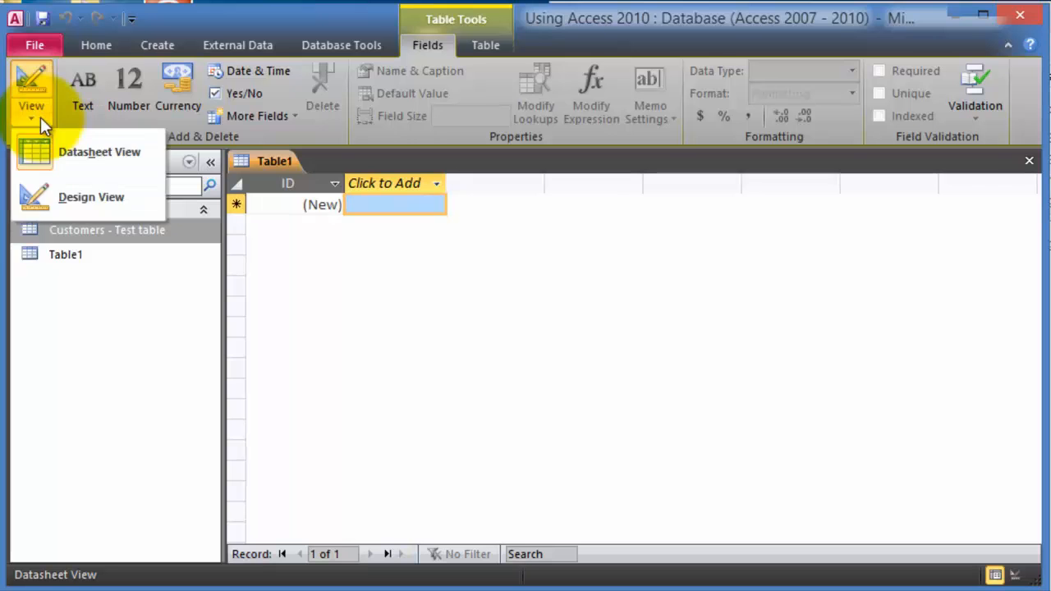
{"action": "left_click", "coordinate": [96, 198]}
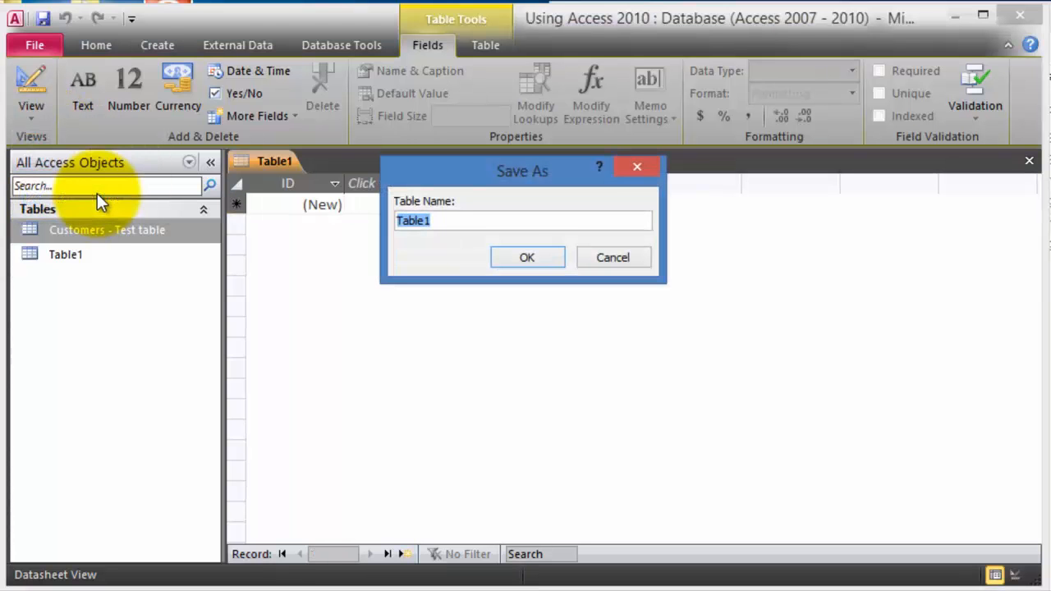
{"action": "type", "text": "Invoices - test table"}
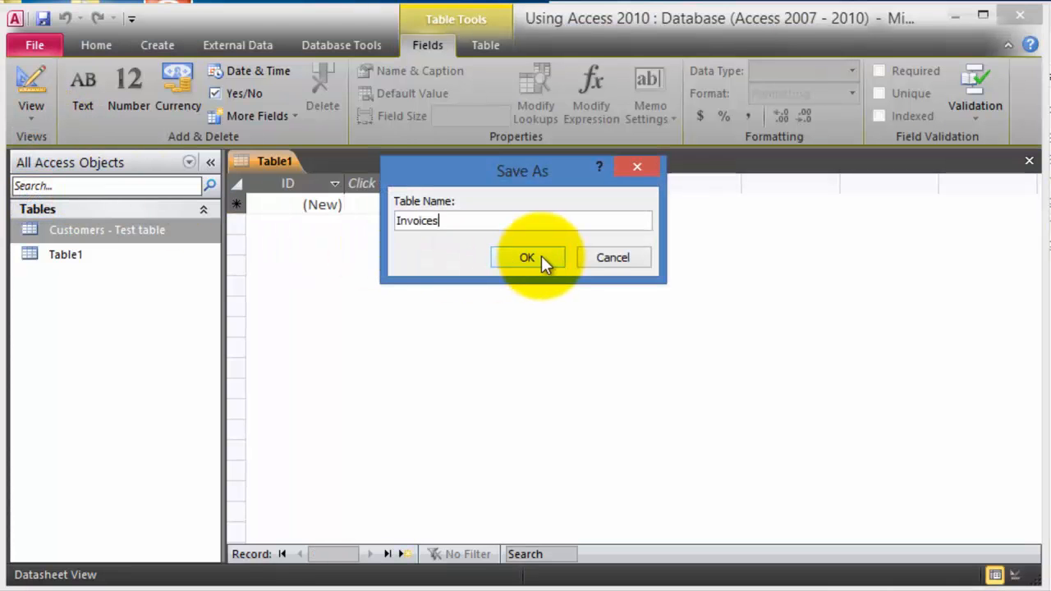
{"action": "left_click", "coordinate": [542, 256]}
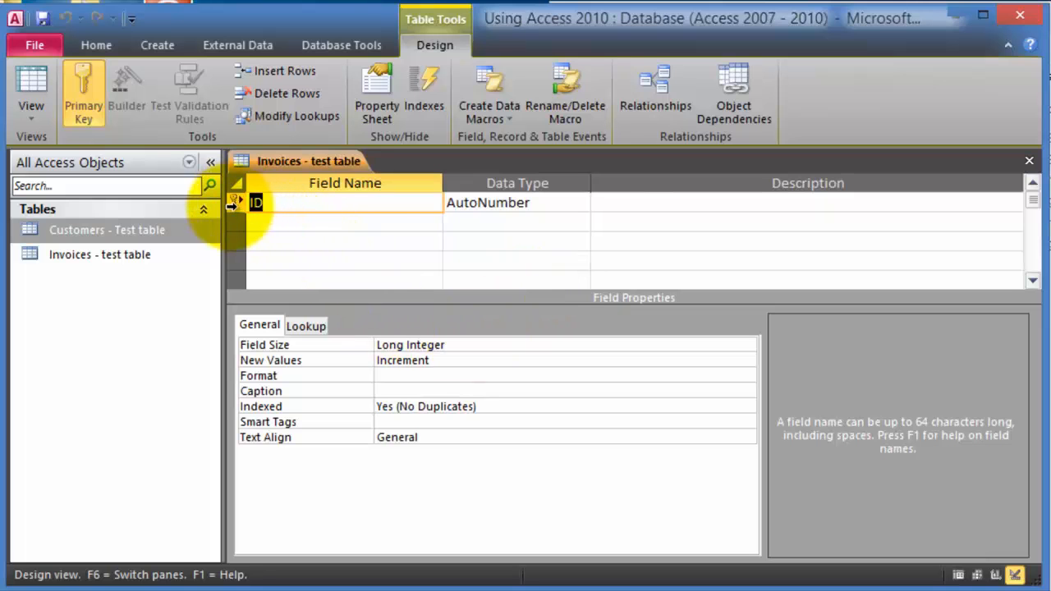
- Add Invoice ID, Order Number, Customer Number (Number) and Amount (Currency) fields
{"action": "type", "text": "Inv"}
{"action": "key", "text": "BackSpace"}
{"action": "type", "text": "nvoice ID"}
{"action": "left_click", "coordinate": [319, 223]}
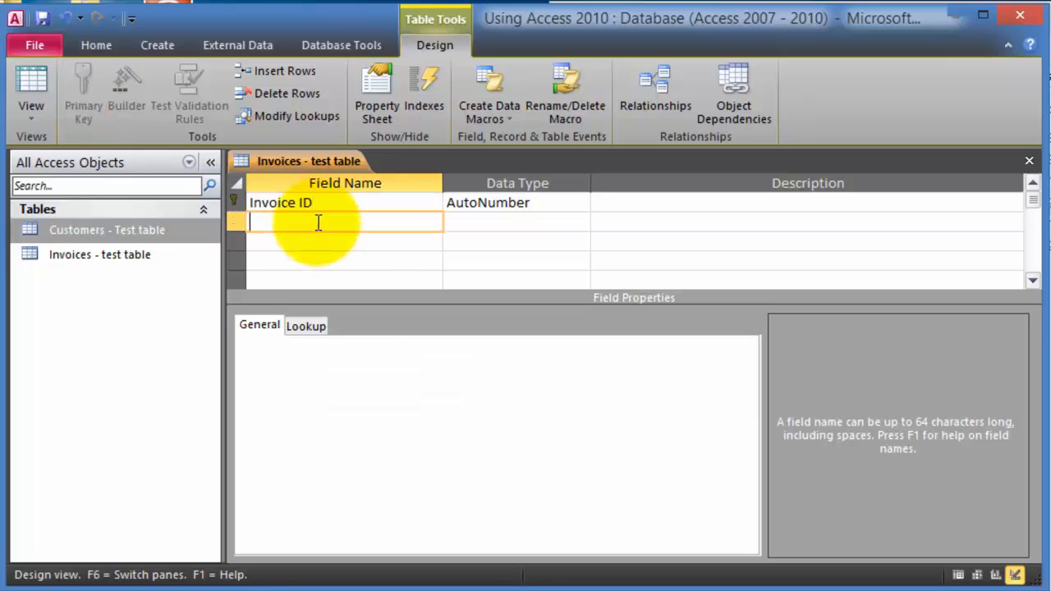
{"action": "type", "text": "Order Number"}
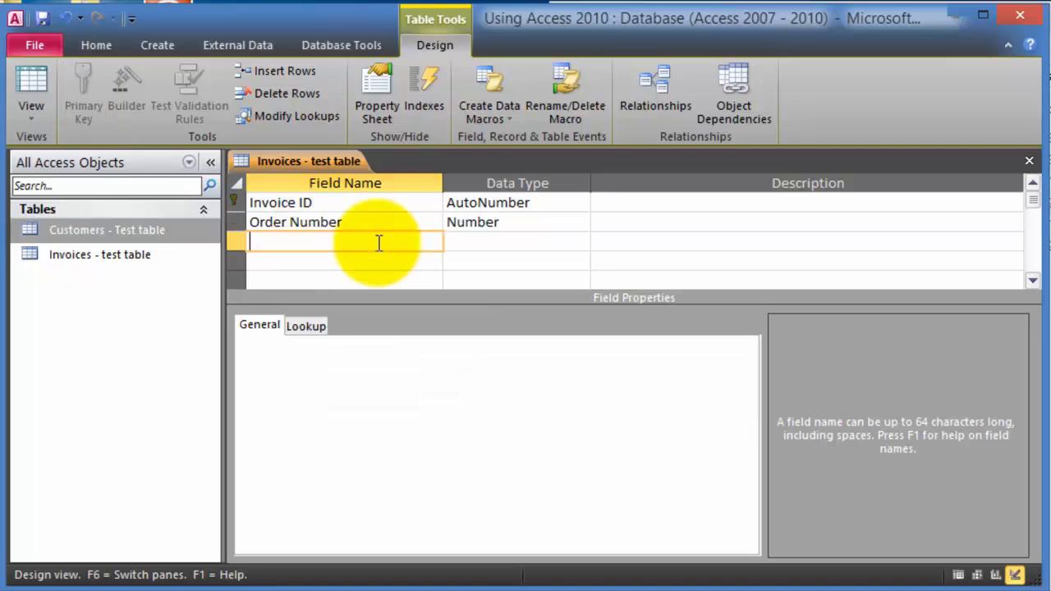
{"action": "type", "text": "Customer Number"}
{"action": "key", "text": "Tab"}
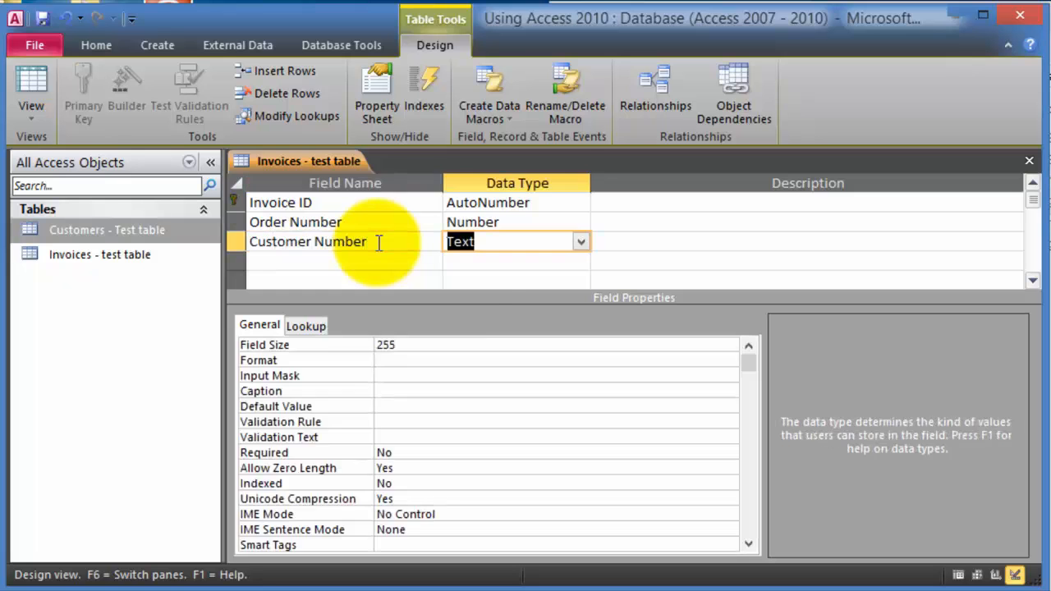
{"action": "type", "text": "n"}
{"action": "key", "text": "Tab"}
{"action": "key", "text": "Tab"}
{"action": "type", "text": "Amount"}
{"action": "key", "text": "Tab"}
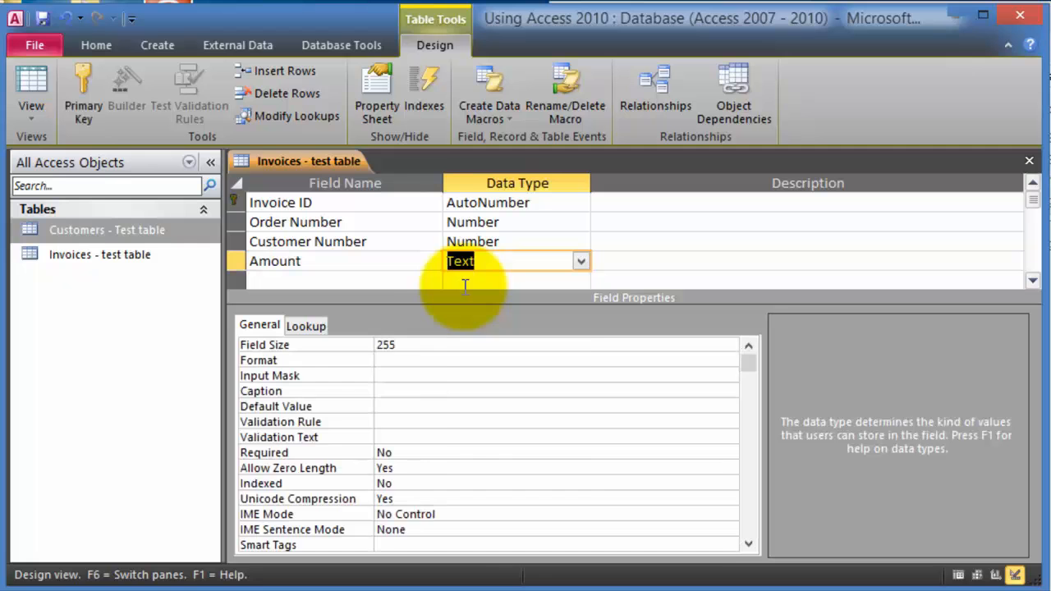
{"action": "key", "text": "alt+Down"}
{"action": "left_click", "coordinate": [499, 359]}
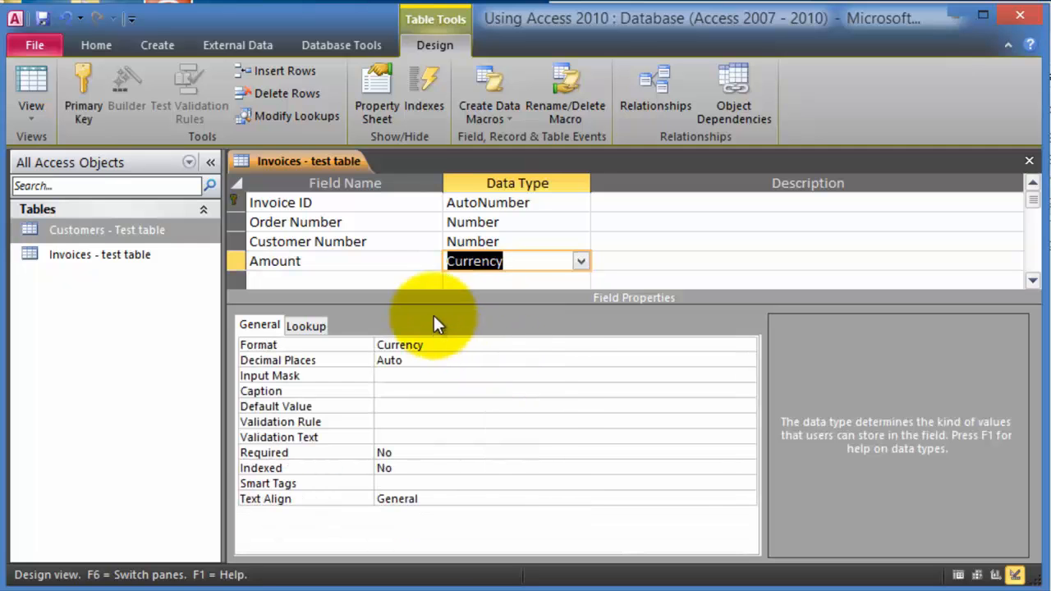
{"action": "left_click", "coordinate": [405, 279]}
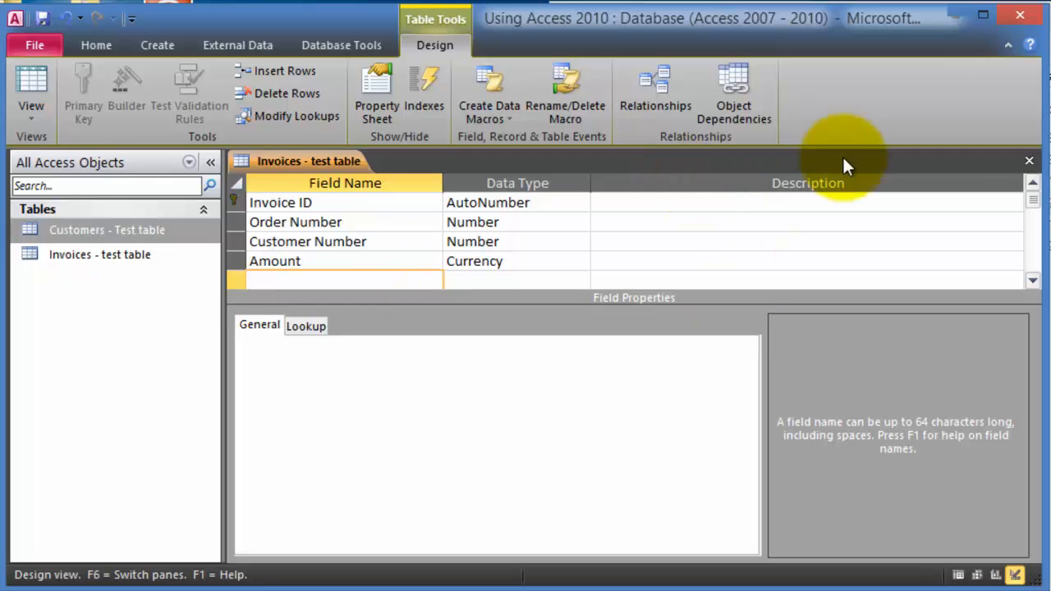
- Save the design and open Invoices - test table as a datasheet
{"action": "left_click", "coordinate": [1029, 163]}
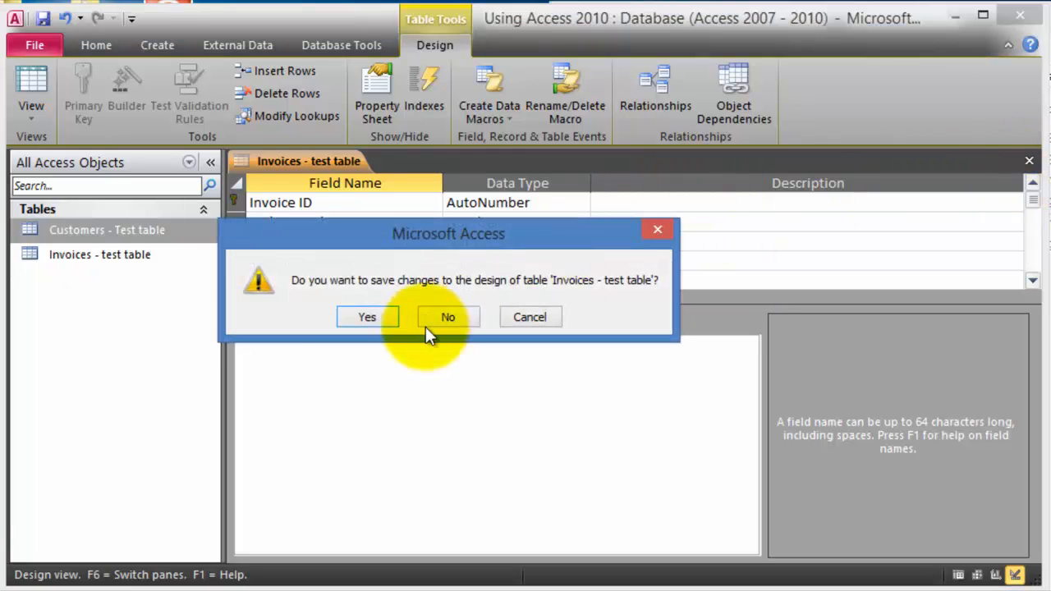
{"action": "left_click", "coordinate": [371, 318]}
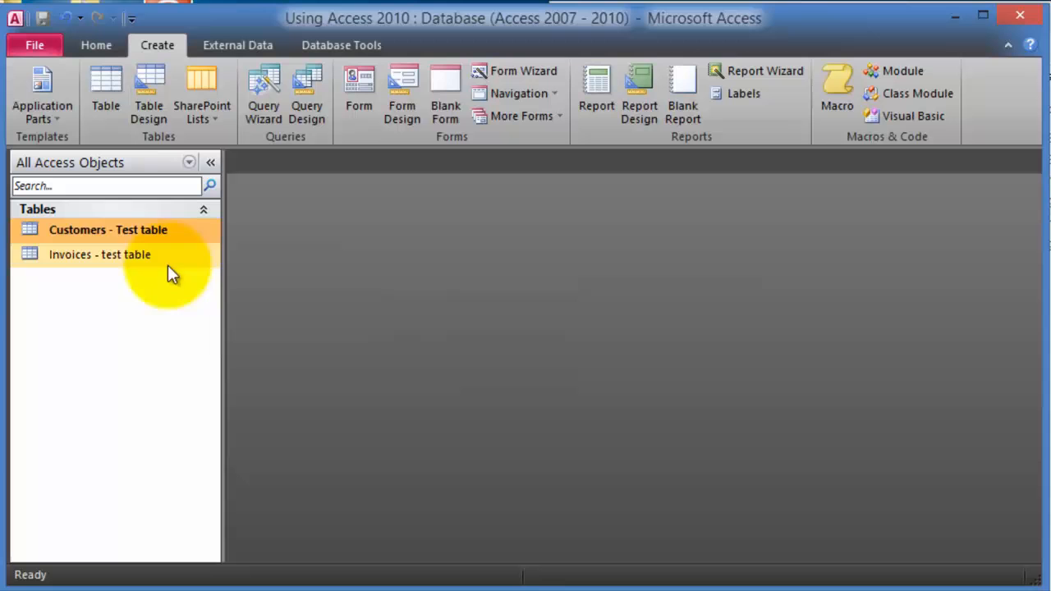
{"action": "double_click", "coordinate": [84, 258]}
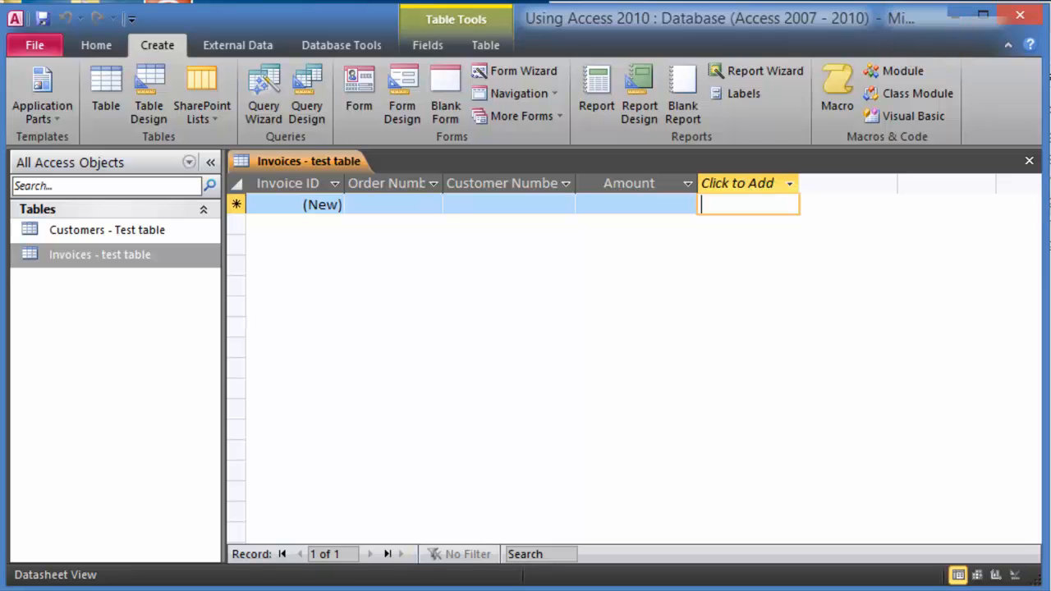
- Open the Customer List workbook in Excel, minimize it, and return to Access
{"action": "key", "text": "alt+Tab"}
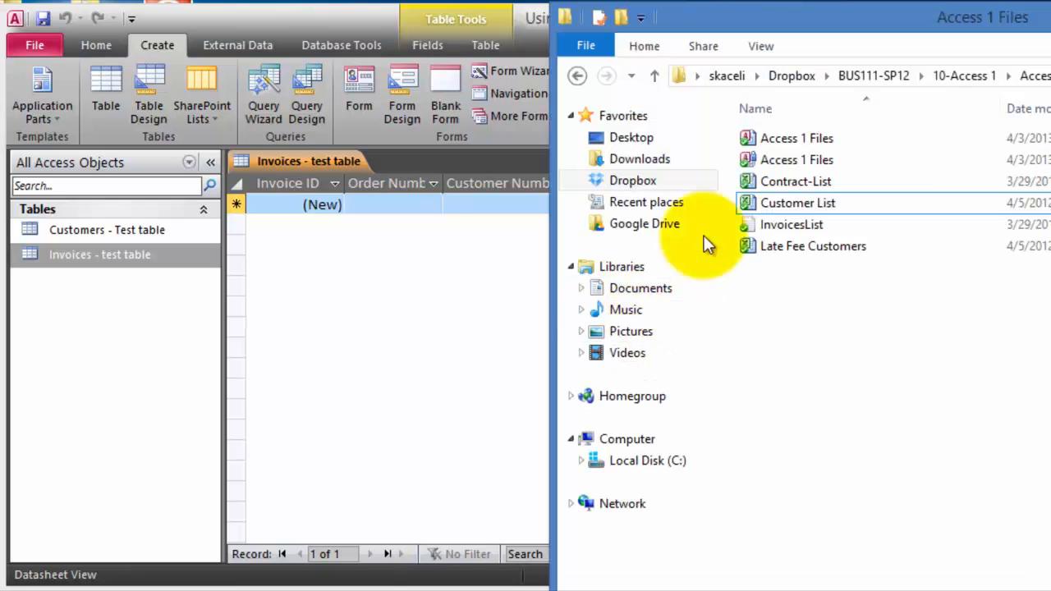
{"action": "left_click", "coordinate": [801, 204]}
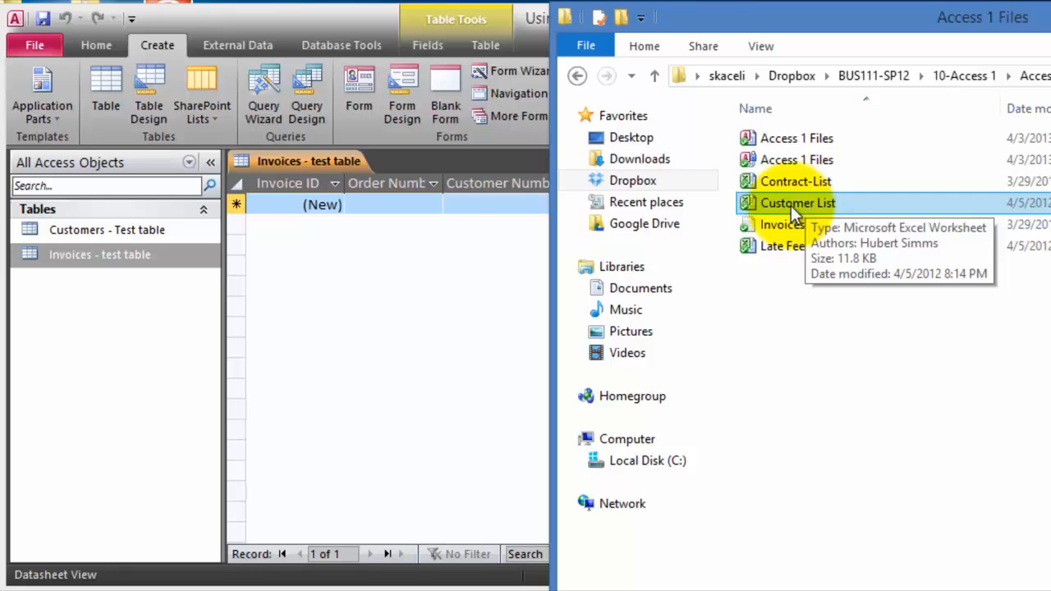
{"action": "double_click", "coordinate": [791, 205]}
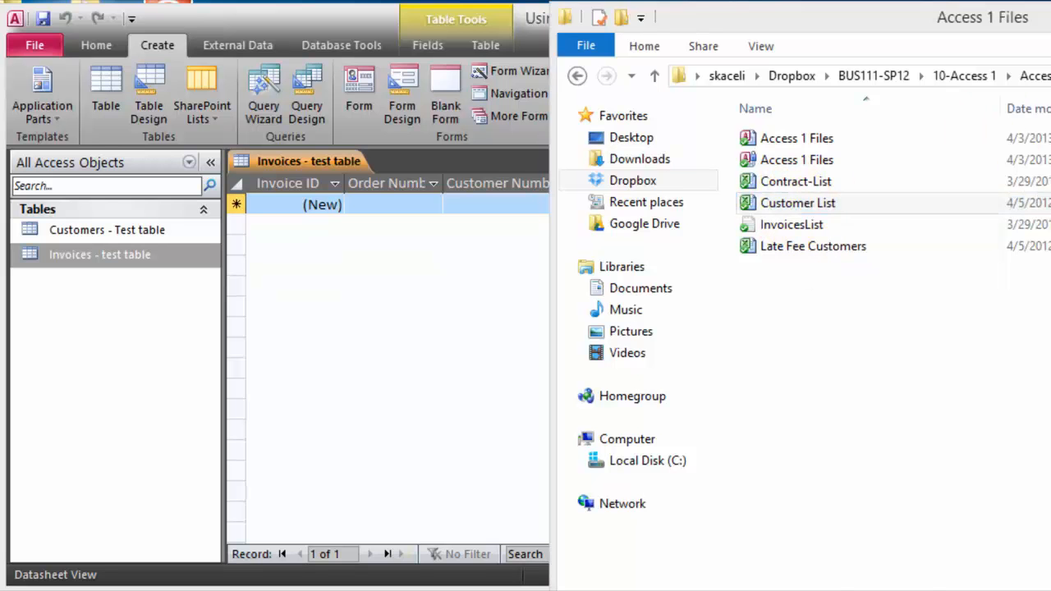
{"action": "left_click_drag", "start_coordinate": [894, 77], "coordinate": [389, 31]}
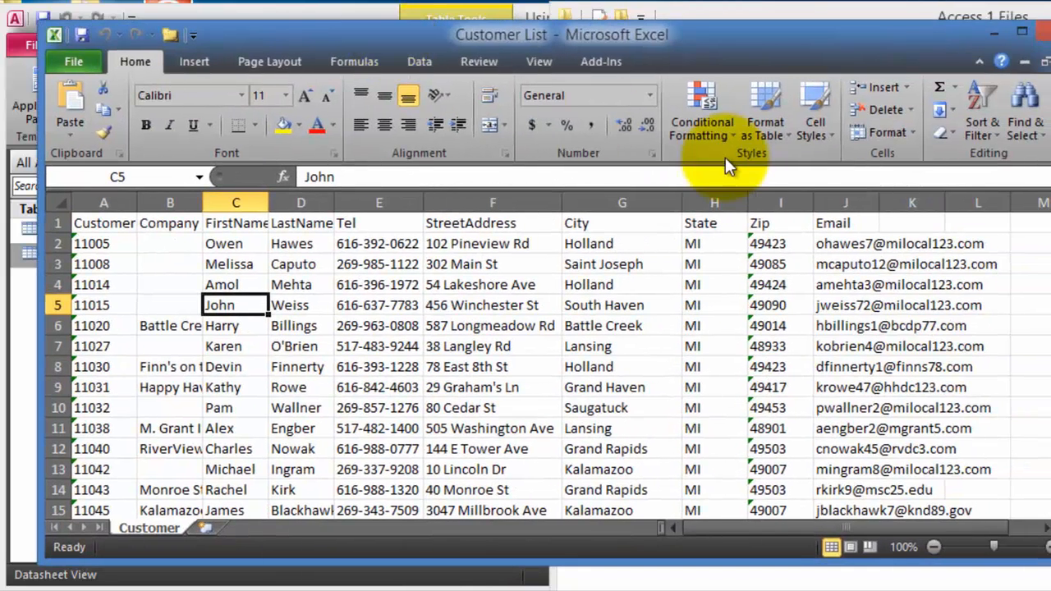
{"action": "left_click", "coordinate": [993, 34]}
{"action": "left_click", "coordinate": [373, 382]}
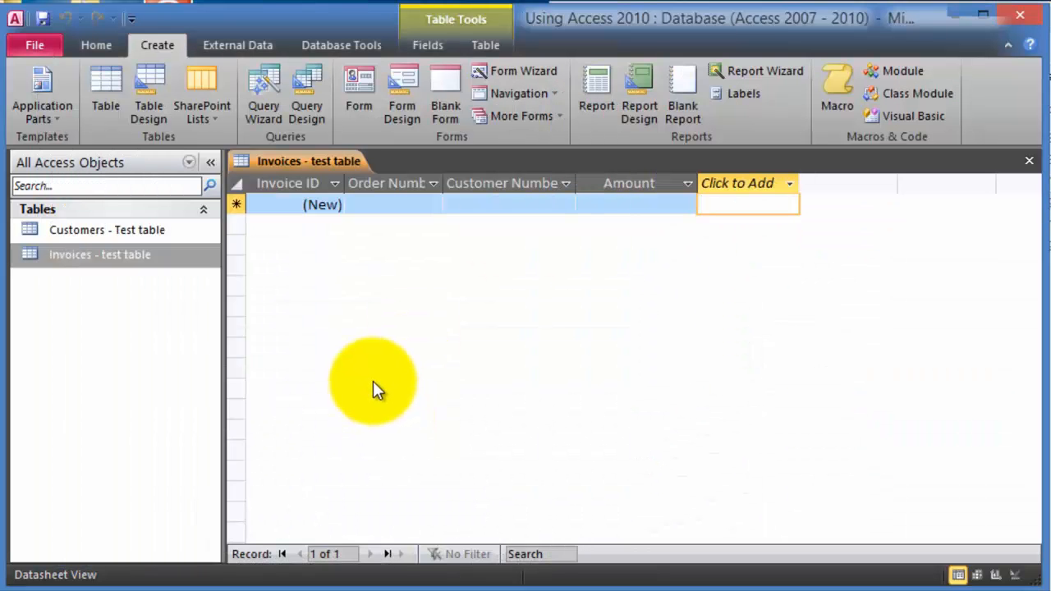
- Start an External Data Excel import, pasting the source folder path and choosing Customer List
{"action": "left_click", "coordinate": [247, 44]}
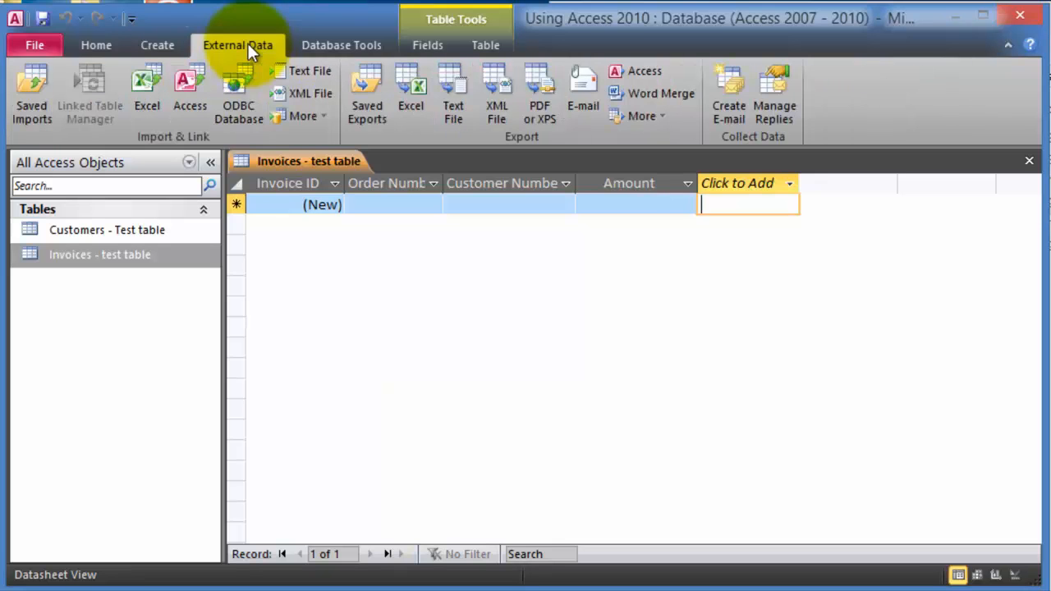
{"action": "left_click", "coordinate": [150, 107]}
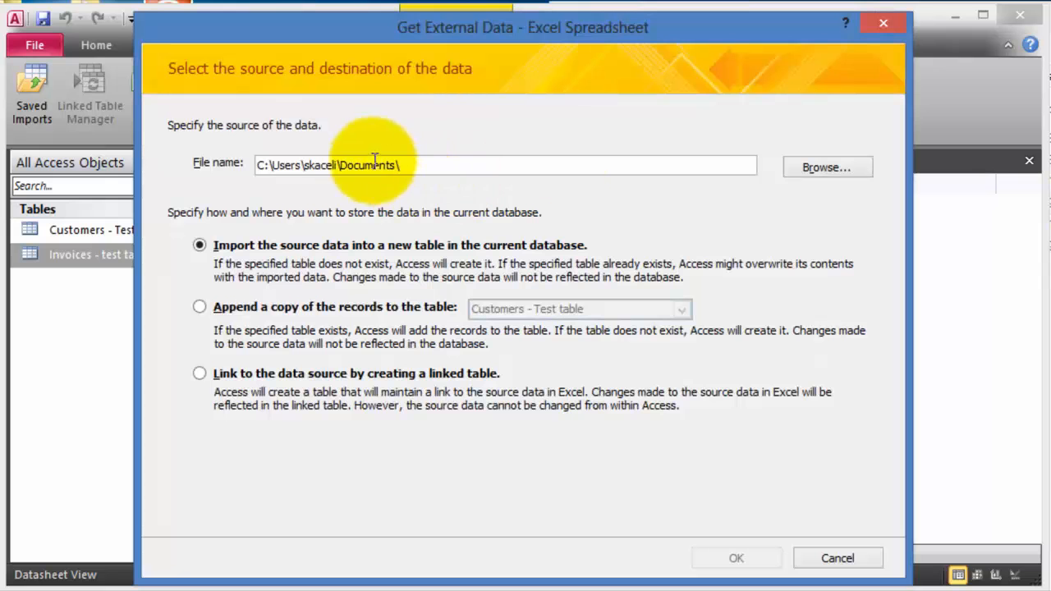
{"action": "left_click_drag", "start_coordinate": [477, 157], "coordinate": [211, 160]}
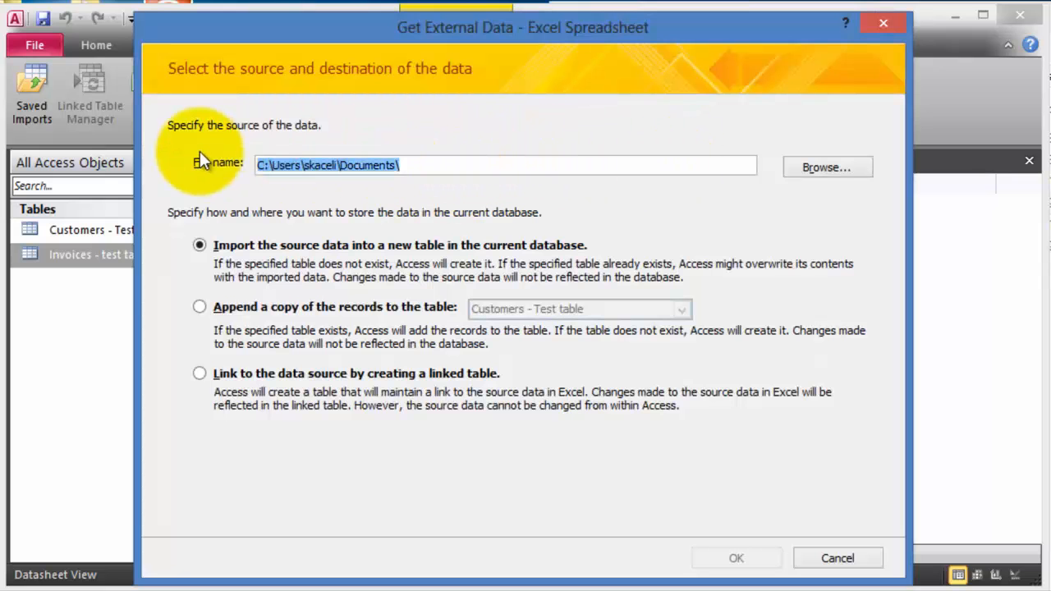
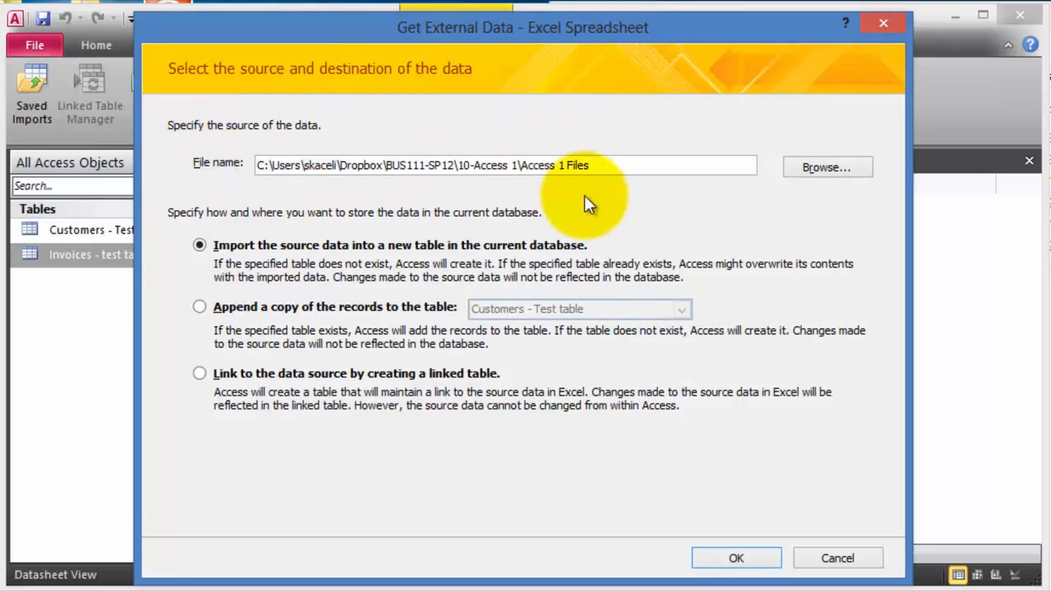
{"action": "left_click", "coordinate": [841, 169]}
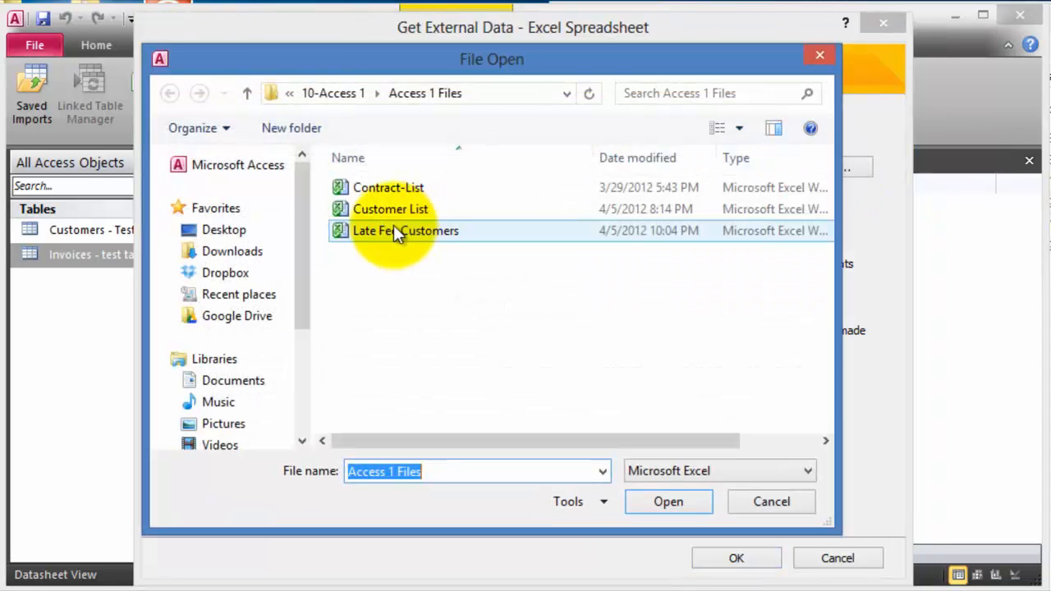
{"action": "left_click", "coordinate": [381, 213]}
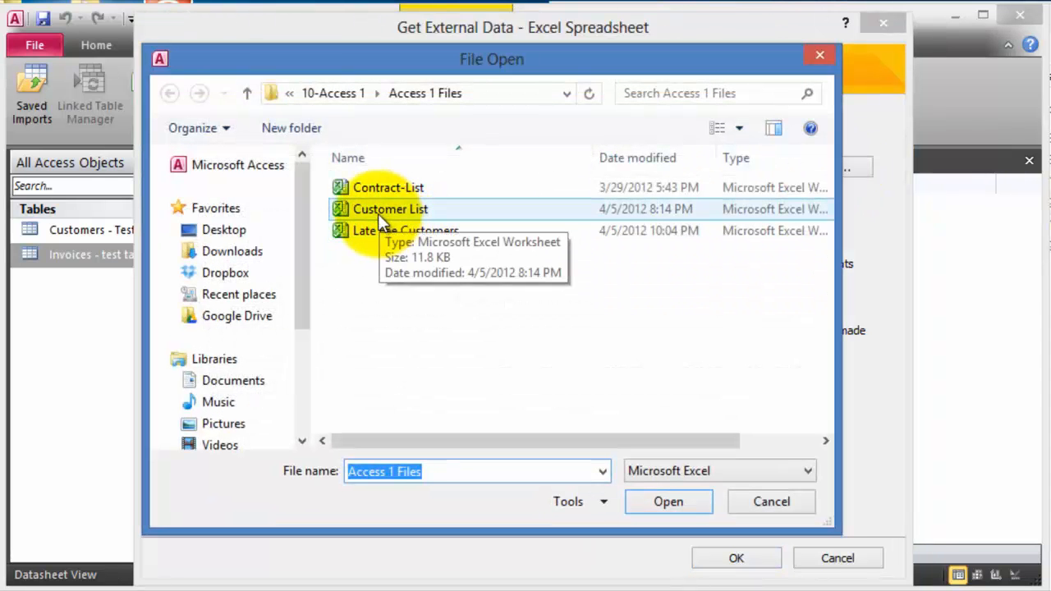
{"action": "double_click", "coordinate": [377, 214]}
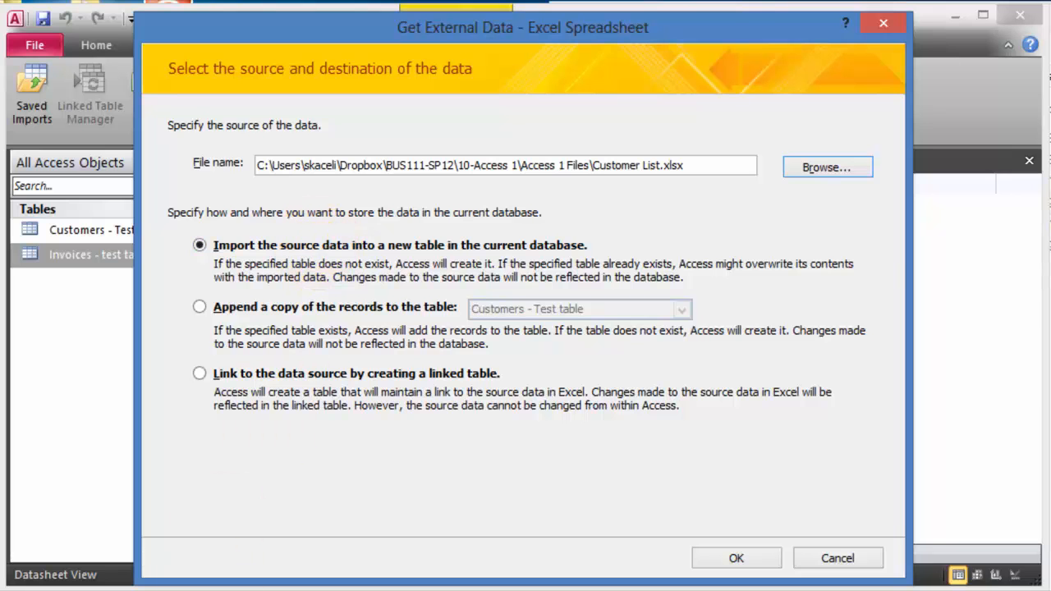
- In Excel, review the Customer worksheet's Company, FirstName, Tel, StreetAddress and City headings
{"action": "key", "text": "alt+Tab"}
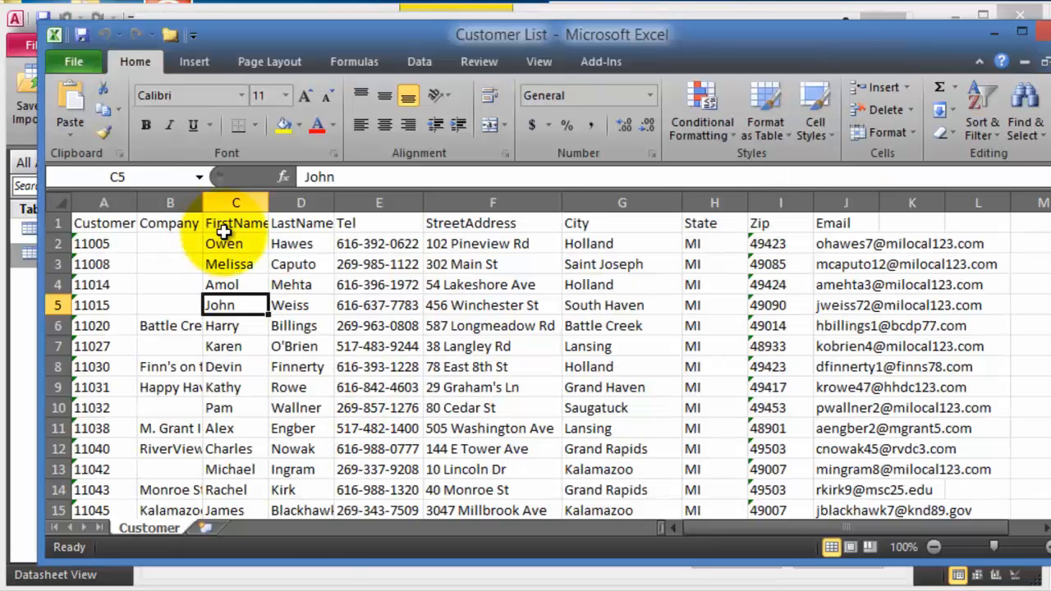
{"action": "left_click", "coordinate": [159, 223]}
{"action": "left_click", "coordinate": [238, 223]}
{"action": "left_click", "coordinate": [352, 222]}
{"action": "left_click", "coordinate": [515, 224]}
{"action": "left_click", "coordinate": [579, 223]}
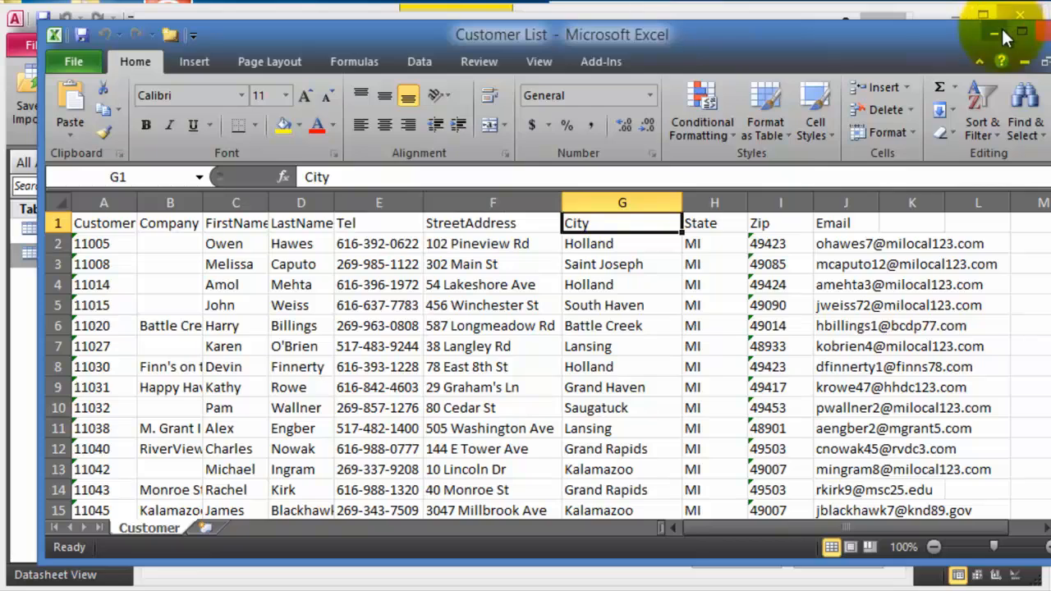
- Back in Access, confirm Customer List.xlsx as the source for a new table
{"action": "left_click", "coordinate": [995, 33]}
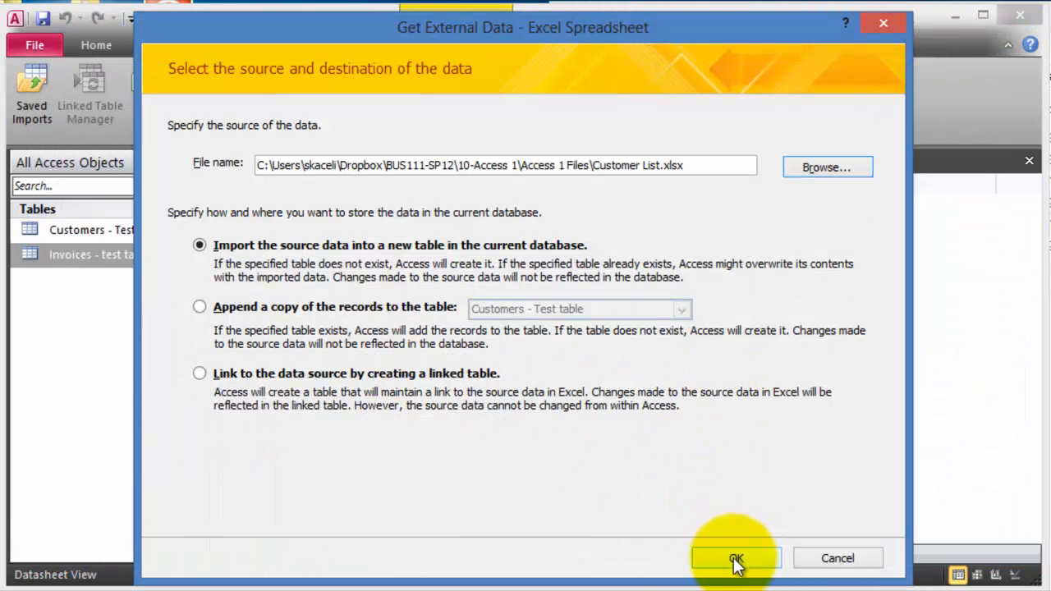
{"action": "left_click_drag", "start_coordinate": [682, 165], "coordinate": [598, 168]}
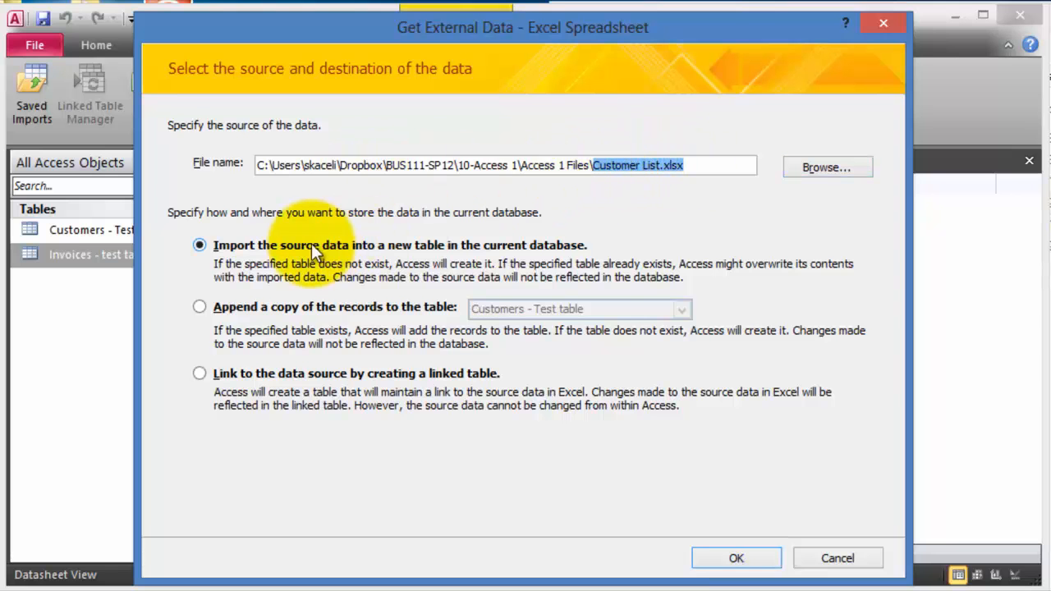
{"action": "left_click", "coordinate": [737, 557]}
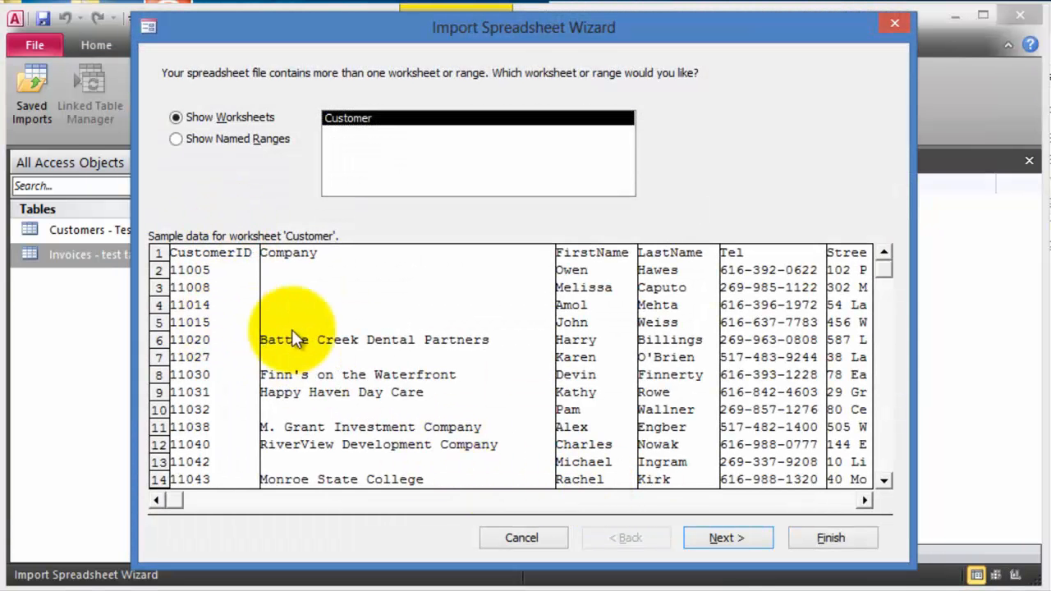
- Keep the Customer worksheet, treat the first row as column headings, and review the CustomerID field
{"action": "left_click", "coordinate": [729, 542]}
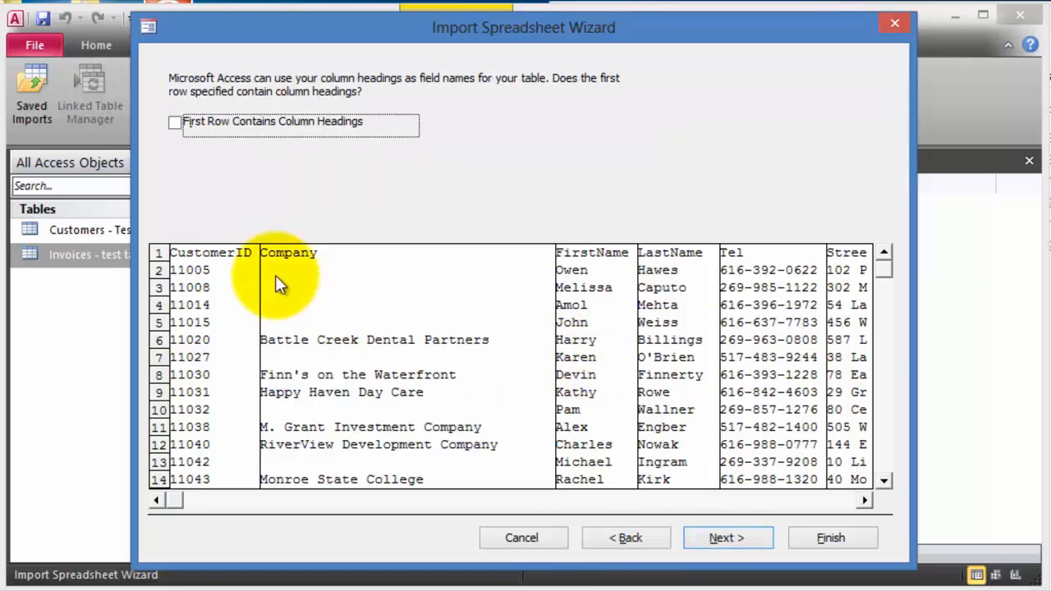
{"action": "left_click", "coordinate": [174, 124]}
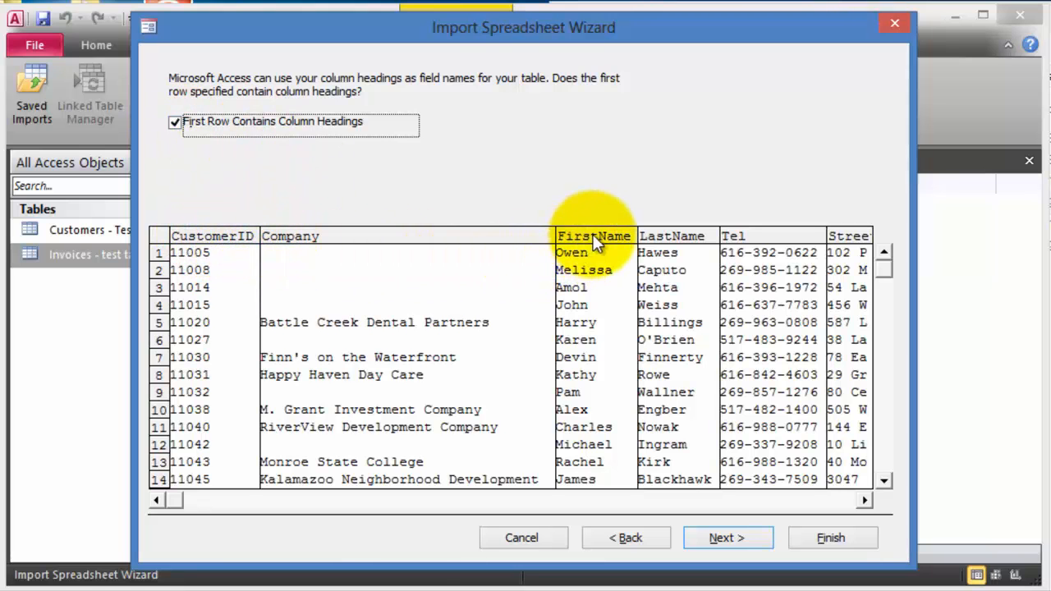
{"action": "left_click", "coordinate": [740, 541]}
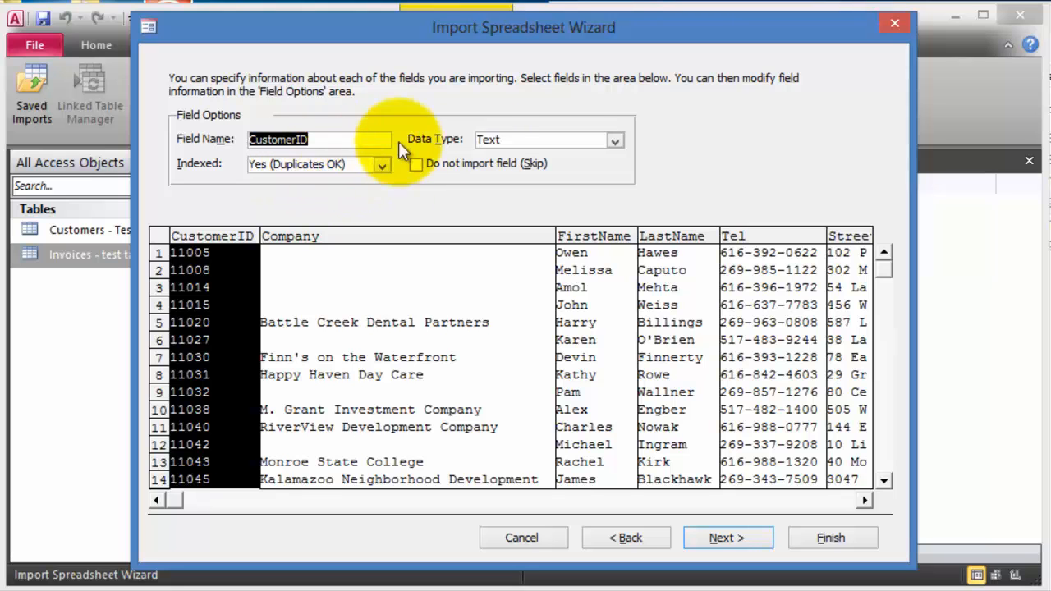
{"action": "left_click", "coordinate": [337, 140]}
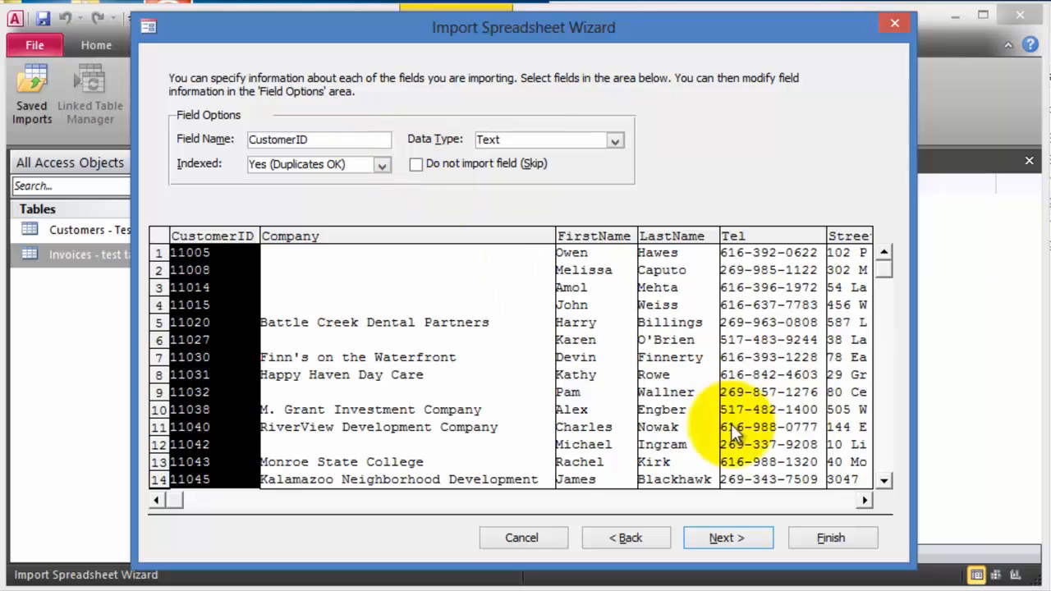
{"action": "left_click", "coordinate": [738, 544]}
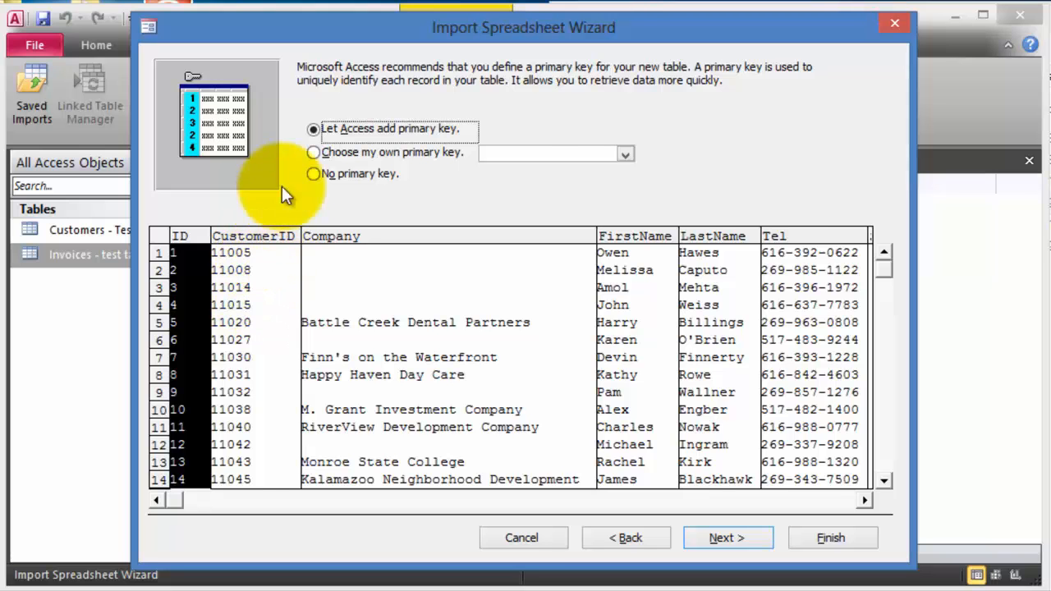
- Make CustomerID the primary key, name the table Customers, and finish the import
{"action": "left_click", "coordinate": [362, 154]}
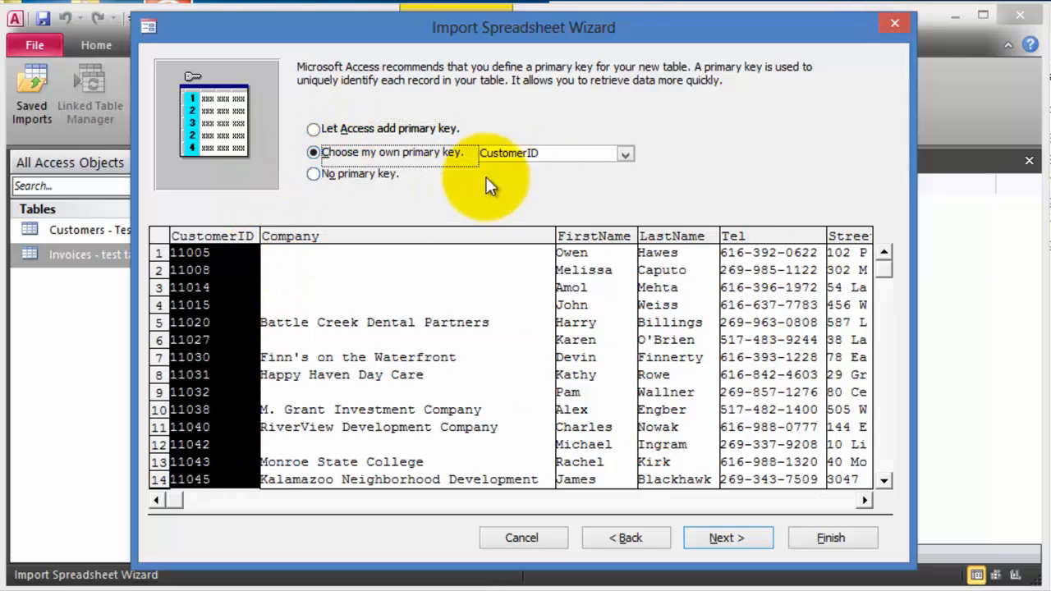
{"action": "left_click", "coordinate": [257, 360]}
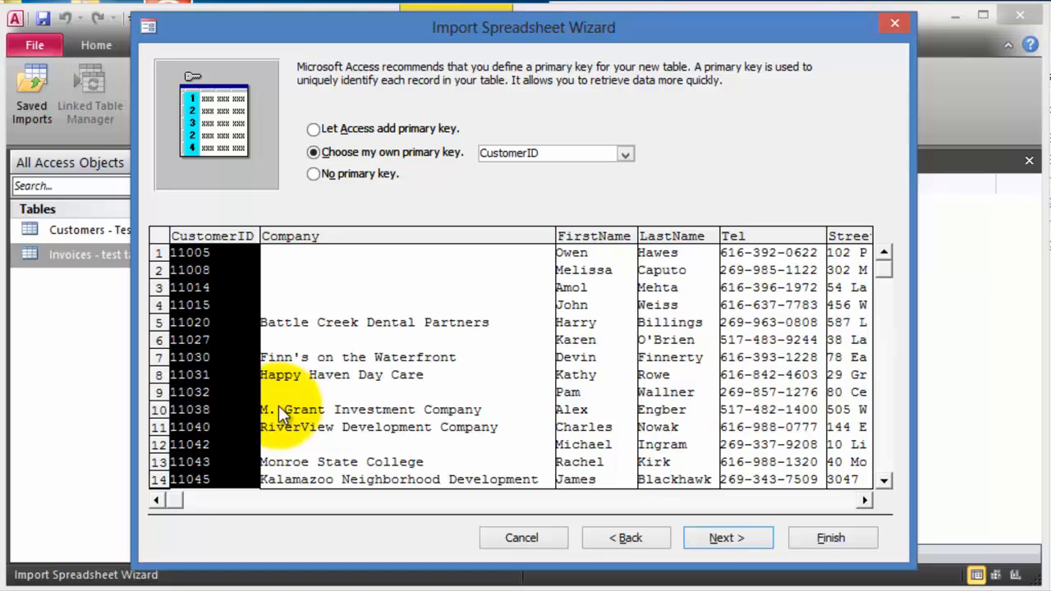
{"action": "left_click", "coordinate": [722, 540]}
{"action": "left_click", "coordinate": [347, 188]}
{"action": "key", "text": "BackSpace"}
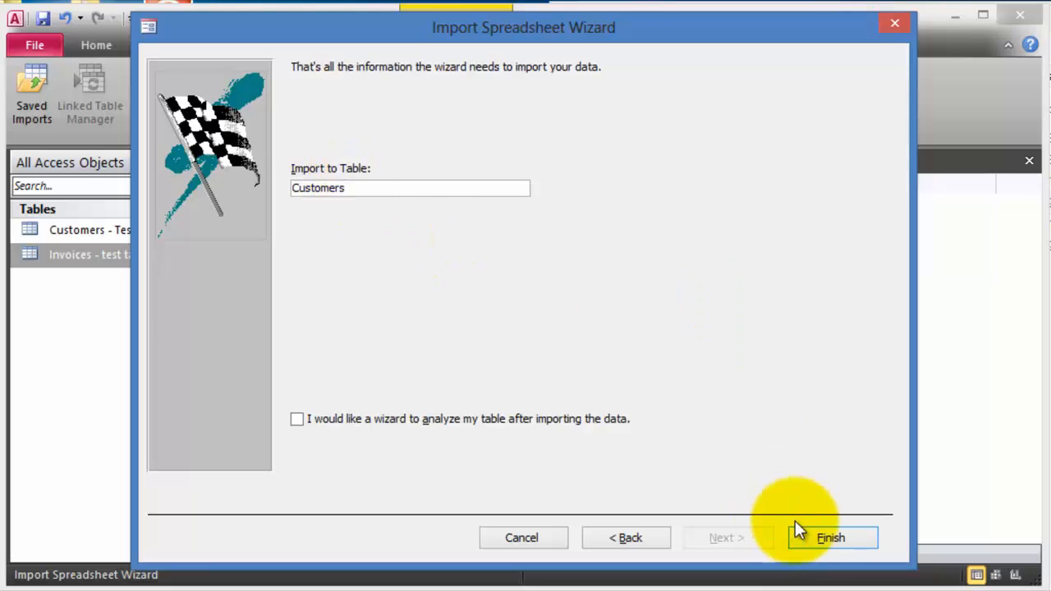
{"action": "left_click", "coordinate": [814, 537]}
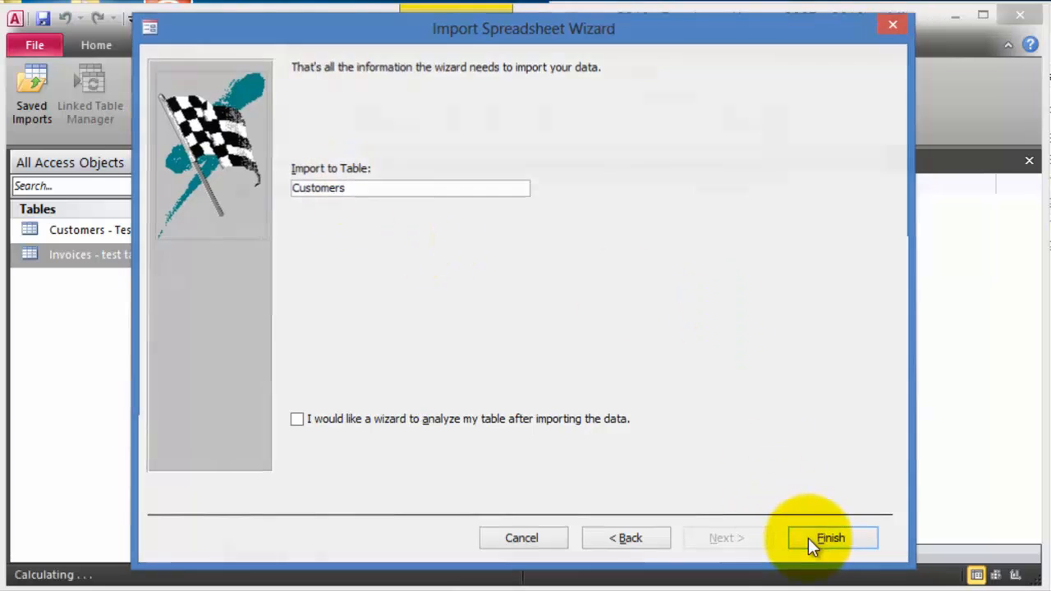
- Close the wizard and delete the Customers - Test and Invoices - test tables
{"action": "left_click", "coordinate": [836, 561]}
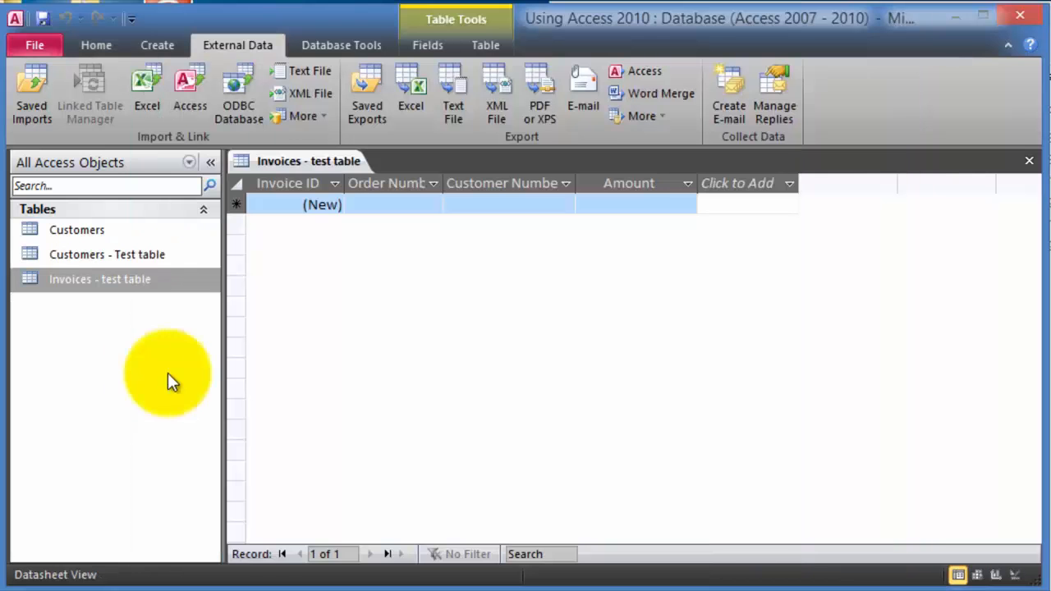
{"action": "left_click", "coordinate": [55, 230]}
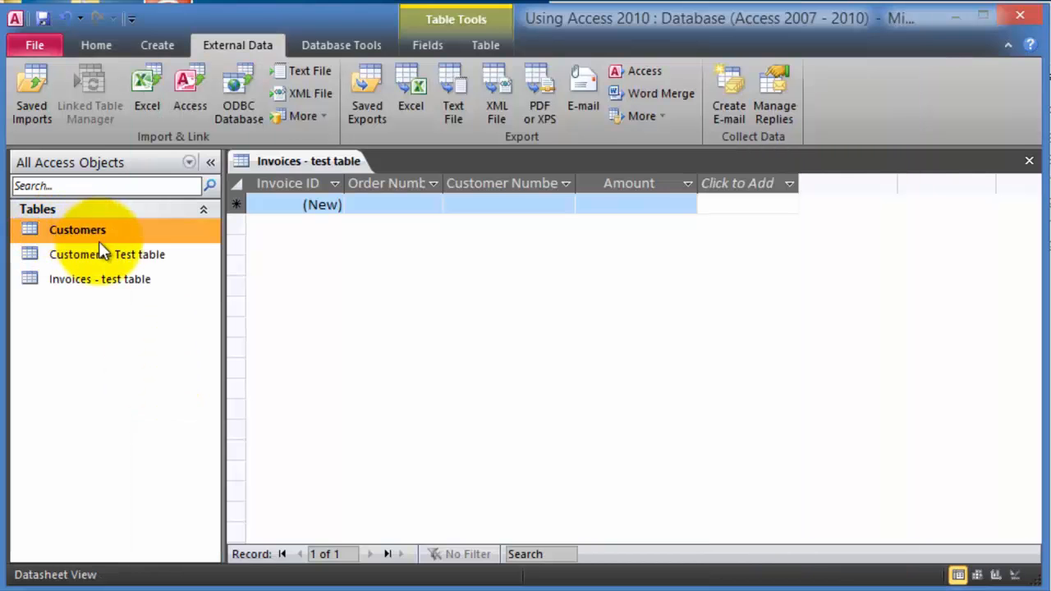
{"action": "left_click", "coordinate": [134, 262]}
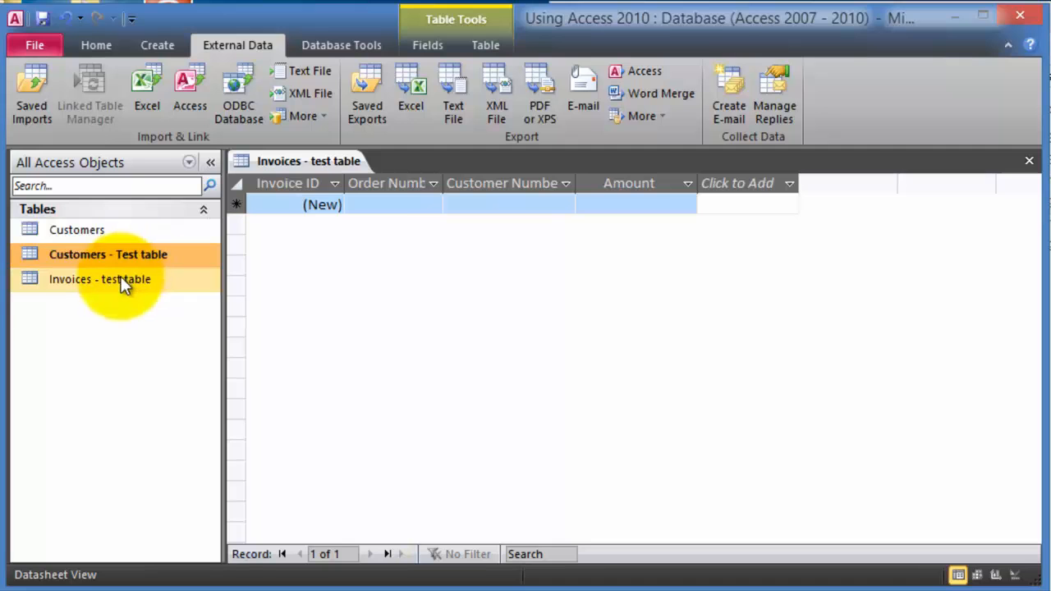
{"action": "key", "text": "Delete"}
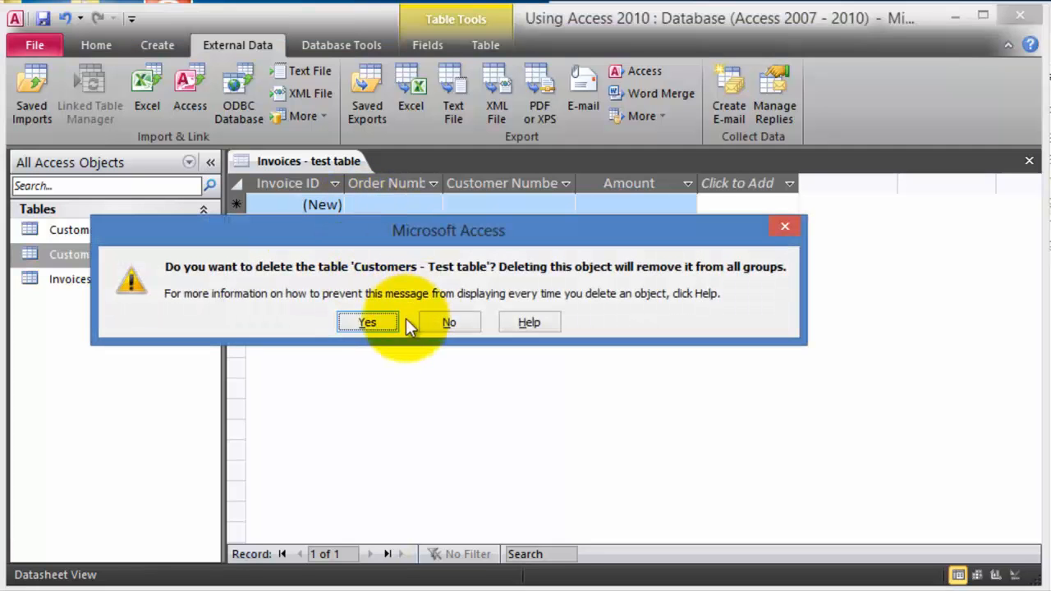
{"action": "left_click", "coordinate": [363, 321]}
{"action": "key", "text": "Delete"}
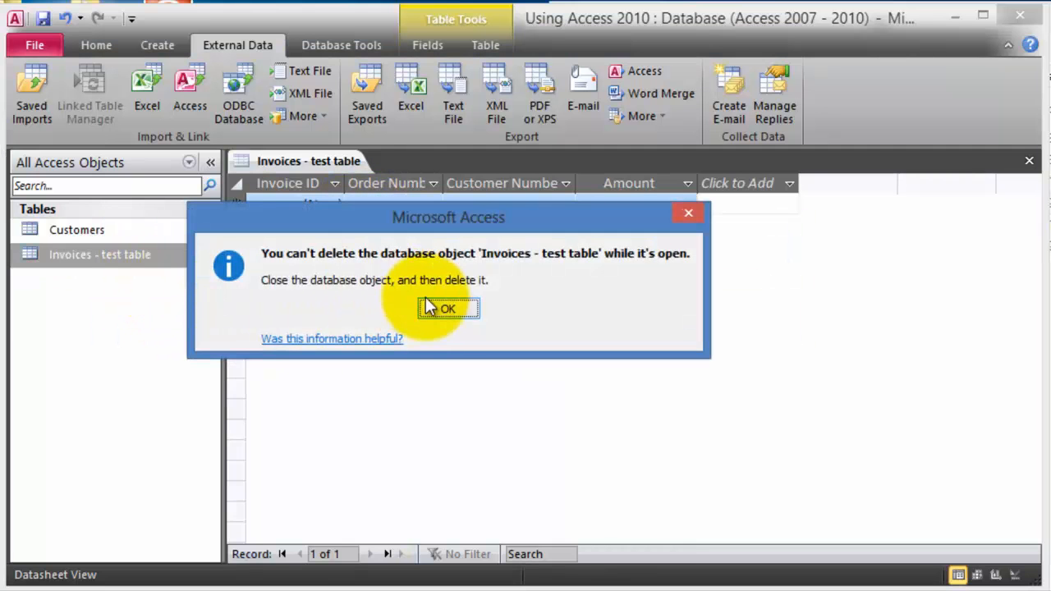
{"action": "left_click", "coordinate": [444, 311]}
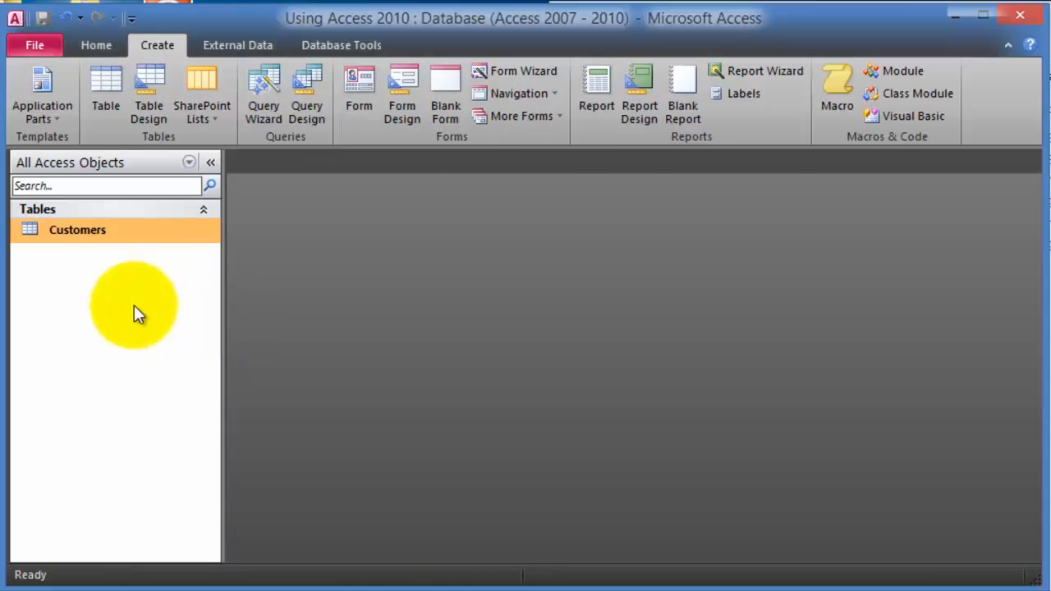
- Open the Customers table and scroll through its 38 imported records
{"action": "double_click", "coordinate": [87, 238]}
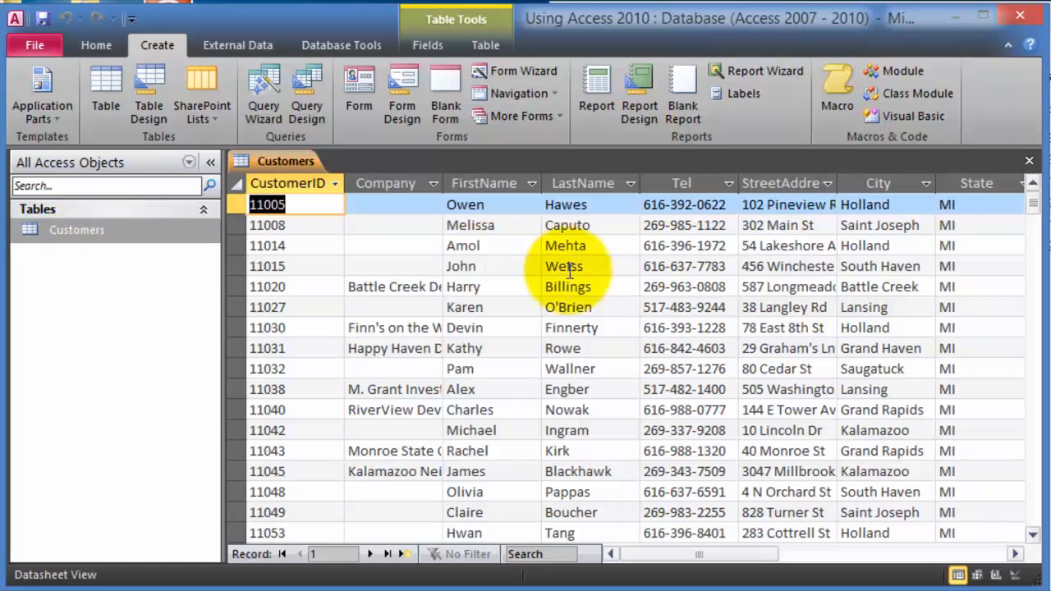
{"action": "scroll", "coordinate": [540, 277], "scroll_direction": "down", "scroll_amount": 7}
{"action": "scroll", "coordinate": [538, 328], "scroll_direction": "down", "scroll_amount": 5}
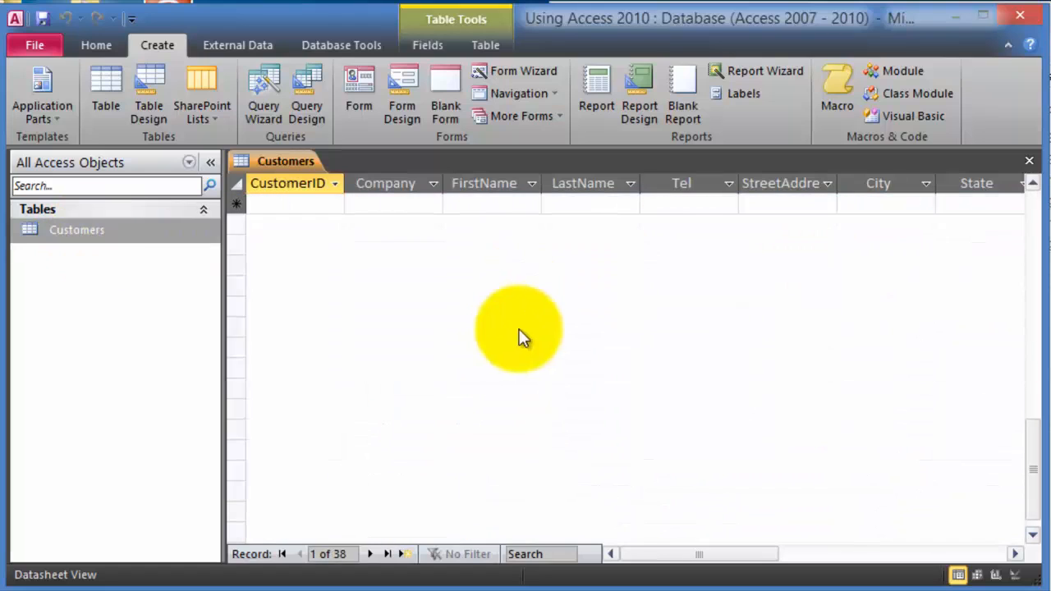
{"action": "scroll", "coordinate": [521, 331], "scroll_direction": "up", "scroll_amount": 8}
{"action": "scroll", "coordinate": [521, 327], "scroll_direction": "up", "scroll_amount": 4}
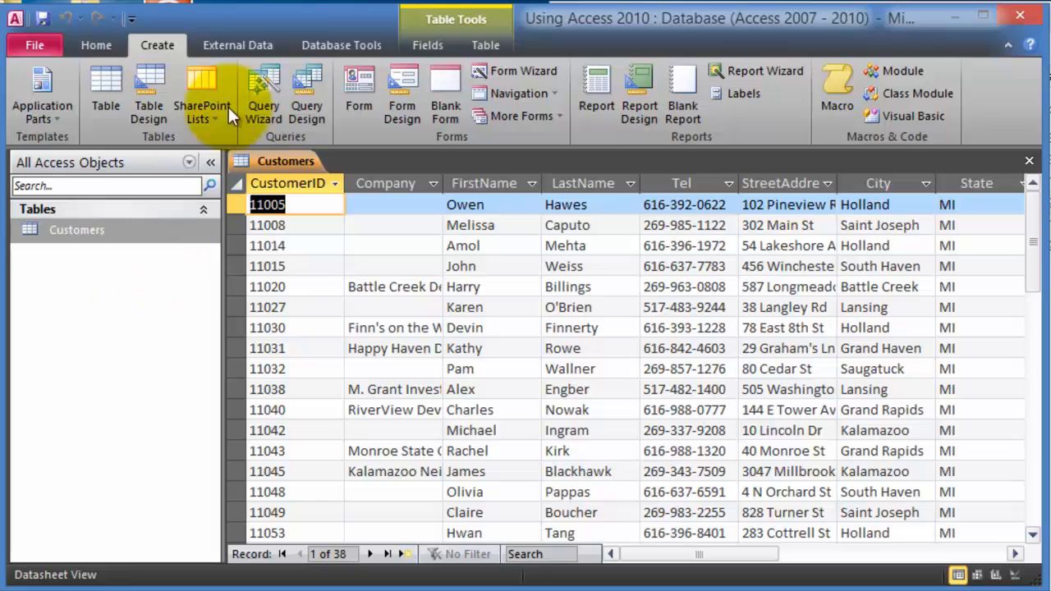
- Start an Excel import with the Contract-List workbook as the source for a new table
{"action": "left_click", "coordinate": [260, 48]}
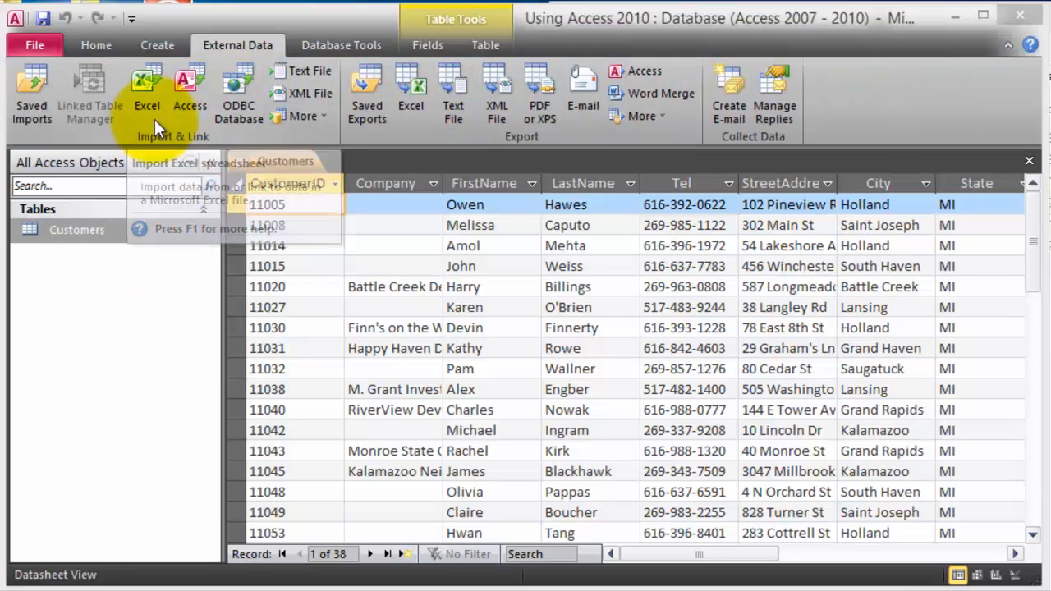
{"action": "left_click", "coordinate": [148, 90]}
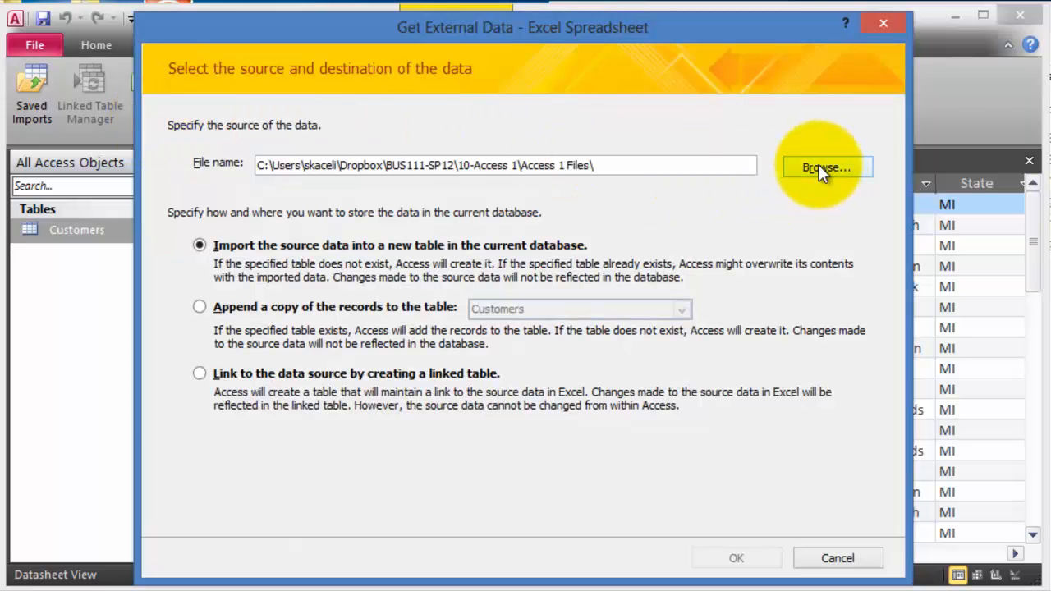
{"action": "left_click", "coordinate": [819, 166]}
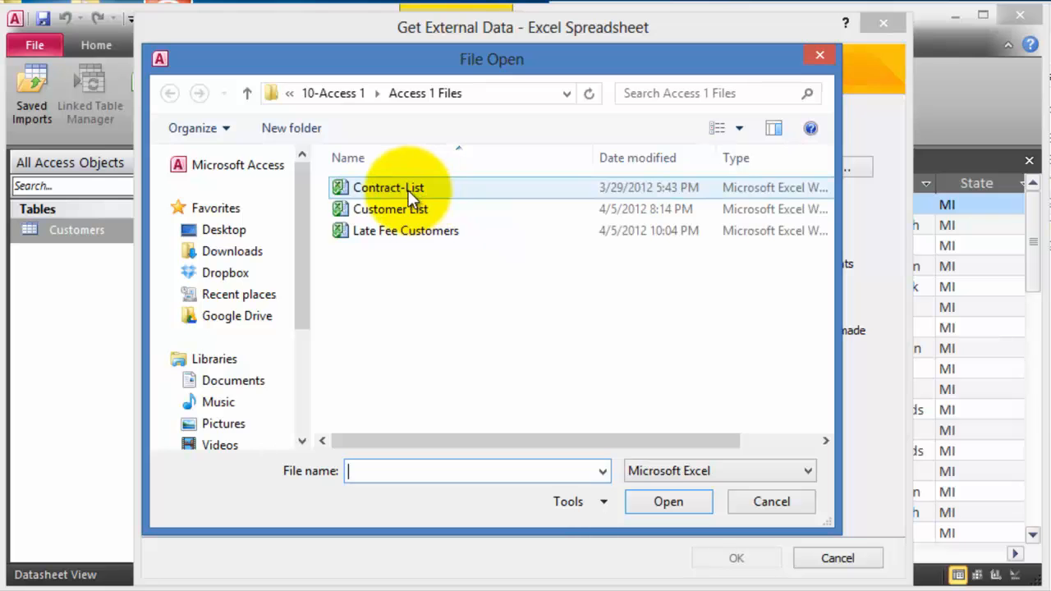
{"action": "left_click", "coordinate": [419, 187]}
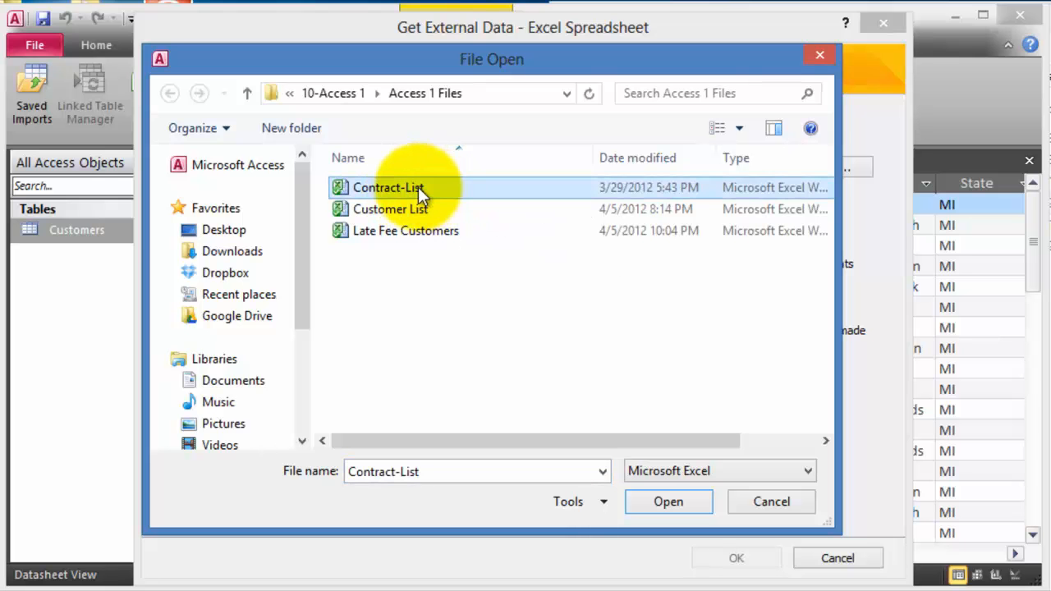
{"action": "double_click", "coordinate": [377, 188]}
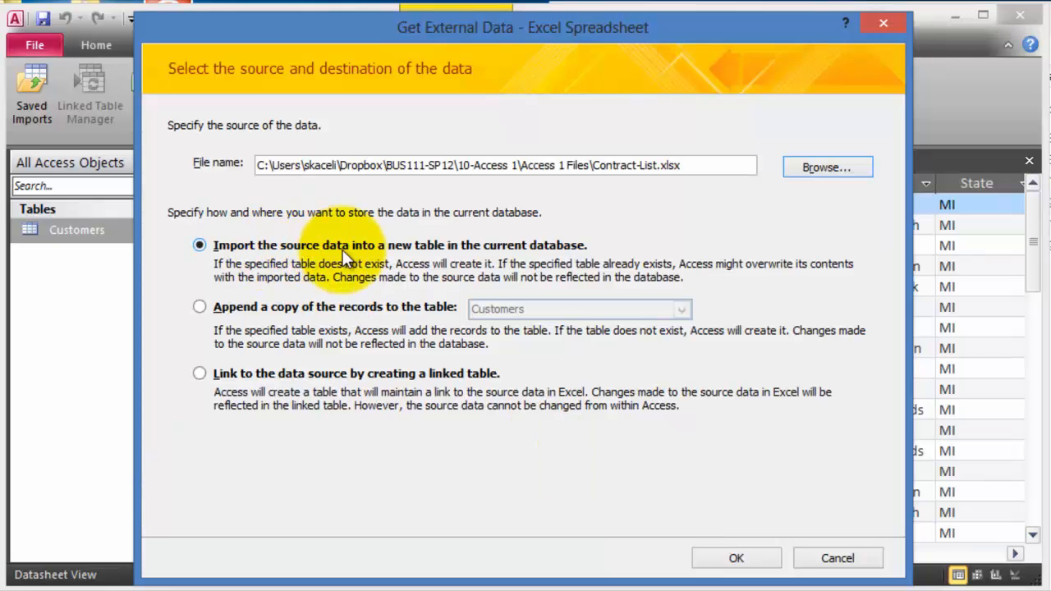
{"action": "left_click", "coordinate": [754, 562]}
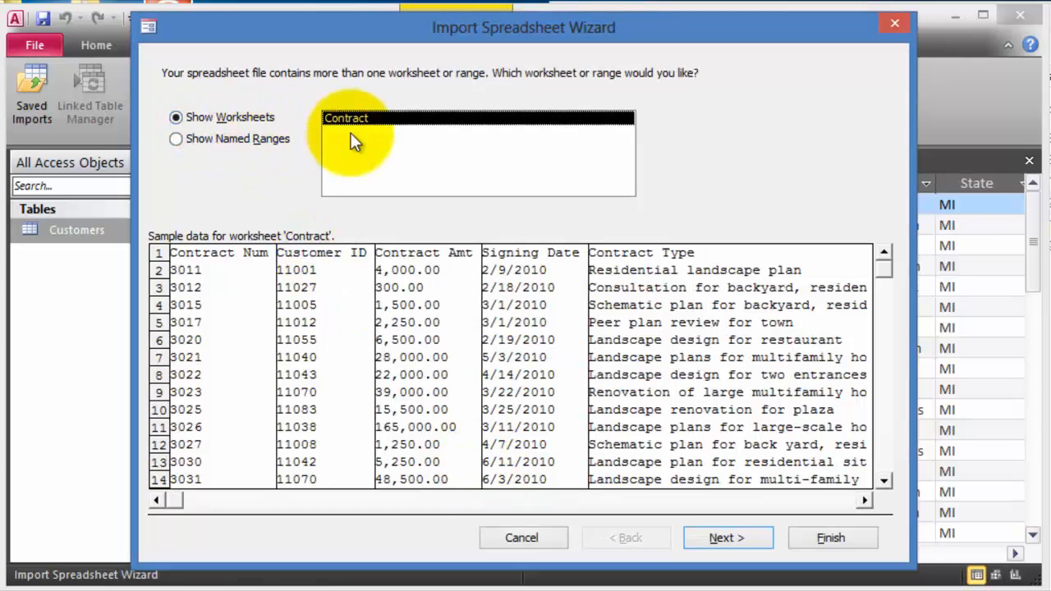
- Import the Contract worksheet keyed on Contract Num as the Contracts table
{"action": "left_click", "coordinate": [731, 535]}
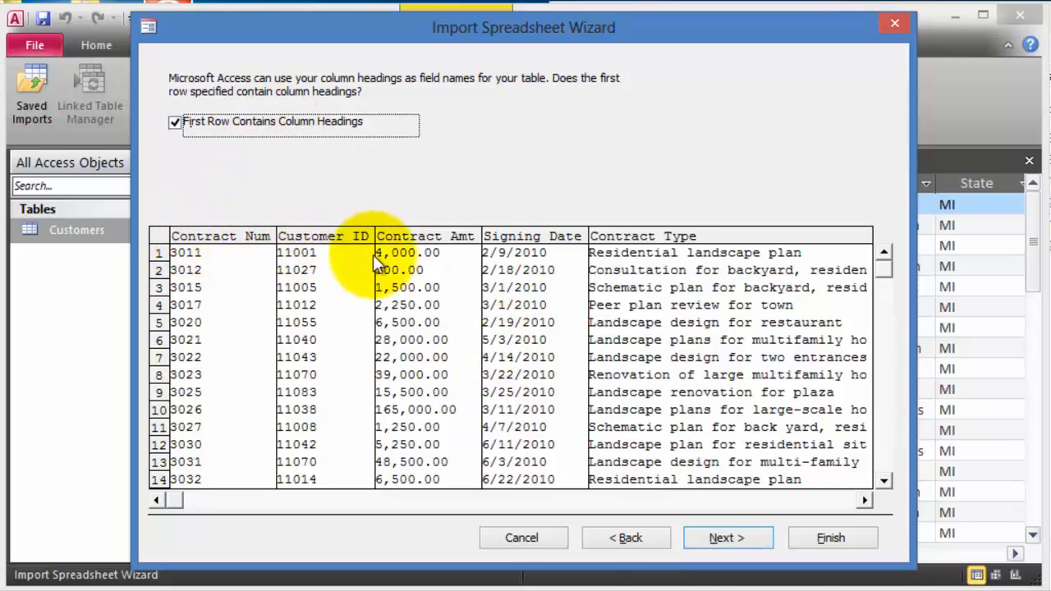
{"action": "left_click", "coordinate": [727, 535]}
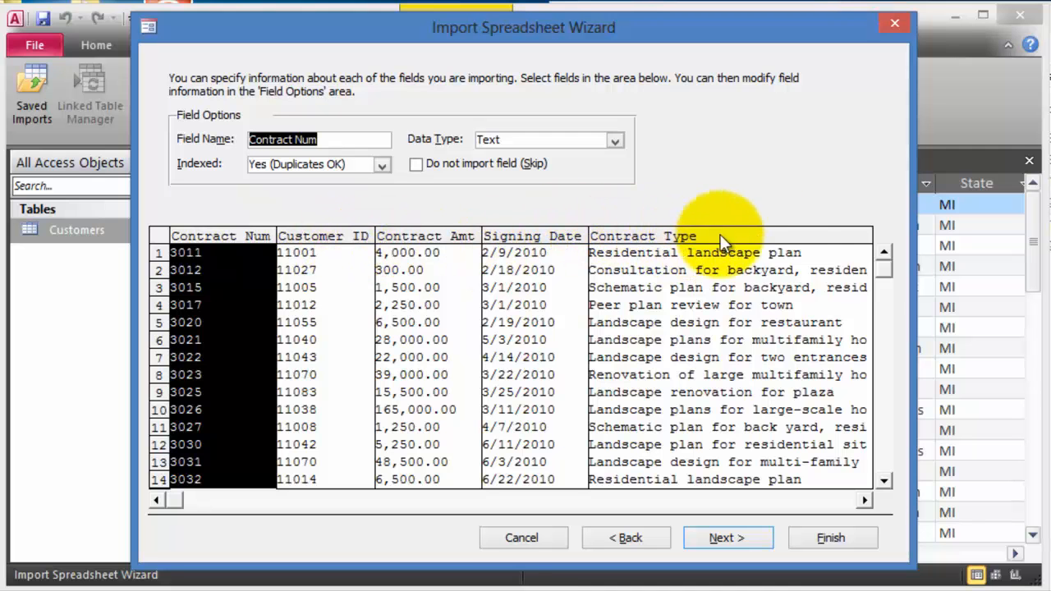
{"action": "left_click", "coordinate": [743, 539]}
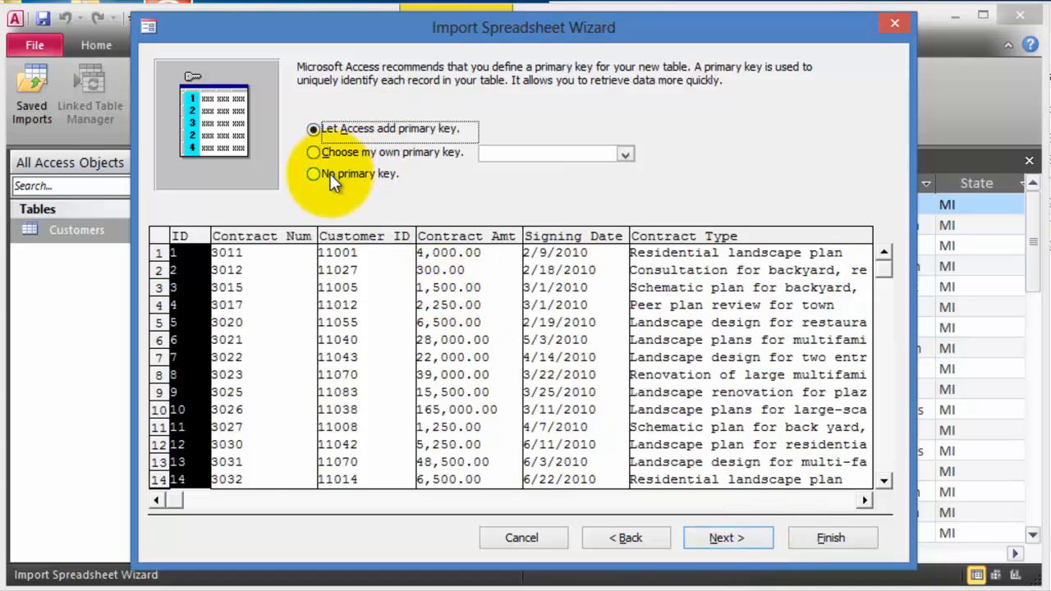
{"action": "left_click", "coordinate": [315, 154]}
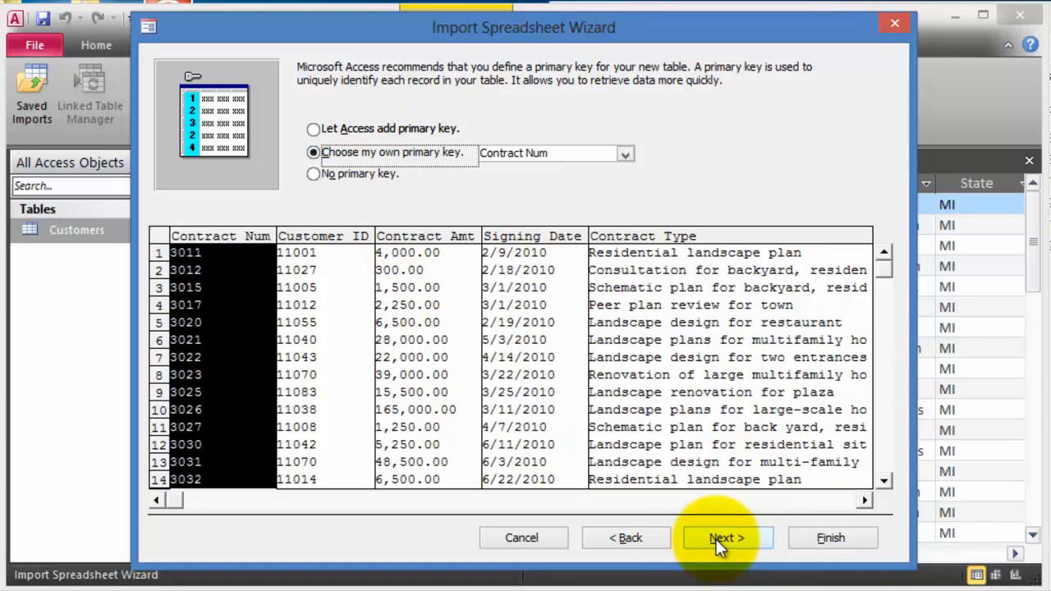
{"action": "left_click", "coordinate": [719, 542]}
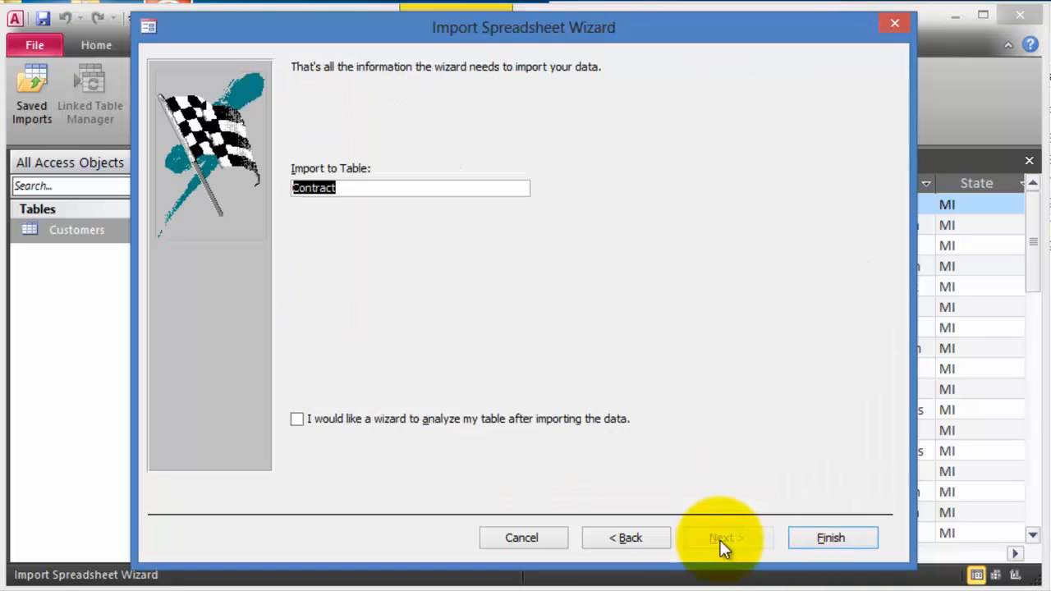
{"action": "left_click", "coordinate": [352, 188]}
{"action": "type", "text": "s"}
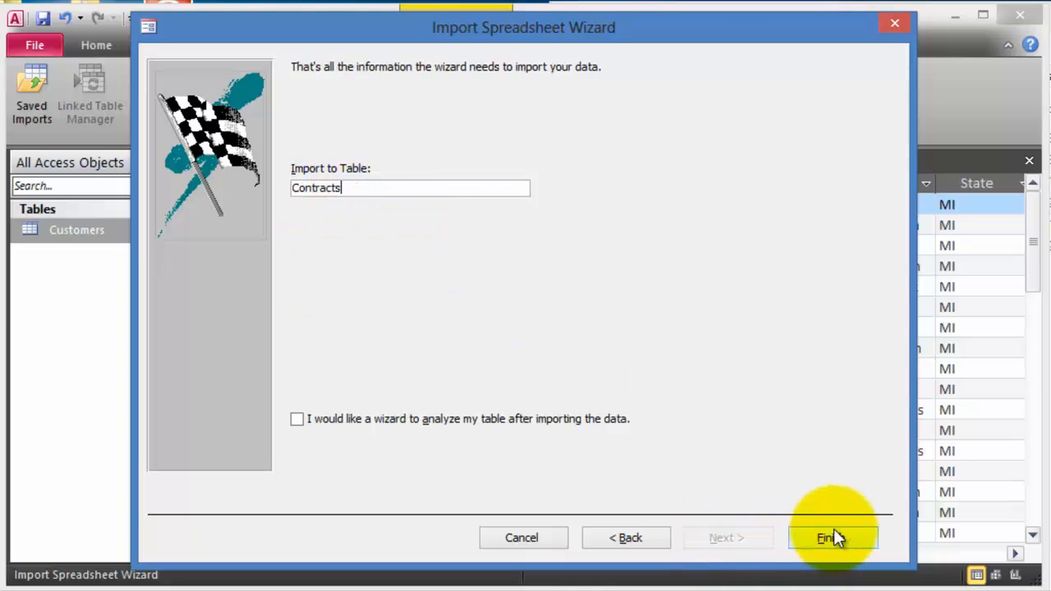
{"action": "left_click", "coordinate": [832, 540]}
{"action": "left_click", "coordinate": [838, 558]}
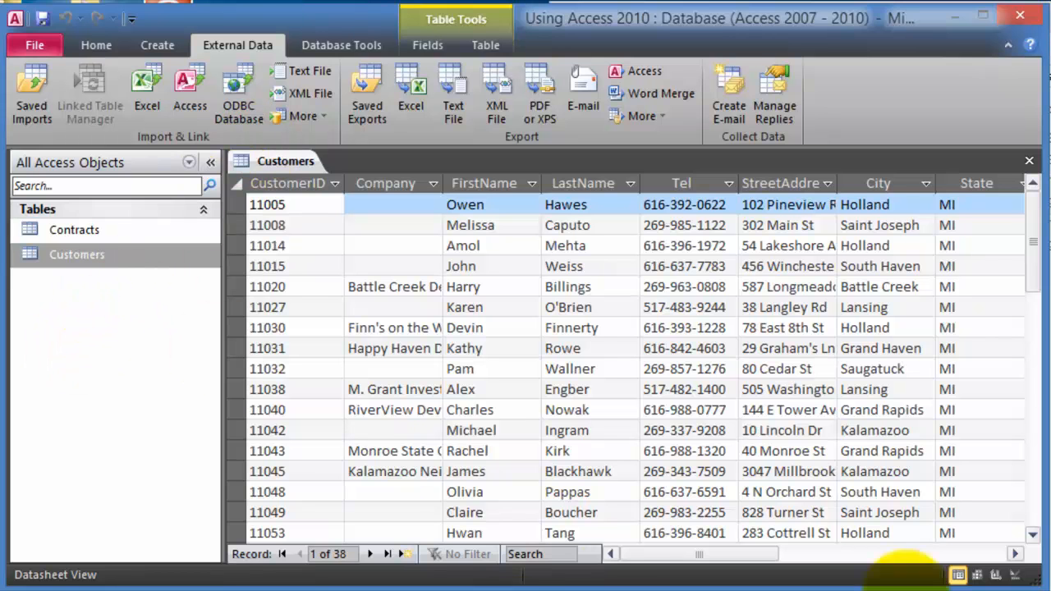
- Open the InvoicesList text file from the source folder in Notepad
{"action": "key", "text": "alt+Tab"}
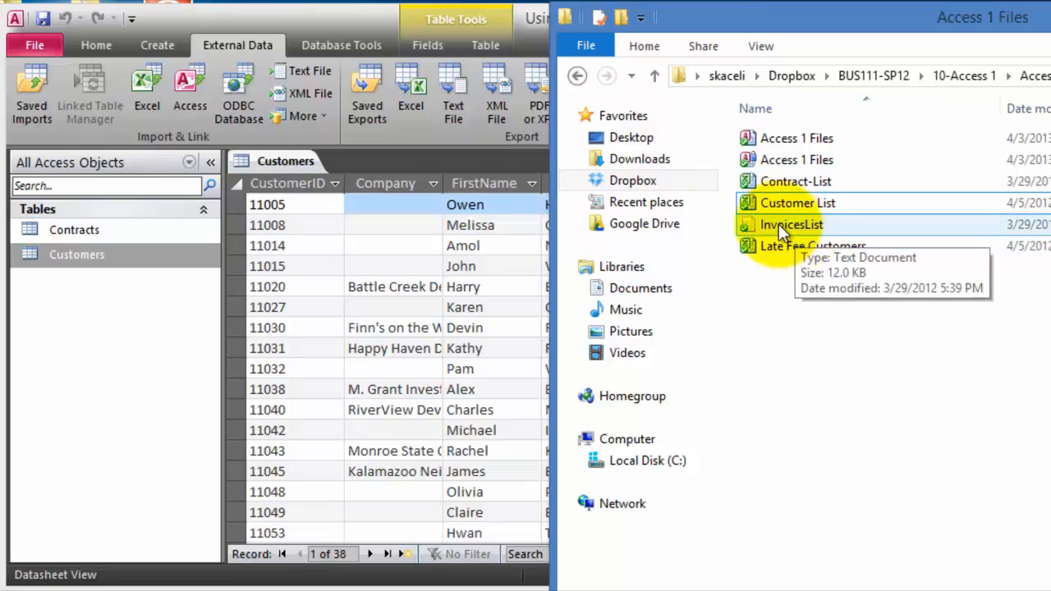
{"action": "double_click", "coordinate": [780, 227]}
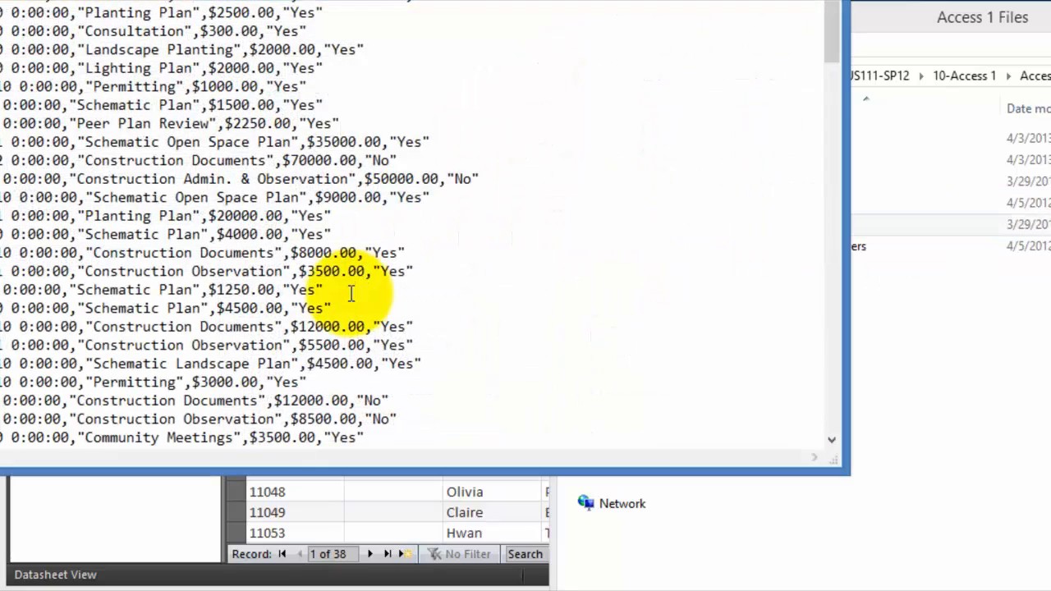
{"action": "left_click_drag", "start_coordinate": [351, 8], "coordinate": [641, 46]}
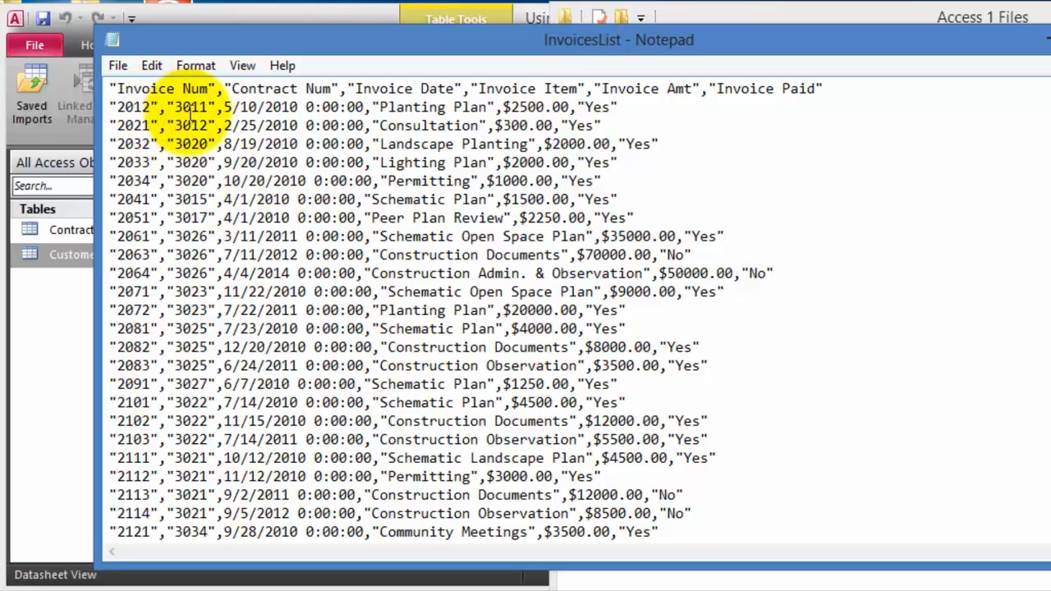
- Inspect the records' contract number, invoice date and paid fields, then close Notepad
{"action": "left_click_drag", "start_coordinate": [217, 107], "coordinate": [175, 107]}
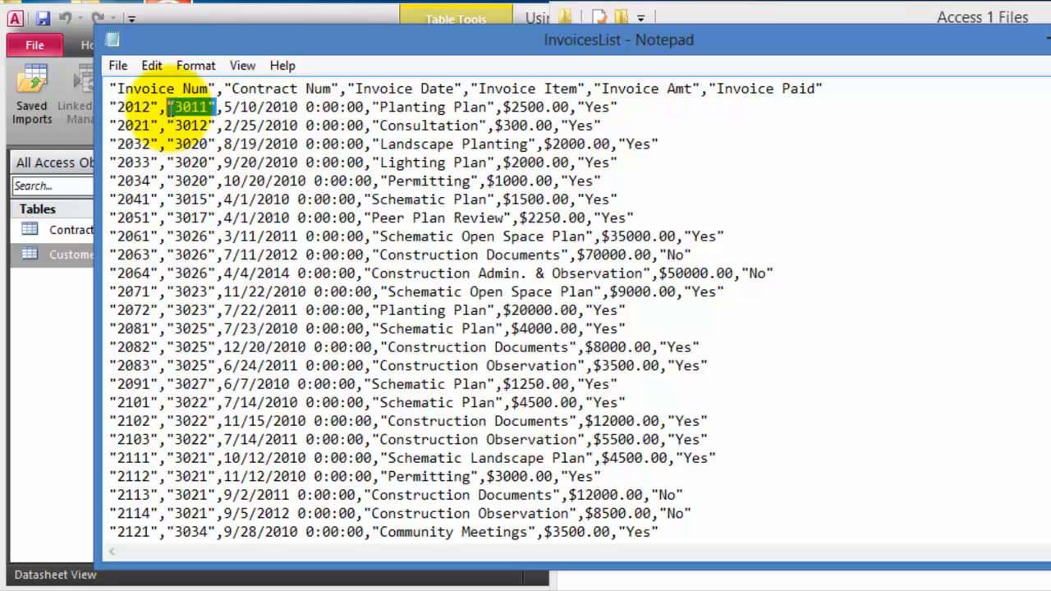
{"action": "left_click", "coordinate": [293, 88]}
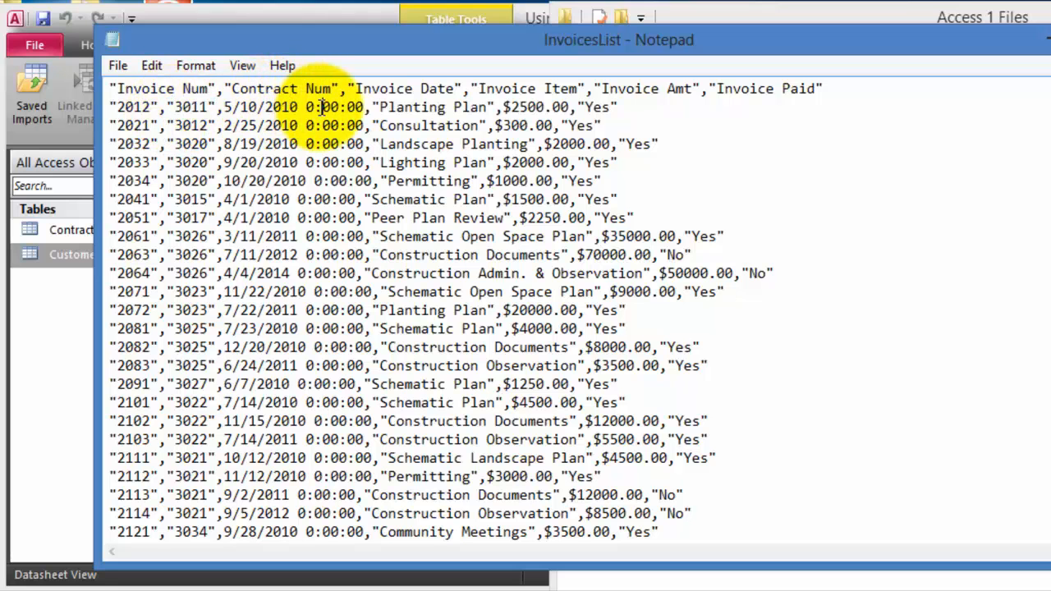
{"action": "double_click", "coordinate": [279, 107]}
{"action": "left_click", "coordinate": [371, 107]}
{"action": "left_click_drag", "start_coordinate": [372, 106], "coordinate": [281, 107]}
{"action": "left_click", "coordinate": [514, 115]}
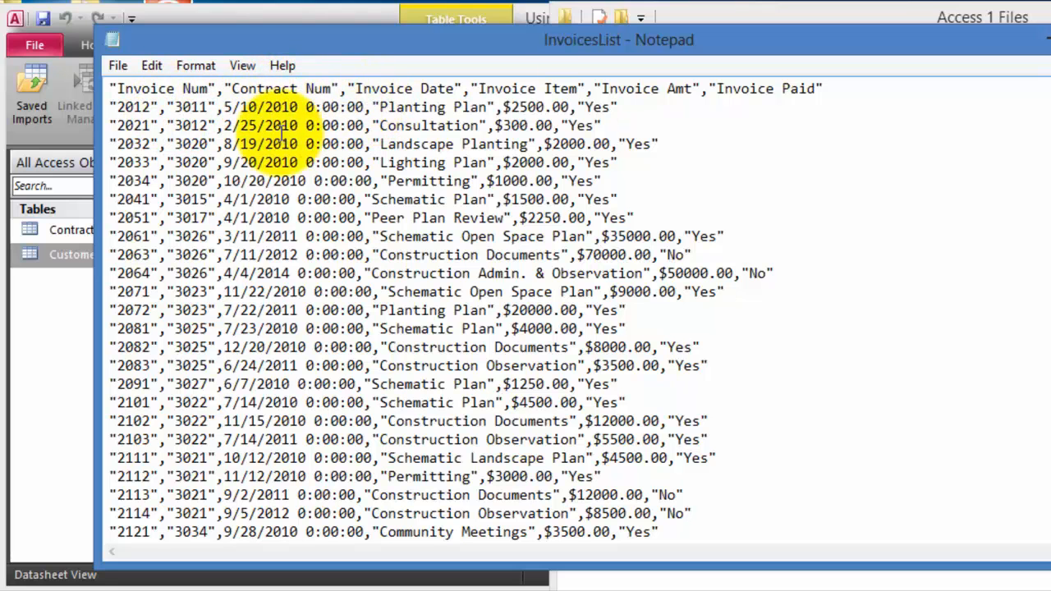
{"action": "left_click", "coordinate": [633, 107]}
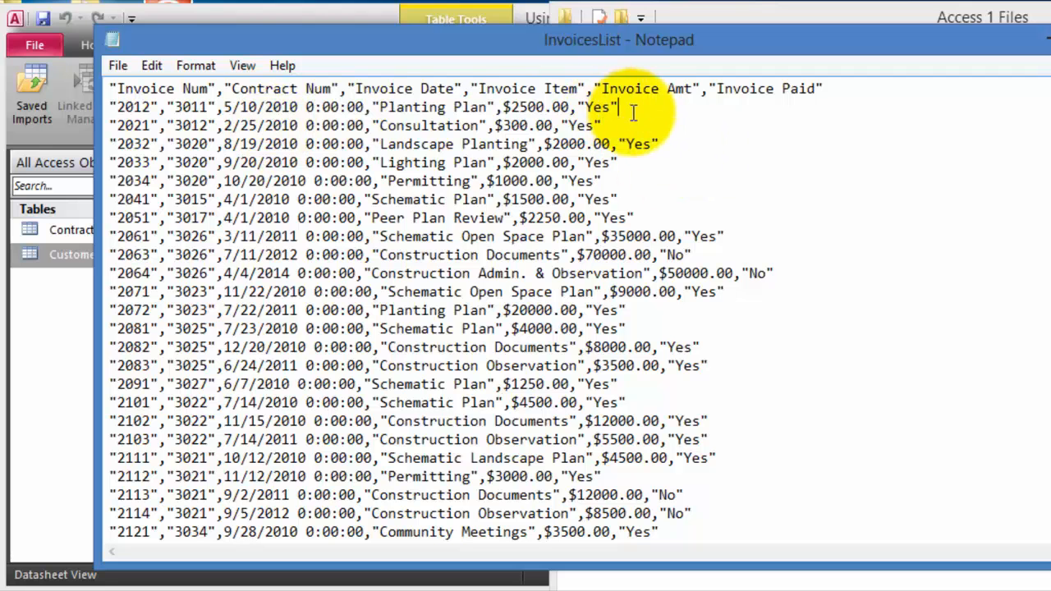
{"action": "left_click_drag", "start_coordinate": [223, 125], "coordinate": [290, 125]}
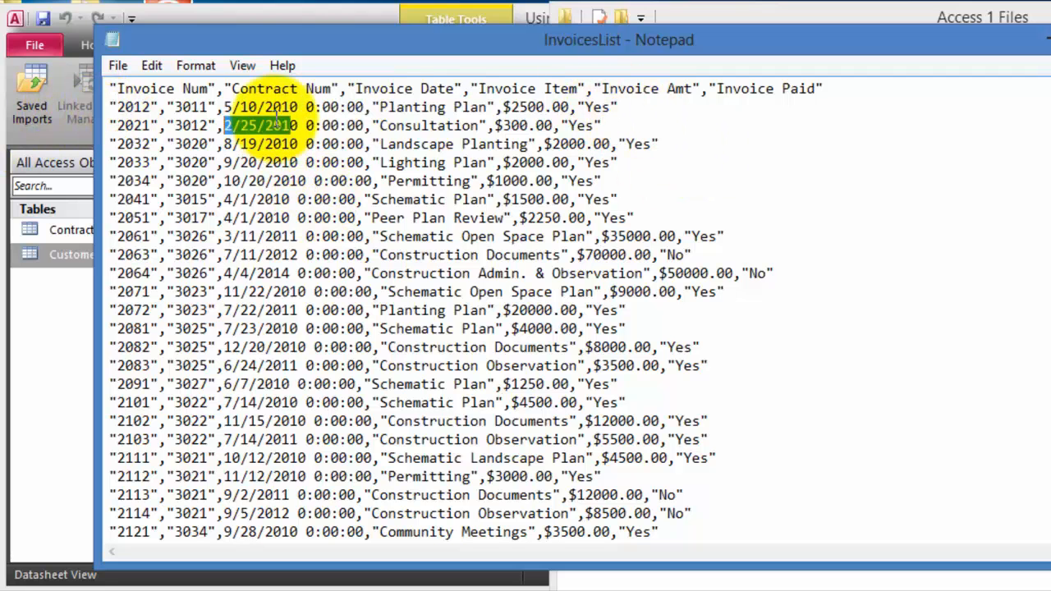
{"action": "scroll", "coordinate": [551, 376], "scroll_direction": "down", "scroll_amount": 2}
{"action": "scroll", "coordinate": [551, 377], "scroll_direction": "down", "scroll_amount": 20}
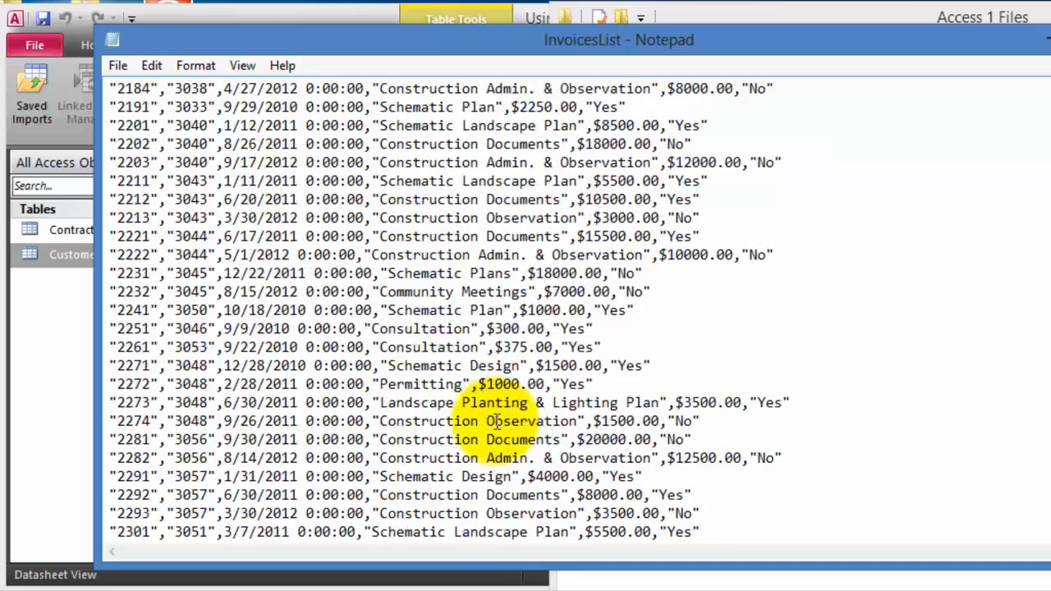
{"action": "scroll", "coordinate": [457, 421], "scroll_direction": "down", "scroll_amount": 17}
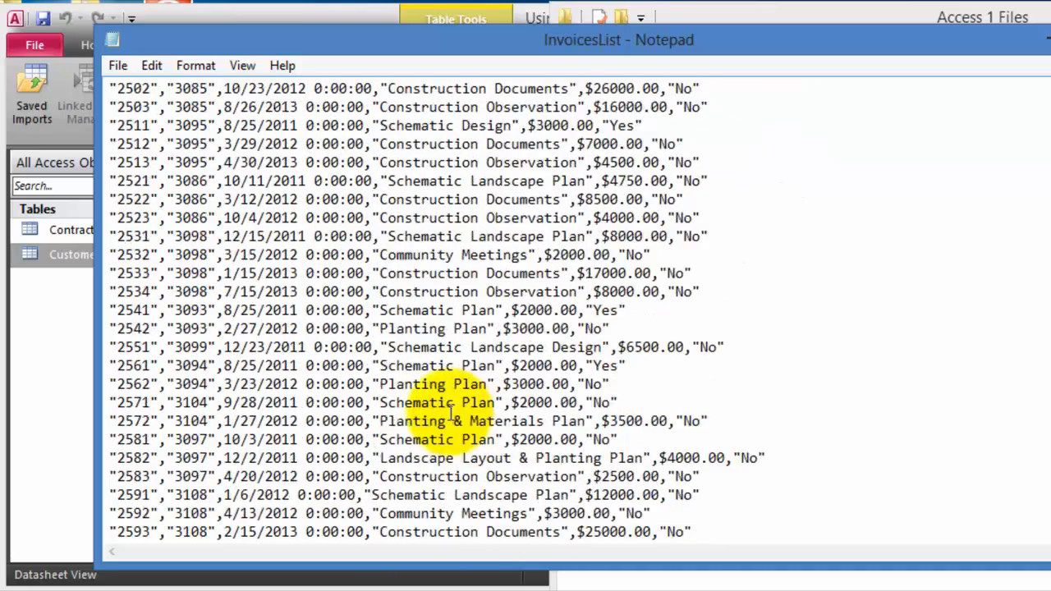
{"action": "left_click", "coordinate": [1044, 40]}
- Start a text-file import in Access with InvoicesList.txt as the source
{"action": "left_click", "coordinate": [374, 310]}
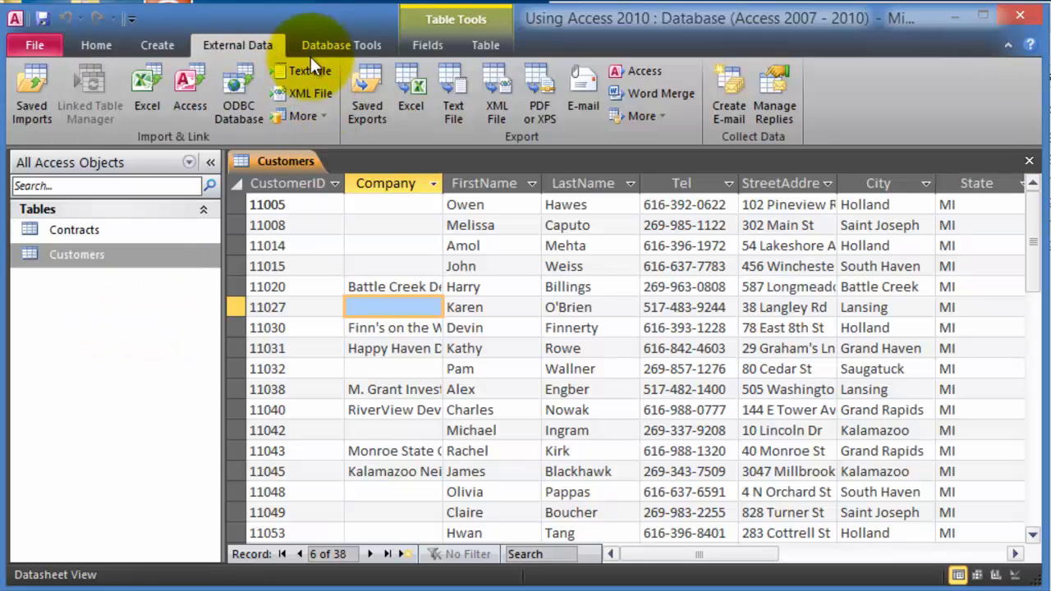
{"action": "left_click", "coordinate": [314, 78]}
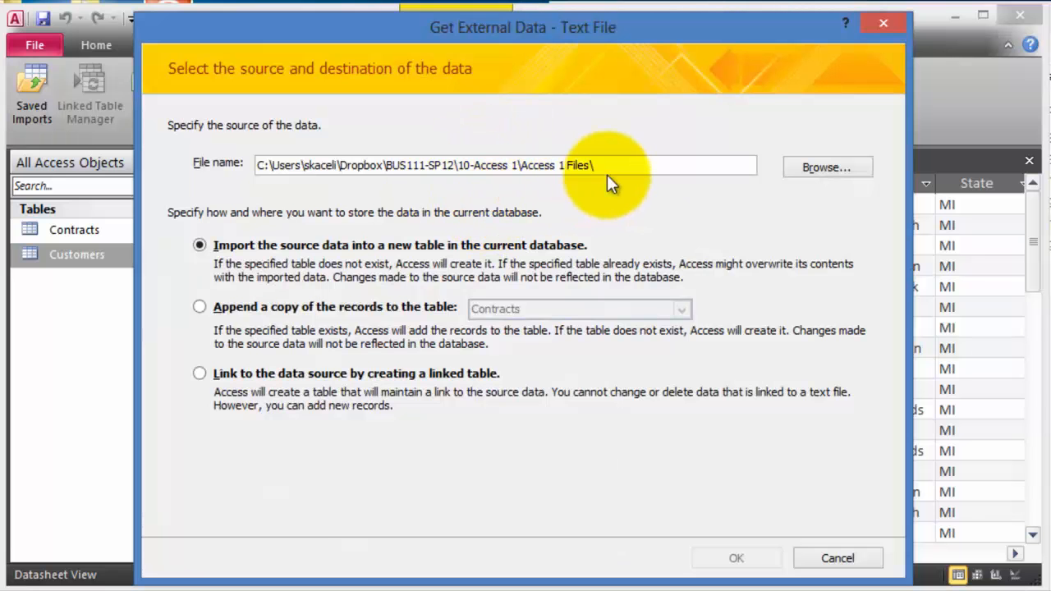
{"action": "left_click", "coordinate": [833, 168]}
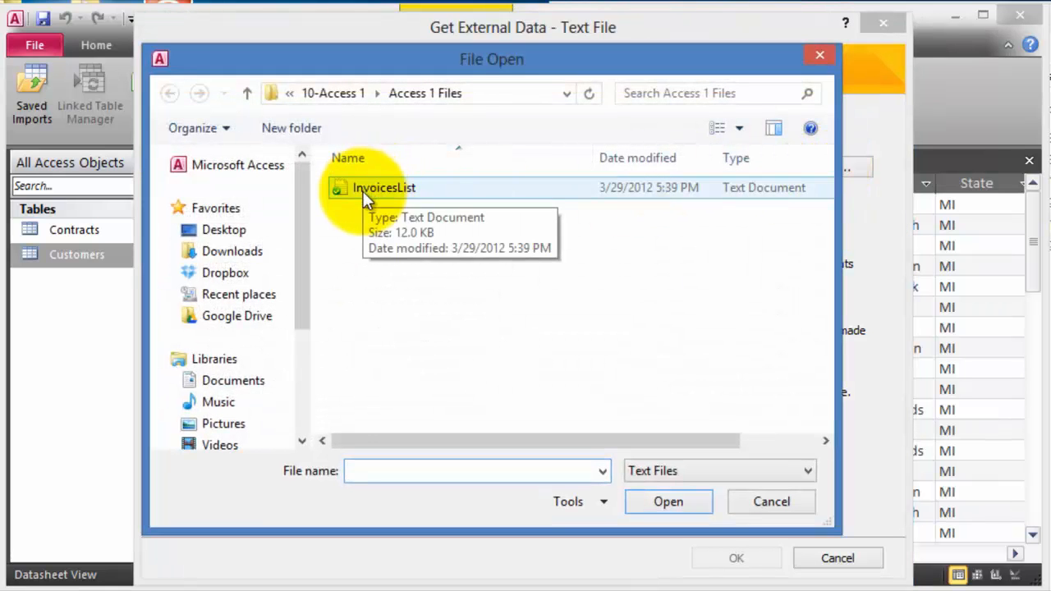
{"action": "left_click", "coordinate": [376, 194]}
{"action": "left_click", "coordinate": [673, 499]}
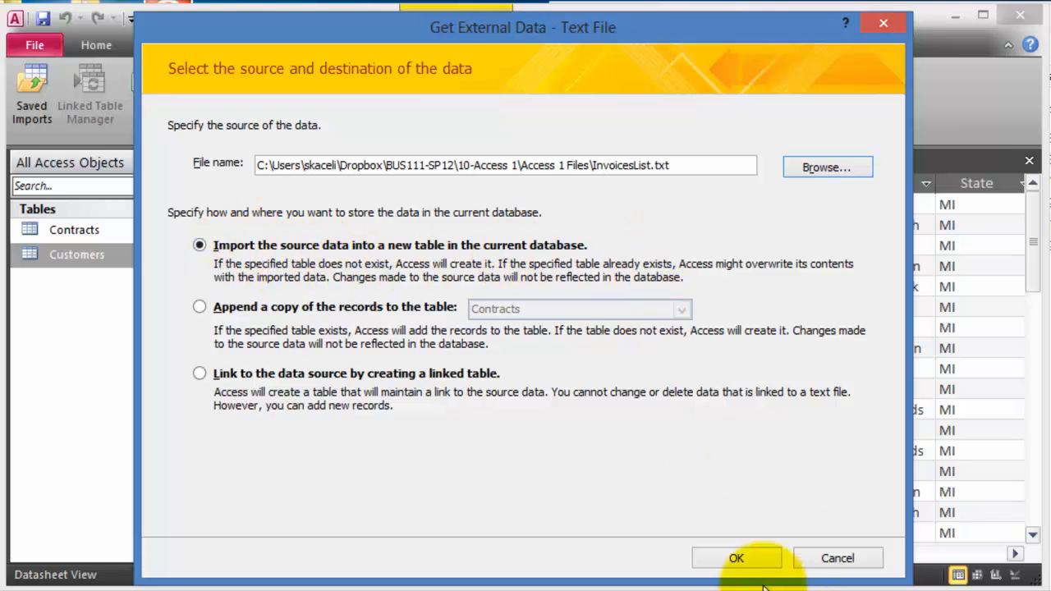
- Import into a new table as delimited text with field names taken from the first row
{"action": "left_click", "coordinate": [737, 558]}
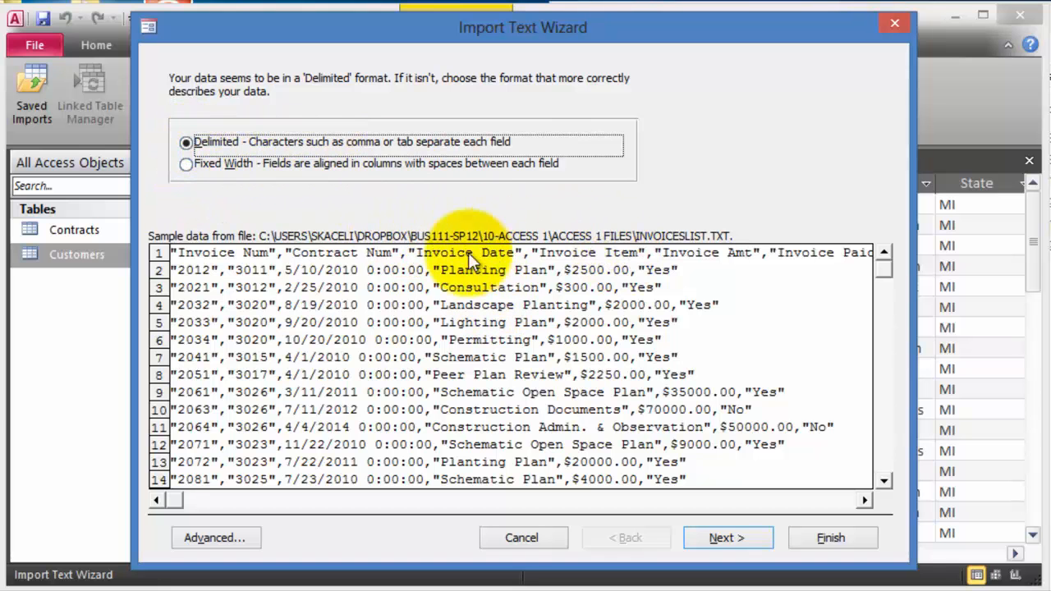
{"action": "left_click", "coordinate": [741, 538]}
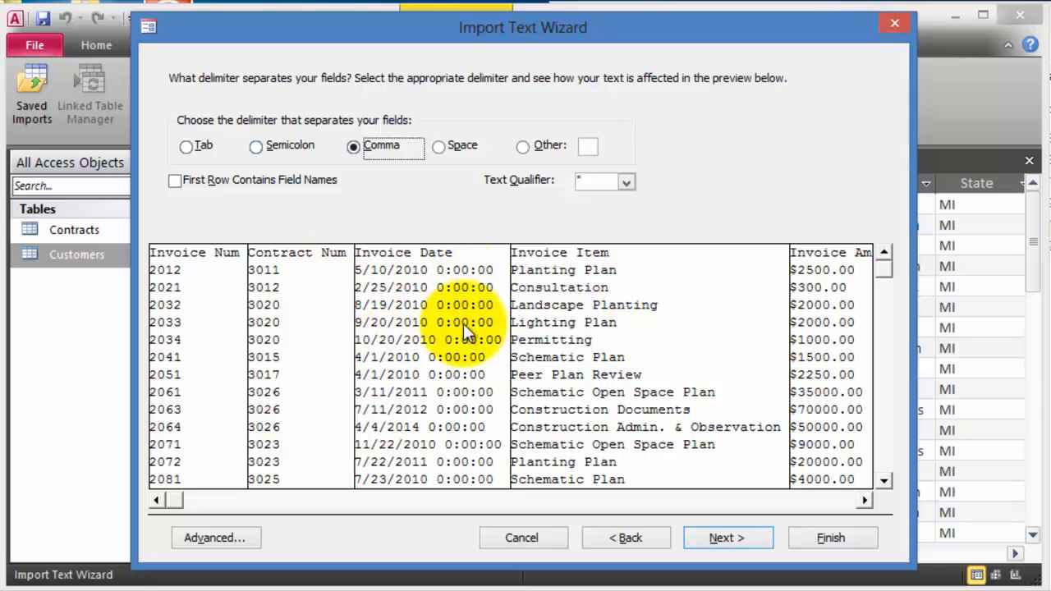
{"action": "left_click", "coordinate": [174, 181]}
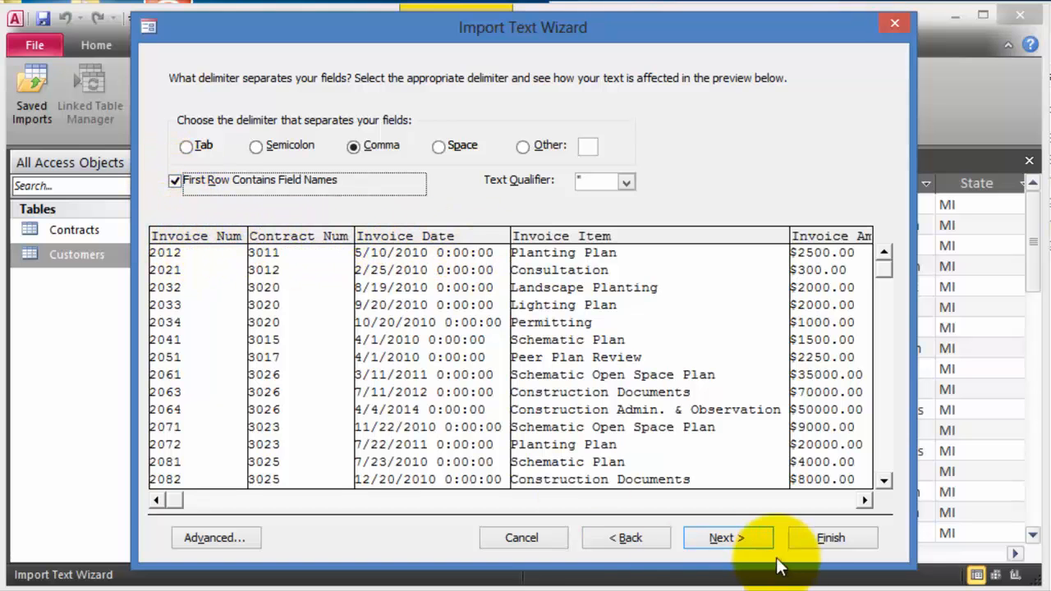
{"action": "left_click", "coordinate": [747, 542]}
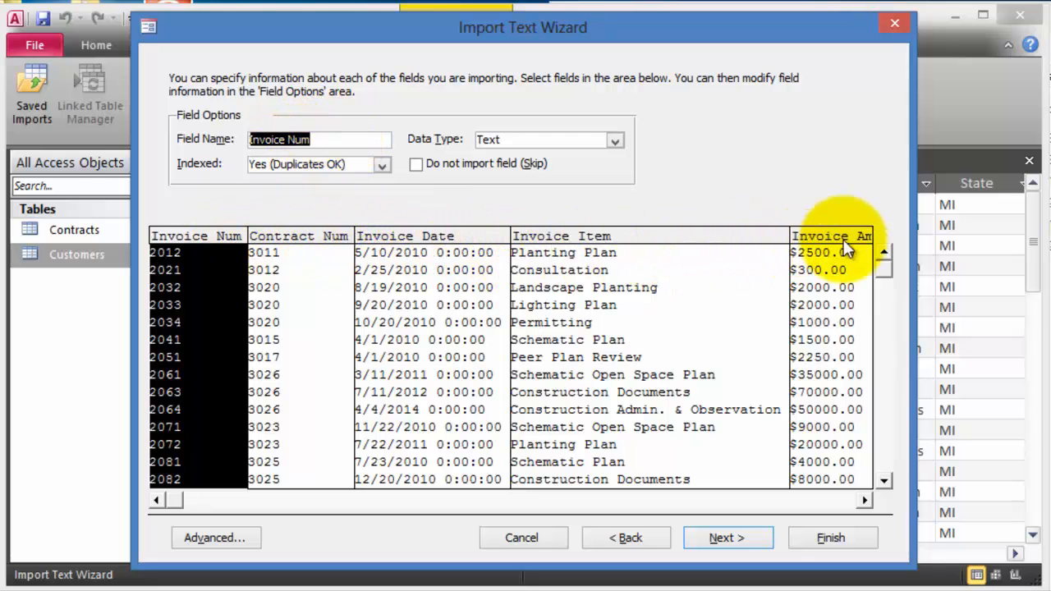
{"action": "left_click", "coordinate": [728, 538]}
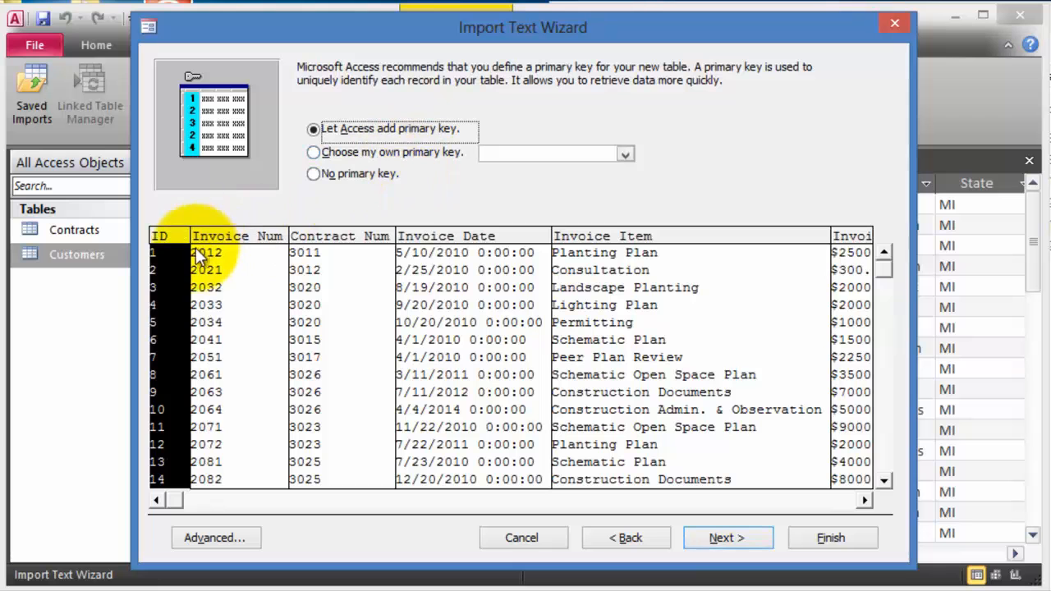
- Make Invoice Num the primary key and finish importing as the Invoices table
{"action": "left_click", "coordinate": [373, 156]}
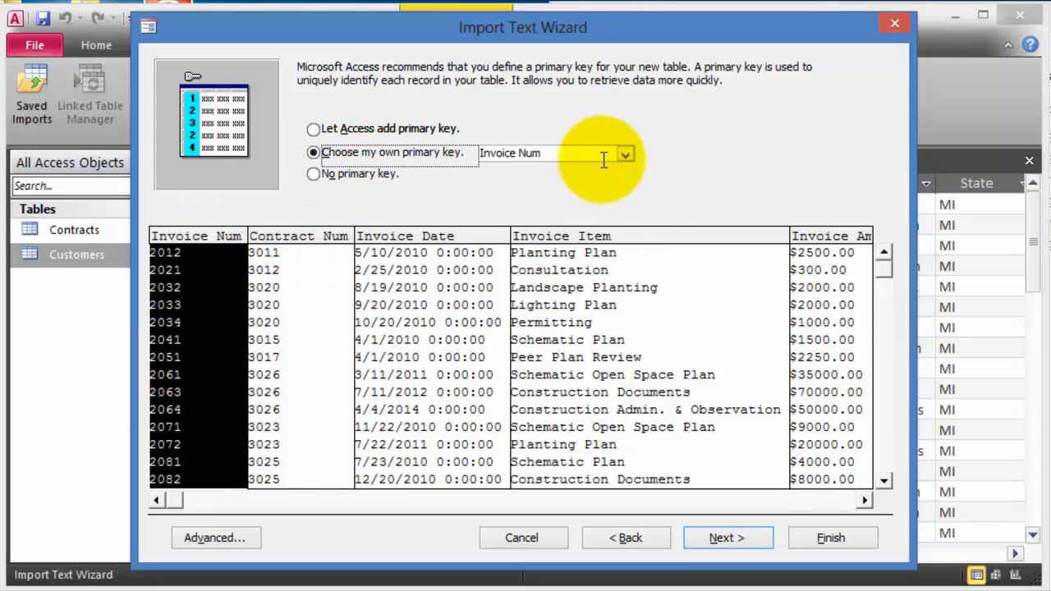
{"action": "left_click", "coordinate": [746, 542]}
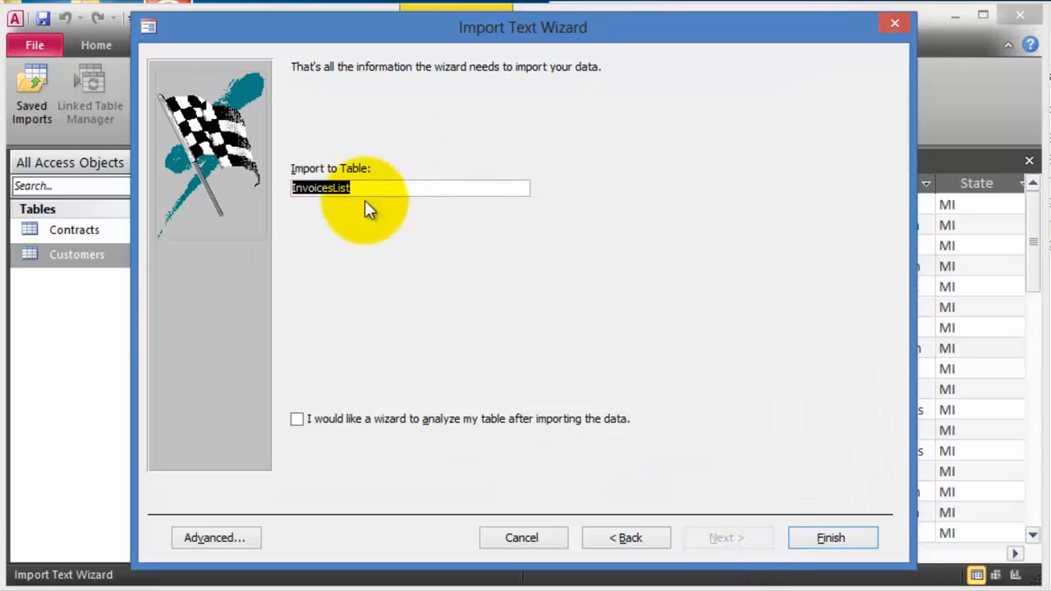
{"action": "type", "text": "Invoices"}
{"action": "key", "text": "Return"}
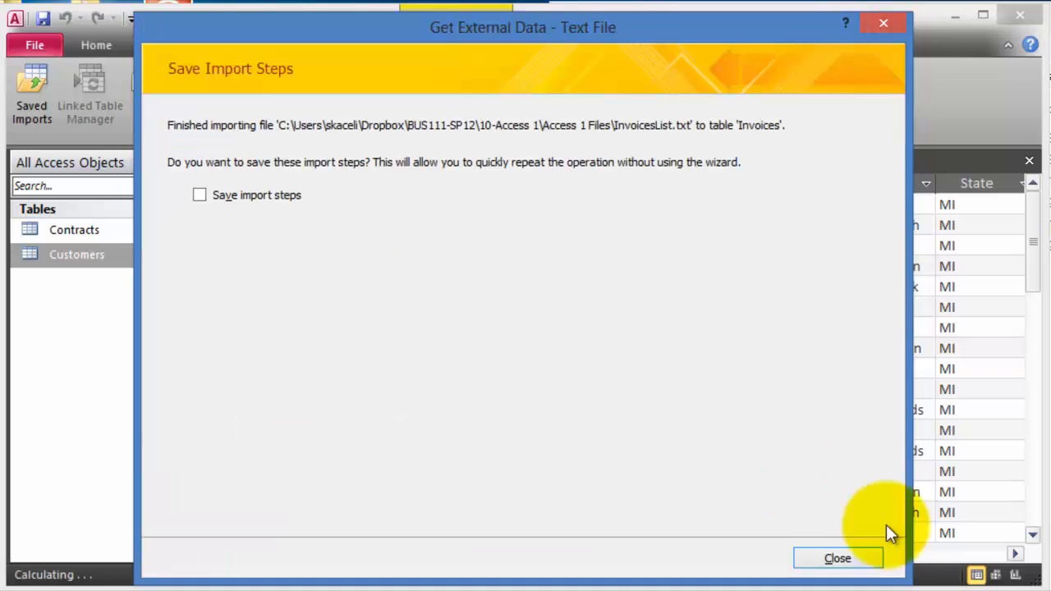
{"action": "left_click", "coordinate": [851, 561]}
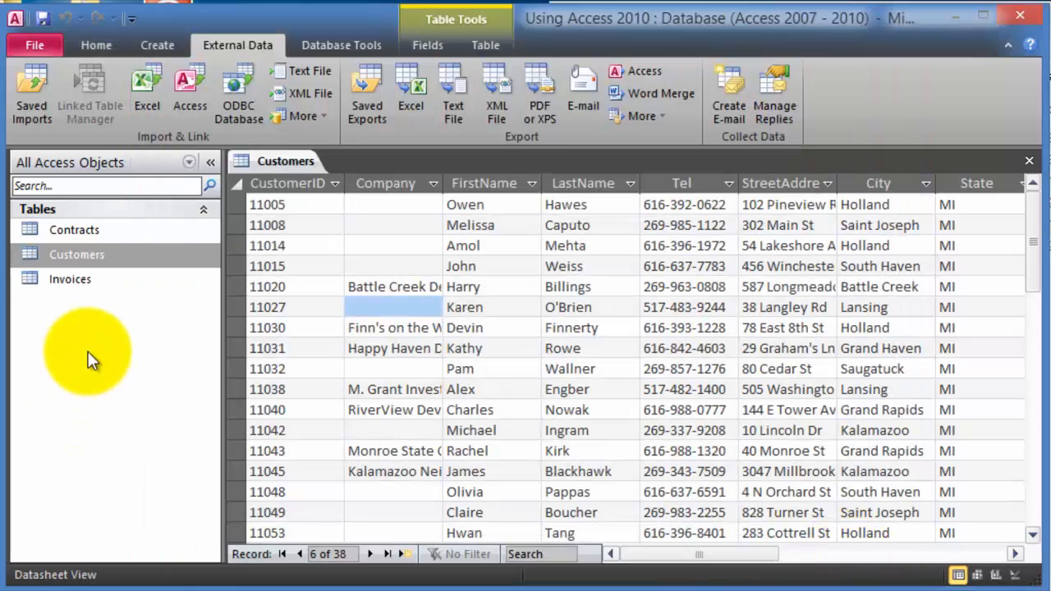
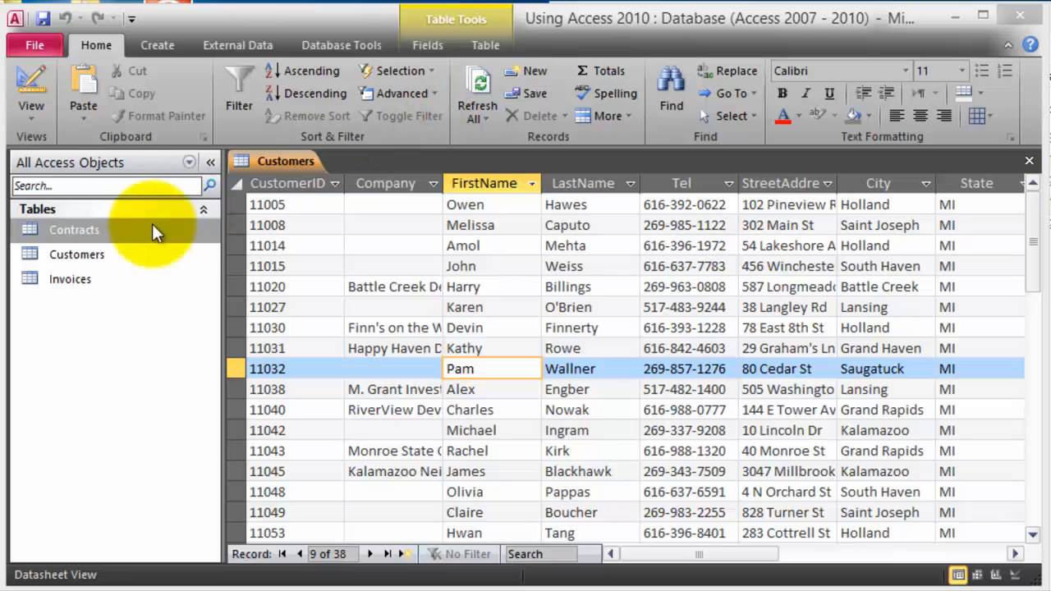
- Open the Contracts table, then return to the Customers datasheet at customer 11040's company cell
{"action": "left_click", "coordinate": [74, 258]}
{"action": "left_click", "coordinate": [73, 265]}
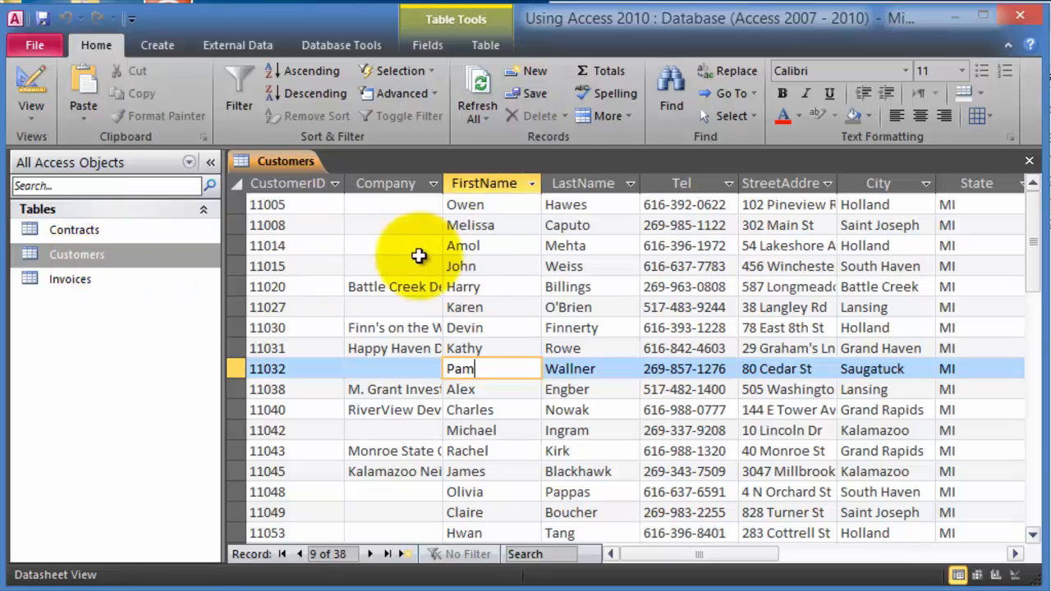
{"action": "double_click", "coordinate": [88, 230]}
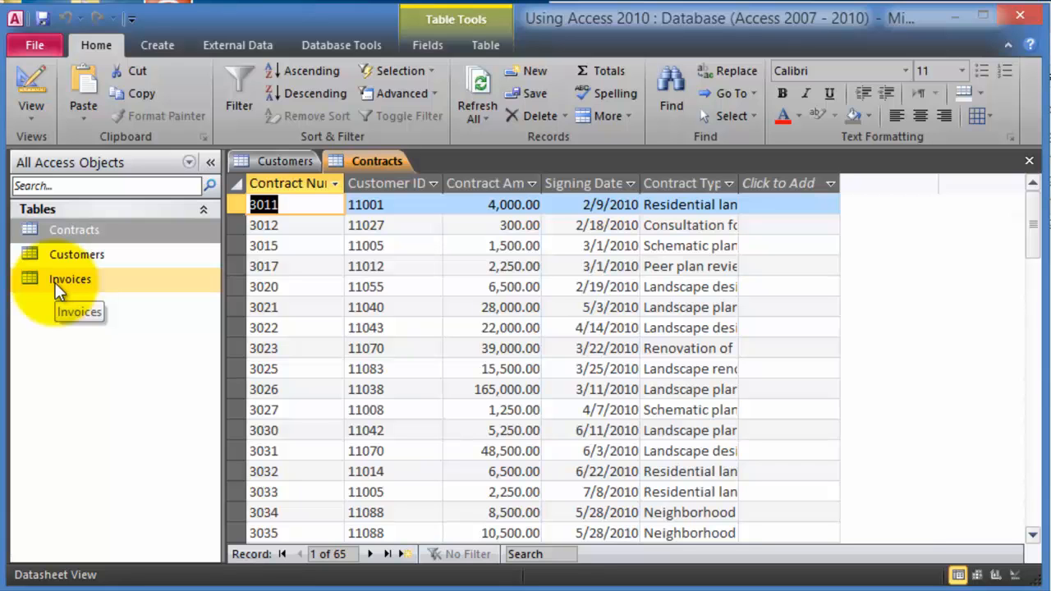
{"action": "left_click", "coordinate": [94, 260]}
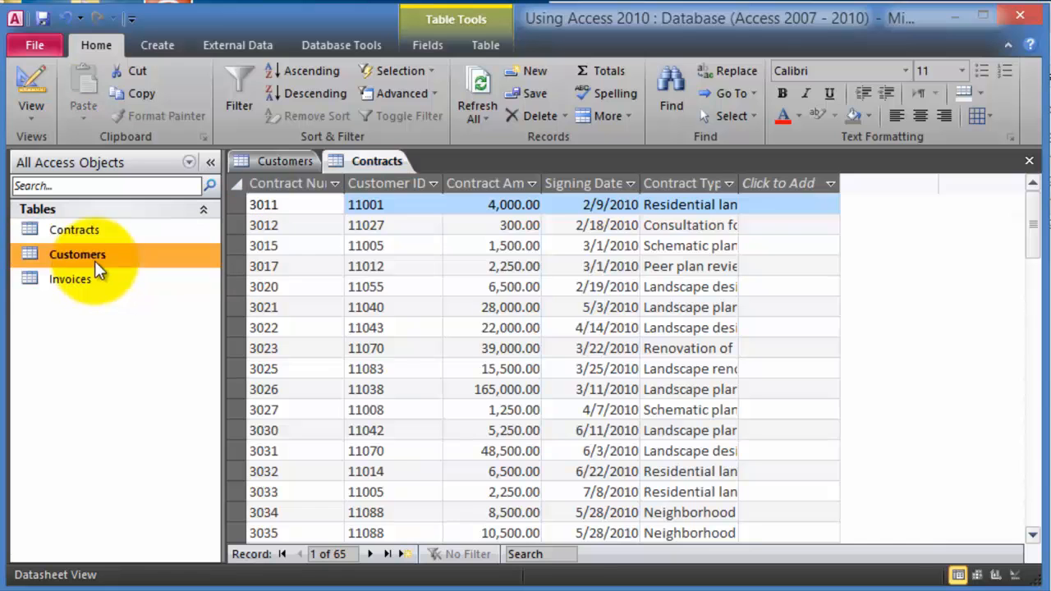
{"action": "double_click", "coordinate": [95, 260]}
{"action": "left_click", "coordinate": [441, 415]}
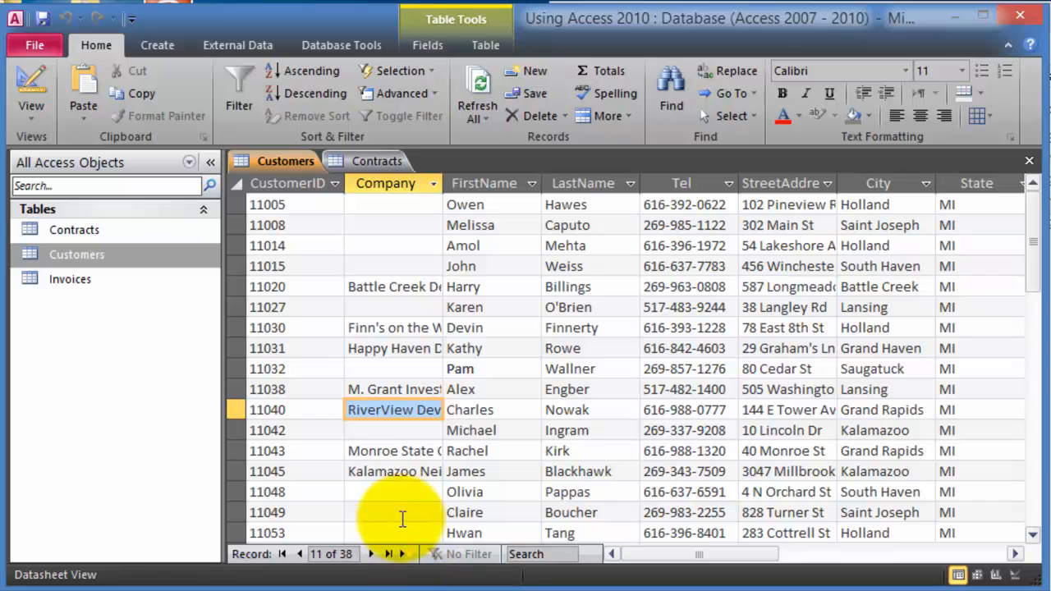
- Step through the customer records to the last one and start a new blank record
{"action": "scroll", "coordinate": [421, 525], "scroll_direction": "down", "scroll_amount": 6}
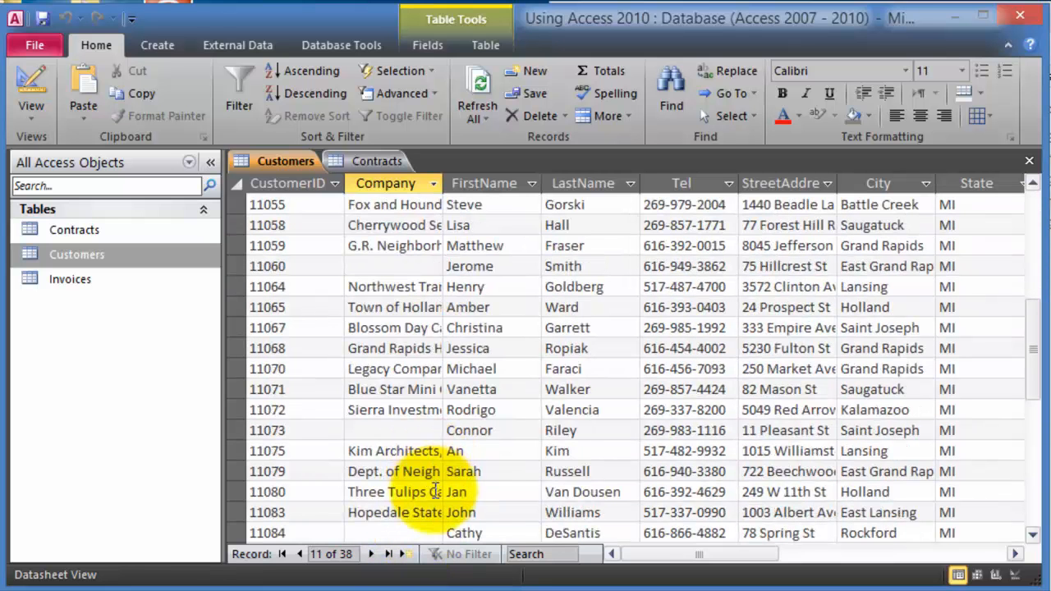
{"action": "left_click", "coordinate": [370, 555]}
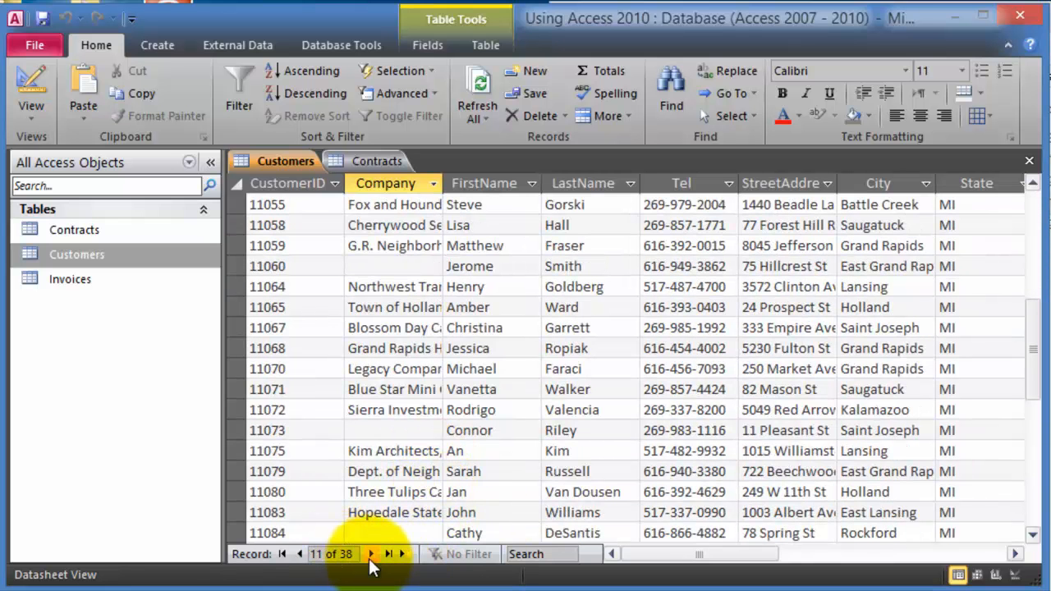
{"action": "left_click", "coordinate": [372, 556]}
{"action": "left_click_drag", "start_coordinate": [372, 555], "coordinate": [372, 554]}
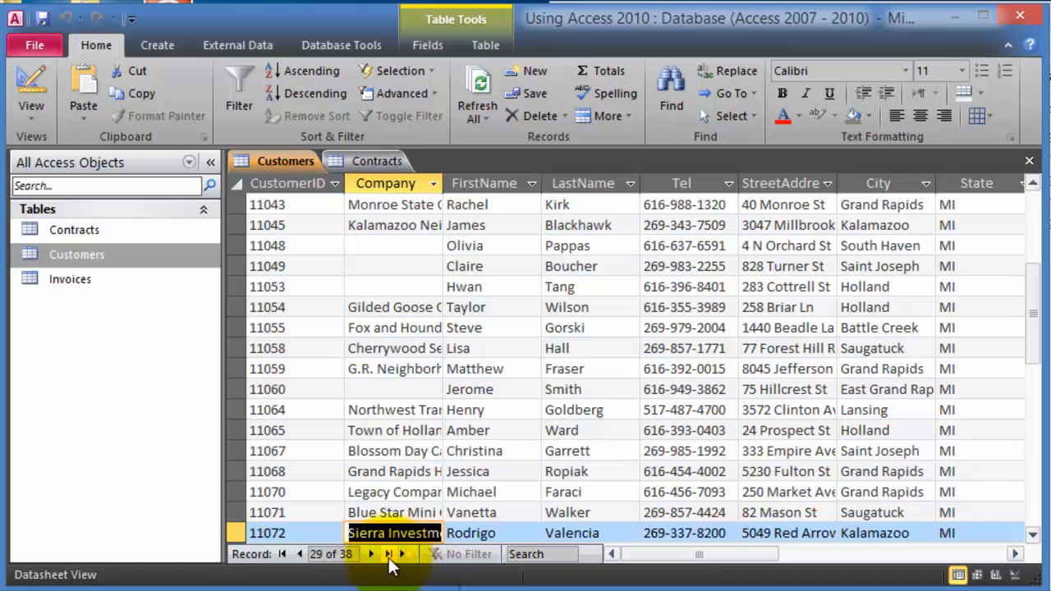
{"action": "left_click", "coordinate": [392, 563]}
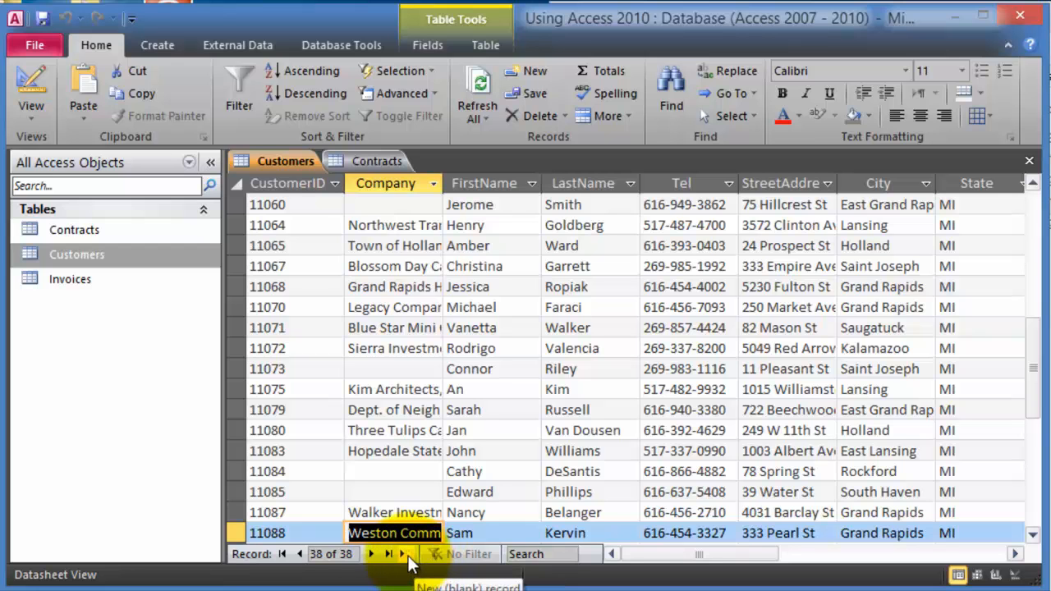
{"action": "left_click", "coordinate": [408, 555]}
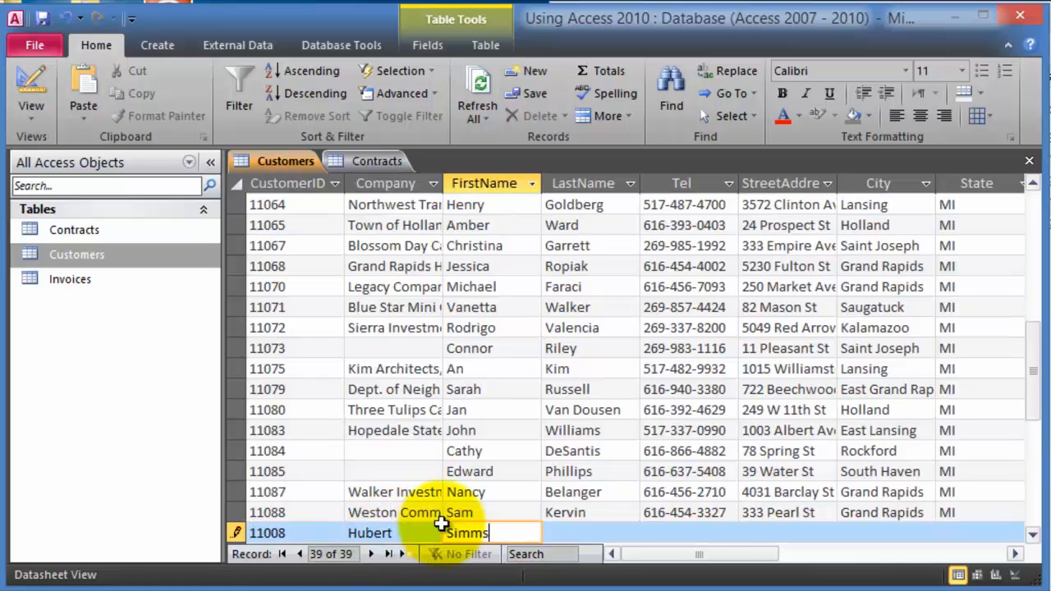
- Search the customer records for 'kim', then for 'williams'
{"action": "left_click", "coordinate": [530, 555]}
{"action": "type", "text": "kim"}
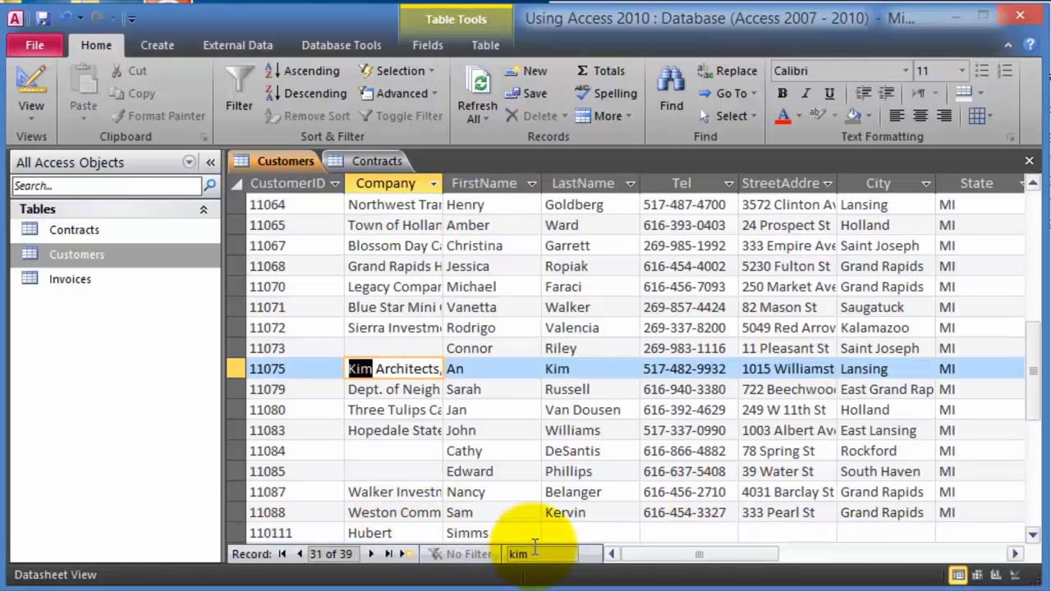
{"action": "double_click", "coordinate": [523, 556]}
{"action": "type", "text": "williams"}
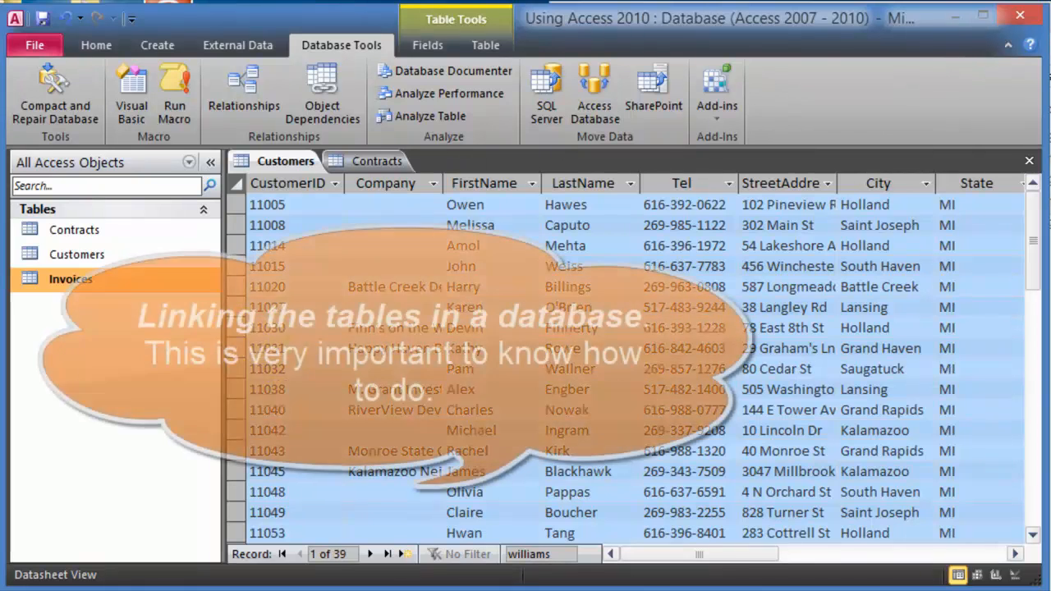
- Close both open tables and check the Customers table's primary key in Design View
{"action": "left_click", "coordinate": [1028, 161]}
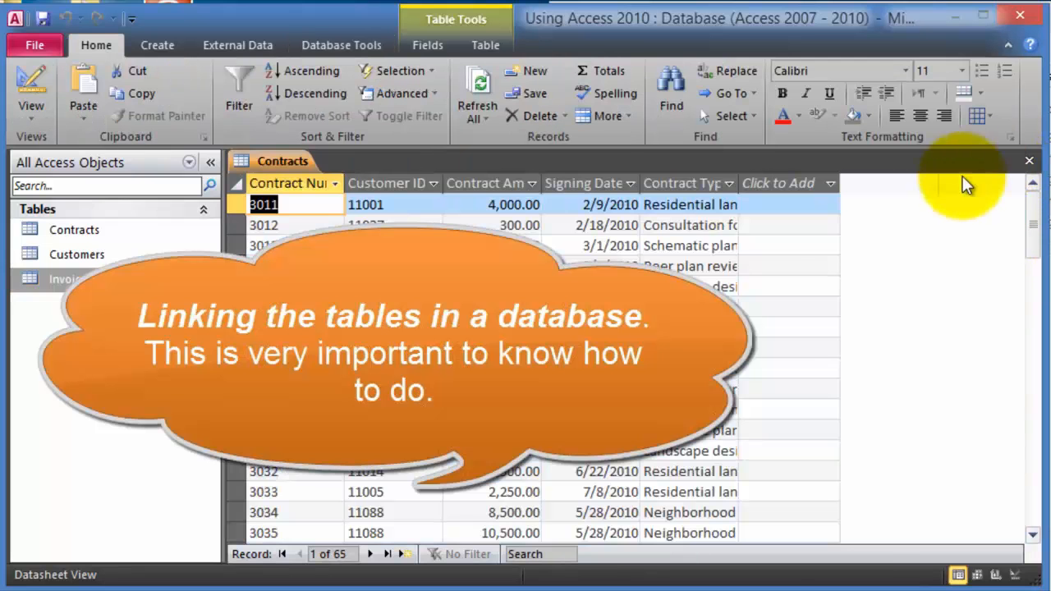
{"action": "left_click", "coordinate": [1030, 164]}
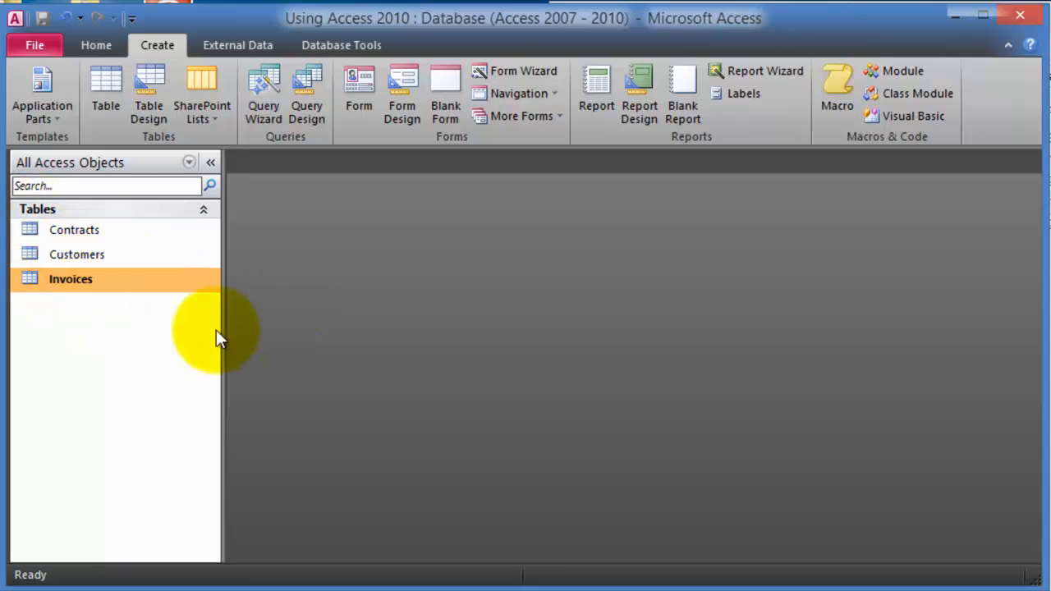
{"action": "left_click", "coordinate": [96, 254]}
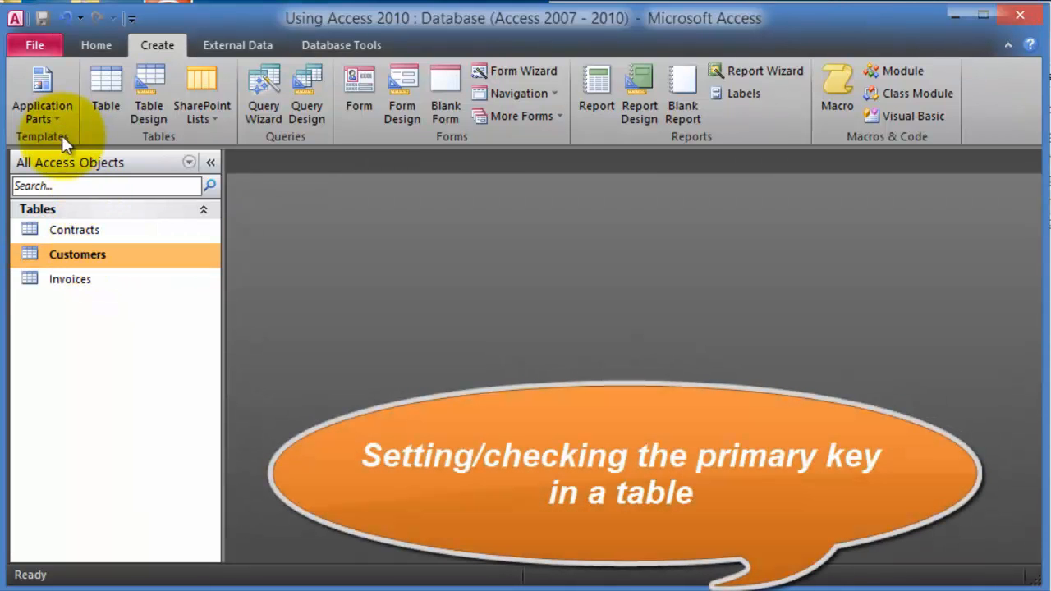
{"action": "left_click", "coordinate": [89, 41]}
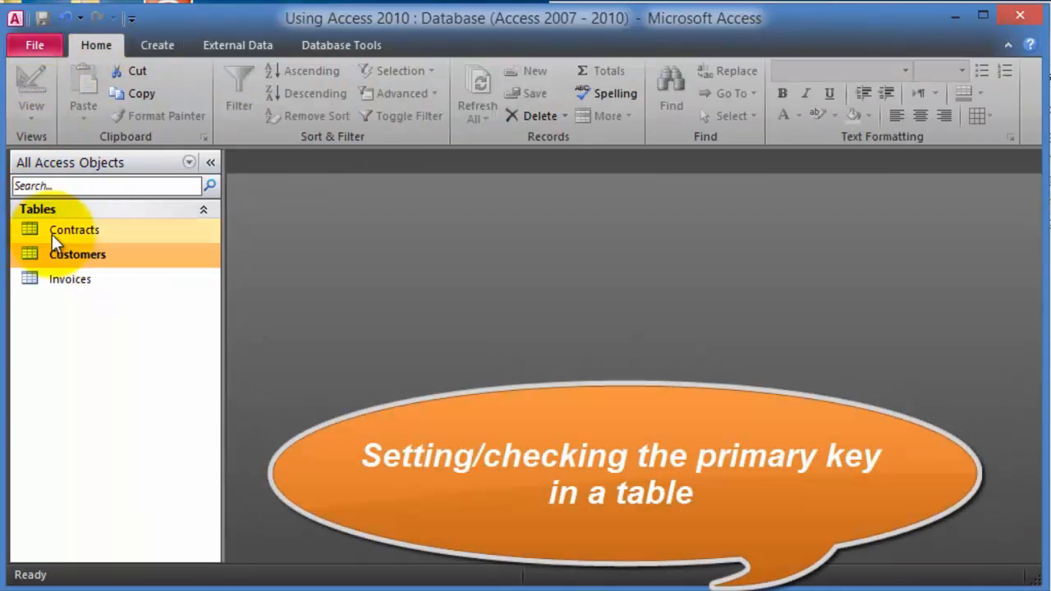
{"action": "right_click", "coordinate": [65, 254]}
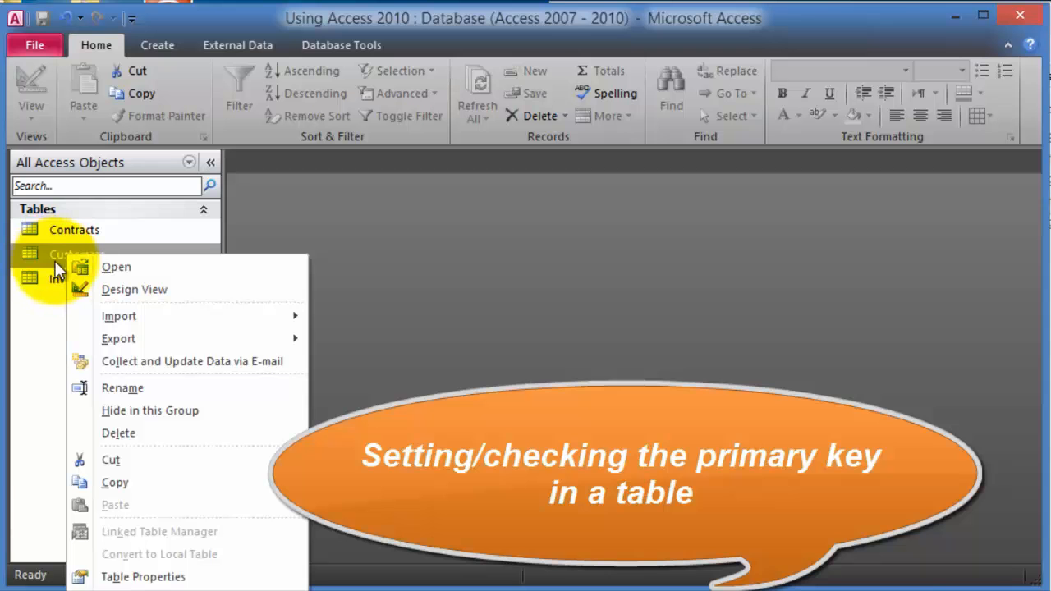
{"action": "left_click", "coordinate": [119, 291]}
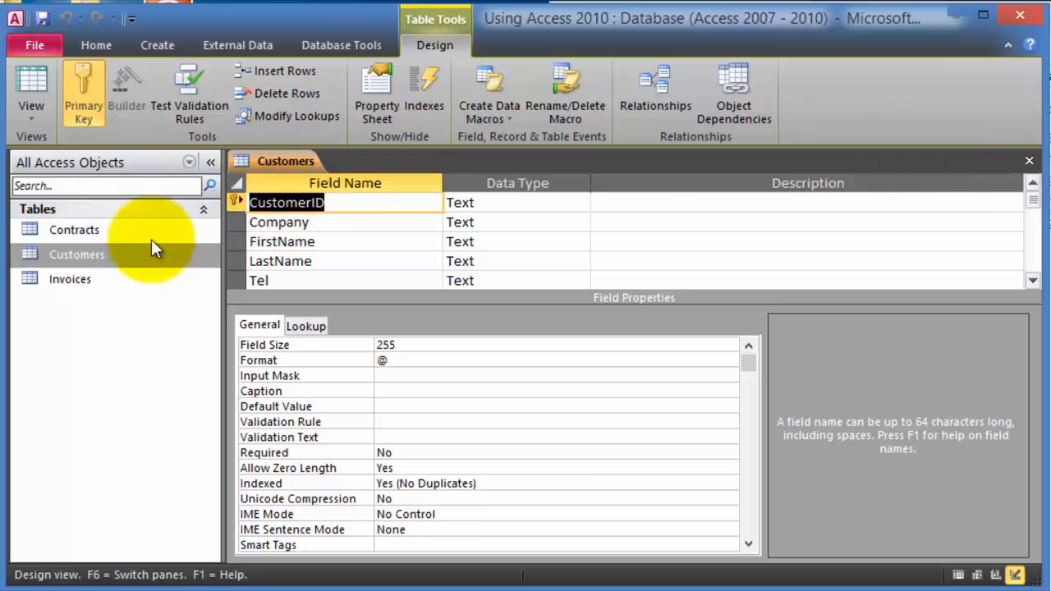
{"action": "left_click", "coordinate": [1029, 160]}
- Open the Contracts table in Design View and select its Customer ID field
{"action": "left_click", "coordinate": [27, 229]}
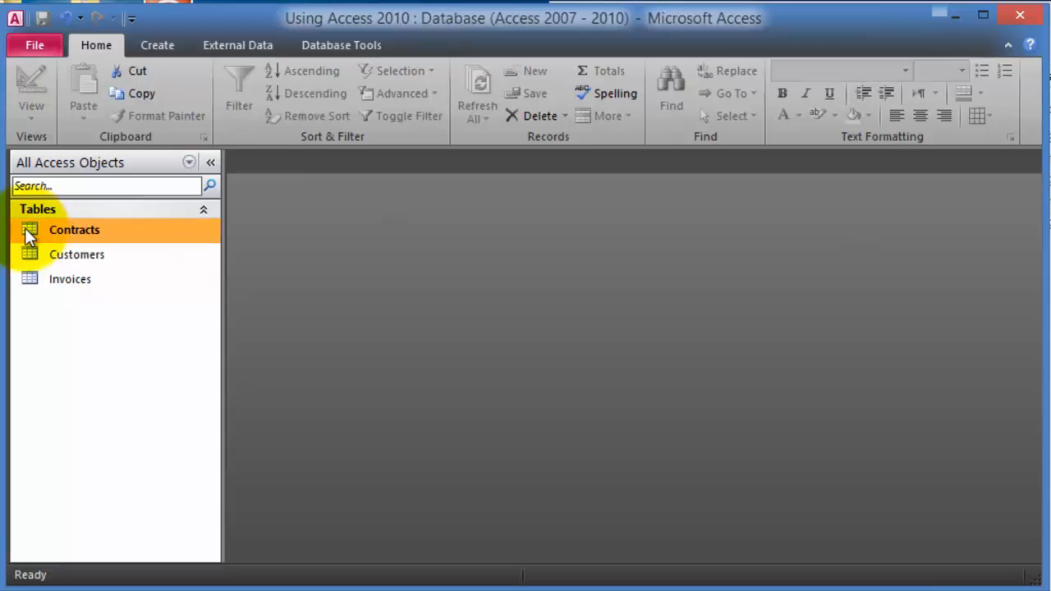
{"action": "right_click", "coordinate": [47, 234]}
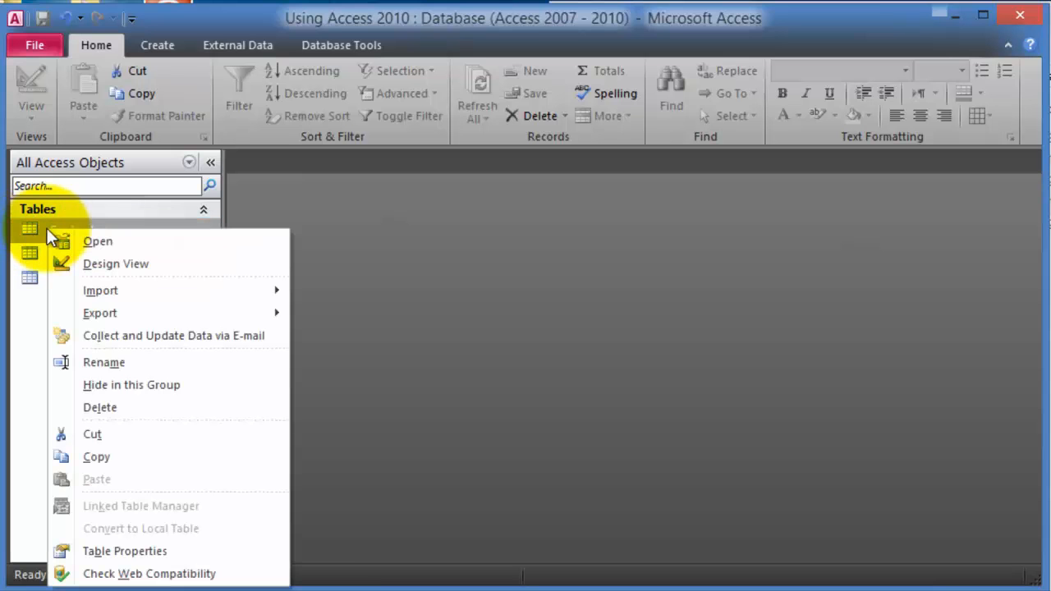
{"action": "left_click", "coordinate": [94, 262]}
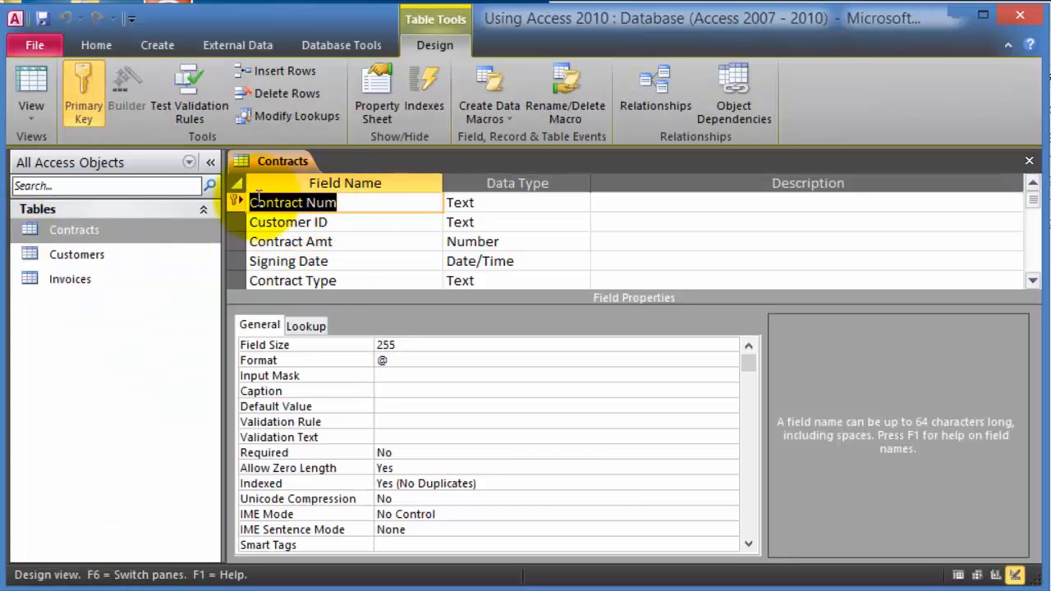
{"action": "left_click", "coordinate": [342, 223]}
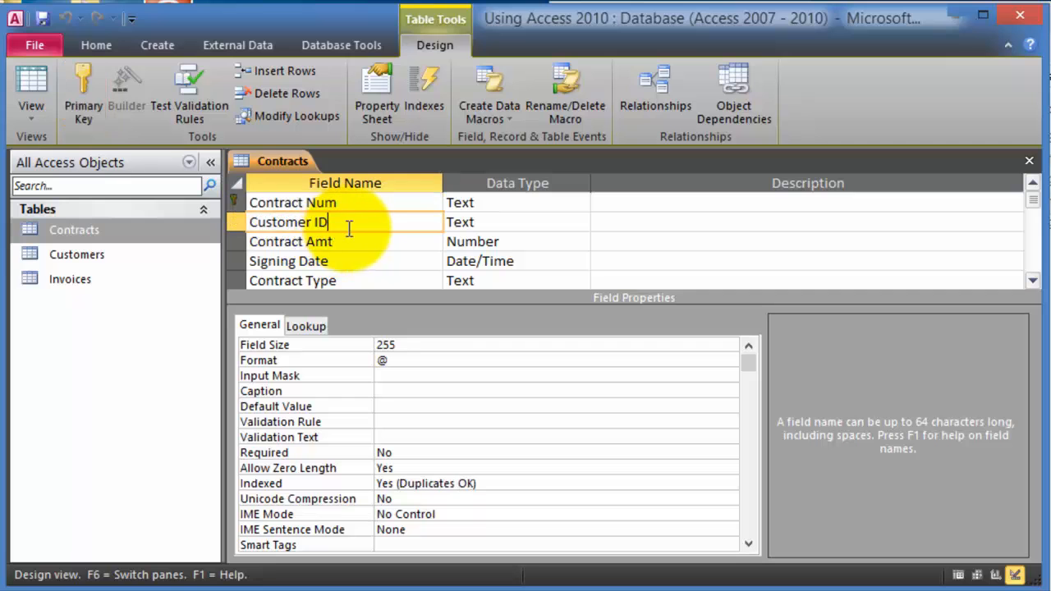
{"action": "left_click_drag", "start_coordinate": [342, 224], "coordinate": [206, 223]}
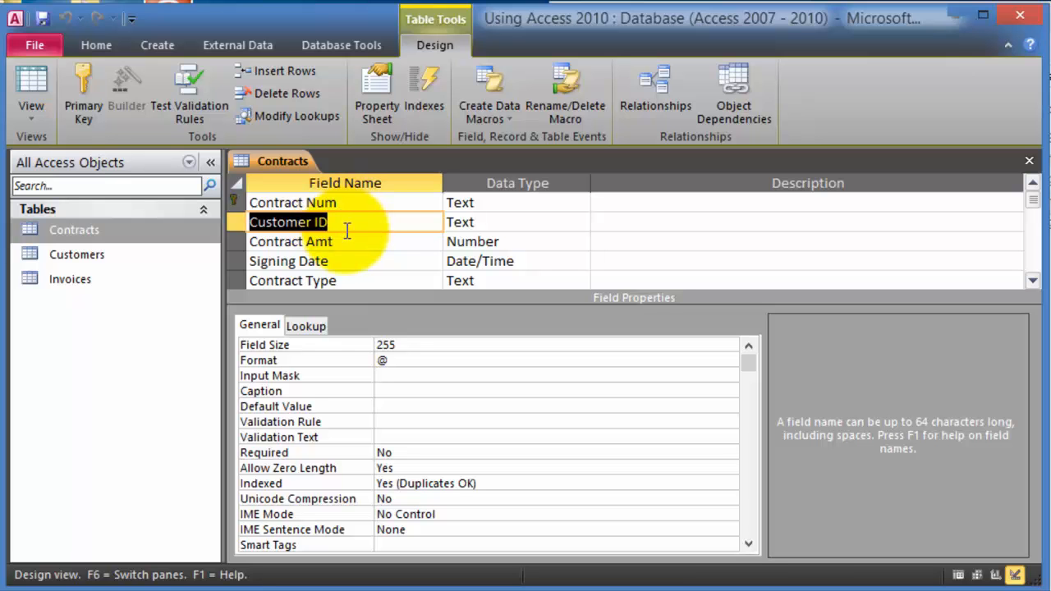
{"action": "scroll", "coordinate": [406, 261], "scroll_direction": "down", "scroll_amount": 1}
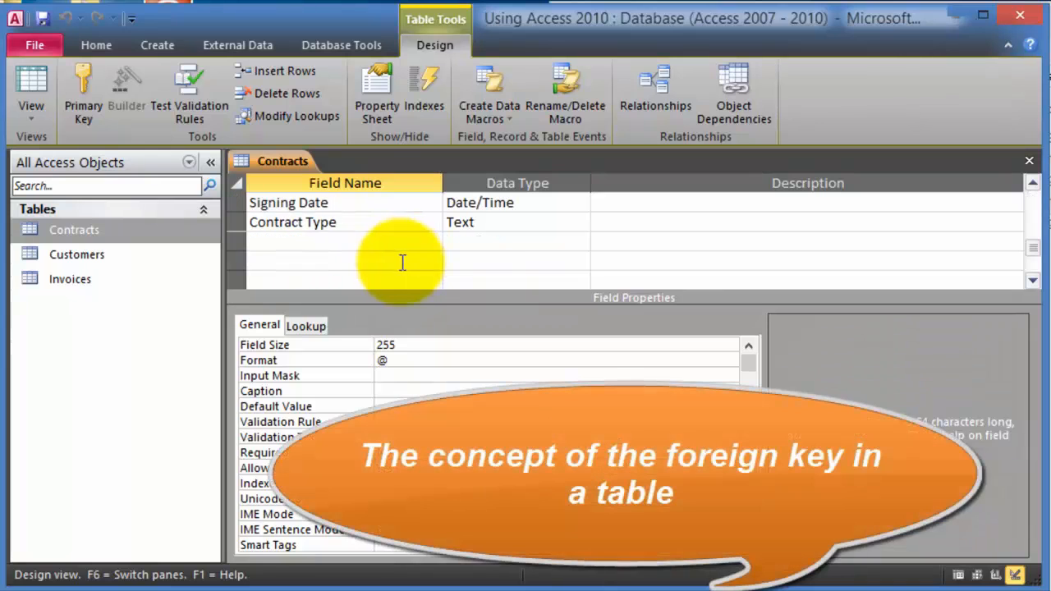
{"action": "scroll", "coordinate": [398, 282], "scroll_direction": "up", "scroll_amount": 1}
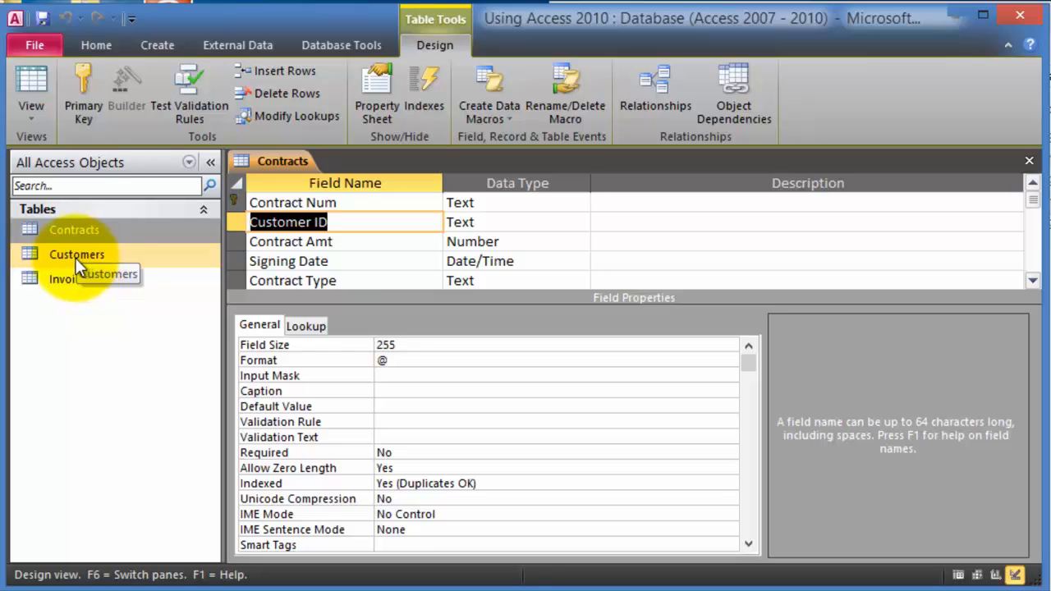
{"action": "left_click", "coordinate": [271, 241]}
{"action": "left_click", "coordinate": [246, 202]}
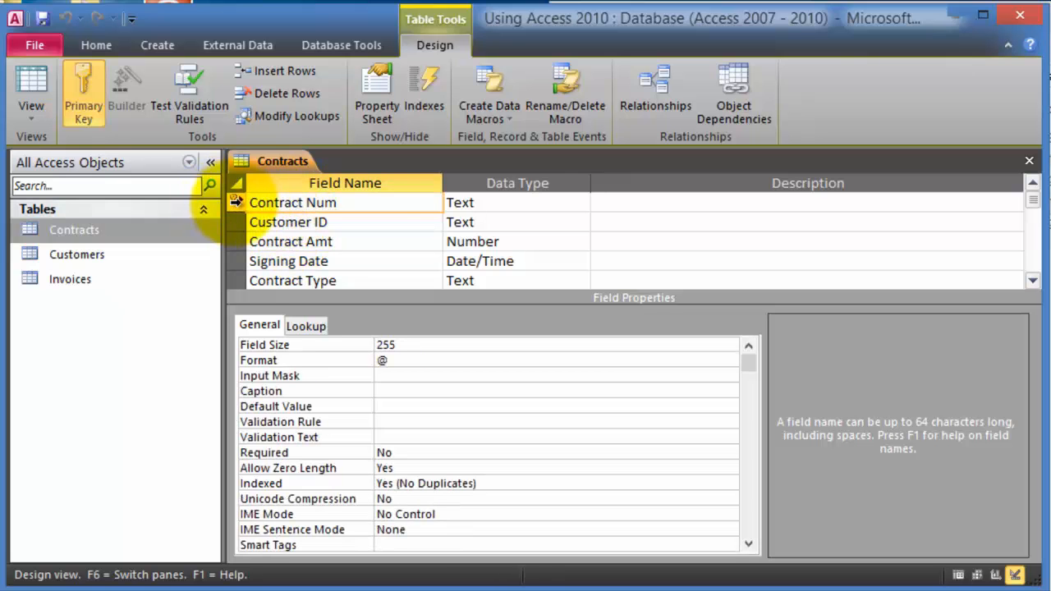
{"action": "left_click", "coordinate": [346, 222]}
{"action": "left_click_drag", "start_coordinate": [353, 223], "coordinate": [249, 222]}
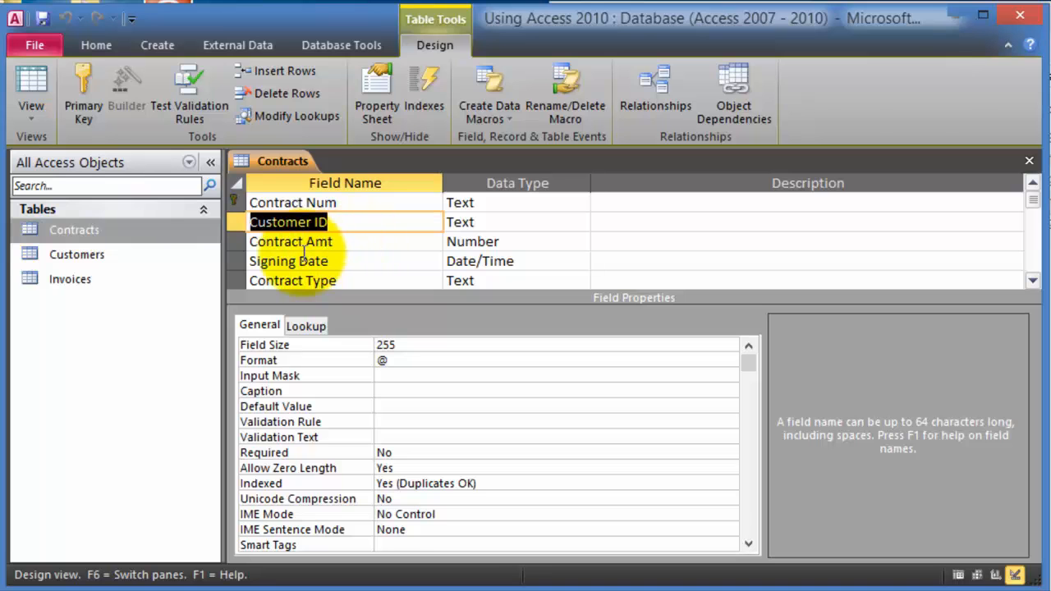
{"action": "left_click", "coordinate": [1032, 162]}
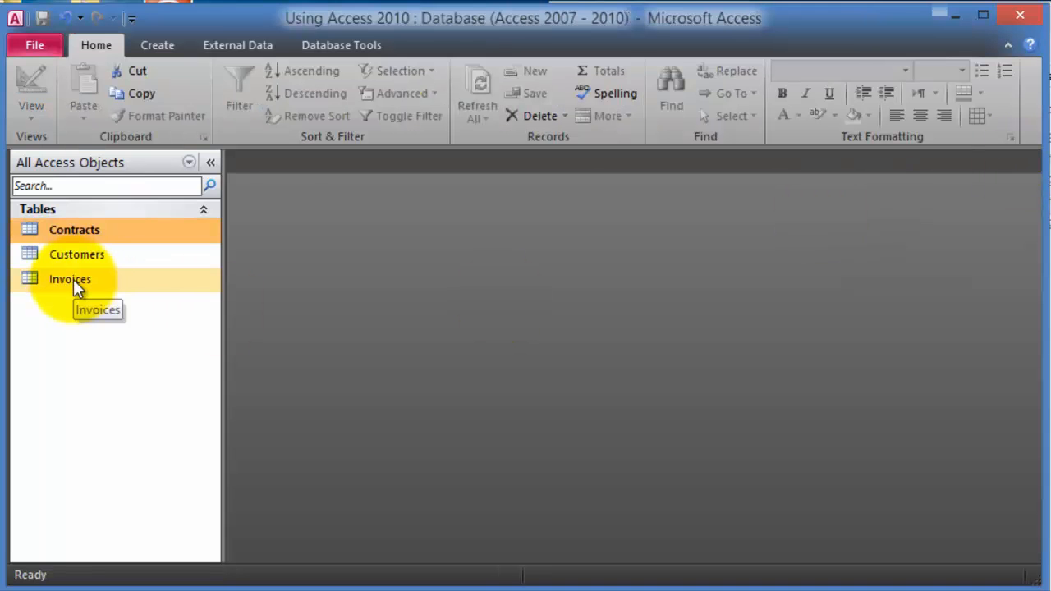
{"action": "left_click", "coordinate": [73, 281]}
{"action": "right_click", "coordinate": [73, 279]}
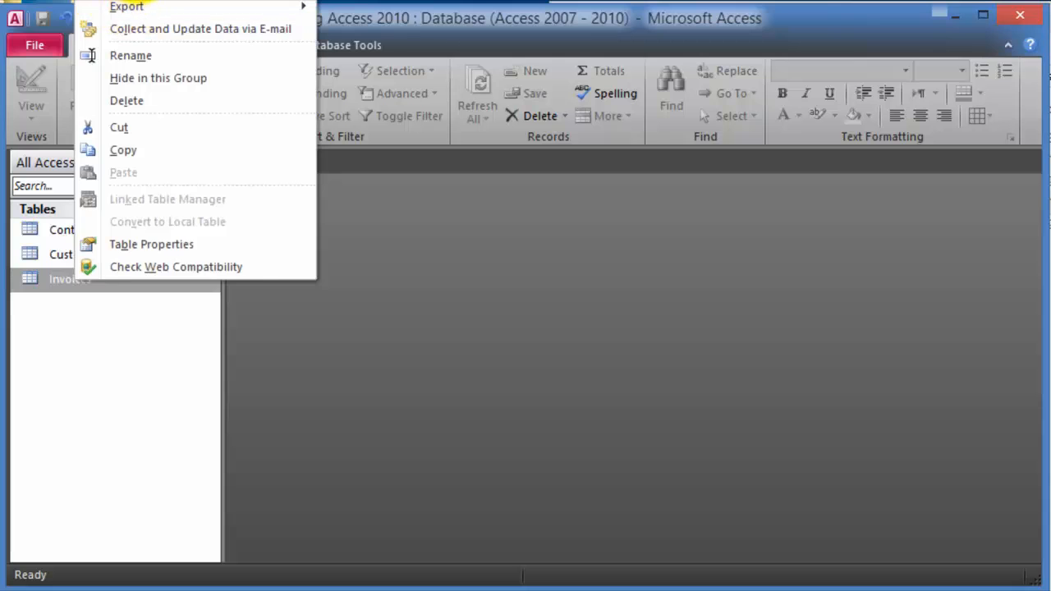
{"action": "left_click", "coordinate": [98, 1]}
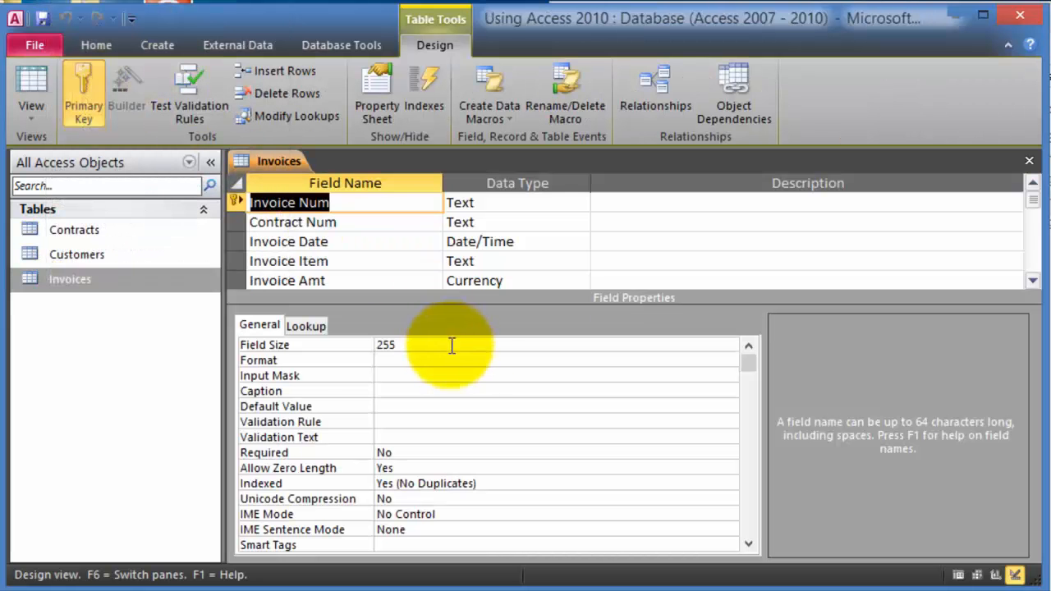
{"action": "left_click", "coordinate": [345, 222]}
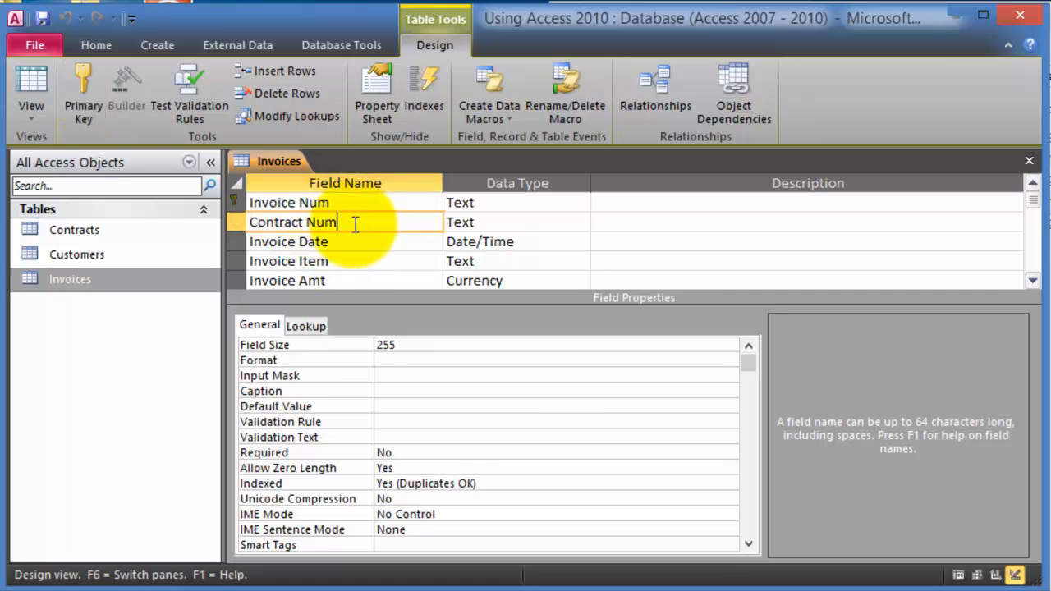
{"action": "left_click", "coordinate": [345, 247]}
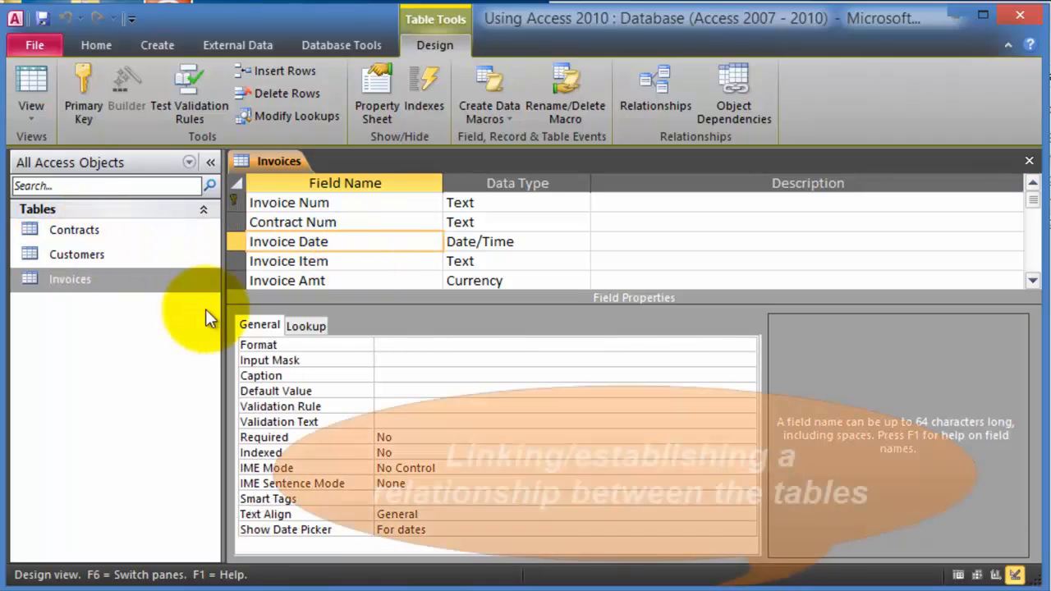
{"action": "left_click", "coordinate": [1029, 160]}
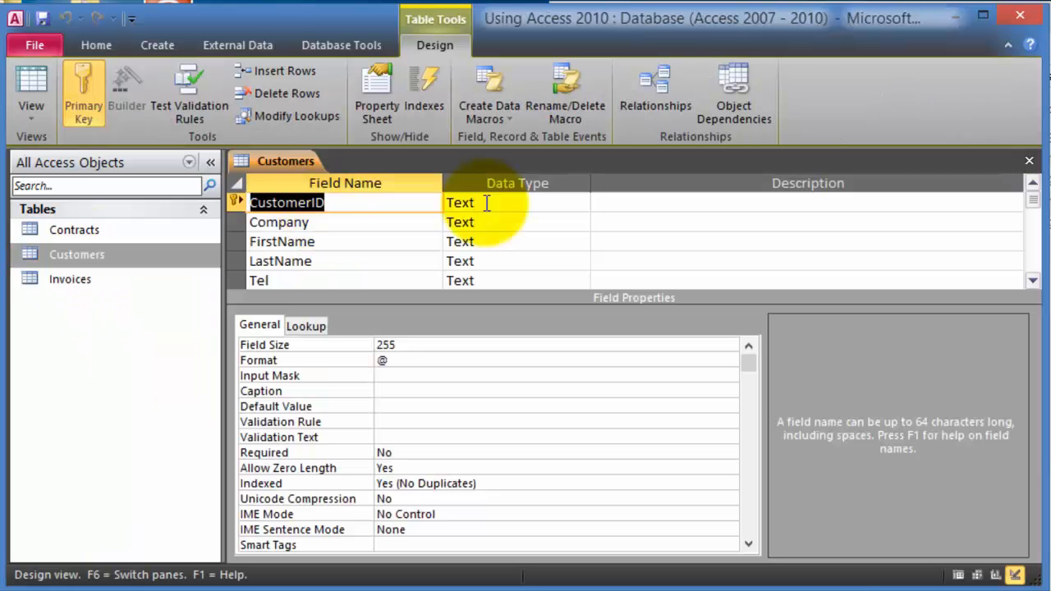
{"action": "left_click", "coordinate": [487, 203]}
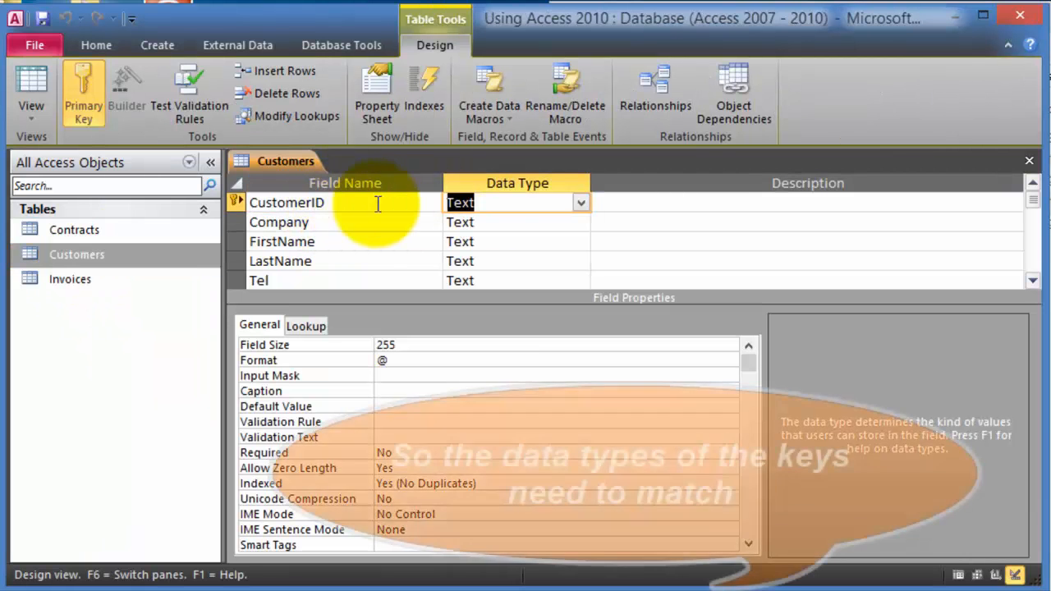
{"action": "left_click", "coordinate": [339, 203]}
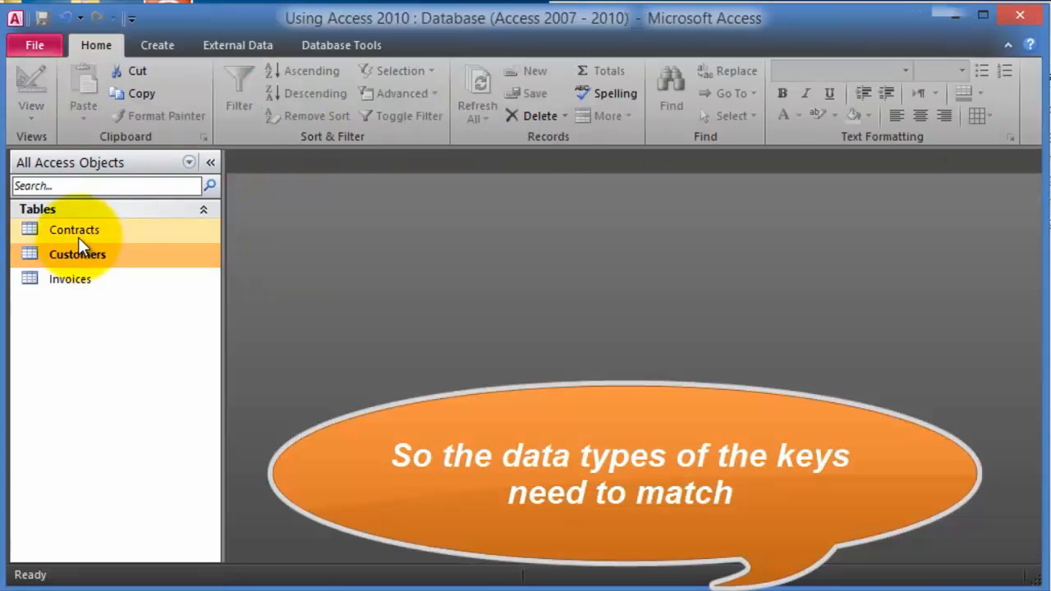
{"action": "left_click", "coordinate": [79, 237]}
{"action": "right_click", "coordinate": [83, 237]}
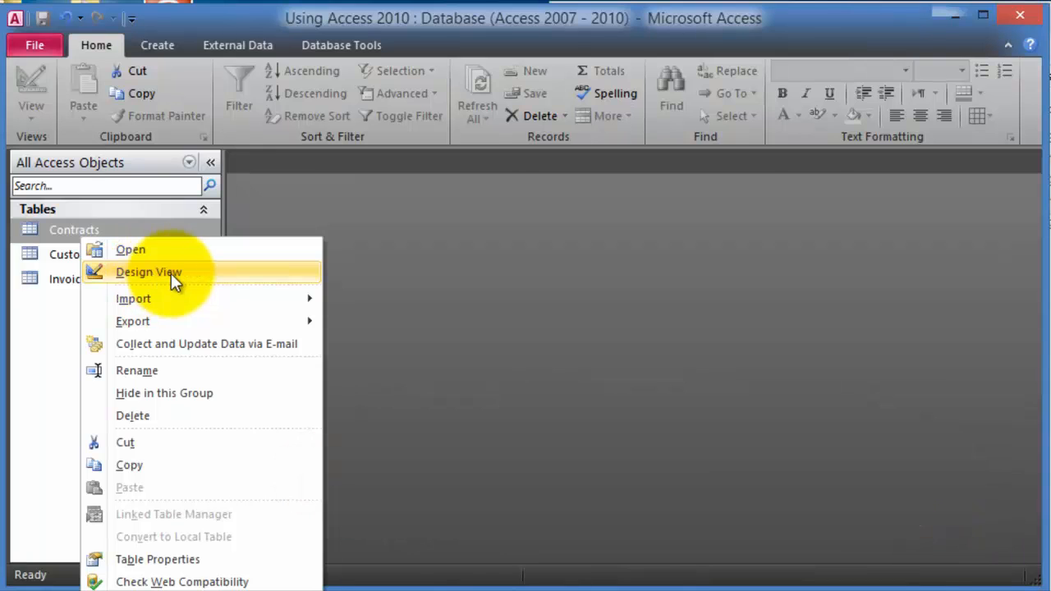
{"action": "left_click", "coordinate": [170, 274]}
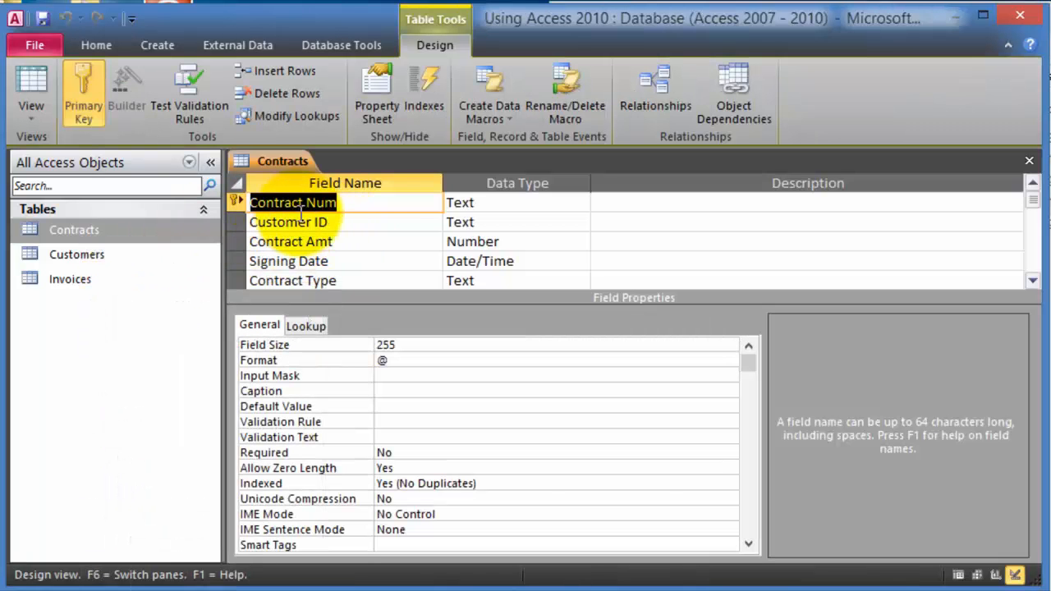
{"action": "left_click", "coordinate": [361, 222]}
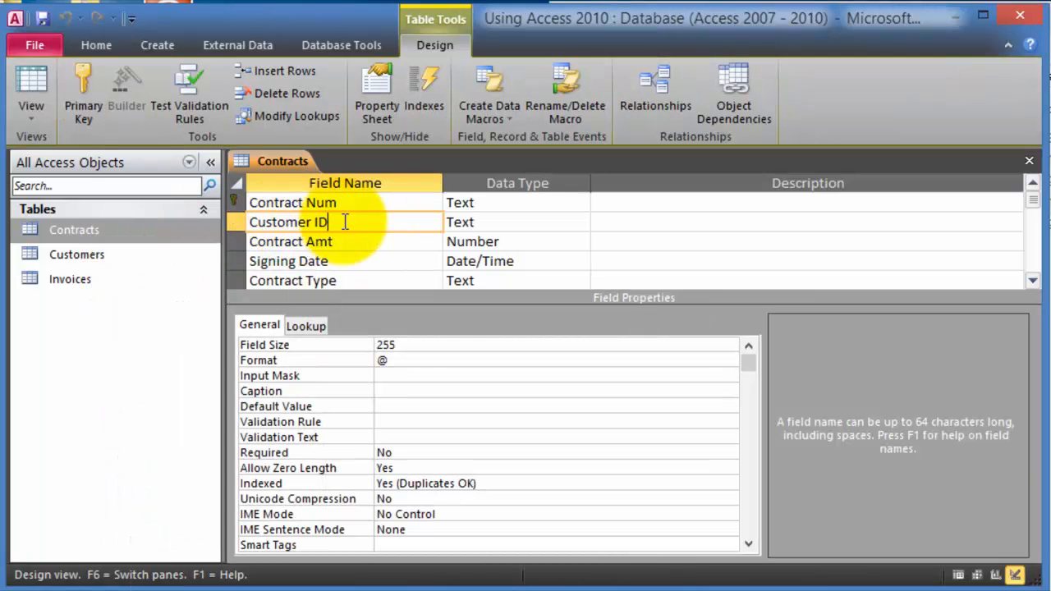
{"action": "left_click", "coordinate": [498, 224]}
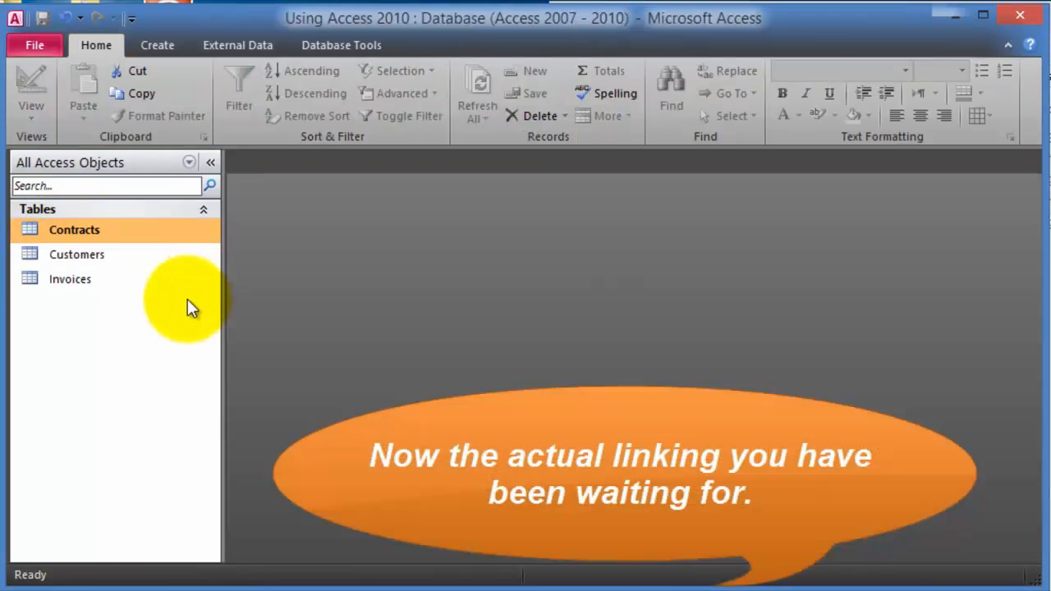
- Start a Relationships layout from Database Tools holding the Contracts, Customers and Invoices tables
{"action": "left_click", "coordinate": [345, 43]}
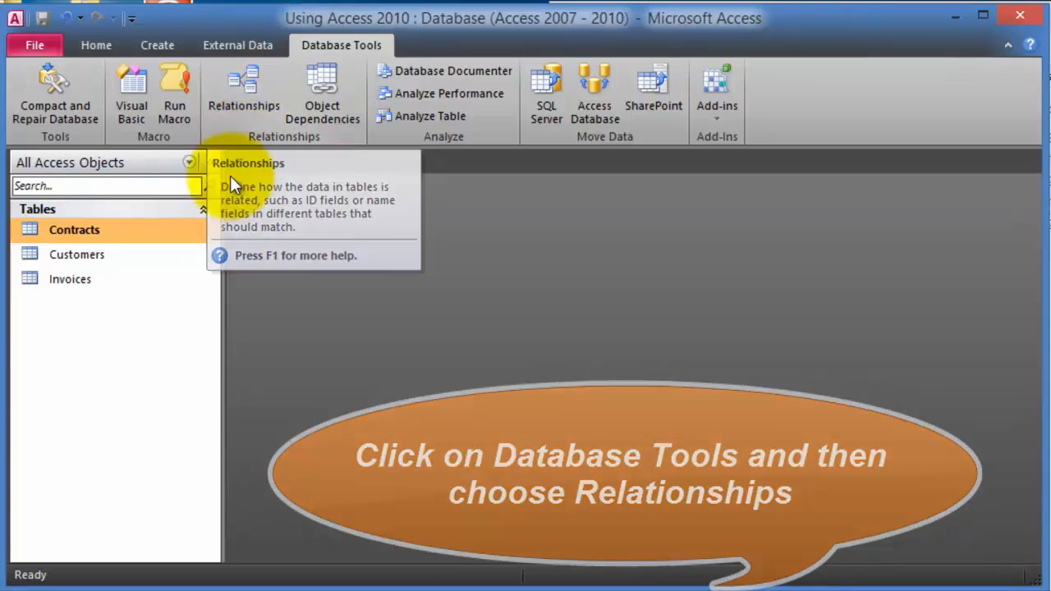
{"action": "left_click", "coordinate": [242, 92]}
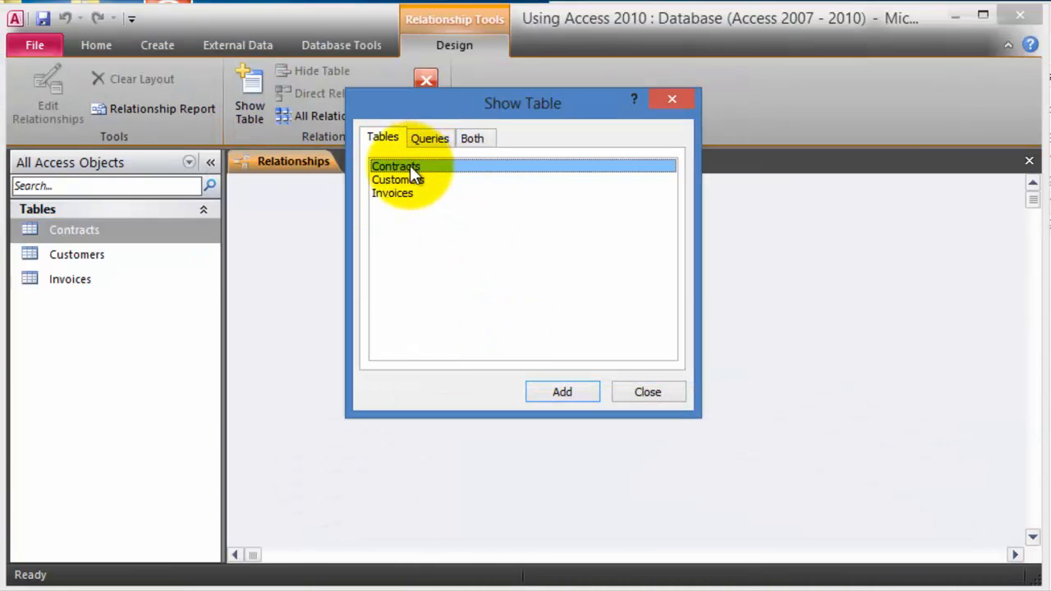
{"action": "left_click", "coordinate": [563, 393]}
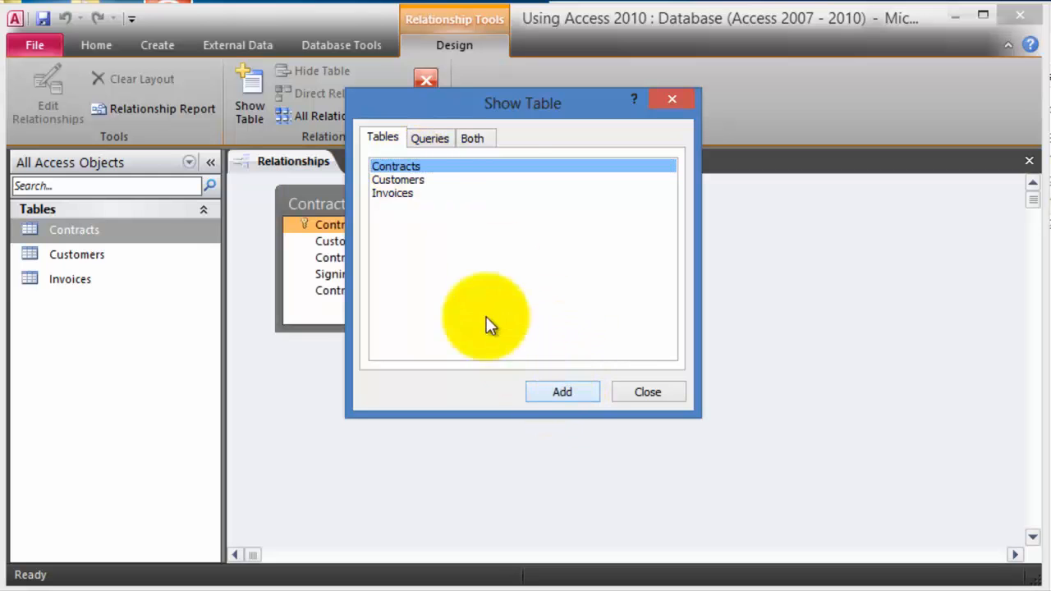
{"action": "left_click", "coordinate": [419, 183]}
{"action": "left_click", "coordinate": [566, 392]}
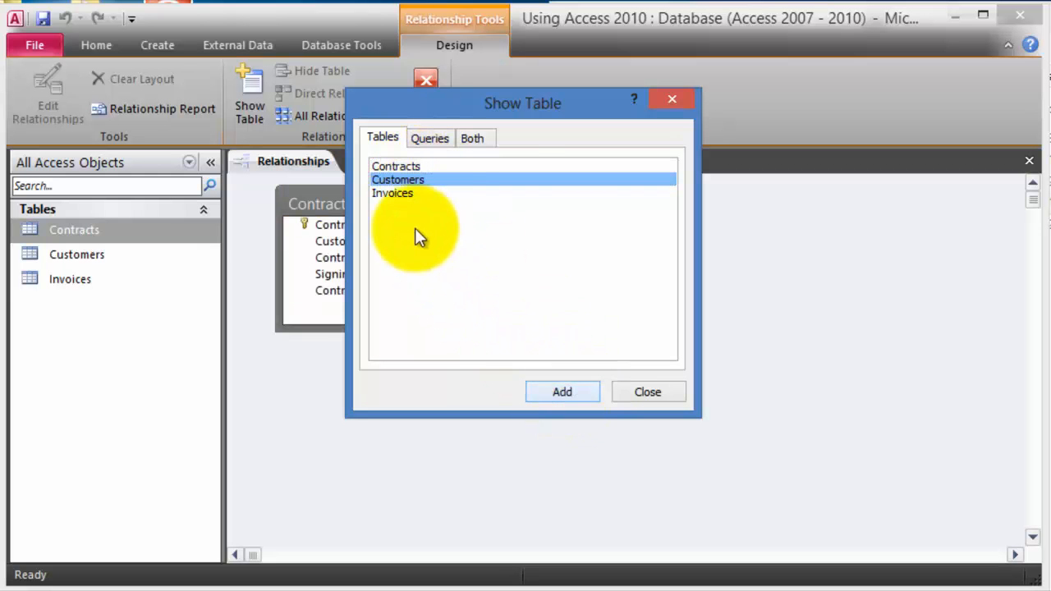
{"action": "left_click", "coordinate": [405, 195]}
{"action": "left_click", "coordinate": [553, 390]}
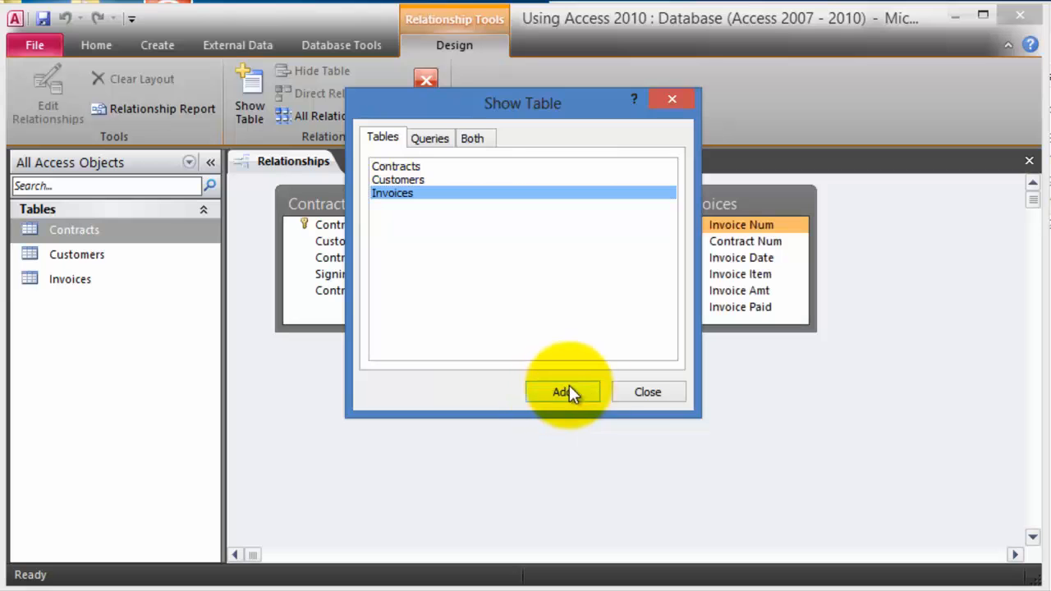
- Link Customers' CustomerID to Contracts' Customer ID, leaving referential integrity unenforced
{"action": "left_click", "coordinate": [648, 393]}
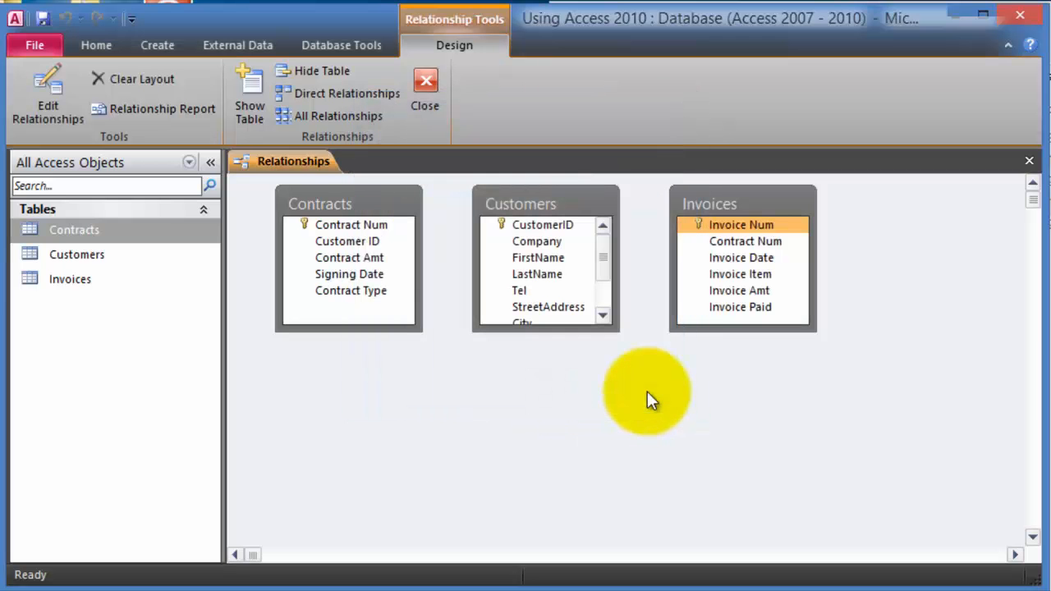
{"action": "left_click", "coordinate": [522, 228]}
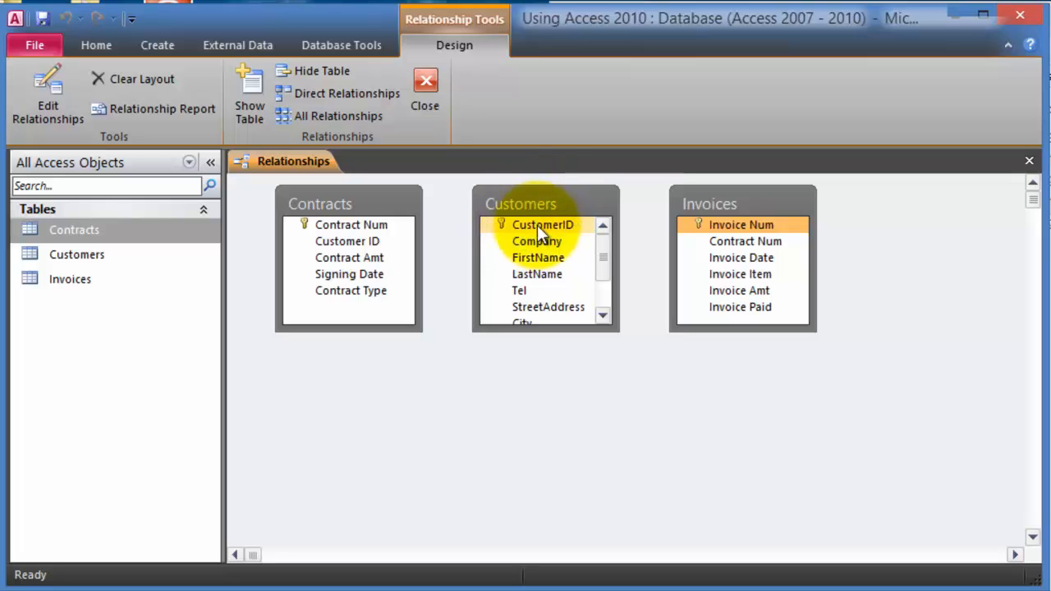
{"action": "left_click_drag", "start_coordinate": [533, 227], "coordinate": [338, 241]}
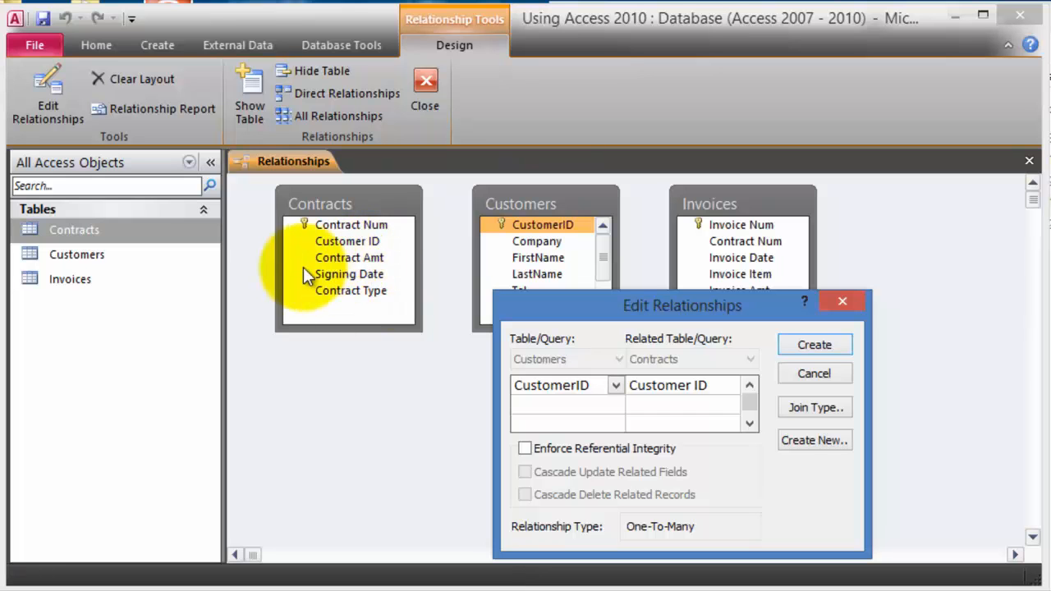
{"action": "left_click", "coordinate": [525, 448]}
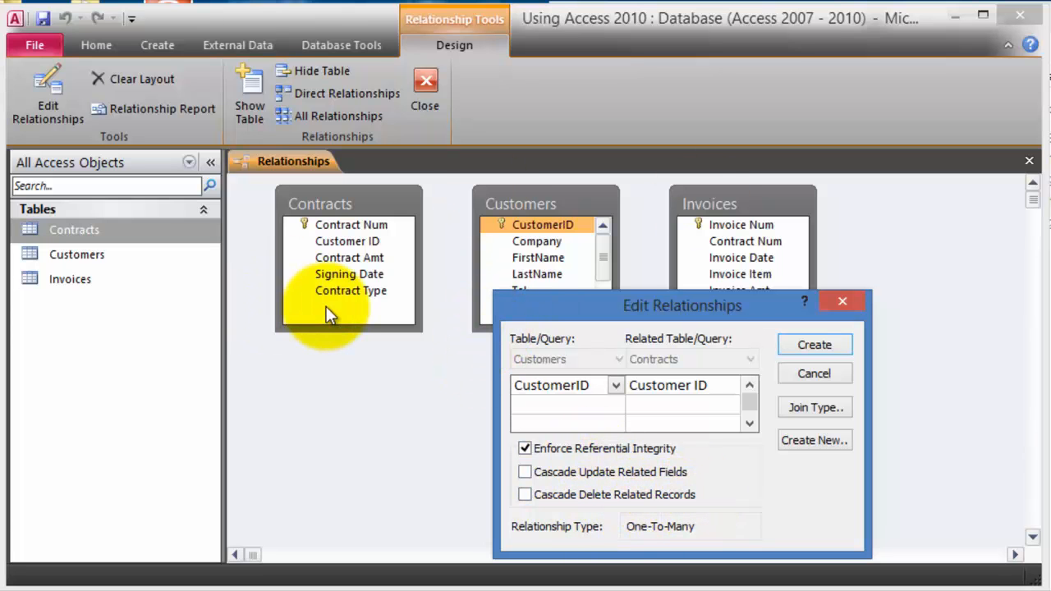
{"action": "left_click", "coordinate": [527, 449]}
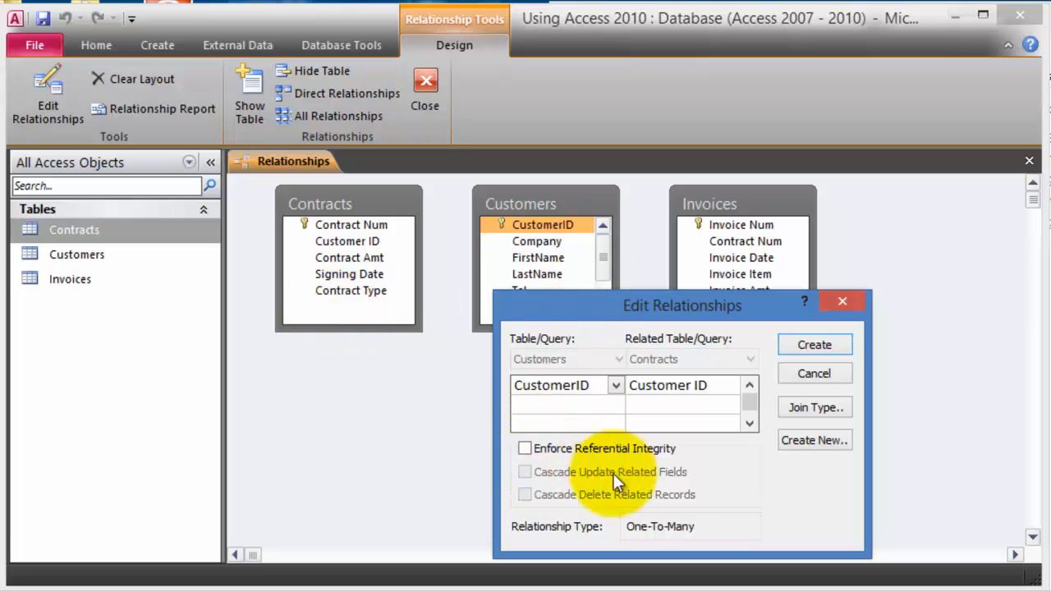
{"action": "left_click", "coordinate": [814, 344]}
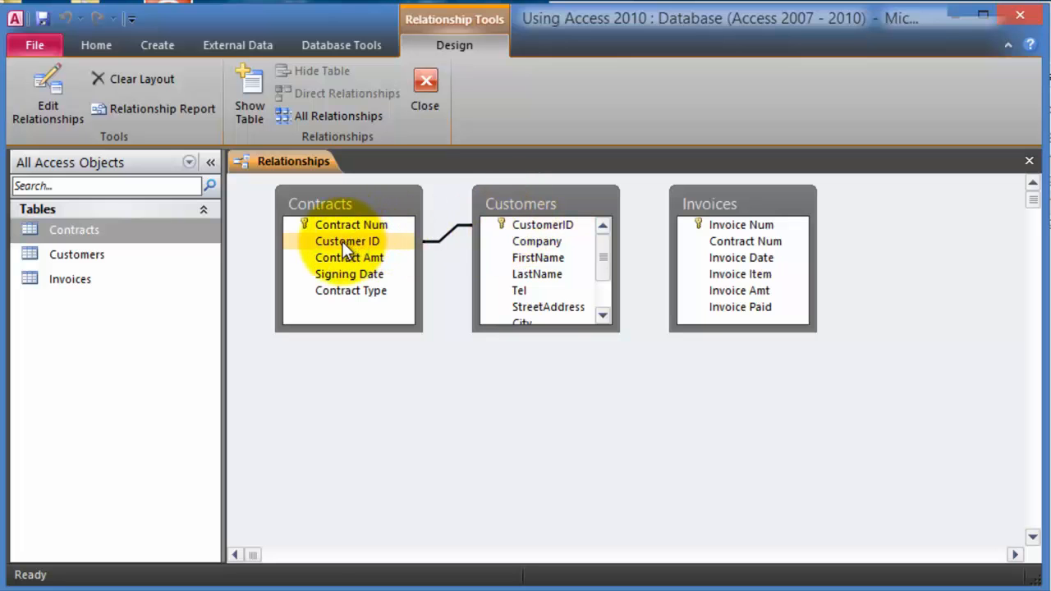
- Link Contract Num in Contracts to Contract Num in Invoices, repositioning the Invoices table
{"action": "left_click_drag", "start_coordinate": [720, 205], "coordinate": [443, 403]}
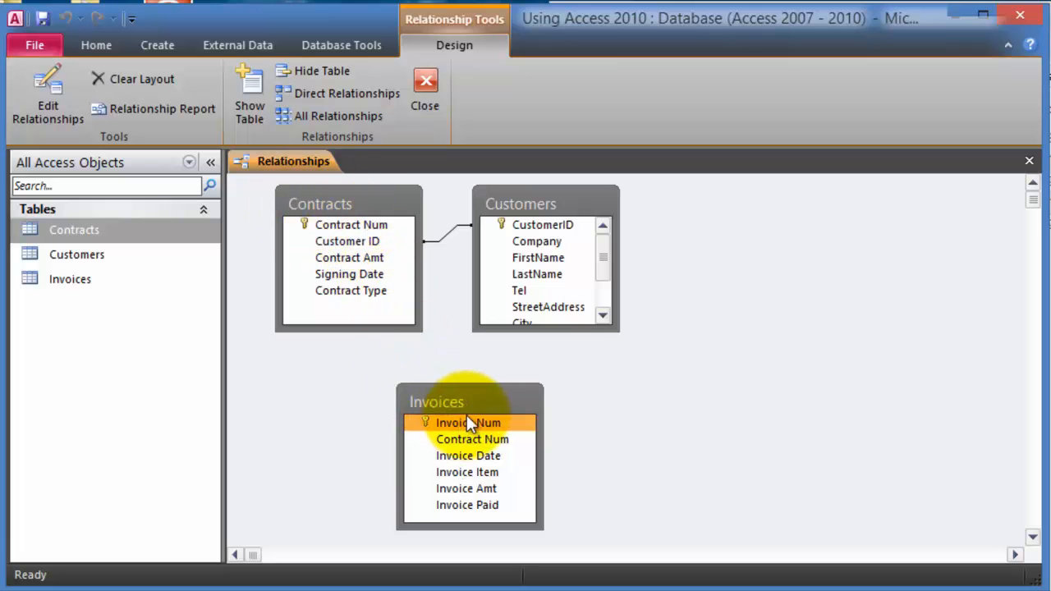
{"action": "left_click_drag", "start_coordinate": [501, 445], "coordinate": [391, 240]}
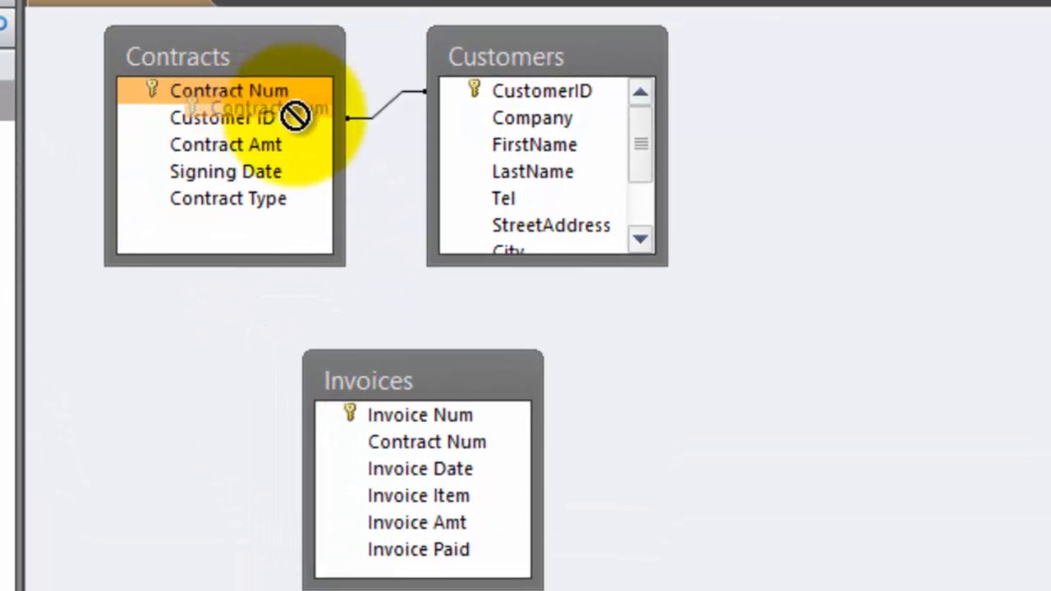
{"action": "left_click_drag", "start_coordinate": [296, 115], "coordinate": [415, 441]}
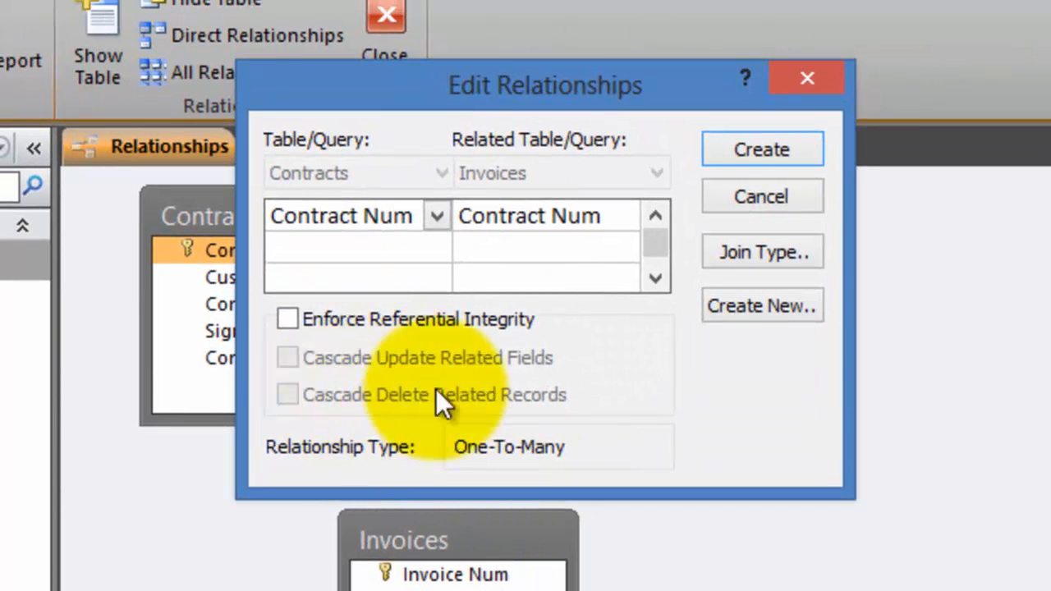
{"action": "left_click_drag", "start_coordinate": [525, 90], "coordinate": [925, 318]}
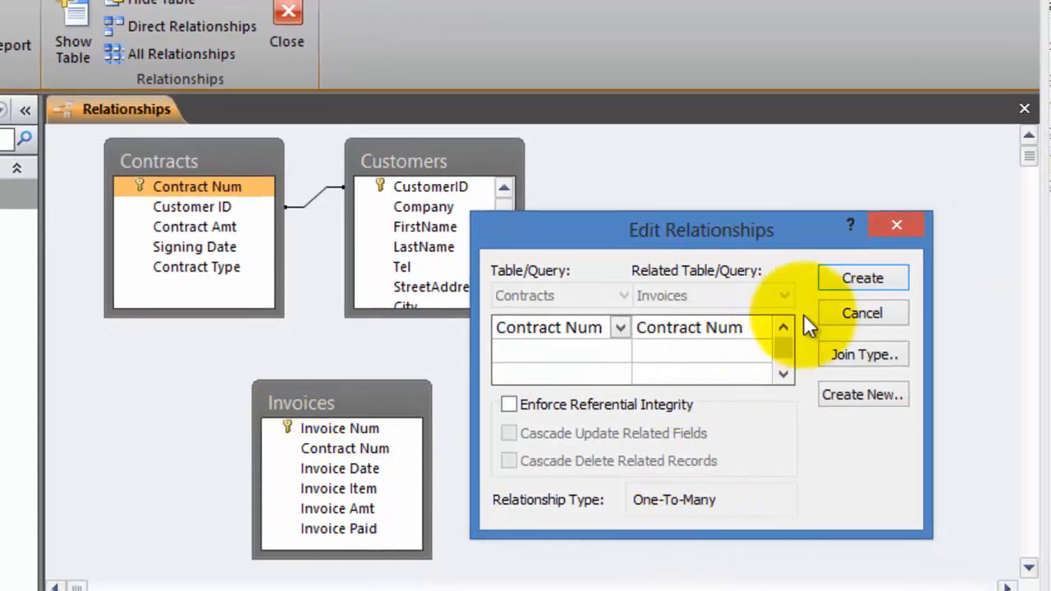
{"action": "left_click", "coordinate": [843, 277]}
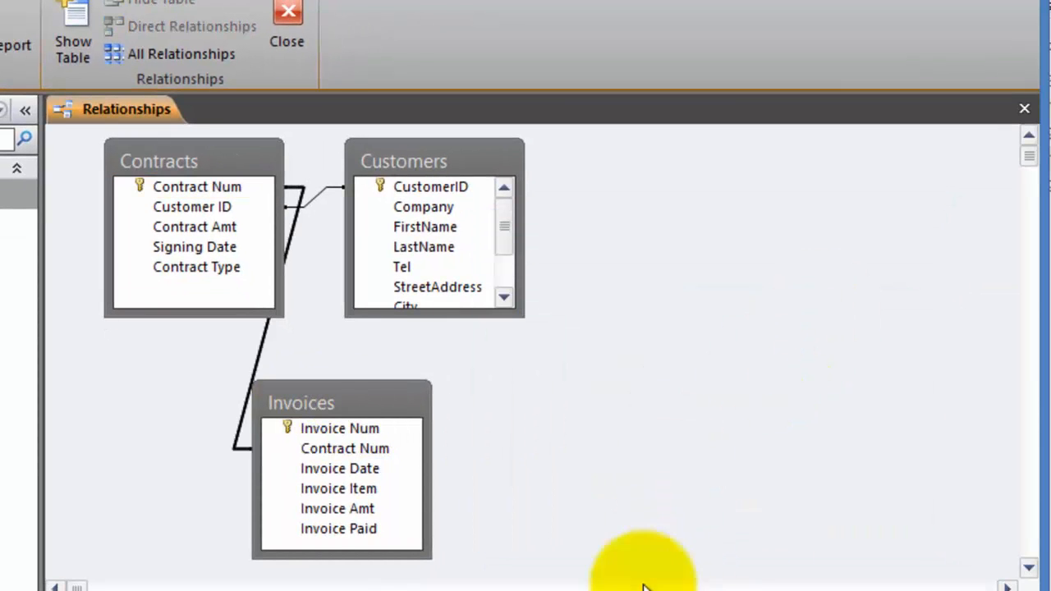
{"action": "left_click_drag", "start_coordinate": [364, 399], "coordinate": [481, 426]}
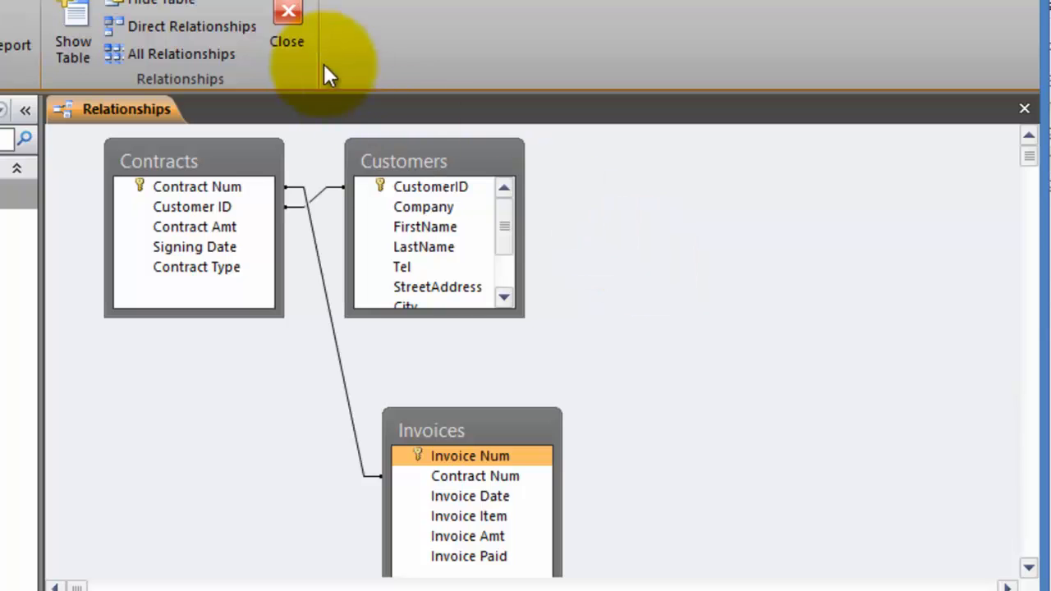
- Close the Relationships window, saving its layout, then open and close the Customers table
{"action": "left_click", "coordinate": [289, 21]}
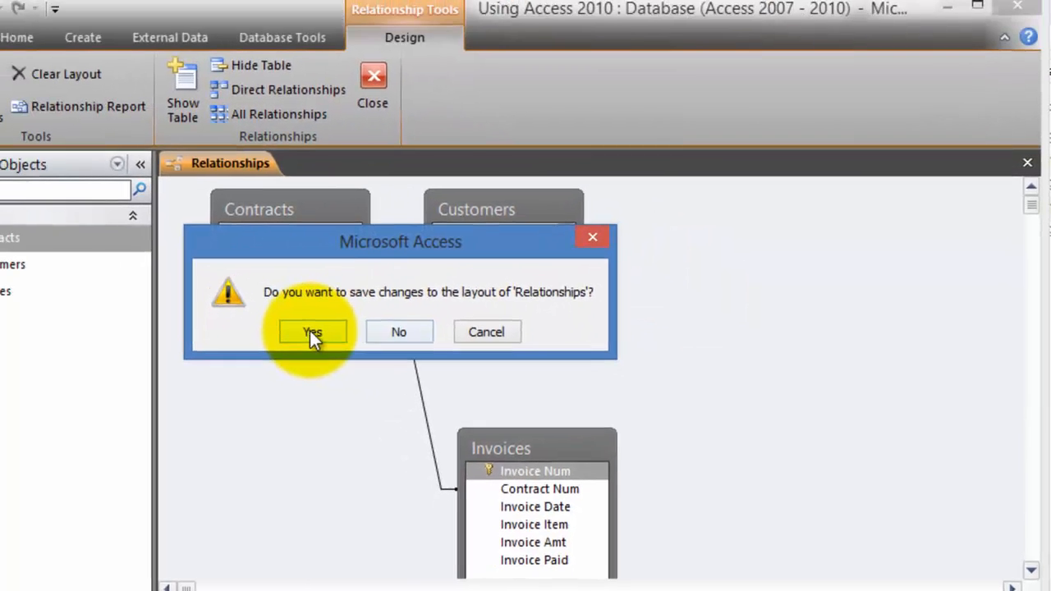
{"action": "left_click", "coordinate": [313, 332]}
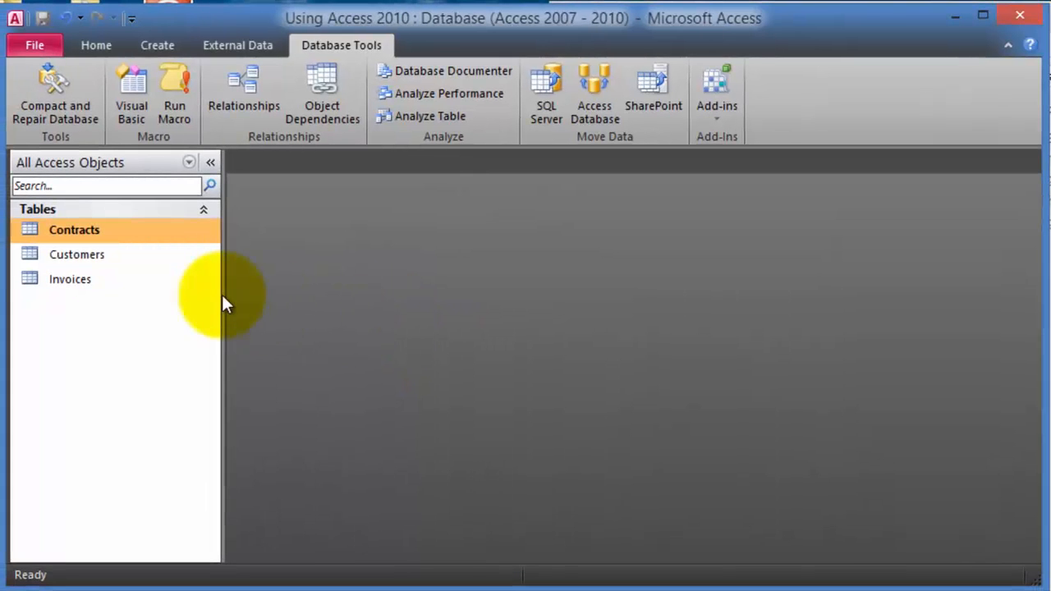
{"action": "double_click", "coordinate": [74, 256]}
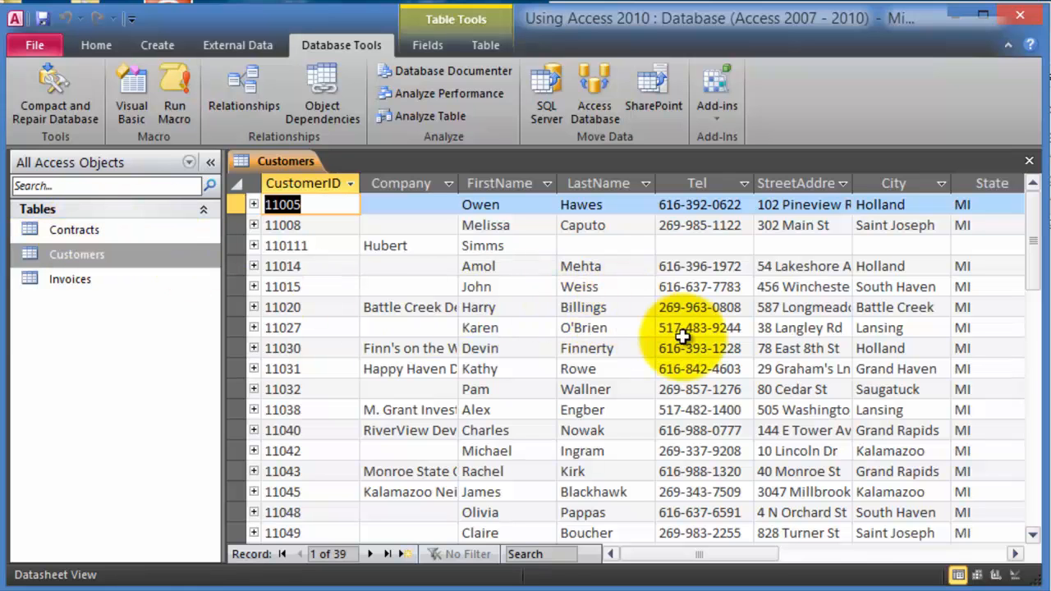
{"action": "left_click", "coordinate": [1030, 162]}
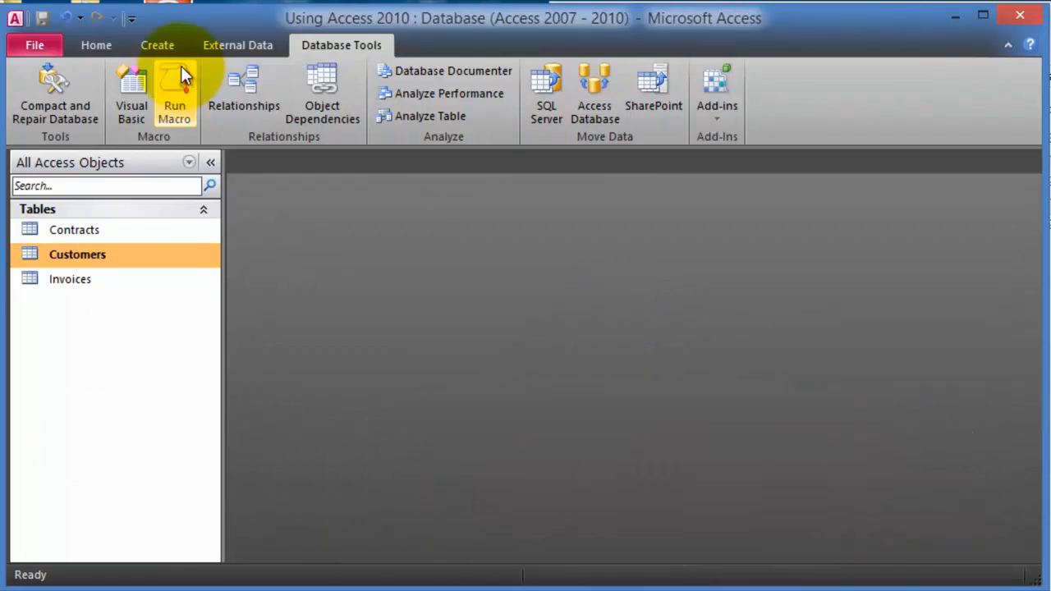
- Start a Simple Query Wizard query with FirstName, LastName and Email from Customers
{"action": "left_click", "coordinate": [168, 48]}
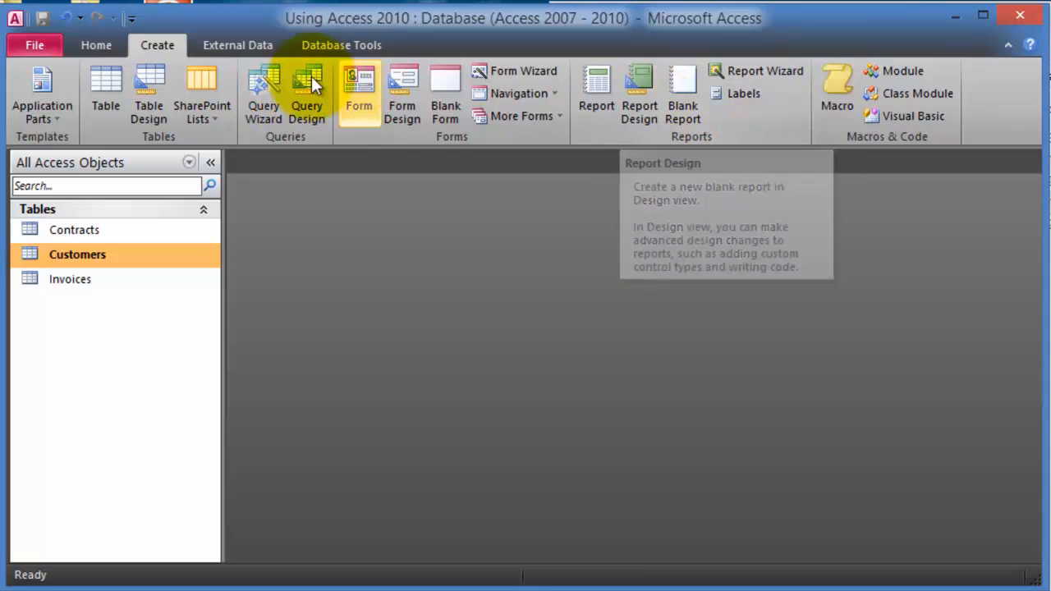
{"action": "left_click", "coordinate": [271, 112]}
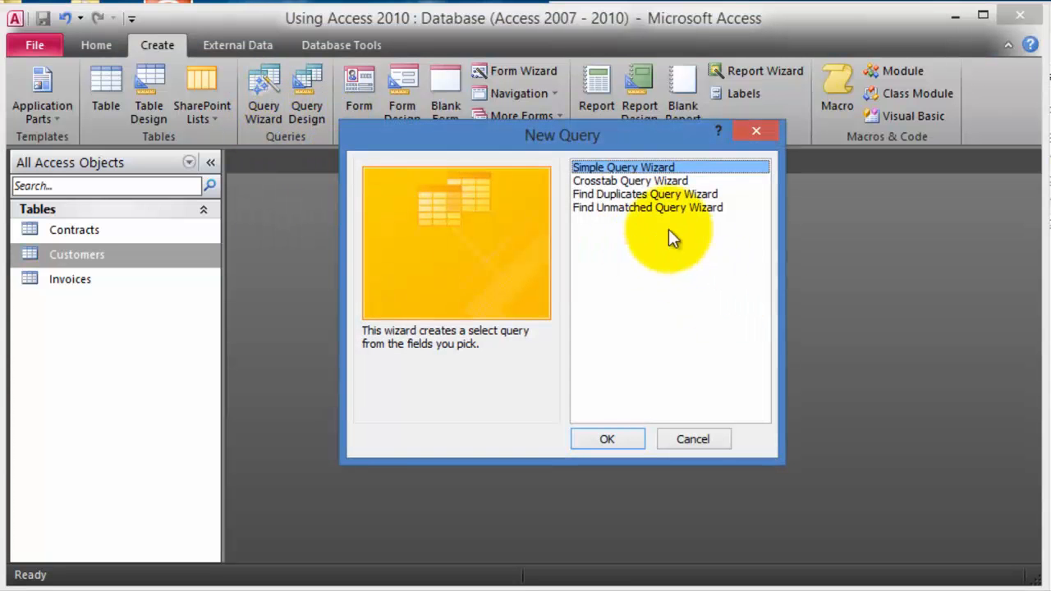
{"action": "left_click", "coordinate": [621, 442]}
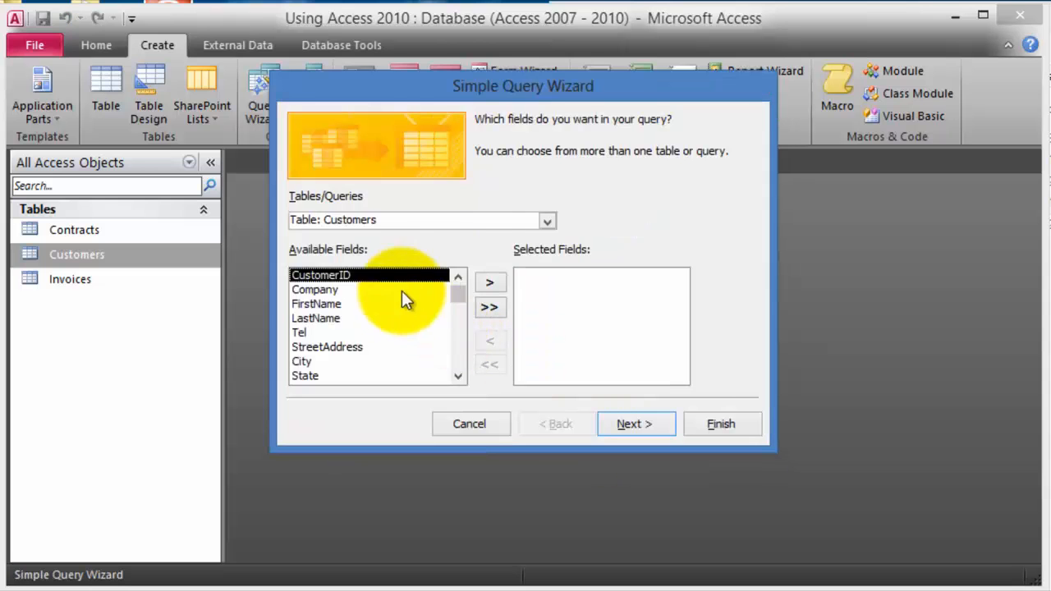
{"action": "left_click", "coordinate": [335, 305]}
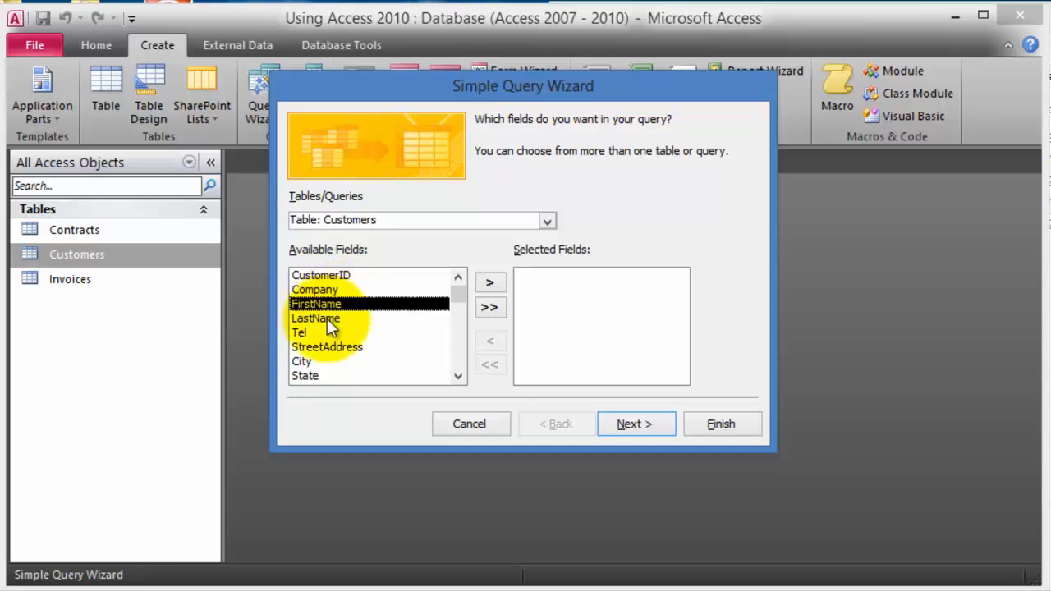
{"action": "left_click", "coordinate": [500, 283]}
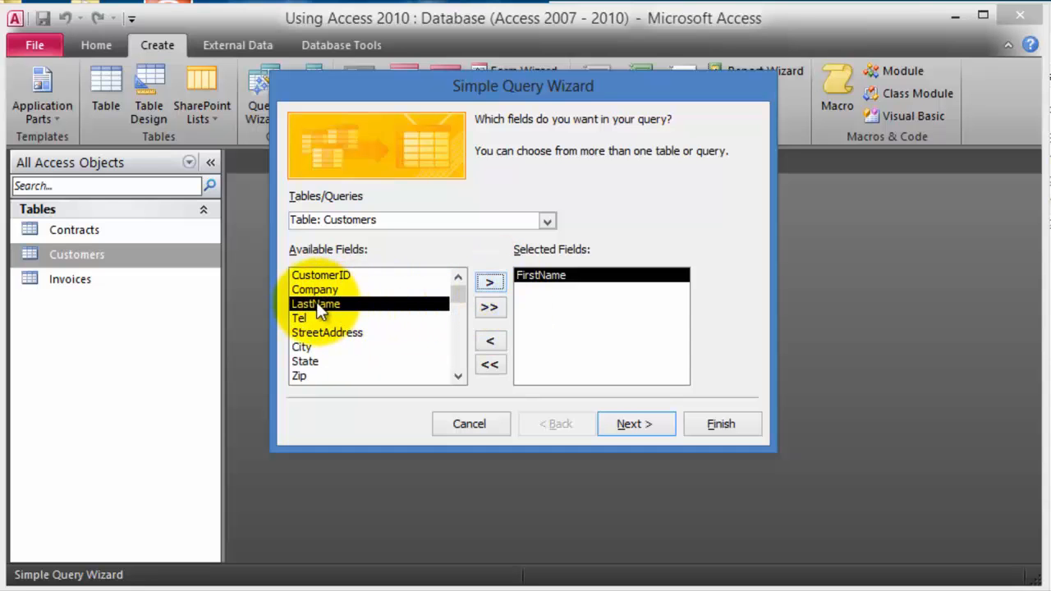
{"action": "left_click", "coordinate": [494, 283]}
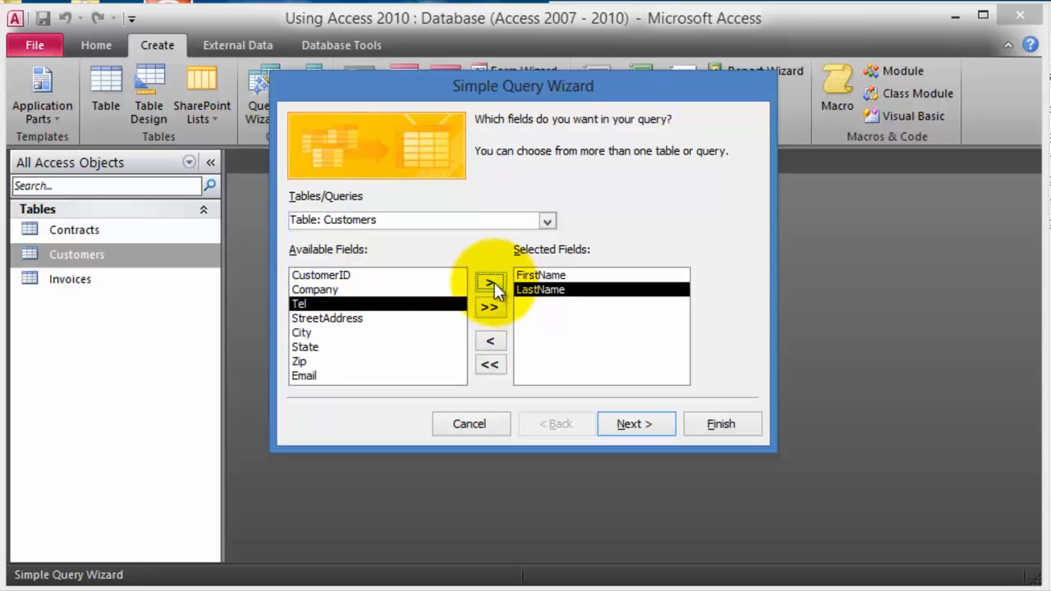
{"action": "left_click", "coordinate": [311, 376]}
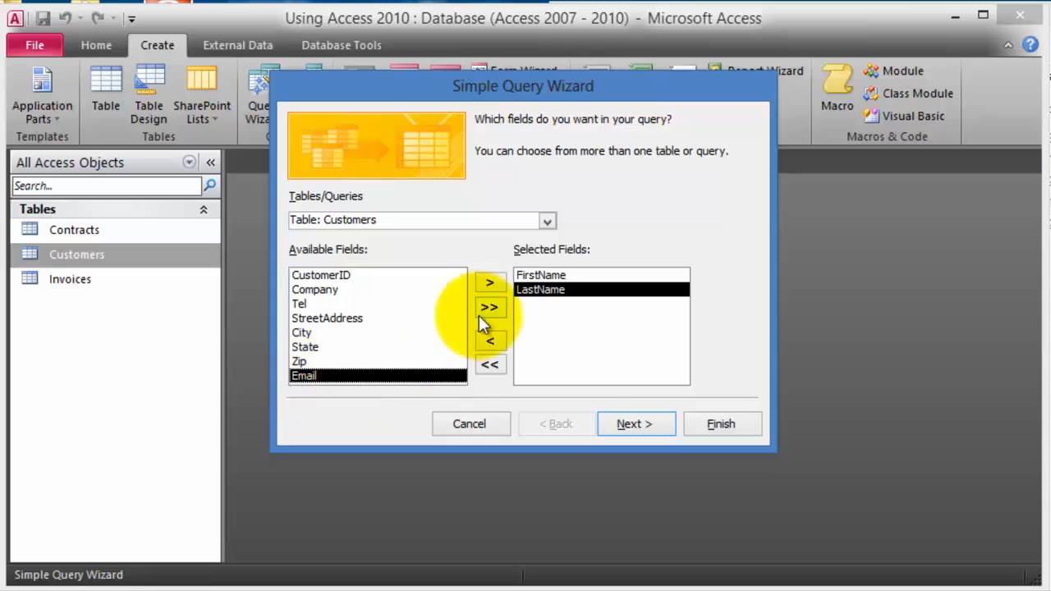
{"action": "left_click", "coordinate": [495, 283]}
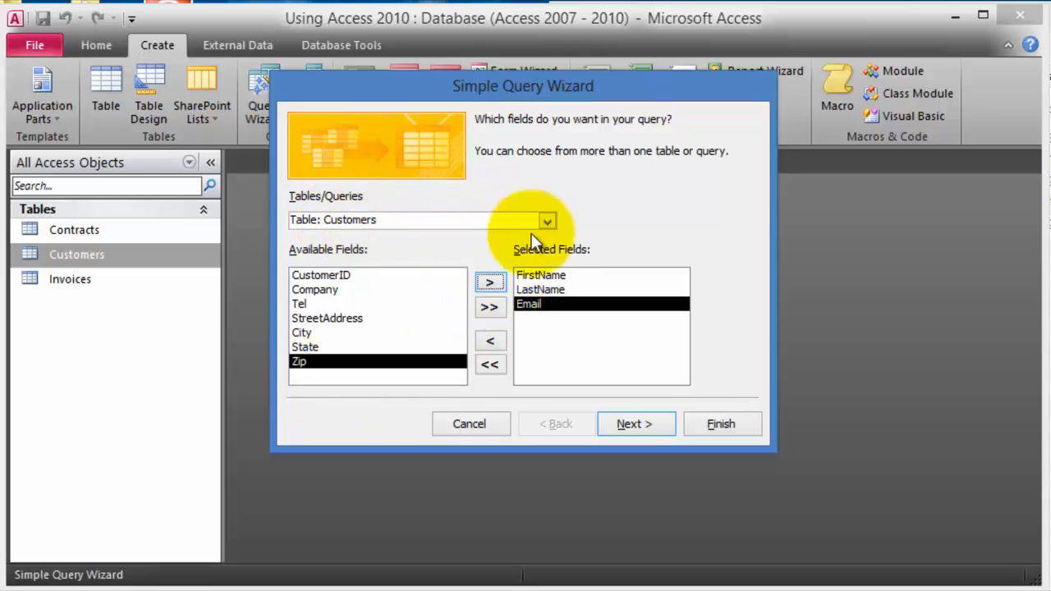
- Add Contract Num, Contract Amt and Contract Type from the Contracts table
{"action": "left_click", "coordinate": [548, 220]}
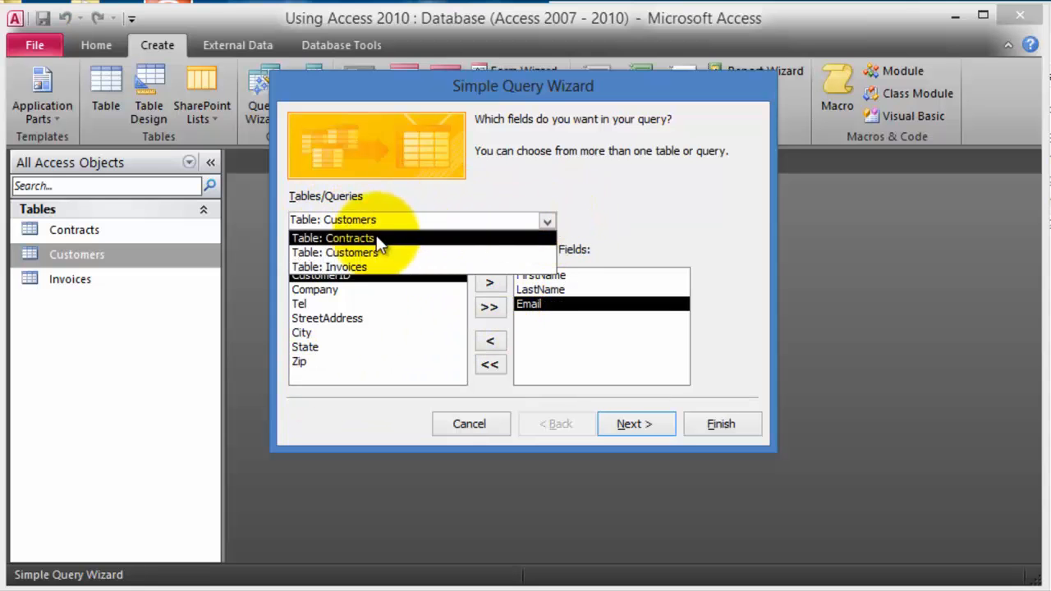
{"action": "left_click", "coordinate": [373, 239]}
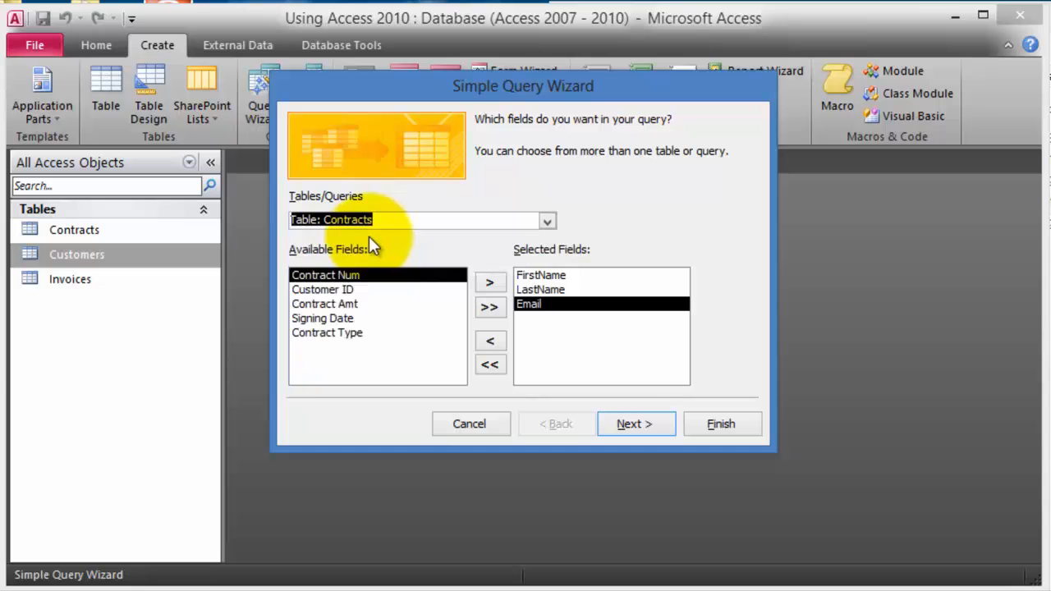
{"action": "left_click", "coordinate": [489, 284]}
{"action": "double_click", "coordinate": [362, 289]}
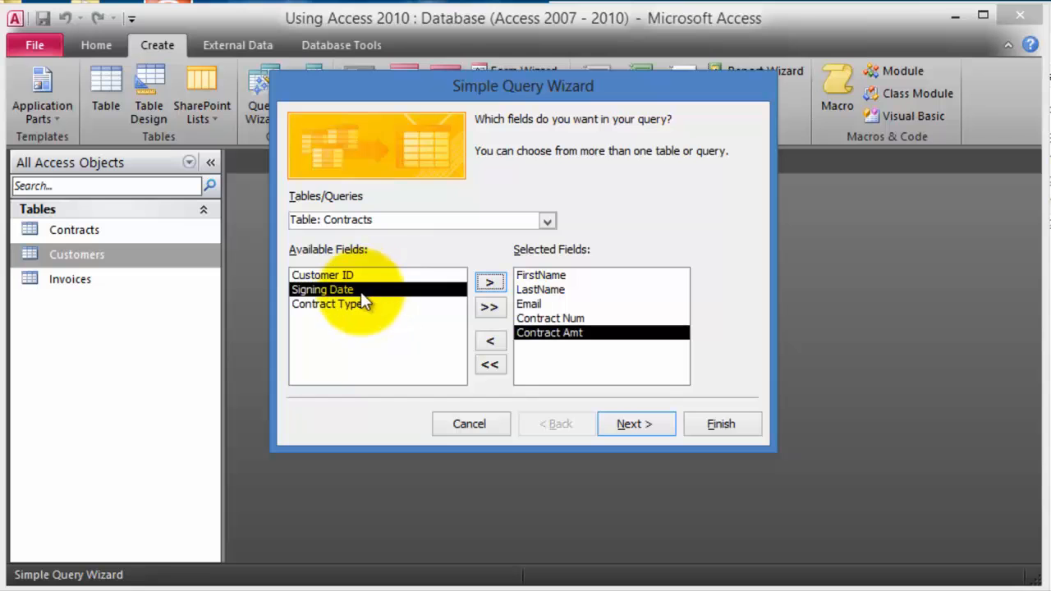
{"action": "left_click", "coordinate": [352, 304]}
{"action": "left_click", "coordinate": [490, 283]}
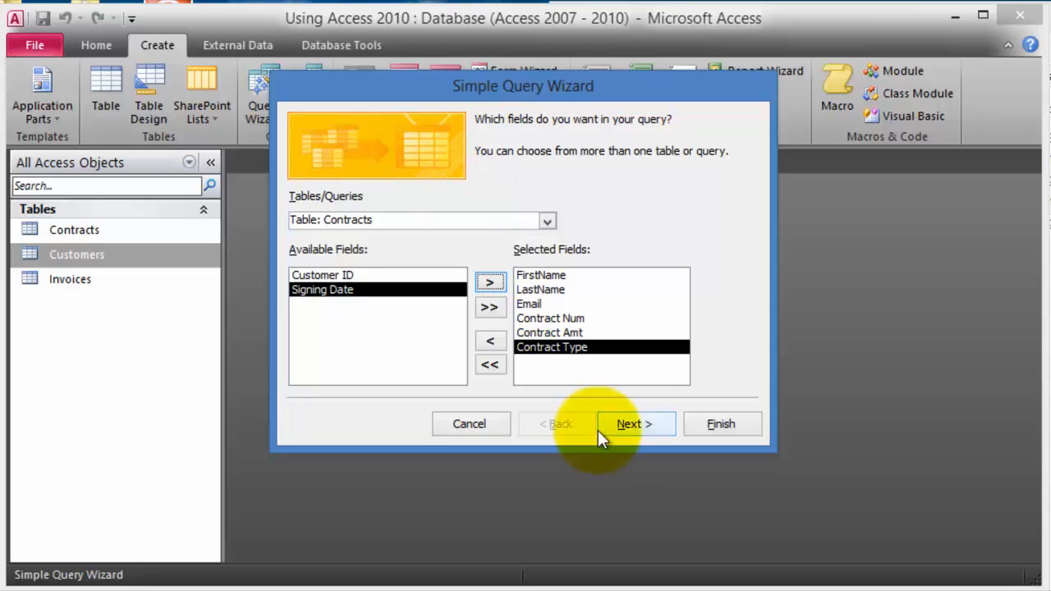
- Keep it a detail query titled 'Customers with contracts' and finish
{"action": "left_click", "coordinate": [631, 423]}
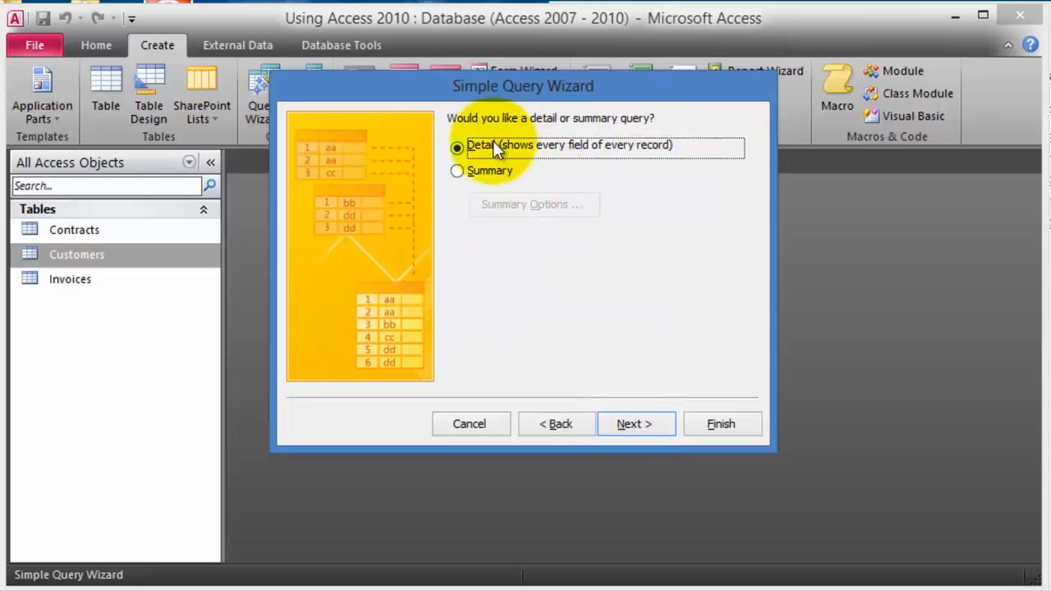
{"action": "left_click", "coordinate": [647, 427]}
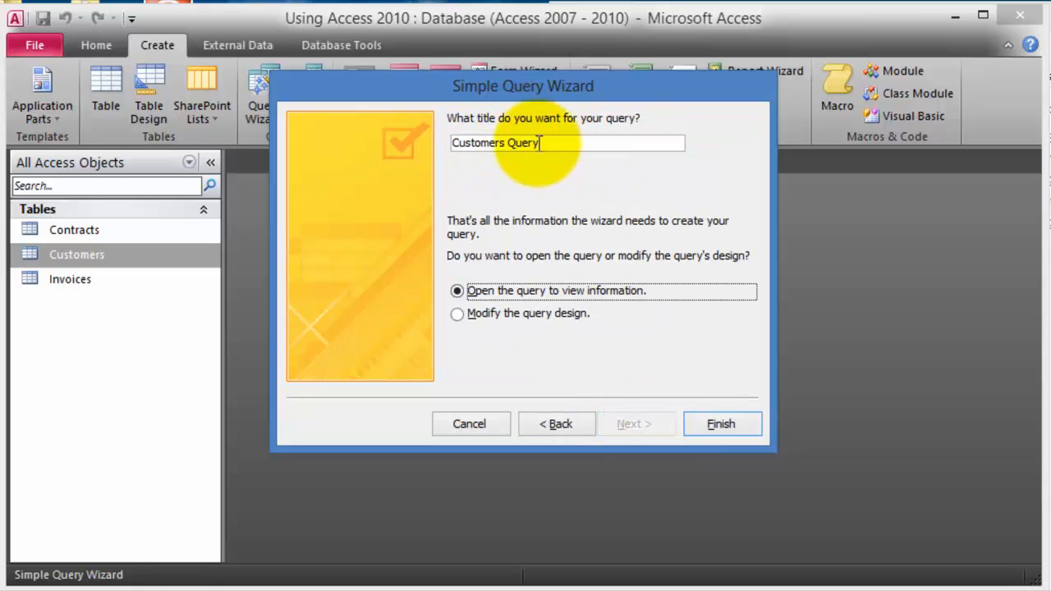
{"action": "left_click", "coordinate": [556, 142]}
{"action": "key", "text": "BackSpace"}
{"action": "key", "text": "BackSpace"}
{"action": "key", "text": "BackSpace"}
{"action": "key", "text": "BackSpace"}
{"action": "key", "text": "BackSpace"}
{"action": "type", "text": "with contracts"}
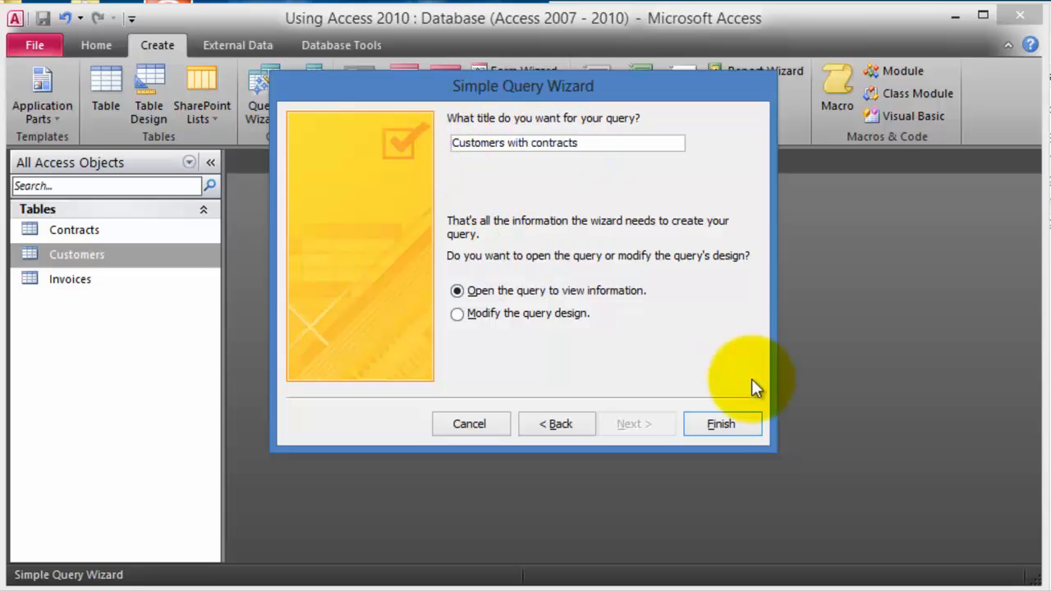
{"action": "left_click", "coordinate": [714, 423]}
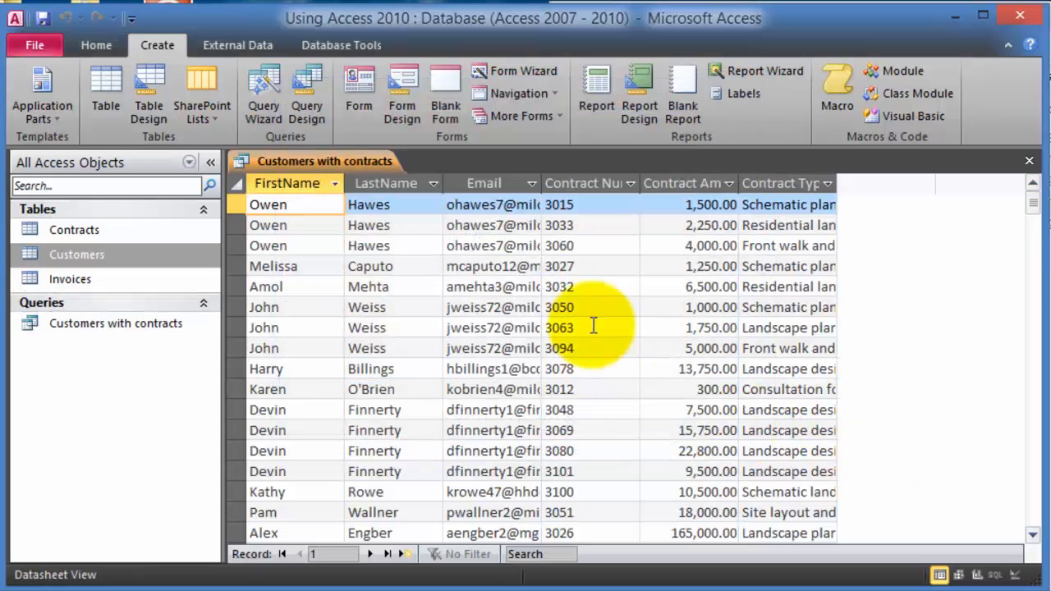
- Widen the Email column until full addresses show, then select the query in the Navigation Pane
{"action": "left_click_drag", "start_coordinate": [542, 182], "coordinate": [672, 194]}
{"action": "left_click_drag", "start_coordinate": [974, 186], "coordinate": [1024, 188]}
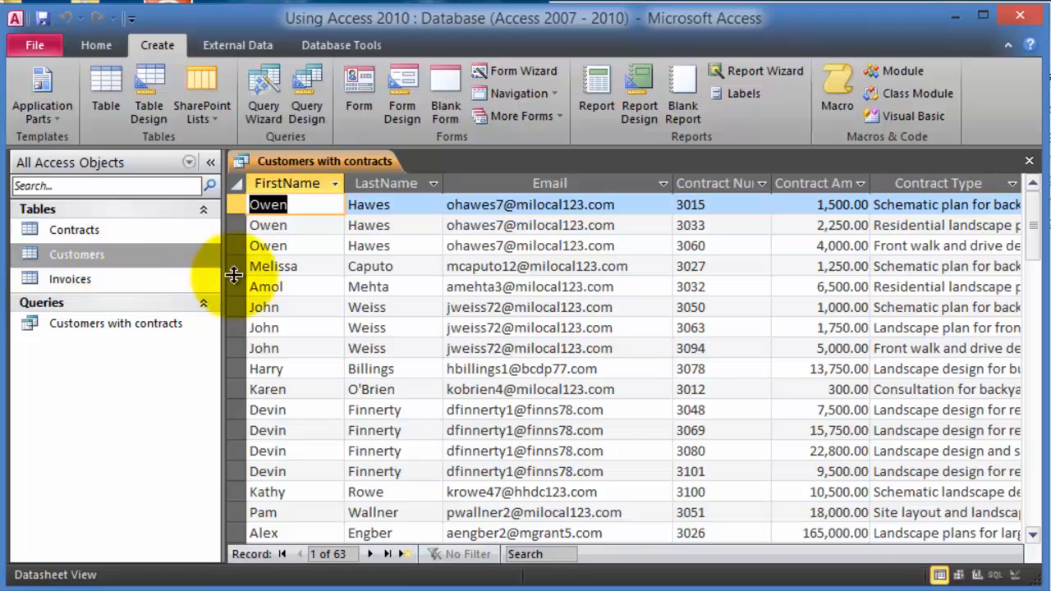
{"action": "left_click", "coordinate": [125, 325]}
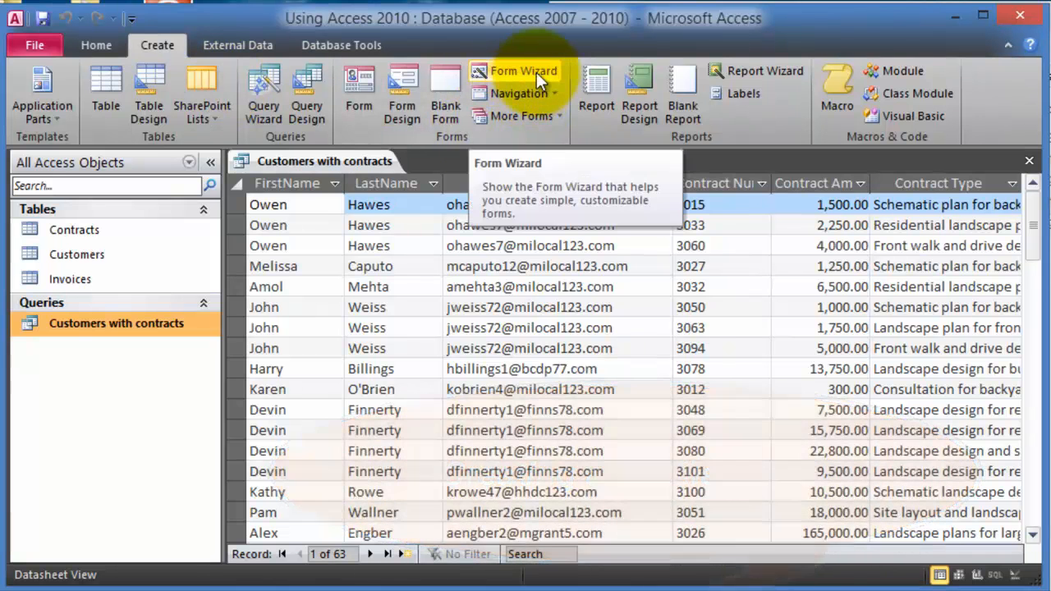
- In the Form Wizard, add all Customers fields and all Invoices fields
{"action": "left_click", "coordinate": [537, 73]}
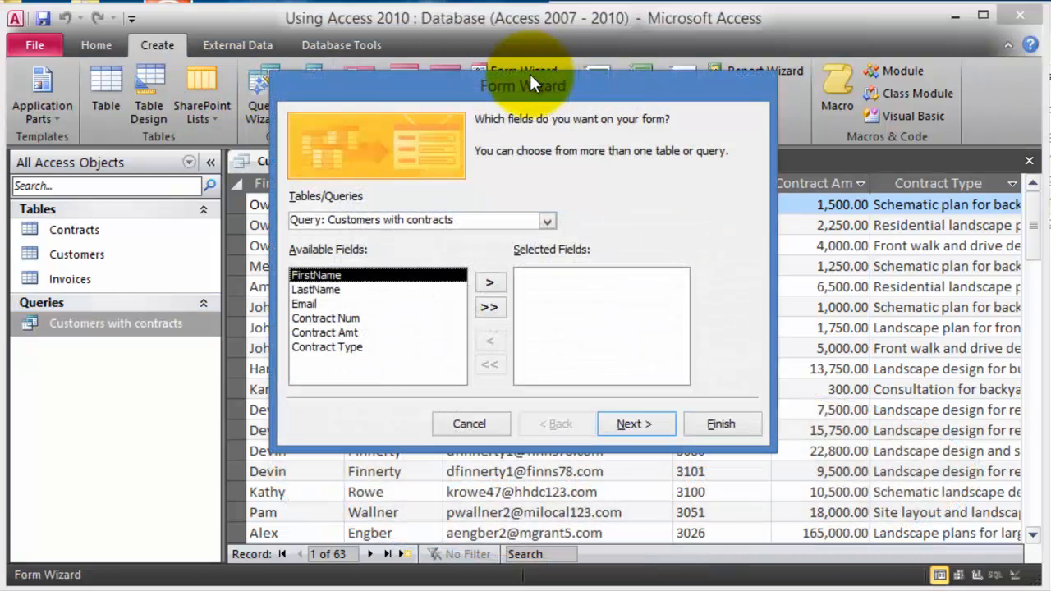
{"action": "left_click", "coordinate": [464, 220]}
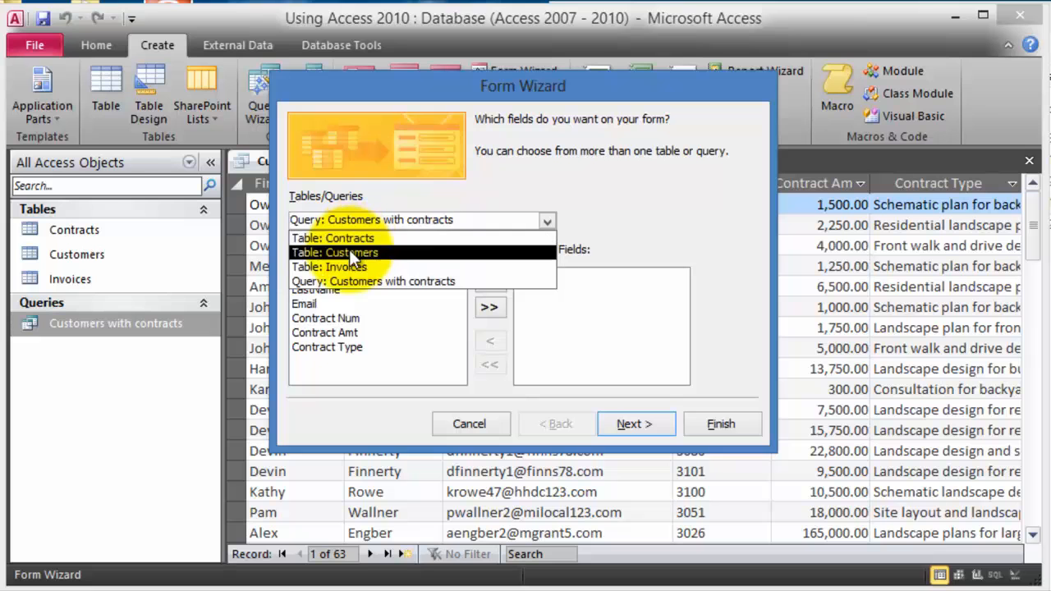
{"action": "left_click", "coordinate": [354, 252]}
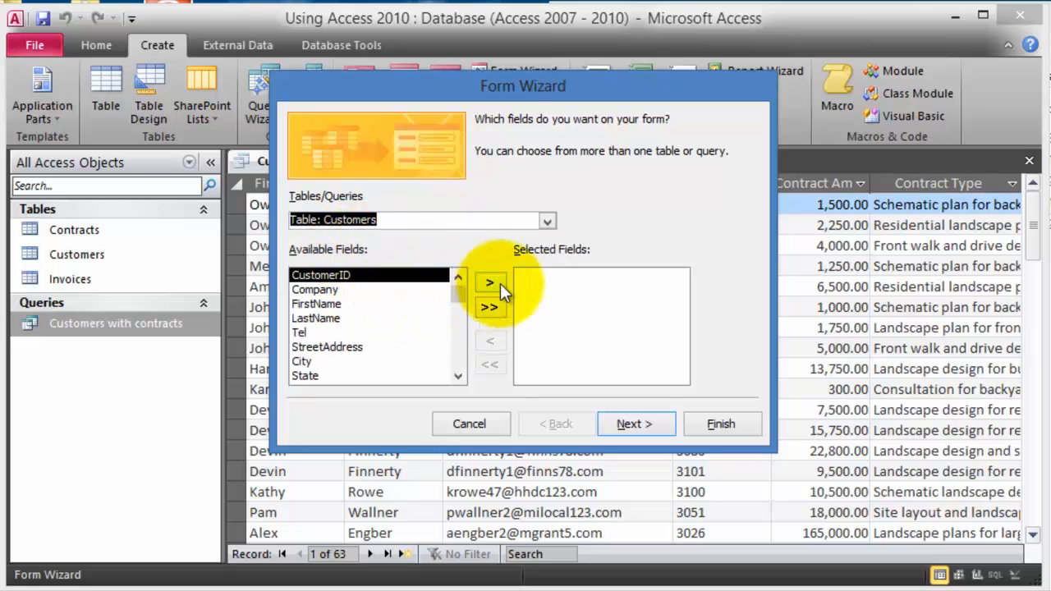
{"action": "left_click", "coordinate": [490, 308]}
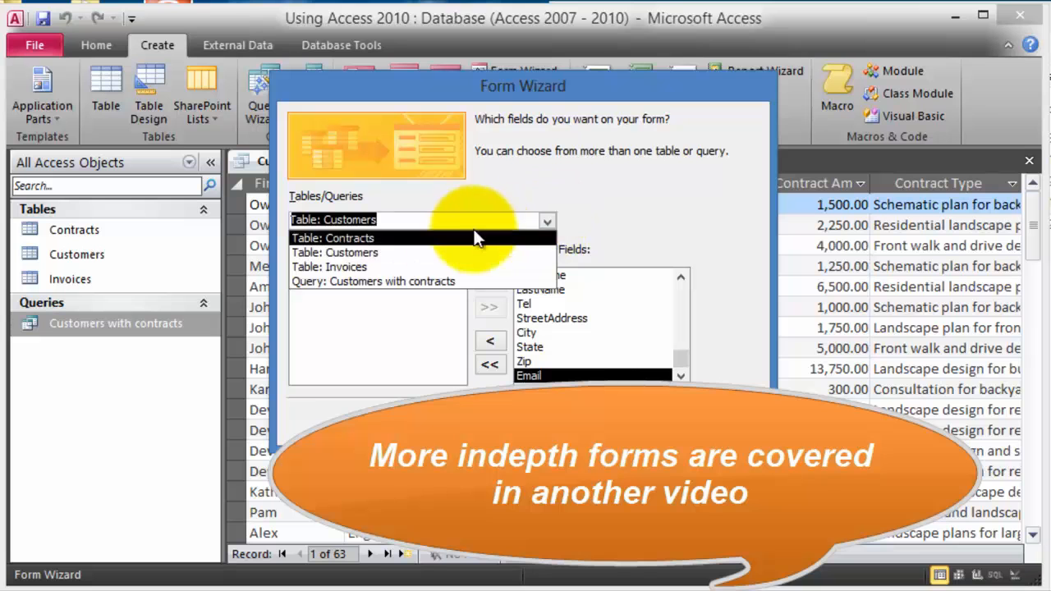
{"action": "left_click", "coordinate": [355, 268]}
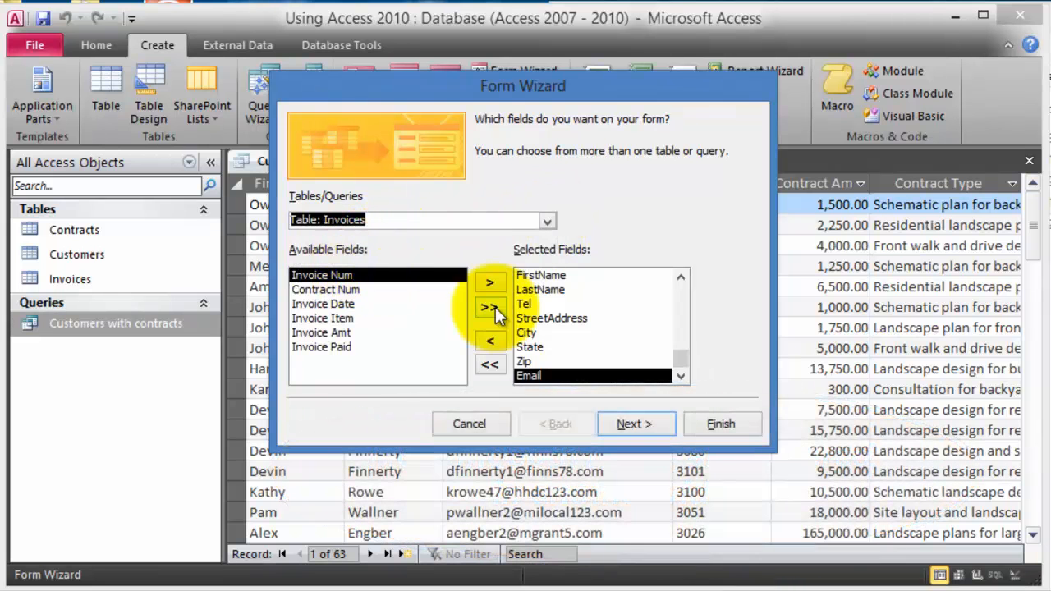
{"action": "left_click", "coordinate": [490, 284]}
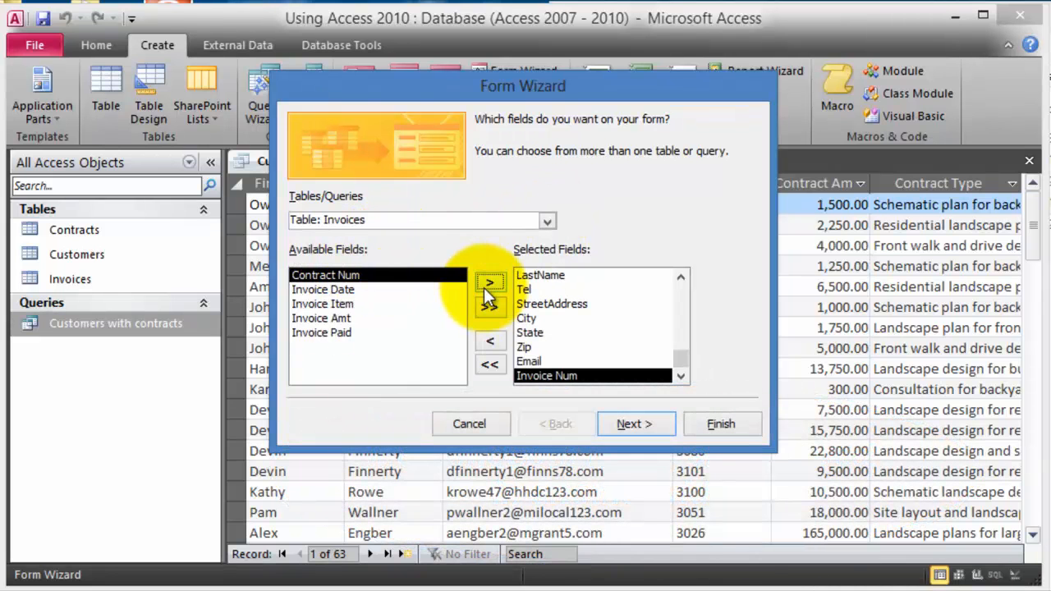
{"action": "left_click", "coordinate": [352, 289]}
{"action": "left_click", "coordinate": [488, 283]}
{"action": "left_click", "coordinate": [488, 283]}
{"action": "left_click", "coordinate": [488, 283]}
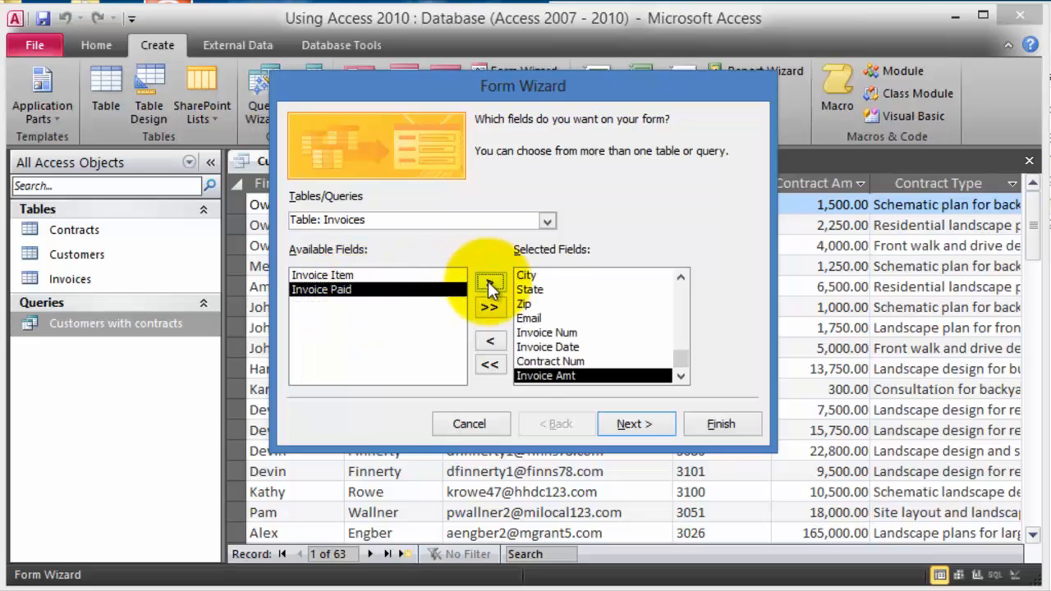
{"action": "left_click", "coordinate": [488, 284]}
- Keep the by-Customers form-with-subform layout, finish the wizard, and close the new form
{"action": "left_click", "coordinate": [637, 419]}
{"action": "left_click", "coordinate": [639, 420]}
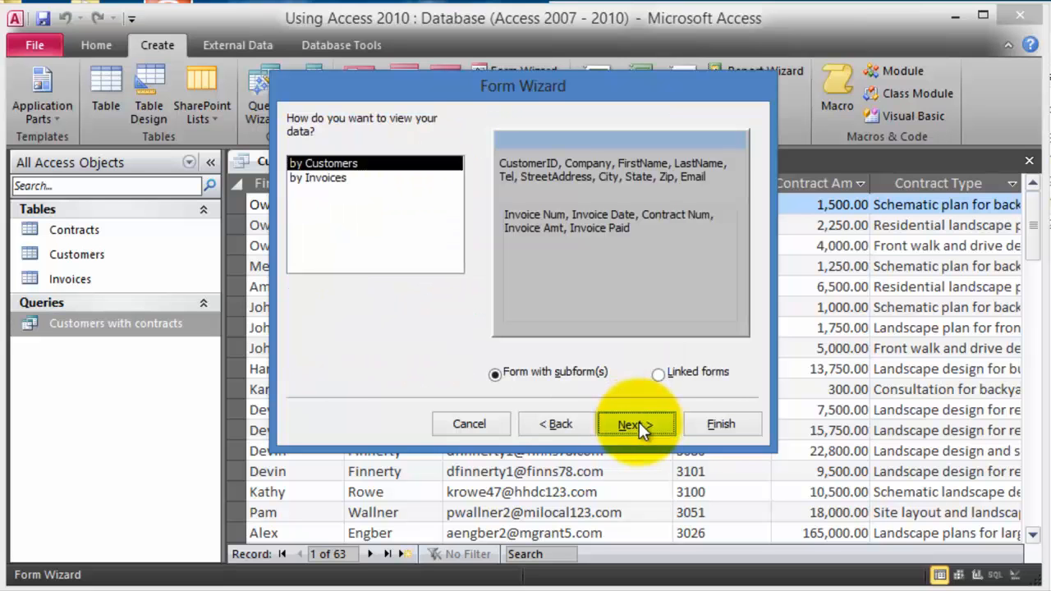
{"action": "left_click", "coordinate": [640, 423]}
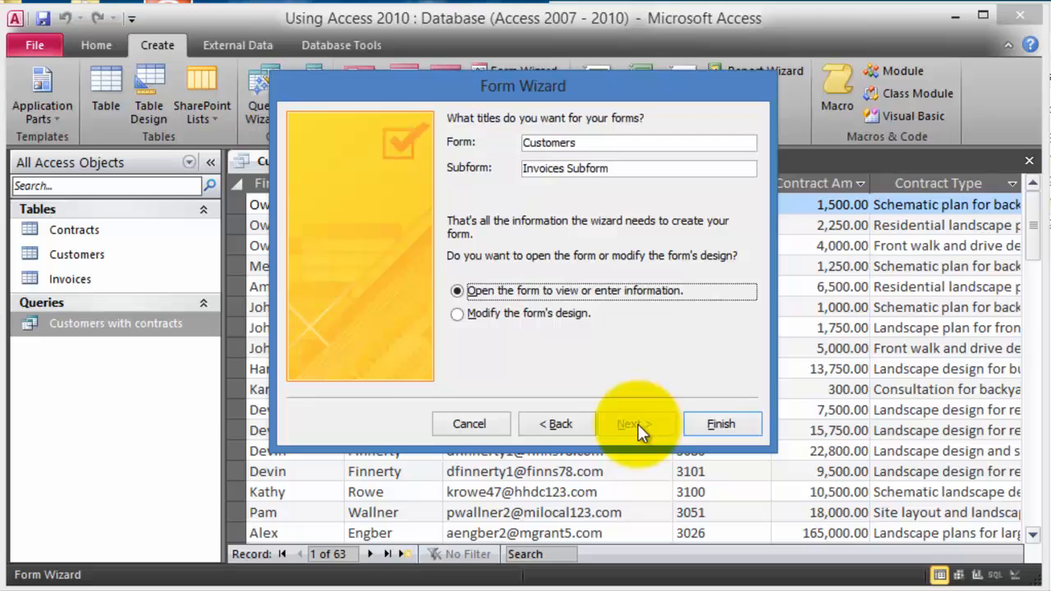
{"action": "left_click", "coordinate": [714, 424]}
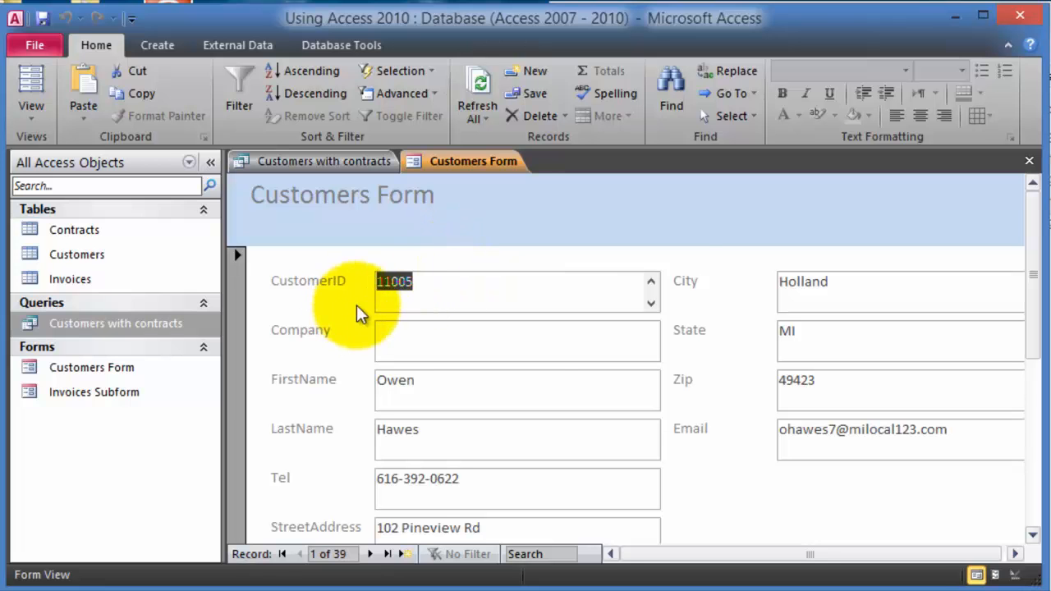
{"action": "left_click", "coordinate": [1026, 163]}
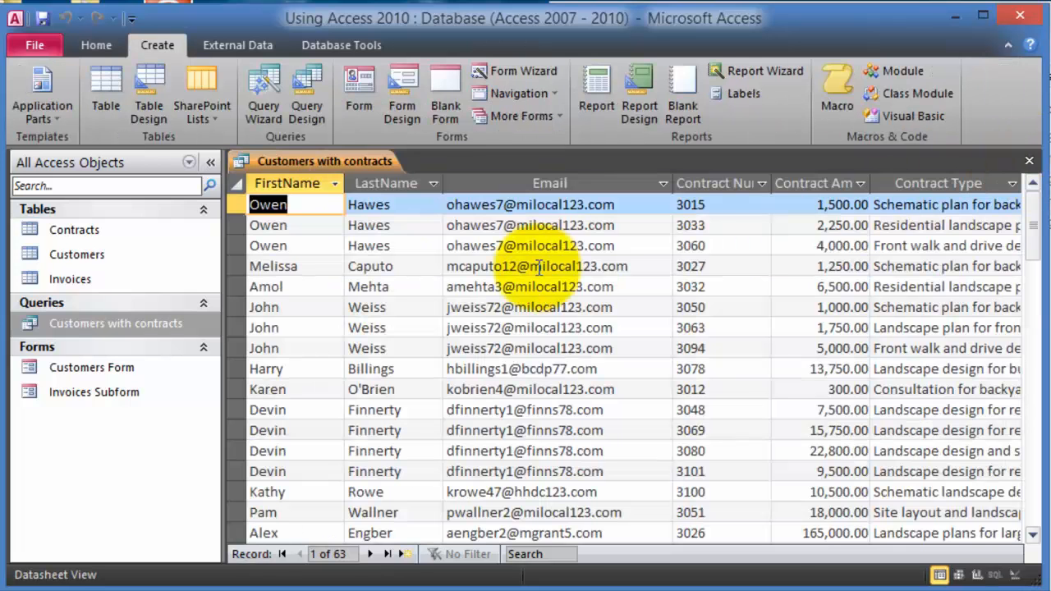
- Close the Customers with contracts query, saving its layout changes
{"action": "left_click", "coordinate": [1029, 161]}
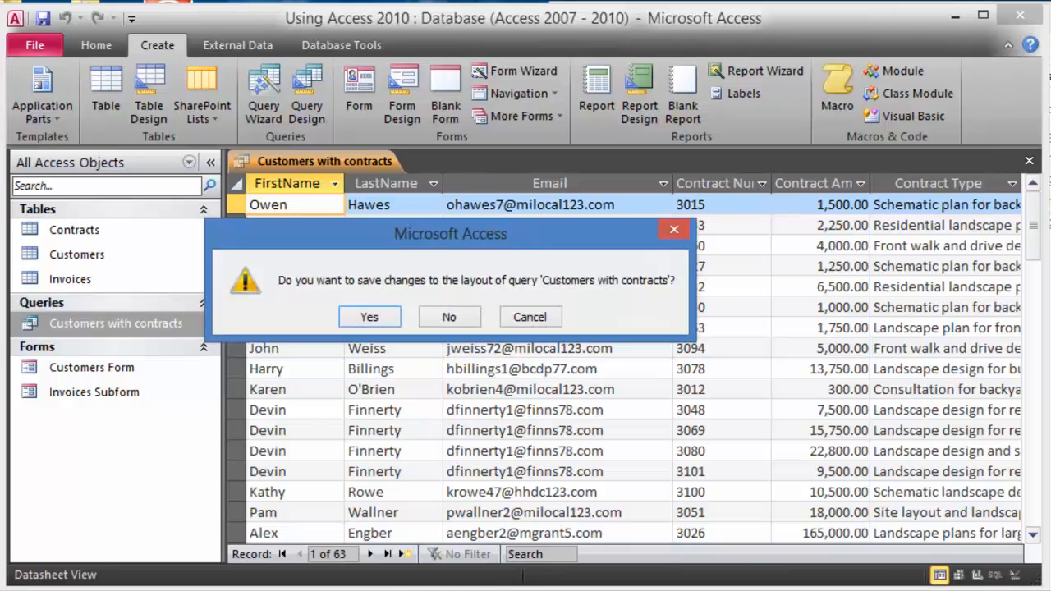
{"action": "left_click", "coordinate": [387, 318]}
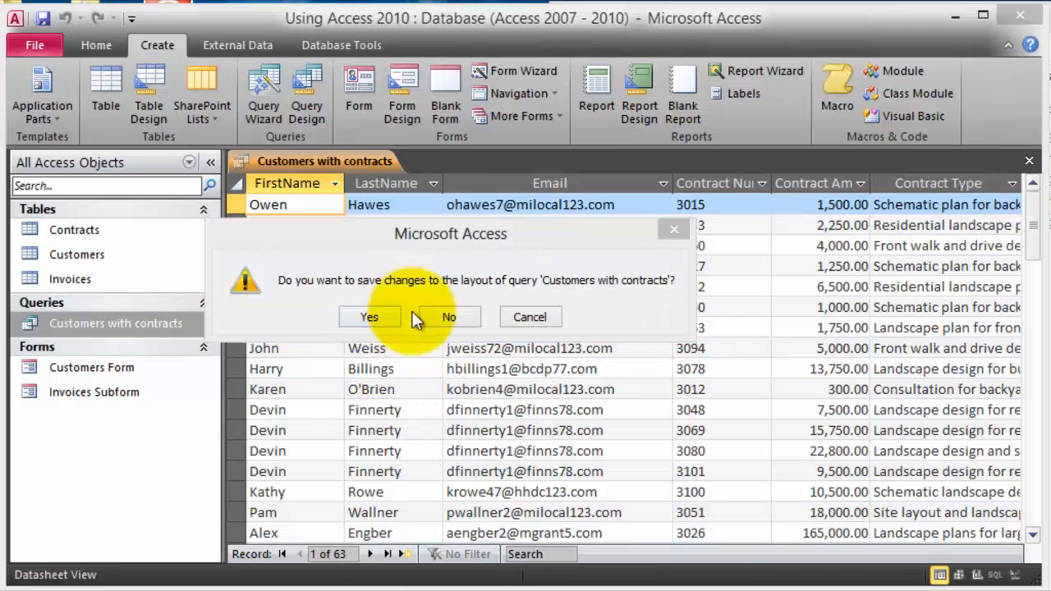
{"action": "left_click", "coordinate": [369, 319]}
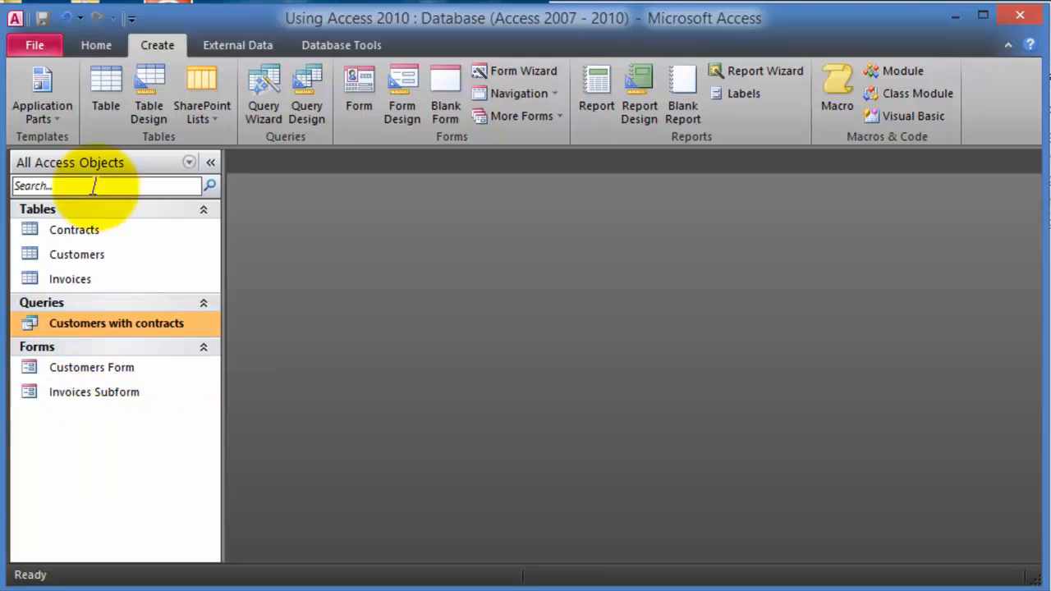
- Open the Customers Form and look over the first customer with its Invoices subform
{"action": "double_click", "coordinate": [92, 369]}
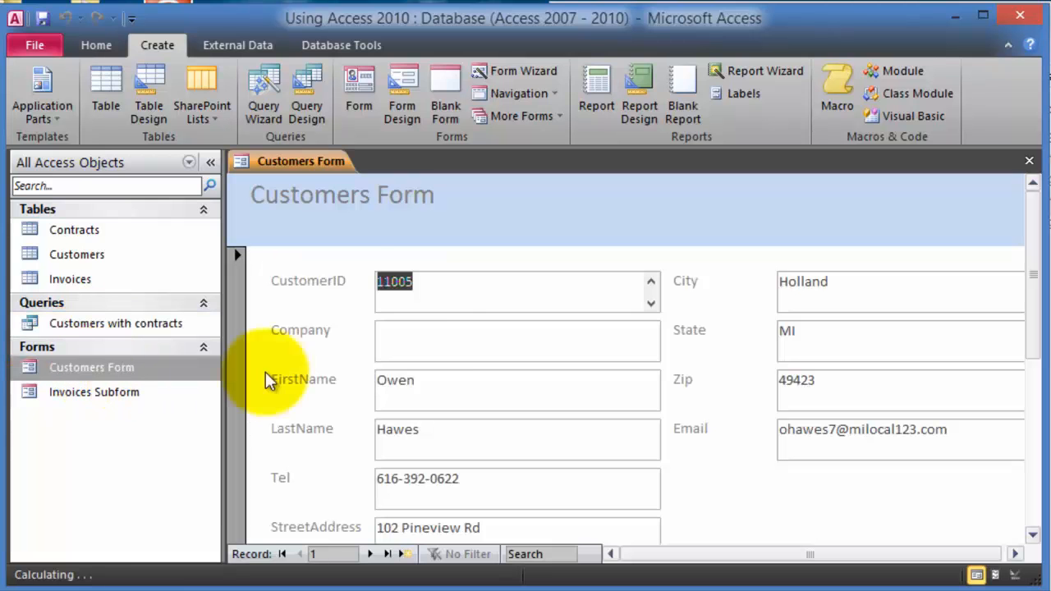
{"action": "scroll", "coordinate": [320, 312], "scroll_direction": "down", "scroll_amount": 2}
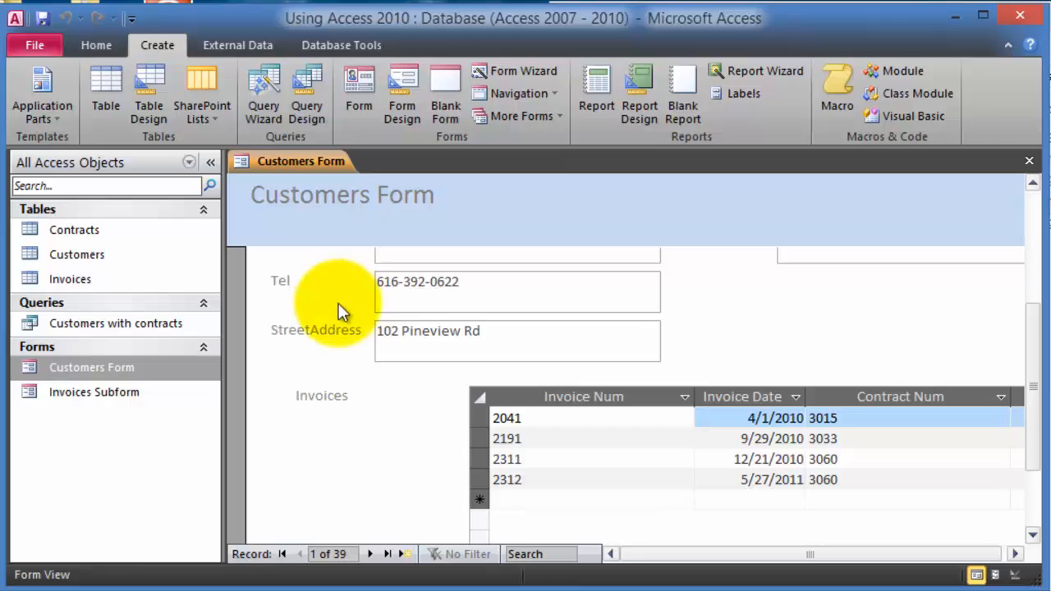
{"action": "scroll", "coordinate": [339, 303], "scroll_direction": "down", "scroll_amount": 1}
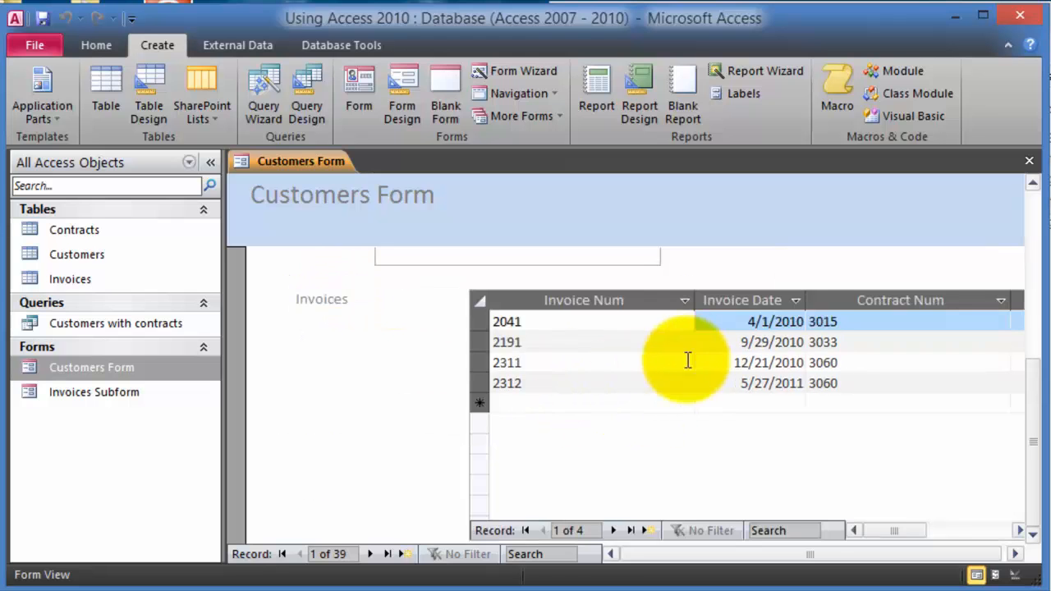
{"action": "scroll", "coordinate": [575, 359], "scroll_direction": "up", "scroll_amount": 3}
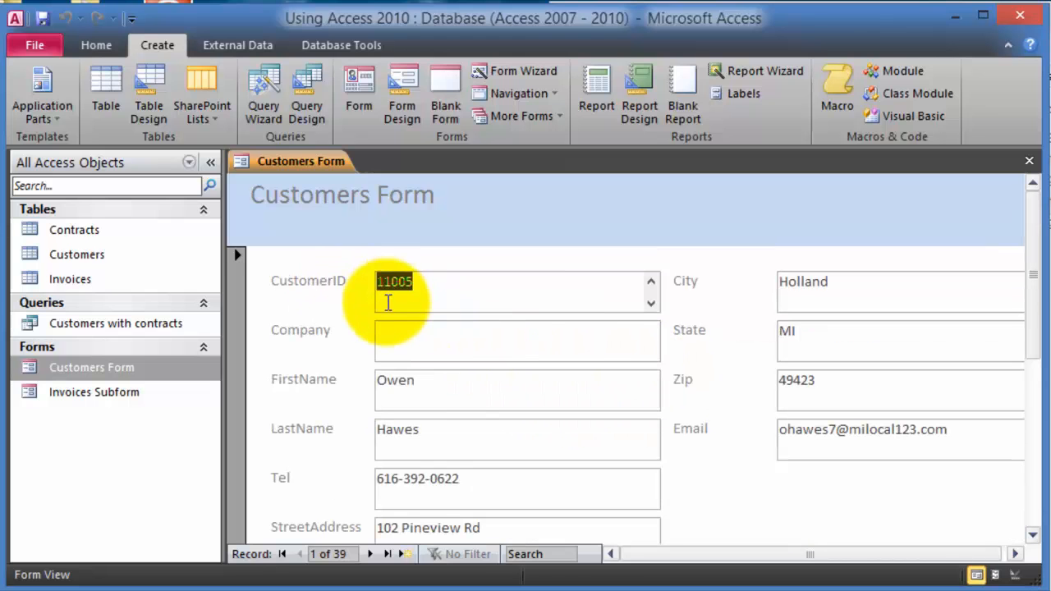
{"action": "left_click", "coordinate": [438, 385]}
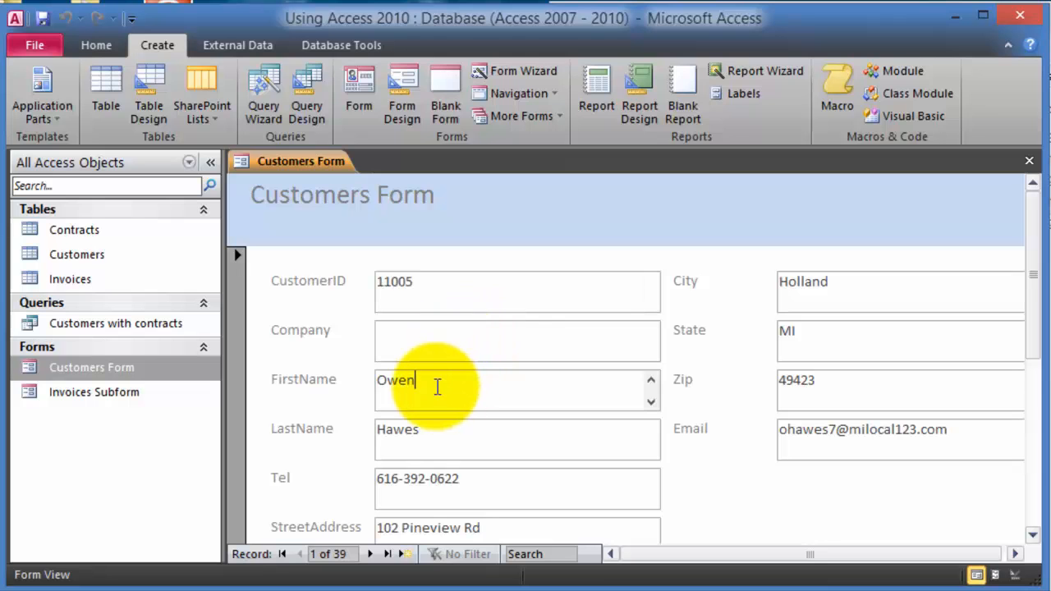
{"action": "scroll", "coordinate": [512, 434], "scroll_direction": "down", "scroll_amount": 1}
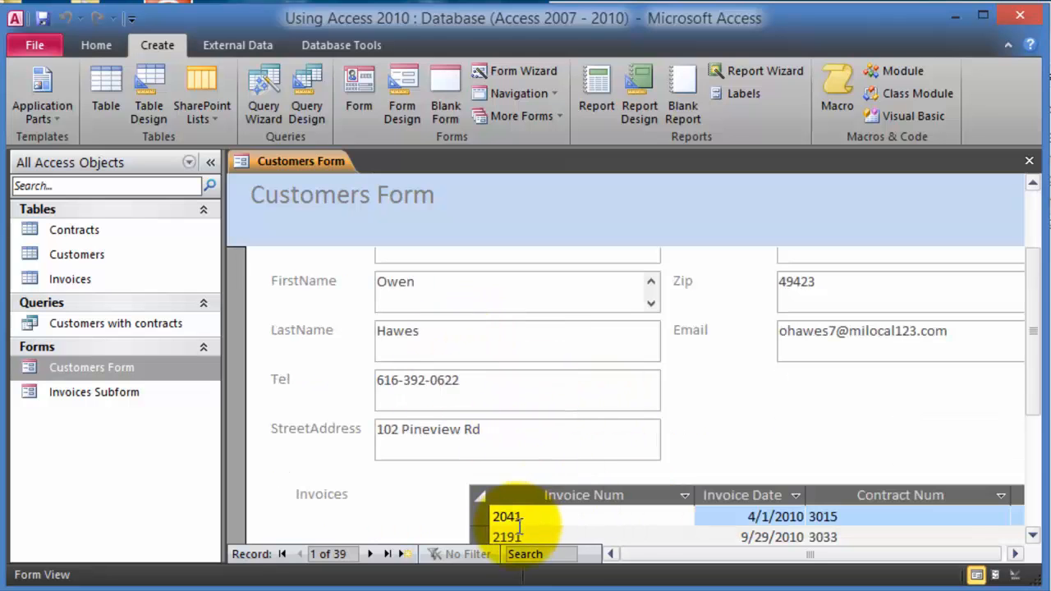
{"action": "scroll", "coordinate": [519, 526], "scroll_direction": "down", "scroll_amount": 2}
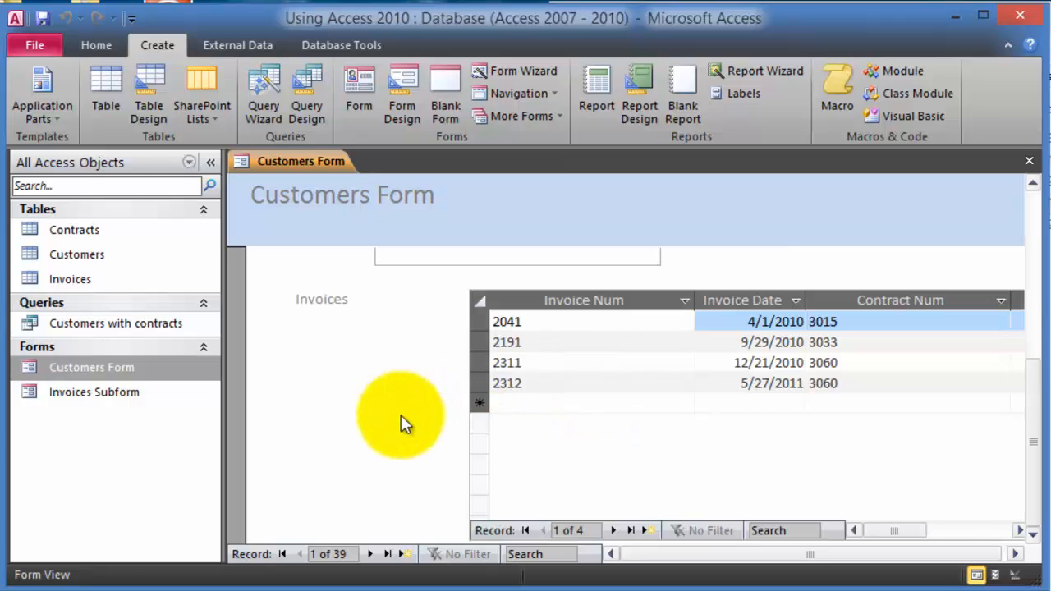
{"action": "scroll", "coordinate": [401, 415], "scroll_direction": "up", "scroll_amount": 1}
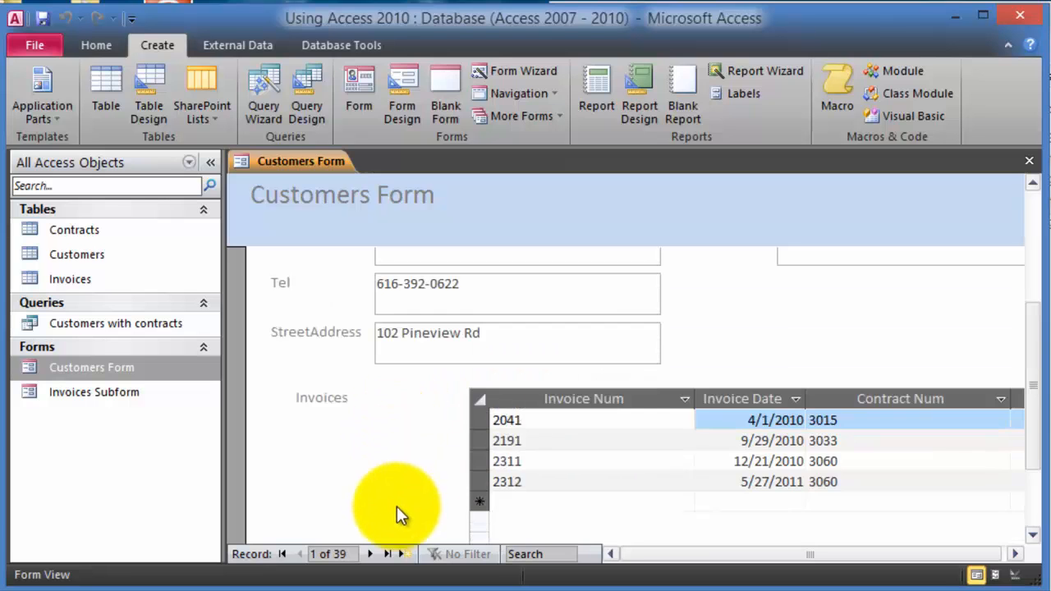
- Step forward through eight customer records to view each one's invoices
{"action": "left_click", "coordinate": [371, 554]}
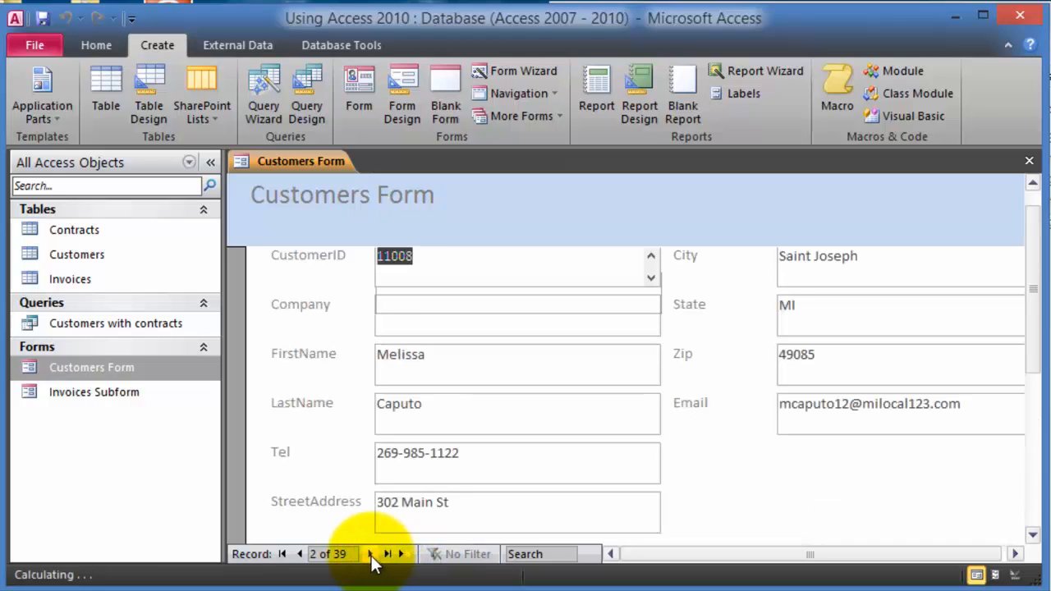
{"action": "left_click", "coordinate": [370, 555]}
{"action": "left_click", "coordinate": [370, 554]}
{"action": "left_click", "coordinate": [370, 555]}
{"action": "left_click", "coordinate": [371, 554]}
{"action": "left_click", "coordinate": [371, 554]}
{"action": "left_click", "coordinate": [371, 554]}
{"action": "left_click", "coordinate": [370, 555]}
{"action": "left_click", "coordinate": [371, 555]}
{"action": "left_click", "coordinate": [370, 555]}
{"action": "left_click", "coordinate": [370, 555]}
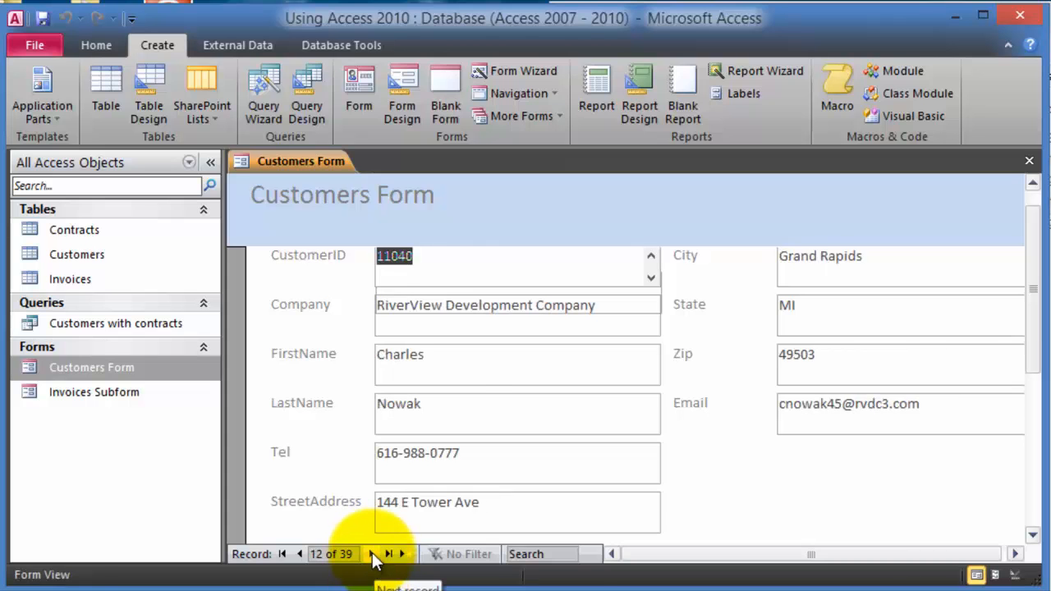
{"action": "left_click", "coordinate": [370, 555]}
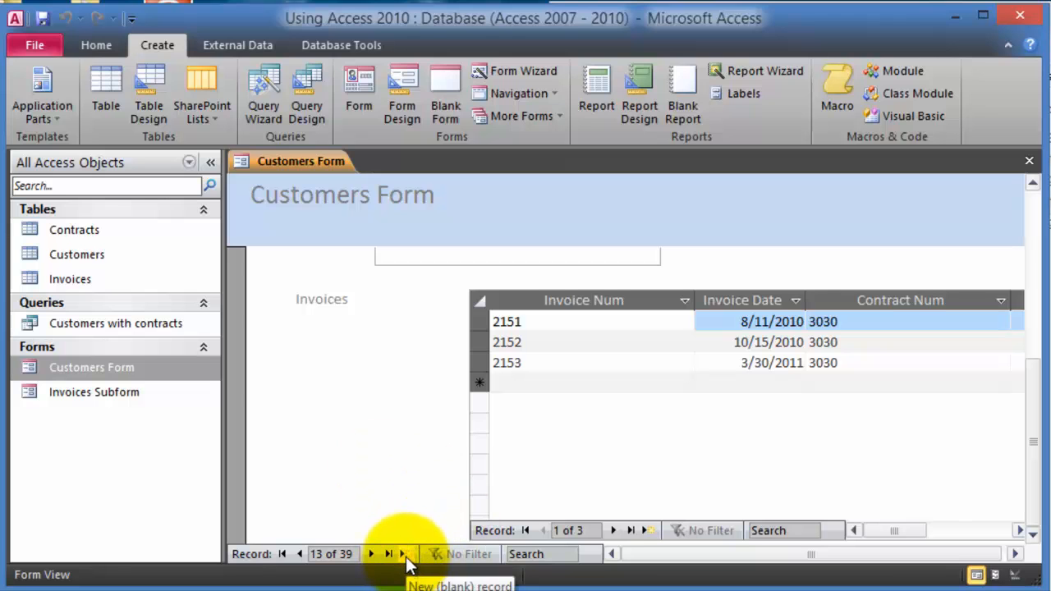
- Start a new blank customer record, enter its Invoices subform, then close the form past the null key error
{"action": "left_click", "coordinate": [404, 555]}
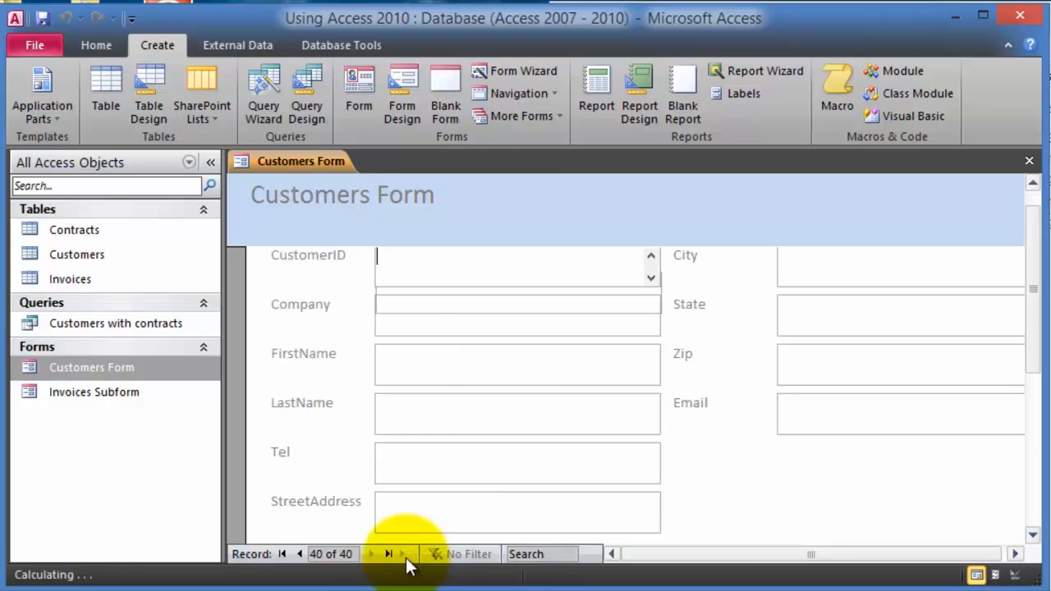
{"action": "scroll", "coordinate": [550, 411], "scroll_direction": "up", "scroll_amount": 1}
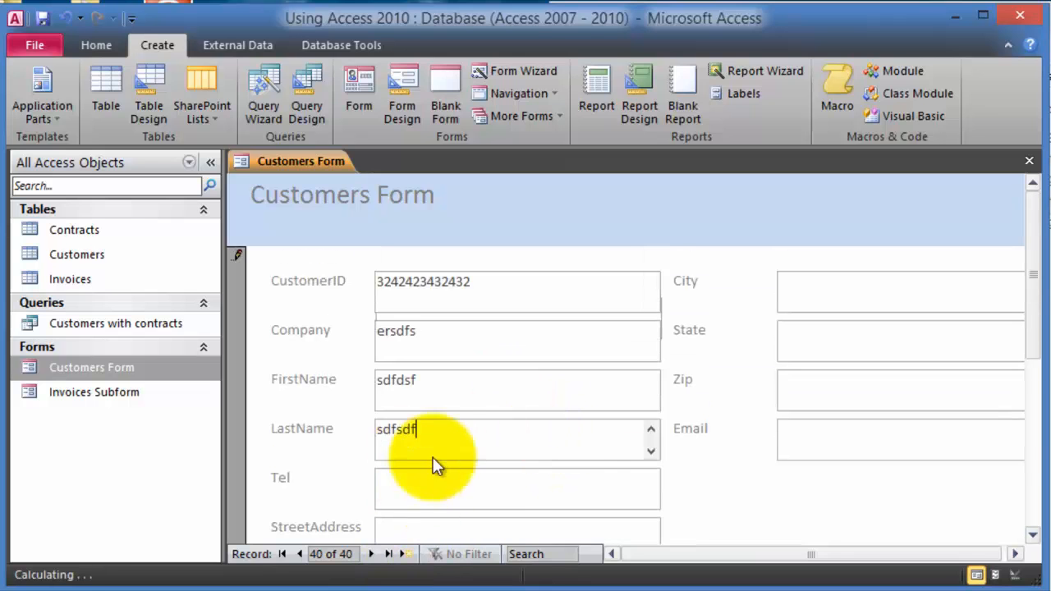
{"action": "scroll", "coordinate": [448, 451], "scroll_direction": "down", "scroll_amount": 3}
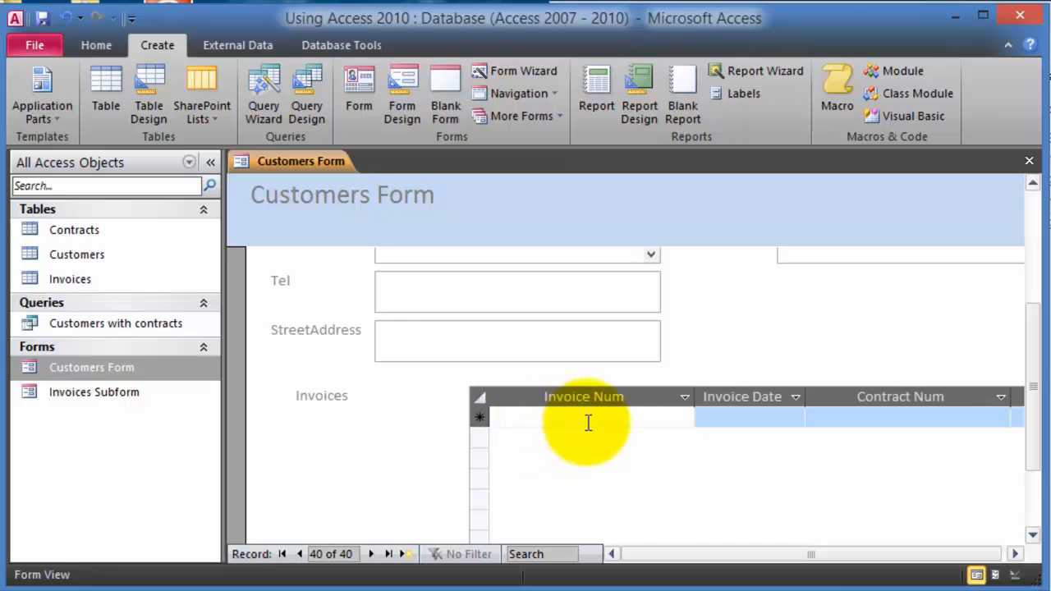
{"action": "left_click", "coordinate": [559, 418]}
{"action": "left_click_drag", "start_coordinate": [1033, 337], "coordinate": [1032, 223]}
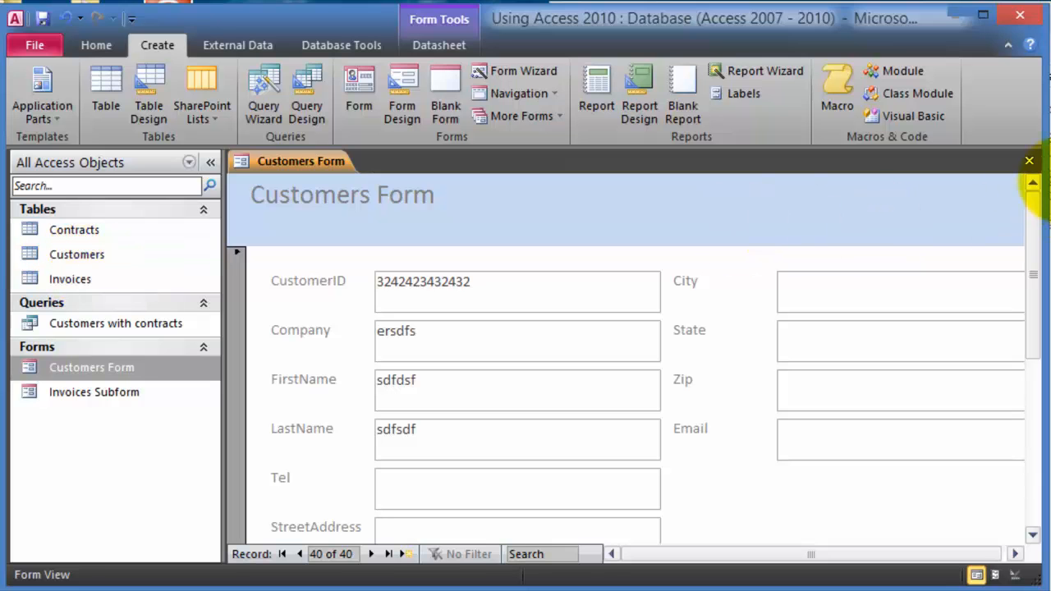
{"action": "left_click", "coordinate": [1030, 161]}
{"action": "left_click", "coordinate": [409, 303]}
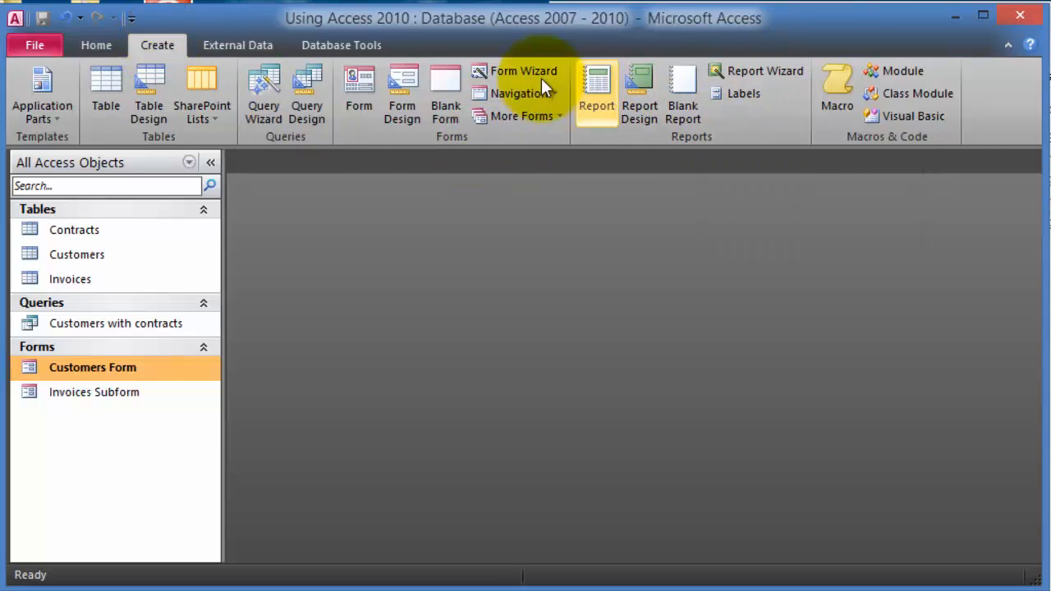
- Start the Report Wizard and add FirstName and LastName from Customers
{"action": "left_click", "coordinate": [747, 71]}
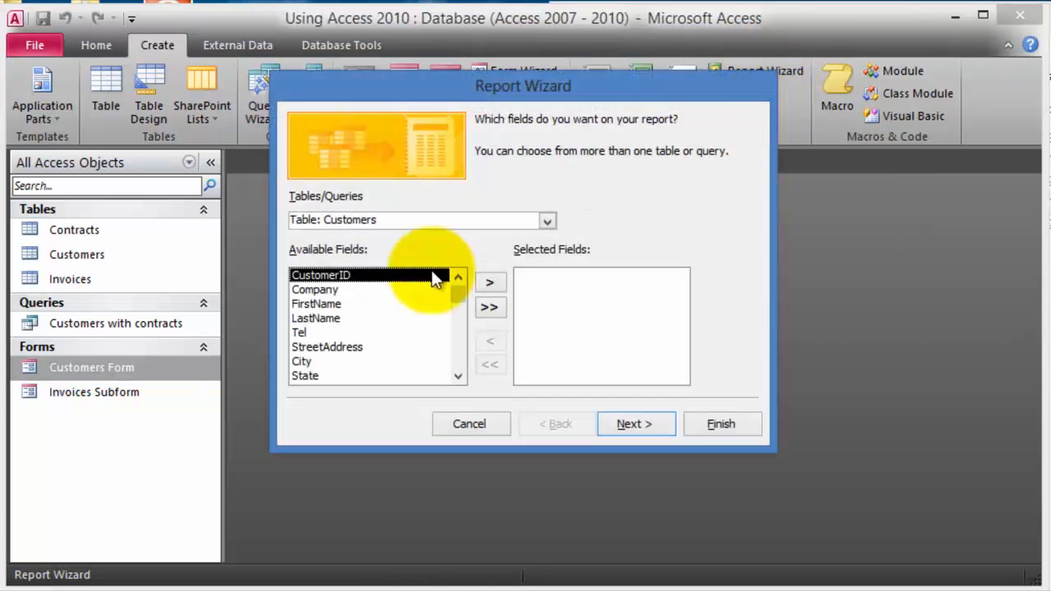
{"action": "left_click", "coordinate": [337, 304]}
{"action": "left_click", "coordinate": [497, 283]}
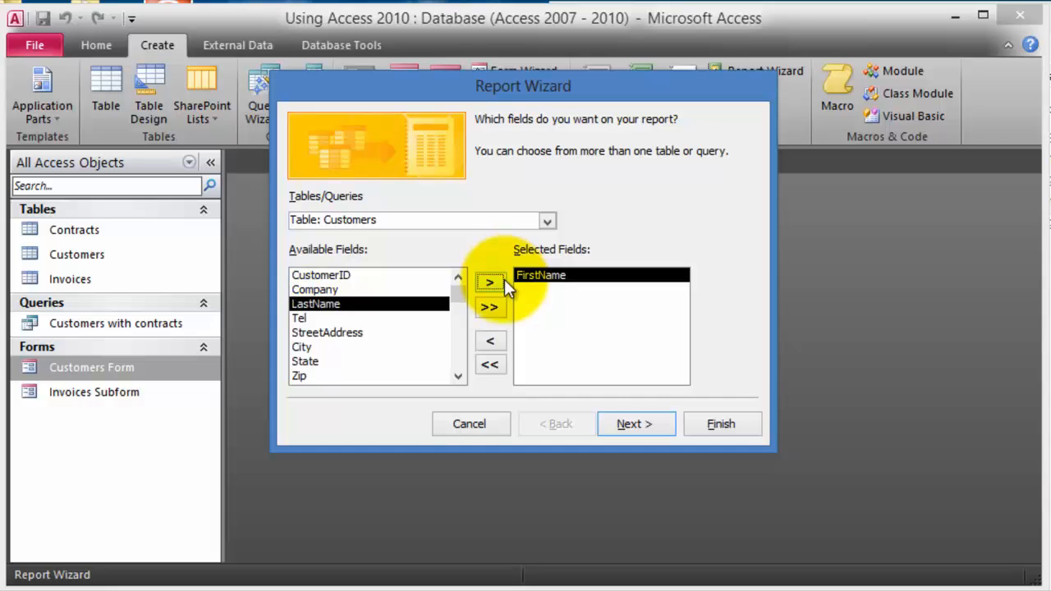
{"action": "left_click", "coordinate": [493, 283]}
- Add Contract Amt and Contract Type from the Contracts table to the report fields
{"action": "left_click", "coordinate": [484, 222]}
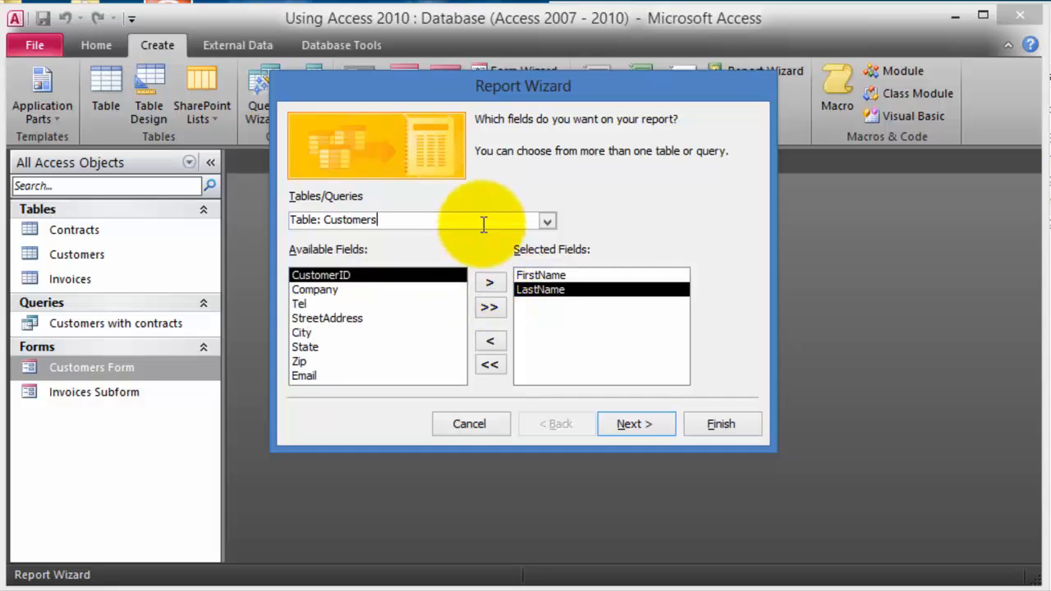
{"action": "left_click", "coordinate": [545, 222]}
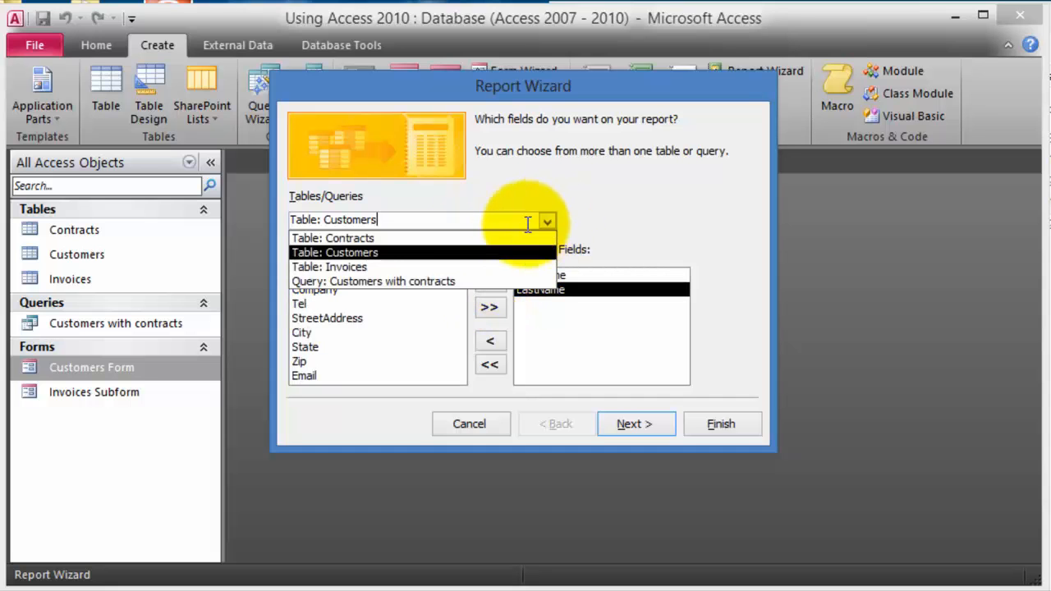
{"action": "left_click", "coordinate": [361, 239]}
{"action": "left_click", "coordinate": [340, 307]}
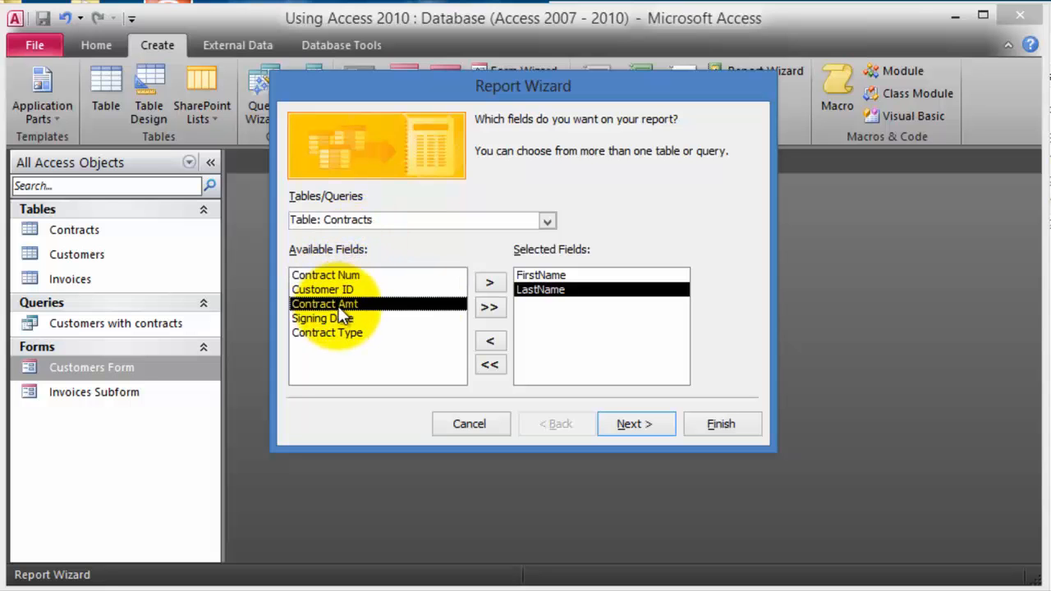
{"action": "left_click", "coordinate": [493, 282]}
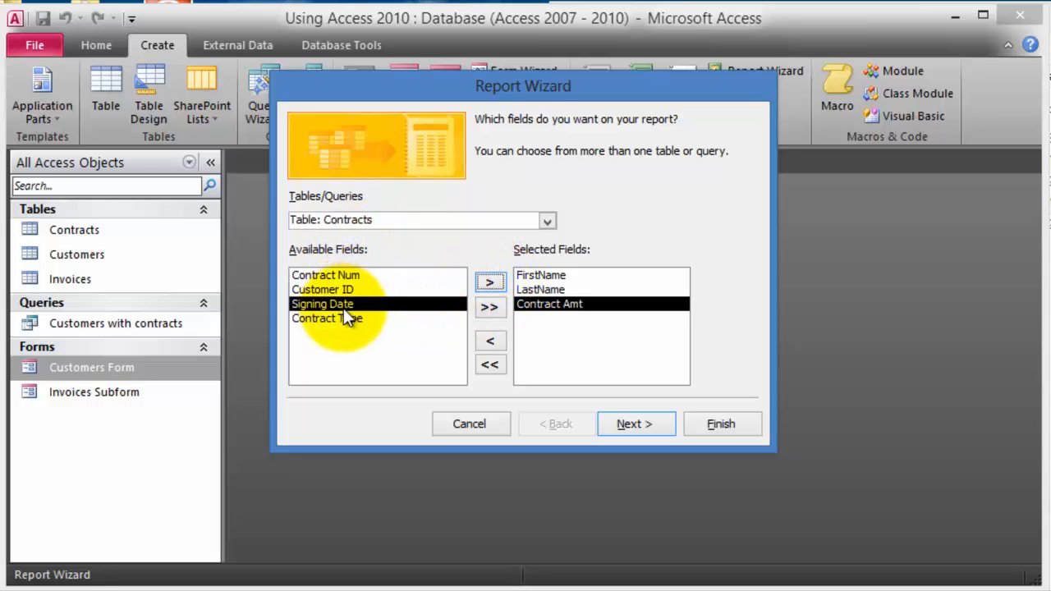
{"action": "left_click", "coordinate": [345, 317]}
{"action": "left_click", "coordinate": [490, 282]}
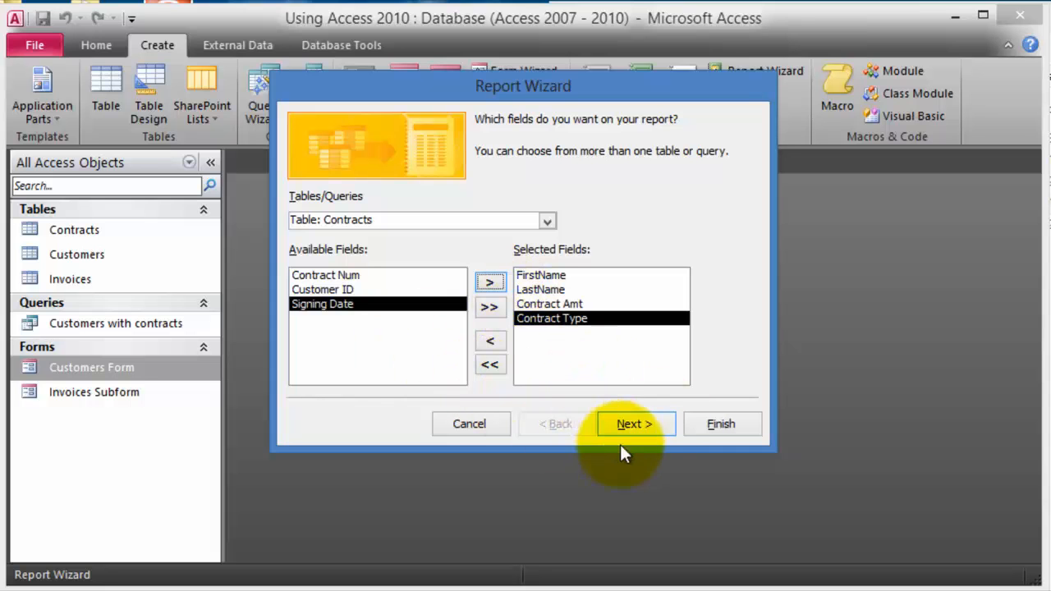
- Accept viewing the data by customer and the default grouping
{"action": "left_click", "coordinate": [635, 427]}
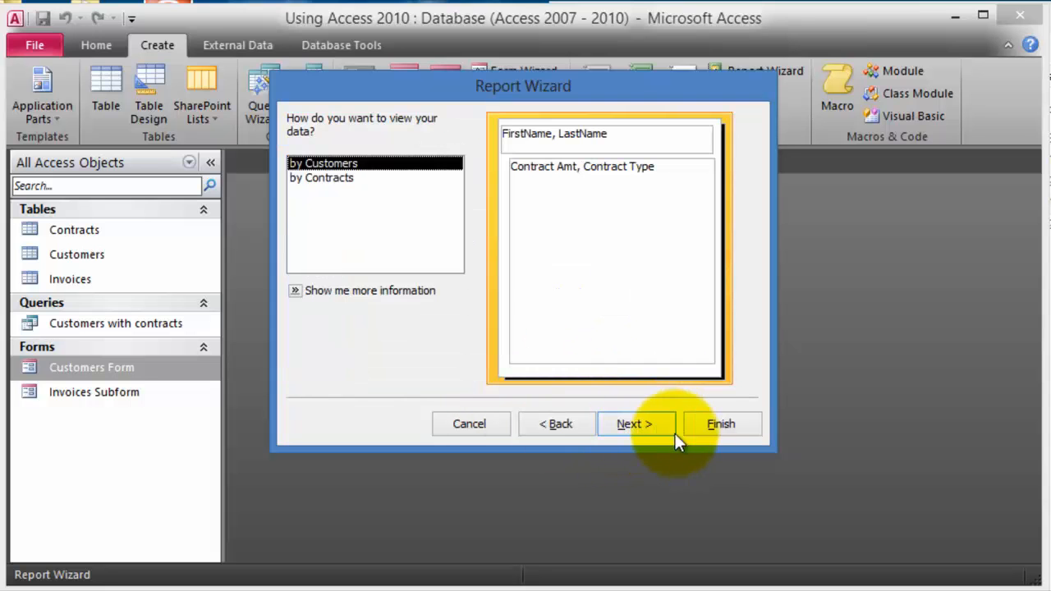
{"action": "left_click", "coordinate": [657, 429]}
{"action": "left_click", "coordinate": [641, 427]}
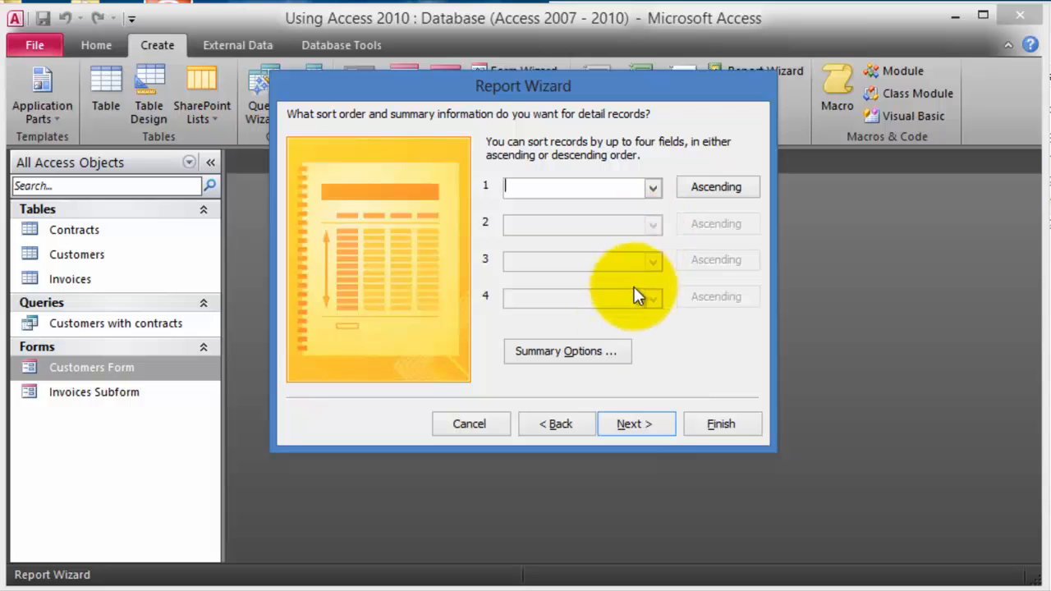
- Set the summary options to show a Sum of Contract Amt
{"action": "left_click", "coordinate": [602, 355]}
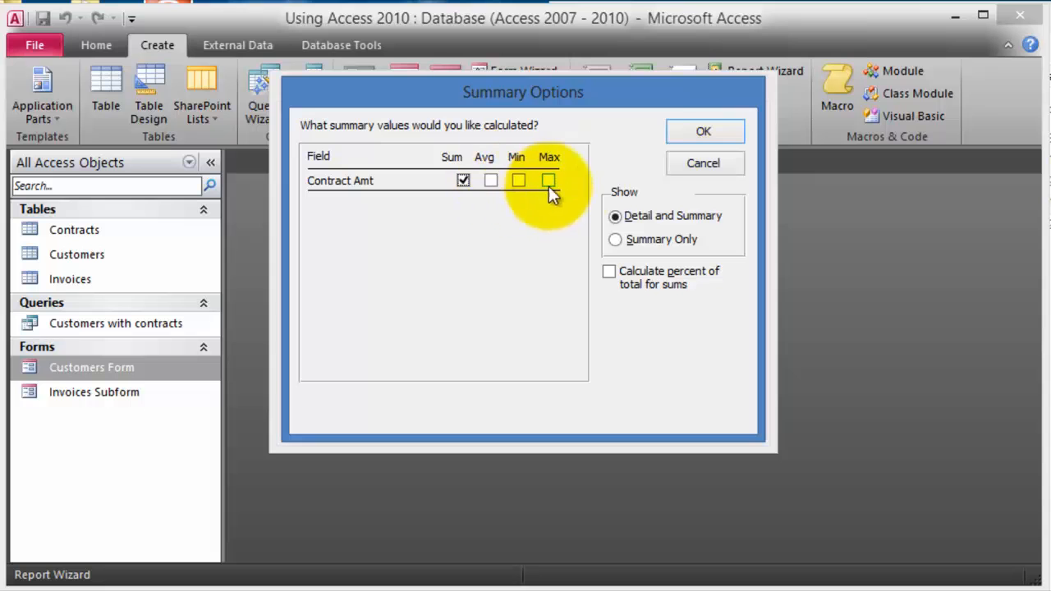
{"action": "left_click", "coordinate": [700, 133]}
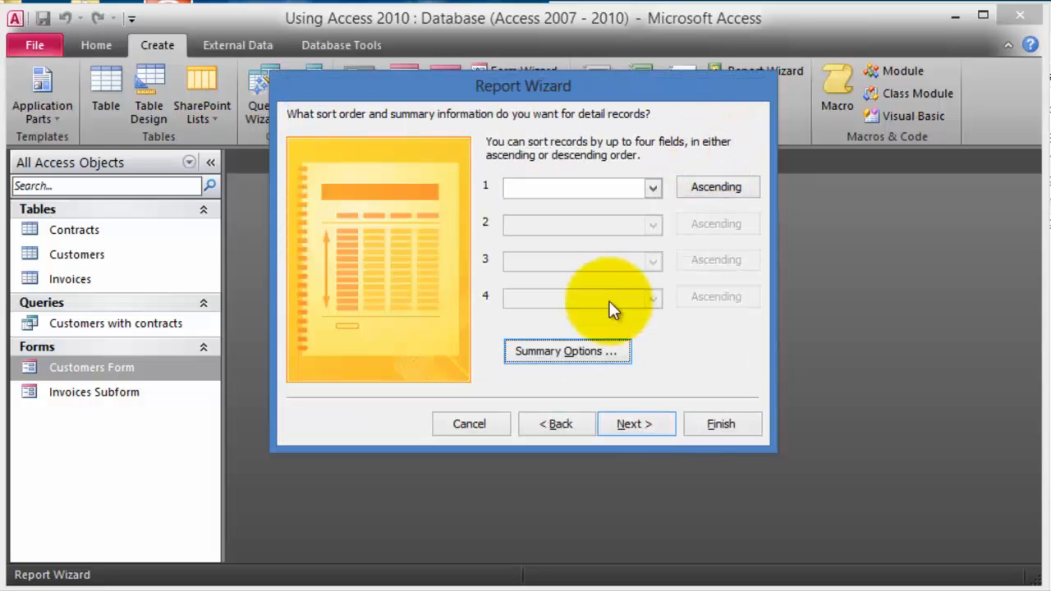
{"action": "left_click", "coordinate": [555, 354]}
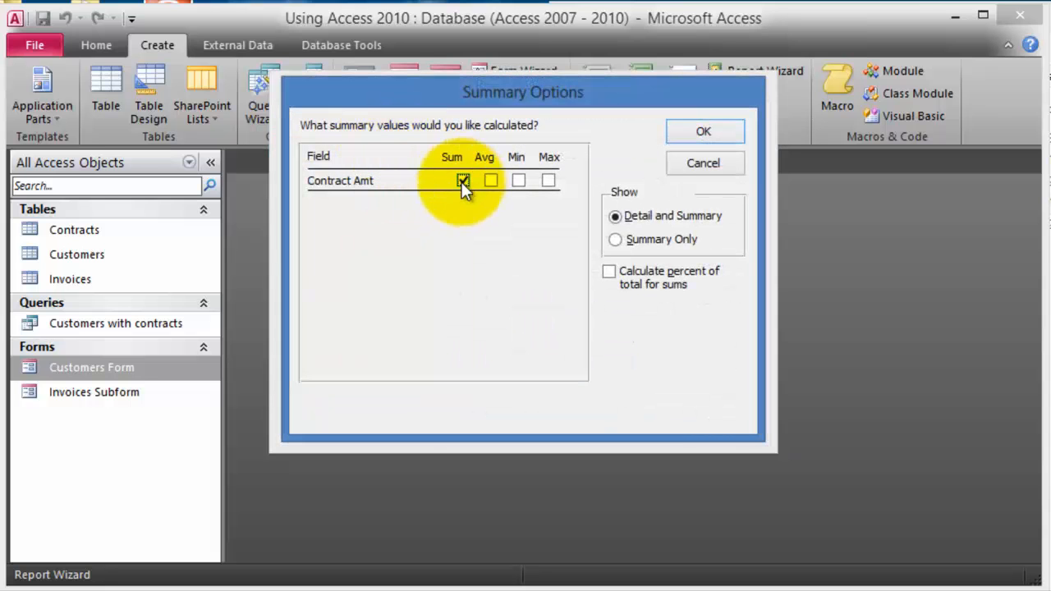
{"action": "key", "text": "Return"}
- Leave detail records unsorted, keep the Stepped Portrait layout, and title the report 'Customers report'
{"action": "left_click", "coordinate": [651, 189]}
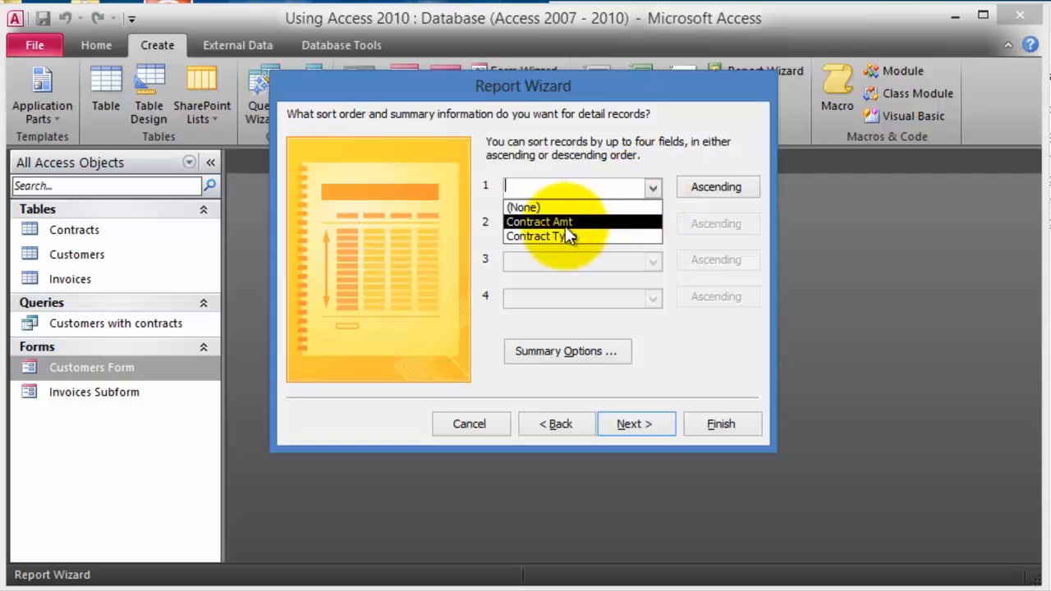
{"action": "left_click", "coordinate": [640, 426]}
{"action": "left_click", "coordinate": [644, 422]}
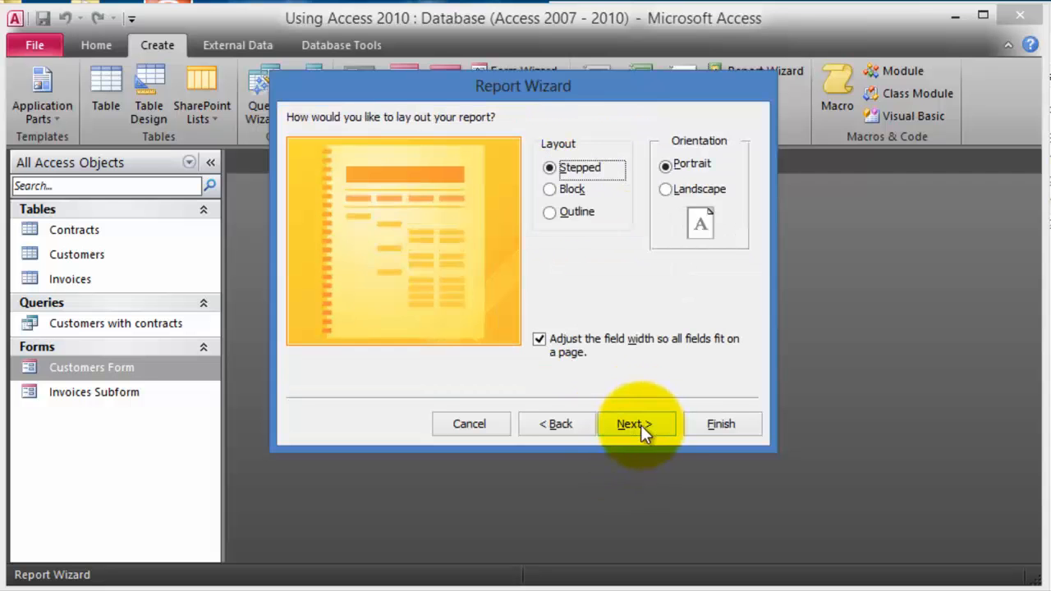
{"action": "left_click", "coordinate": [639, 425]}
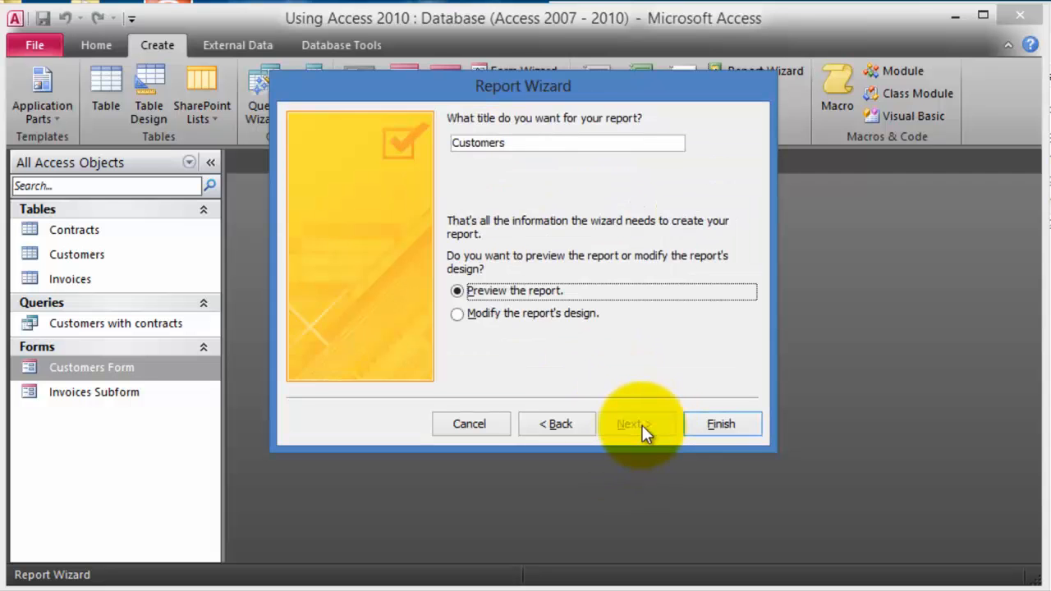
{"action": "left_click", "coordinate": [534, 143]}
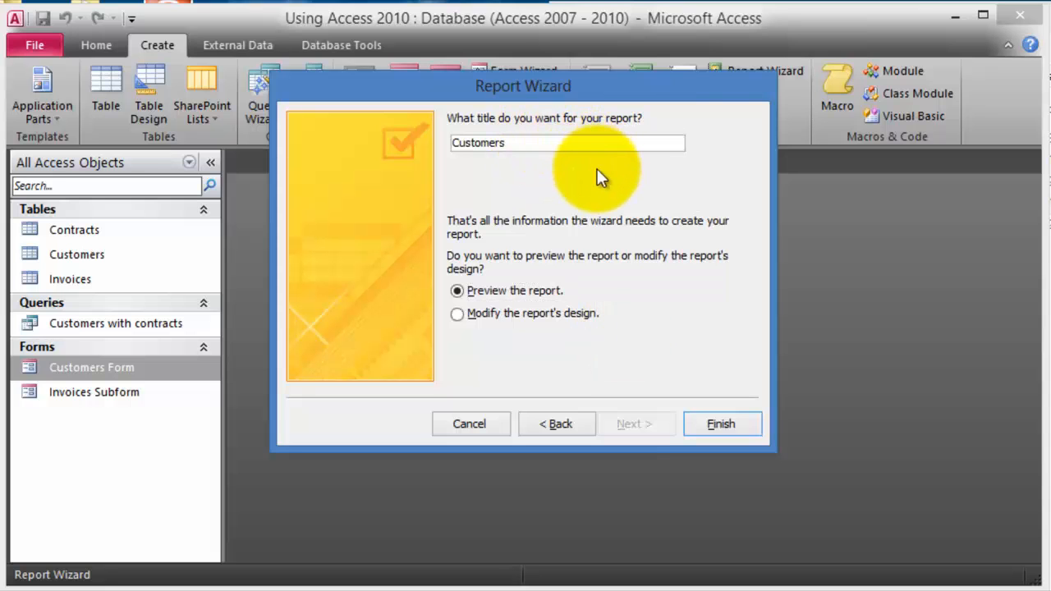
{"action": "type", "text": "report"}
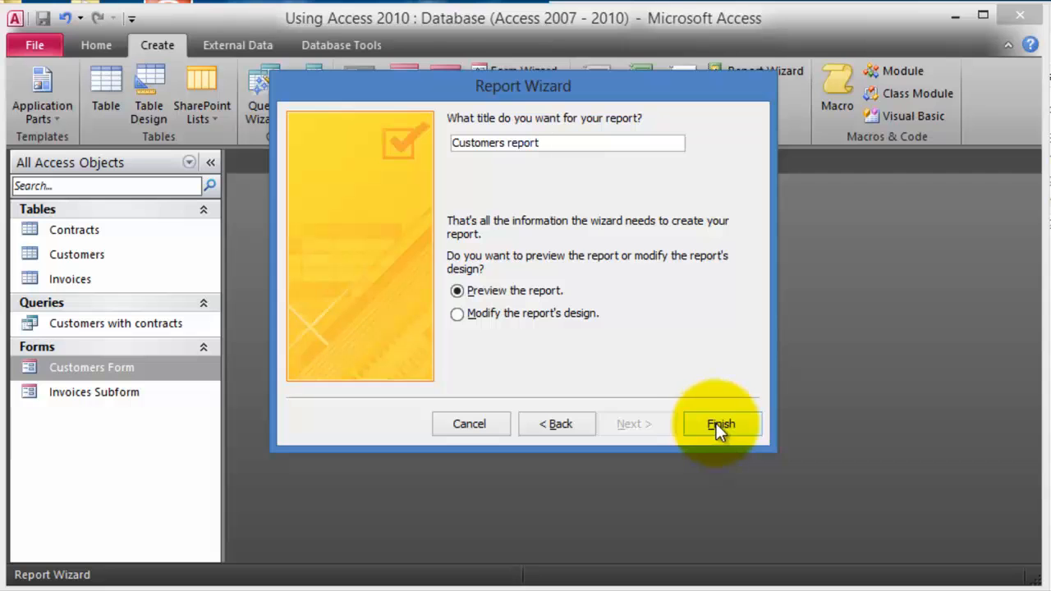
- Finish the wizard and scroll through the report's print preview of contract sums
{"action": "left_click", "coordinate": [717, 423]}
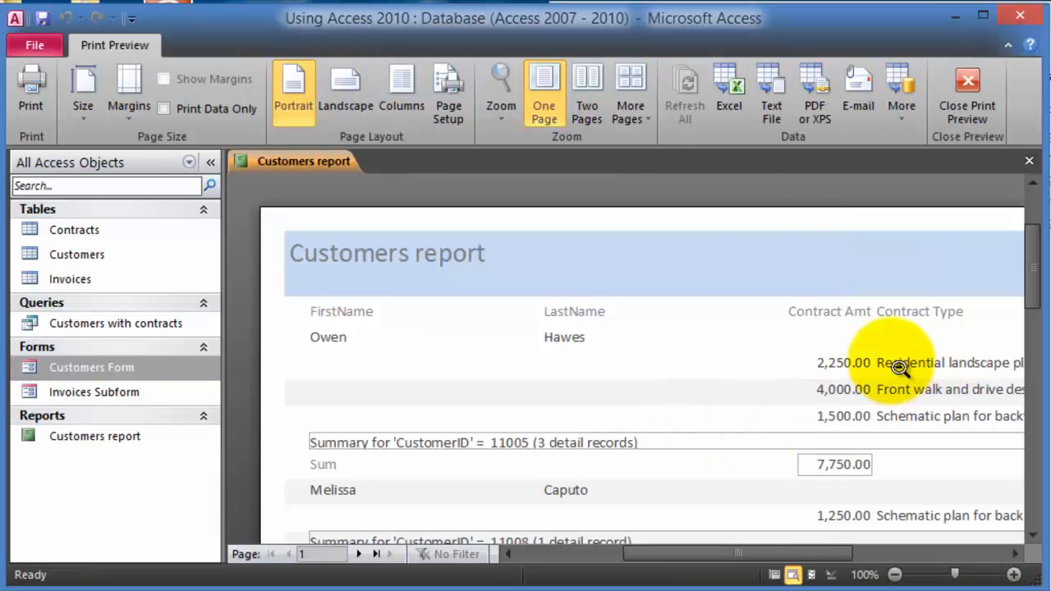
{"action": "scroll", "coordinate": [699, 380], "scroll_direction": "down", "scroll_amount": 2}
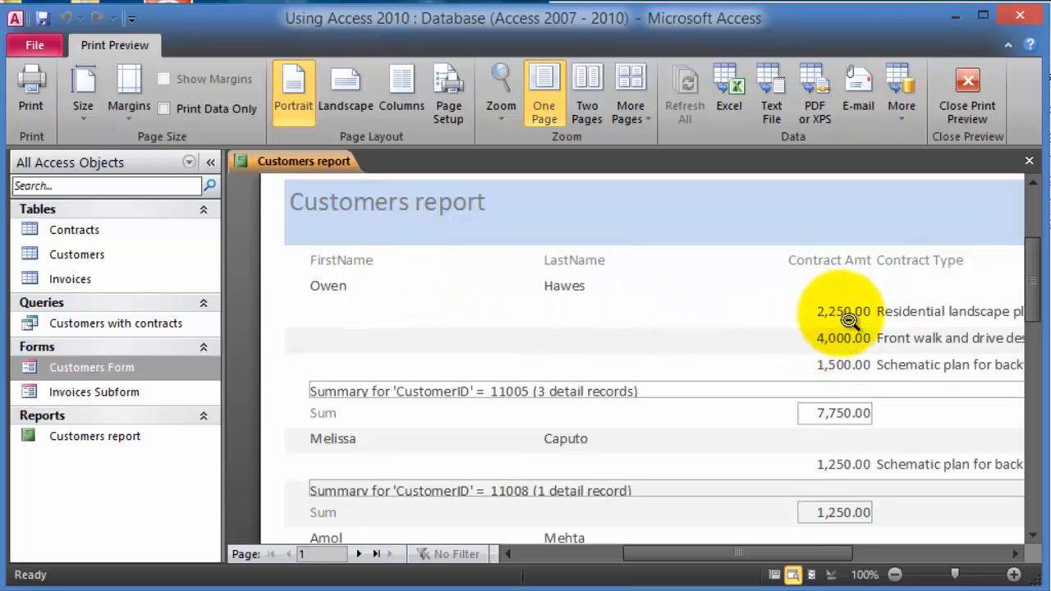
{"action": "scroll", "coordinate": [842, 325], "scroll_direction": "down", "scroll_amount": 1}
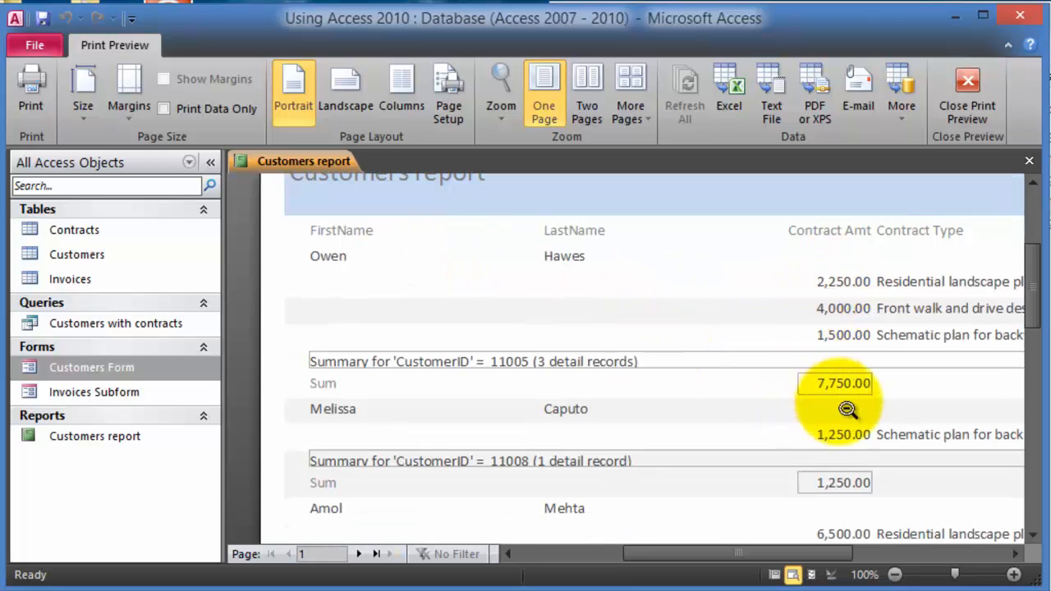
{"action": "scroll", "coordinate": [970, 403], "scroll_direction": "down", "scroll_amount": 2}
{"action": "scroll", "coordinate": [969, 404], "scroll_direction": "down", "scroll_amount": 20}
{"action": "scroll", "coordinate": [746, 352], "scroll_direction": "up", "scroll_amount": 15}
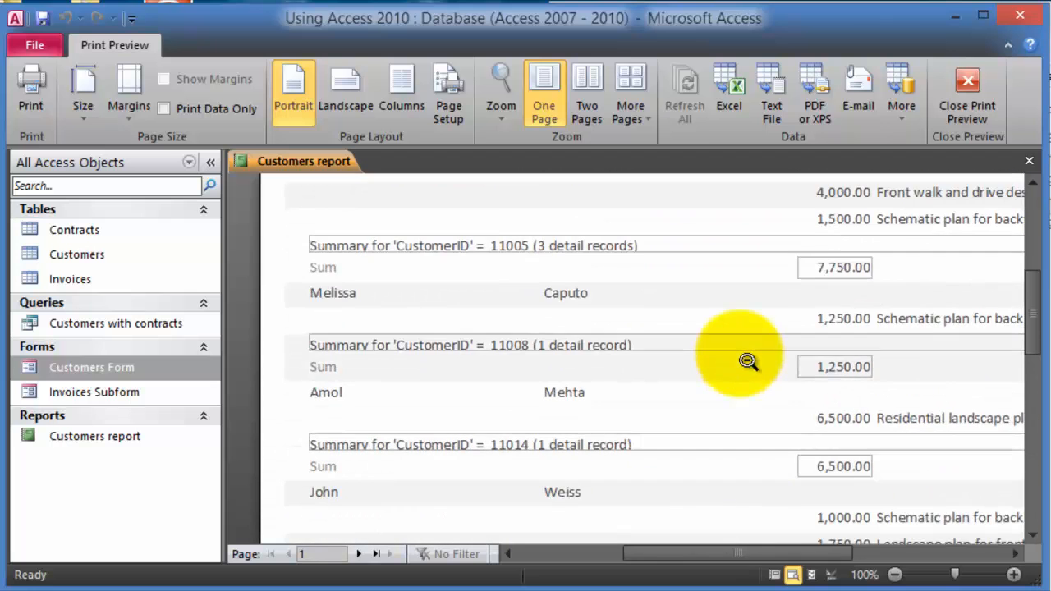
{"action": "mouse_move", "coordinate": [657, 554]}
{"action": "left_mouse_down"}
{"action": "mouse_move", "coordinate": [757, 557]}
{"action": "mouse_move", "coordinate": [652, 550]}
{"action": "left_mouse_up"}
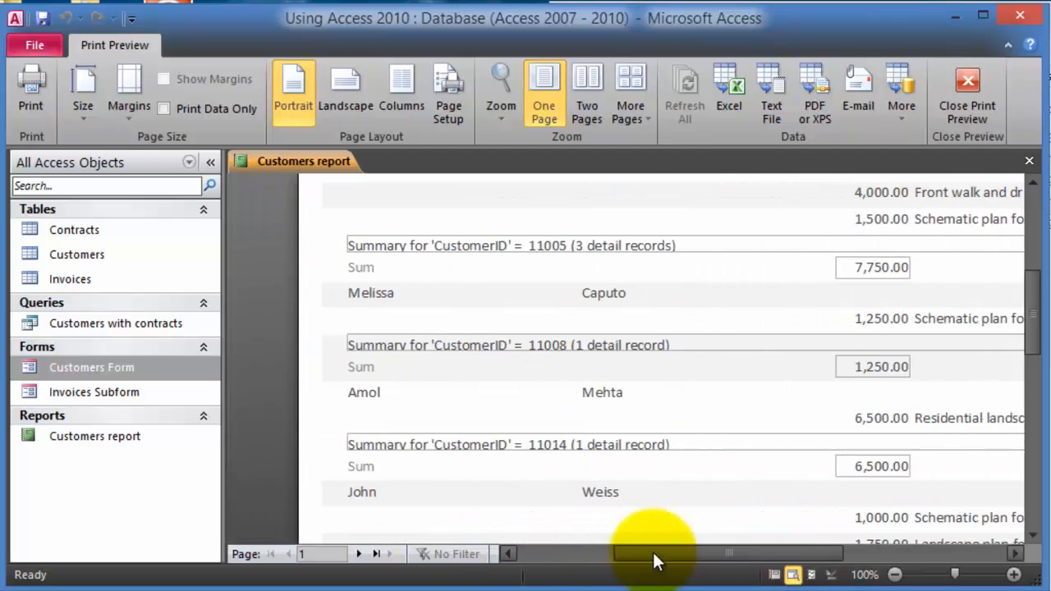
- Compare against the Customers with contracts query, then scroll the report to its end
{"action": "double_click", "coordinate": [101, 324]}
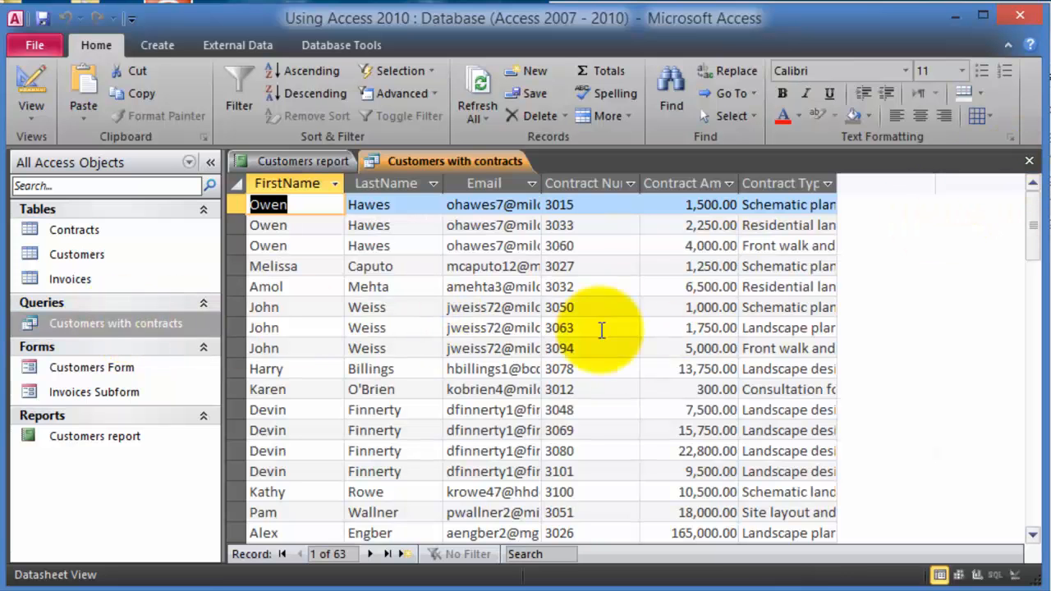
{"action": "left_click", "coordinate": [1029, 162]}
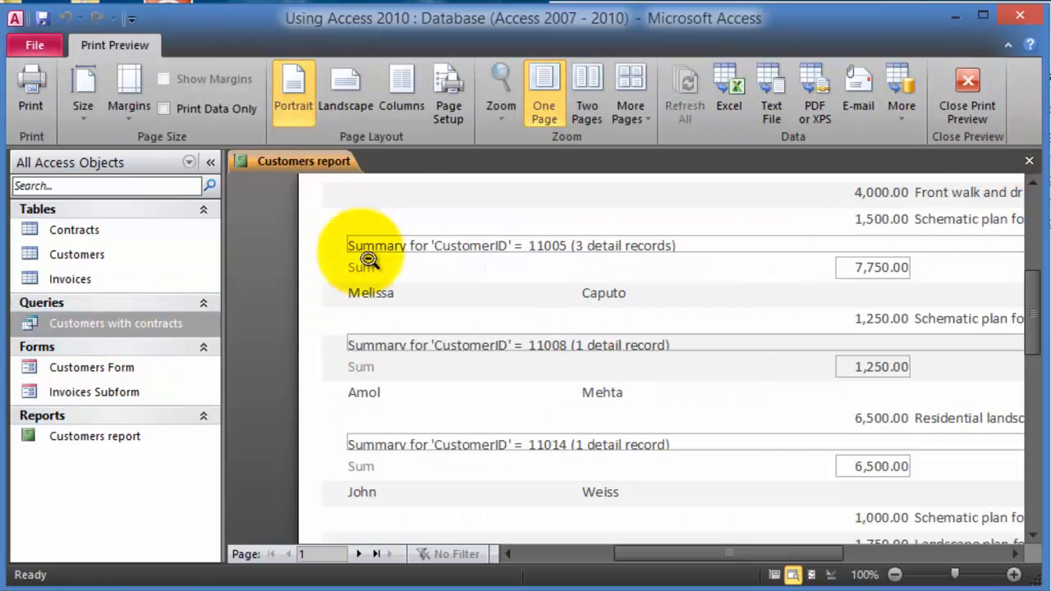
{"action": "scroll", "coordinate": [775, 305], "scroll_direction": "down", "scroll_amount": 2}
{"action": "scroll", "coordinate": [776, 306], "scroll_direction": "down", "scroll_amount": 15}
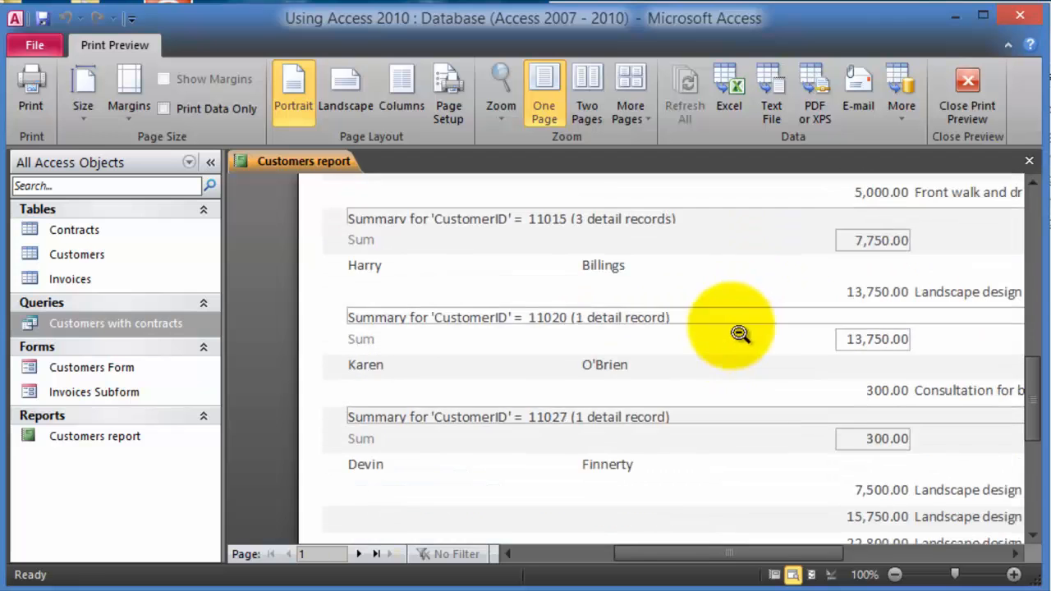
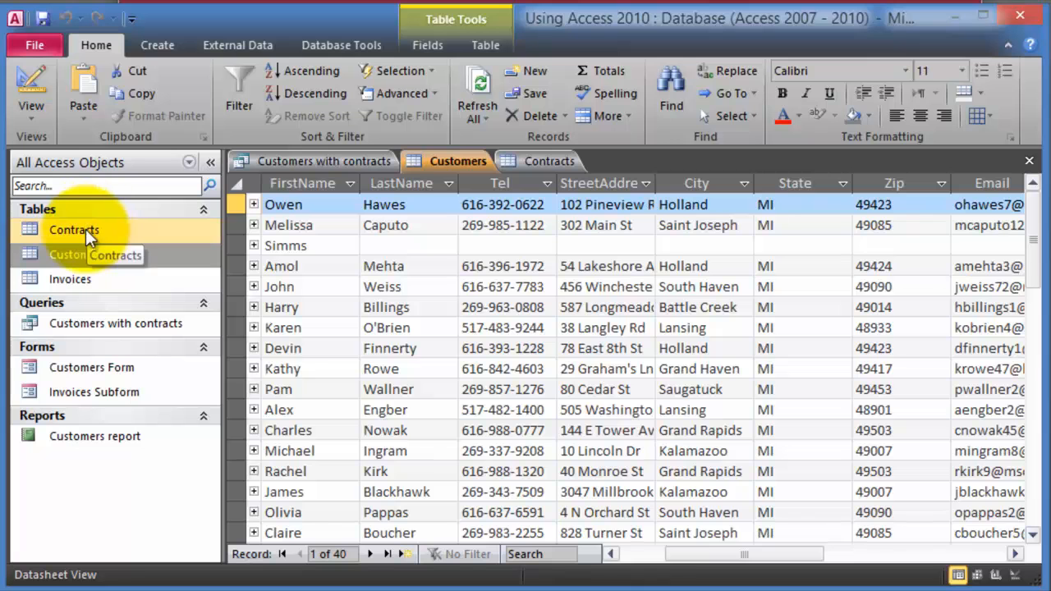
- Open the Contracts table, then open the Customers table's records
{"action": "double_click", "coordinate": [85, 229]}
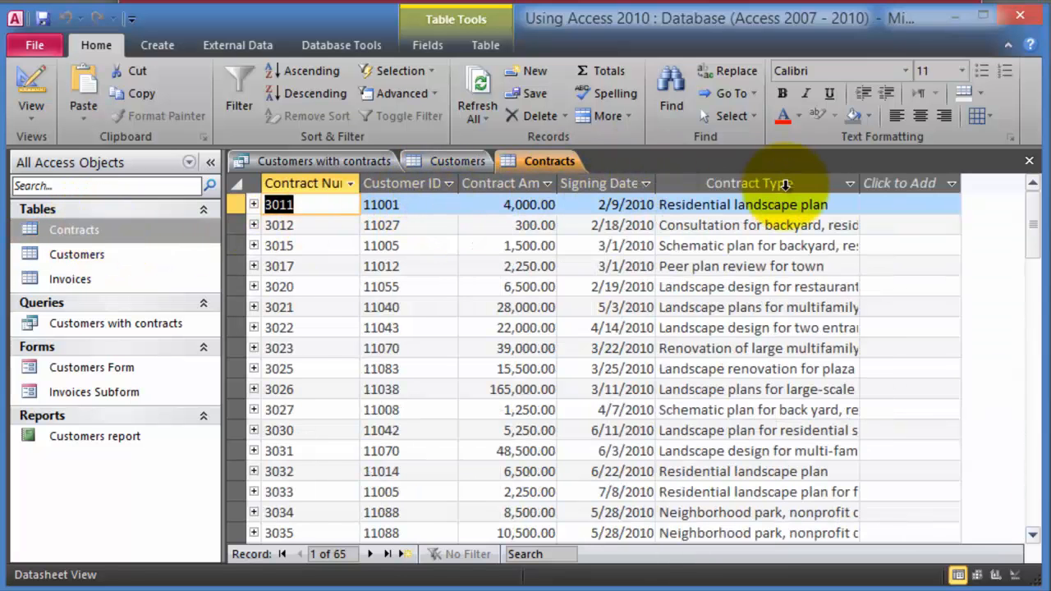
{"action": "left_click", "coordinate": [93, 263]}
{"action": "double_click", "coordinate": [95, 261]}
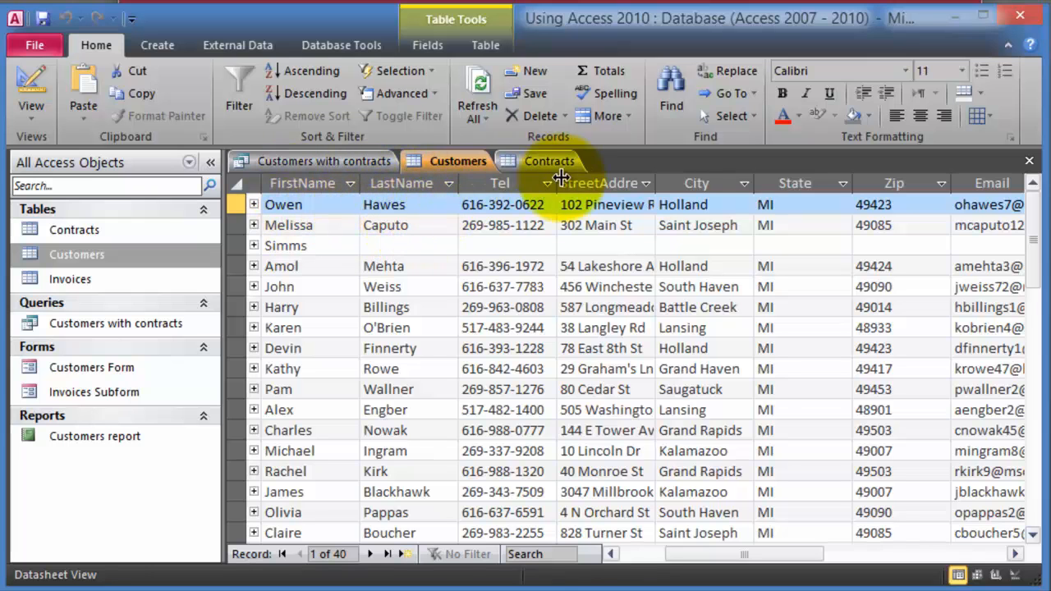
- Highlight the FirstName, LastName and Email columns, then bring the Contracts table back up
{"action": "left_click", "coordinate": [317, 184]}
{"action": "left_click", "coordinate": [400, 183]}
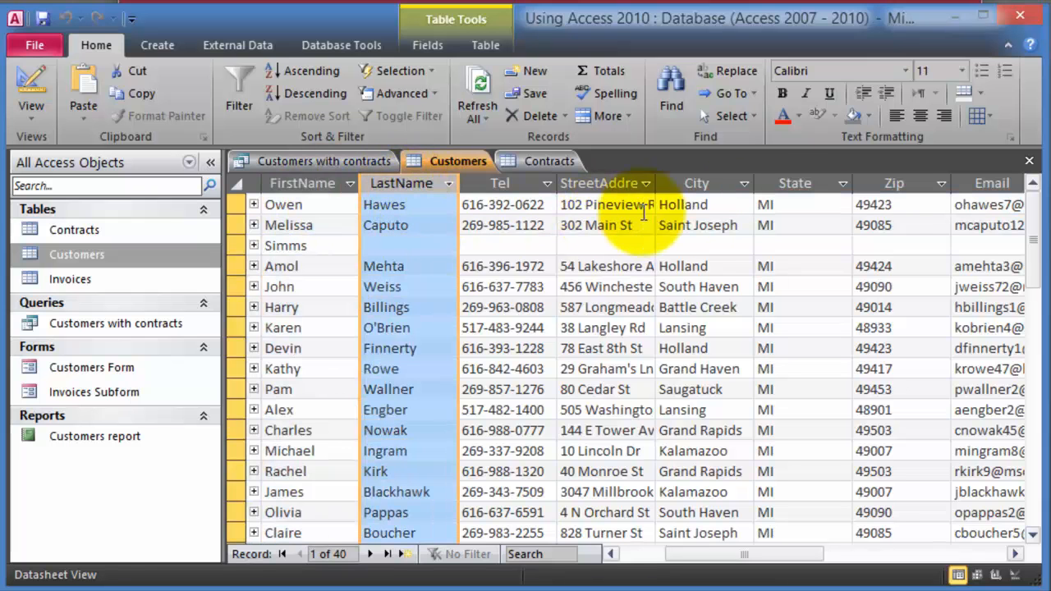
{"action": "left_click", "coordinate": [985, 185]}
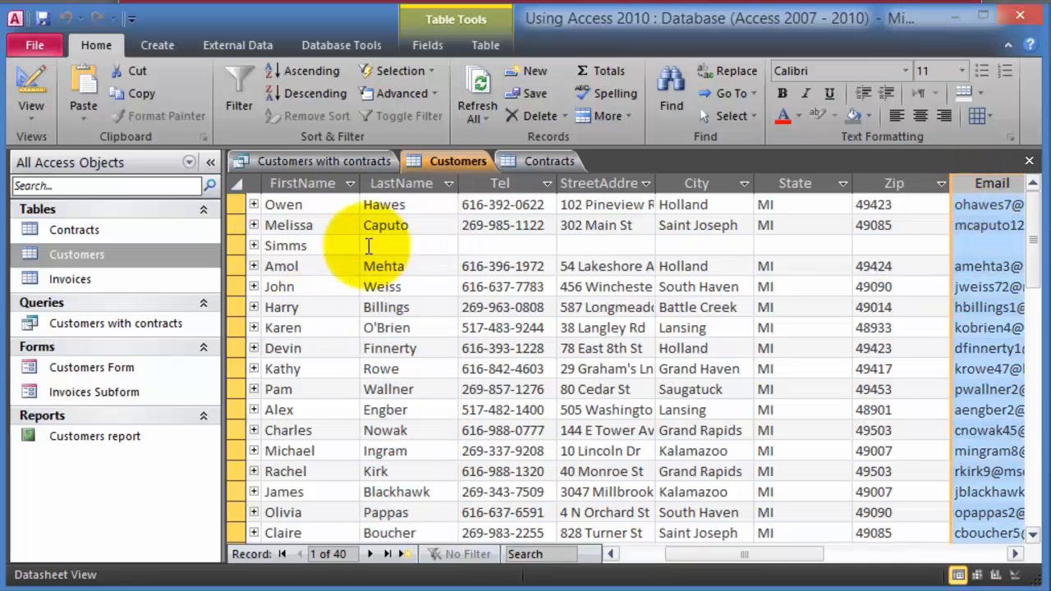
{"action": "left_click", "coordinate": [71, 234]}
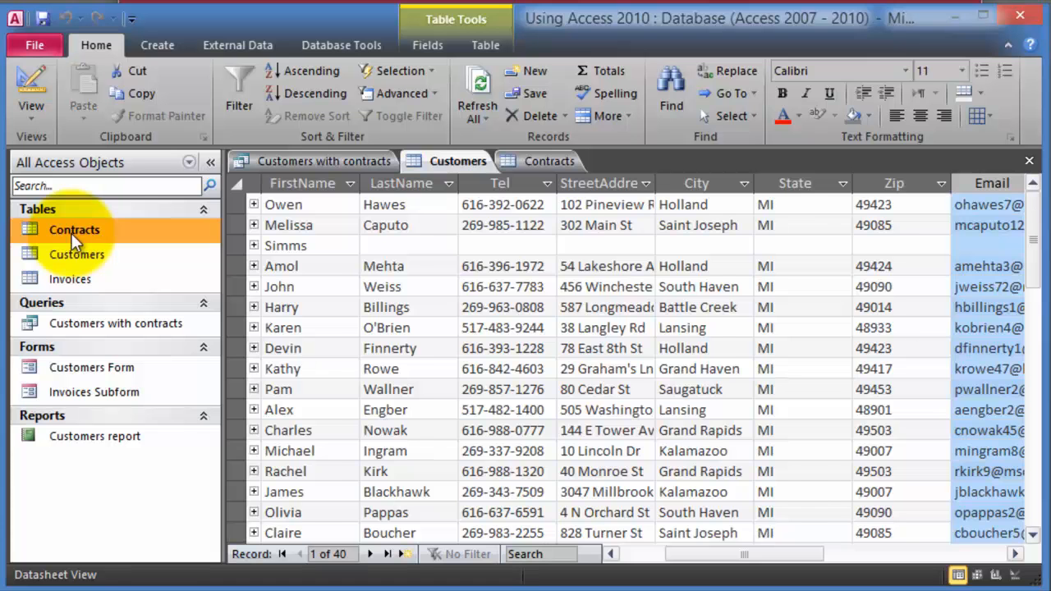
{"action": "double_click", "coordinate": [71, 233]}
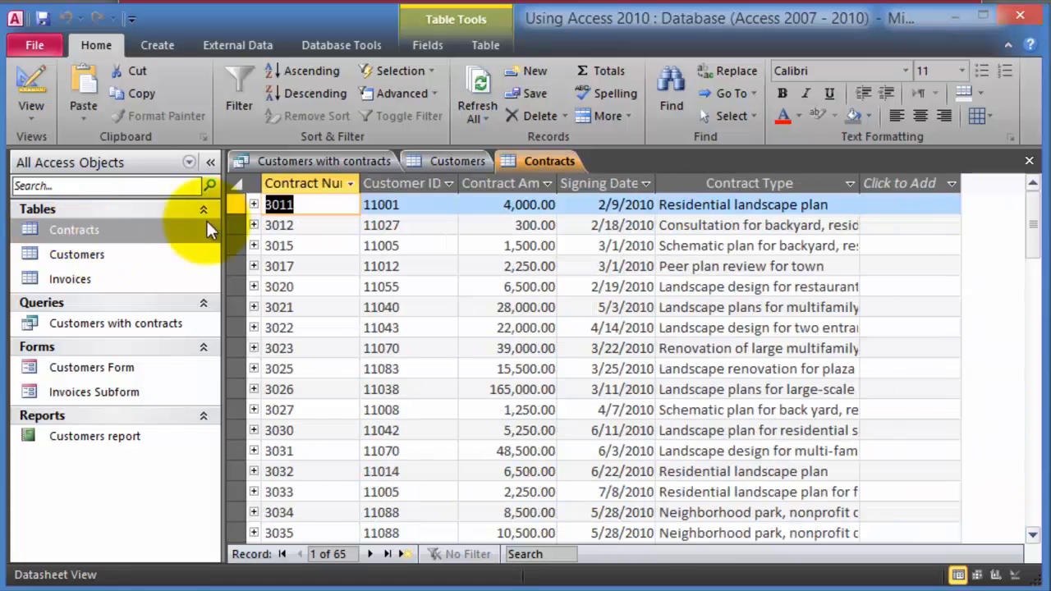
- Review the Contract Amount, Signing Date and Contract Type columns, widening Contract Type to show full descriptions
{"action": "left_click", "coordinate": [523, 179]}
{"action": "left_click", "coordinate": [611, 180]}
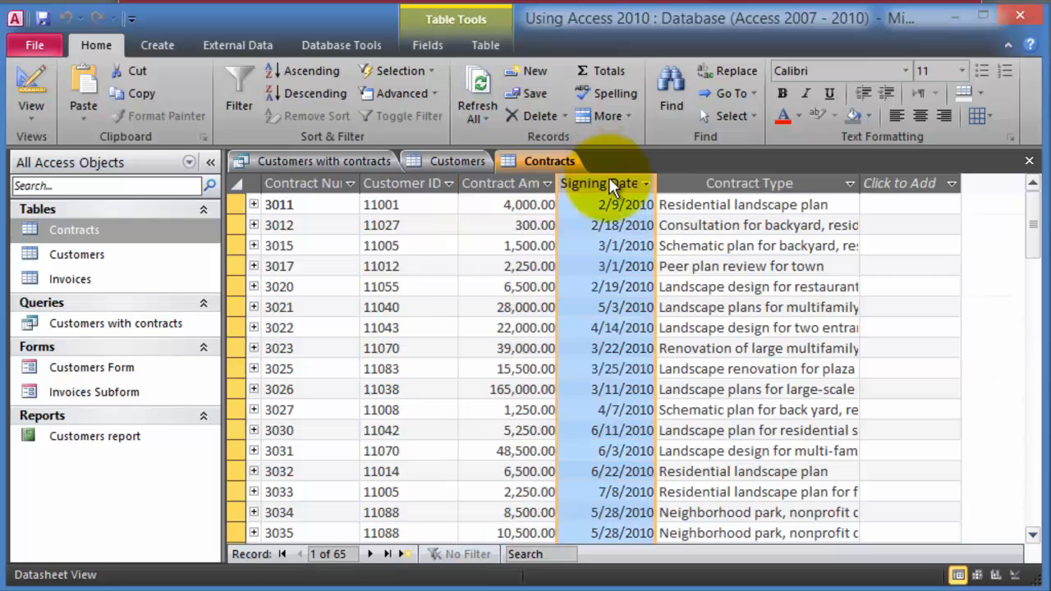
{"action": "left_click", "coordinate": [810, 184]}
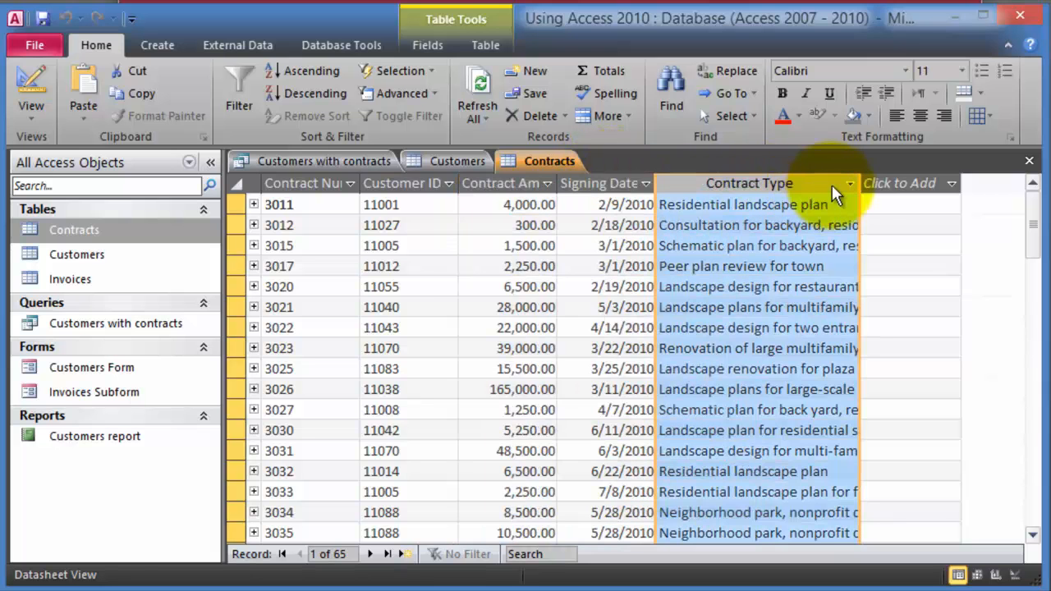
{"action": "left_click_drag", "start_coordinate": [866, 176], "coordinate": [919, 178]}
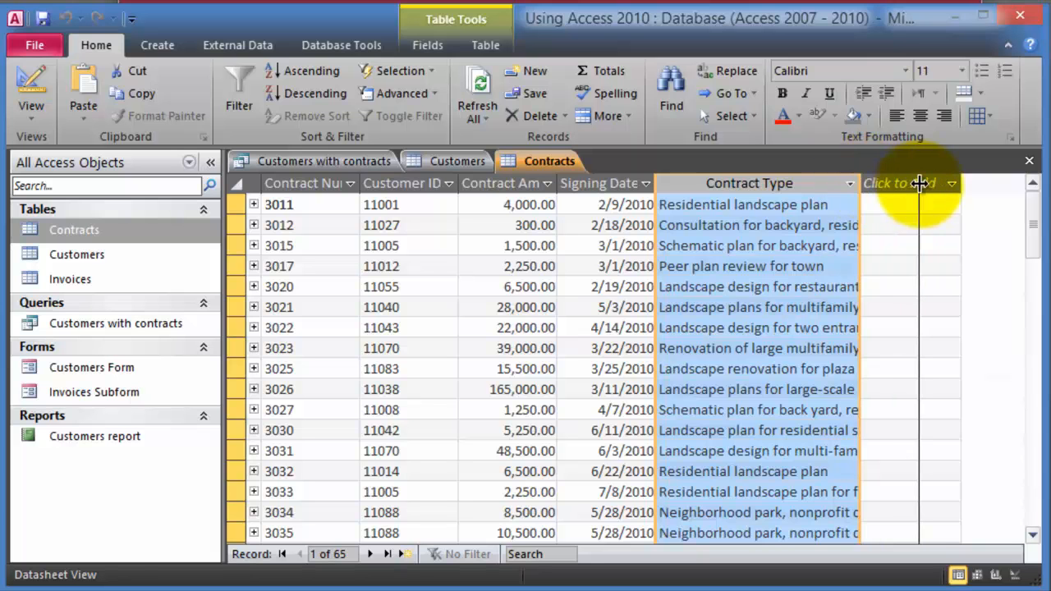
{"action": "left_click", "coordinate": [936, 182]}
{"action": "left_click", "coordinate": [483, 278]}
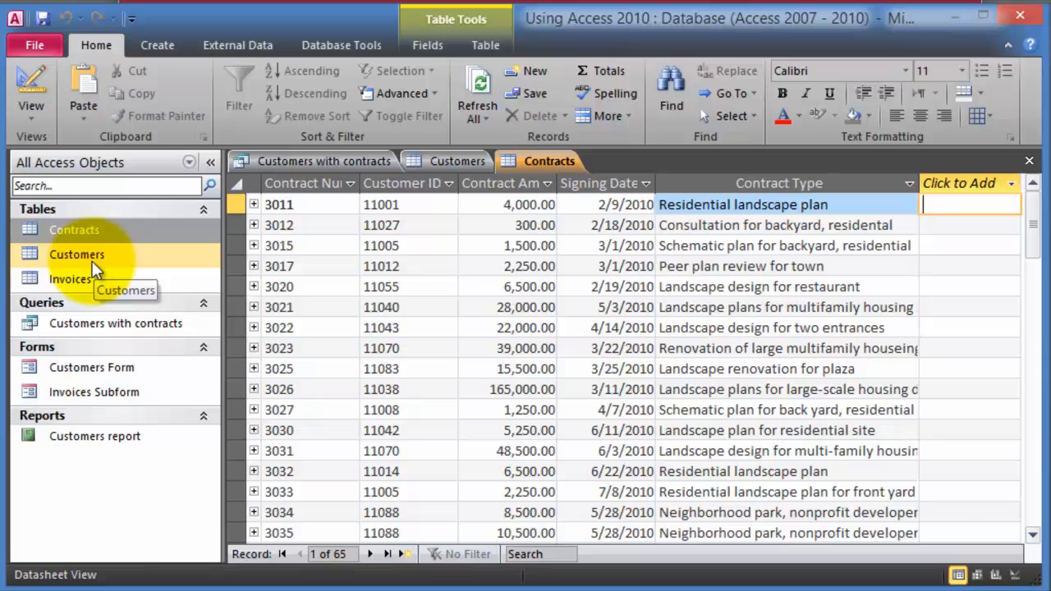
{"action": "left_click", "coordinate": [64, 258]}
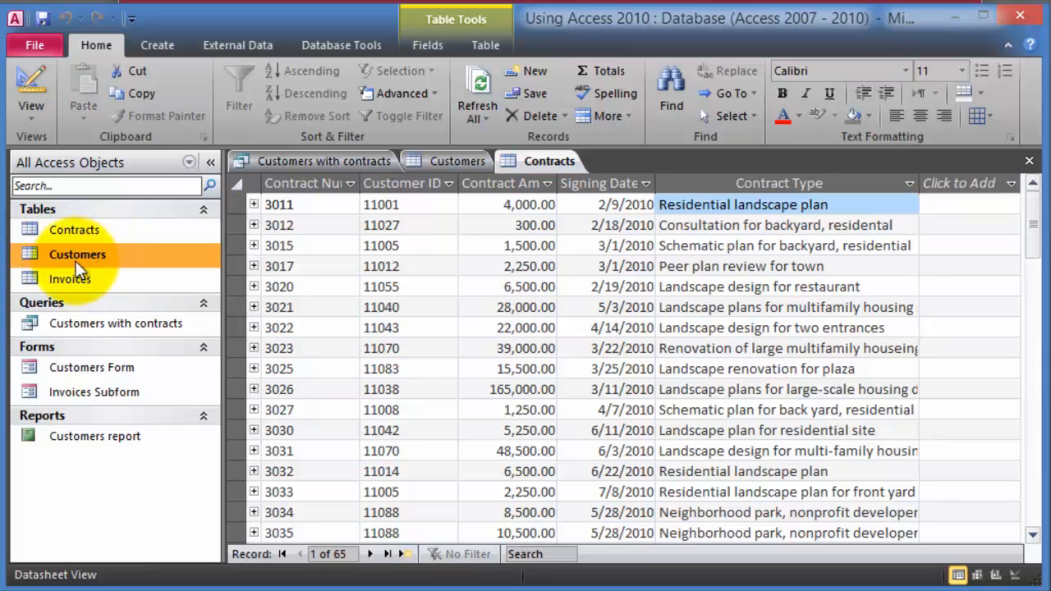
- Start the Simple Query Wizard with the Customers table as its source
{"action": "left_click", "coordinate": [171, 46]}
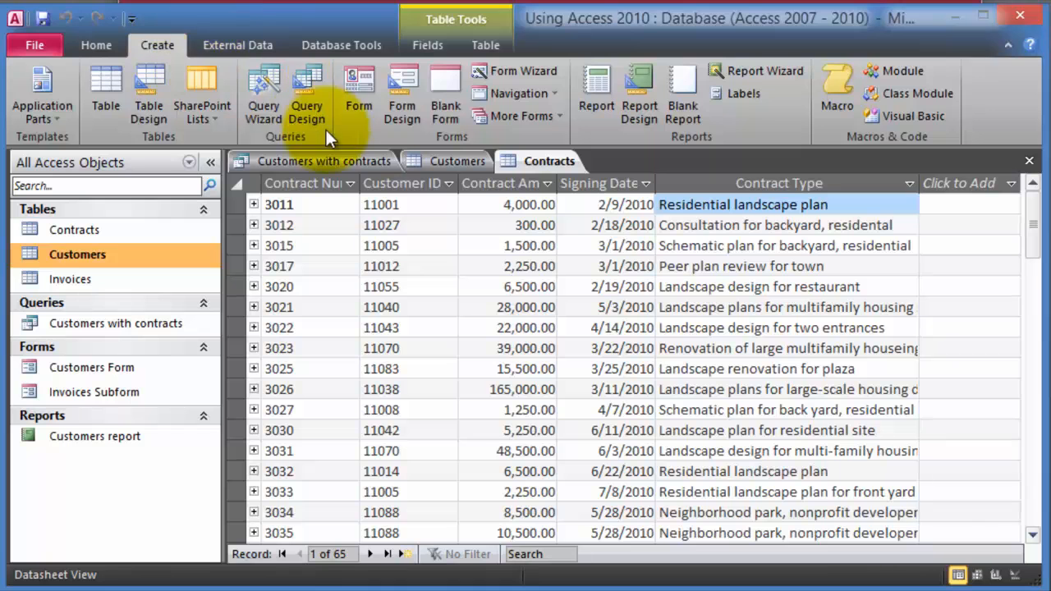
{"action": "left_click", "coordinate": [265, 116]}
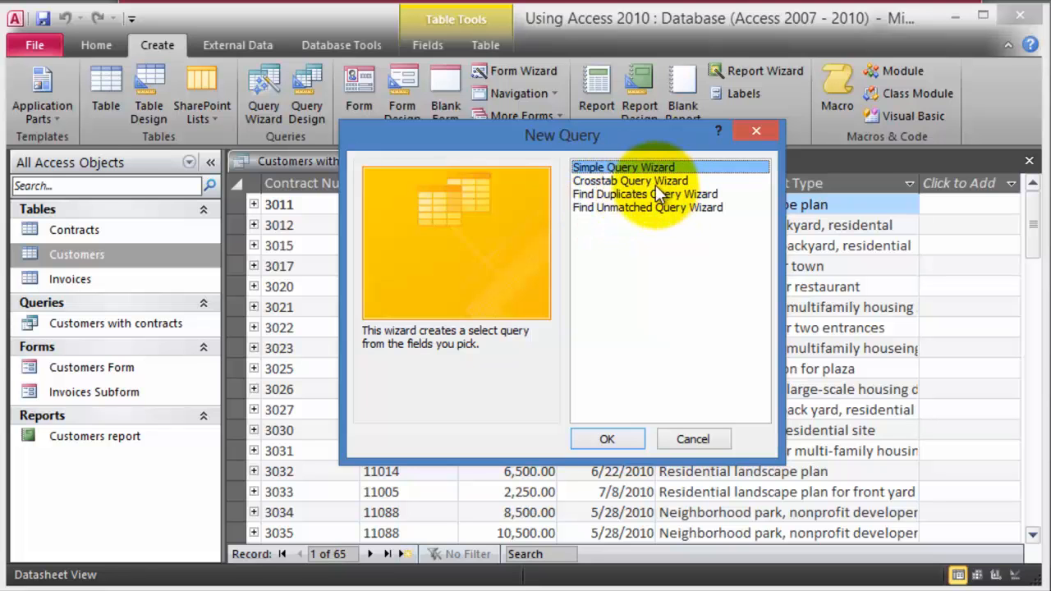
{"action": "left_click", "coordinate": [608, 440]}
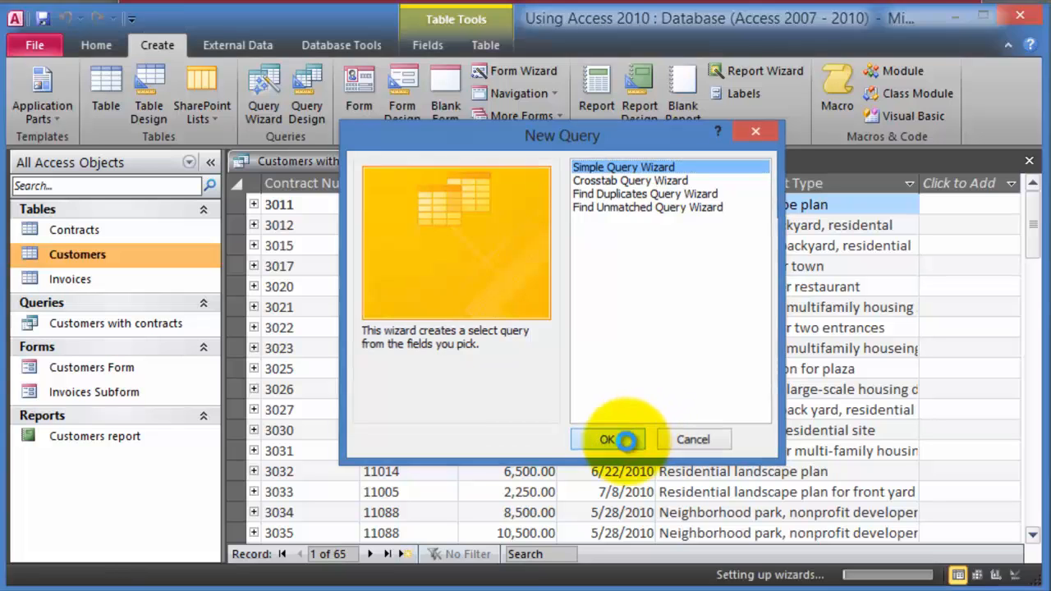
{"action": "left_click", "coordinate": [539, 223]}
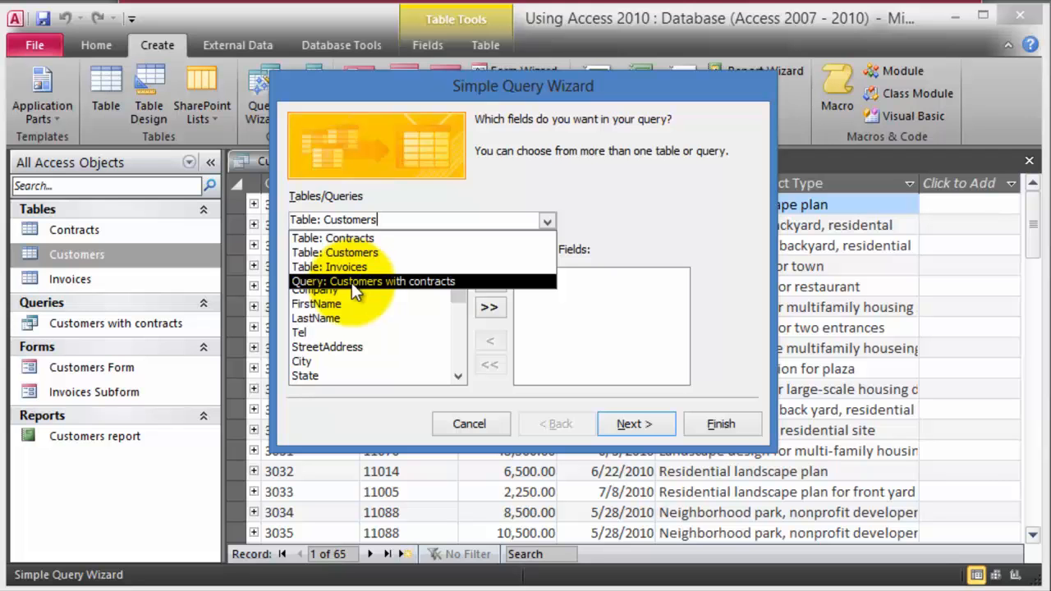
{"action": "left_click", "coordinate": [378, 219]}
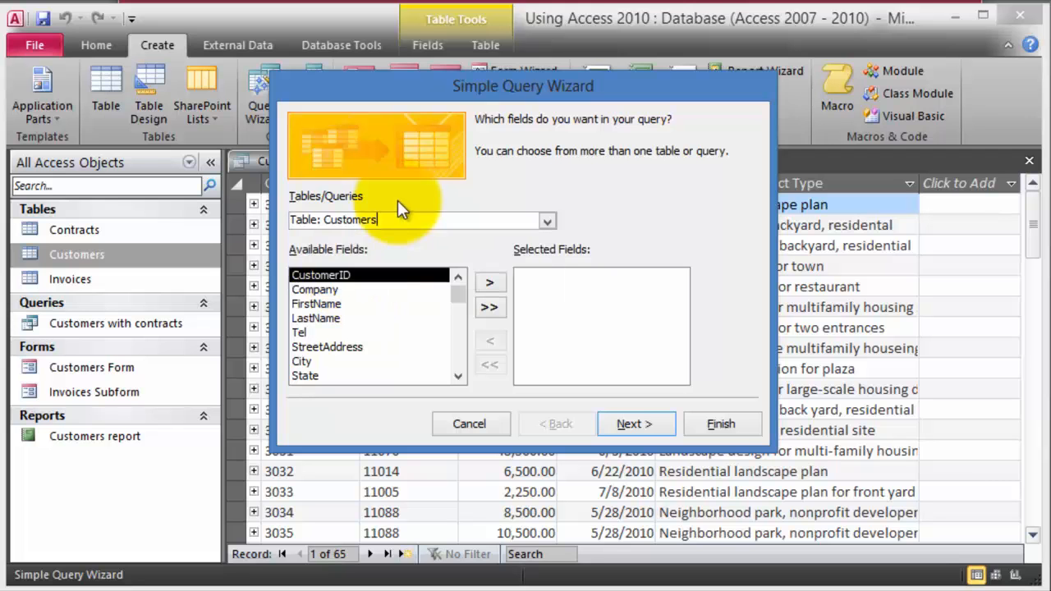
{"action": "double_click", "coordinate": [353, 219]}
- Add FirstName, LastName and Email as the query fields and continue to titling
{"action": "left_click", "coordinate": [336, 291]}
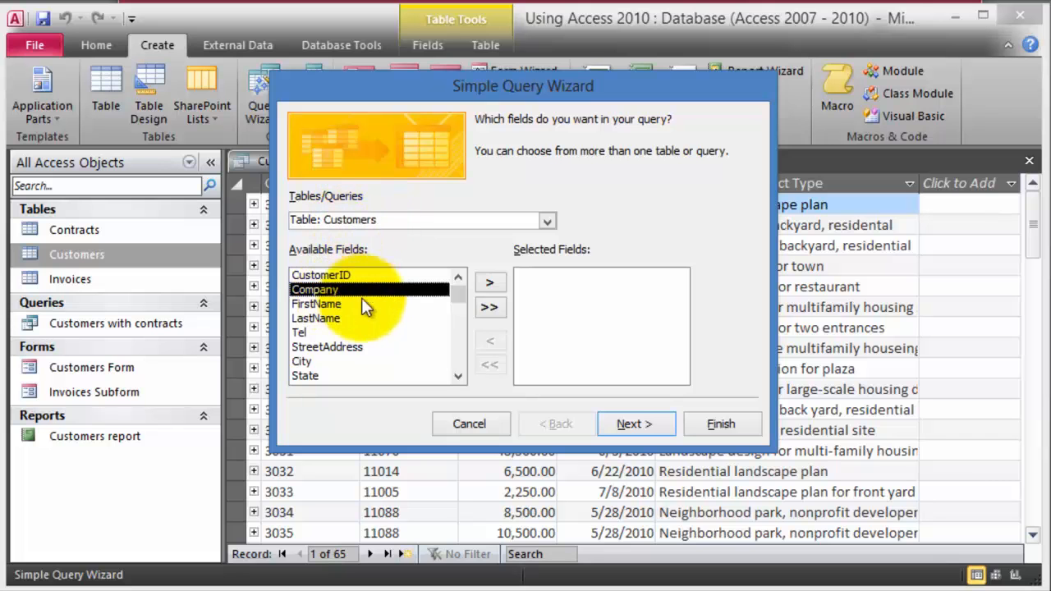
{"action": "left_click", "coordinate": [338, 304]}
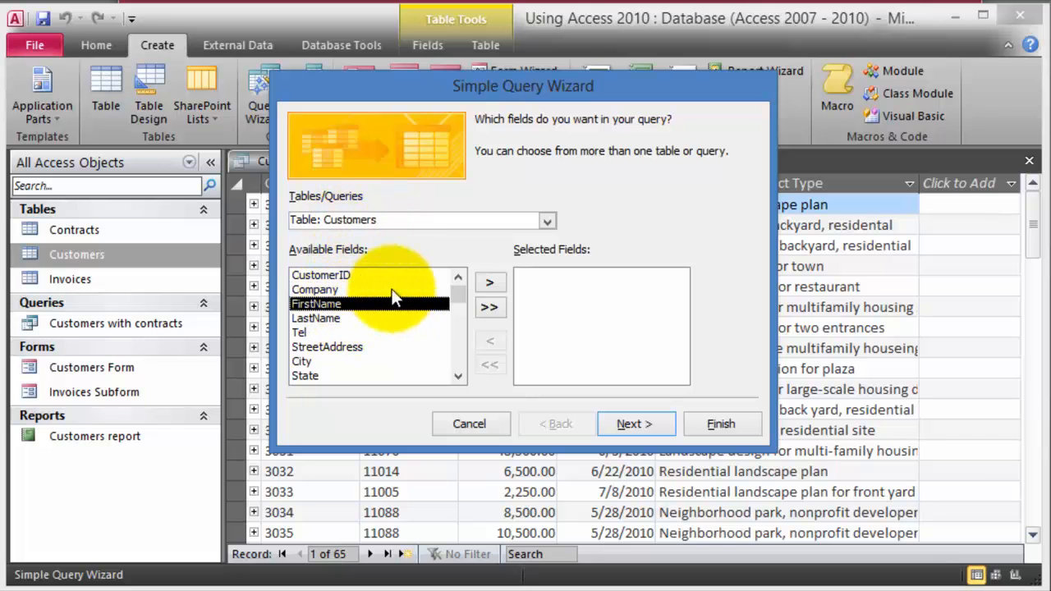
{"action": "left_click", "coordinate": [486, 283]}
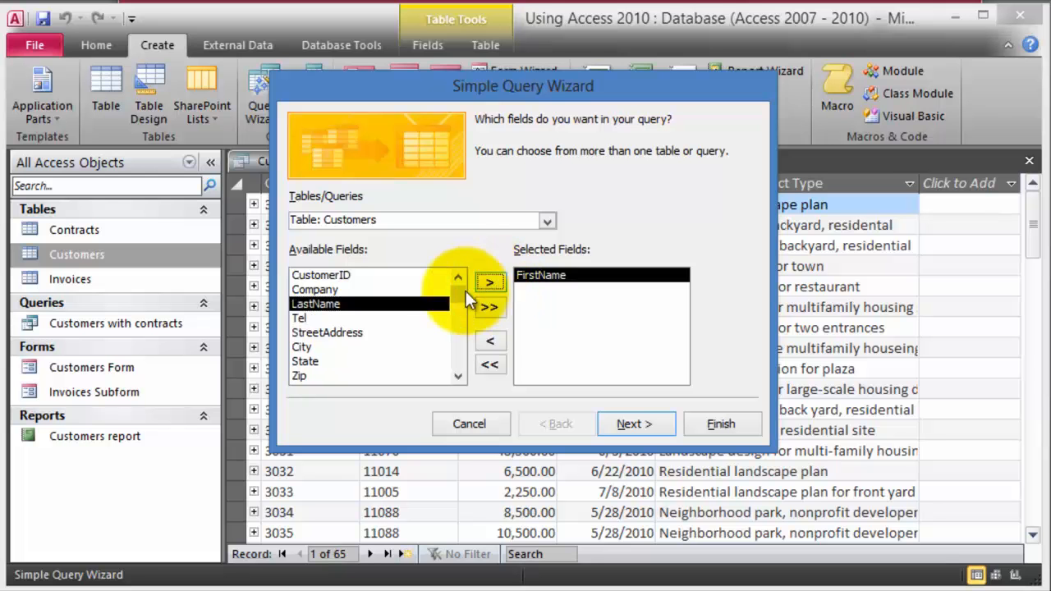
{"action": "left_click", "coordinate": [490, 284]}
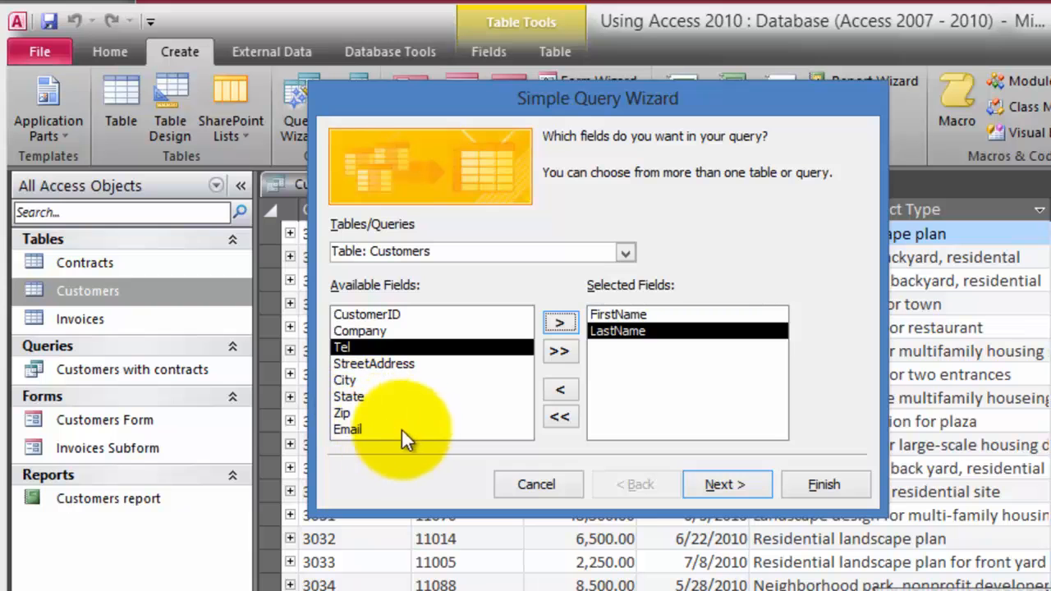
{"action": "left_click", "coordinate": [394, 430]}
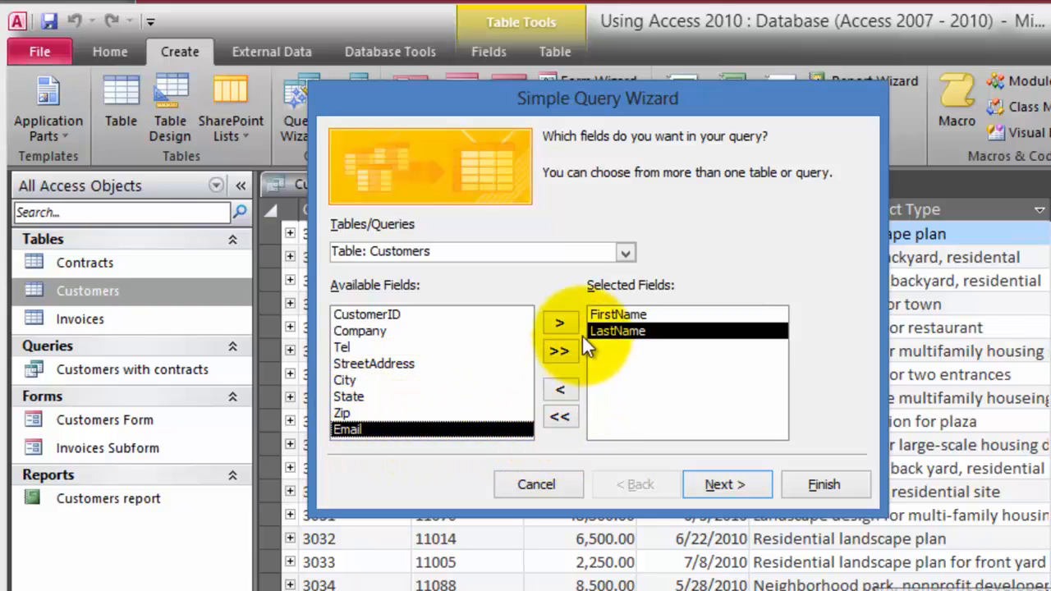
{"action": "left_click", "coordinate": [560, 323]}
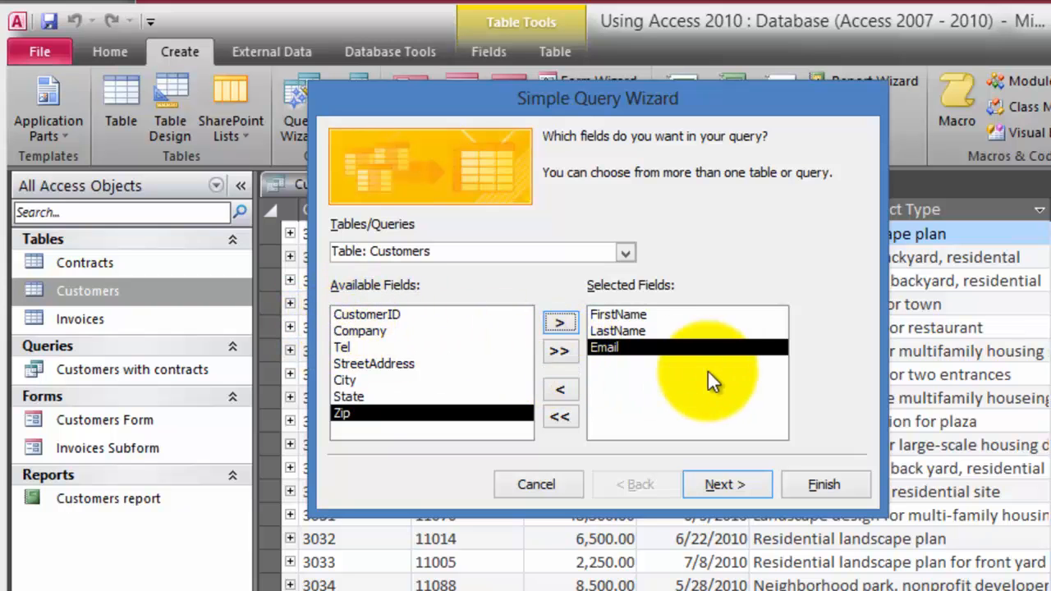
{"action": "left_click", "coordinate": [611, 348]}
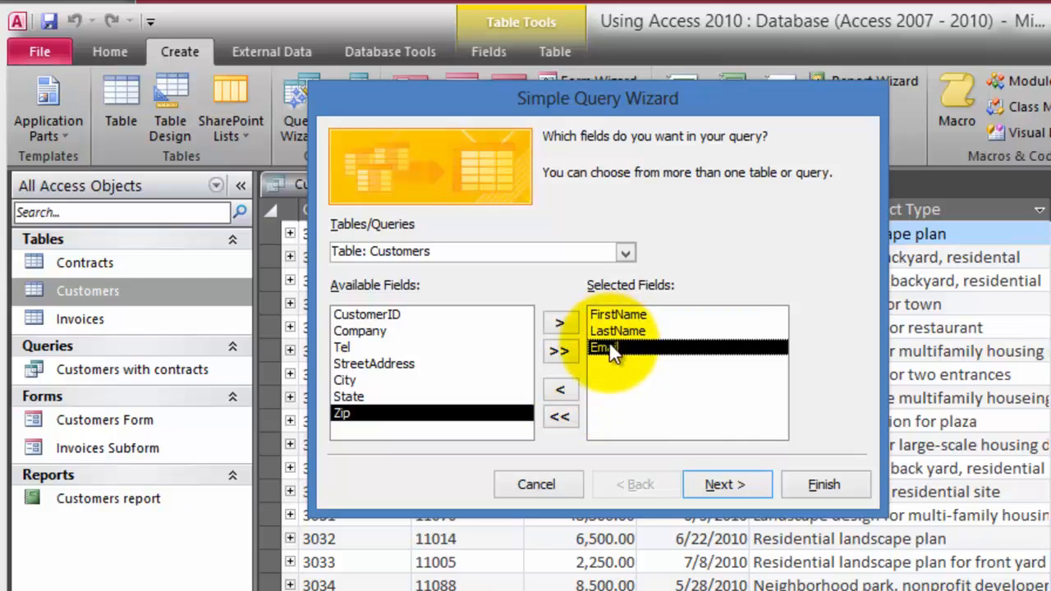
{"action": "left_click", "coordinate": [566, 392]}
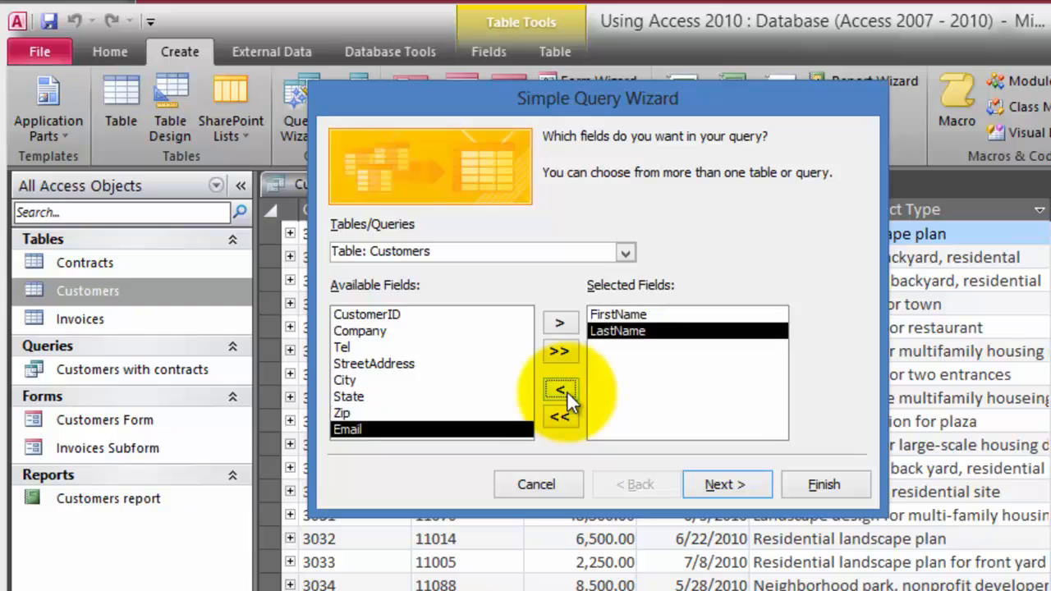
{"action": "double_click", "coordinate": [398, 432]}
{"action": "left_click", "coordinate": [736, 483]}
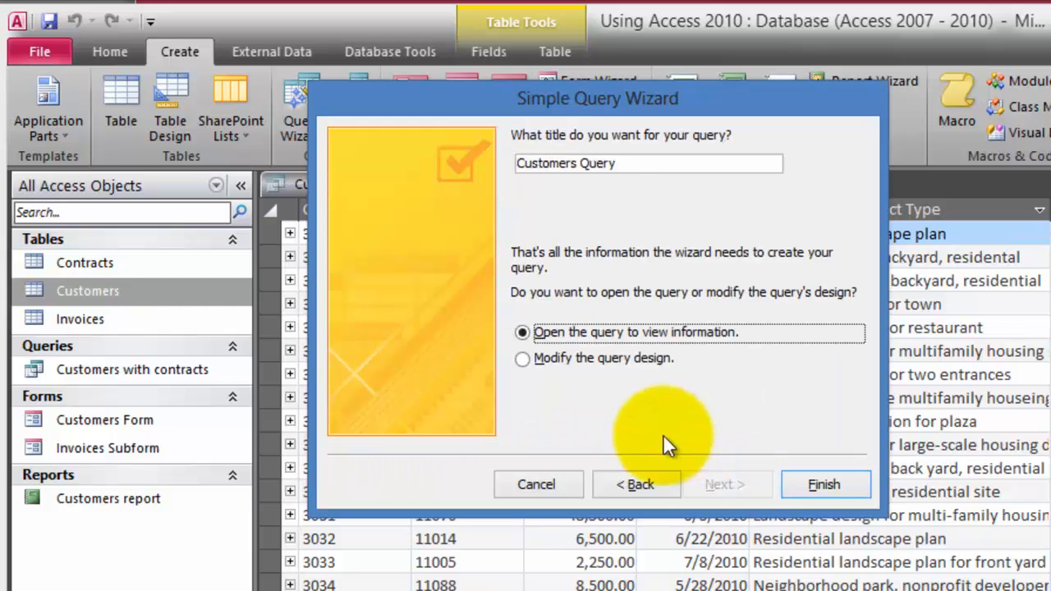
- Title the query 'Customer query by first last name and email' and finish the wizard
{"action": "left_click", "coordinate": [625, 163]}
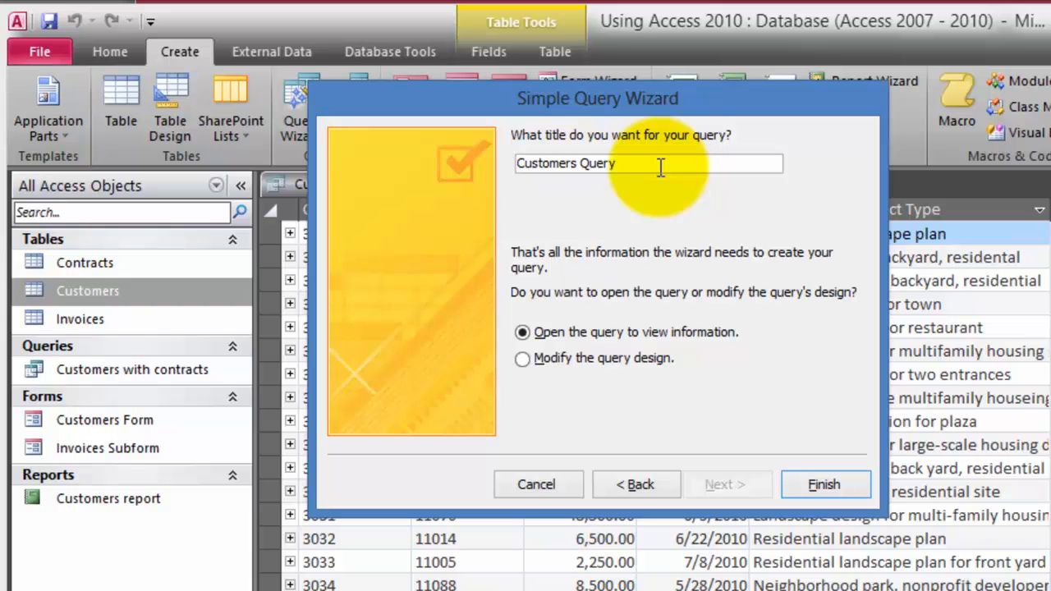
{"action": "key", "text": "BackSpace"}
{"action": "key", "text": "BackSpace"}
{"action": "key", "text": "BackSpace"}
{"action": "key", "text": "BackSpace"}
{"action": "key", "text": "BackSpace"}
{"action": "key", "text": "BackSpace"}
{"action": "key", "text": "BackSpace"}
{"action": "type", "text": "query by first last name and email"}
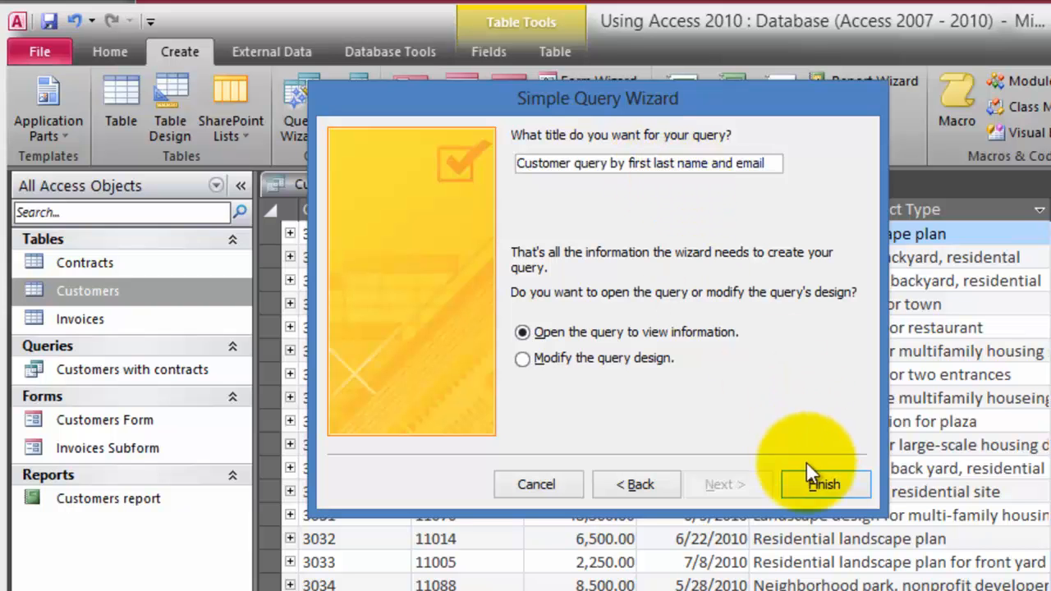
{"action": "left_click", "coordinate": [822, 484]}
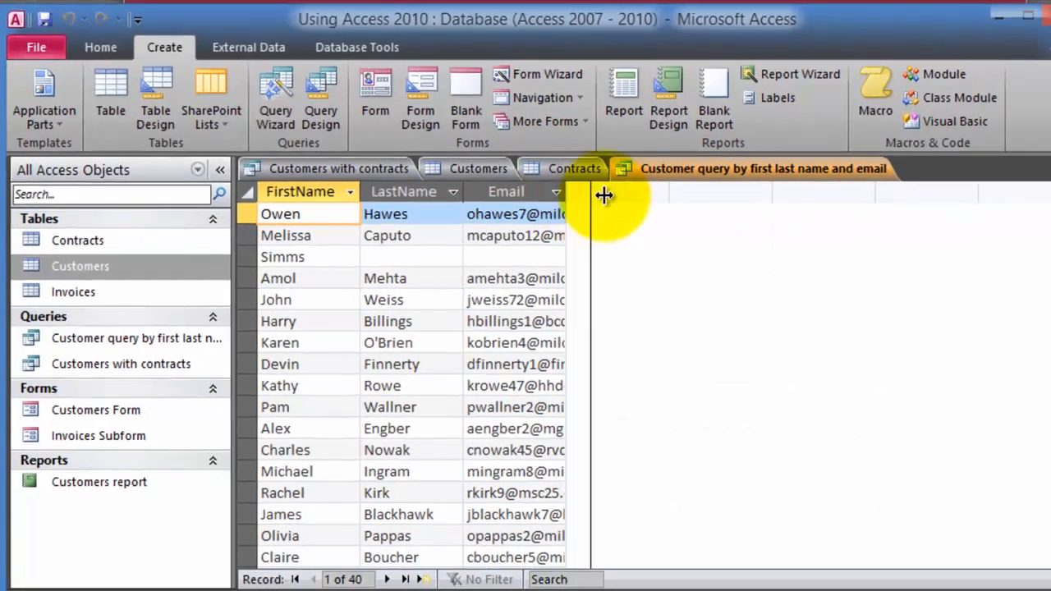
- Widen Email to fit addresses, close every open tab saving layouts, and reopen the new query
{"action": "double_click", "coordinate": [619, 209]}
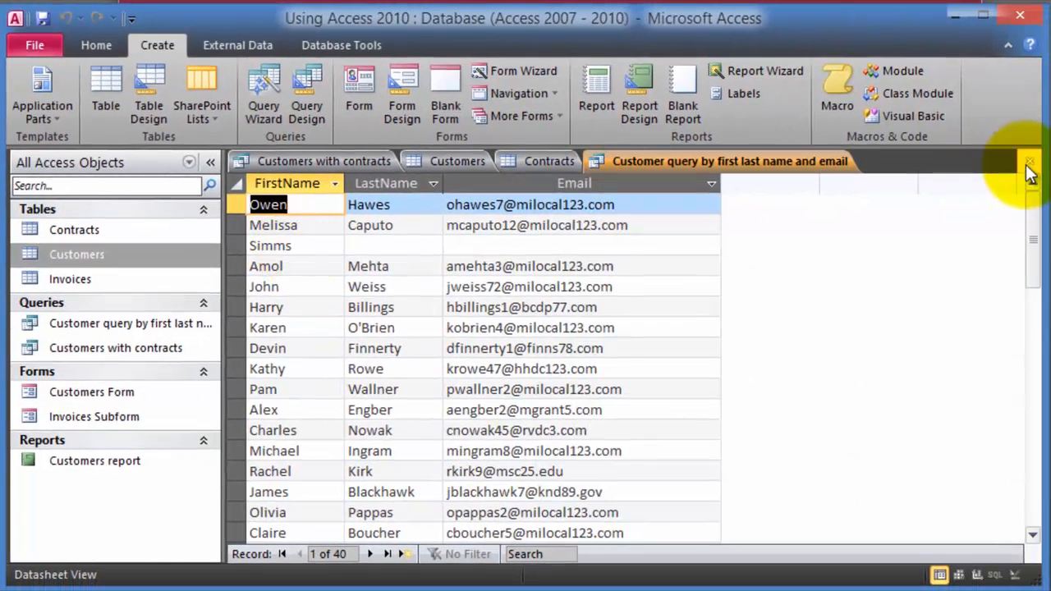
{"action": "left_click", "coordinate": [1029, 162]}
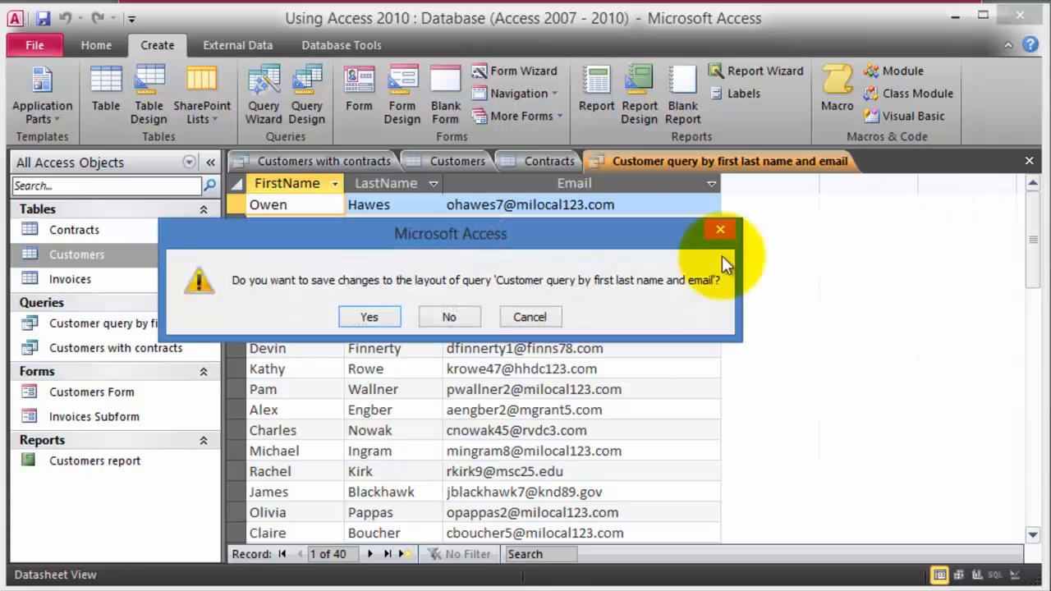
{"action": "left_click", "coordinate": [370, 317]}
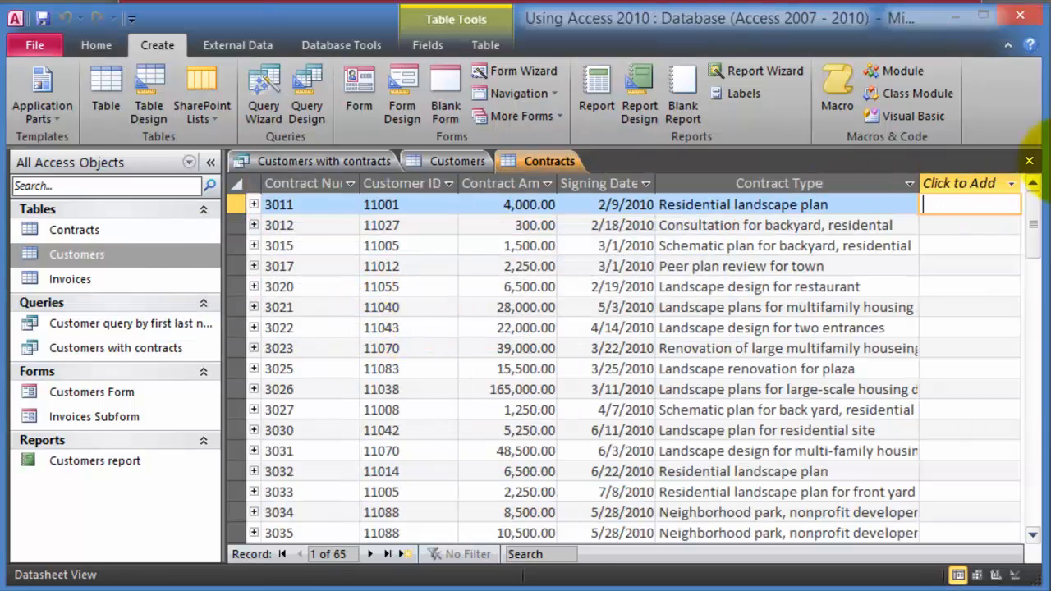
{"action": "left_click", "coordinate": [1030, 161]}
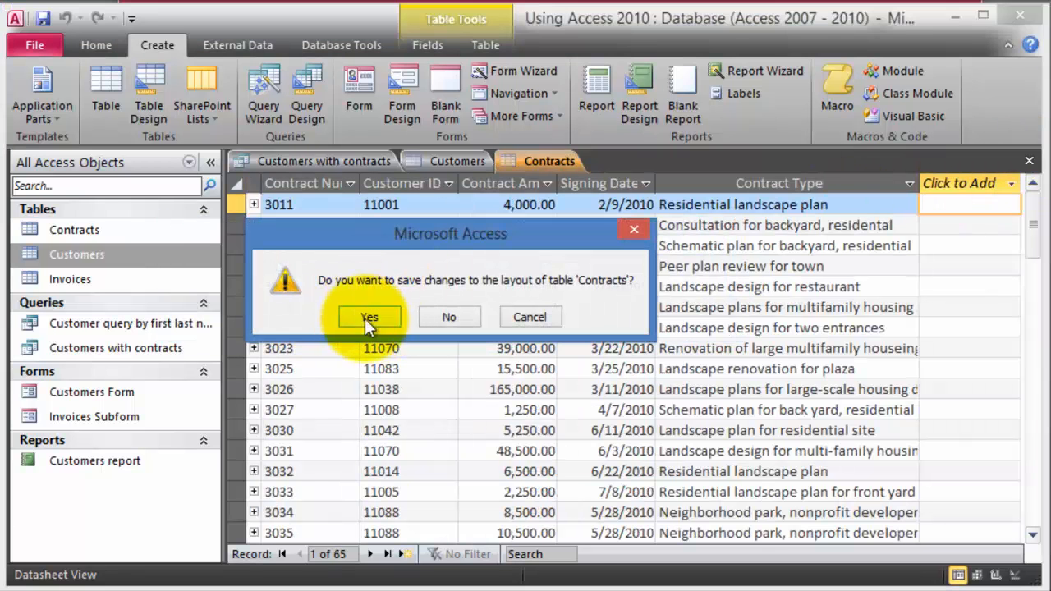
{"action": "left_click", "coordinate": [368, 318]}
{"action": "left_click", "coordinate": [1030, 162]}
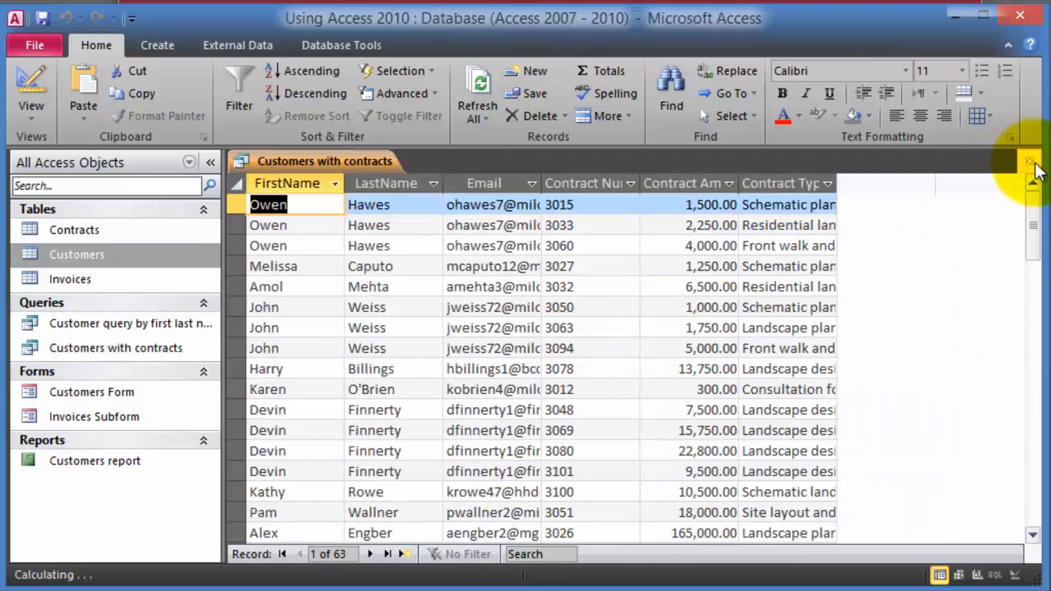
{"action": "left_click", "coordinate": [1030, 162]}
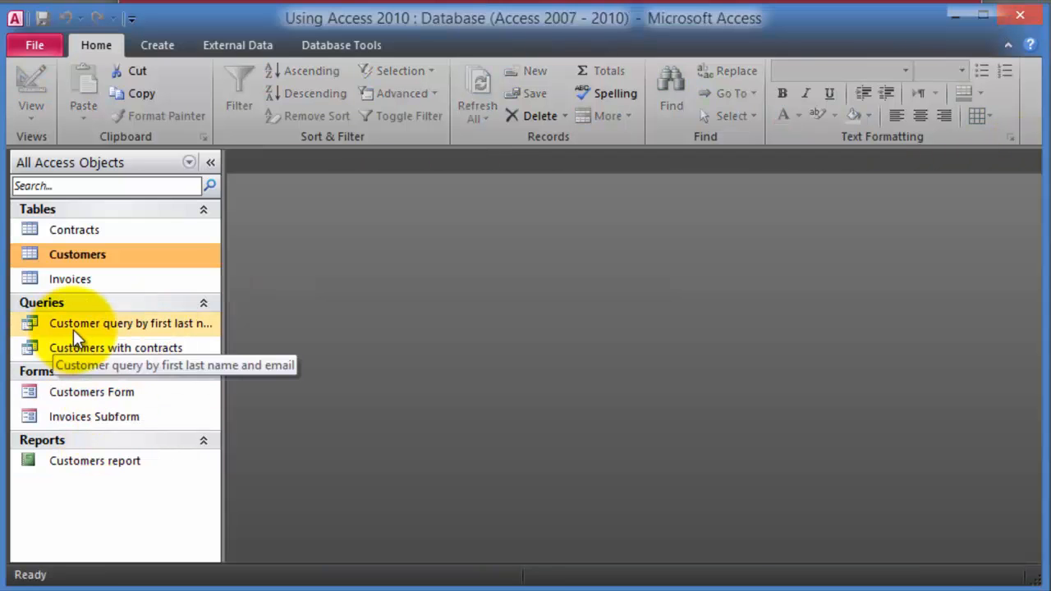
{"action": "double_click", "coordinate": [122, 326]}
- Add a new Customers record with ID 121212, tabbing through the name fields, then close the table
{"action": "key", "text": "ctrl+w"}
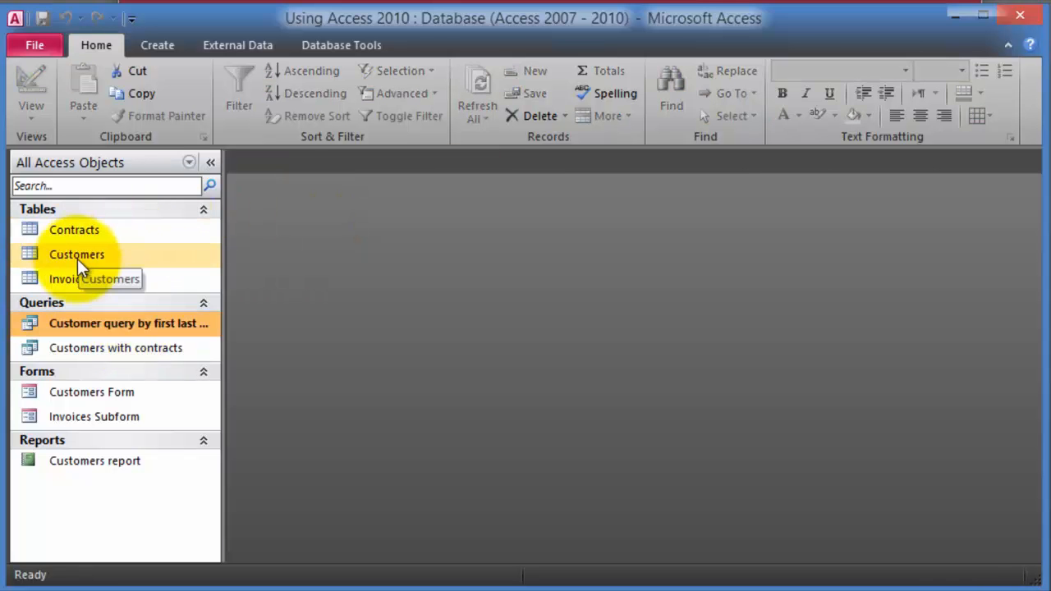
{"action": "double_click", "coordinate": [77, 259]}
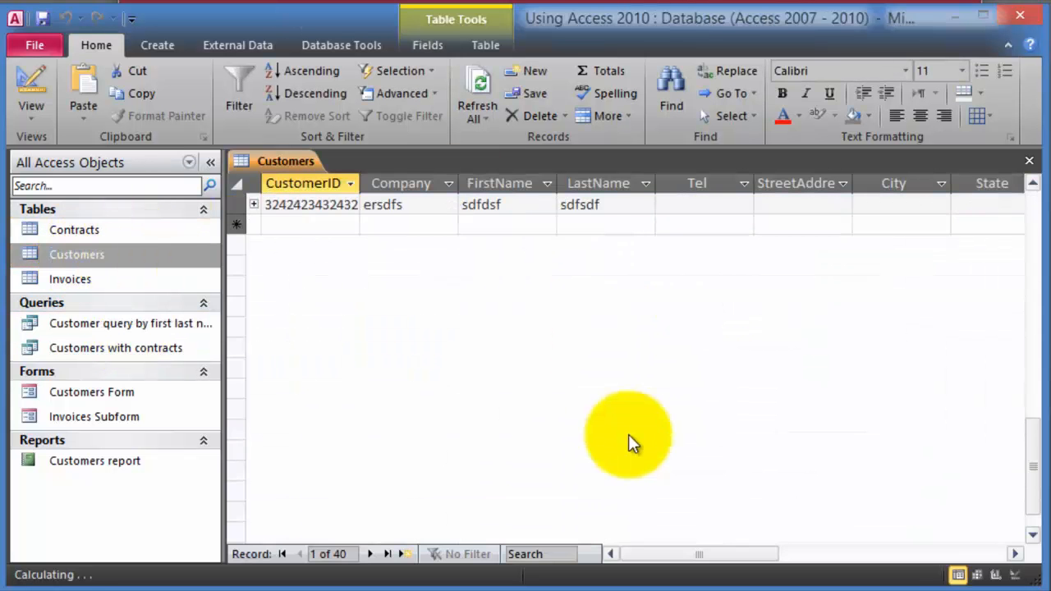
{"action": "left_click", "coordinate": [320, 284]}
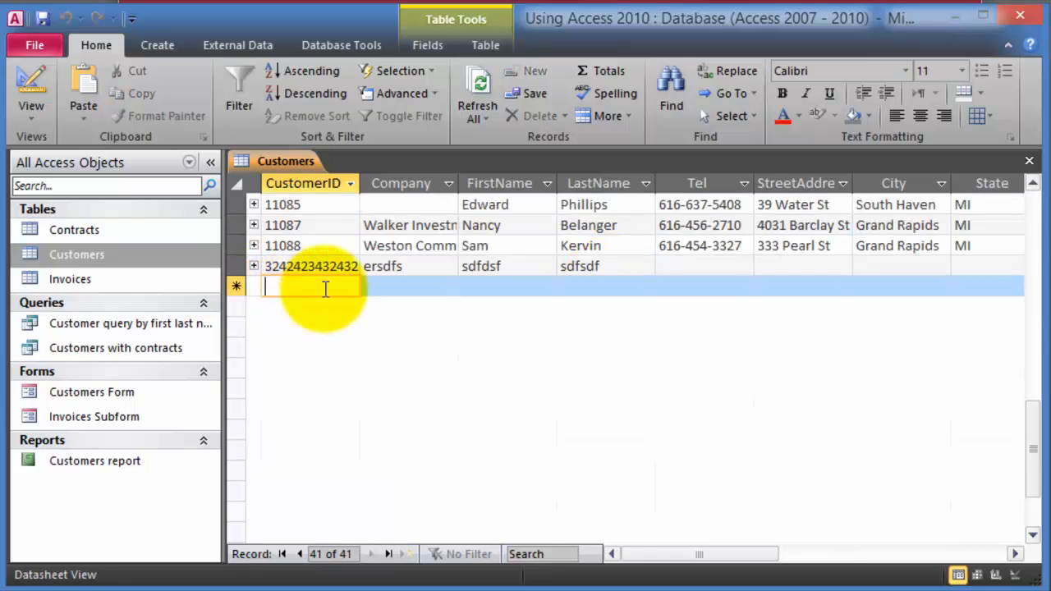
{"action": "type", "text": "121212"}
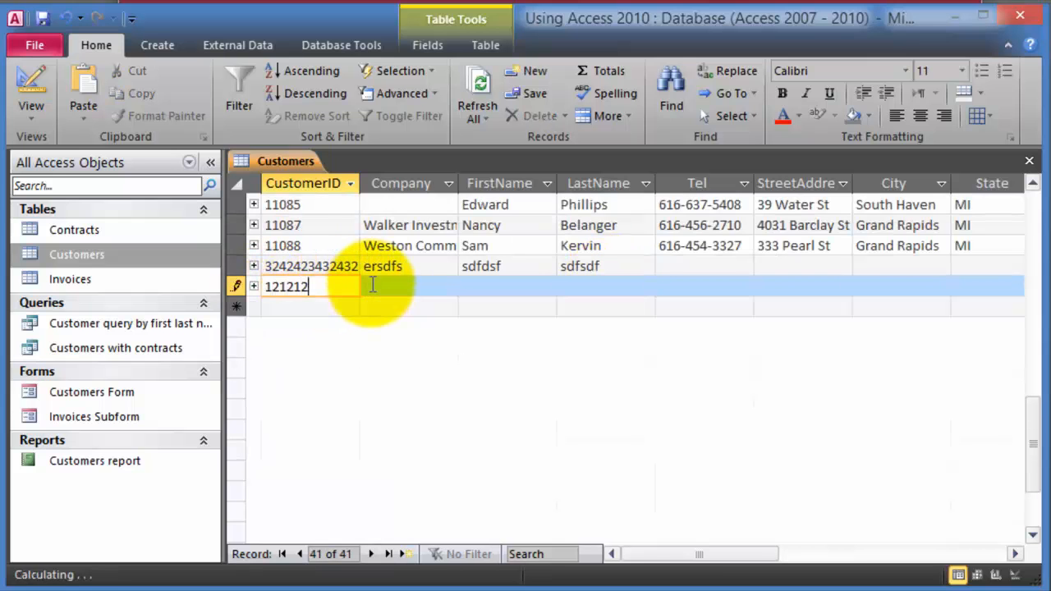
{"action": "left_click", "coordinate": [372, 284]}
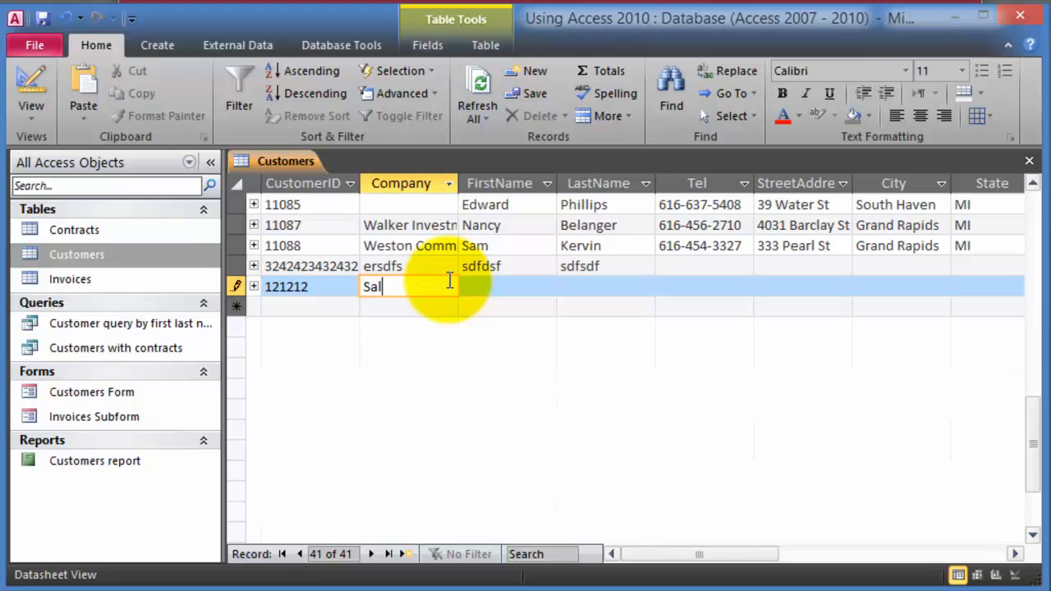
{"action": "key", "text": "Tab"}
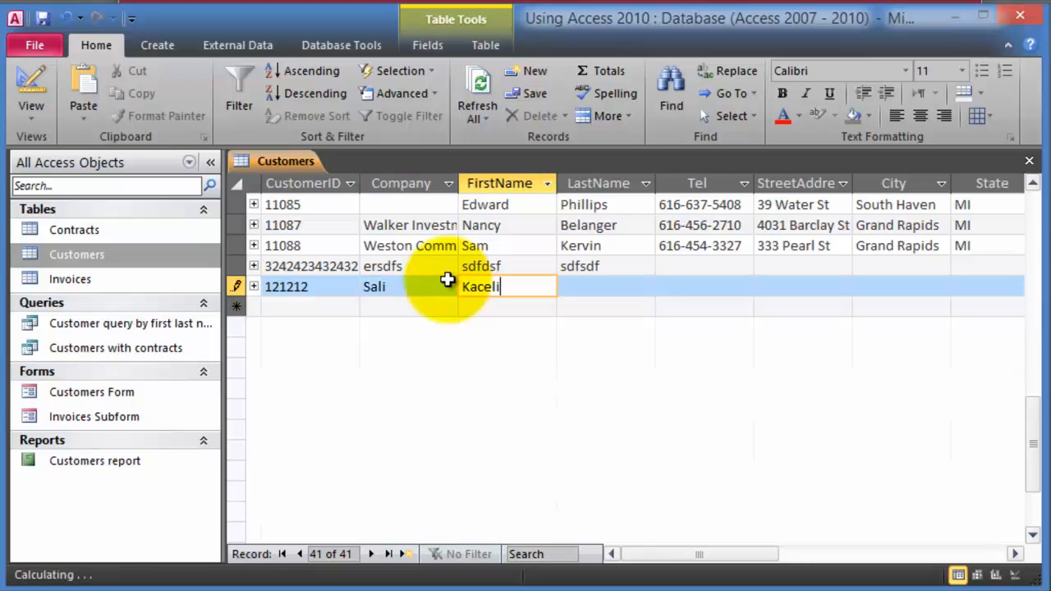
{"action": "key", "text": "Tab"}
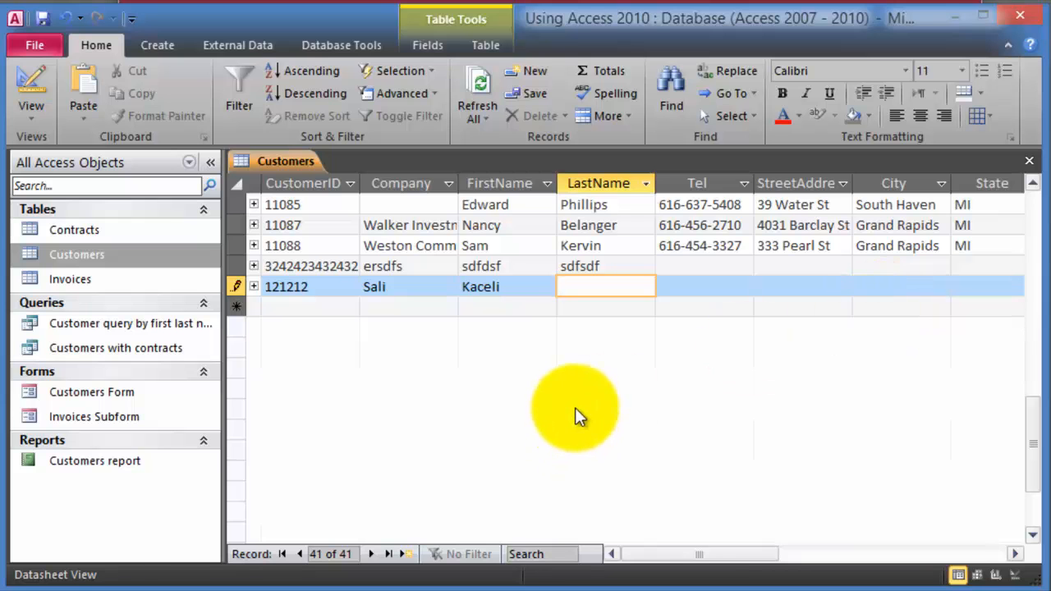
{"action": "left_click", "coordinate": [1029, 161]}
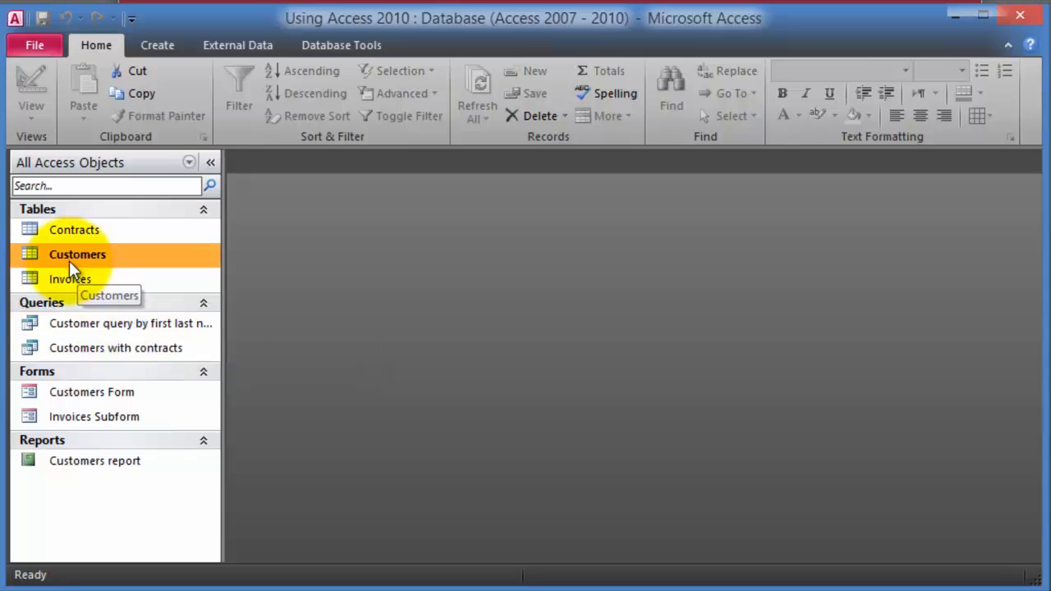
{"action": "left_click", "coordinate": [102, 324]}
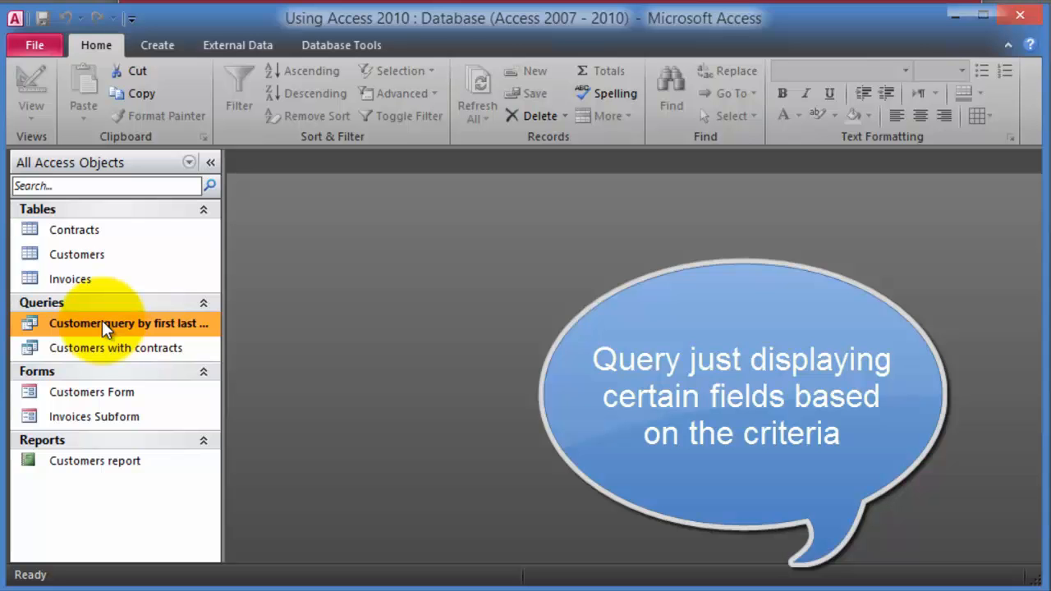
- Check customer 121212's entry in the name-and-email query, then close it
{"action": "double_click", "coordinate": [102, 324]}
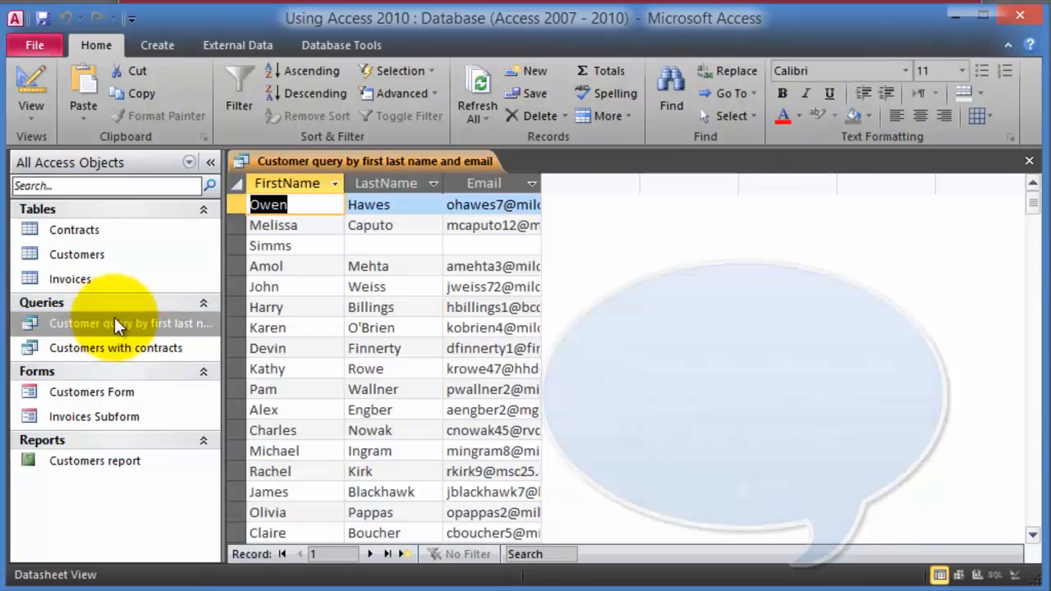
{"action": "scroll", "coordinate": [505, 279], "scroll_direction": "down", "scroll_amount": 3}
{"action": "scroll", "coordinate": [509, 284], "scroll_direction": "down", "scroll_amount": 9}
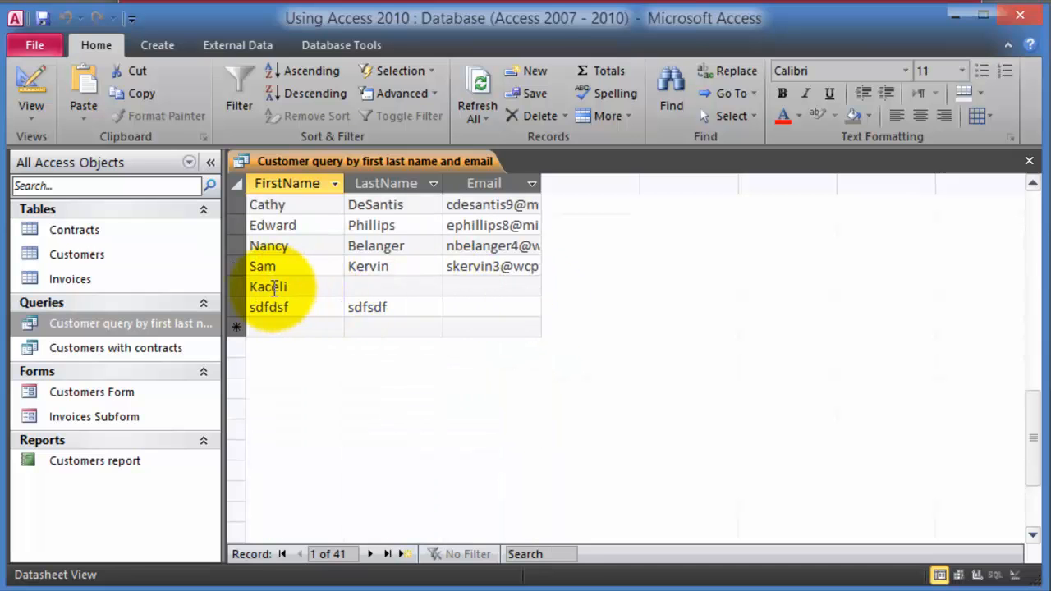
{"action": "left_click", "coordinate": [301, 286]}
{"action": "scroll", "coordinate": [304, 285], "scroll_direction": "up", "scroll_amount": 1}
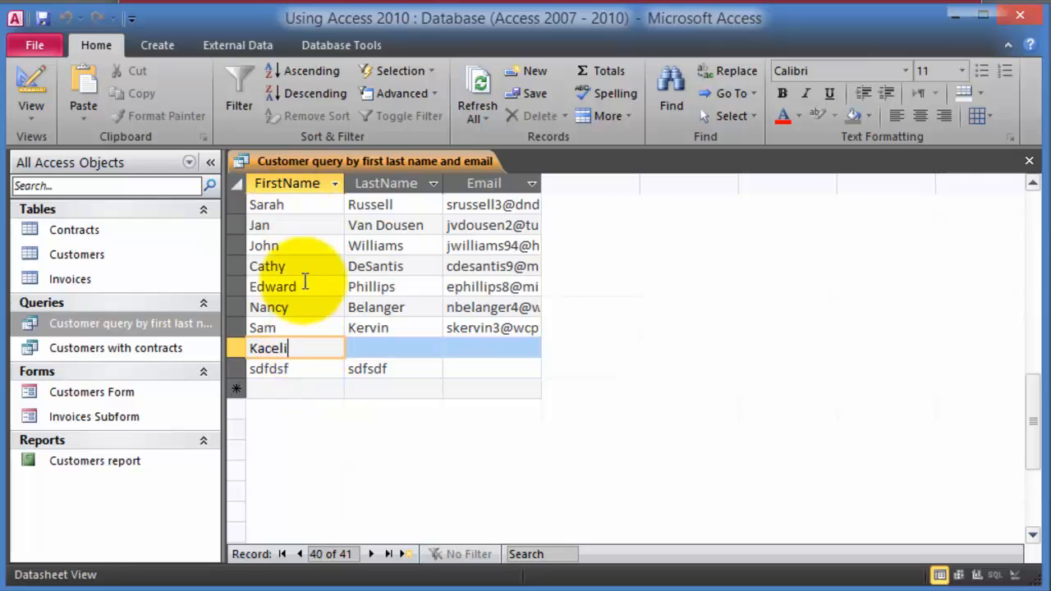
{"action": "left_click", "coordinate": [1029, 161]}
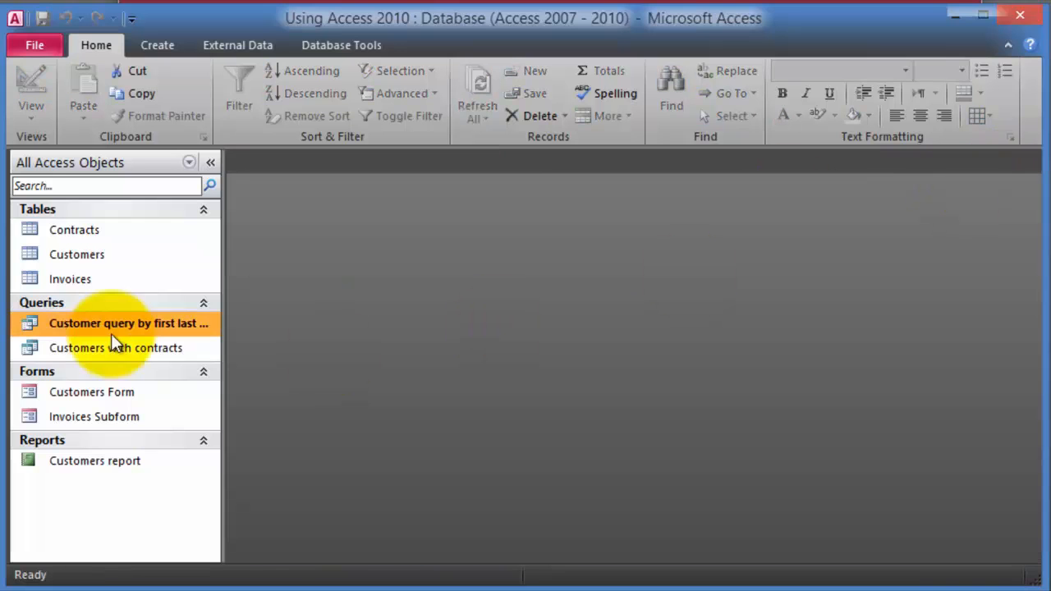
- In Customers, clear record 121212's Company value and enter the customer's first and last names
{"action": "double_click", "coordinate": [78, 257]}
{"action": "scroll", "coordinate": [396, 364], "scroll_direction": "down", "scroll_amount": 9}
{"action": "scroll", "coordinate": [397, 364], "scroll_direction": "down", "scroll_amount": 3}
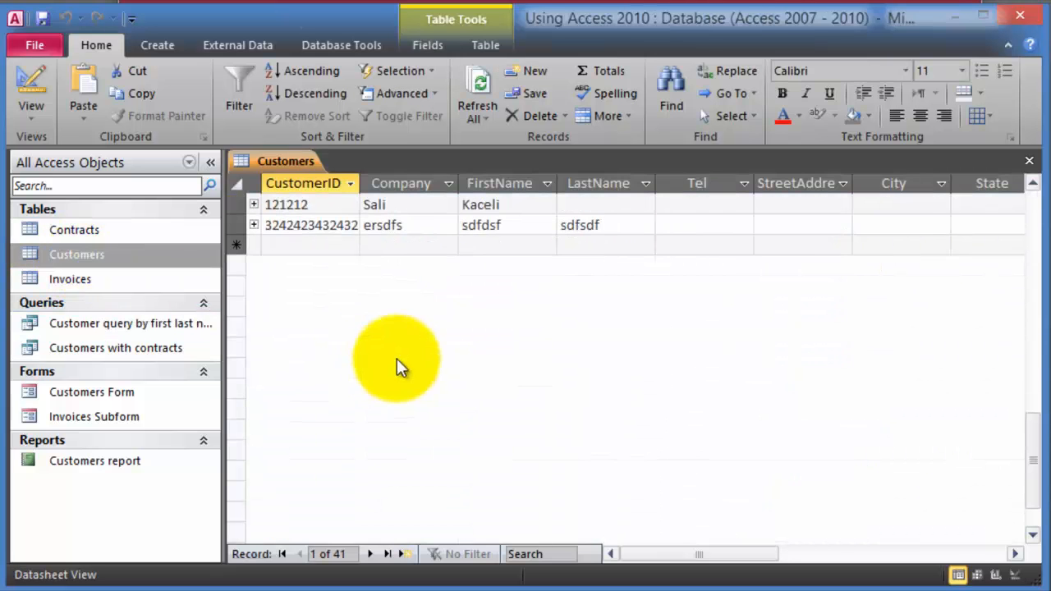
{"action": "scroll", "coordinate": [418, 360], "scroll_direction": "up", "scroll_amount": 2}
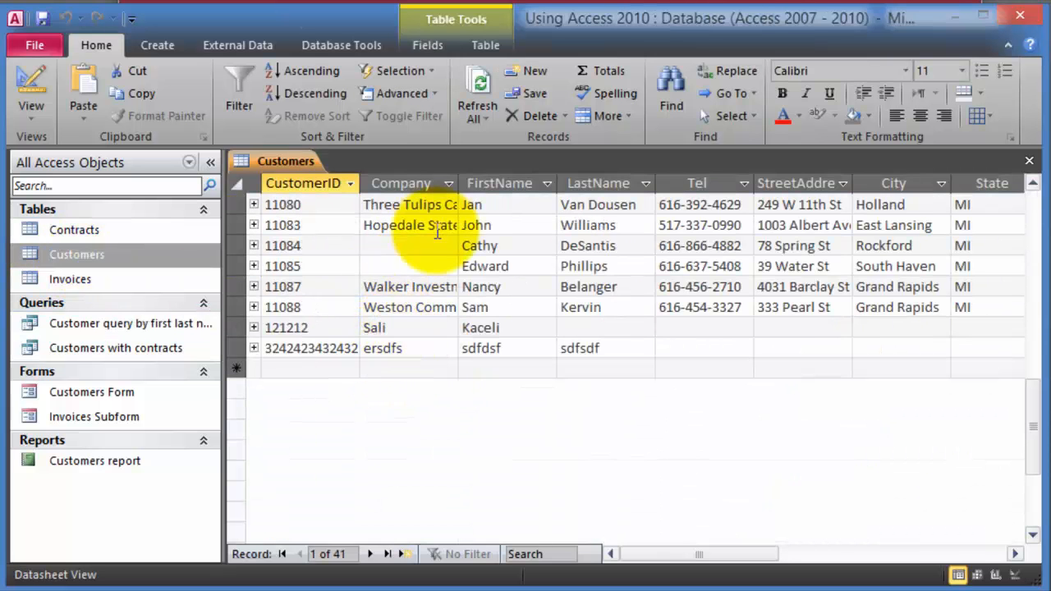
{"action": "left_click", "coordinate": [365, 328]}
{"action": "key", "text": "Delete"}
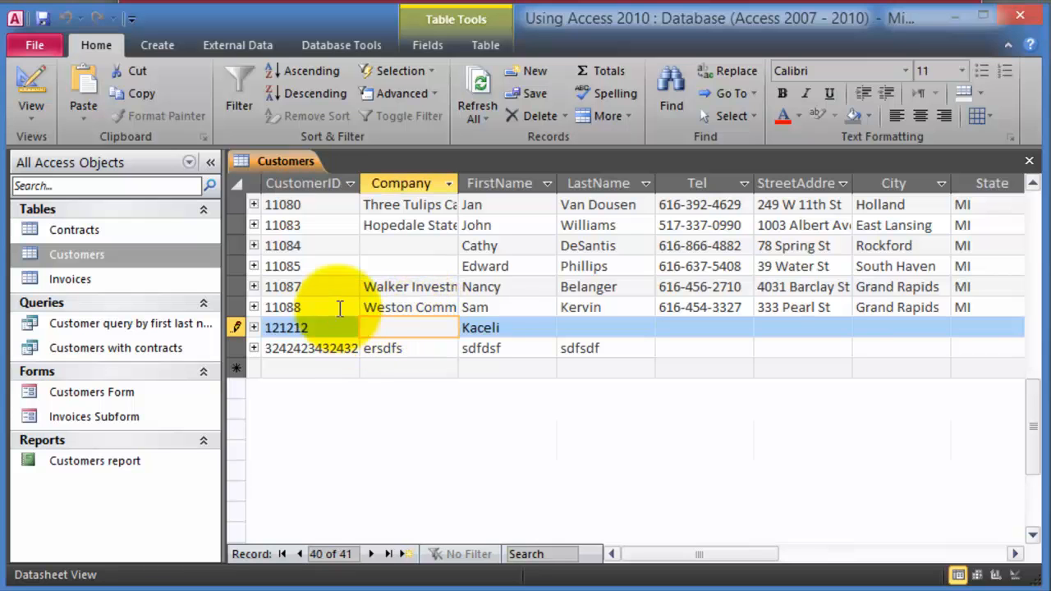
{"action": "key", "text": "Tab"}
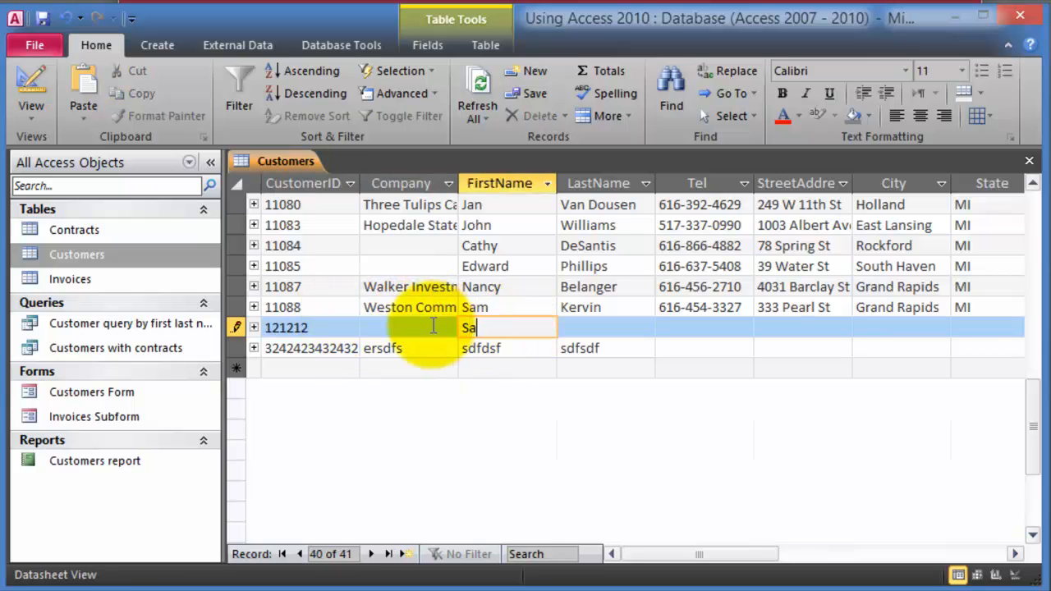
{"action": "key", "text": "Tab"}
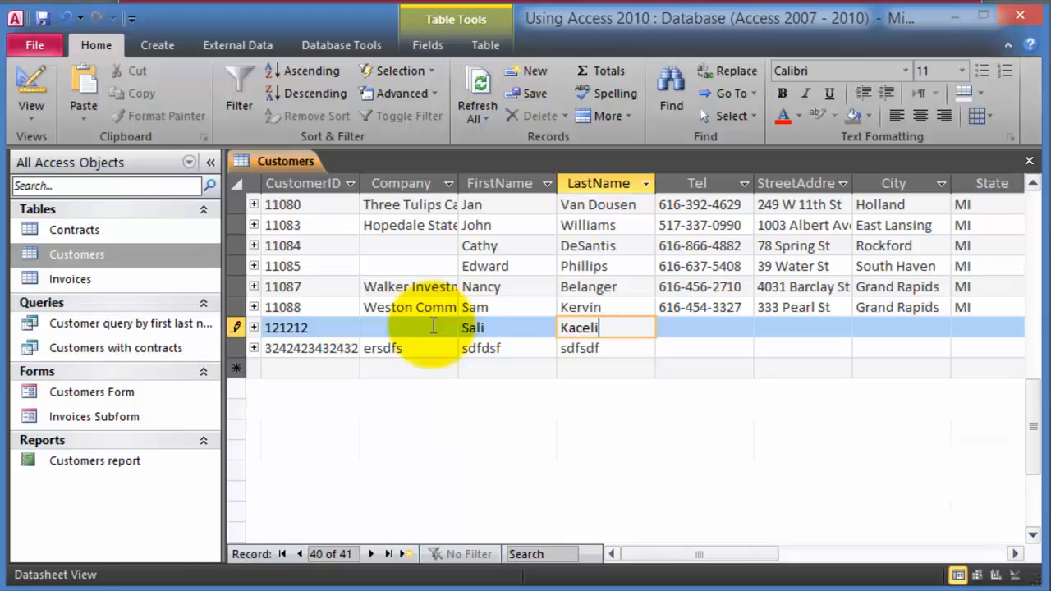
{"action": "key", "text": "Tab"}
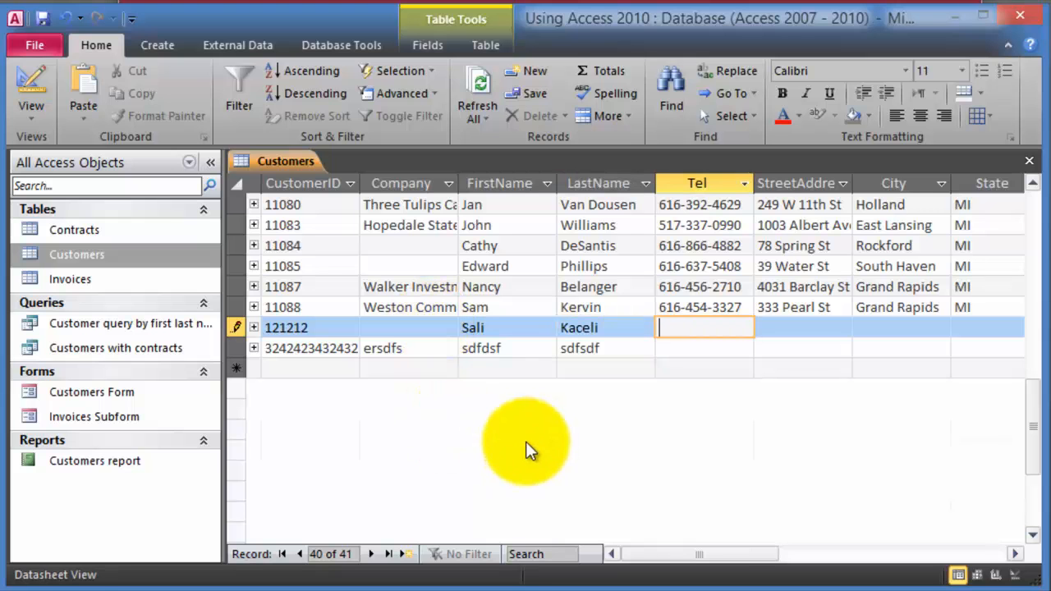
{"action": "left_click", "coordinate": [1029, 161]}
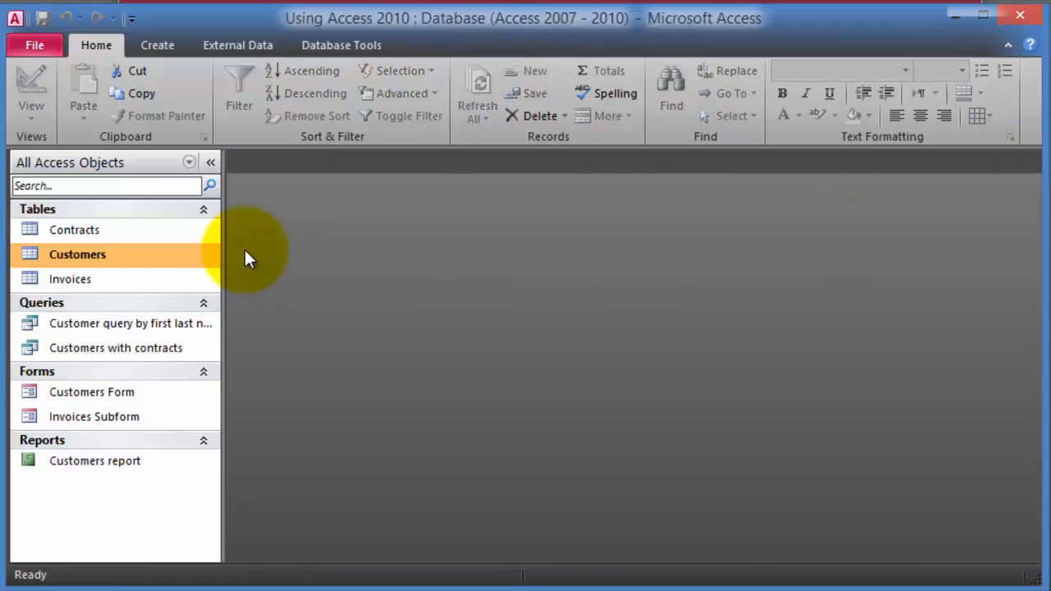
{"action": "double_click", "coordinate": [107, 322]}
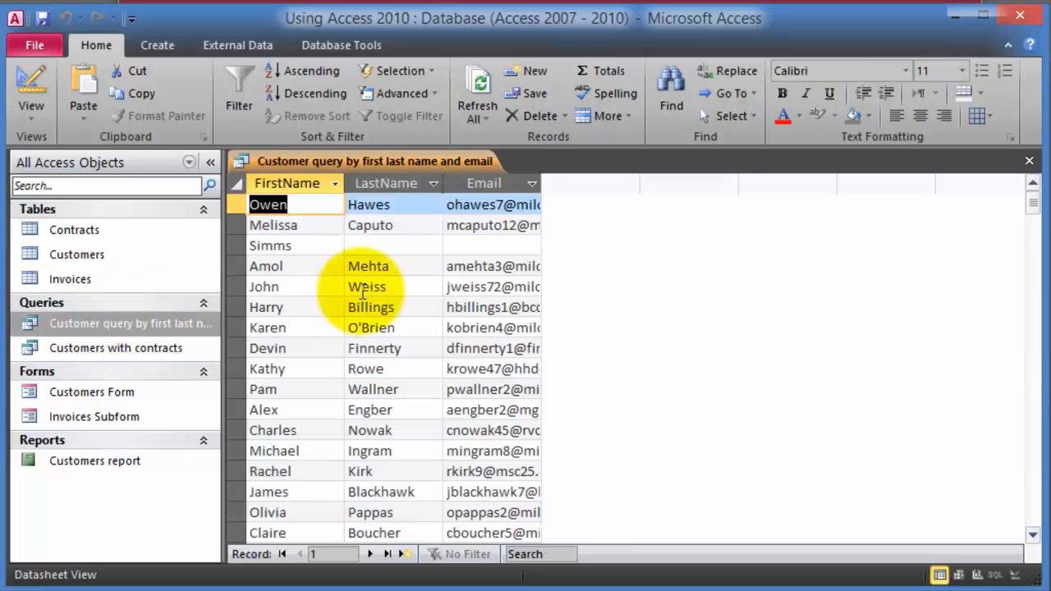
{"action": "scroll", "coordinate": [423, 336], "scroll_direction": "down", "scroll_amount": 13}
{"action": "scroll", "coordinate": [423, 346], "scroll_direction": "up", "scroll_amount": 1}
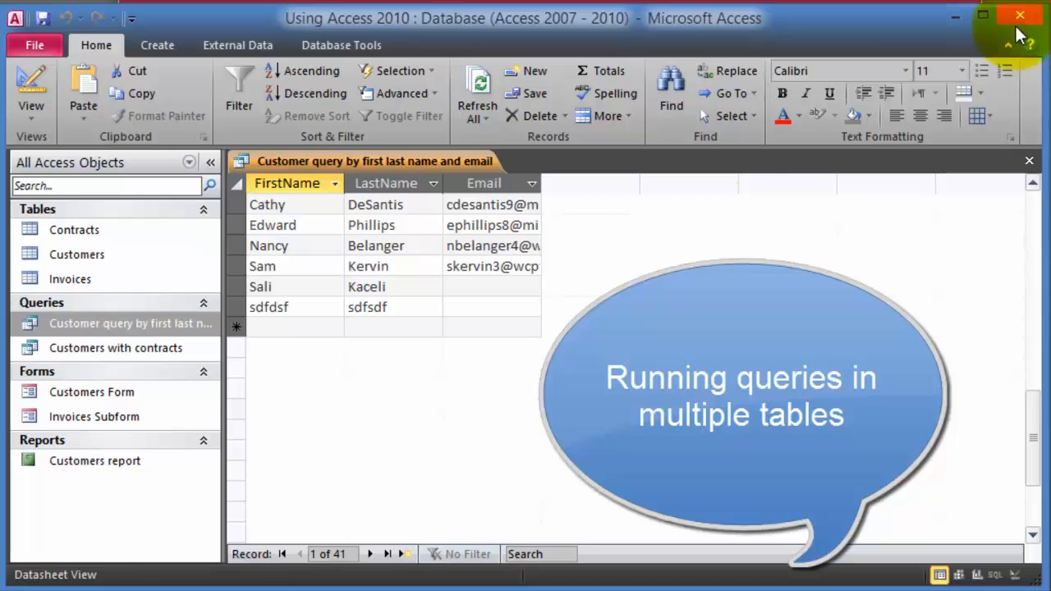
{"action": "left_click", "coordinate": [1029, 161]}
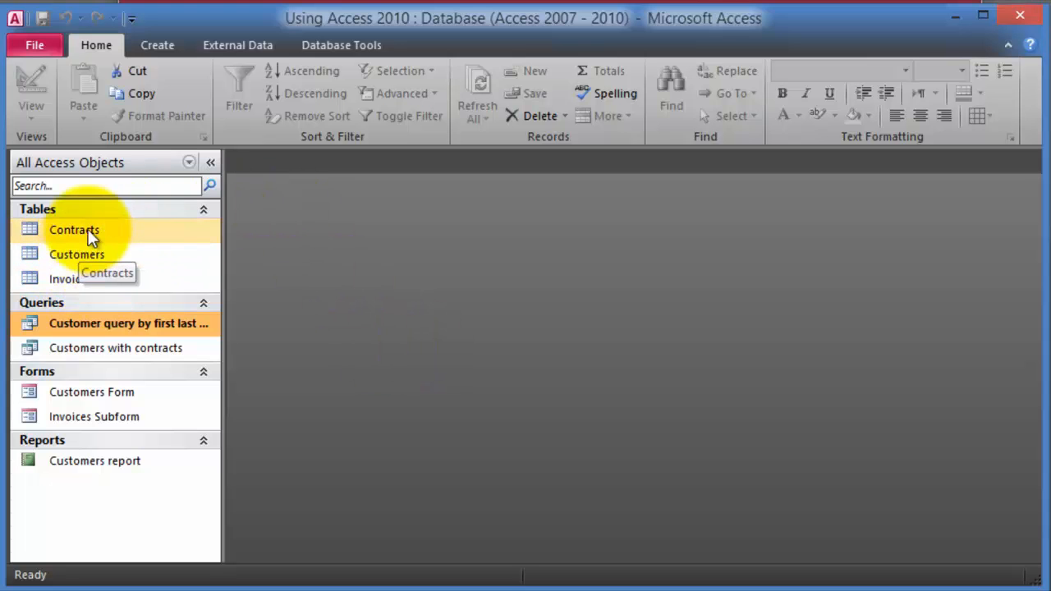
- Open the Relationships diagram and arrange Invoices, Contracts and Customers from left to right
{"action": "left_click", "coordinate": [333, 51]}
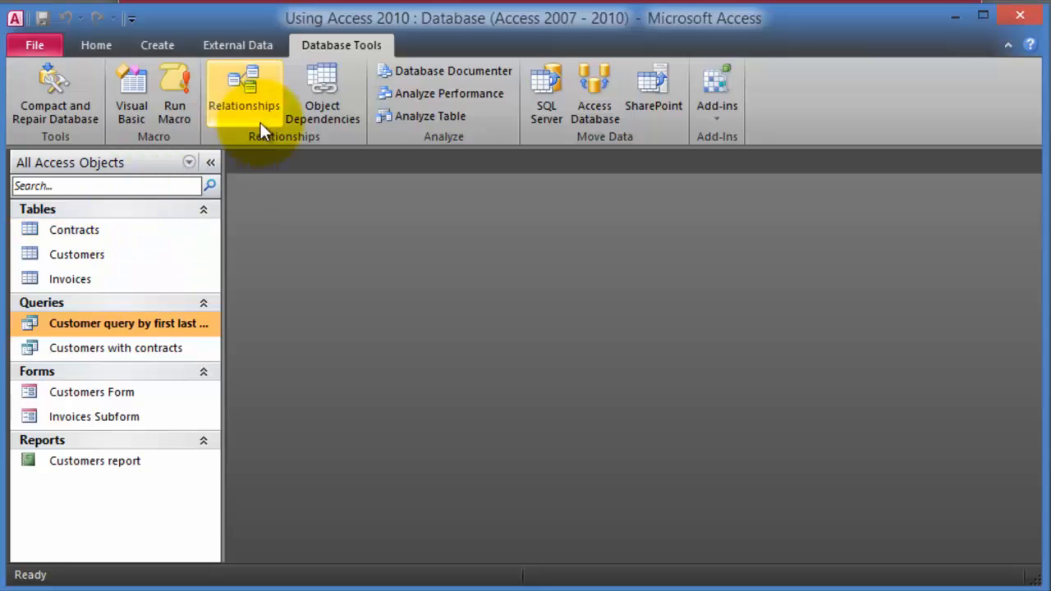
{"action": "left_click", "coordinate": [250, 97]}
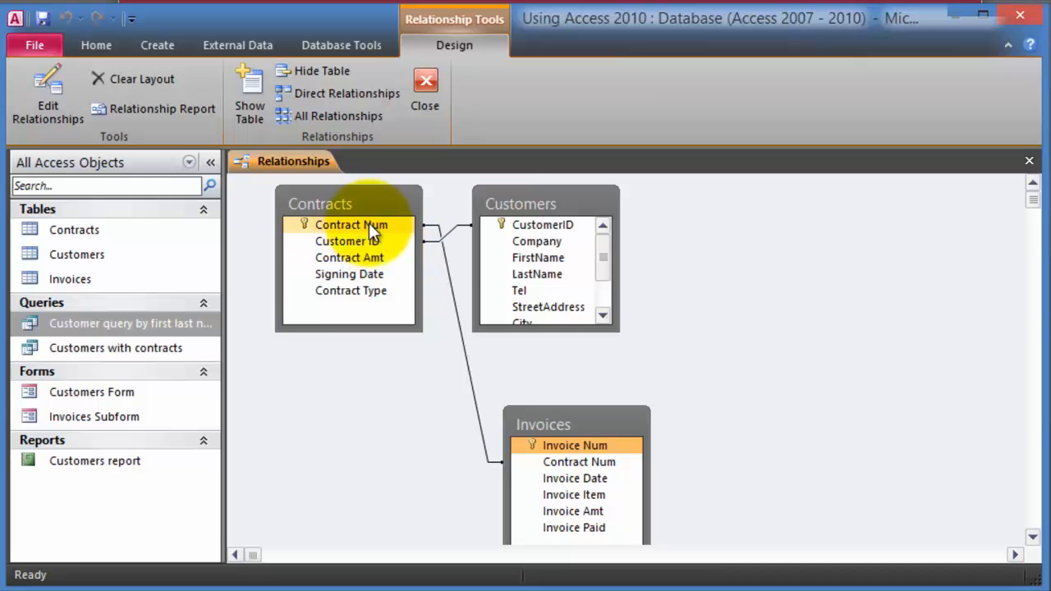
{"action": "left_click", "coordinate": [523, 227]}
{"action": "left_click_drag", "start_coordinate": [532, 201], "coordinate": [791, 191]}
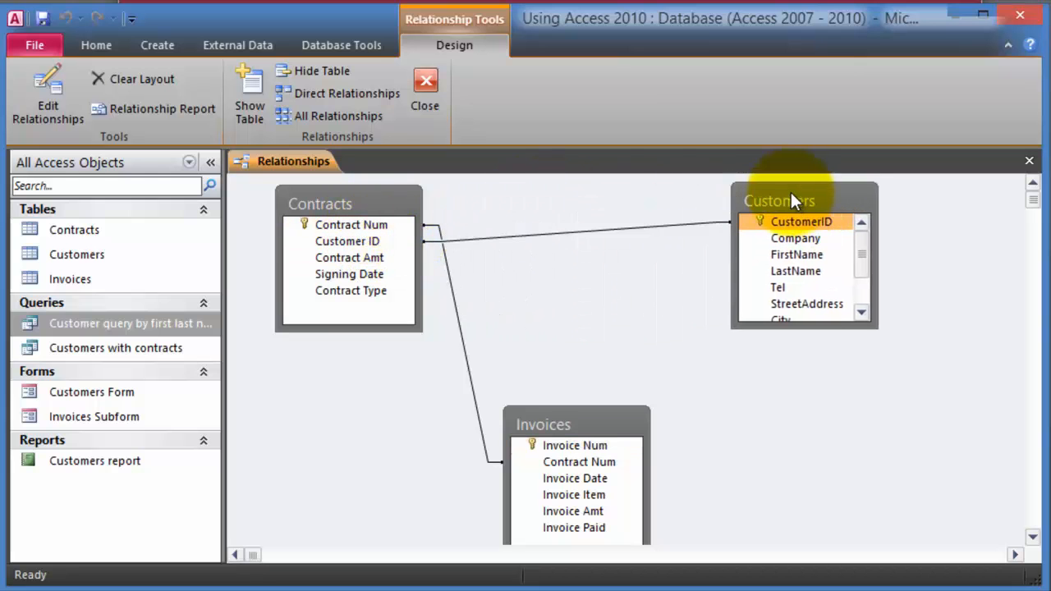
{"action": "left_click_drag", "start_coordinate": [367, 218], "coordinate": [782, 375]}
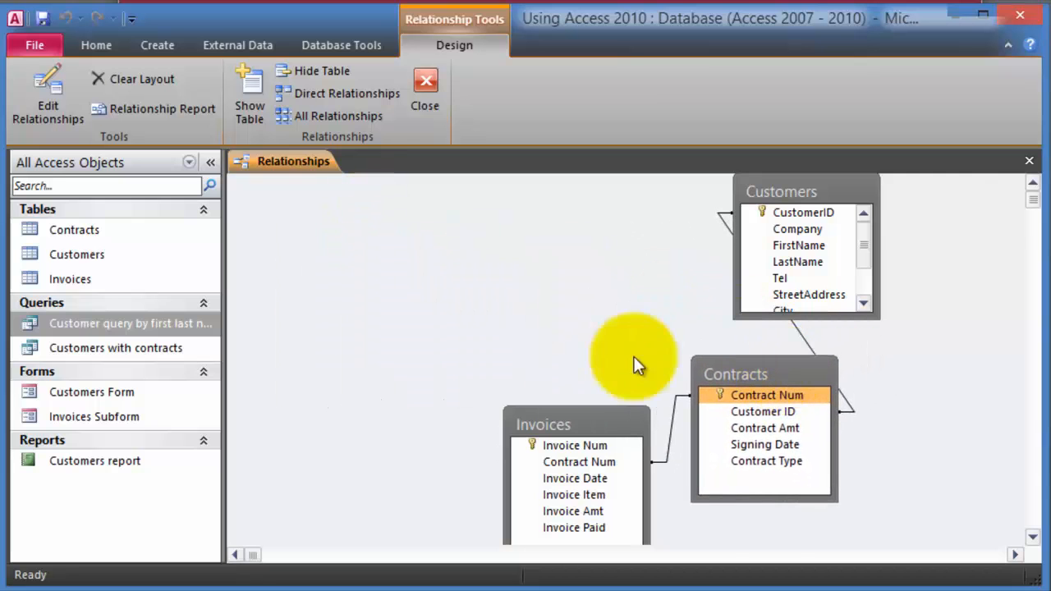
{"action": "left_click_drag", "start_coordinate": [563, 413], "coordinate": [331, 367]}
{"action": "left_click_drag", "start_coordinate": [768, 372], "coordinate": [597, 336]}
- Point out the CustomerID link between Customers and Contracts, then save and close the layout
{"action": "left_click", "coordinate": [784, 216]}
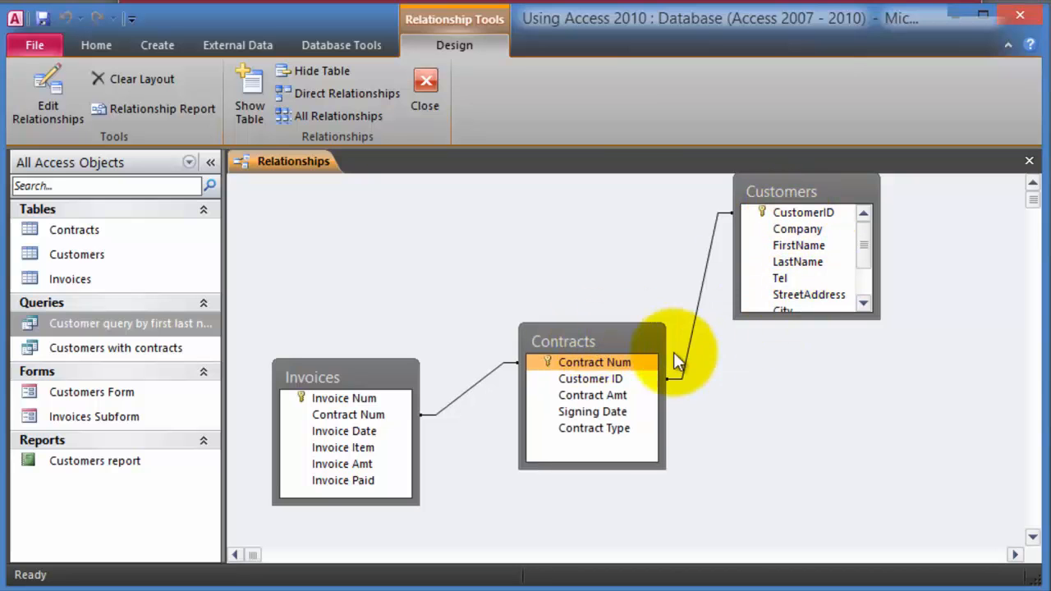
{"action": "left_click", "coordinate": [595, 381]}
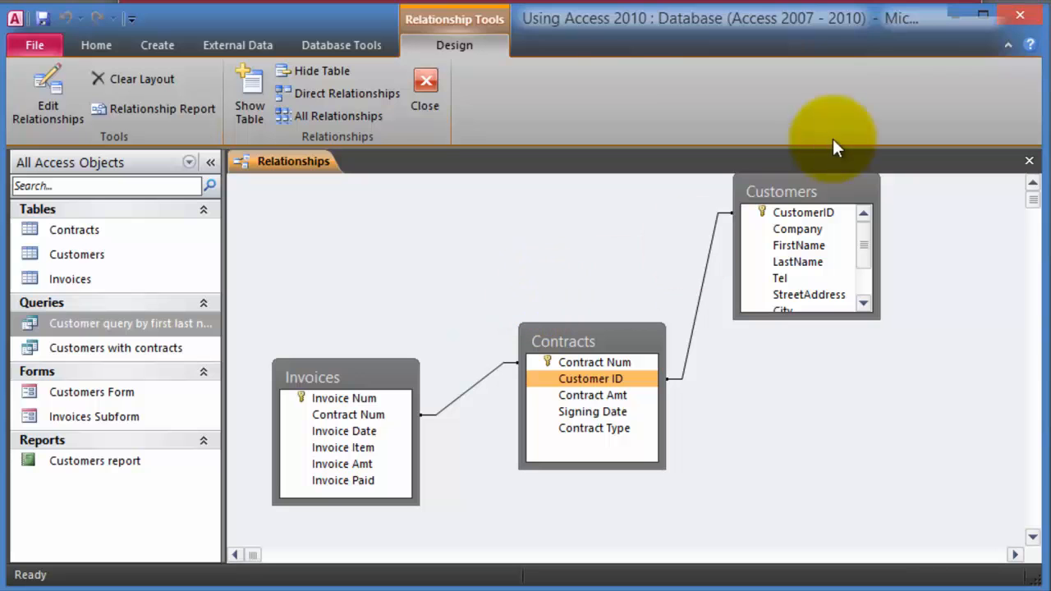
{"action": "left_click", "coordinate": [1029, 163]}
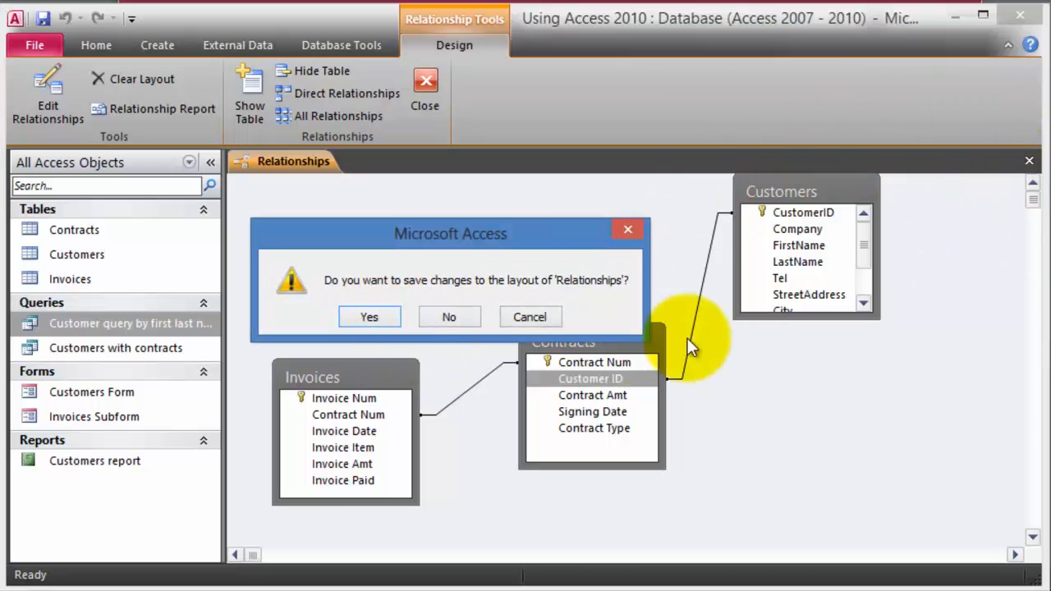
{"action": "left_click", "coordinate": [371, 319]}
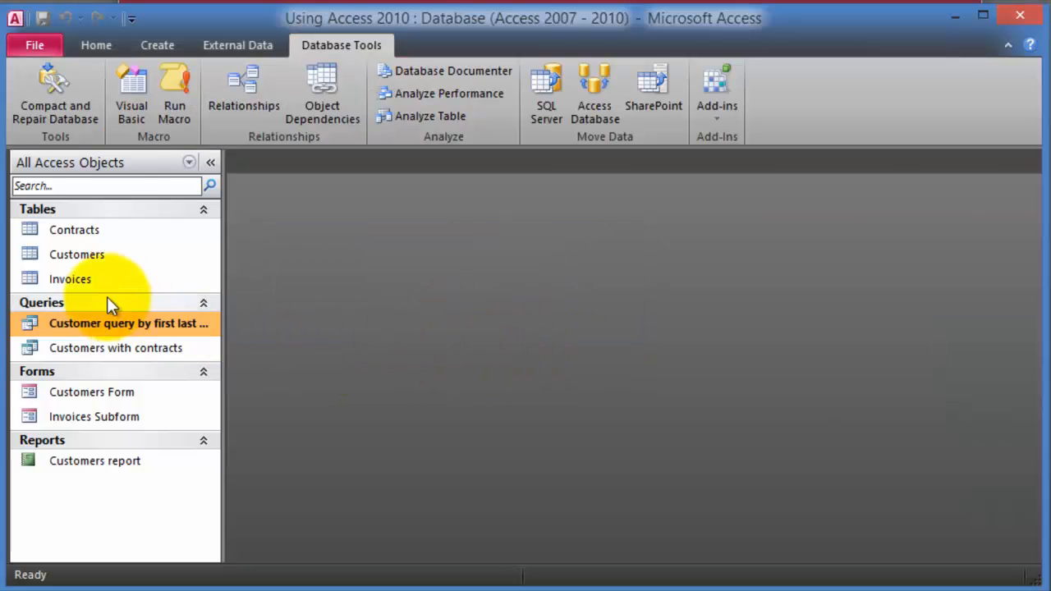
- Start the Simple Query Wizard and add FirstName and LastName from Customers
{"action": "left_click", "coordinate": [160, 48]}
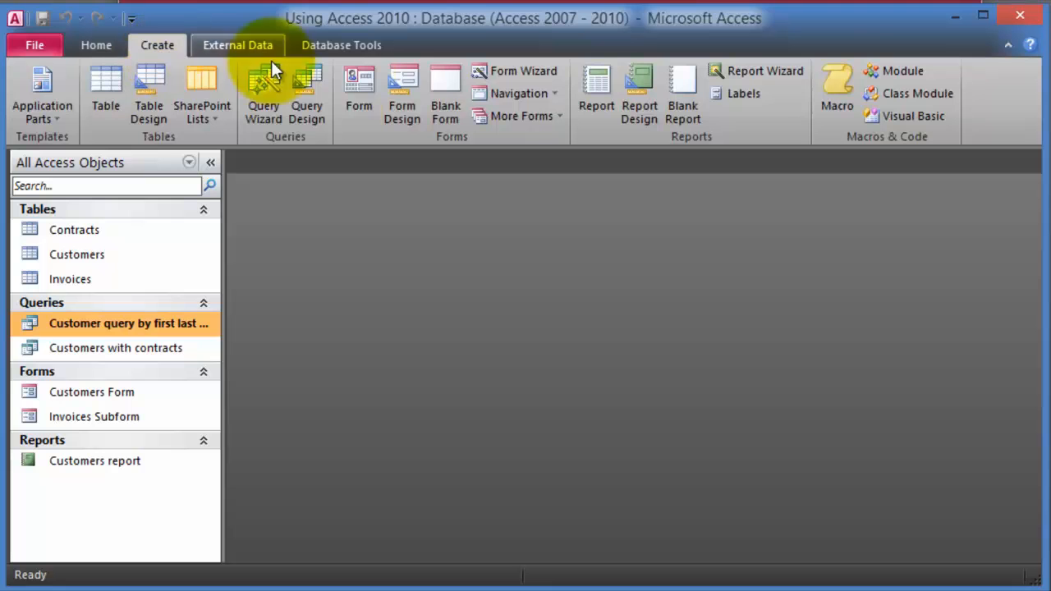
{"action": "left_click", "coordinate": [277, 111]}
{"action": "left_click", "coordinate": [607, 439]}
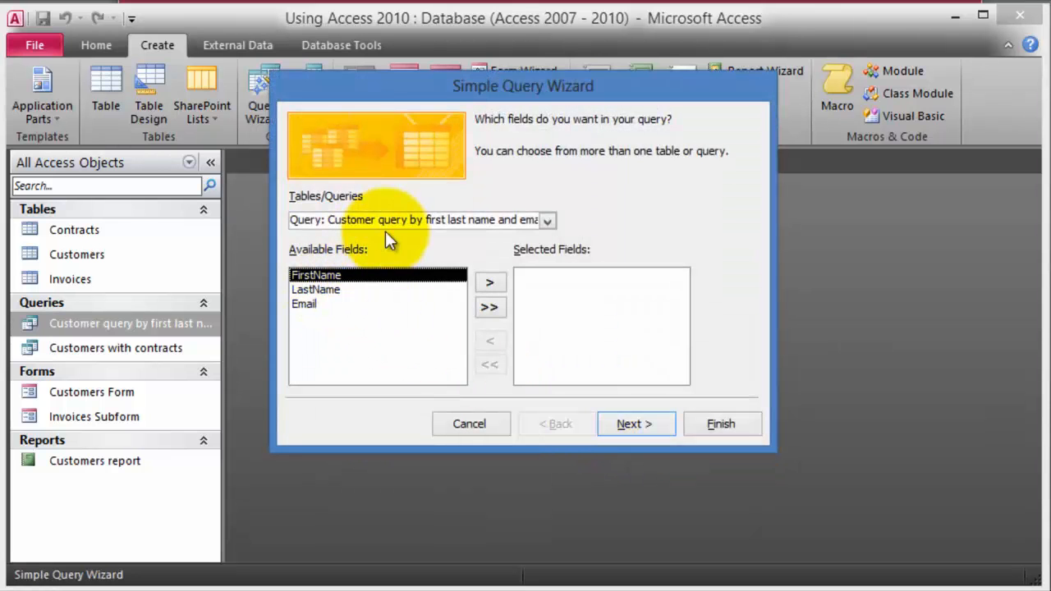
{"action": "left_click", "coordinate": [443, 220]}
{"action": "left_click", "coordinate": [548, 220]}
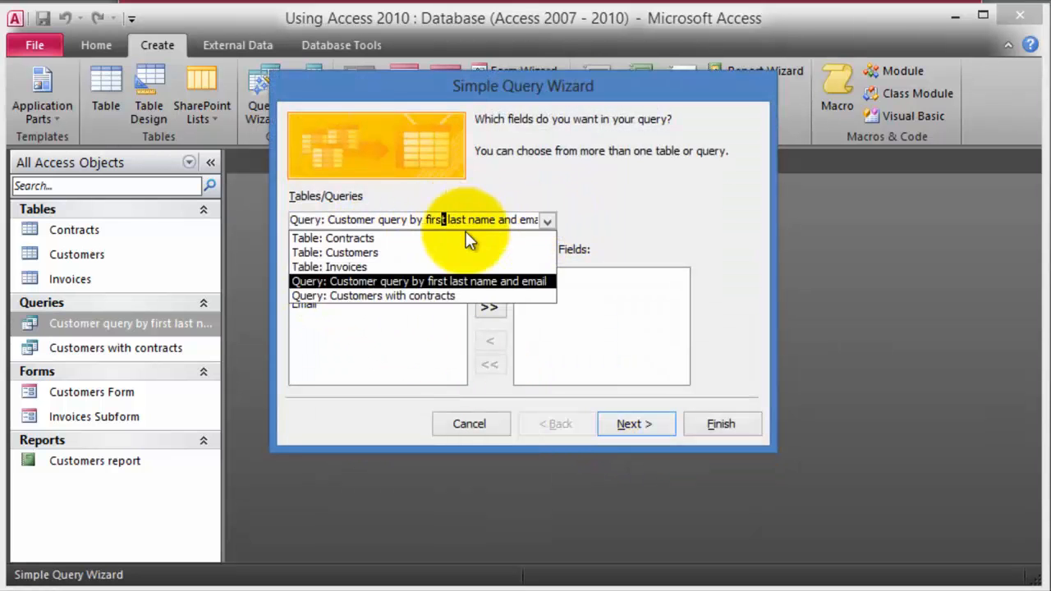
{"action": "left_click", "coordinate": [366, 251]}
{"action": "left_click", "coordinate": [321, 304]}
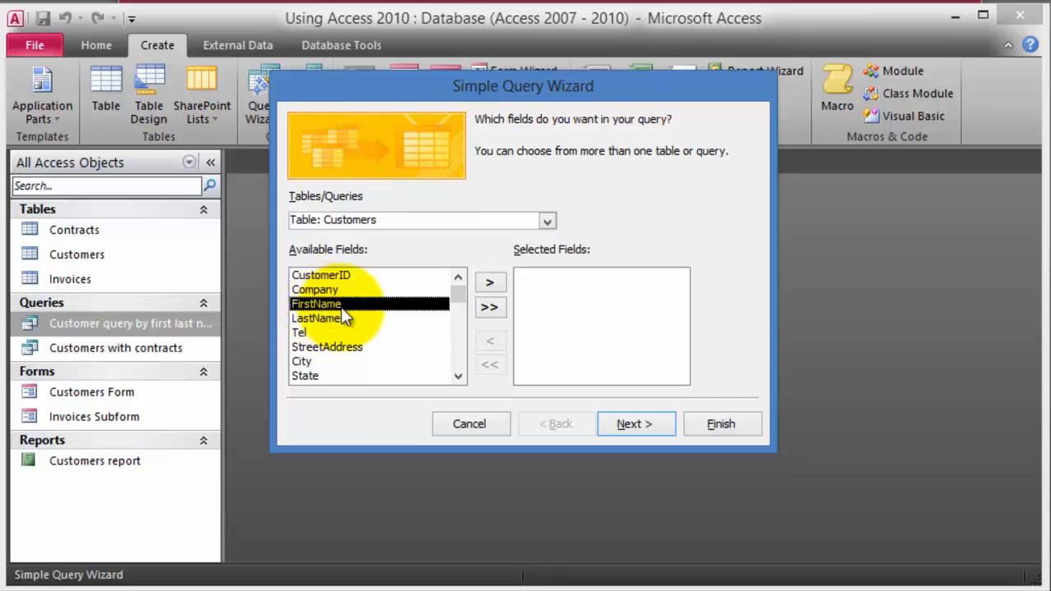
{"action": "left_click", "coordinate": [488, 282]}
{"action": "left_click", "coordinate": [489, 284]}
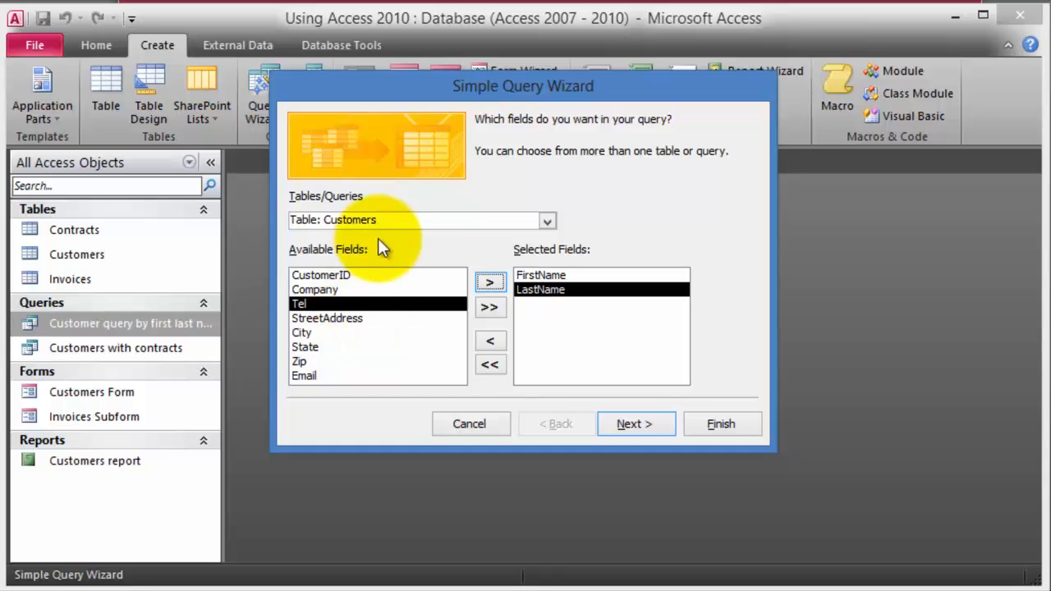
- Add Contract Amt, Signing Date and Contract Type from Contracts, then title and finish the query
{"action": "left_click", "coordinate": [546, 222]}
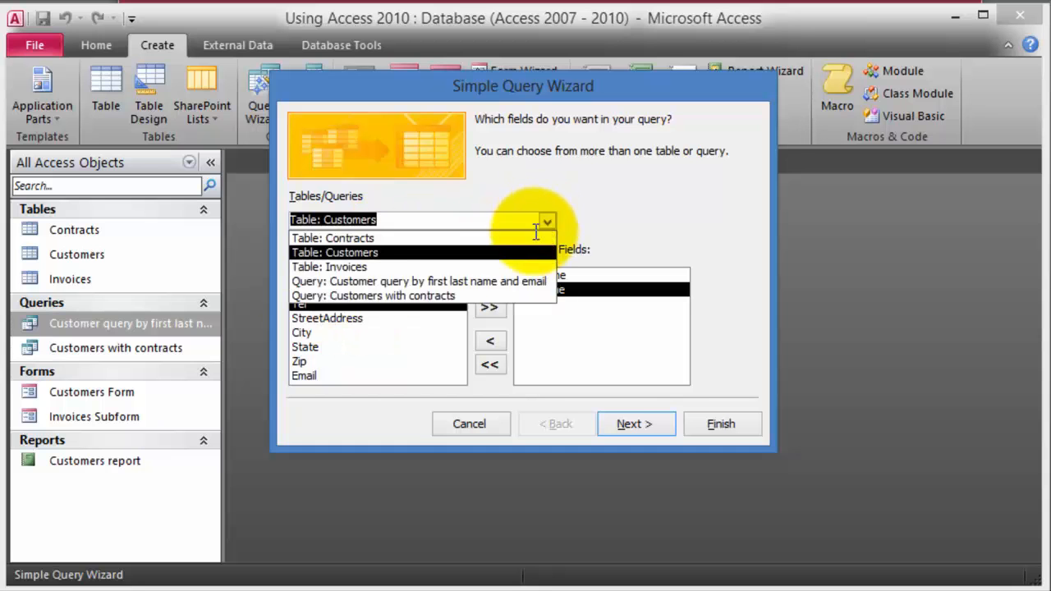
{"action": "left_click", "coordinate": [369, 239]}
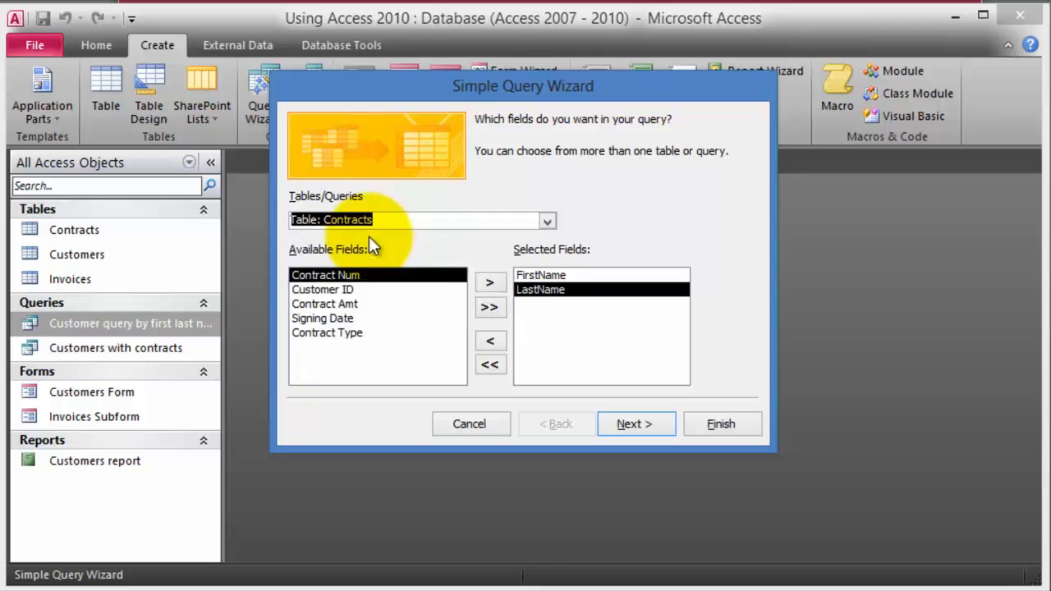
{"action": "left_click", "coordinate": [377, 306]}
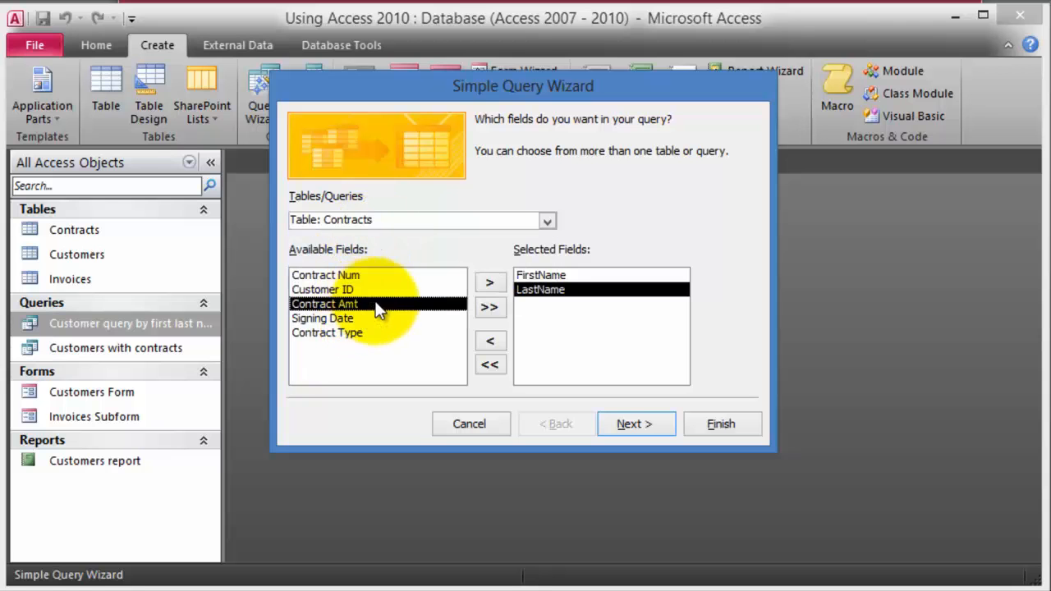
{"action": "left_click", "coordinate": [487, 283]}
{"action": "left_click", "coordinate": [487, 282]}
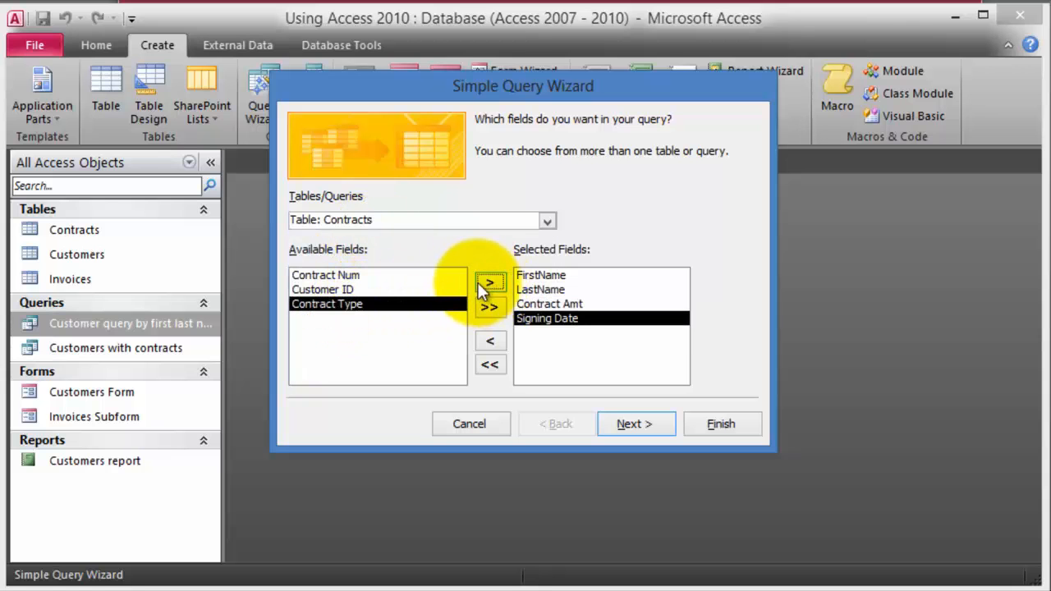
{"action": "left_click", "coordinate": [486, 285]}
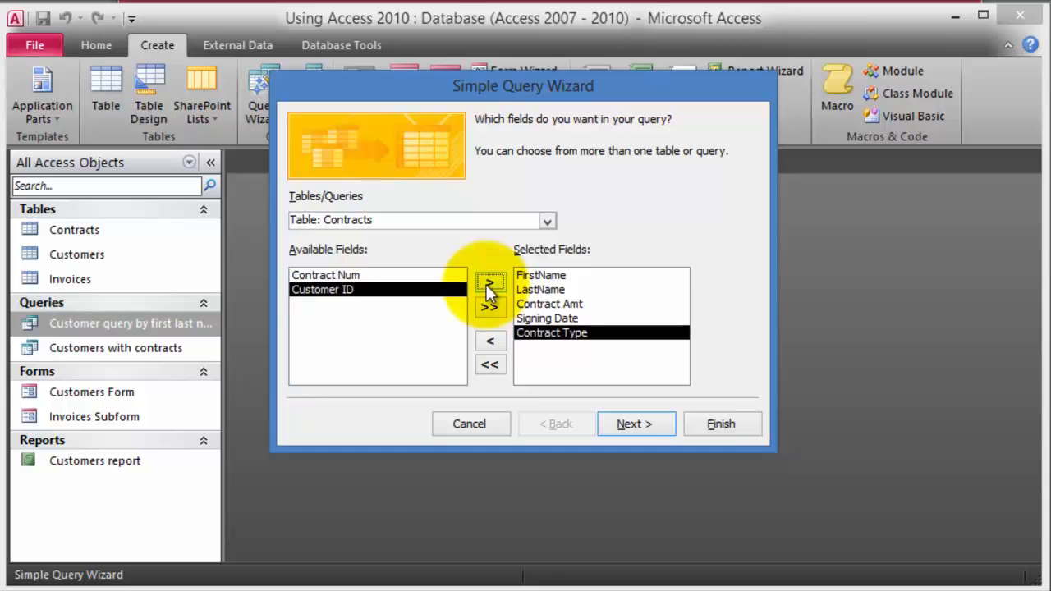
{"action": "left_click", "coordinate": [645, 425]}
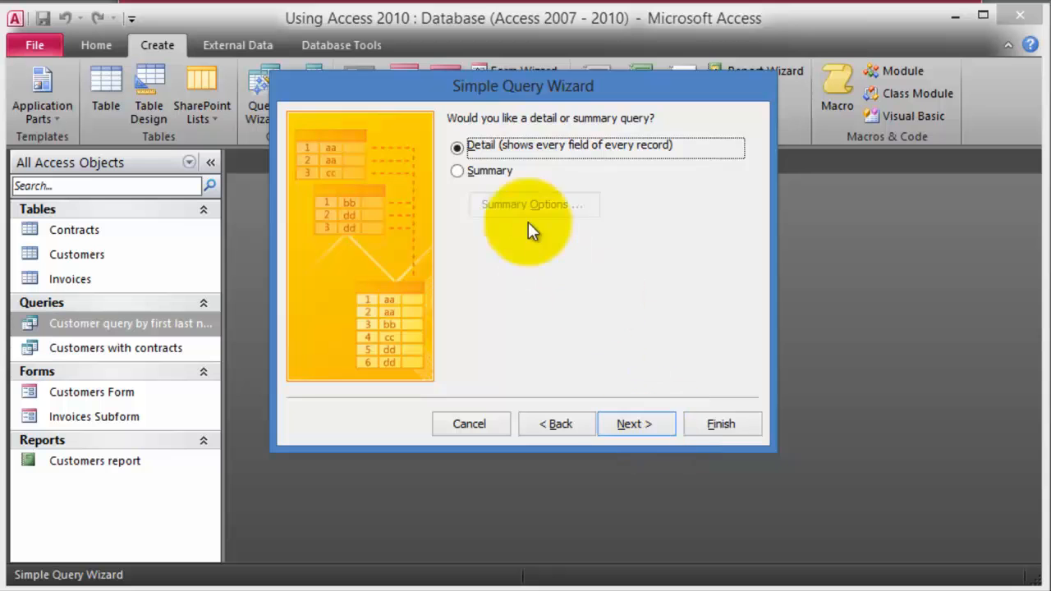
{"action": "left_click", "coordinate": [652, 427]}
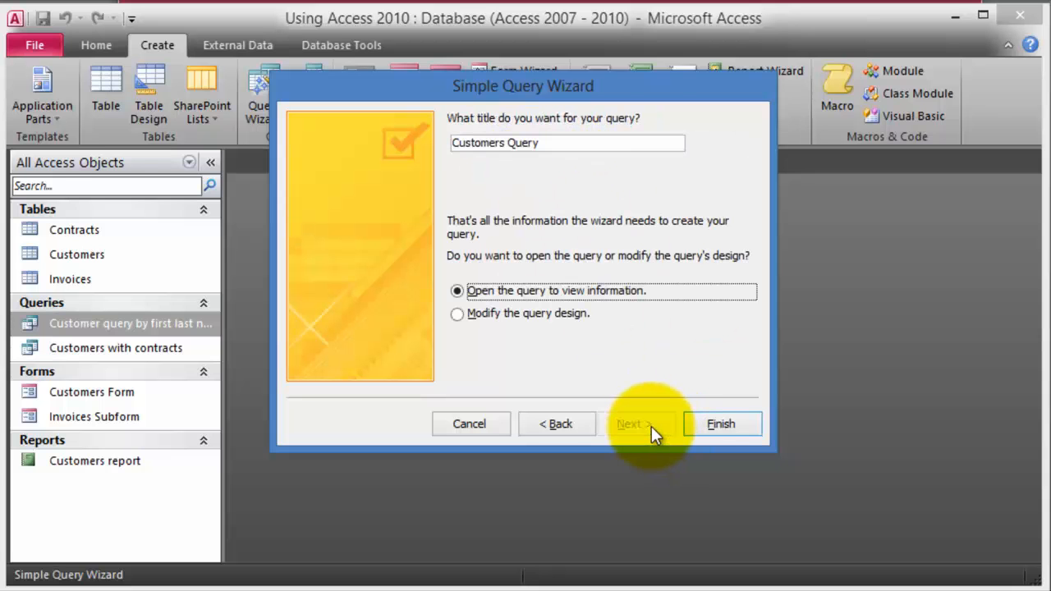
{"action": "type", "text": "ner Name and Amount and other info."}
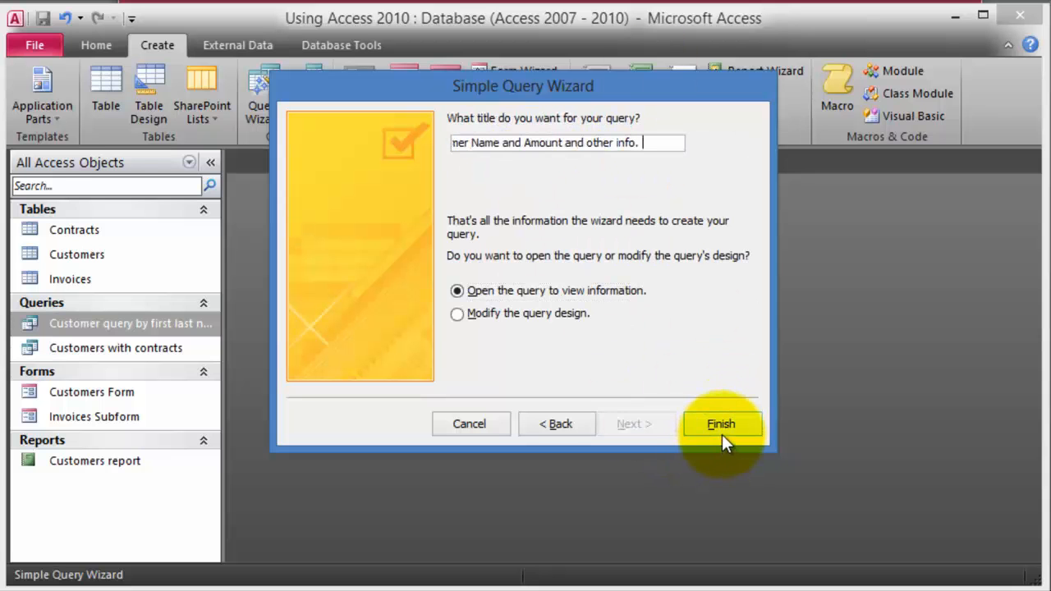
{"action": "key", "text": "ctrl+a"}
{"action": "key", "text": "Return"}
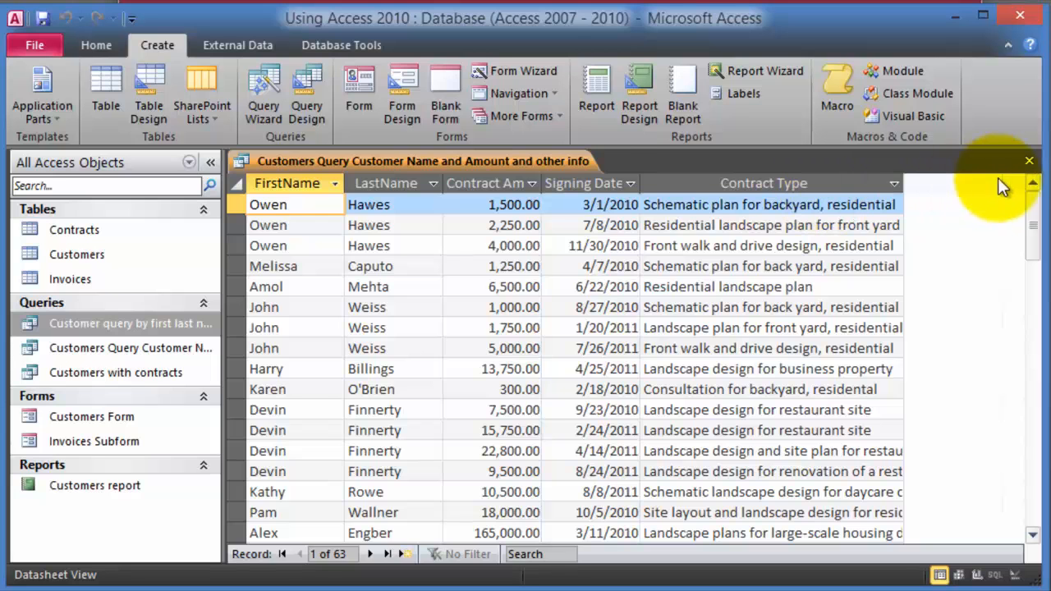
- Close and reopen the name-and-amount query, briefly widening the navigation pane to read names
{"action": "left_click", "coordinate": [1028, 161]}
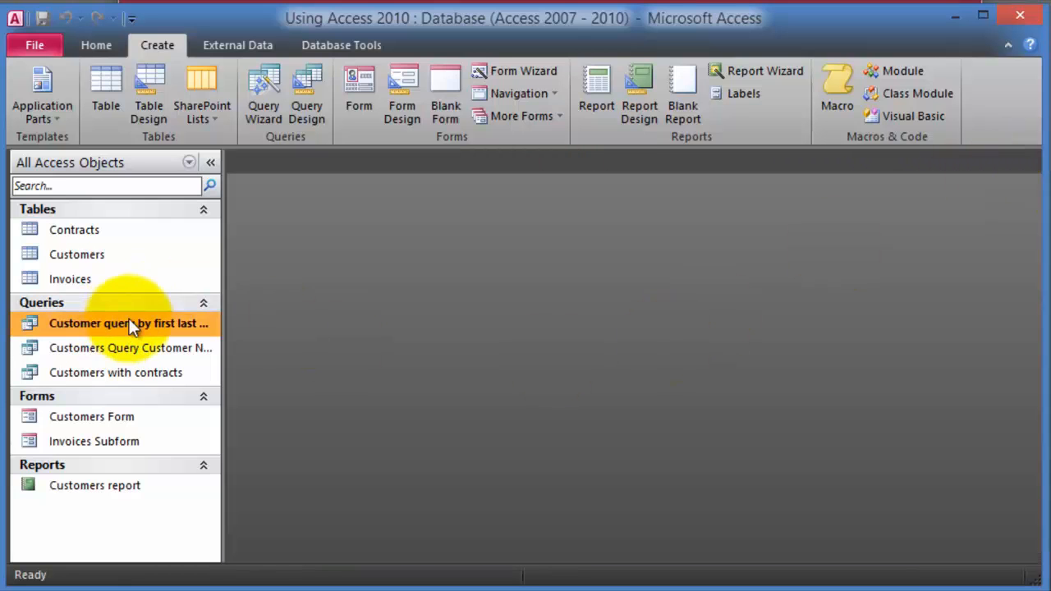
{"action": "double_click", "coordinate": [136, 353]}
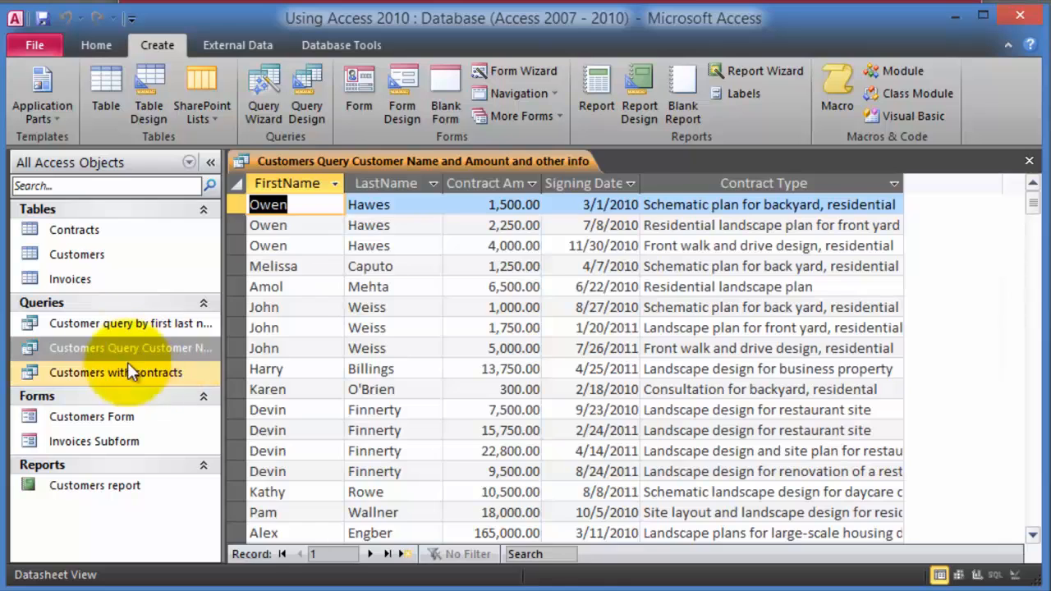
{"action": "left_click_drag", "start_coordinate": [223, 355], "coordinate": [294, 349]}
{"action": "left_click_drag", "start_coordinate": [293, 297], "coordinate": [187, 298]}
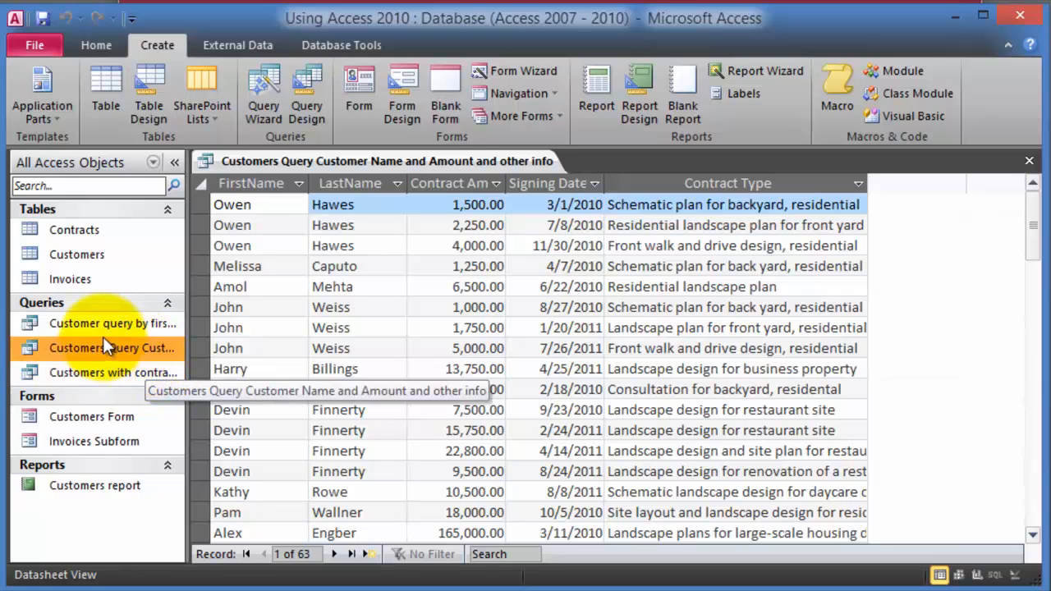
- Switch the query to Design View to review its tables and fields
{"action": "left_click", "coordinate": [102, 43]}
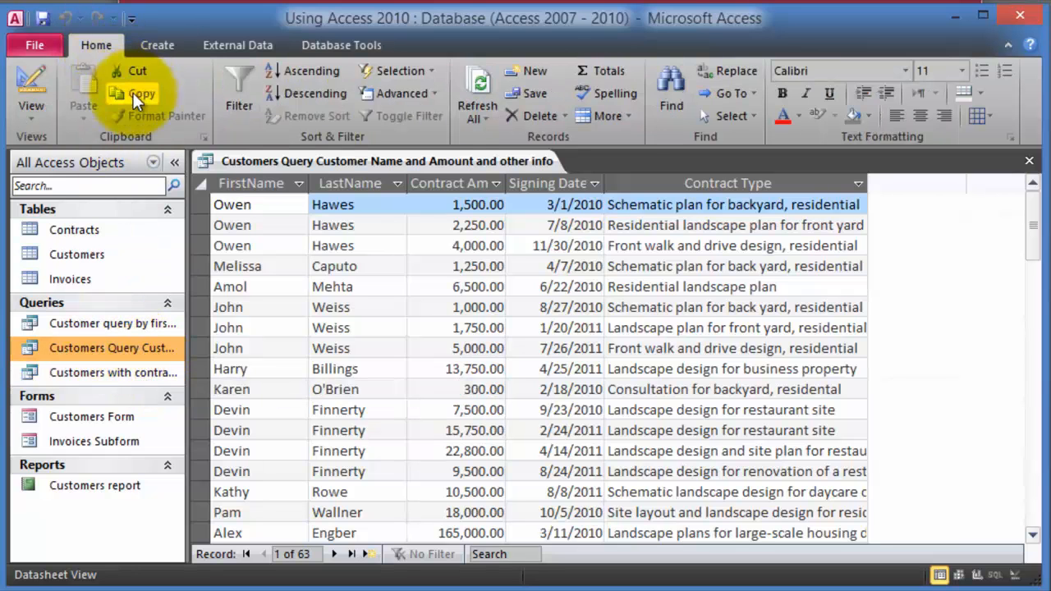
{"action": "left_click", "coordinate": [41, 115]}
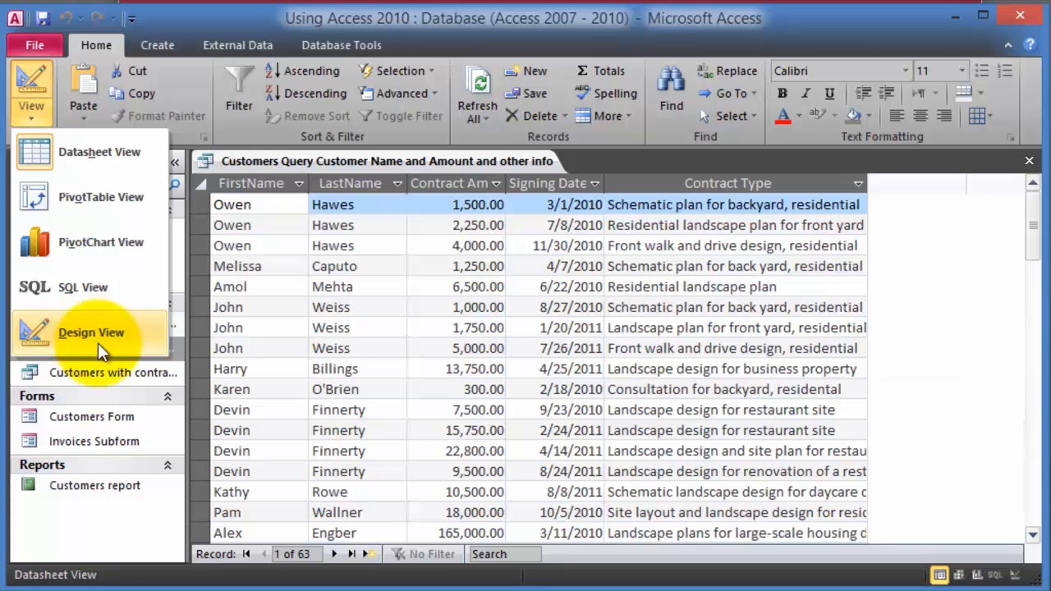
{"action": "left_click", "coordinate": [98, 344]}
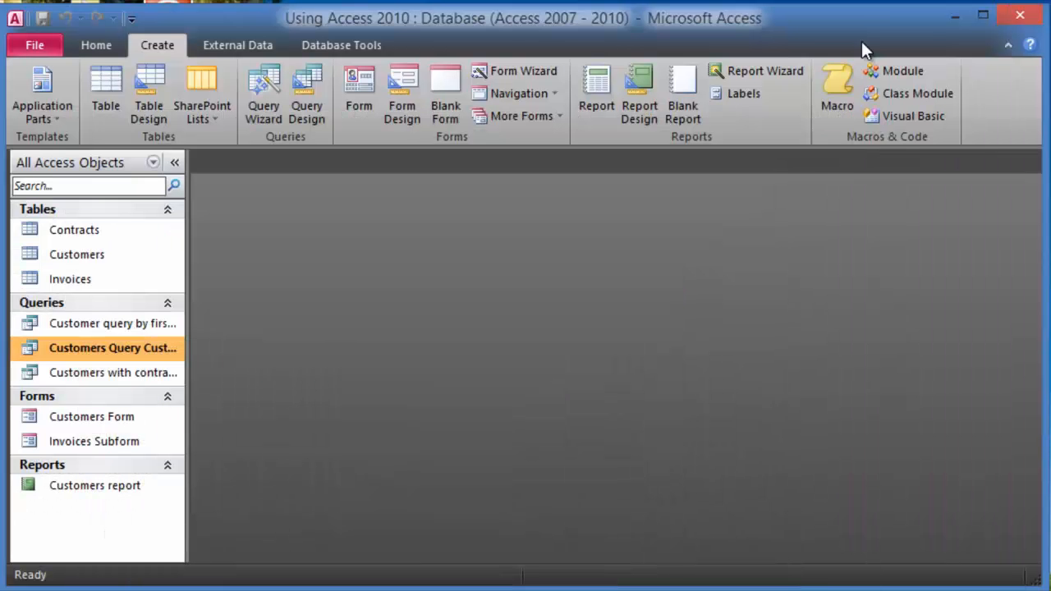
{"action": "left_click", "coordinate": [74, 233]}
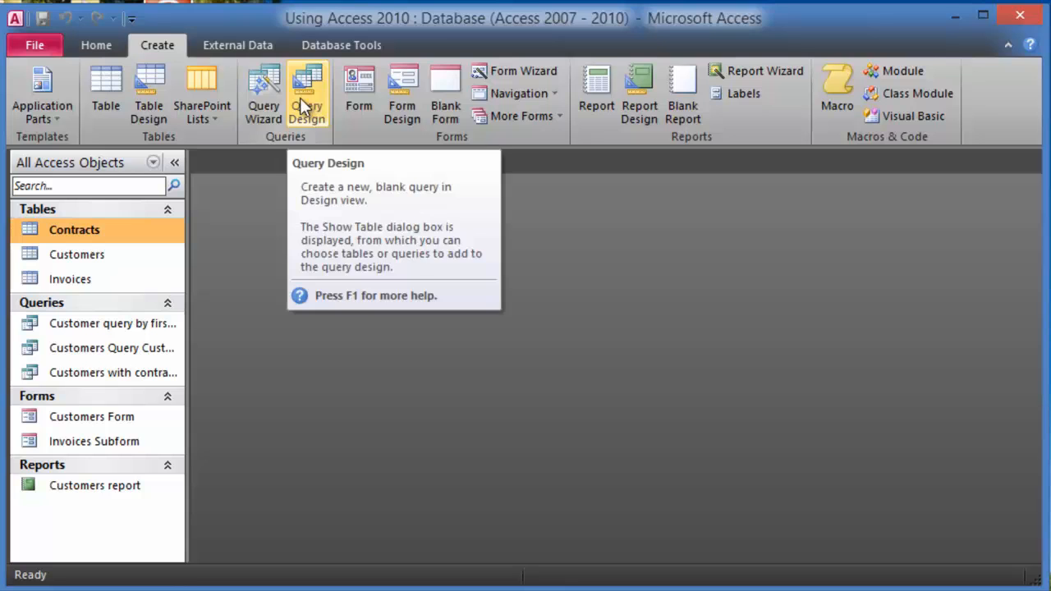
- Create a blank query design and add the Customers and Contracts tables from Show Table
{"action": "left_click", "coordinate": [308, 99]}
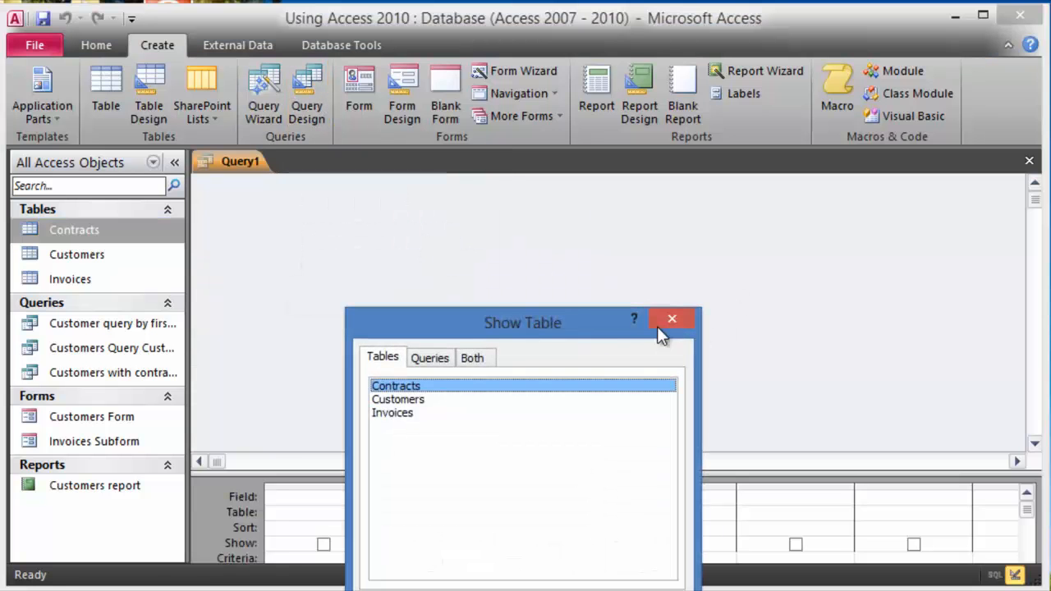
{"action": "left_click_drag", "start_coordinate": [575, 315], "coordinate": [726, 209]}
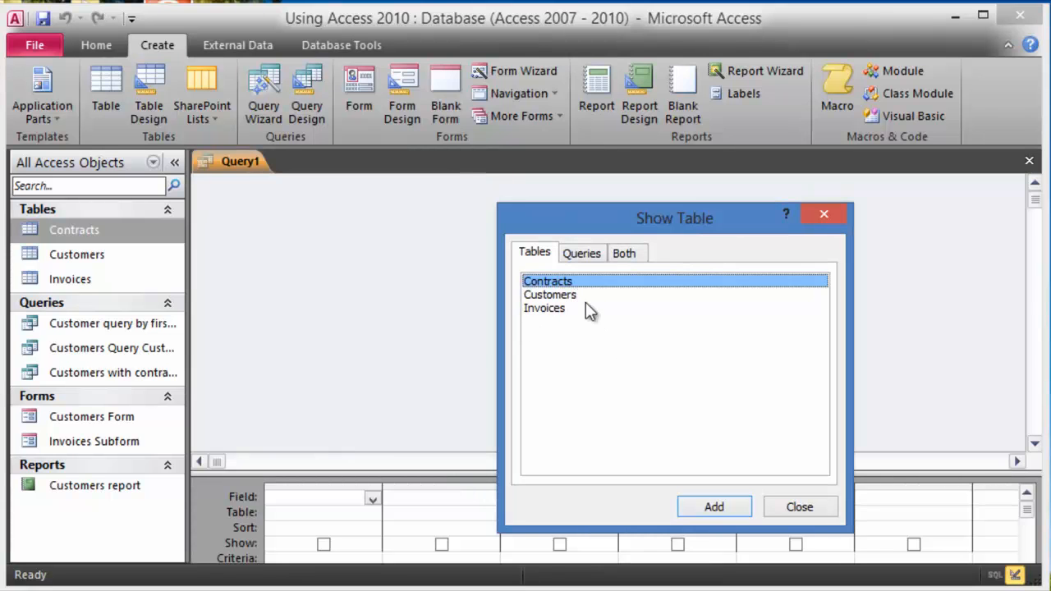
{"action": "left_click", "coordinate": [565, 300]}
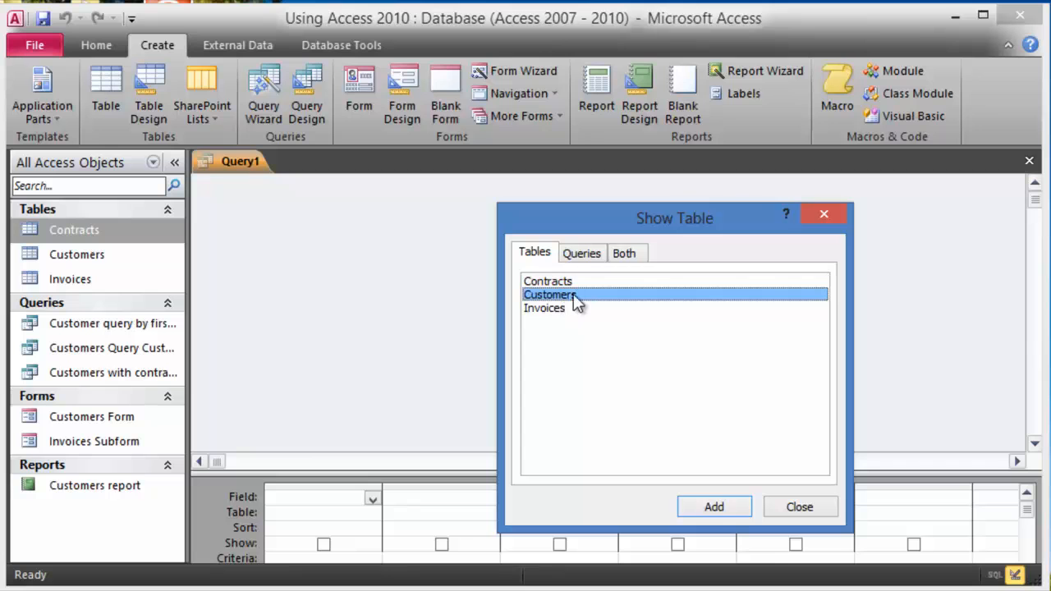
{"action": "left_click", "coordinate": [734, 510]}
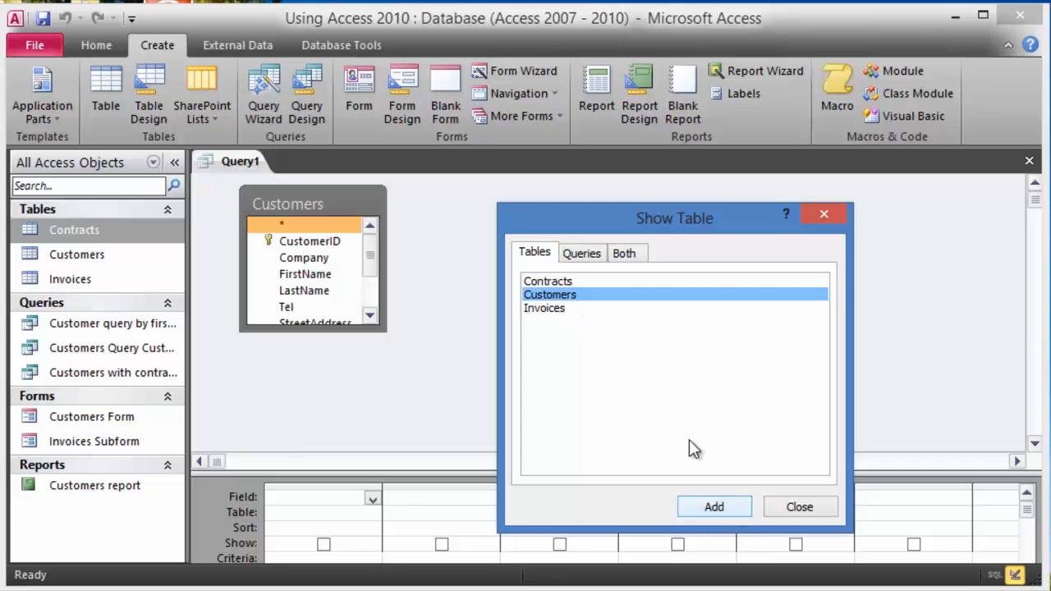
{"action": "left_click", "coordinate": [563, 282]}
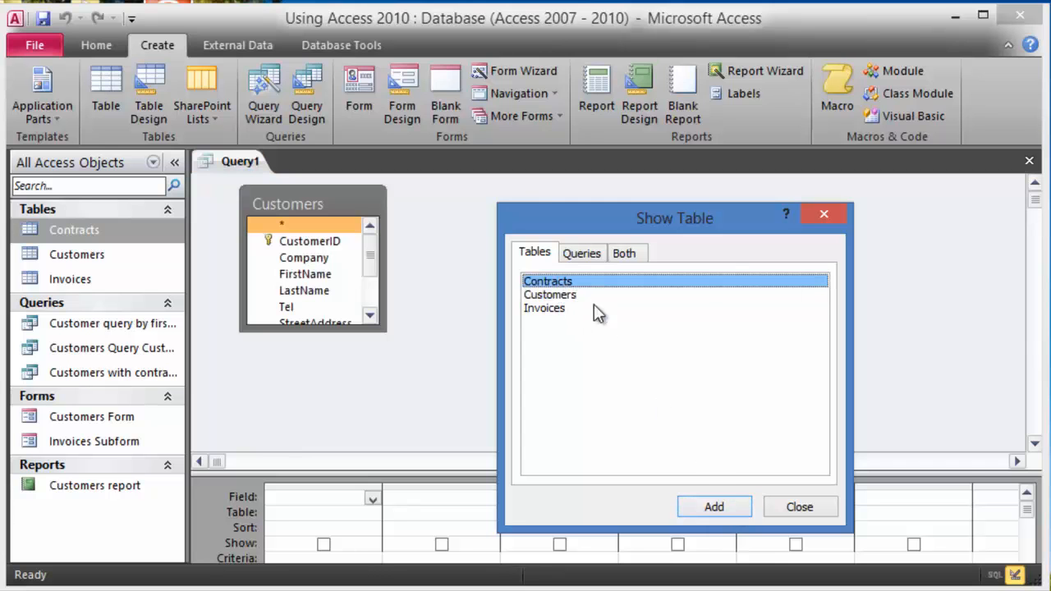
{"action": "left_click", "coordinate": [716, 500]}
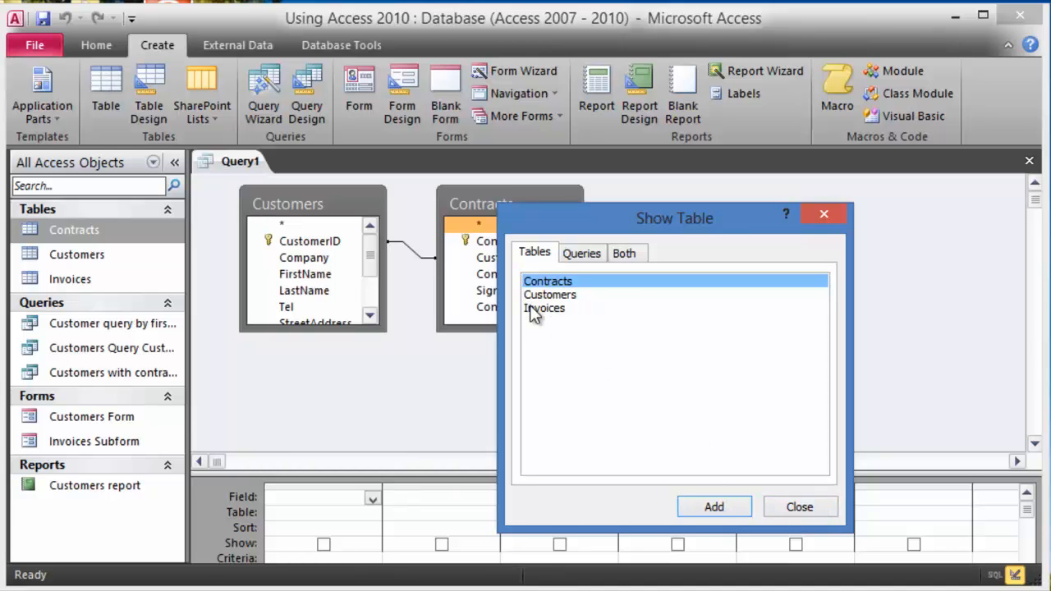
{"action": "left_click", "coordinate": [799, 507]}
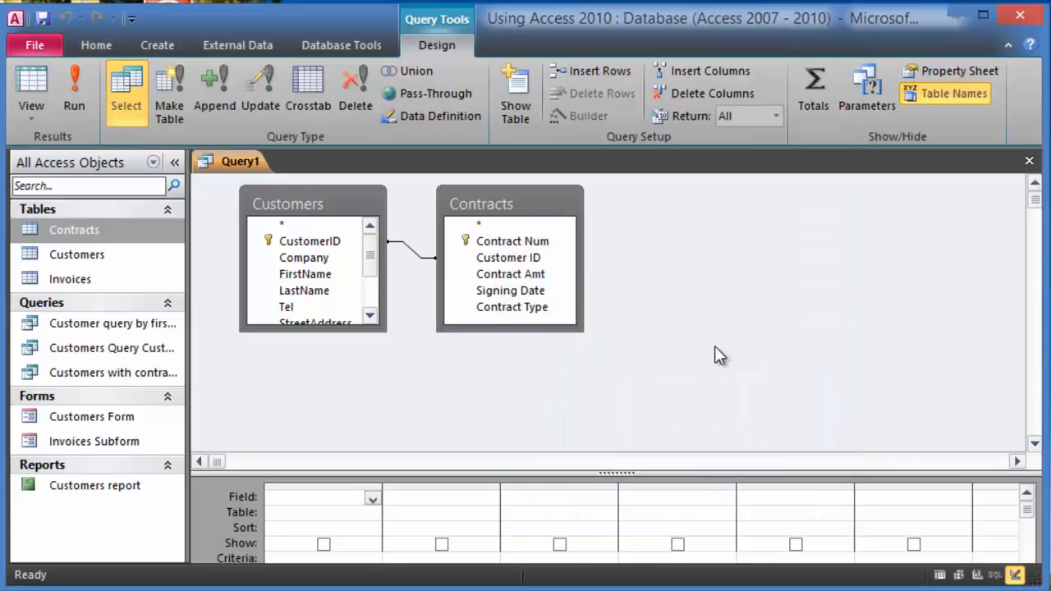
- Enlarge the Customers and Contracts field lists to show every field, and raise the splitter to enlarge the grid
{"action": "left_click_drag", "start_coordinate": [383, 331], "coordinate": [414, 432]}
{"action": "left_click_drag", "start_coordinate": [582, 330], "coordinate": [646, 439]}
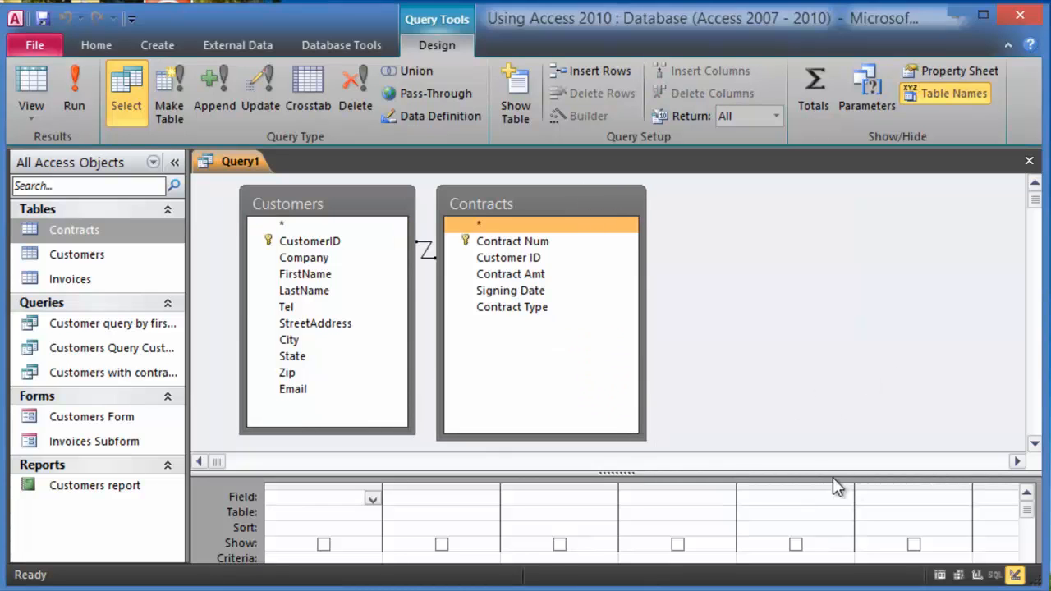
{"action": "left_click_drag", "start_coordinate": [800, 474], "coordinate": [781, 435]}
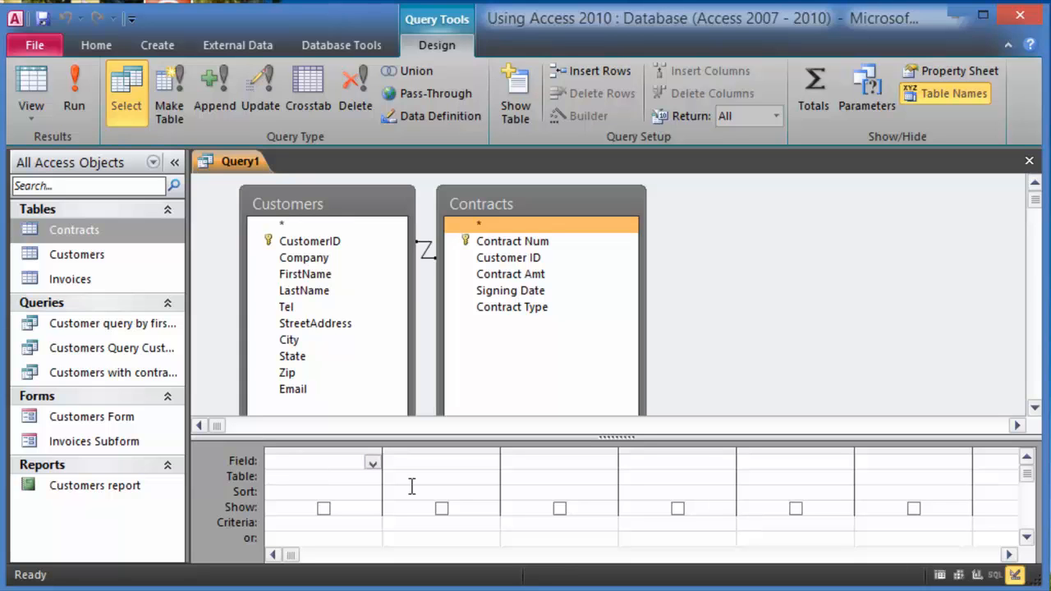
- Put FirstName, LastName, Tel, Email (Customers) and Contract Type (Contracts) into the query's first five columns
{"action": "left_click", "coordinate": [321, 278]}
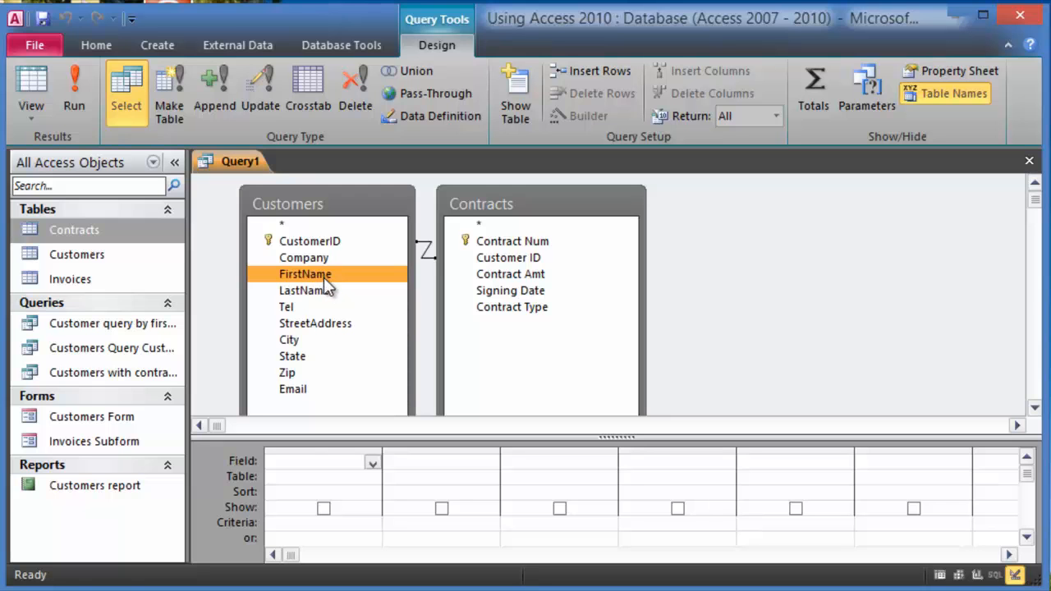
{"action": "double_click", "coordinate": [324, 280]}
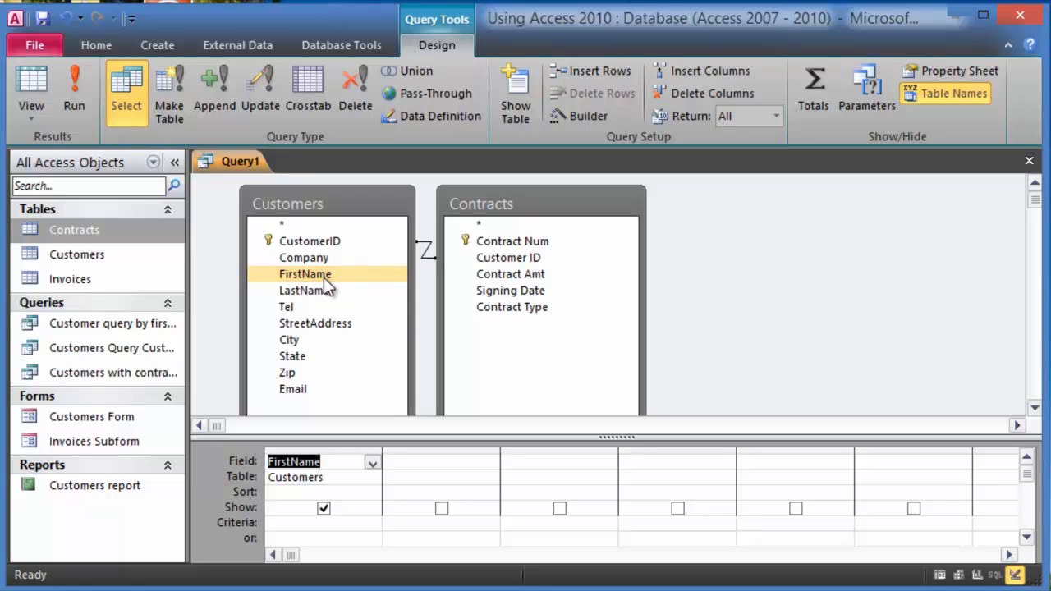
{"action": "left_click", "coordinate": [319, 291]}
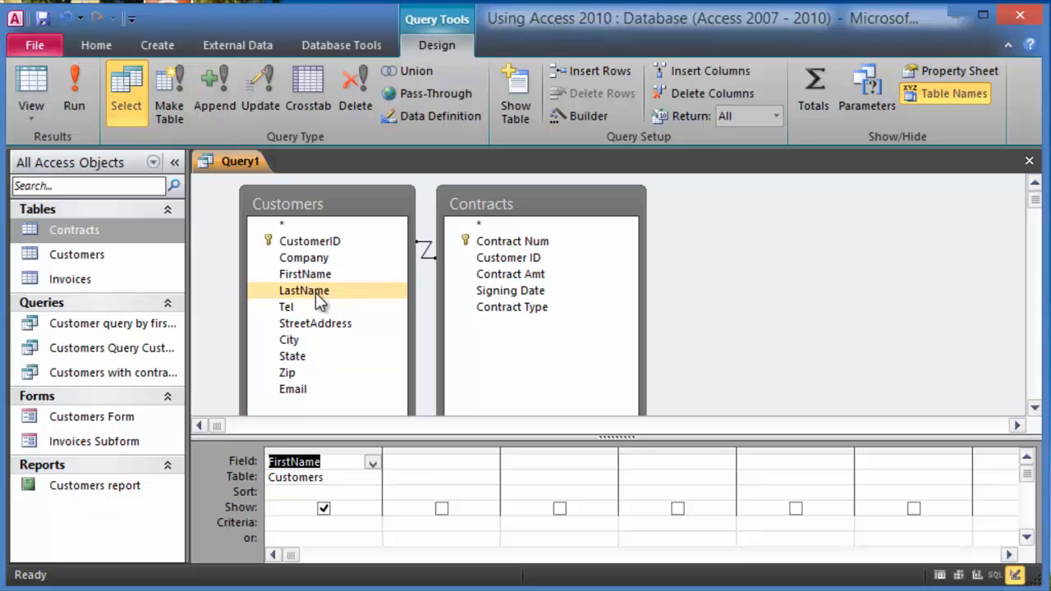
{"action": "double_click", "coordinate": [315, 293]}
{"action": "left_click", "coordinate": [305, 306]}
{"action": "left_click", "coordinate": [305, 323]}
{"action": "left_click", "coordinate": [301, 312]}
{"action": "double_click", "coordinate": [299, 308]}
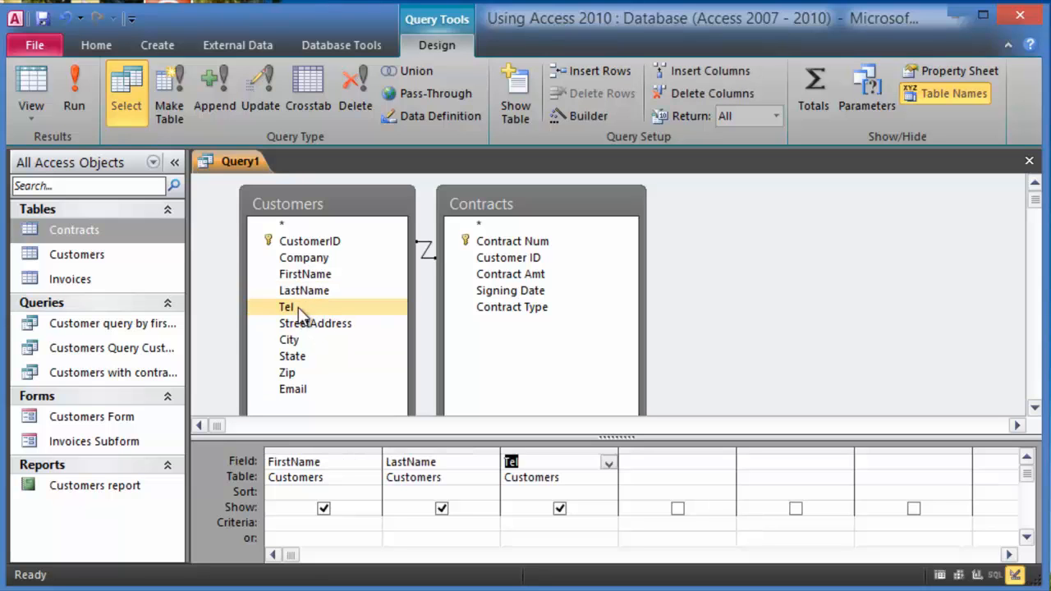
{"action": "double_click", "coordinate": [290, 389]}
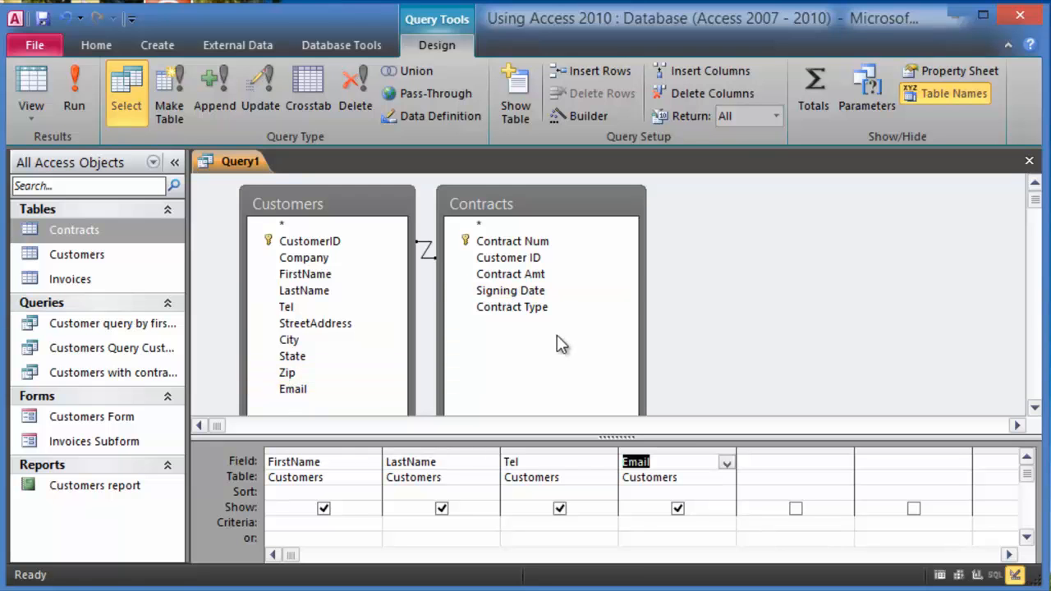
{"action": "double_click", "coordinate": [524, 305]}
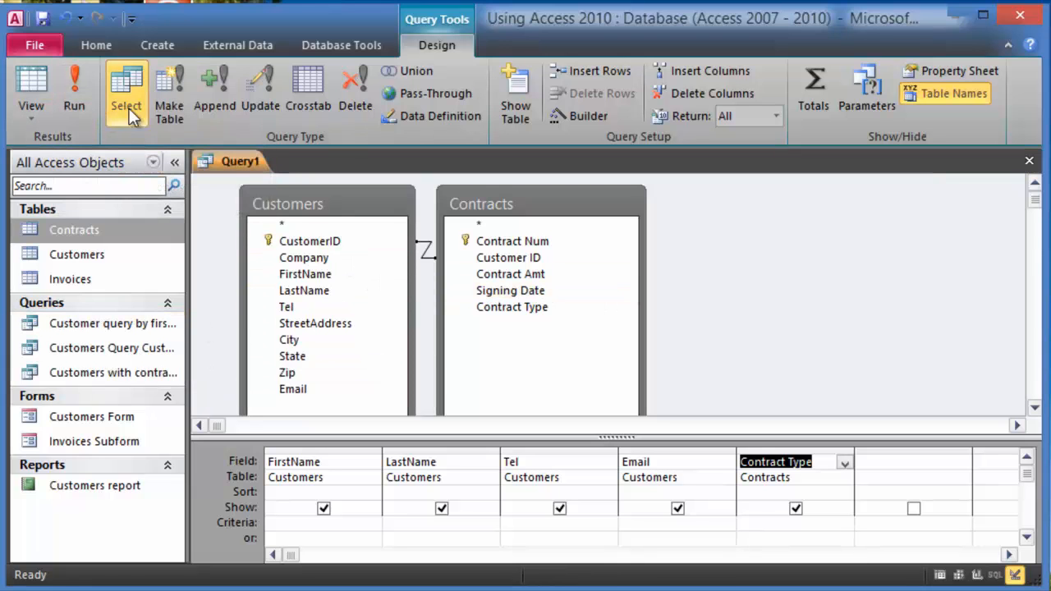
- Run the query to preview its results, then return to Design View
{"action": "left_click", "coordinate": [81, 87]}
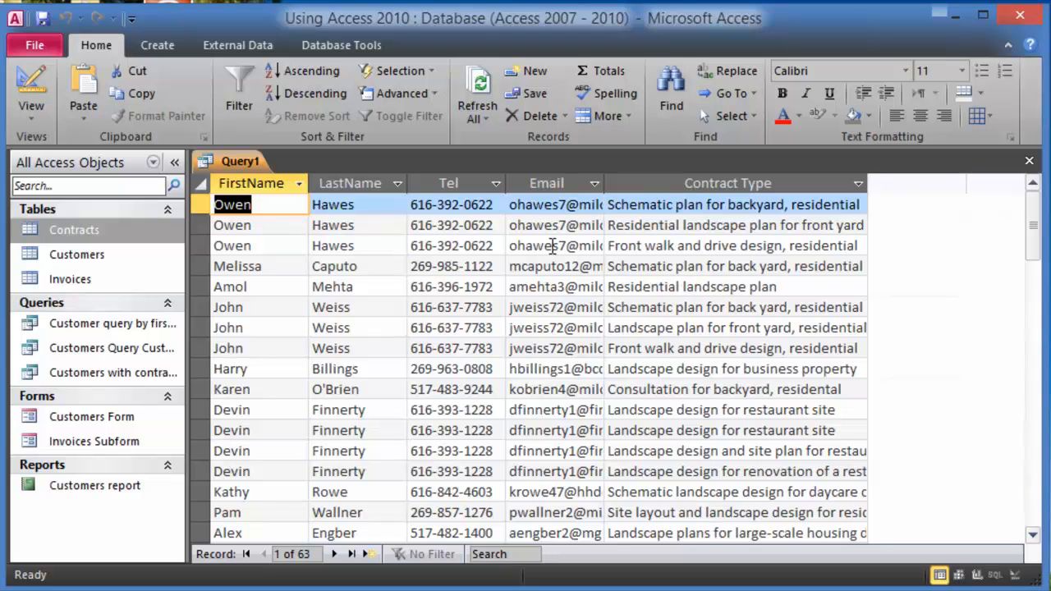
{"action": "left_click", "coordinate": [34, 116]}
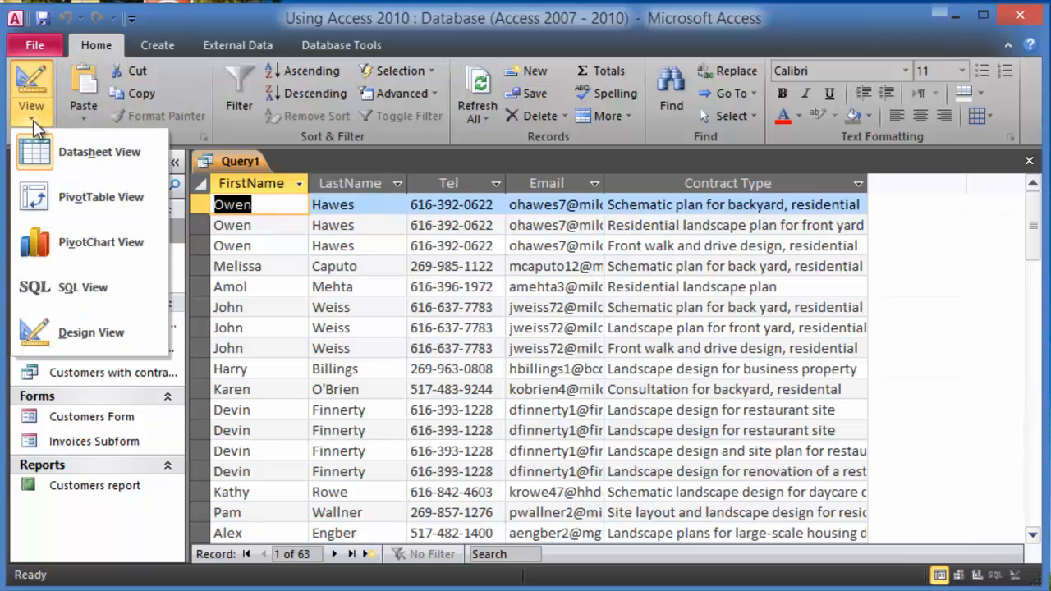
{"action": "left_click", "coordinate": [88, 337]}
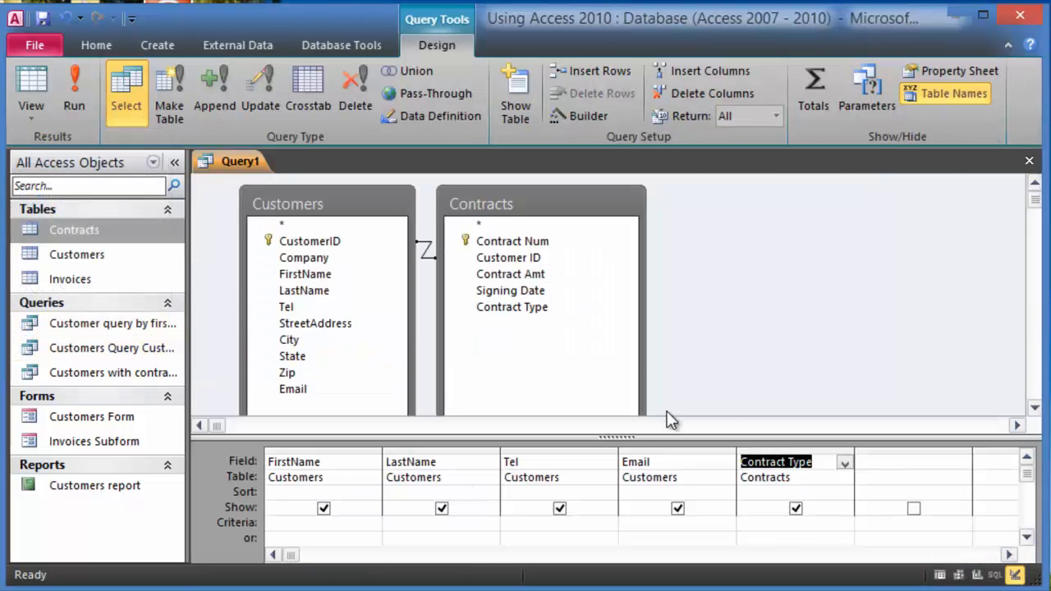
- Delete Contract Type from the fifth grid column and rerun the query
{"action": "left_click", "coordinate": [535, 273]}
{"action": "key", "text": "Delete"}
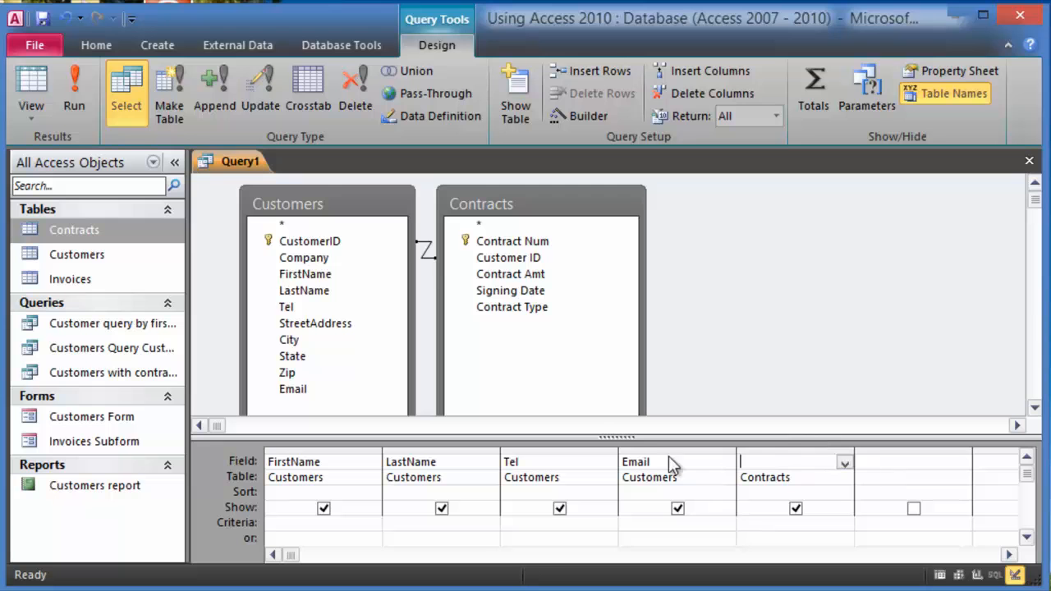
{"action": "left_click", "coordinate": [71, 91]}
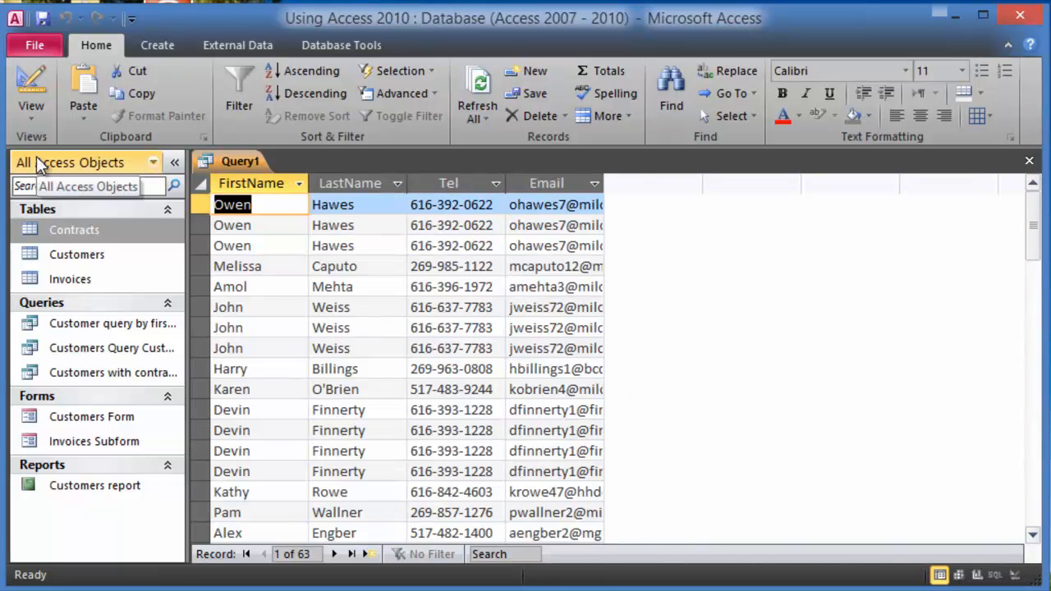
- In Design View add Contract Amt, Signing Date and Contract Type from Contracts, then run the query
{"action": "left_click", "coordinate": [44, 113]}
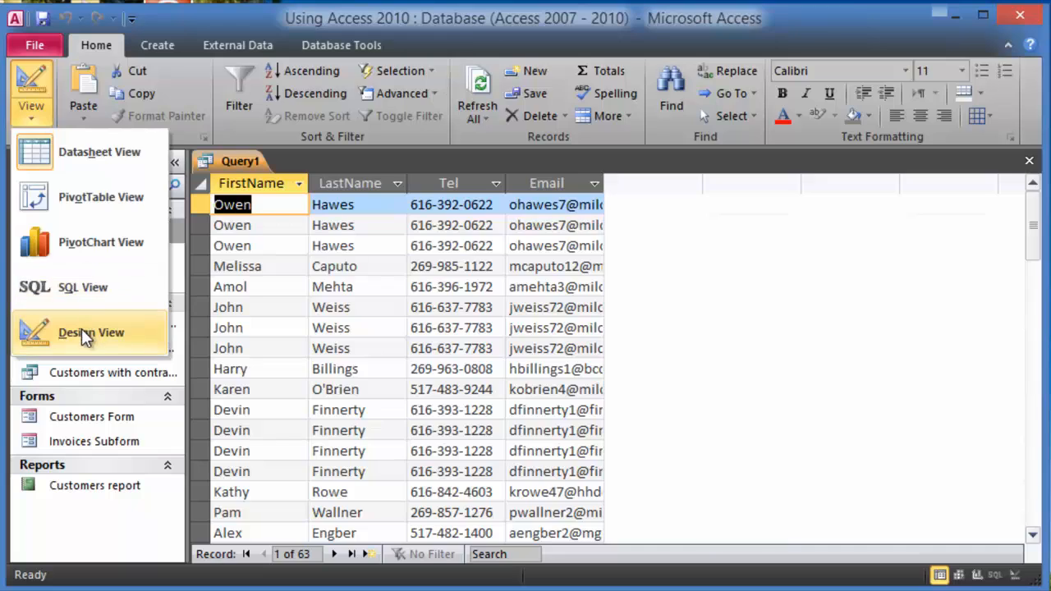
{"action": "left_click", "coordinate": [82, 331]}
{"action": "double_click", "coordinate": [526, 274]}
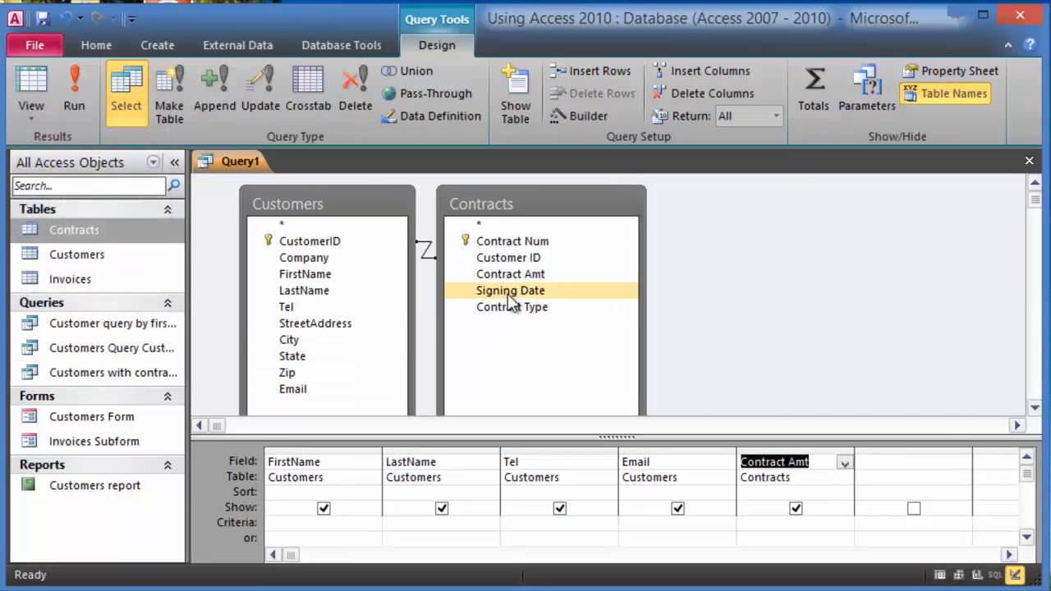
{"action": "double_click", "coordinate": [511, 293]}
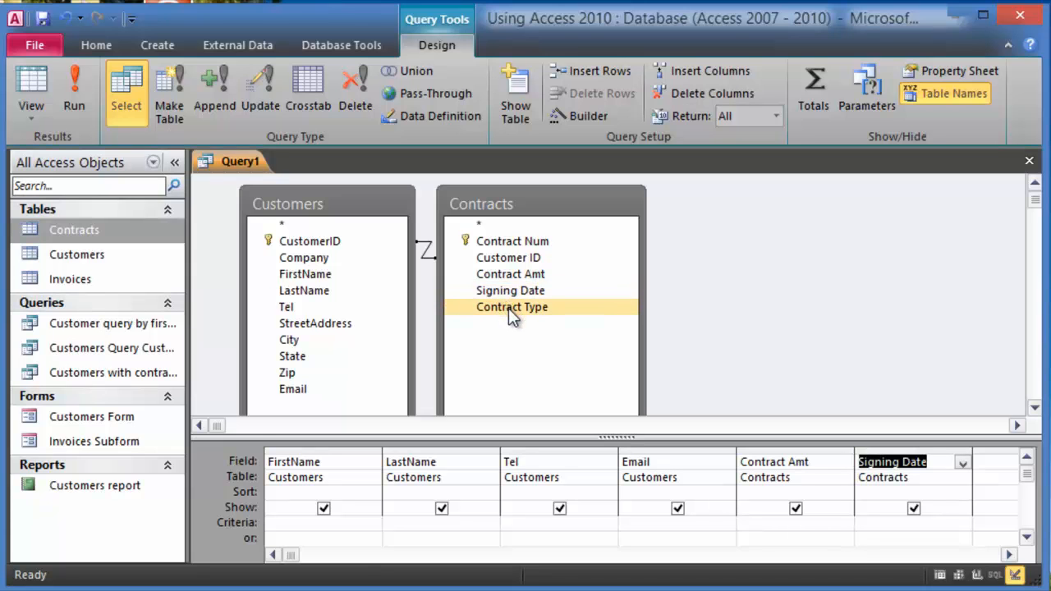
{"action": "double_click", "coordinate": [508, 308]}
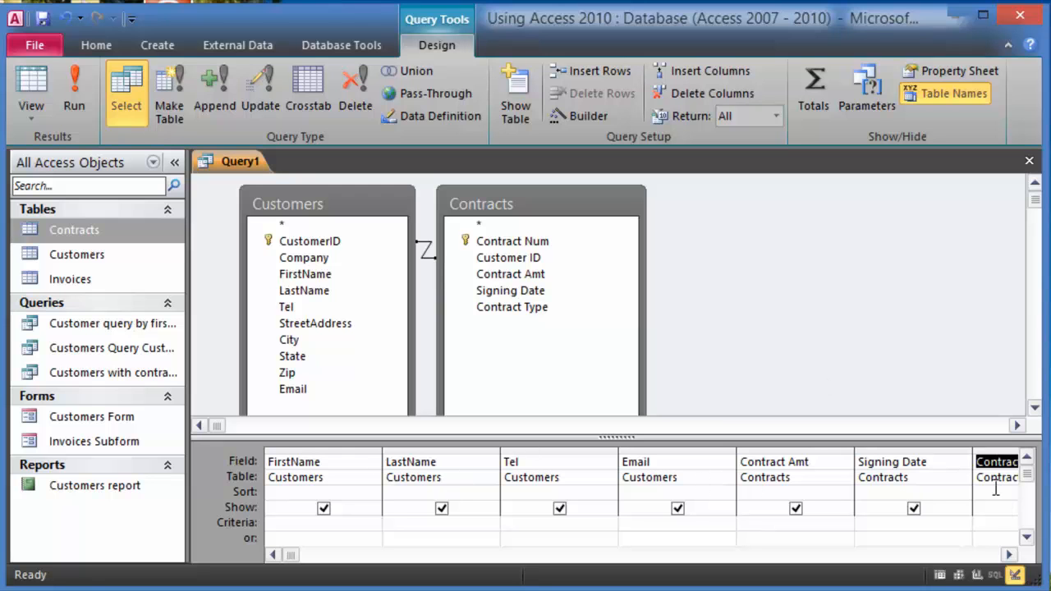
{"action": "left_click", "coordinate": [81, 79]}
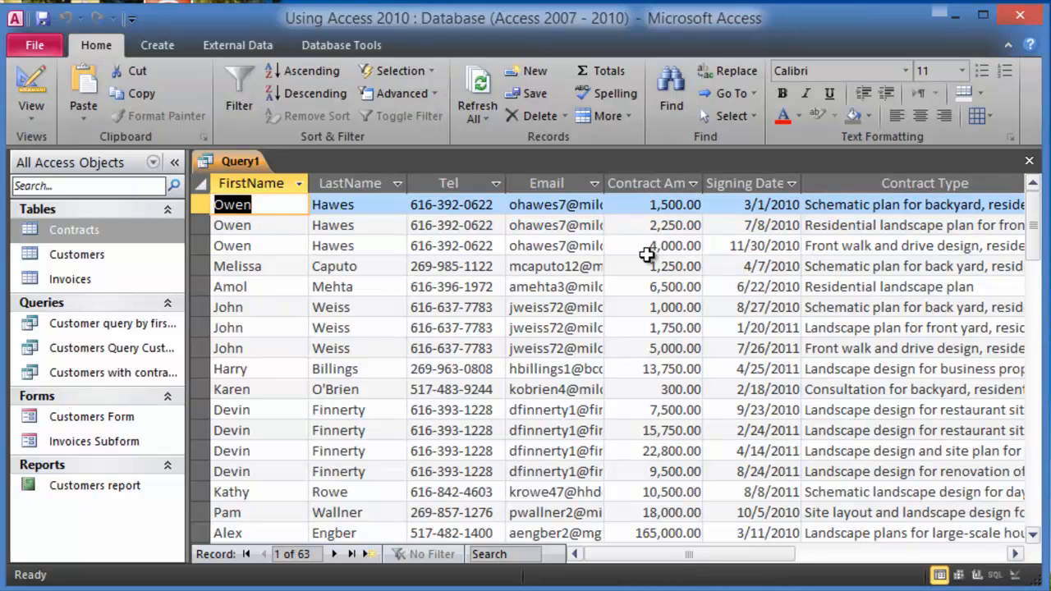
- Close the query and save it as 'Customer info with contract amount and type'
{"action": "left_click", "coordinate": [1029, 162]}
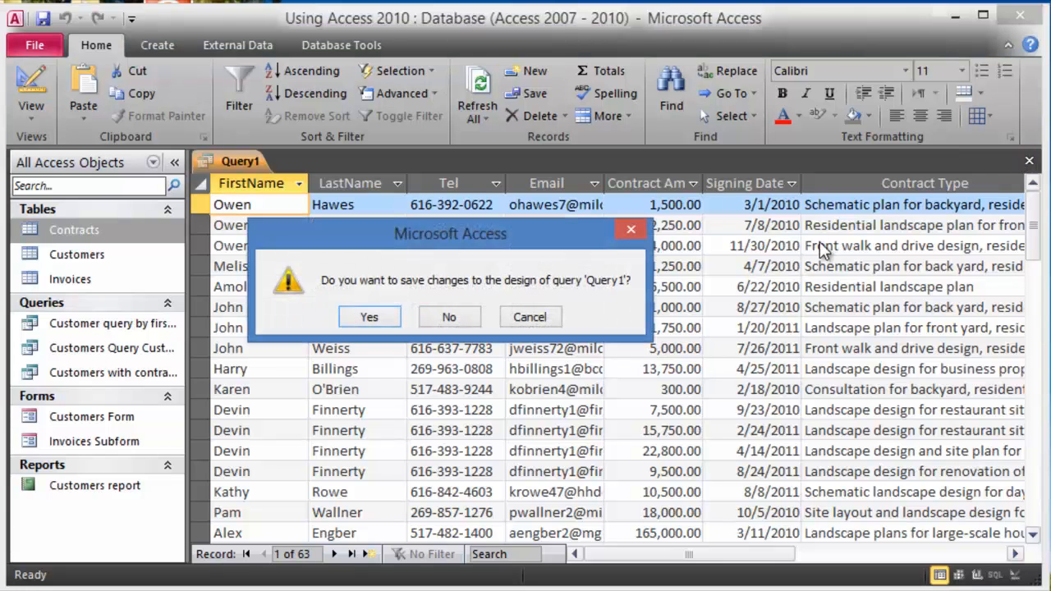
{"action": "left_click", "coordinate": [369, 318]}
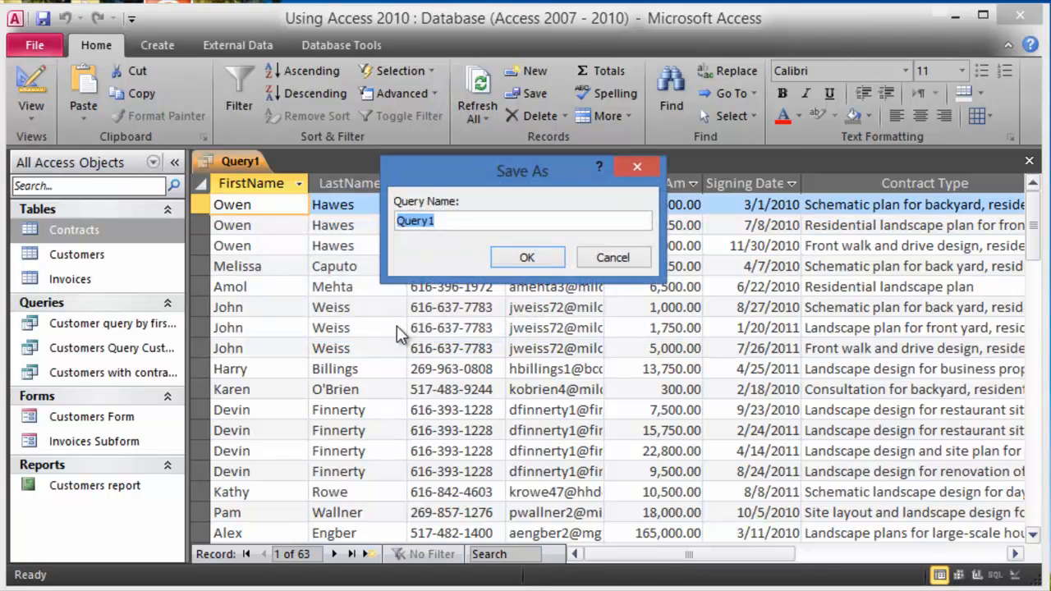
{"action": "type", "text": "Customer info with contract amount and type"}
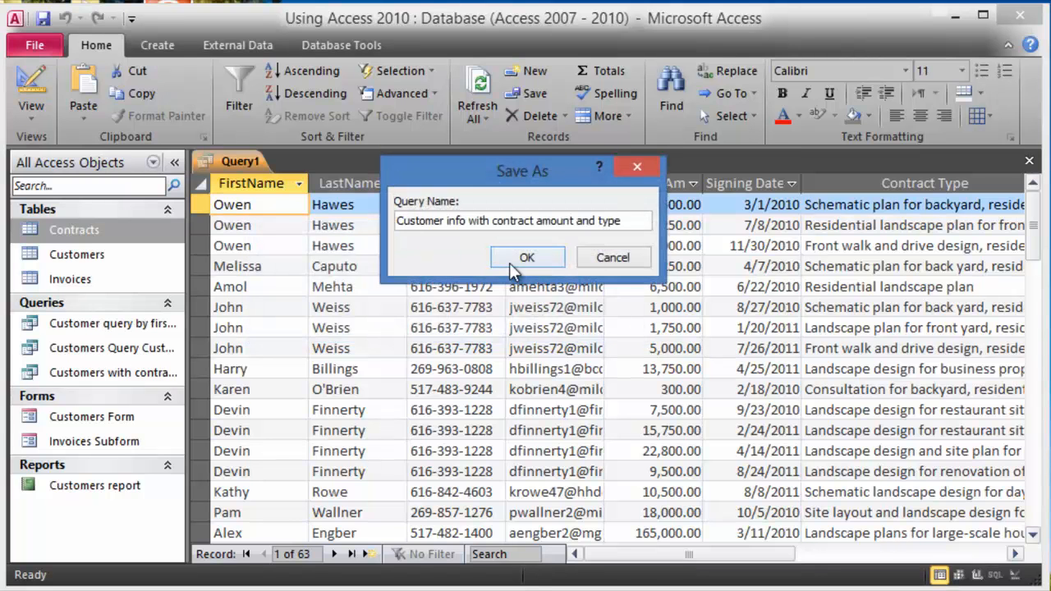
{"action": "left_click", "coordinate": [527, 258]}
- Widen the Navigation Pane, preview the saved query, then reopen it in Design View
{"action": "left_click_drag", "start_coordinate": [186, 443], "coordinate": [243, 479]}
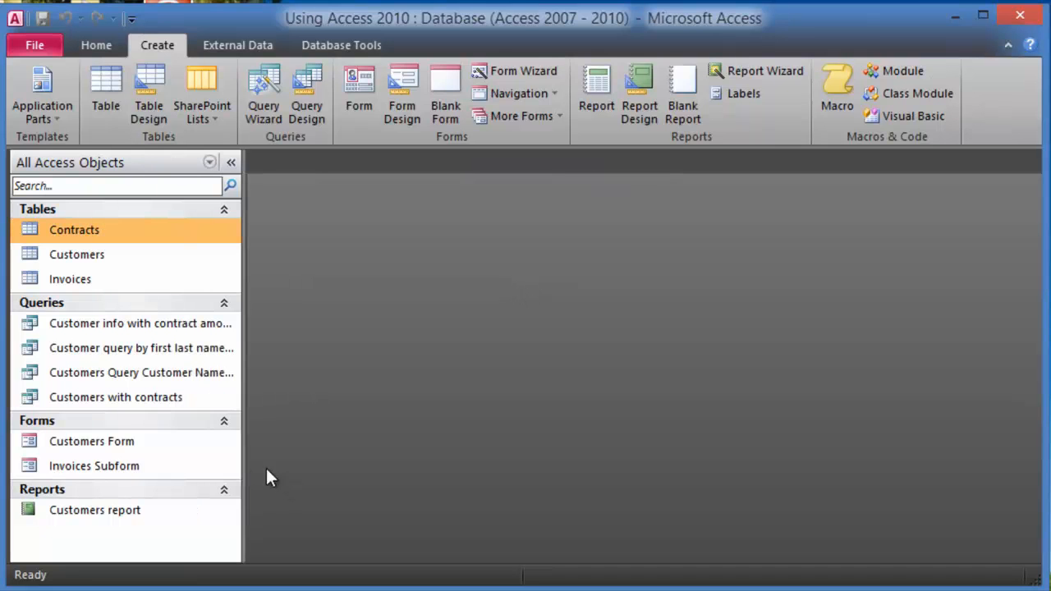
{"action": "double_click", "coordinate": [146, 326]}
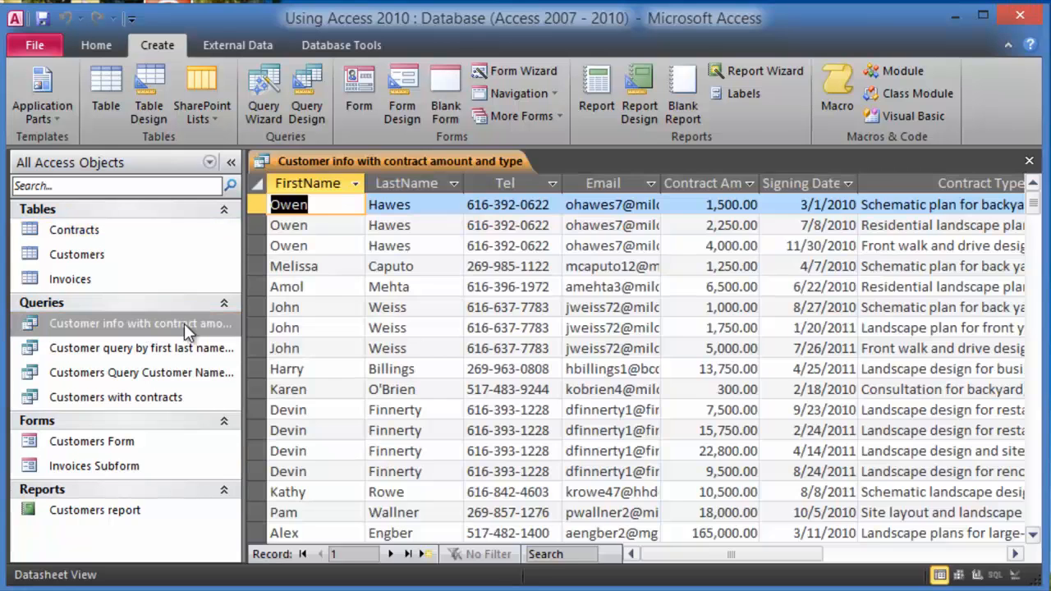
{"action": "left_click", "coordinate": [1028, 162]}
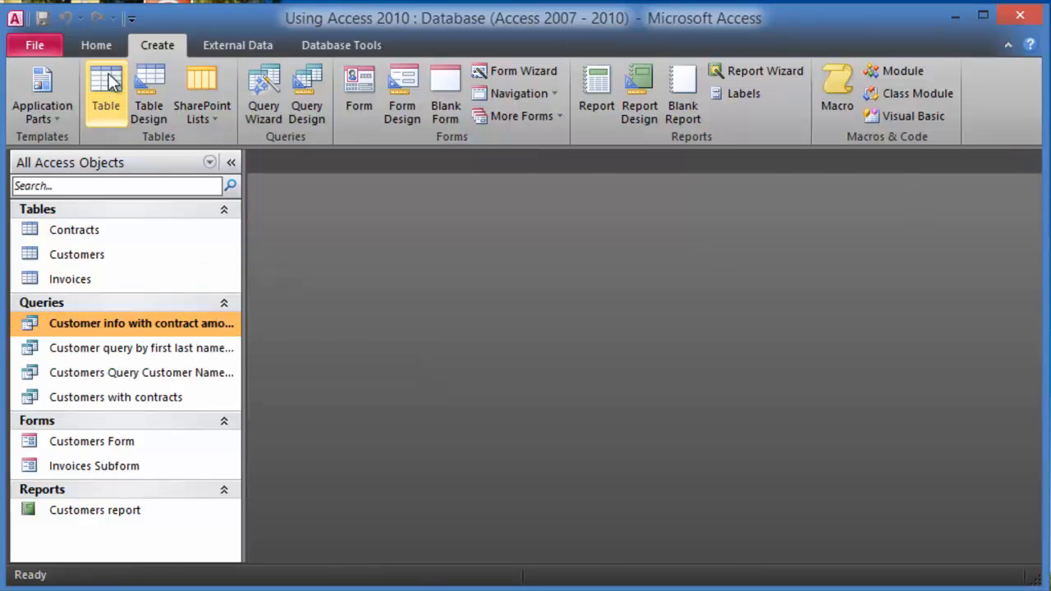
{"action": "left_click", "coordinate": [99, 48]}
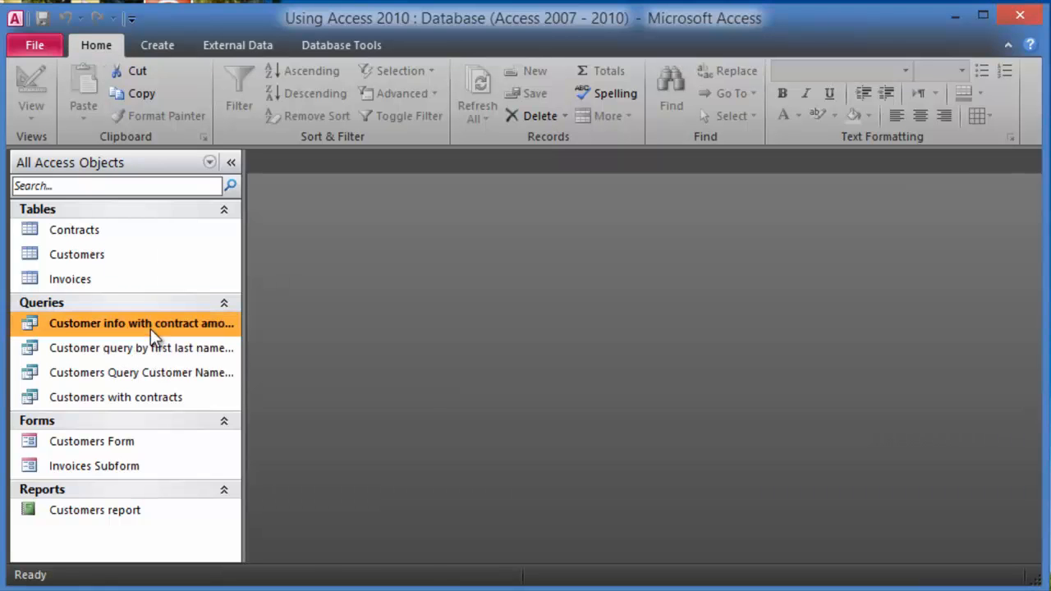
{"action": "right_click", "coordinate": [185, 325]}
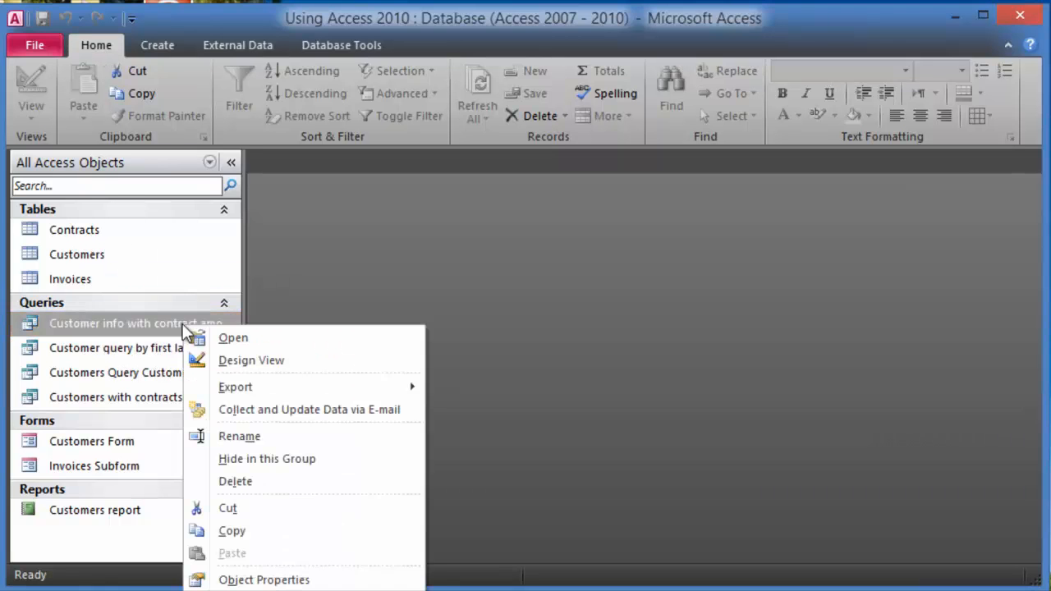
{"action": "left_click", "coordinate": [226, 365]}
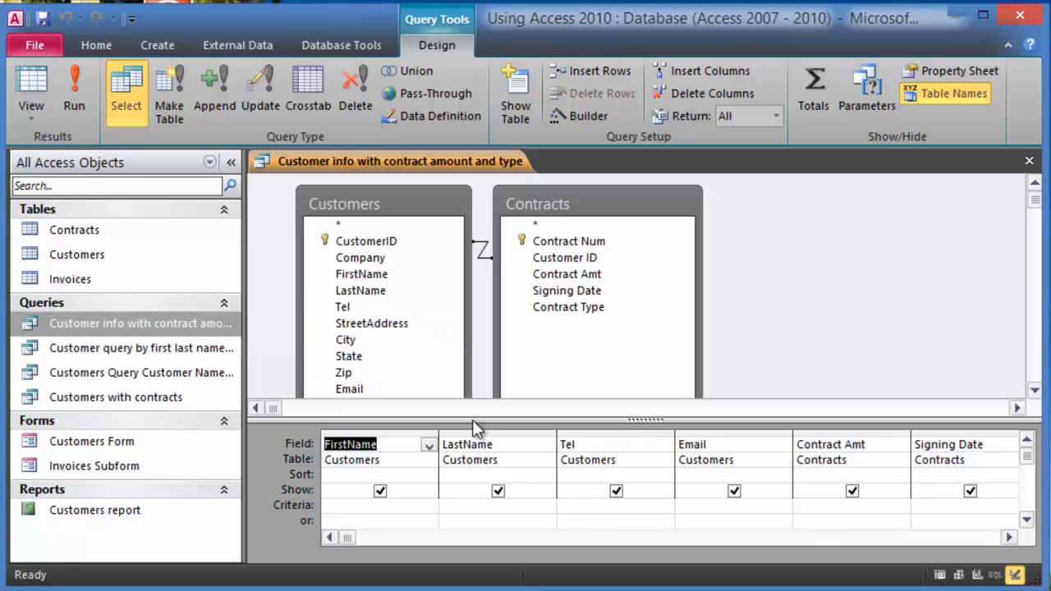
- Move the StreetAddress, City, State and Zip columns to just after LastName and run the query
{"action": "left_click", "coordinate": [573, 444]}
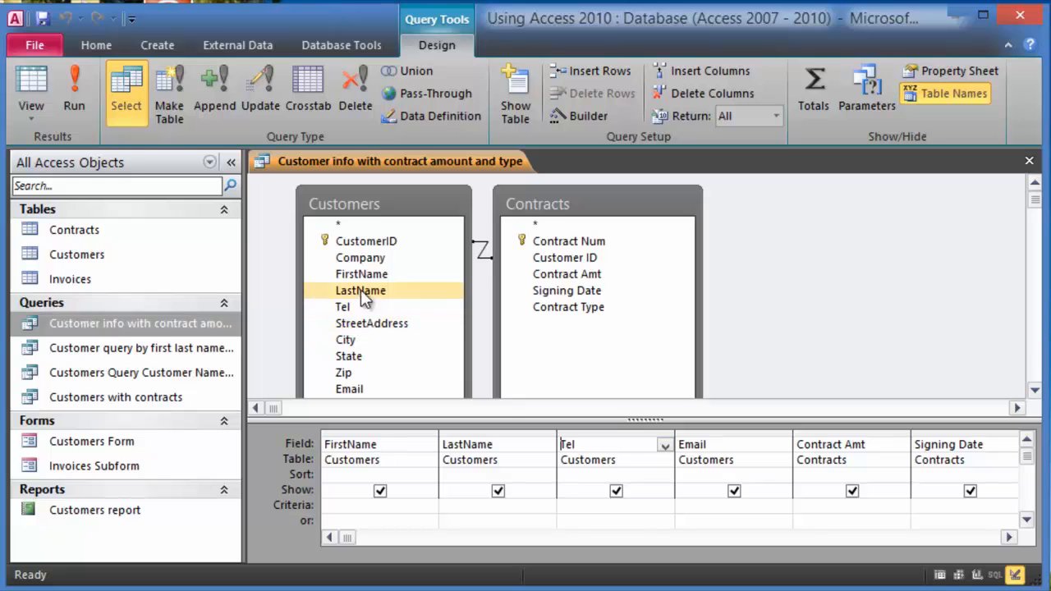
{"action": "left_click", "coordinate": [359, 332]}
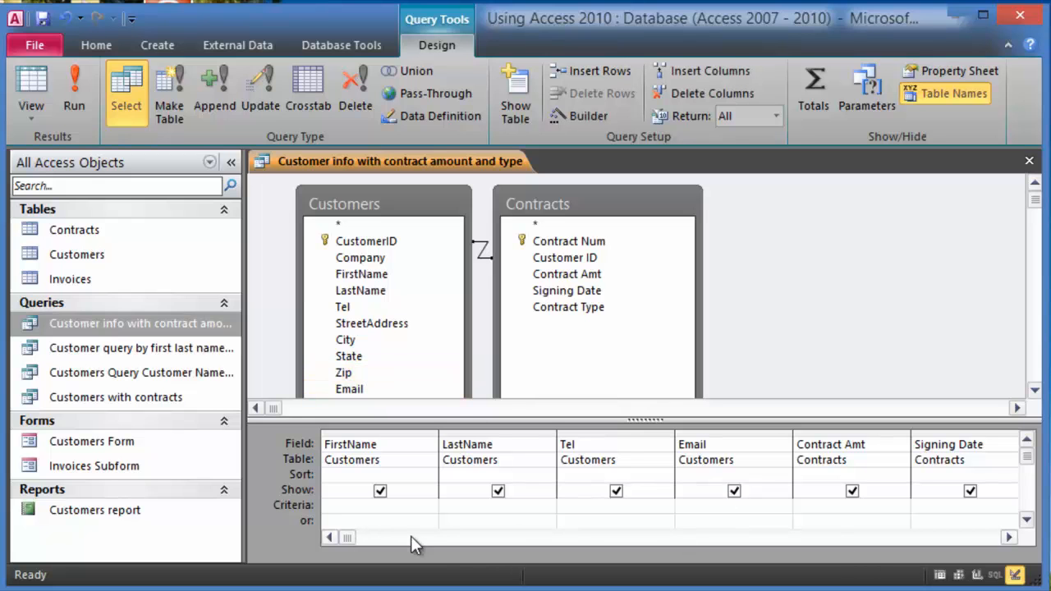
{"action": "left_click", "coordinate": [1009, 538]}
{"action": "left_click", "coordinate": [1009, 537]}
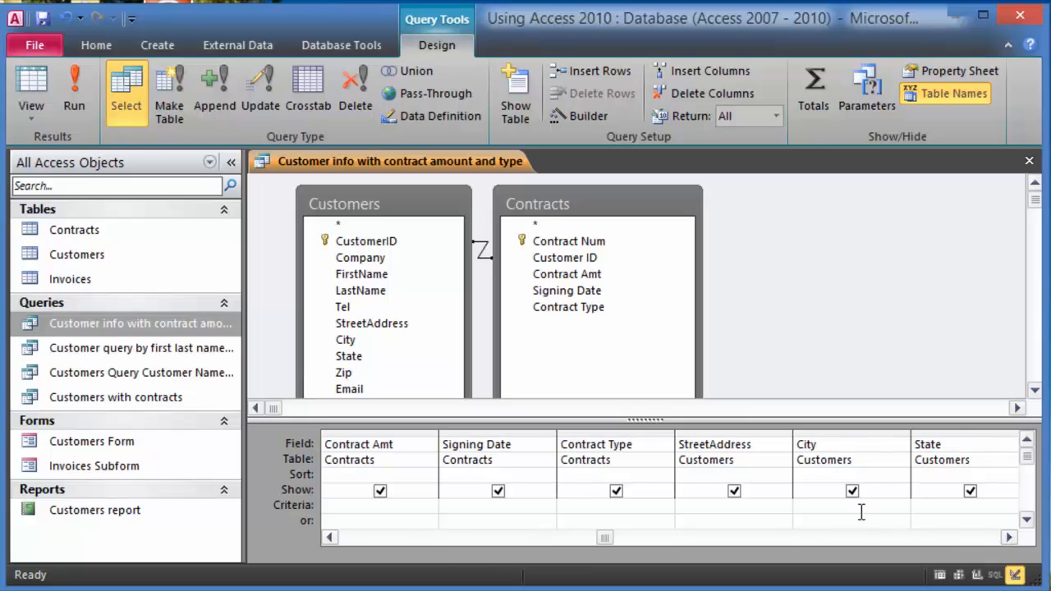
{"action": "left_click_drag", "start_coordinate": [952, 428], "coordinate": [304, 451]}
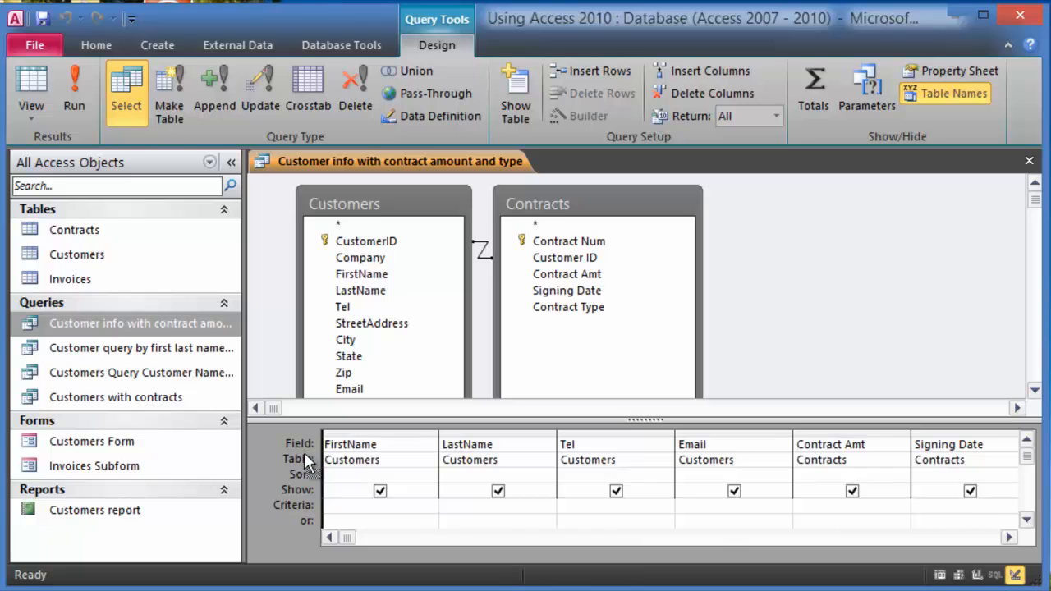
{"action": "left_click_drag", "start_coordinate": [419, 475], "coordinate": [580, 474]}
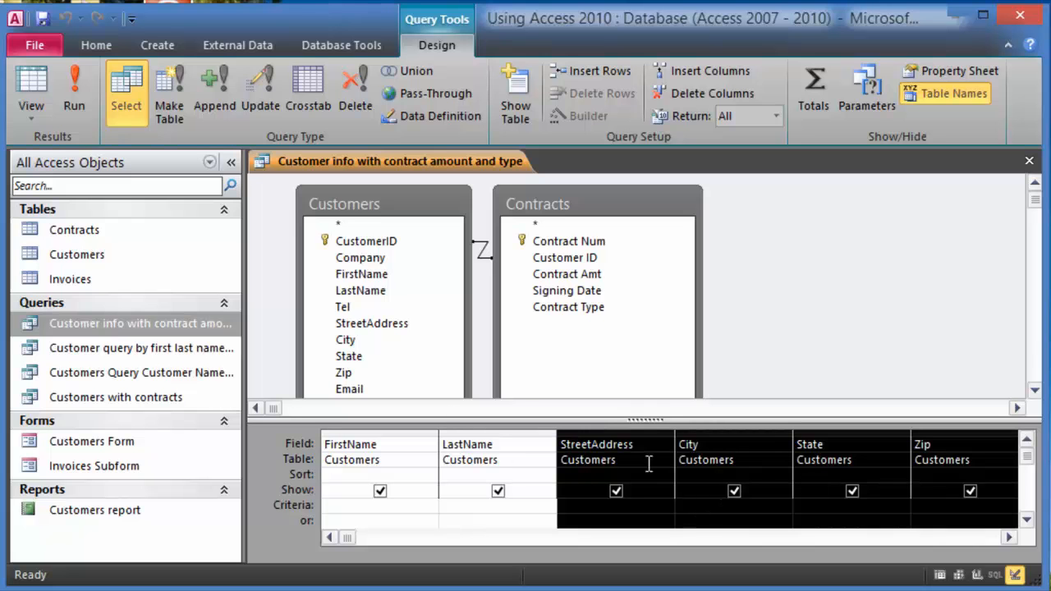
{"action": "left_click", "coordinate": [71, 92]}
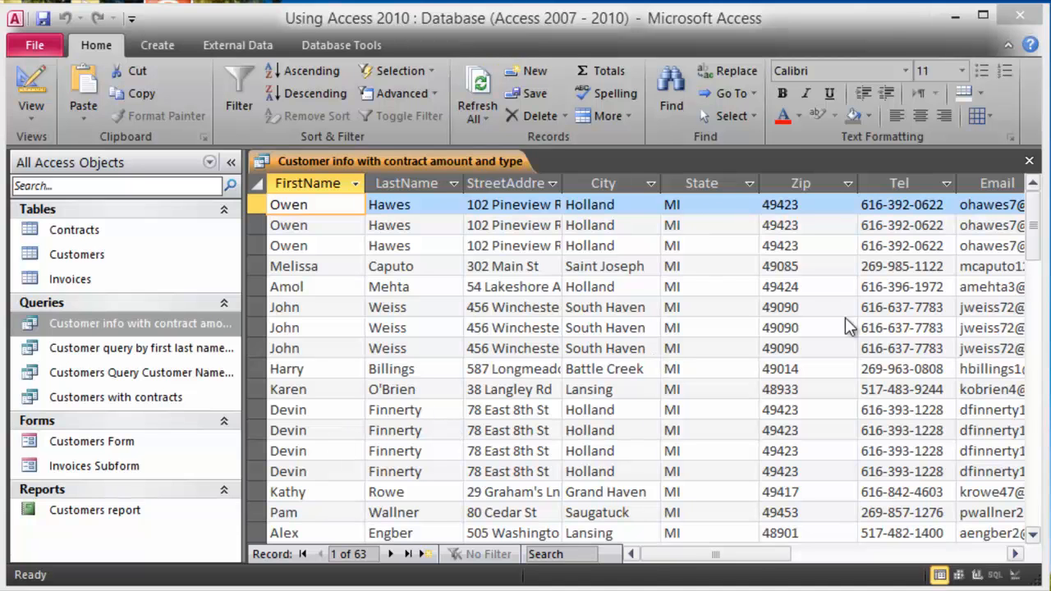
- Save the design changes, reopen the query and scroll right to Contract Amt, Signing Date and Contract Type
{"action": "left_click", "coordinate": [1030, 162]}
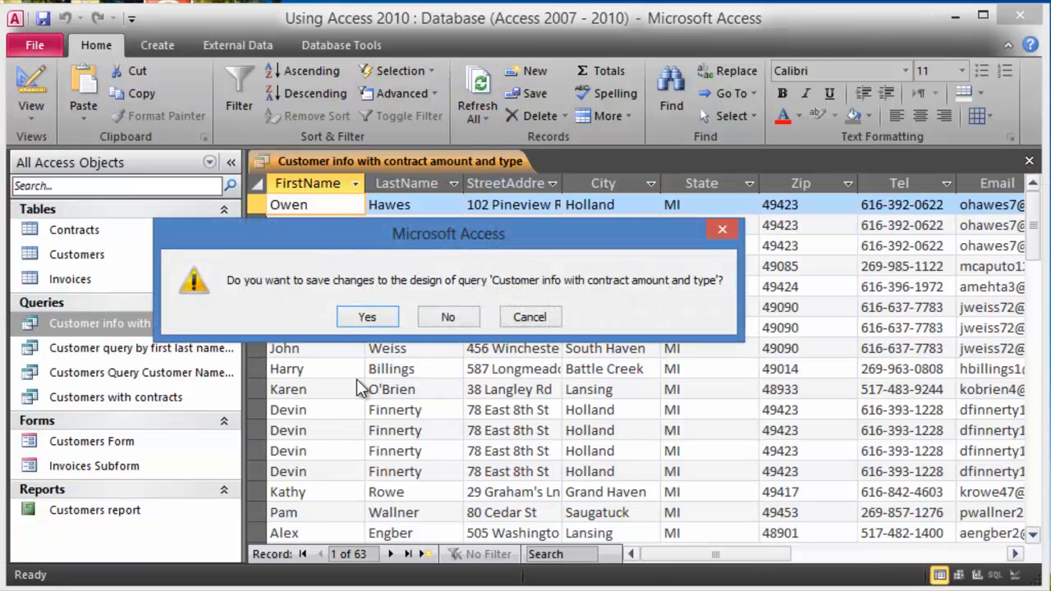
{"action": "left_click", "coordinate": [368, 318]}
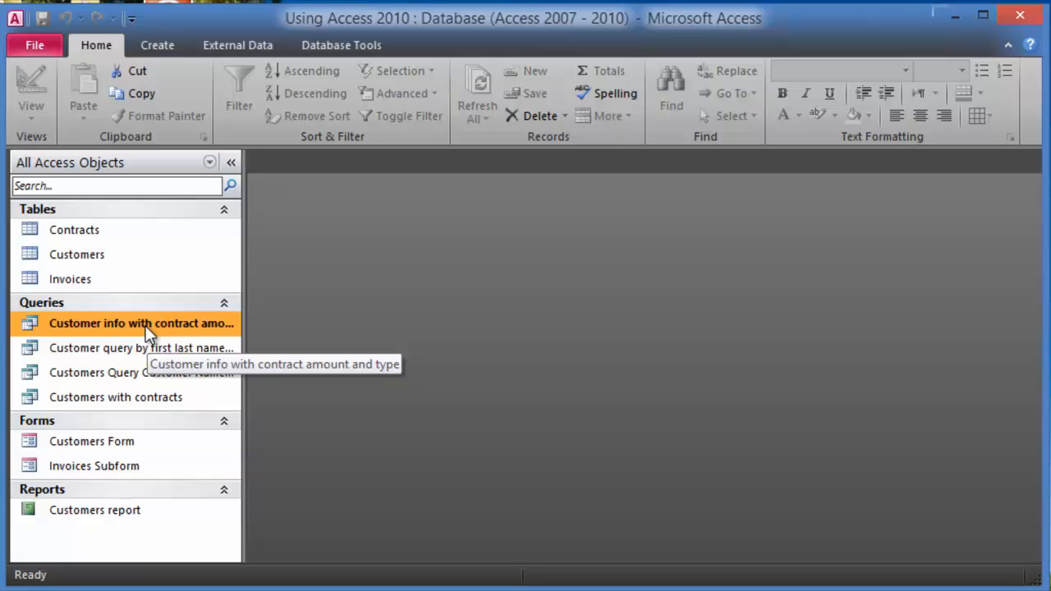
{"action": "double_click", "coordinate": [145, 327]}
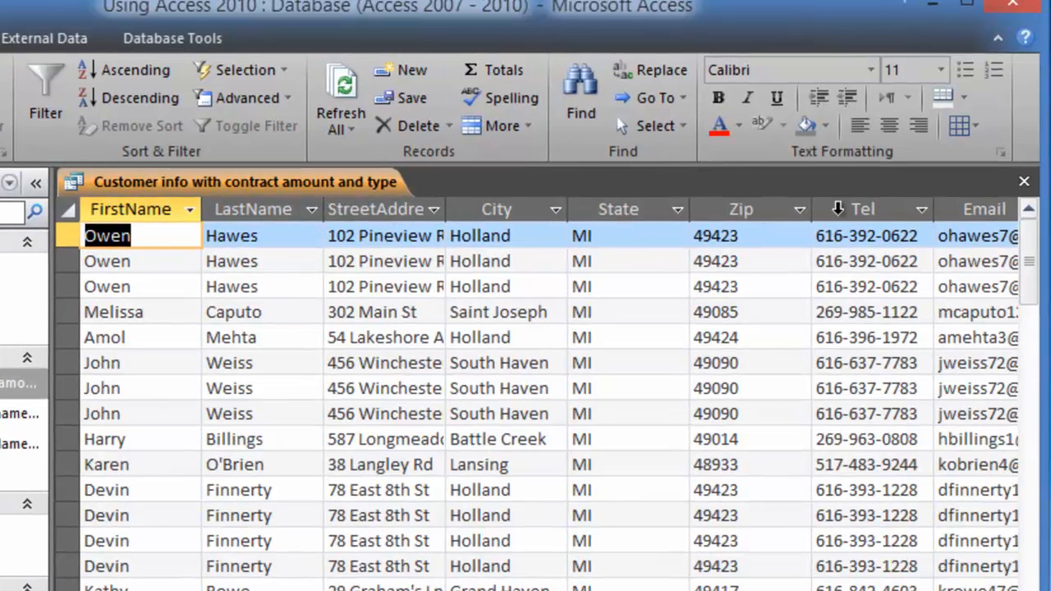
{"action": "left_click", "coordinate": [1010, 590]}
{"action": "left_click", "coordinate": [1010, 590]}
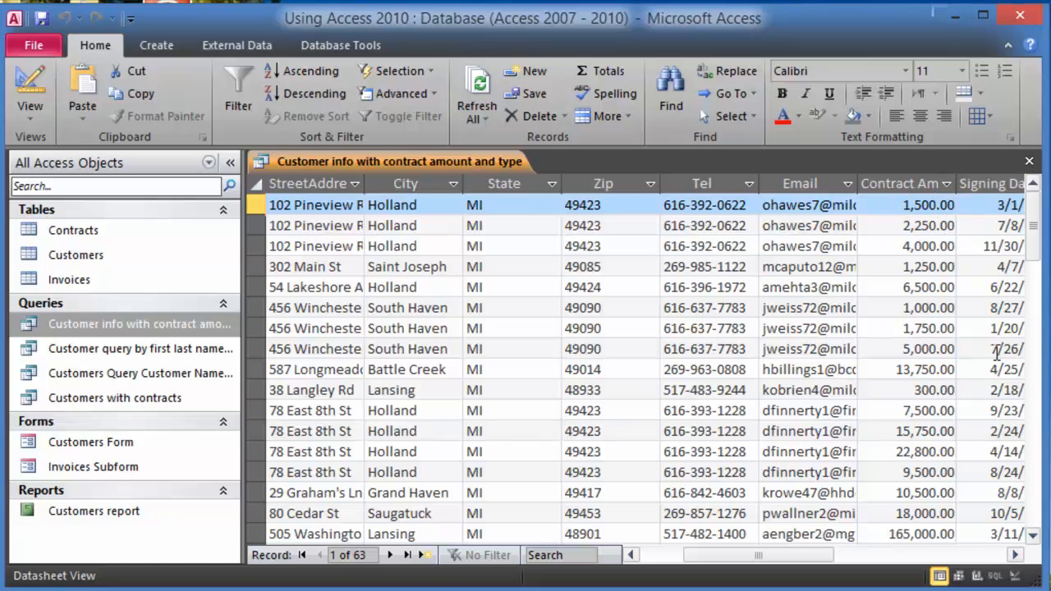
{"action": "left_click", "coordinate": [1016, 556]}
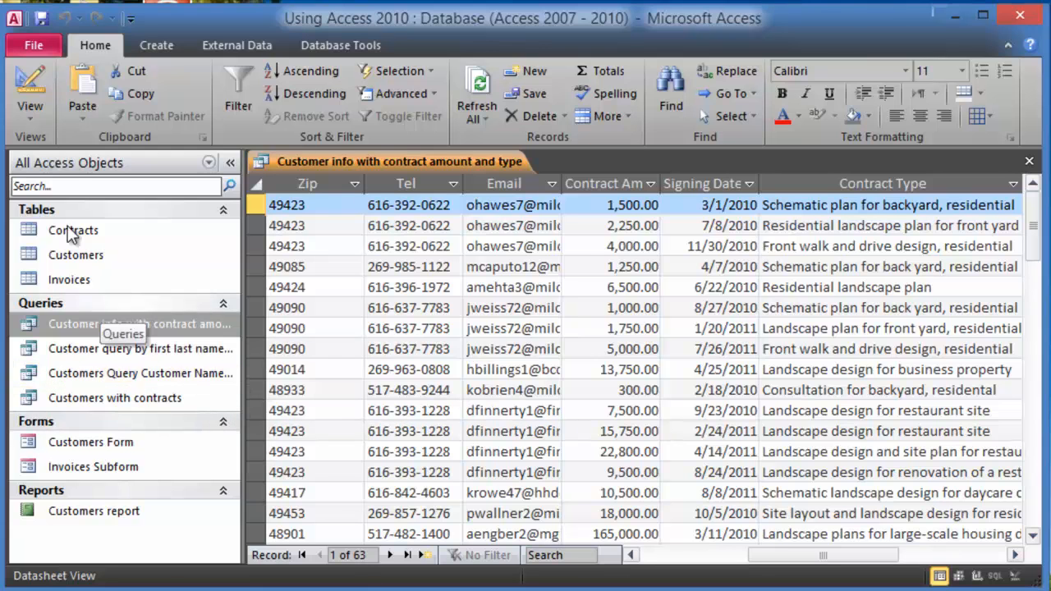
{"action": "left_click", "coordinate": [41, 109]}
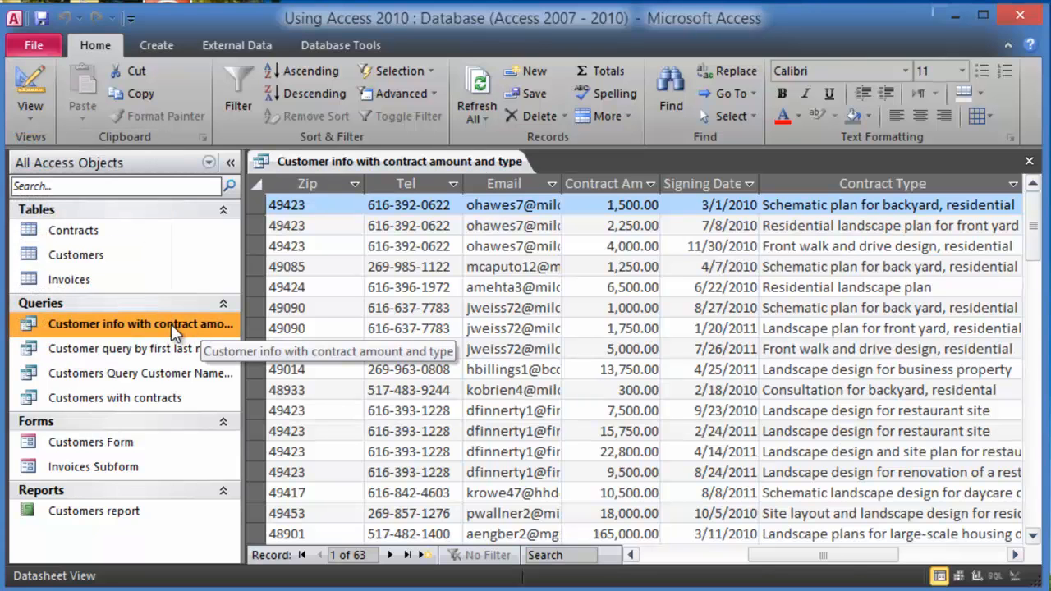
- Set LastName's Sort to Ascending in Design View and run the query
{"action": "right_click", "coordinate": [171, 324]}
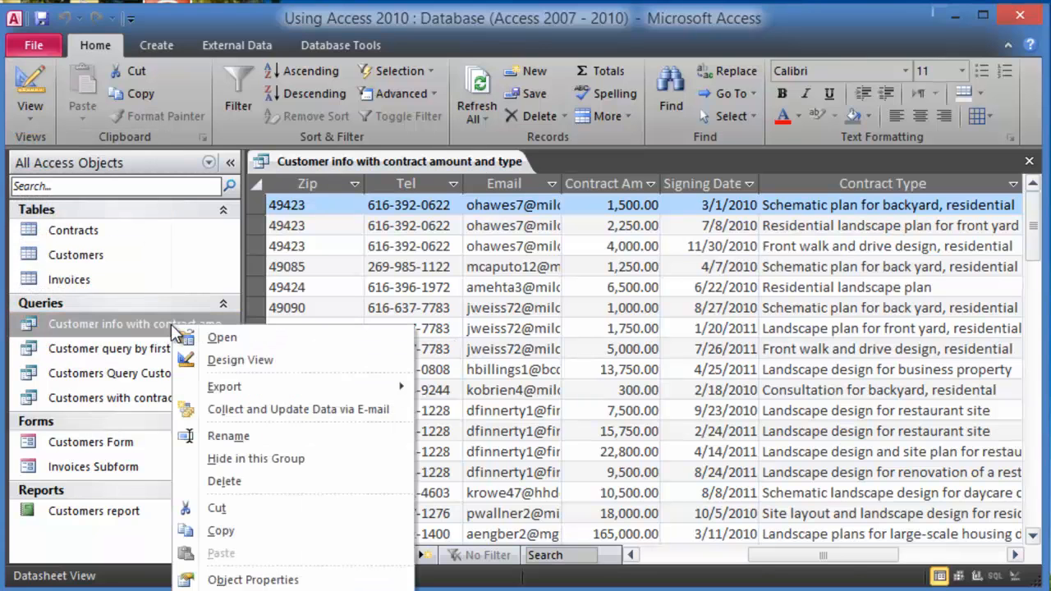
{"action": "left_click", "coordinate": [244, 365]}
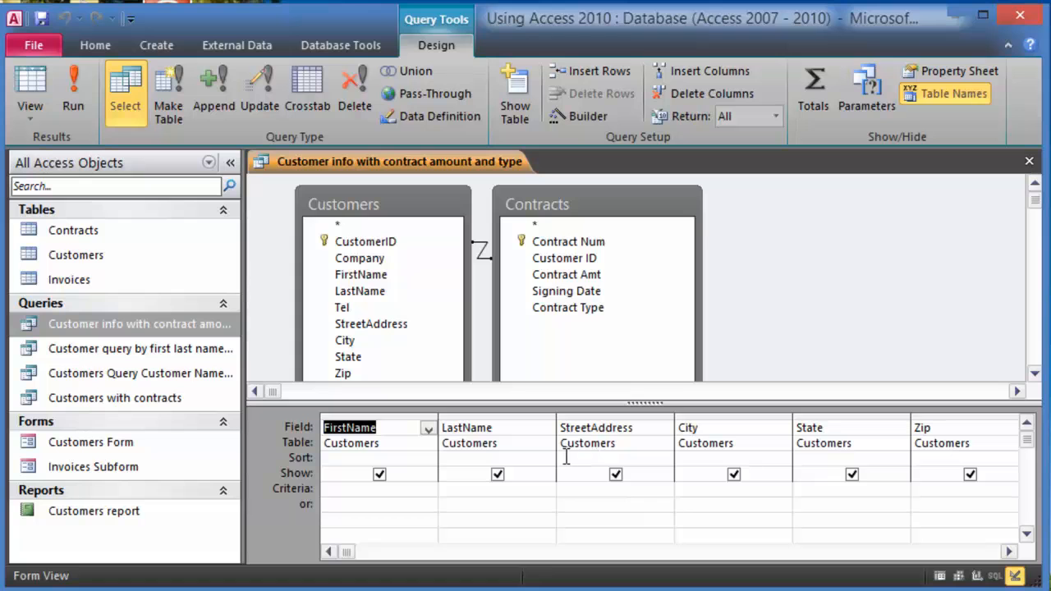
{"action": "left_click", "coordinate": [514, 458]}
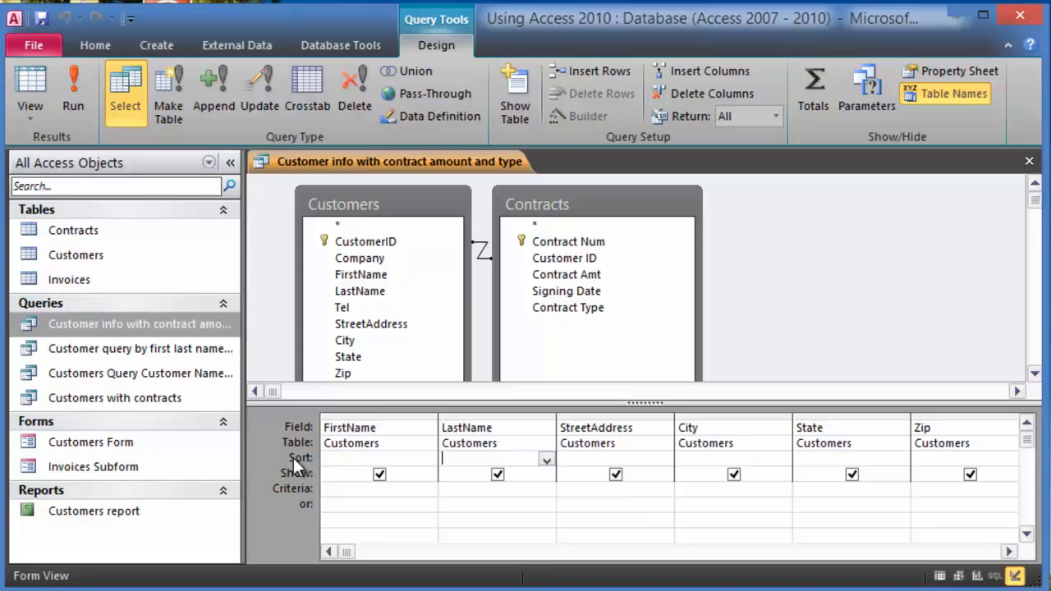
{"action": "left_click", "coordinate": [547, 461]}
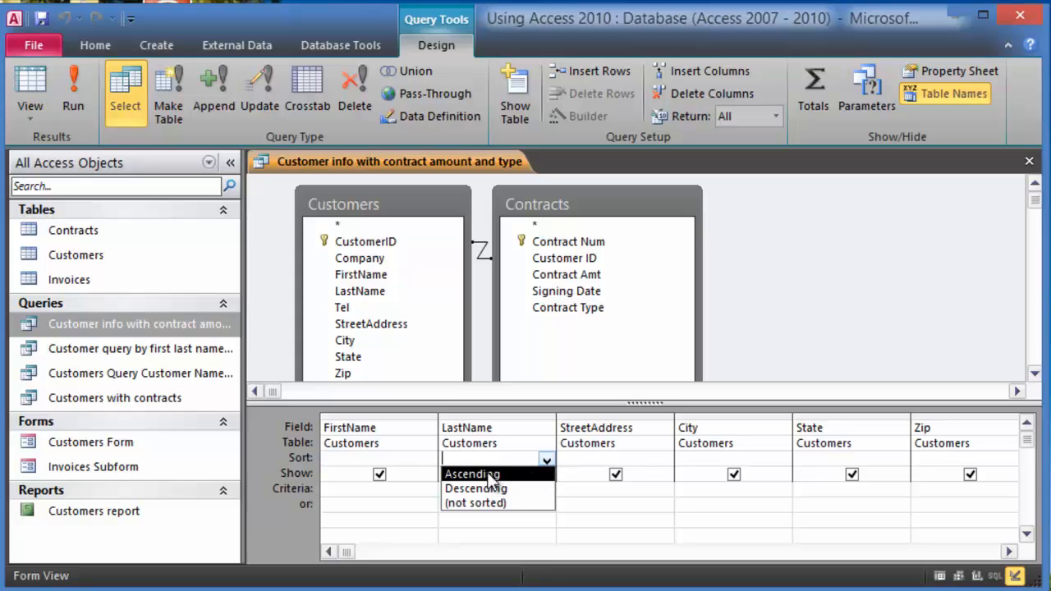
{"action": "left_click", "coordinate": [490, 476]}
{"action": "left_click", "coordinate": [77, 99]}
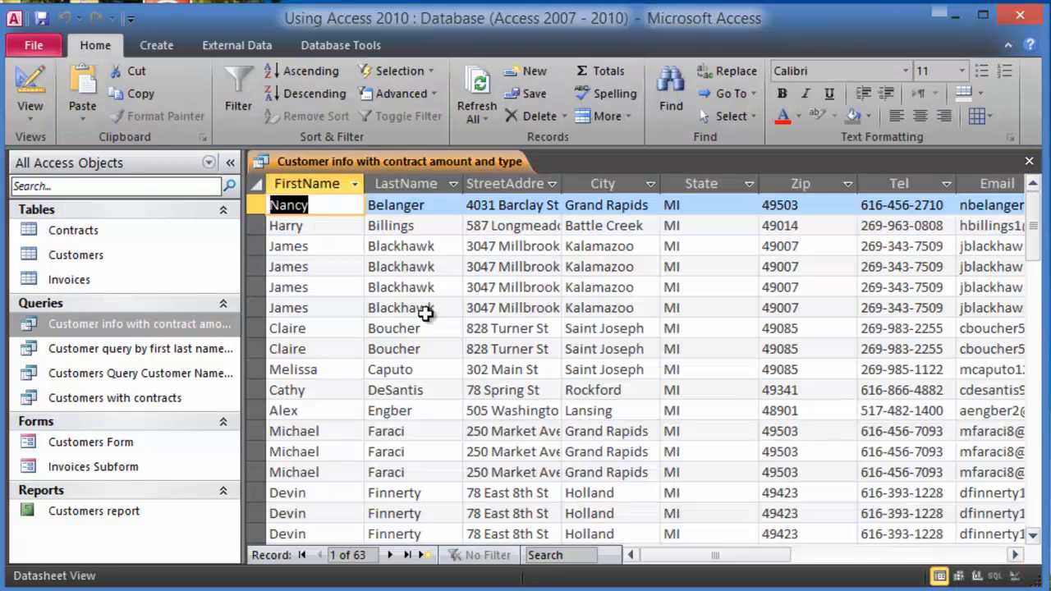
- Scroll through the 63 results to check the A-to-Z last-name order
{"action": "left_click", "coordinate": [427, 349]}
{"action": "scroll", "coordinate": [428, 372], "scroll_direction": "down", "scroll_amount": 15}
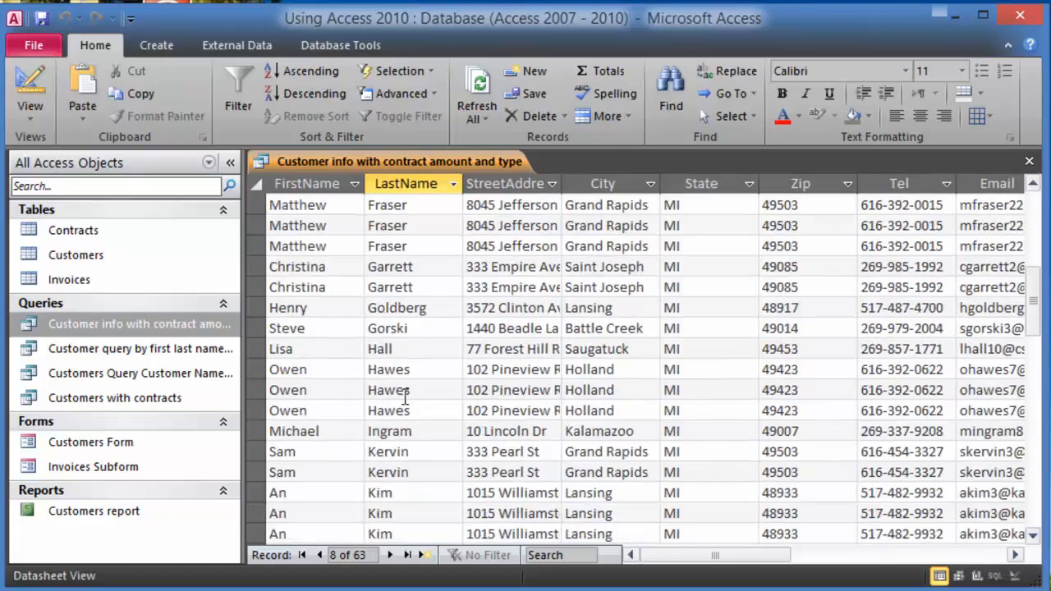
{"action": "scroll", "coordinate": [407, 398], "scroll_direction": "down", "scroll_amount": 3}
{"action": "scroll", "coordinate": [406, 392], "scroll_direction": "up", "scroll_amount": 18}
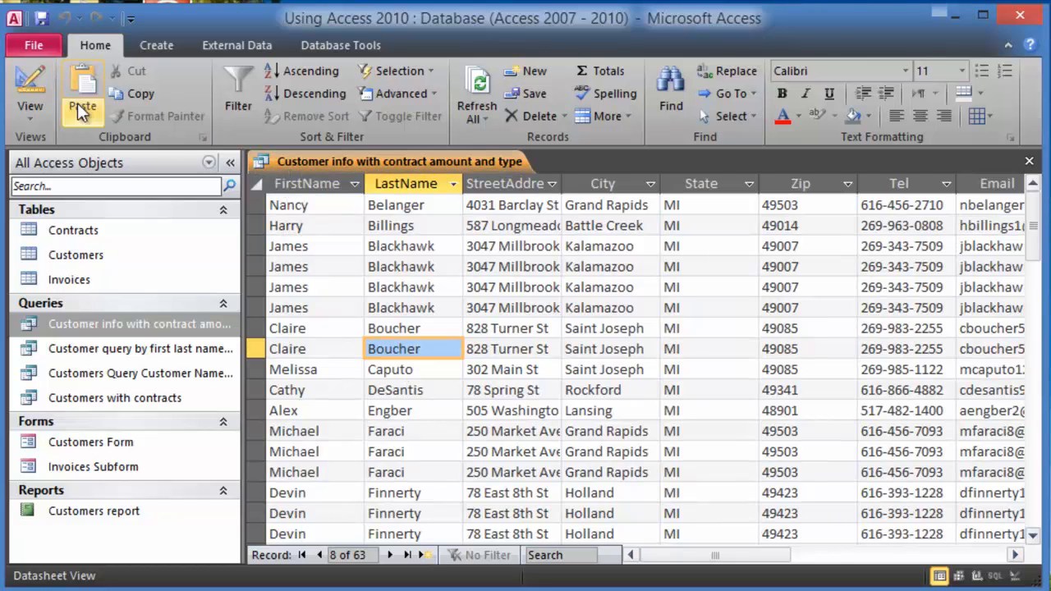
{"action": "left_click", "coordinate": [35, 116]}
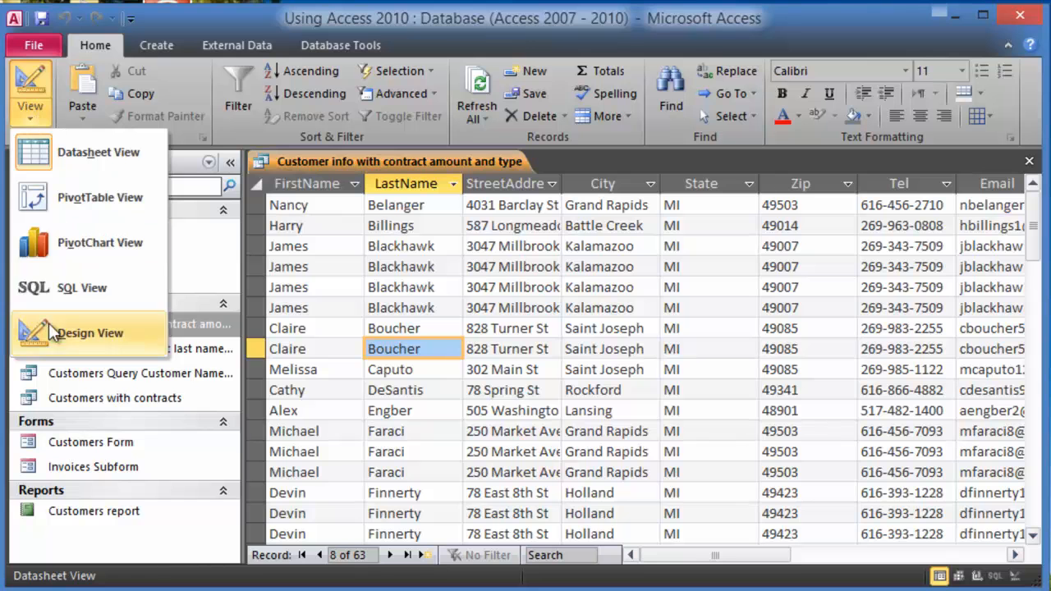
{"action": "right_click", "coordinate": [182, 328]}
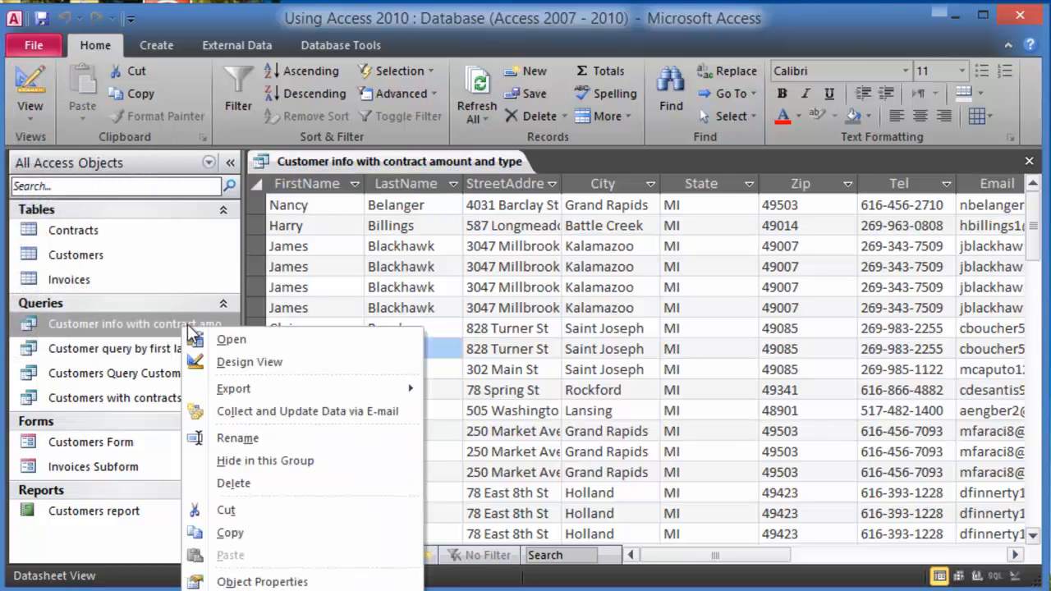
- Set FirstName's Sort to Ascending, clear LastName's sort, and run the query
{"action": "left_click", "coordinate": [232, 370]}
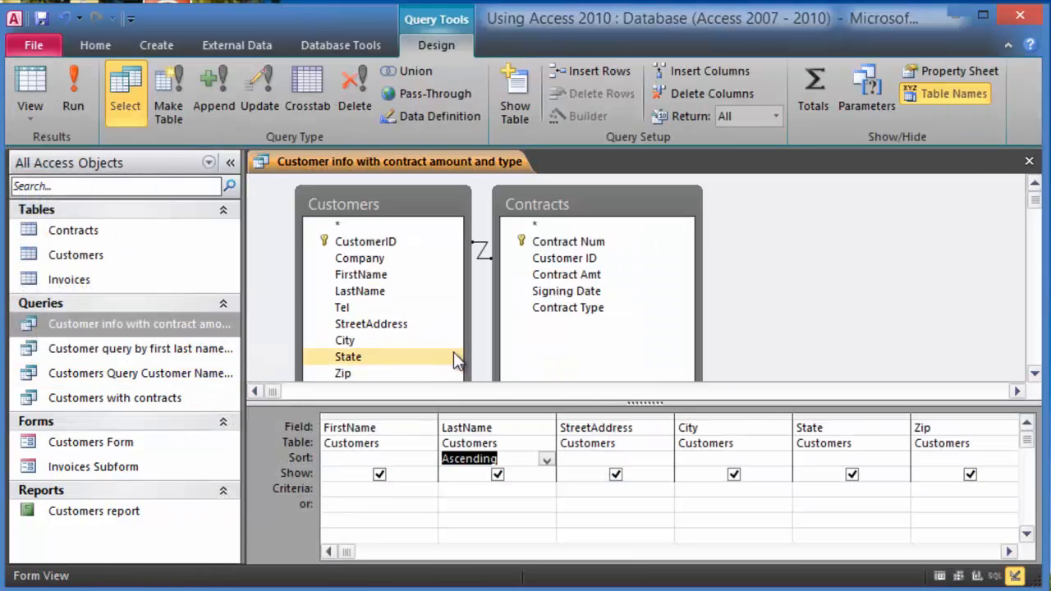
{"action": "left_click", "coordinate": [419, 461]}
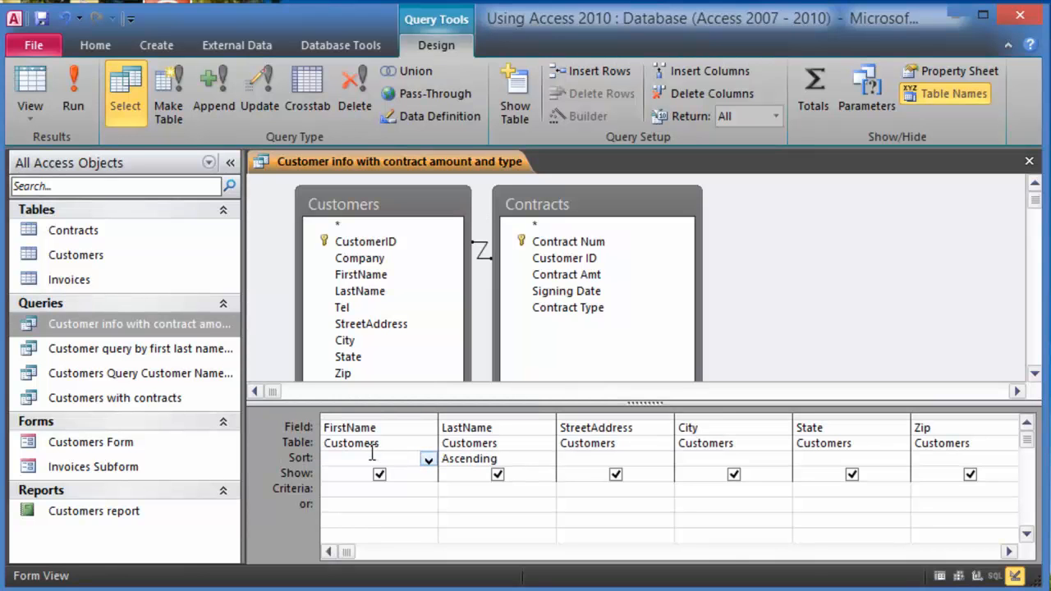
{"action": "left_click", "coordinate": [428, 460]}
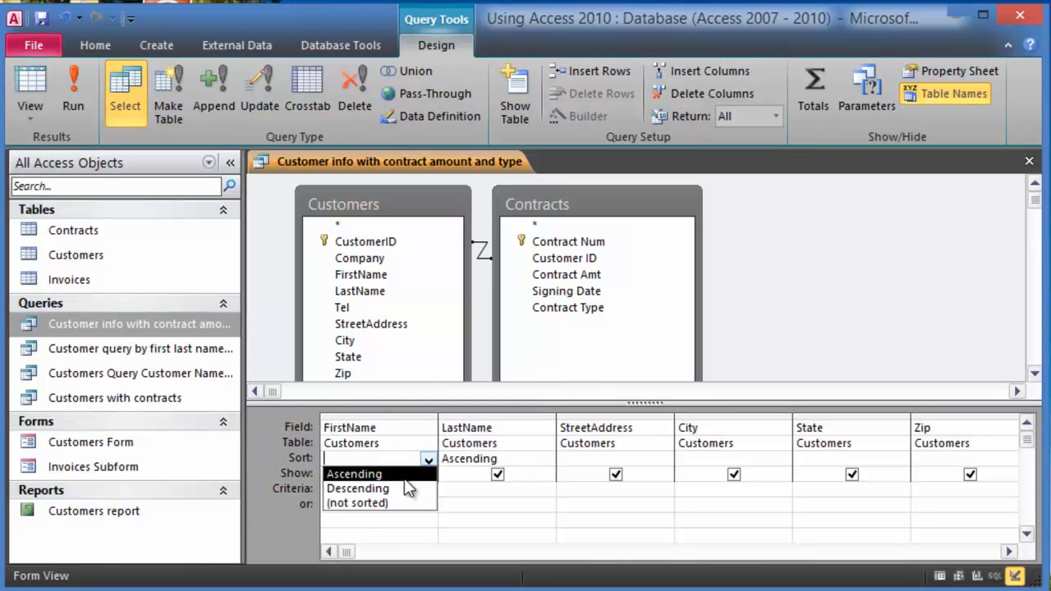
{"action": "left_click", "coordinate": [404, 472]}
{"action": "left_click", "coordinate": [526, 462]}
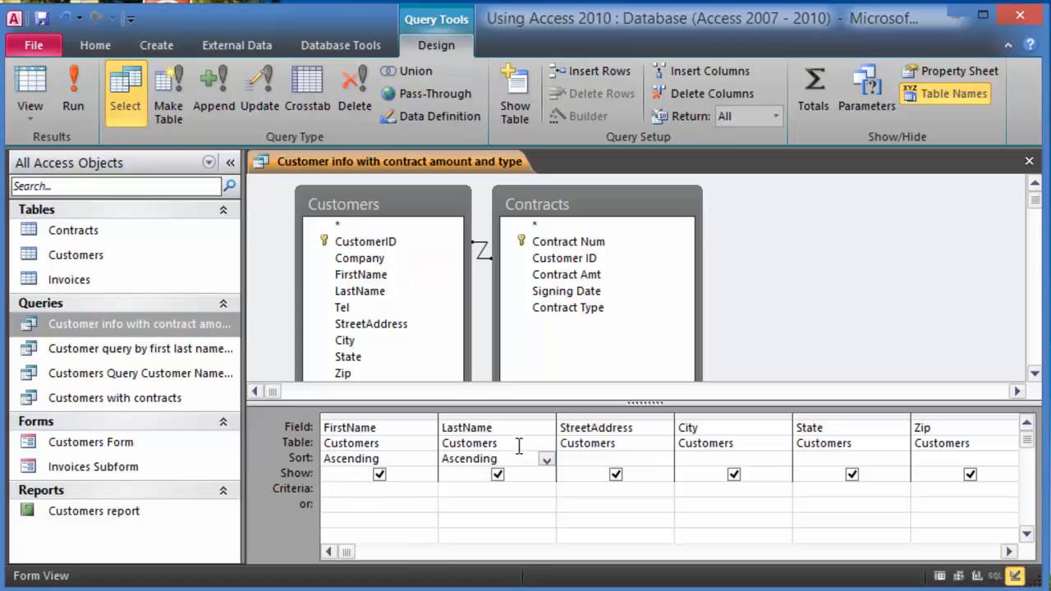
{"action": "key", "text": "BackSpace"}
{"action": "key", "text": "BackSpace"}
{"action": "key", "text": "BackSpace"}
{"action": "key", "text": "BackSpace"}
{"action": "key", "text": "BackSpace"}
{"action": "key", "text": "BackSpace"}
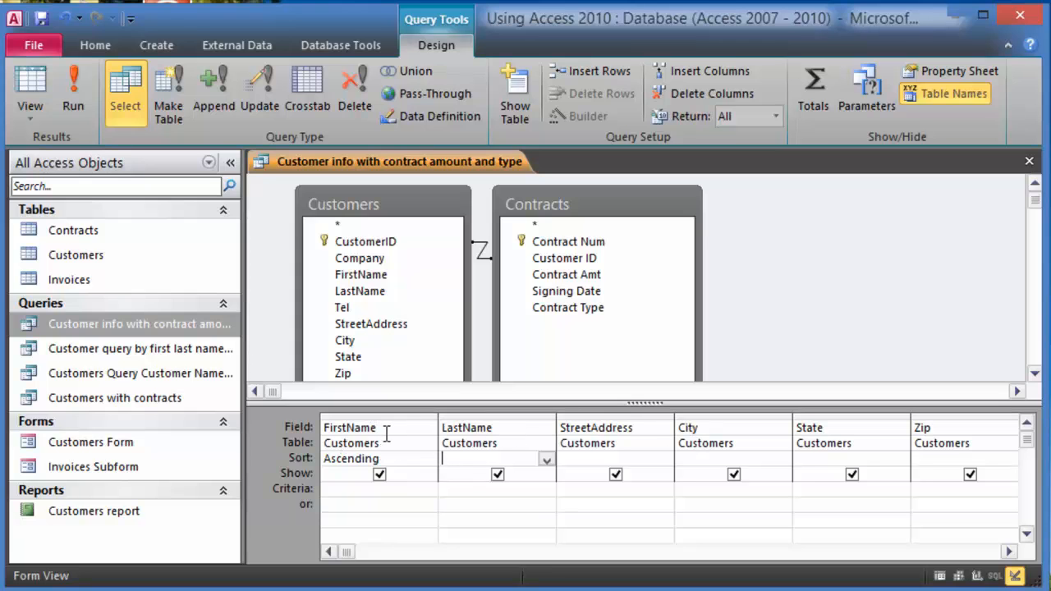
{"action": "left_click", "coordinate": [72, 90]}
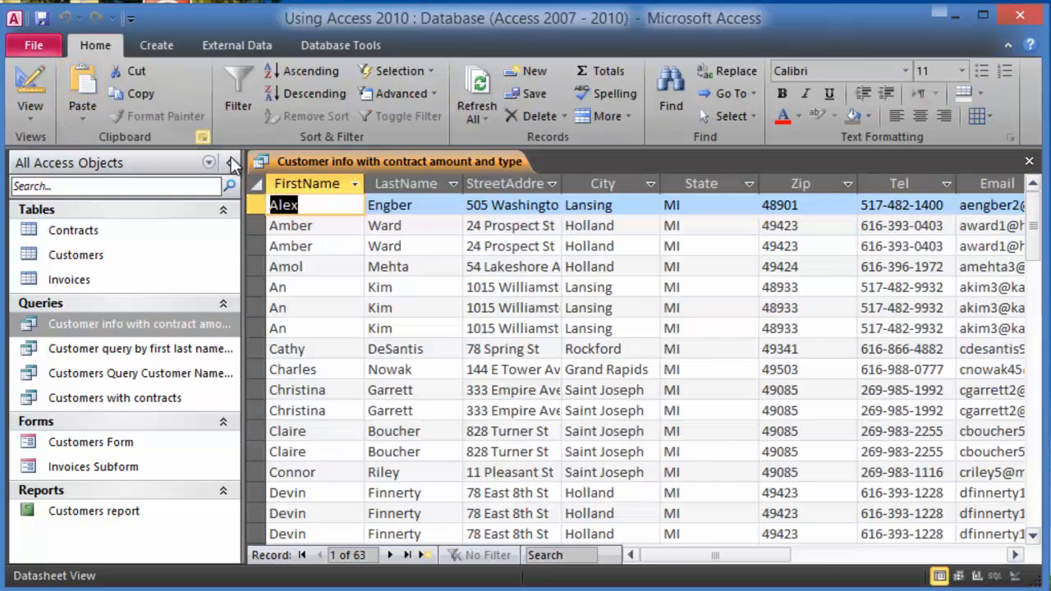
- Browse the first-name-sorted records, checking rows and State values
{"action": "left_click", "coordinate": [317, 329]}
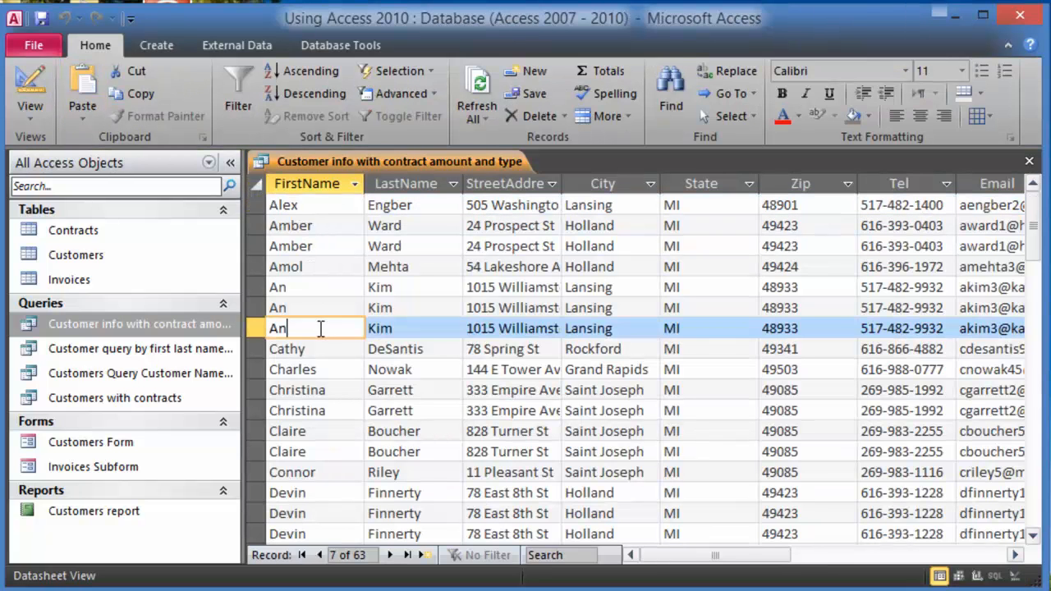
{"action": "scroll", "coordinate": [352, 401], "scroll_direction": "down", "scroll_amount": 1}
{"action": "scroll", "coordinate": [353, 402], "scroll_direction": "down", "scroll_amount": 2}
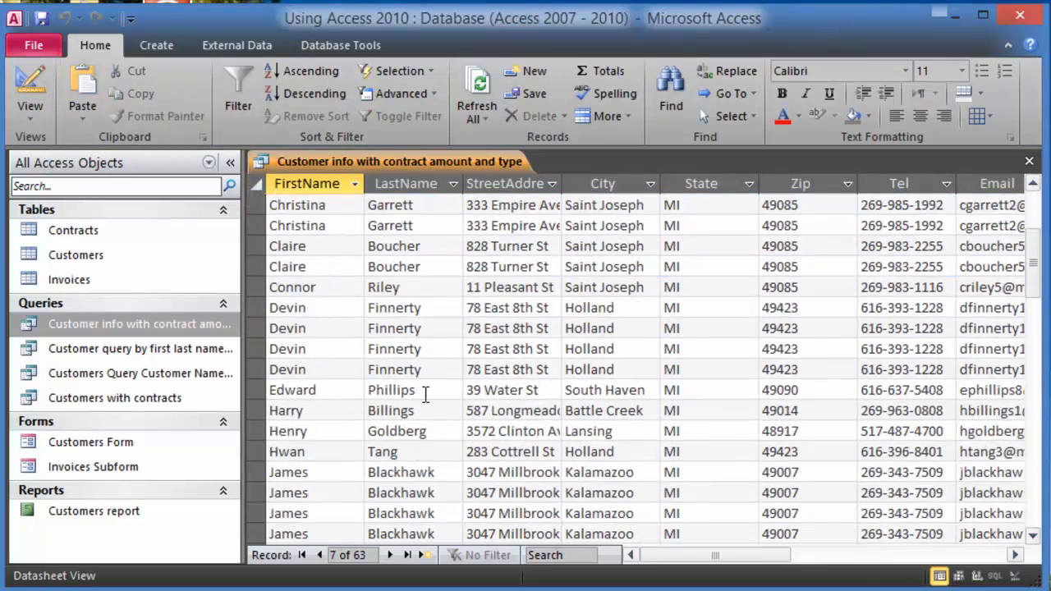
{"action": "scroll", "coordinate": [352, 402], "scroll_direction": "up", "scroll_amount": 4}
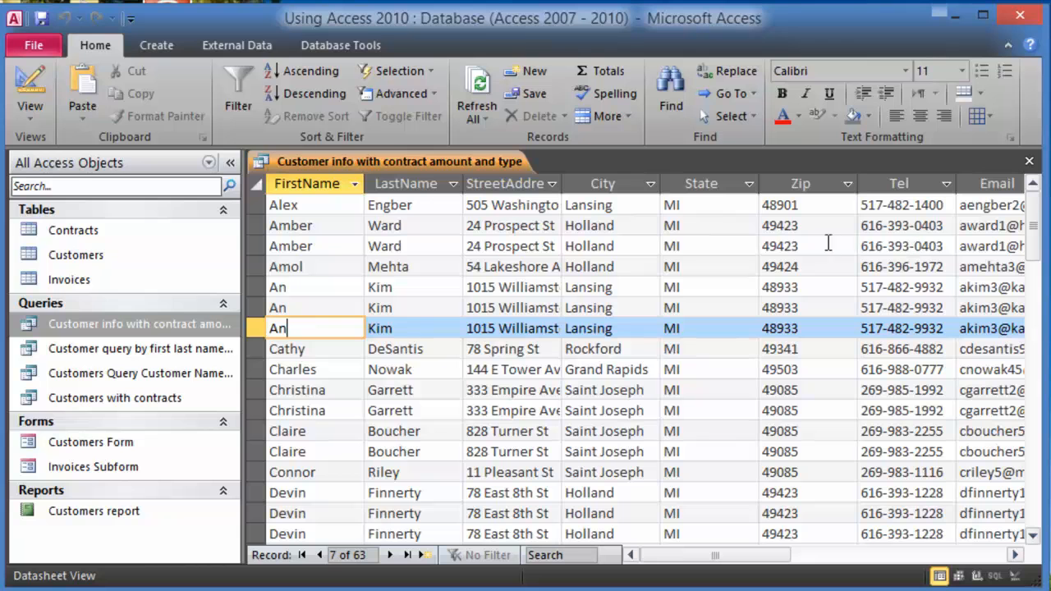
{"action": "left_click", "coordinate": [736, 285]}
{"action": "scroll", "coordinate": [731, 308], "scroll_direction": "down", "scroll_amount": 15}
{"action": "scroll", "coordinate": [728, 331], "scroll_direction": "up", "scroll_amount": 4}
{"action": "scroll", "coordinate": [727, 331], "scroll_direction": "up", "scroll_amount": 10}
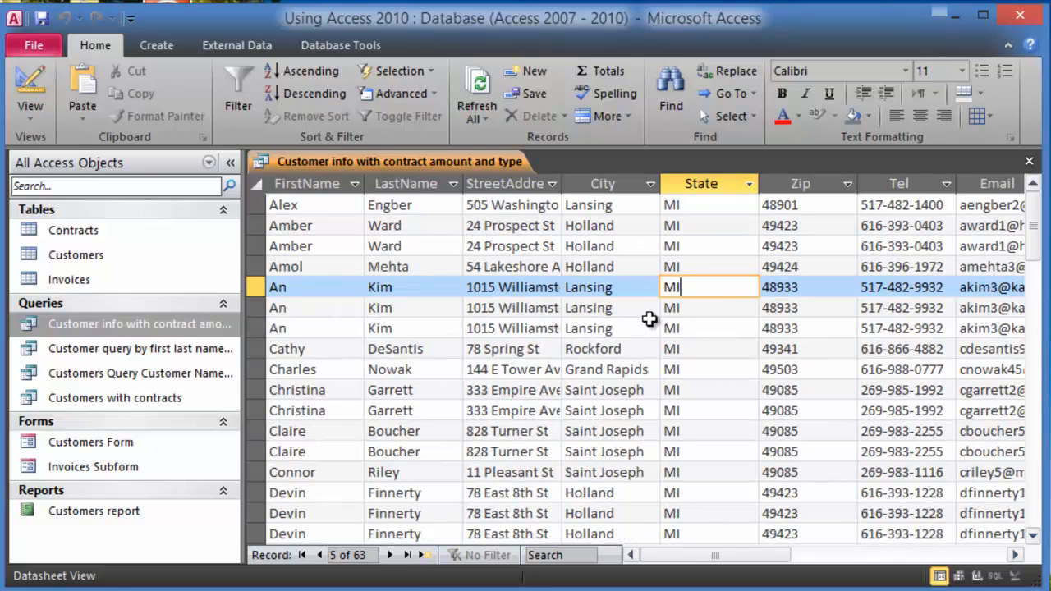
- Enter 'holland' as the City criterion and run the query, leaving 13 Holland records
{"action": "right_click", "coordinate": [130, 325]}
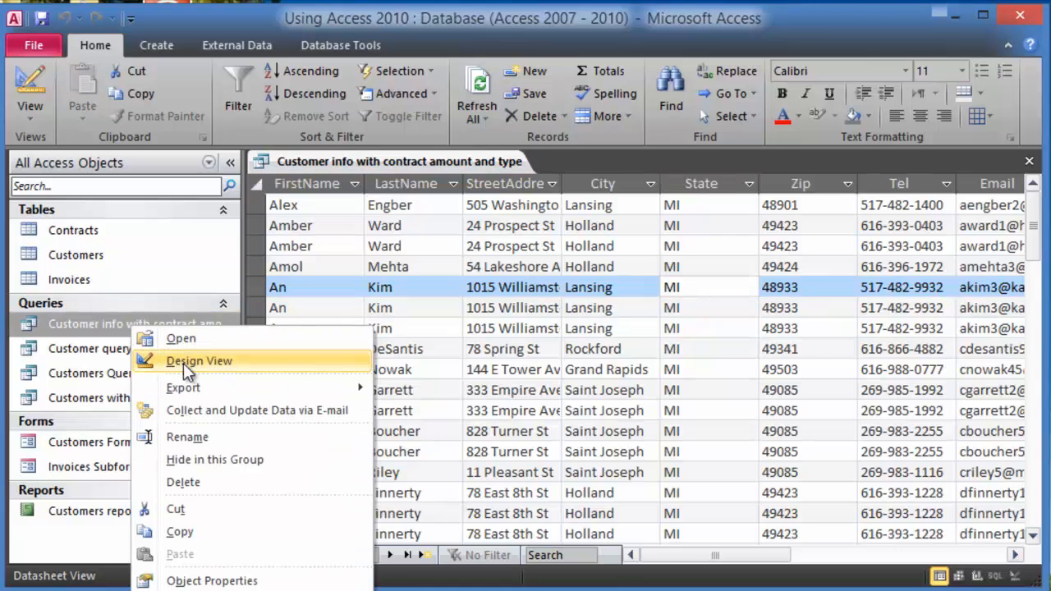
{"action": "left_click", "coordinate": [184, 362]}
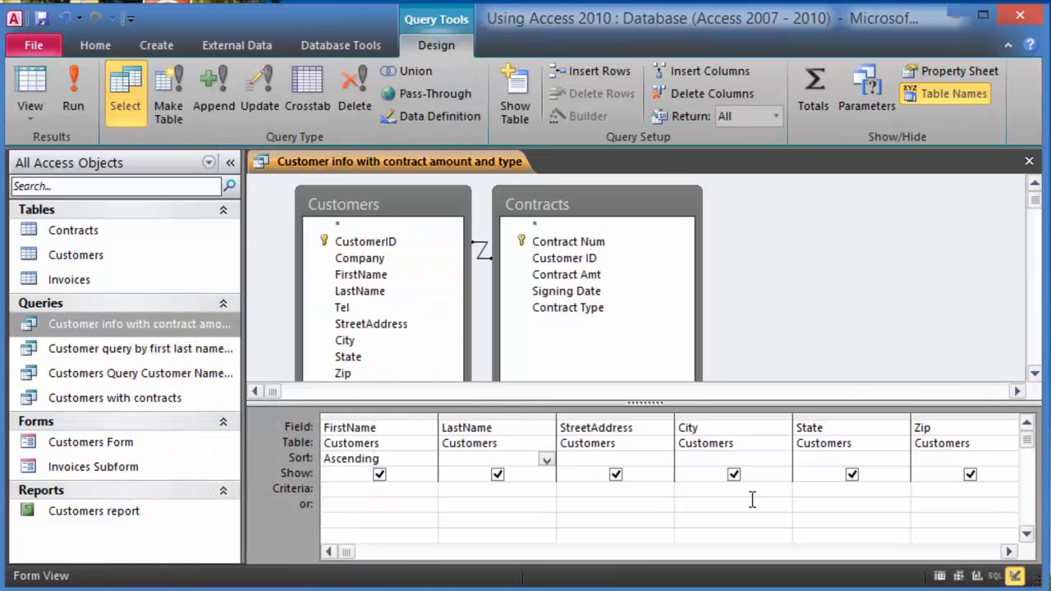
{"action": "left_click", "coordinate": [694, 490]}
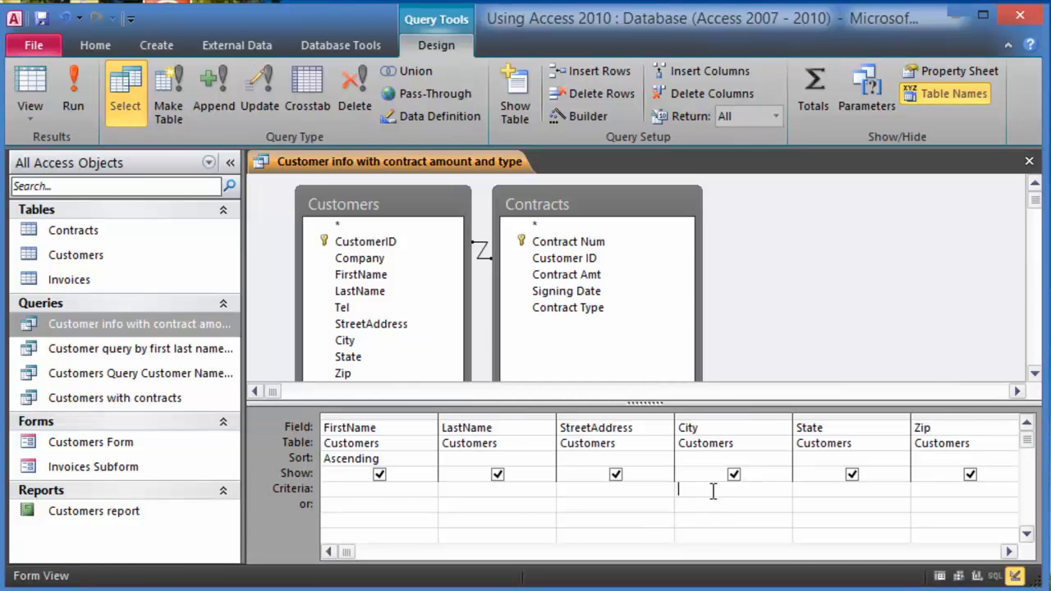
{"action": "type", "text": "holland"}
{"action": "left_click", "coordinate": [73, 101]}
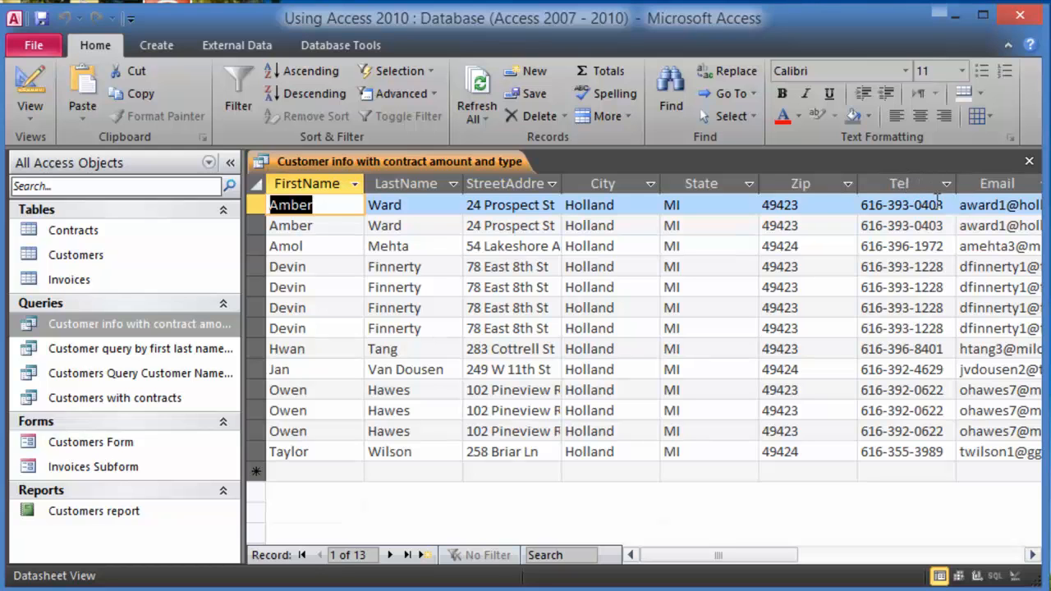
- Hide the Tel and Email fields and rerun the 13-record Holland query
{"action": "right_click", "coordinate": [146, 320]}
{"action": "left_click", "coordinate": [191, 359]}
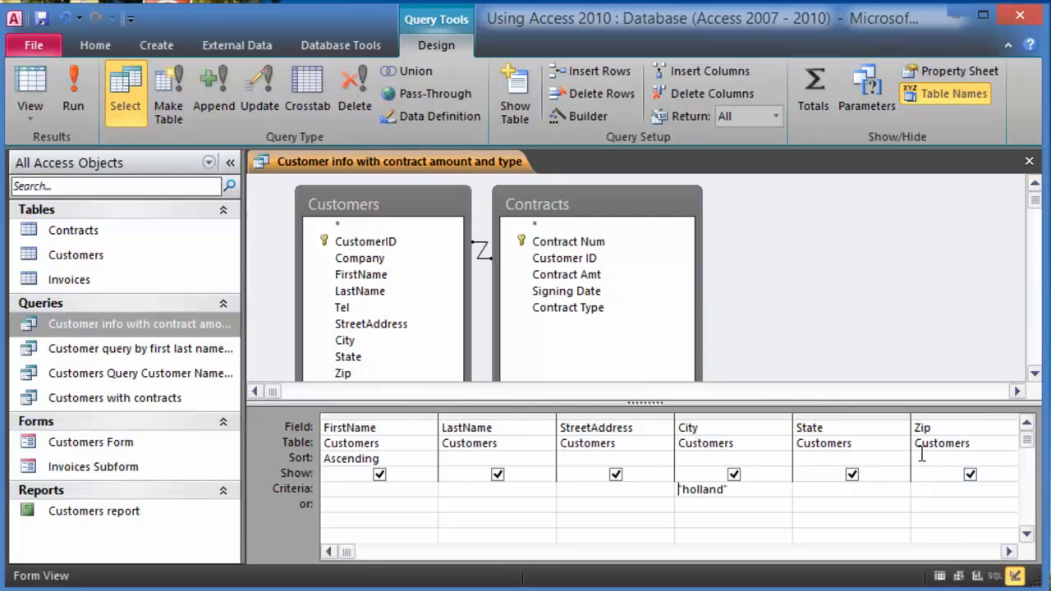
{"action": "left_click", "coordinate": [1009, 552]}
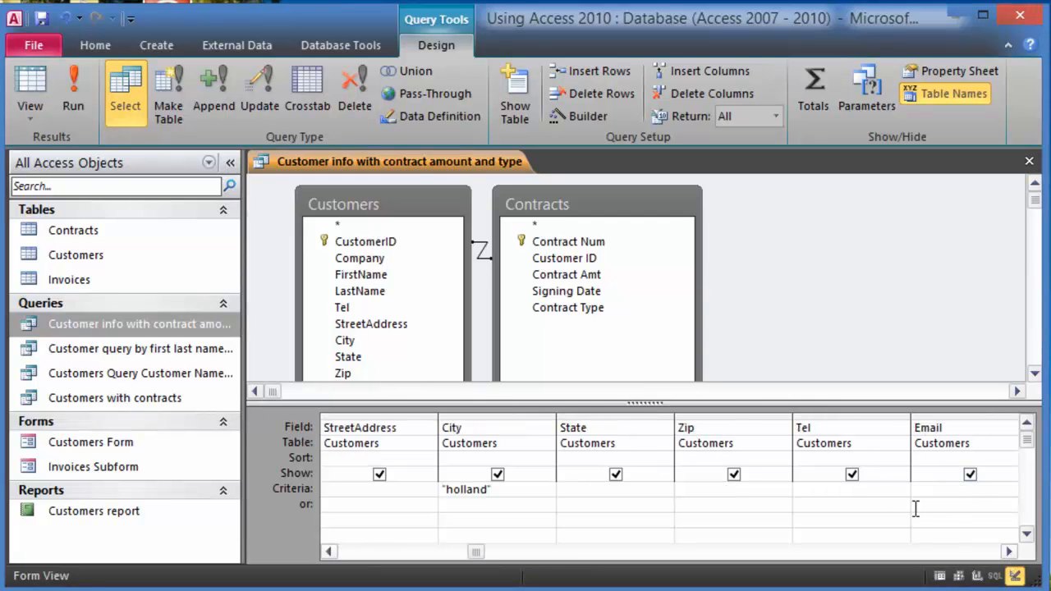
{"action": "left_click", "coordinate": [852, 476]}
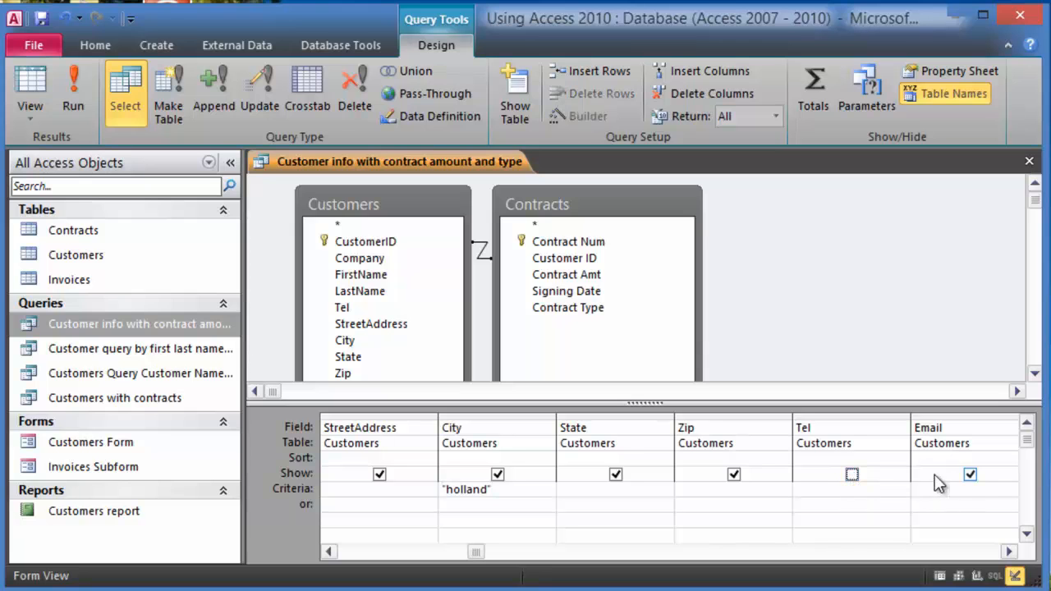
{"action": "left_click", "coordinate": [970, 474]}
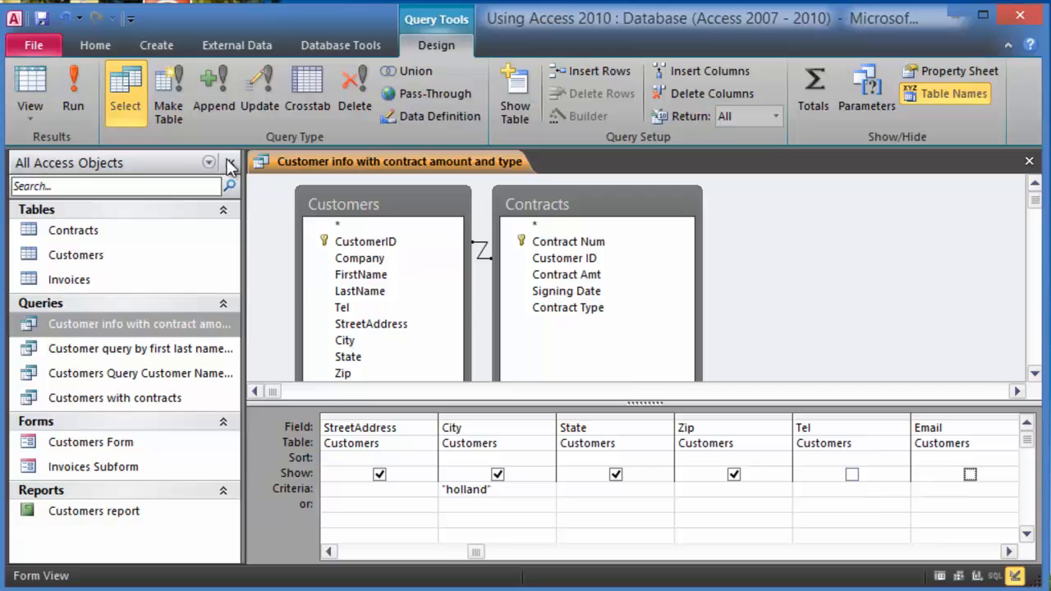
{"action": "left_click", "coordinate": [76, 92]}
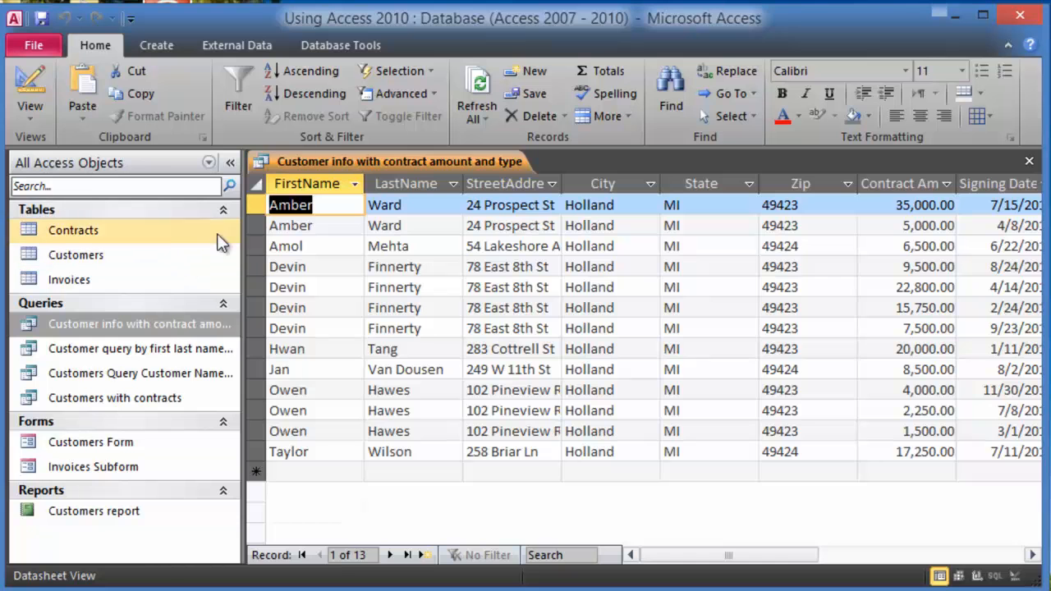
- Delete the 'holland' City criterion in Design View and run the query
{"action": "right_click", "coordinate": [105, 325]}
{"action": "left_click", "coordinate": [205, 361]}
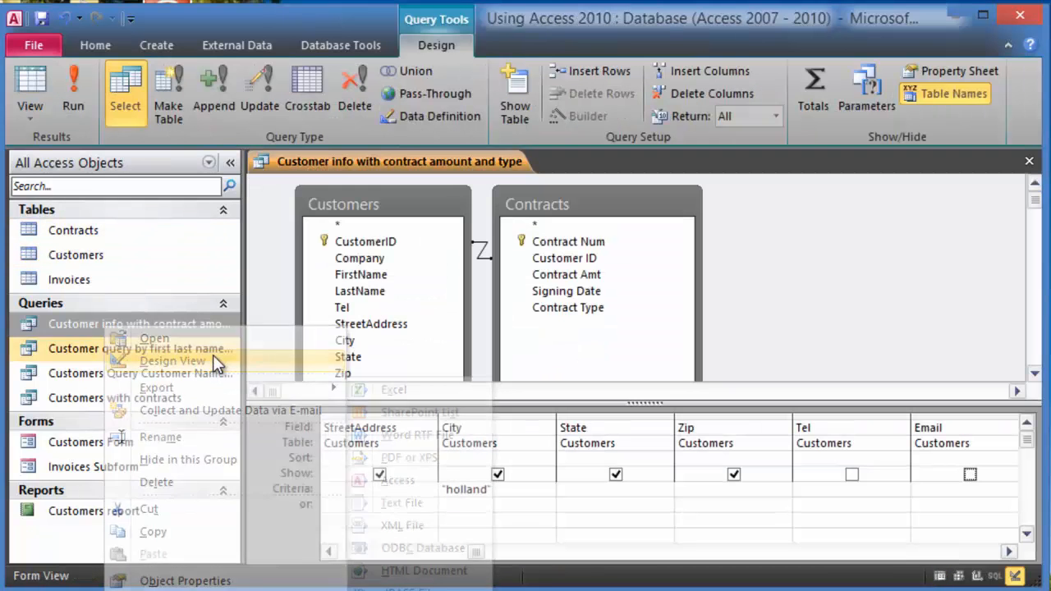
{"action": "left_click", "coordinate": [494, 492]}
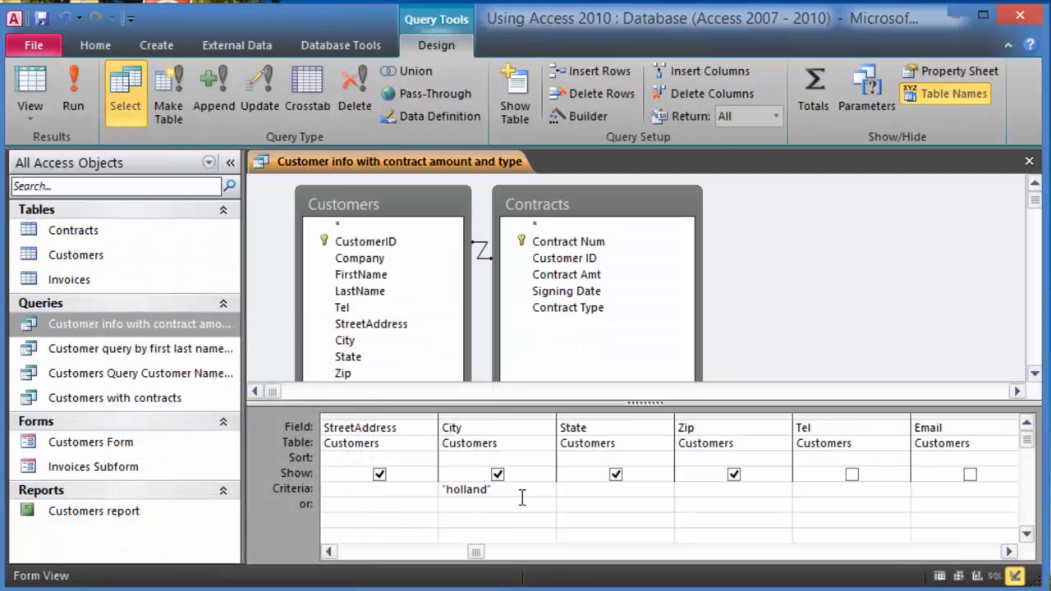
{"action": "left_click_drag", "start_coordinate": [506, 491], "coordinate": [411, 488]}
{"action": "key", "text": "BackSpace"}
{"action": "left_click", "coordinate": [79, 97]}
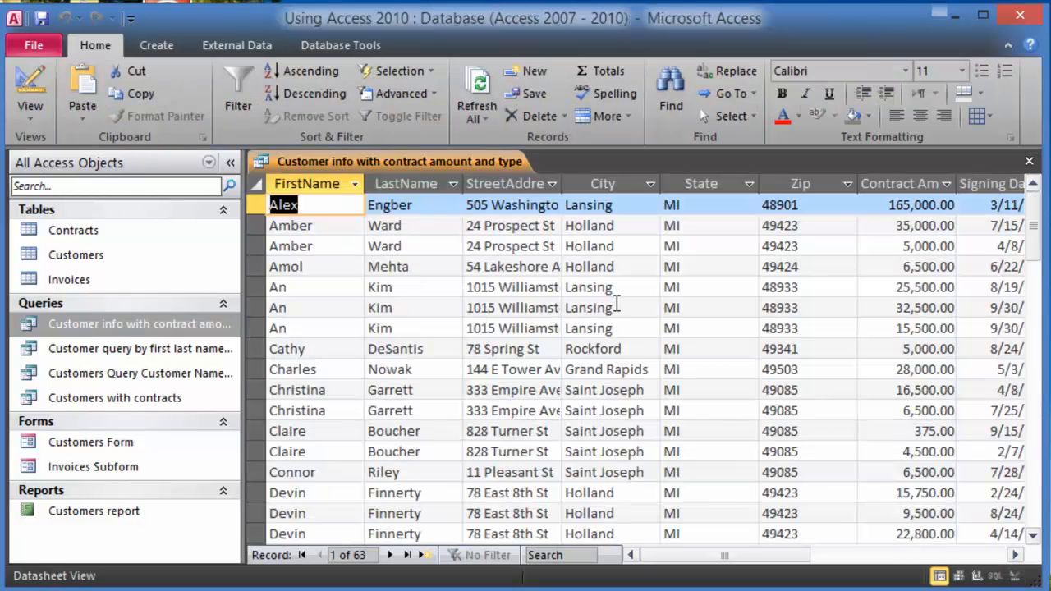
- Review the 63 results, comparing the Holland and Lansing city records
{"action": "left_click", "coordinate": [598, 267]}
{"action": "left_click", "coordinate": [603, 246]}
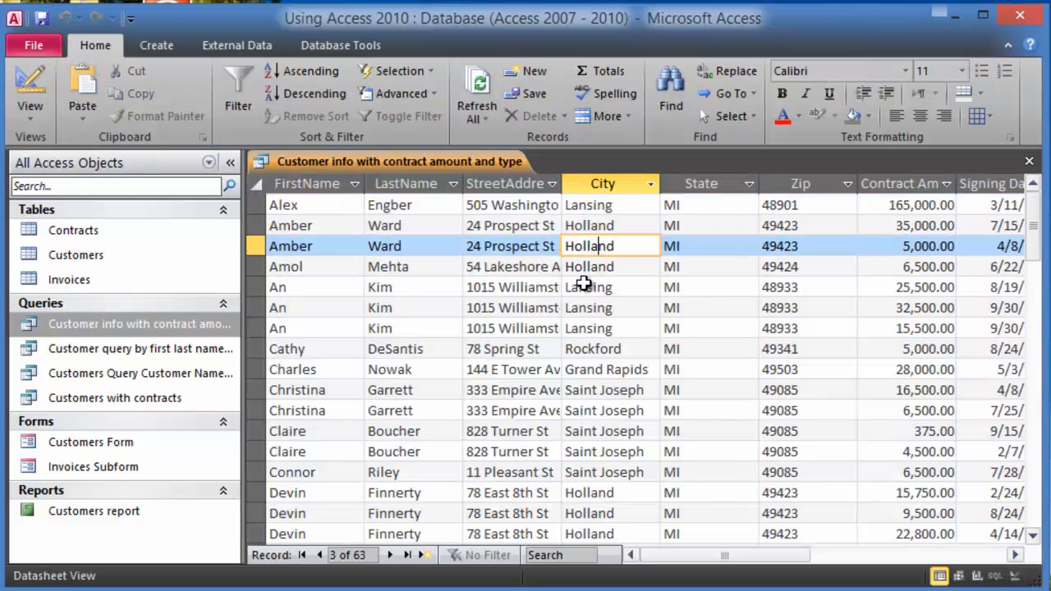
{"action": "left_click", "coordinate": [597, 307]}
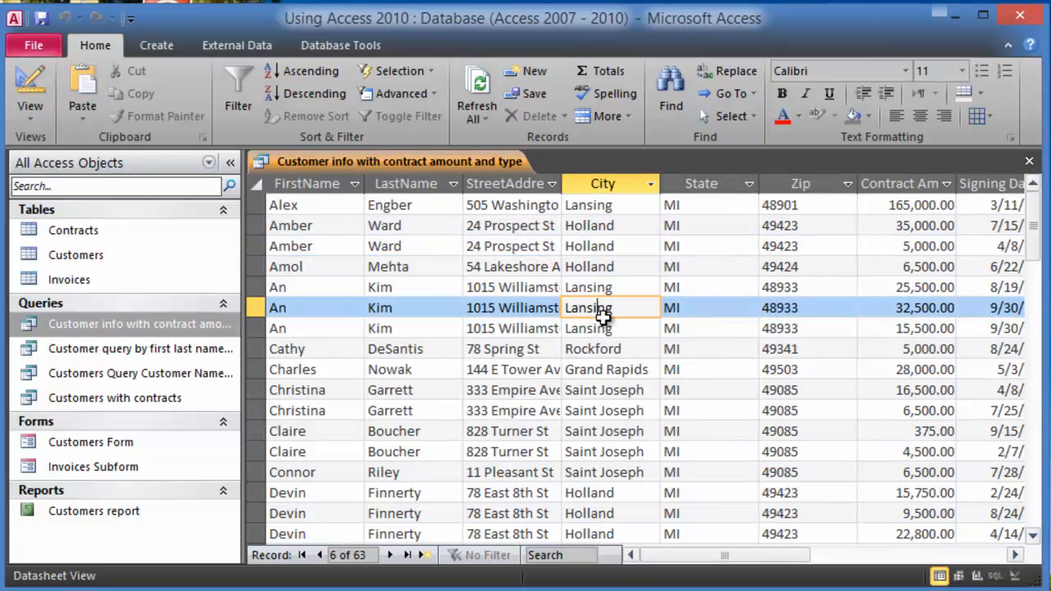
{"action": "scroll", "coordinate": [599, 452], "scroll_direction": "down", "scroll_amount": 5}
{"action": "scroll", "coordinate": [579, 431], "scroll_direction": "down", "scroll_amount": 3}
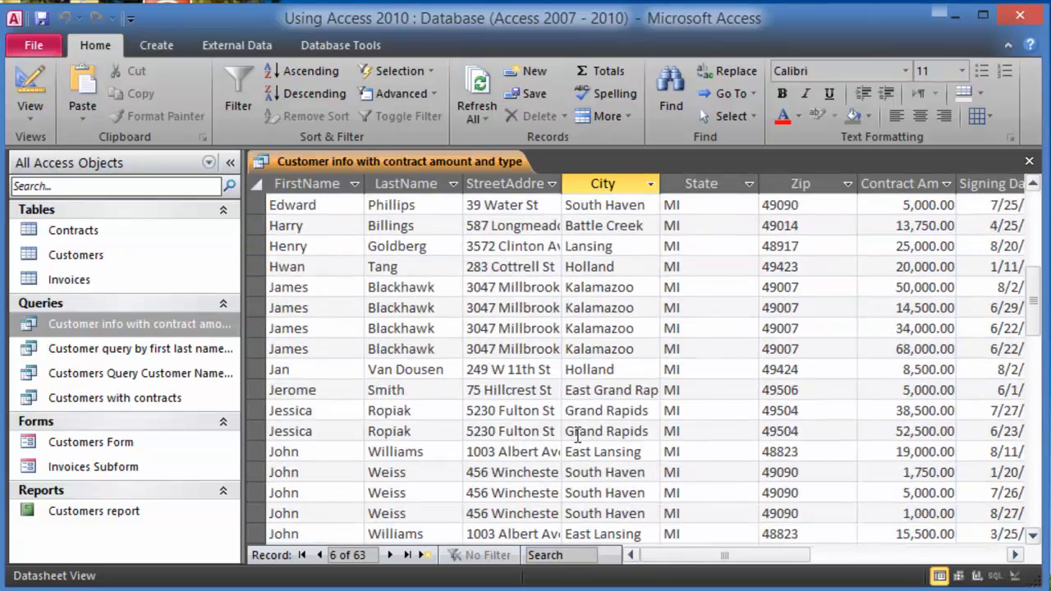
{"action": "scroll", "coordinate": [655, 357], "scroll_direction": "up", "scroll_amount": 5}
{"action": "scroll", "coordinate": [653, 362], "scroll_direction": "up", "scroll_amount": 3}
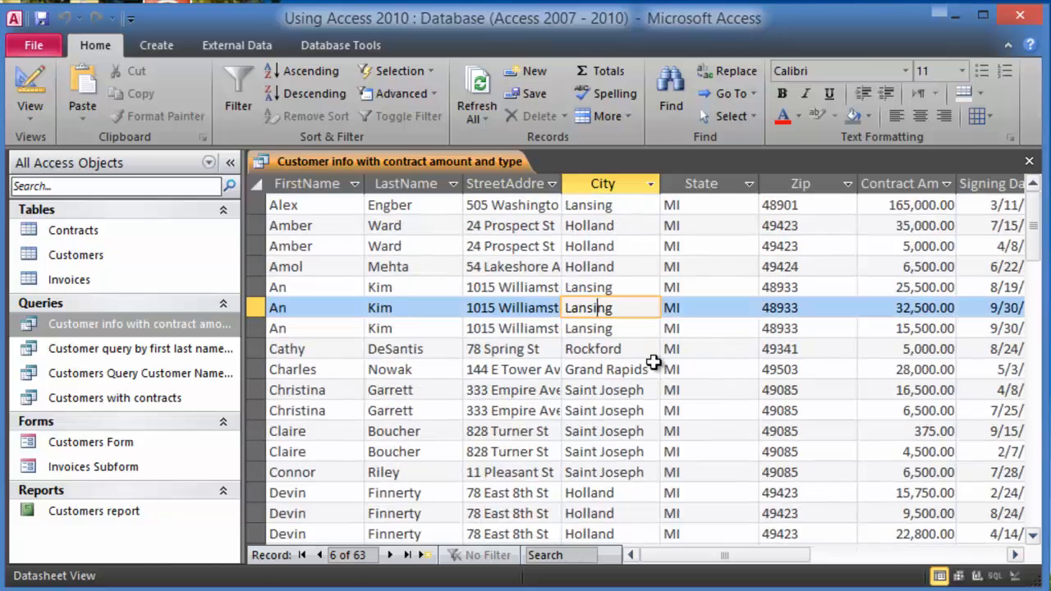
{"action": "left_click", "coordinate": [609, 271]}
{"action": "left_click", "coordinate": [624, 292]}
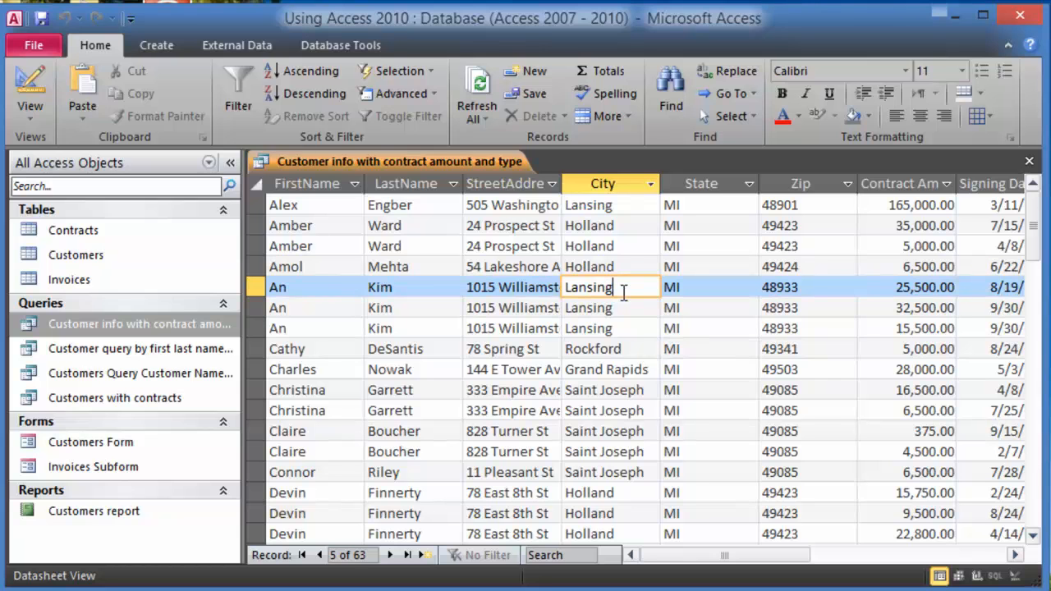
- Add 'lansing' as an or-row City criterion beside 'holland' and run the query for 19 records
{"action": "right_click", "coordinate": [82, 327]}
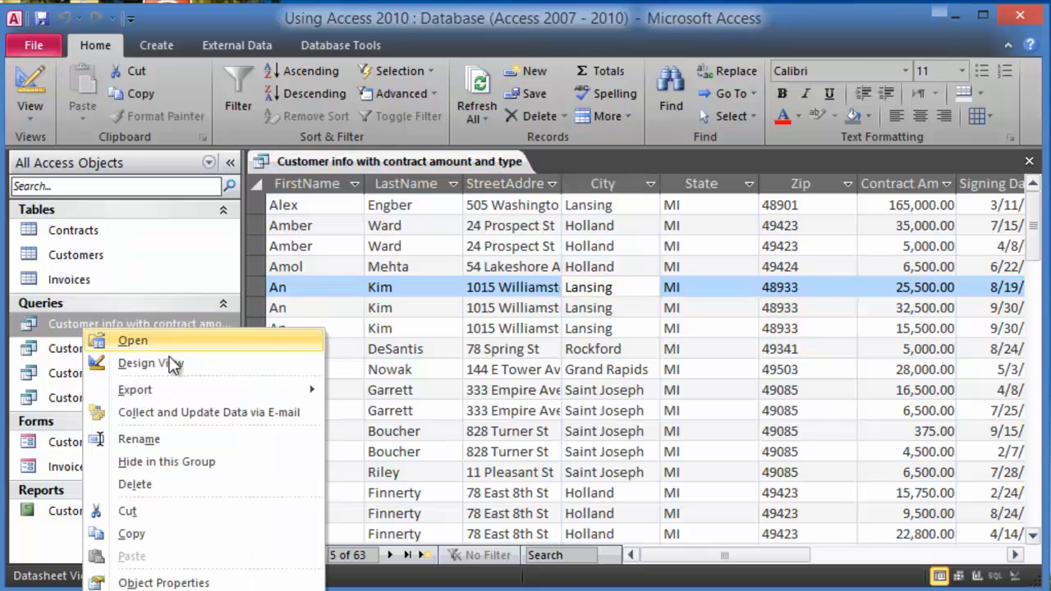
{"action": "left_click", "coordinate": [173, 363]}
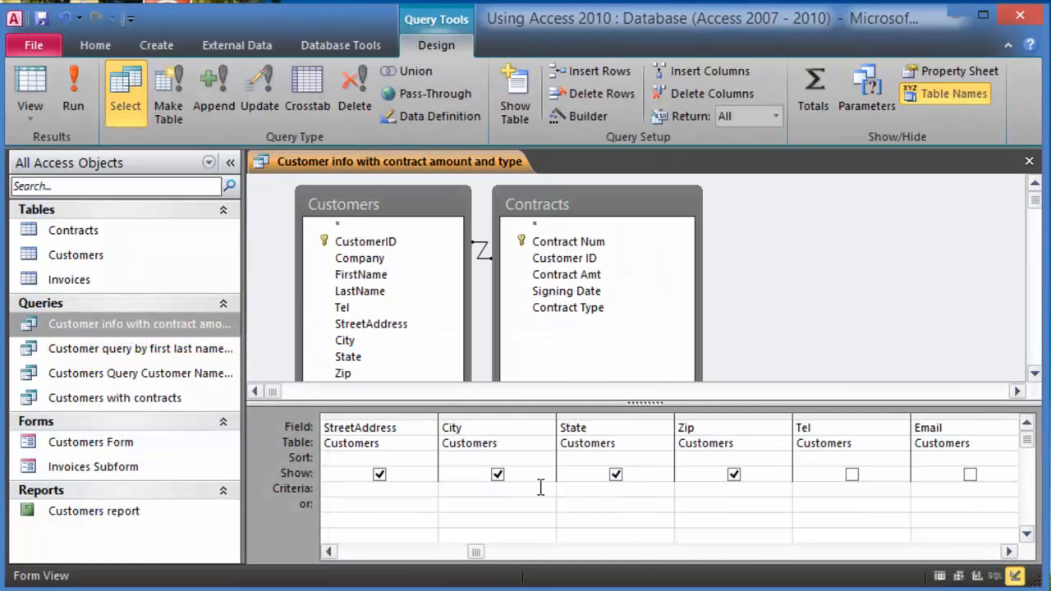
{"action": "left_click", "coordinate": [482, 490]}
{"action": "left_click", "coordinate": [461, 505]}
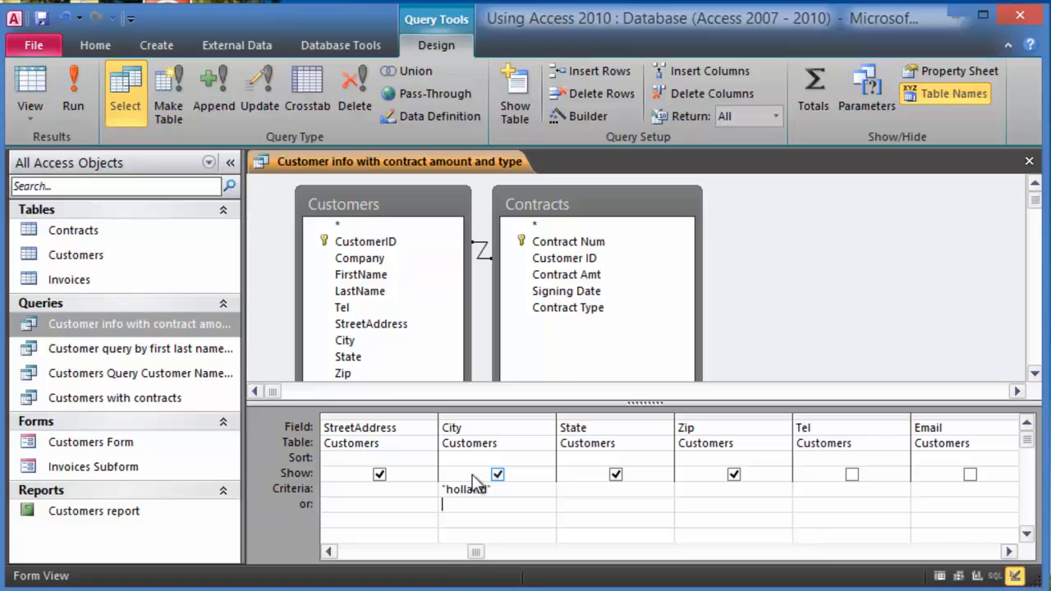
{"action": "type", "text": "lansing"}
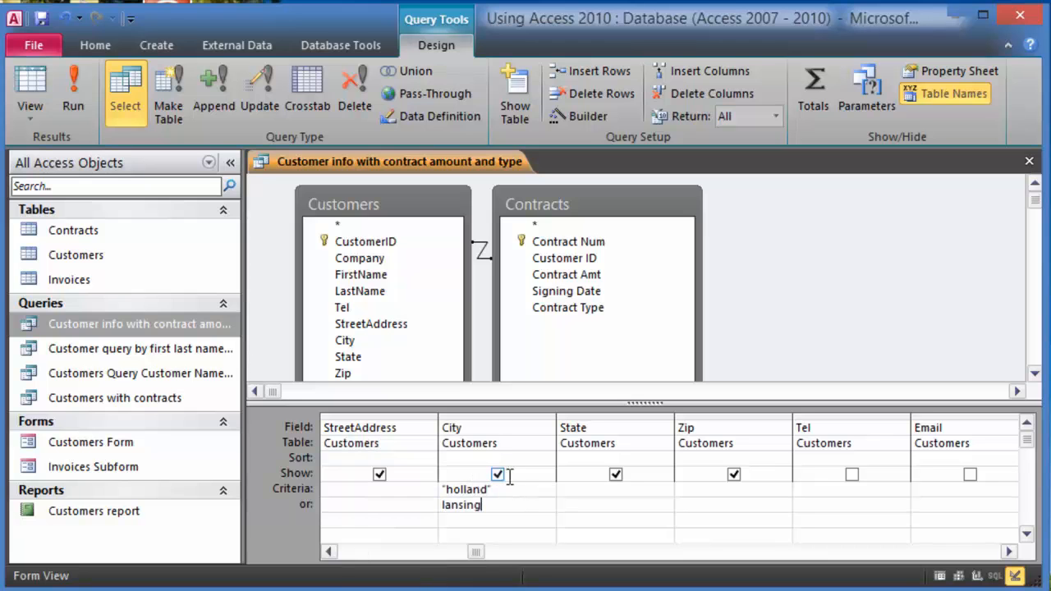
{"action": "left_click", "coordinate": [71, 90]}
{"action": "left_click", "coordinate": [618, 265]}
{"action": "scroll", "coordinate": [617, 296], "scroll_direction": "down", "scroll_amount": 2}
{"action": "scroll", "coordinate": [617, 296], "scroll_direction": "up", "scroll_amount": 2}
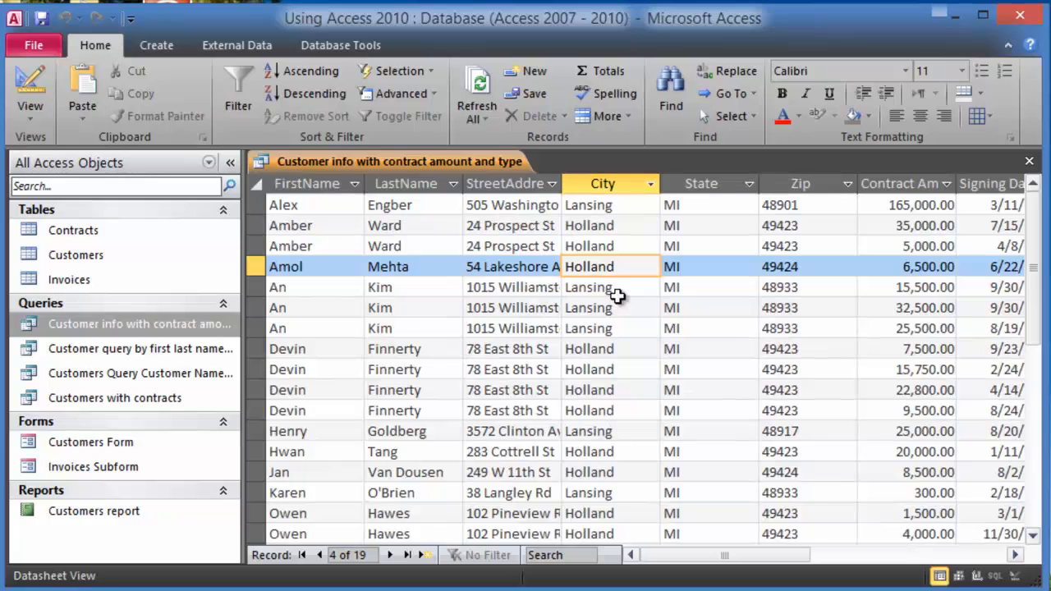
{"action": "left_click", "coordinate": [619, 349]}
{"action": "left_click", "coordinate": [616, 247]}
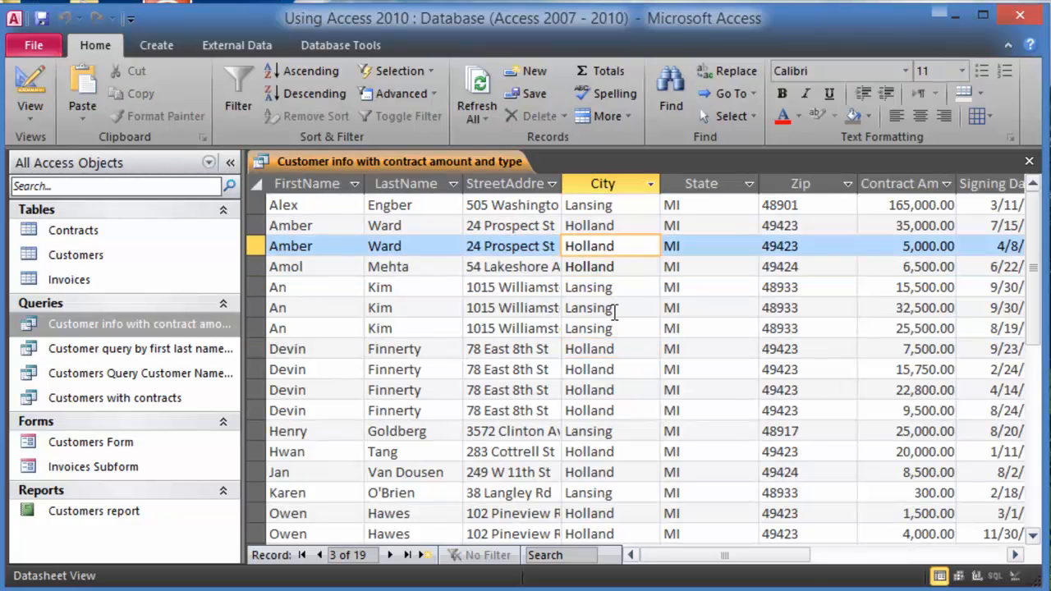
{"action": "scroll", "coordinate": [594, 300], "scroll_direction": "down", "scroll_amount": 4}
{"action": "scroll", "coordinate": [592, 345], "scroll_direction": "up", "scroll_amount": 4}
{"action": "left_click", "coordinate": [614, 328]}
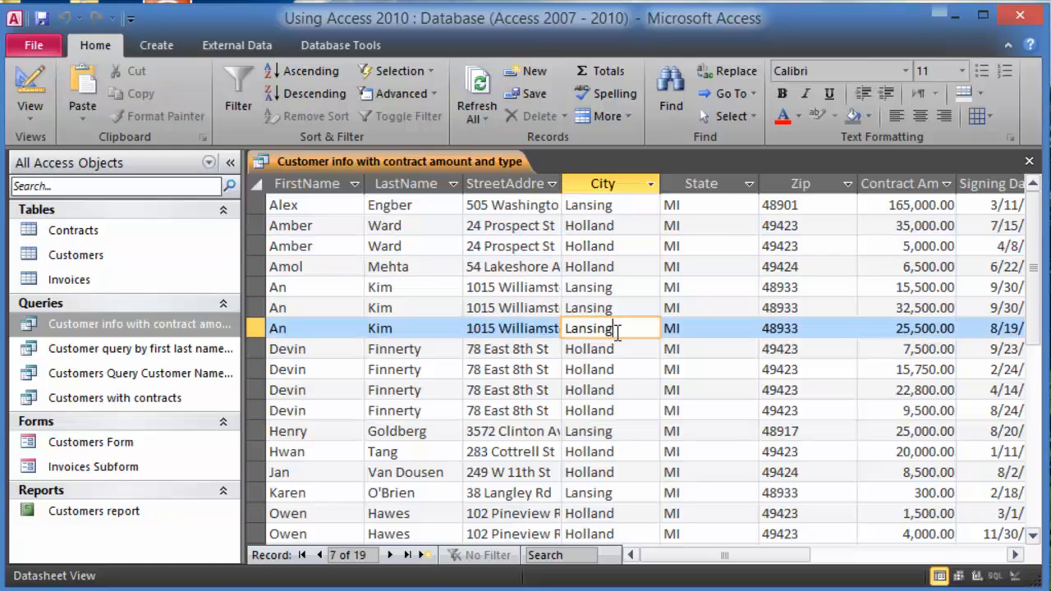
{"action": "left_click", "coordinate": [622, 205]}
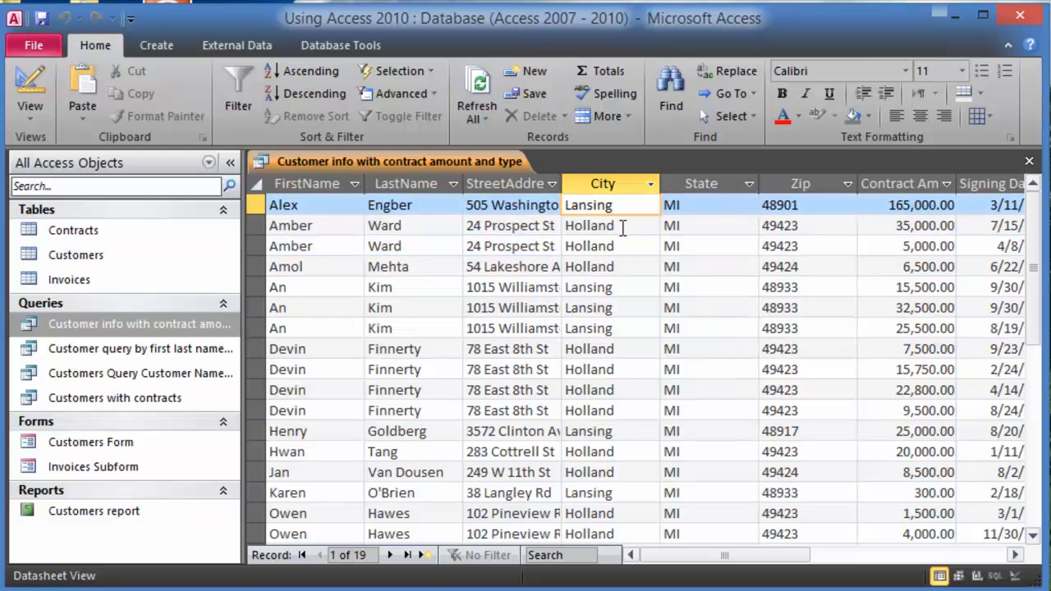
{"action": "left_click", "coordinate": [616, 229]}
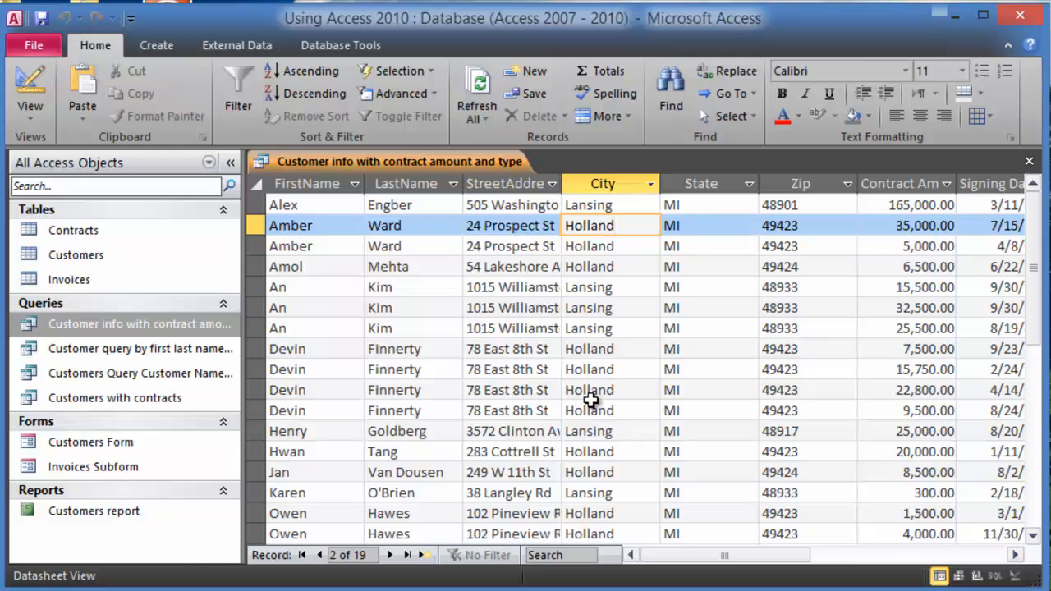
- Set the City column's sort to Ascending and run the query
{"action": "right_click", "coordinate": [203, 326]}
{"action": "left_click", "coordinate": [268, 366]}
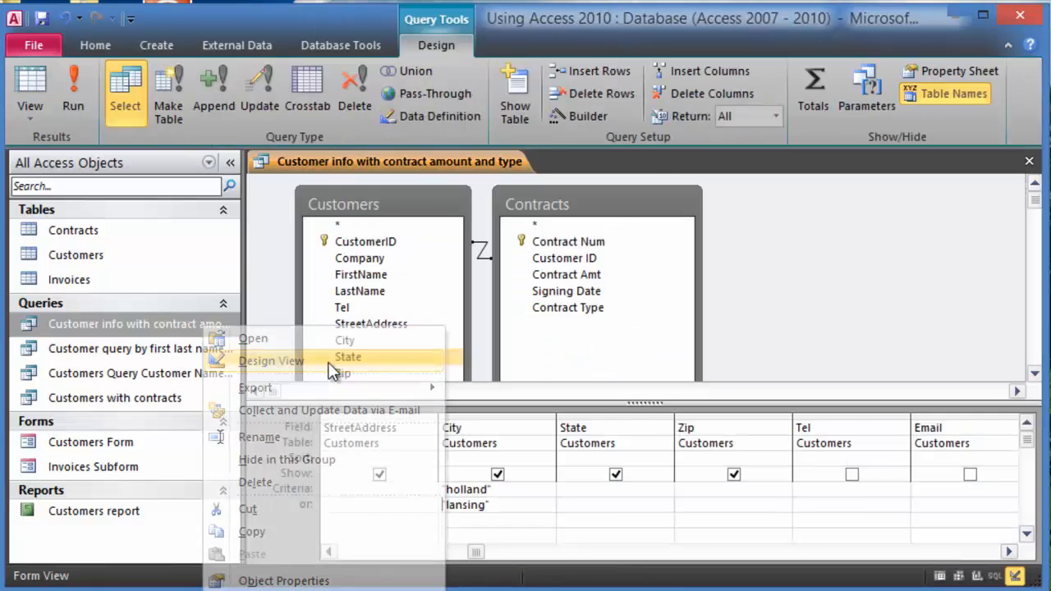
{"action": "left_click", "coordinate": [532, 460]}
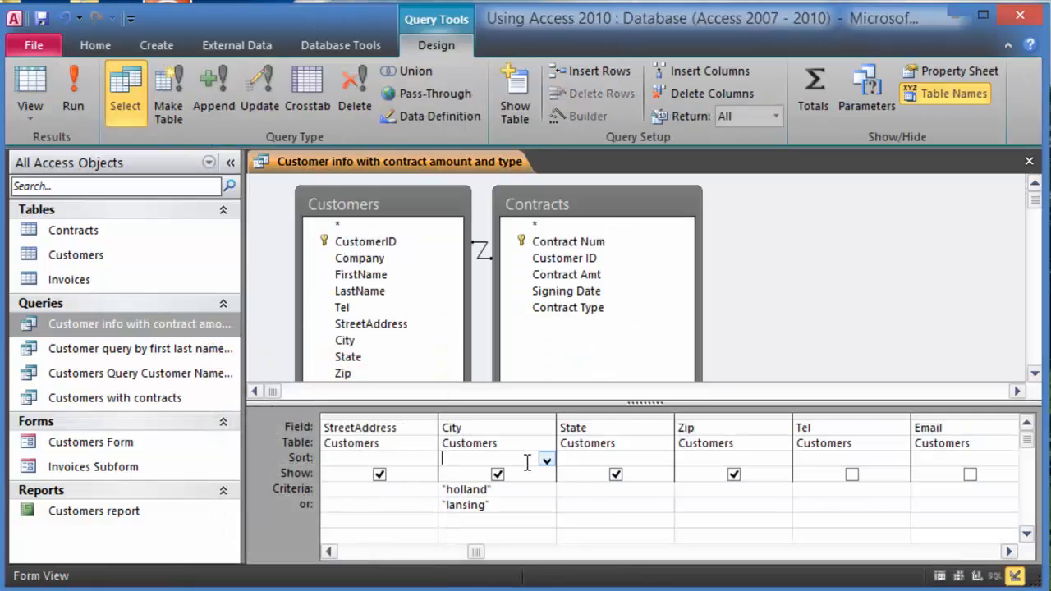
{"action": "left_click", "coordinate": [546, 462]}
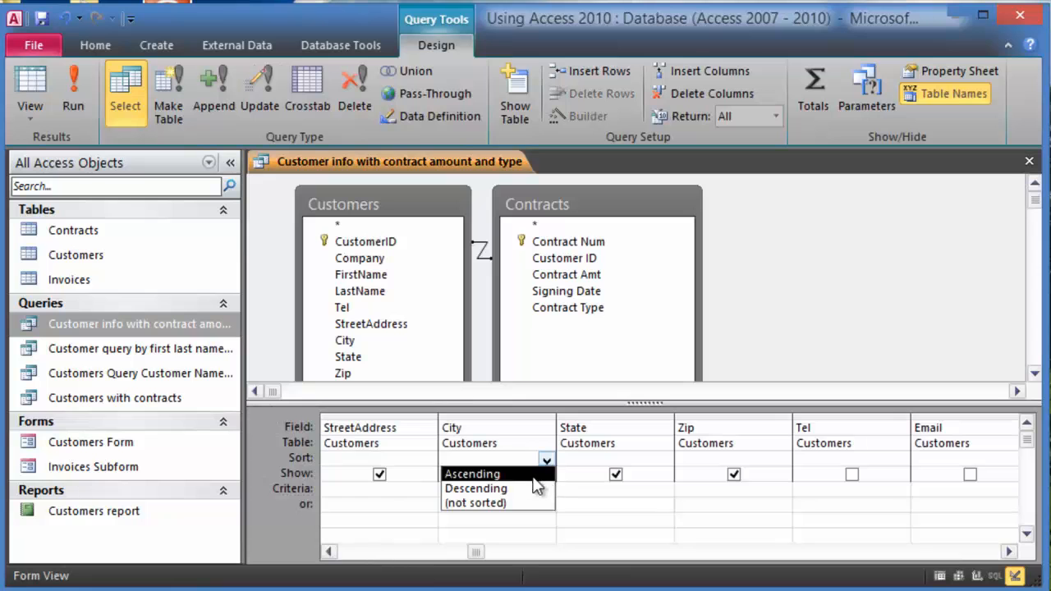
{"action": "left_click", "coordinate": [509, 474]}
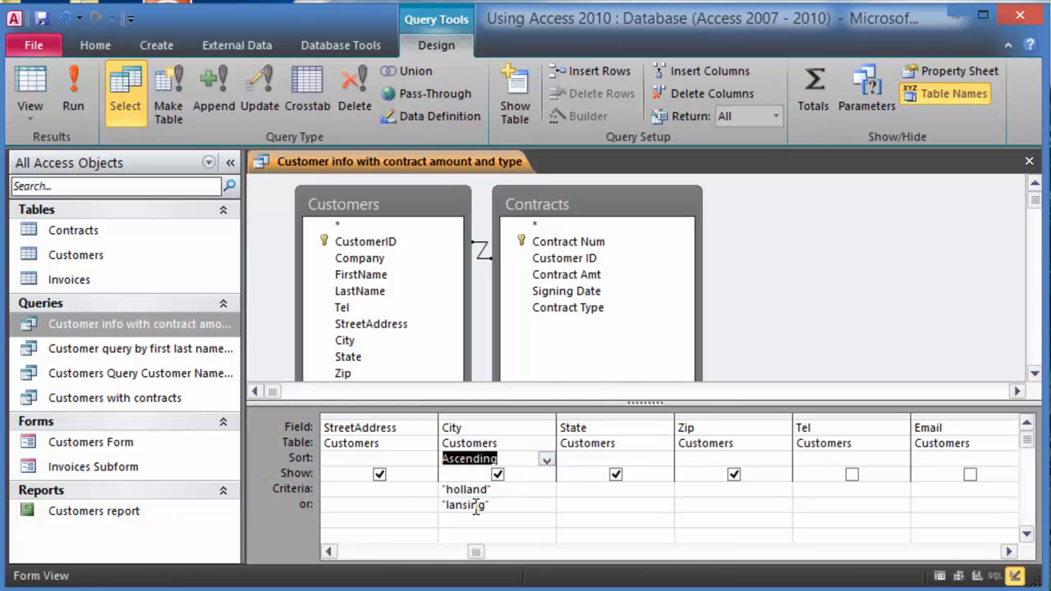
{"action": "left_click", "coordinate": [72, 79]}
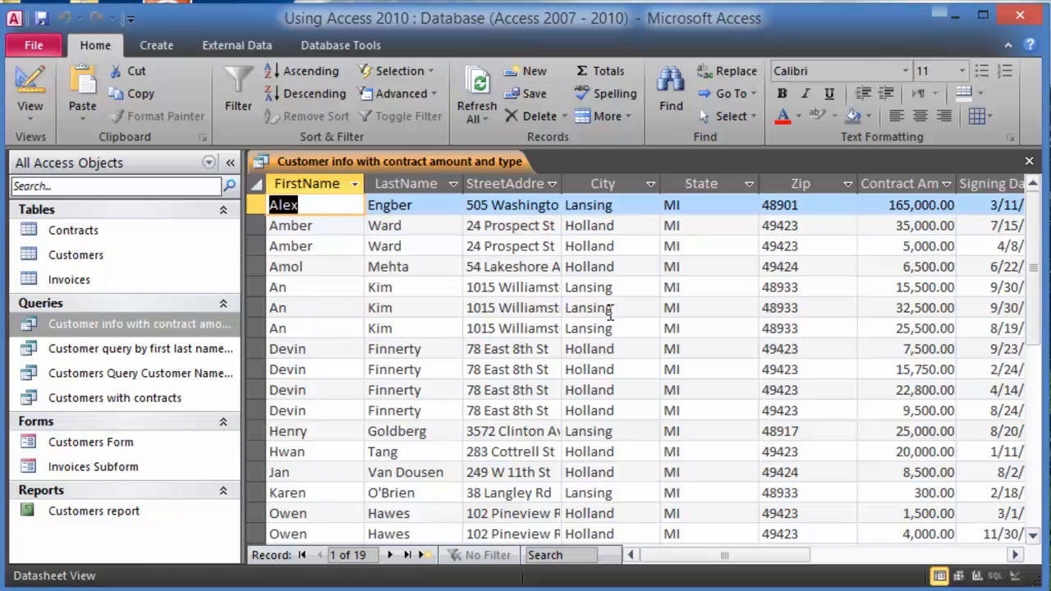
- Remove the Ascending sort from FirstName so results sort only by City
{"action": "right_click", "coordinate": [161, 329]}
{"action": "left_click", "coordinate": [179, 358]}
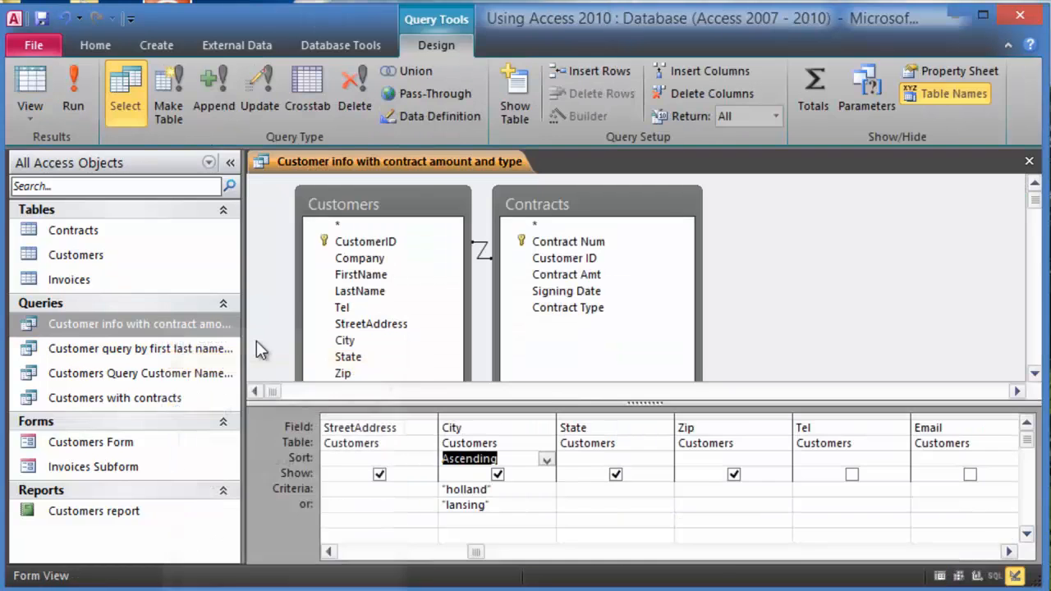
{"action": "left_click_drag", "start_coordinate": [473, 554], "coordinate": [333, 555]}
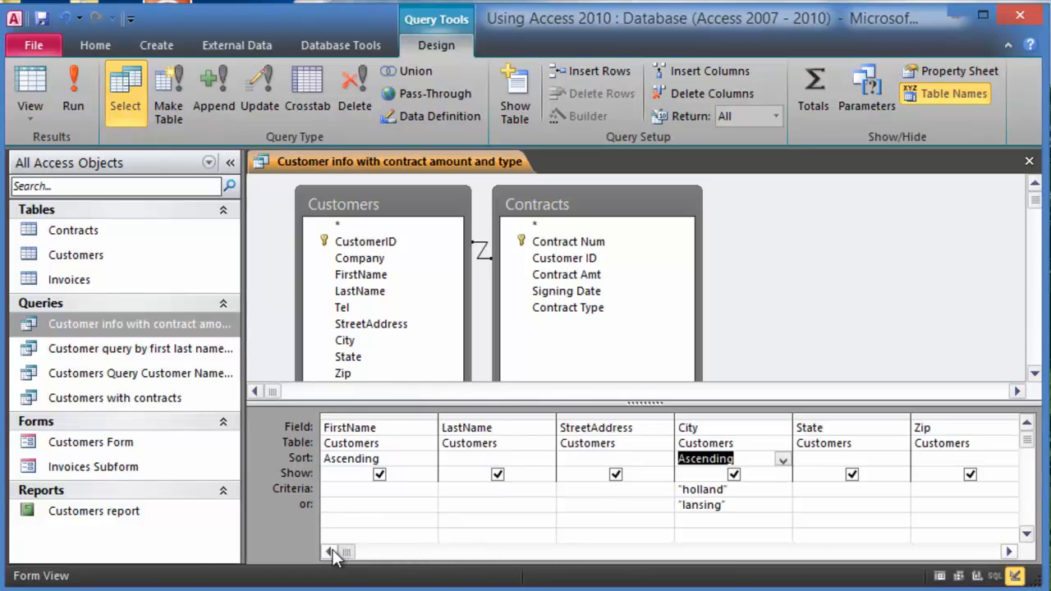
{"action": "left_click", "coordinate": [378, 459]}
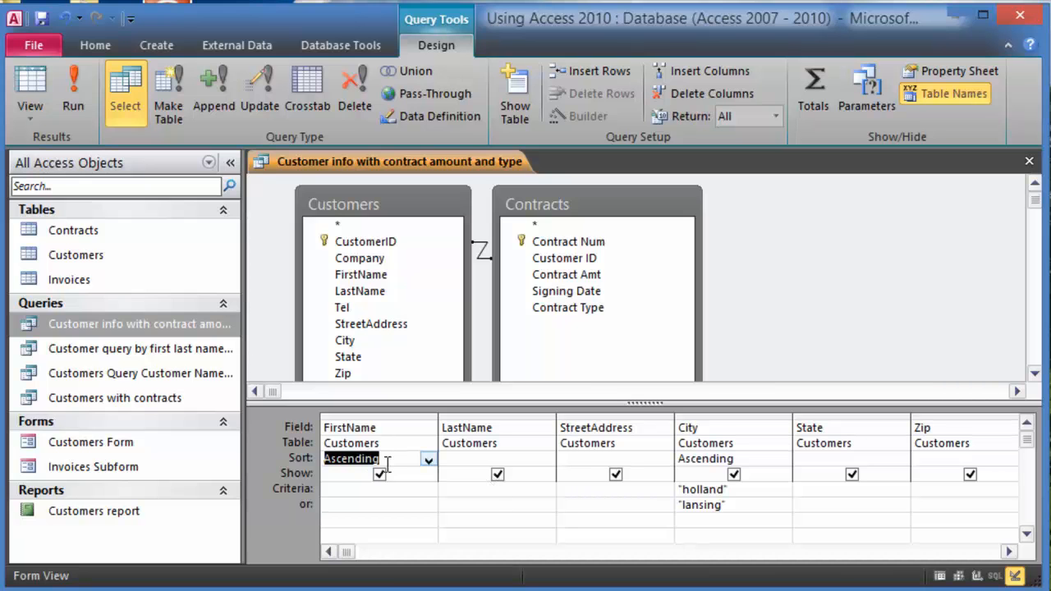
{"action": "key", "text": "Delete"}
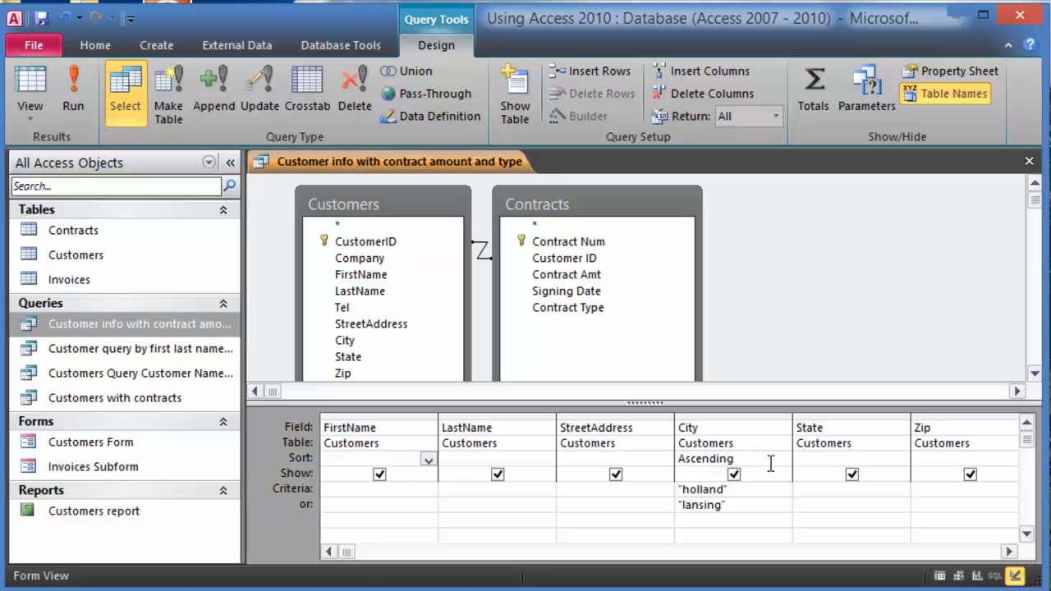
{"action": "left_click", "coordinate": [73, 102]}
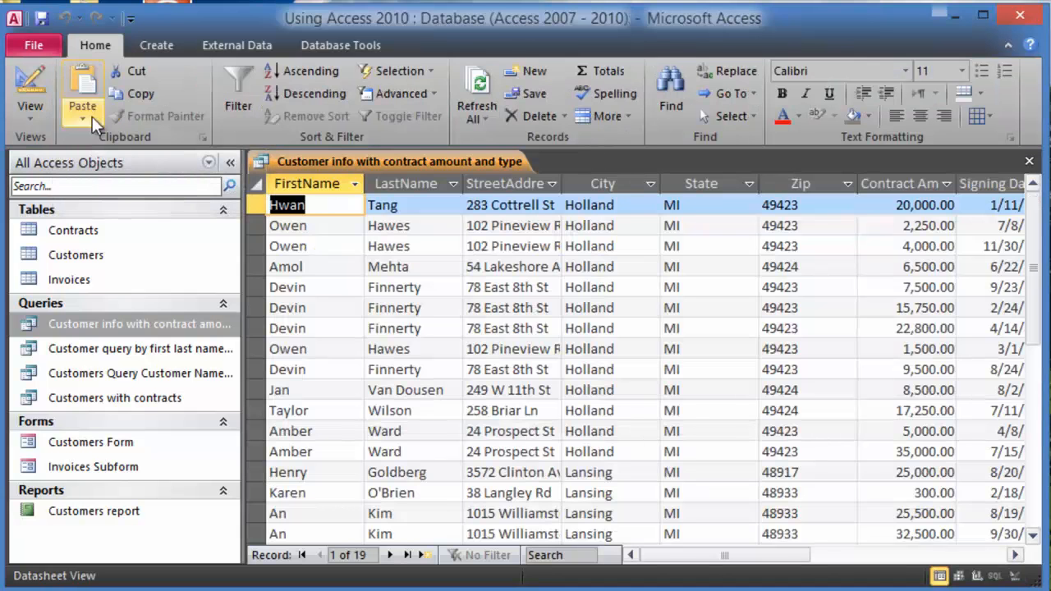
{"action": "left_click", "coordinate": [612, 267]}
{"action": "scroll", "coordinate": [614, 287], "scroll_direction": "down", "scroll_amount": 2}
{"action": "left_click", "coordinate": [616, 368]}
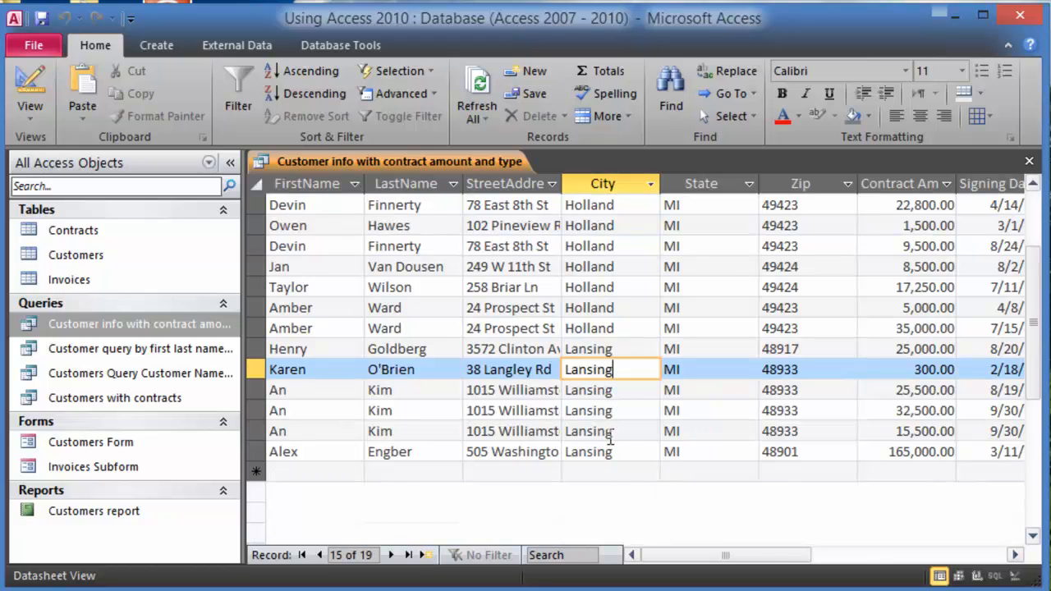
{"action": "scroll", "coordinate": [622, 463], "scroll_direction": "up", "scroll_amount": 1}
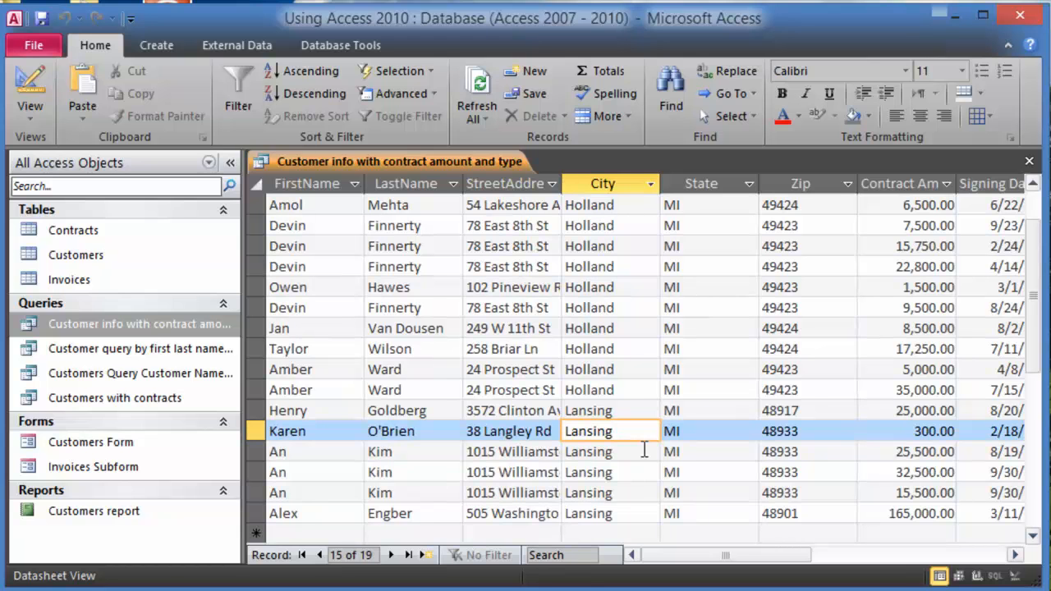
{"action": "scroll", "coordinate": [644, 450], "scroll_direction": "up", "scroll_amount": 1}
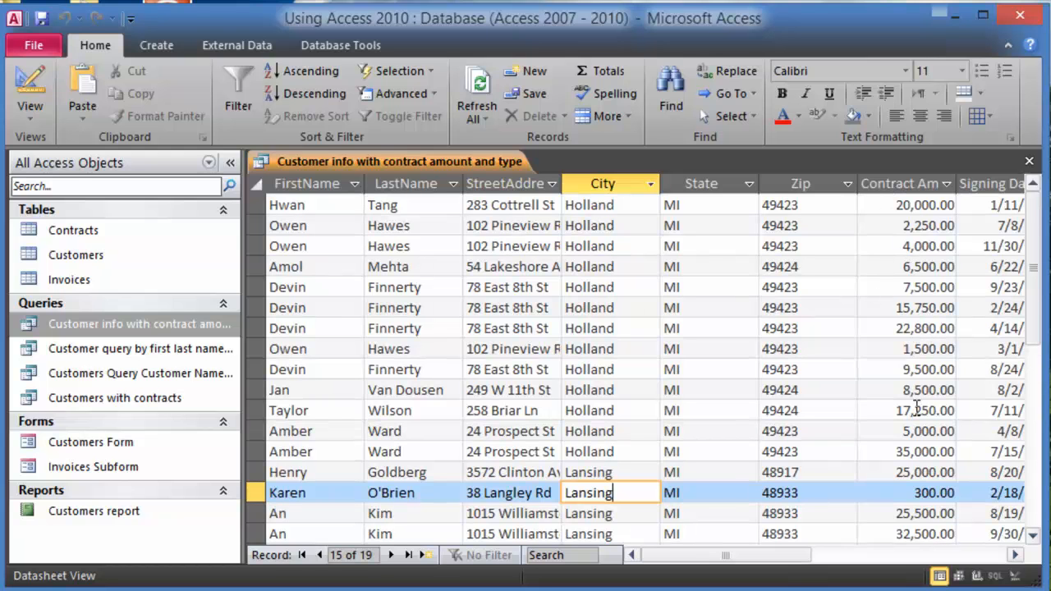
{"action": "left_click", "coordinate": [920, 226]}
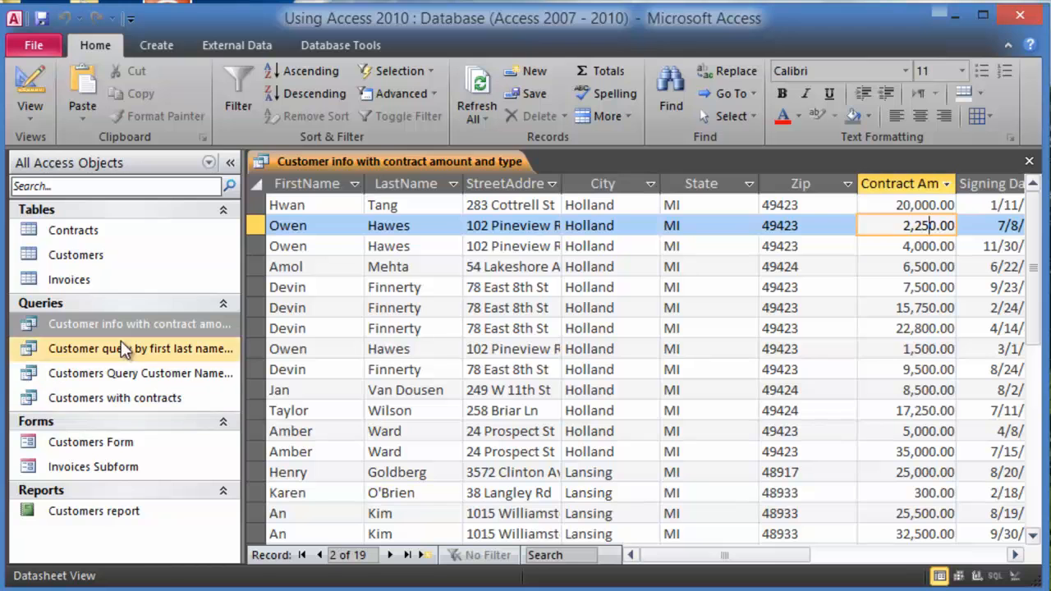
- Enter a >=5000 criterion in the Contract Amt column and run the query
{"action": "right_click", "coordinate": [109, 323]}
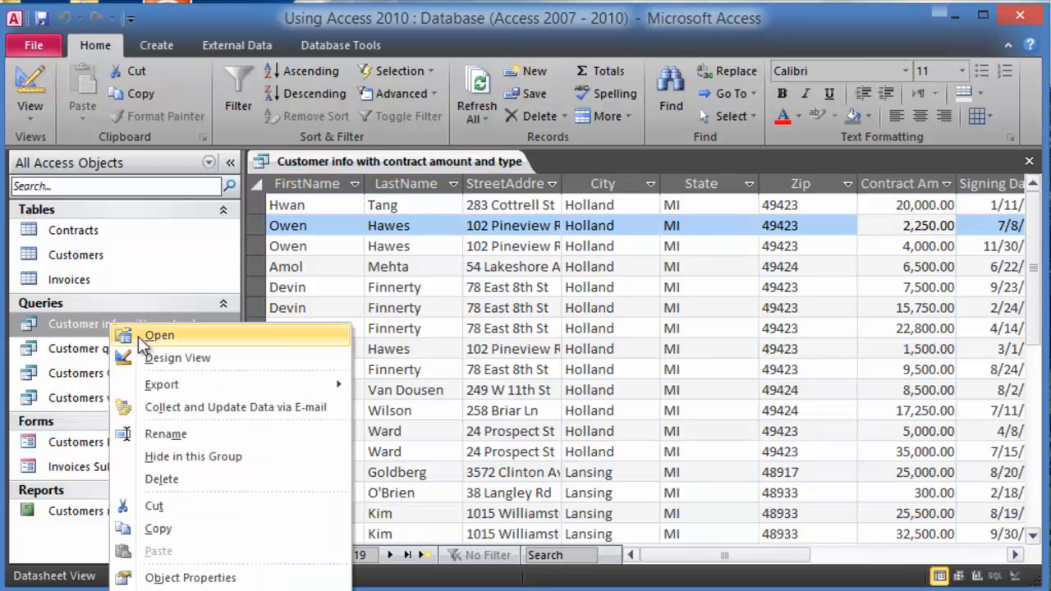
{"action": "left_click", "coordinate": [167, 359]}
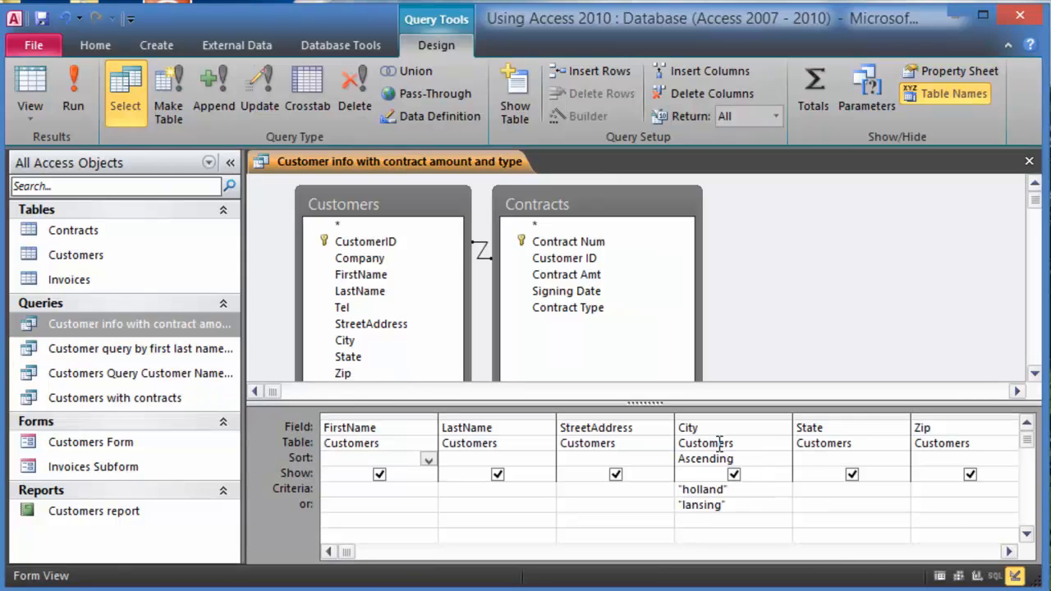
{"action": "left_click", "coordinate": [756, 490]}
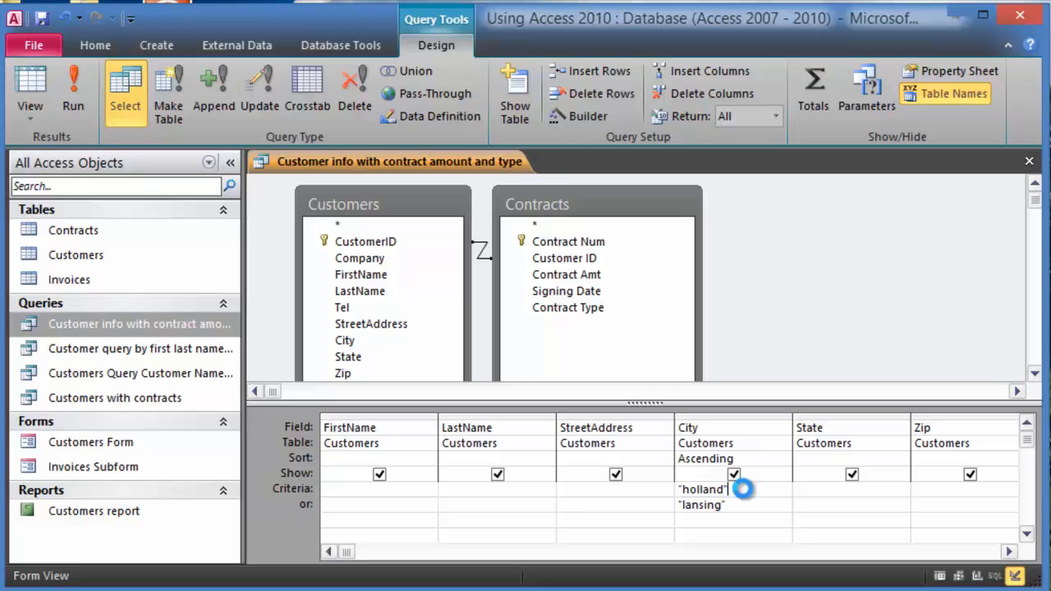
{"action": "left_click", "coordinate": [1009, 552]}
{"action": "left_click", "coordinate": [1010, 552]}
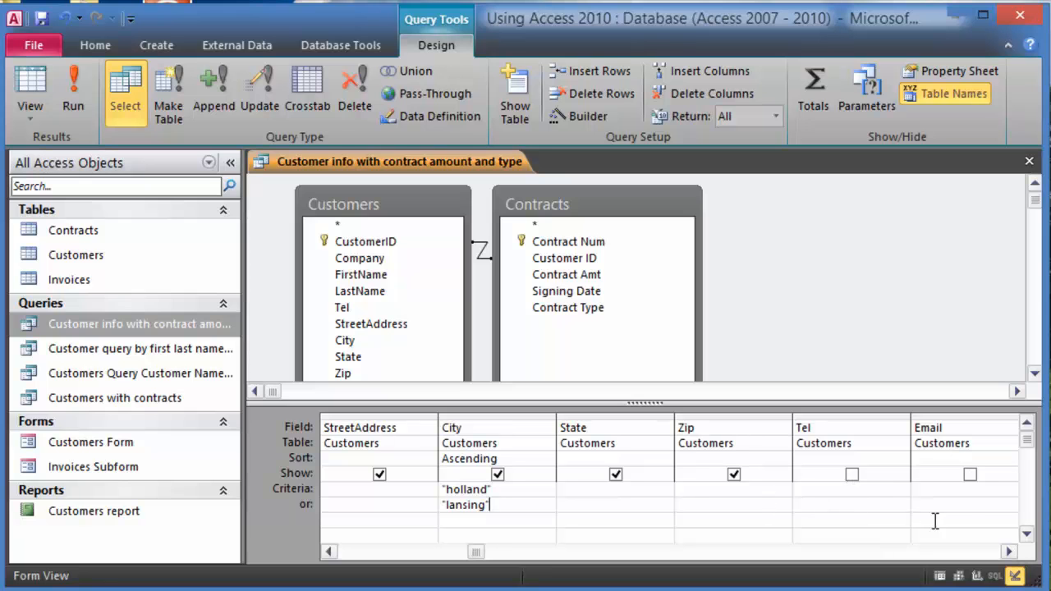
{"action": "left_click", "coordinate": [1010, 552]}
{"action": "left_click", "coordinate": [1009, 552]}
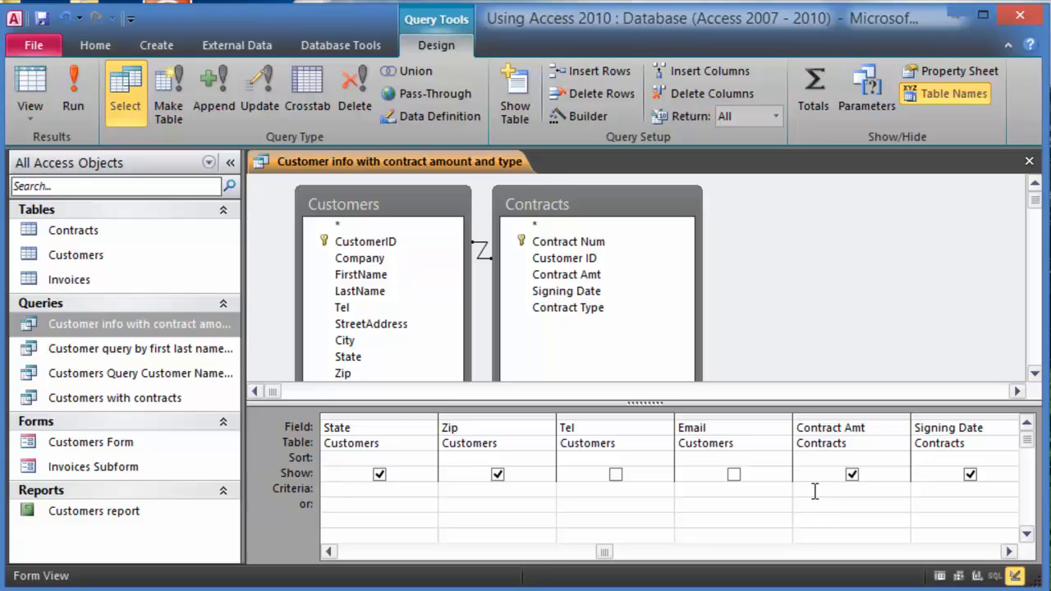
{"action": "type", "text": ">=5000"}
{"action": "left_click", "coordinate": [79, 107]}
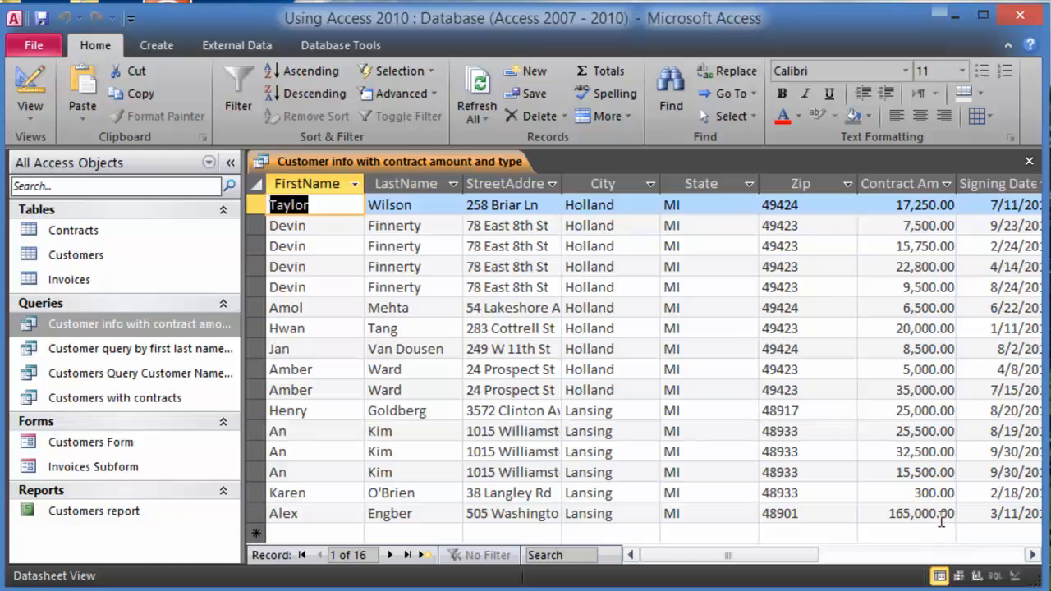
- Check the 300.00 Lansing contract among the 16 results, then return to Design View
{"action": "left_click", "coordinate": [933, 496]}
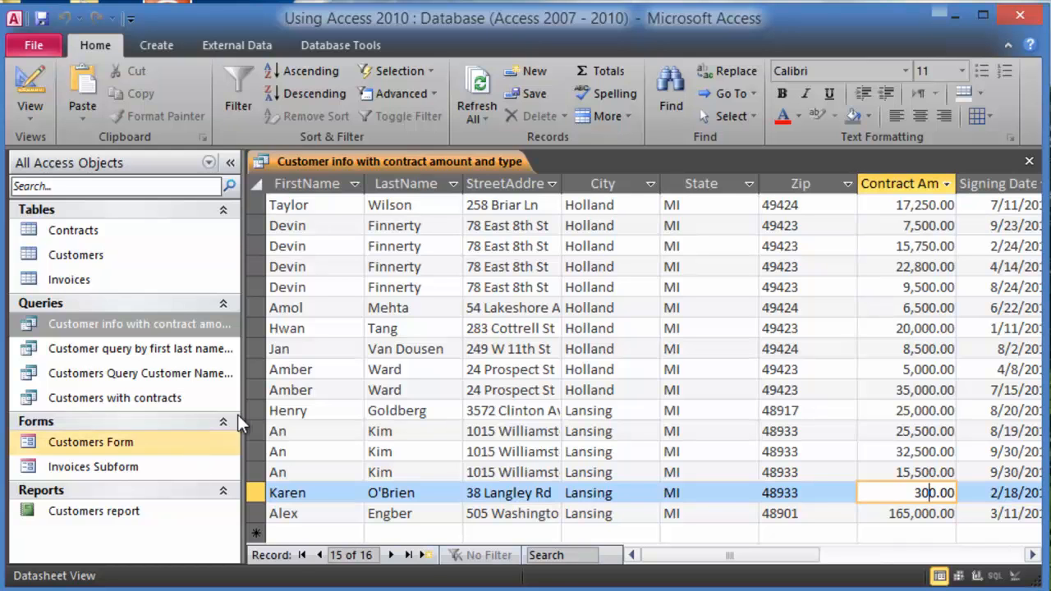
{"action": "left_click", "coordinate": [36, 112]}
{"action": "left_click", "coordinate": [85, 271]}
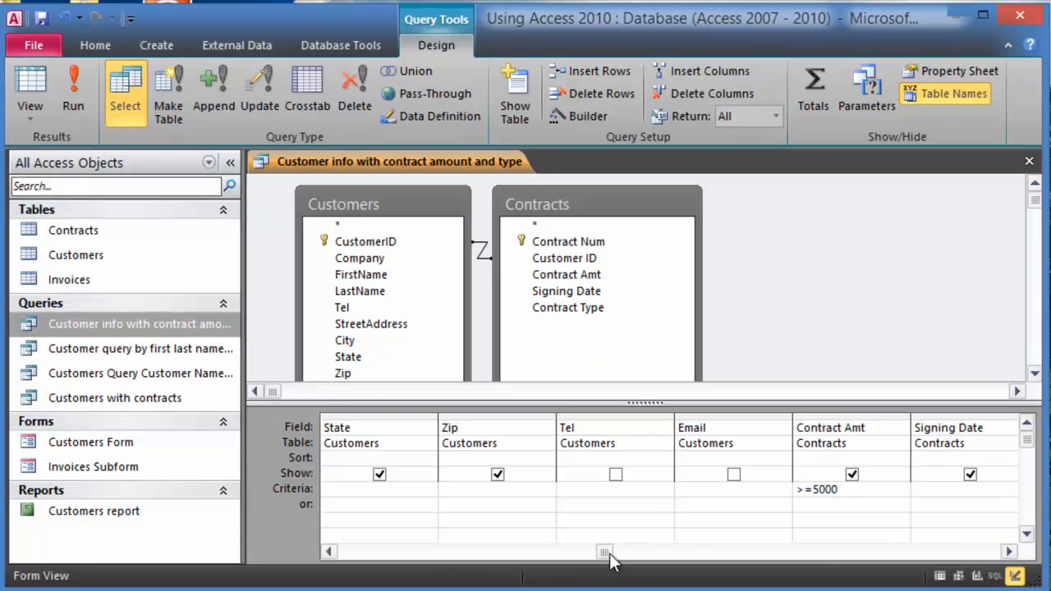
- Drop the 'lansing' City alternative, keeping holland with >=5000 Contract Amt, and run for 10 records
{"action": "left_click", "coordinate": [328, 553]}
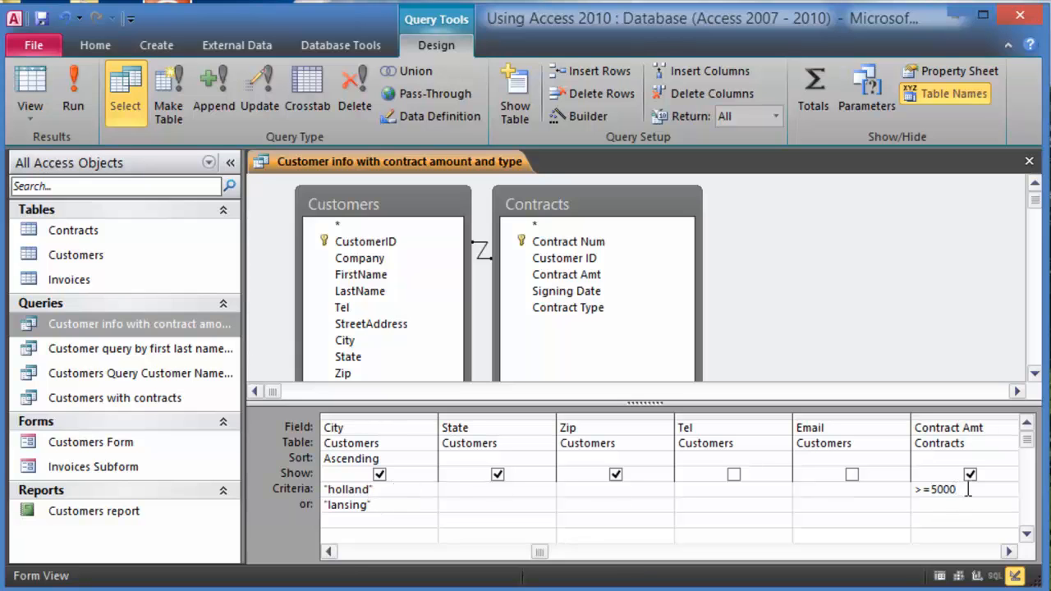
{"action": "left_click", "coordinate": [932, 506]}
{"action": "left_click_drag", "start_coordinate": [970, 491], "coordinate": [917, 486]}
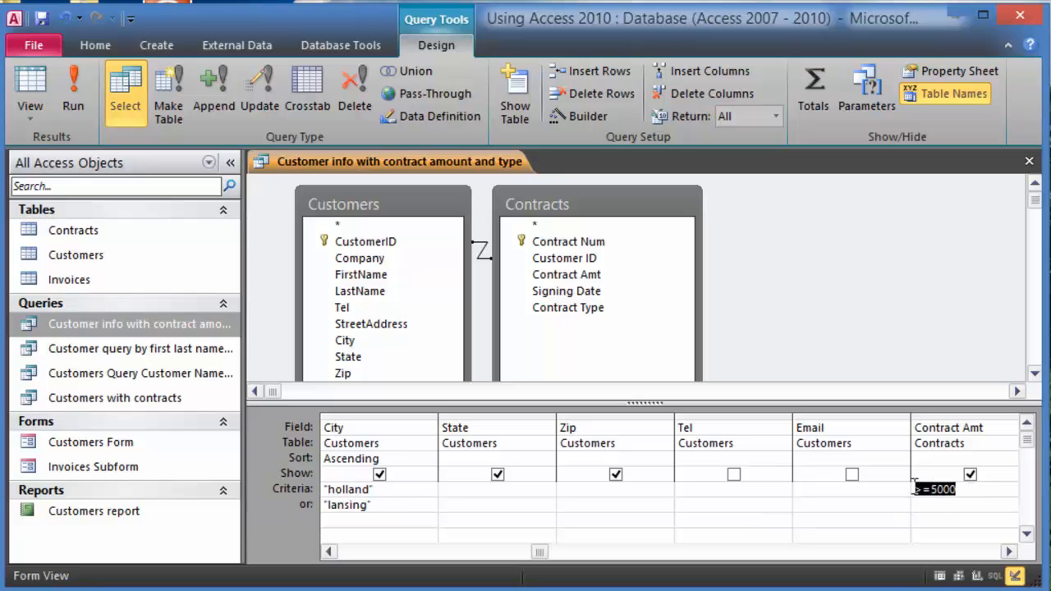
{"action": "key", "text": "ctrl+c"}
{"action": "left_click", "coordinate": [945, 504]}
{"action": "key", "text": "ctrl+v"}
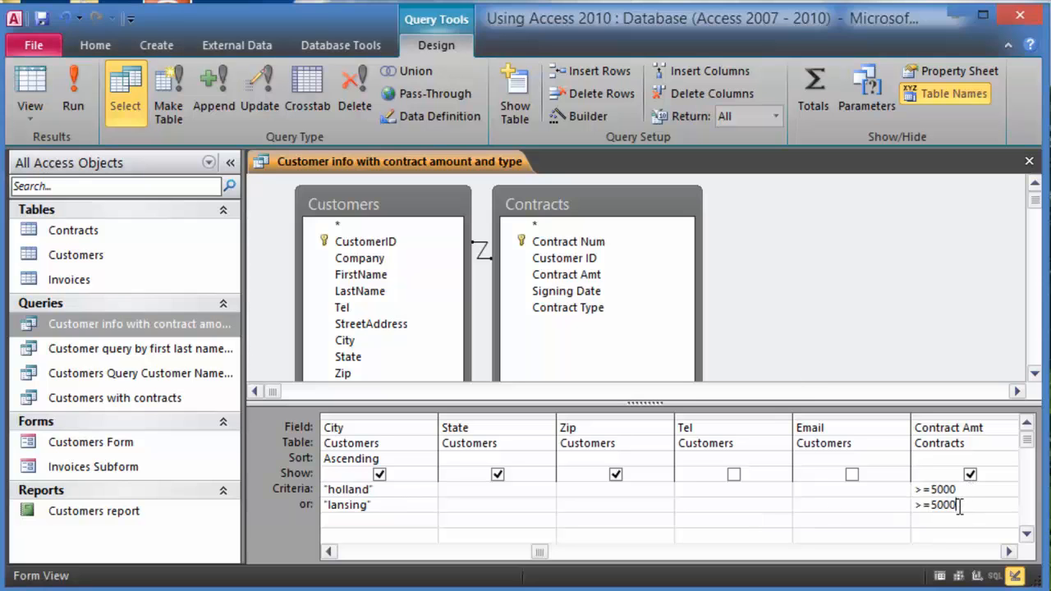
{"action": "left_click_drag", "start_coordinate": [968, 506], "coordinate": [907, 511]}
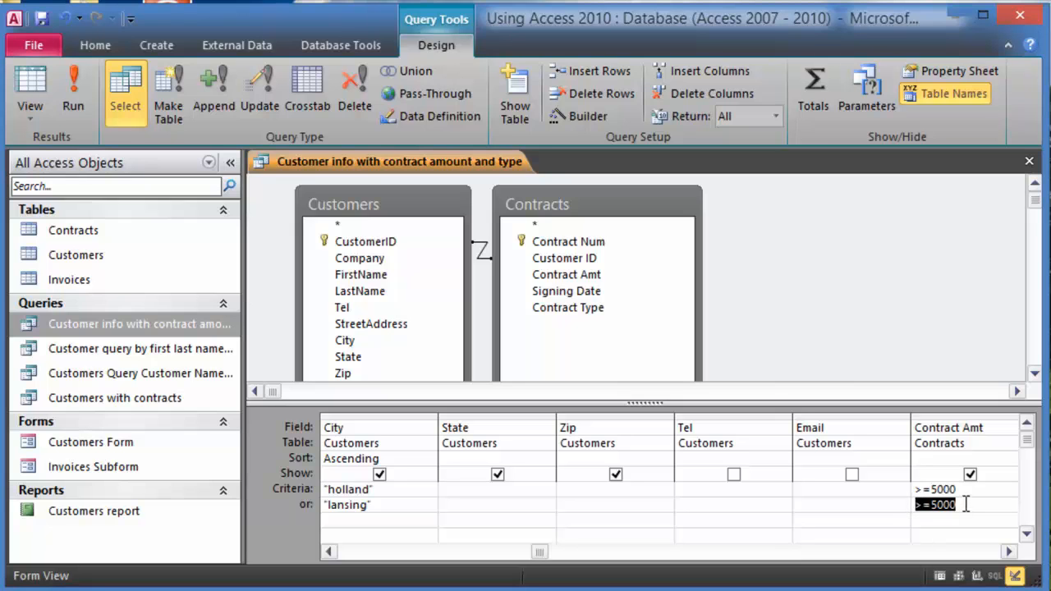
{"action": "key", "text": "Delete"}
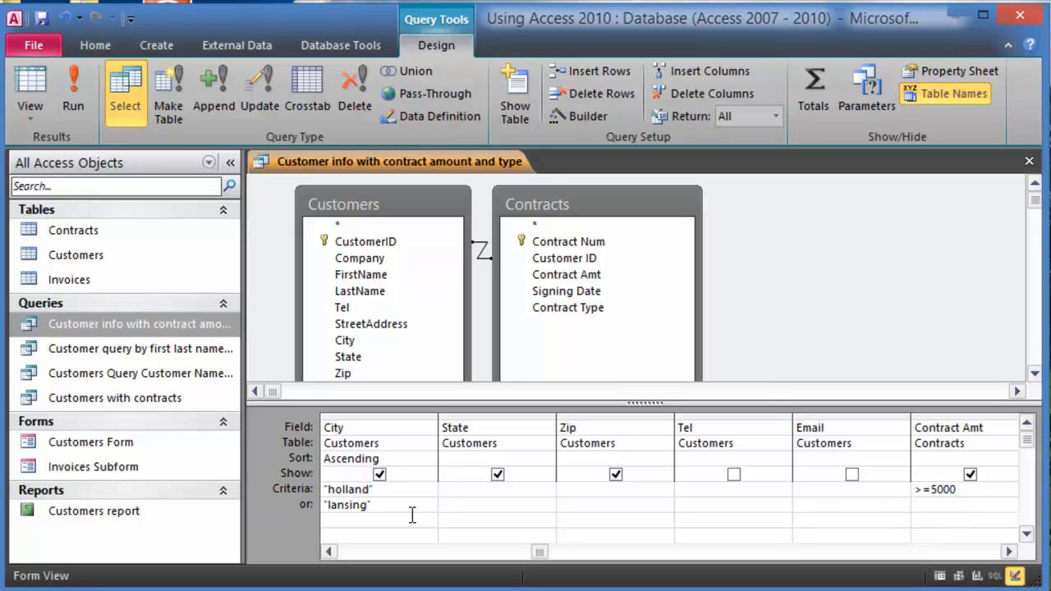
{"action": "left_click_drag", "start_coordinate": [366, 507], "coordinate": [292, 503]}
{"action": "key", "text": "Delete"}
{"action": "left_click", "coordinate": [73, 90]}
- Add 'lansing' in City's or row with its own >=5000 Contract Amt criterion, returning 15 records
{"action": "left_click", "coordinate": [940, 227]}
{"action": "left_click", "coordinate": [937, 270]}
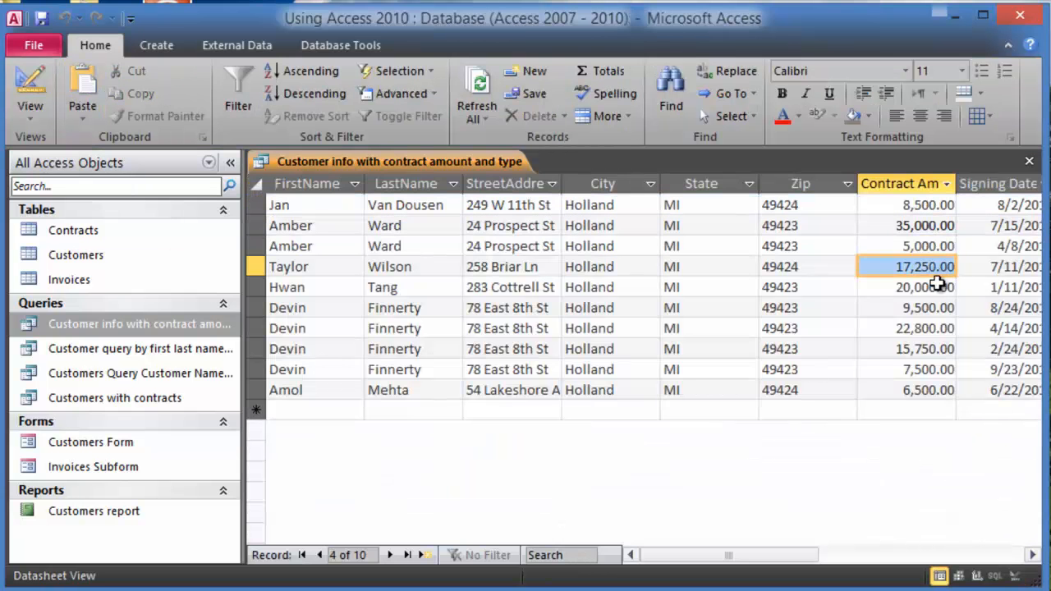
{"action": "left_click", "coordinate": [941, 351]}
{"action": "right_click", "coordinate": [132, 326]}
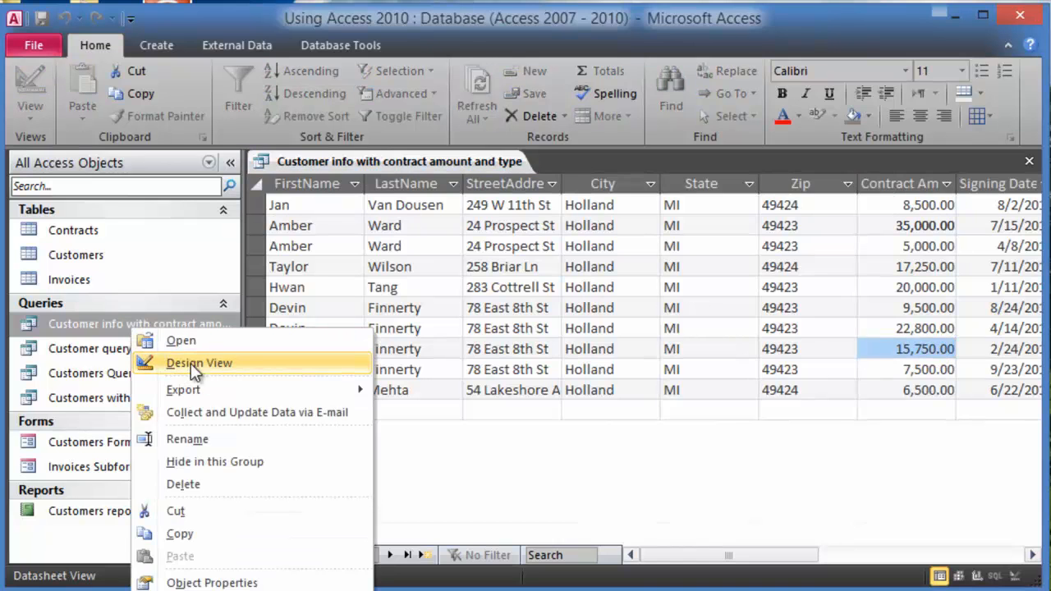
{"action": "left_click", "coordinate": [190, 363]}
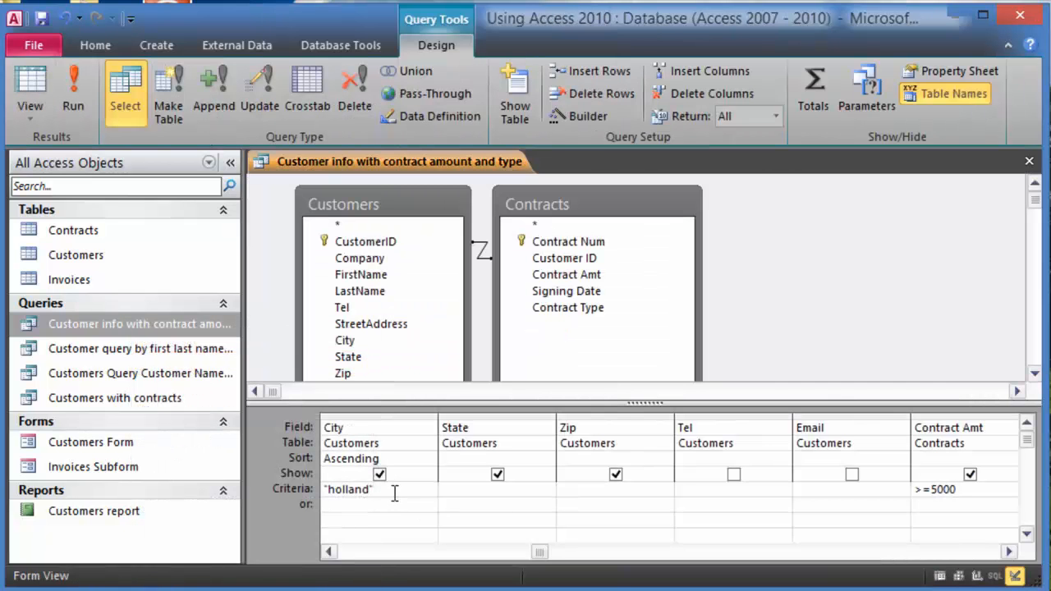
{"action": "type", "text": "lansing"}
{"action": "left_click", "coordinate": [931, 505]}
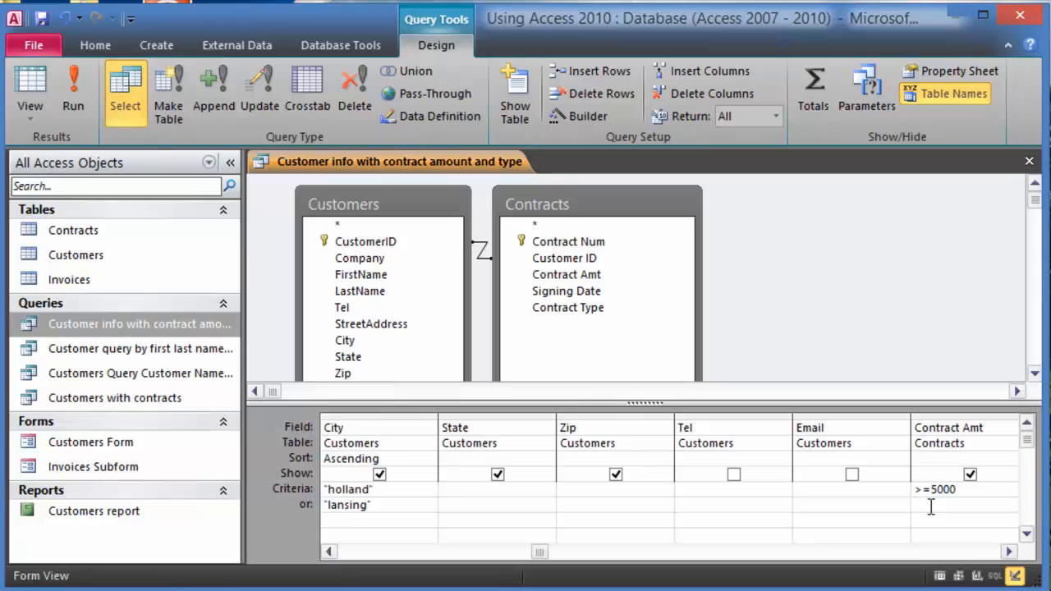
{"action": "type", "text": ">=5000"}
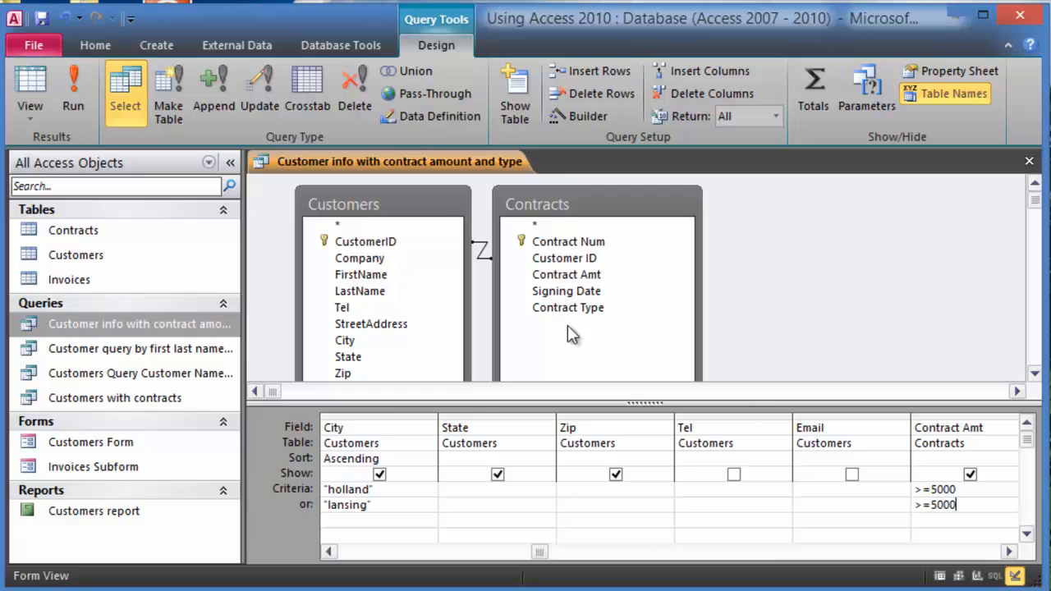
{"action": "left_click", "coordinate": [45, 86]}
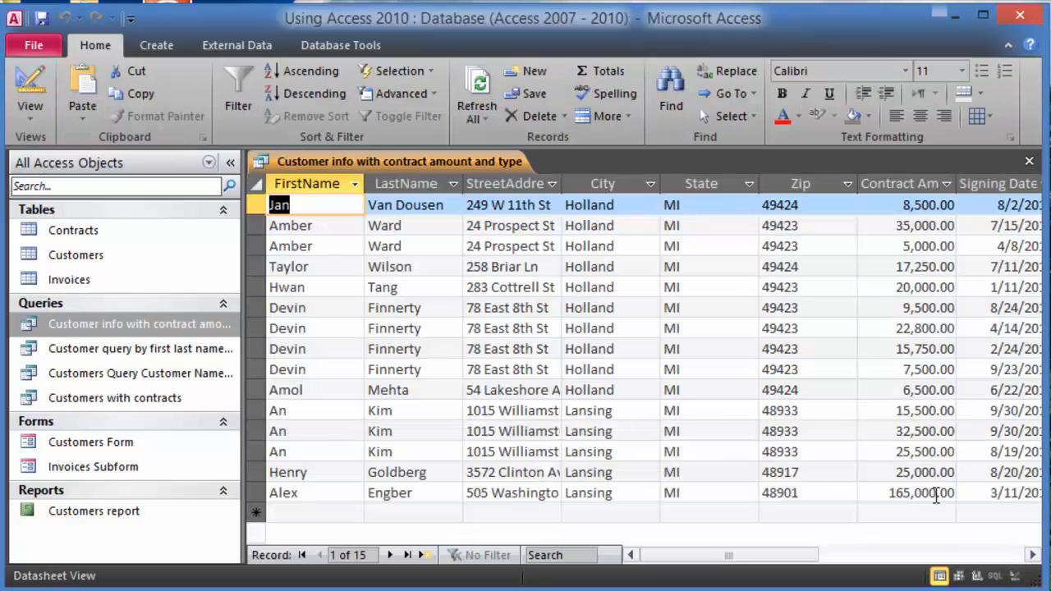
{"action": "left_click", "coordinate": [936, 474]}
{"action": "left_click", "coordinate": [920, 414]}
{"action": "left_click", "coordinate": [924, 329]}
{"action": "left_click", "coordinate": [933, 267]}
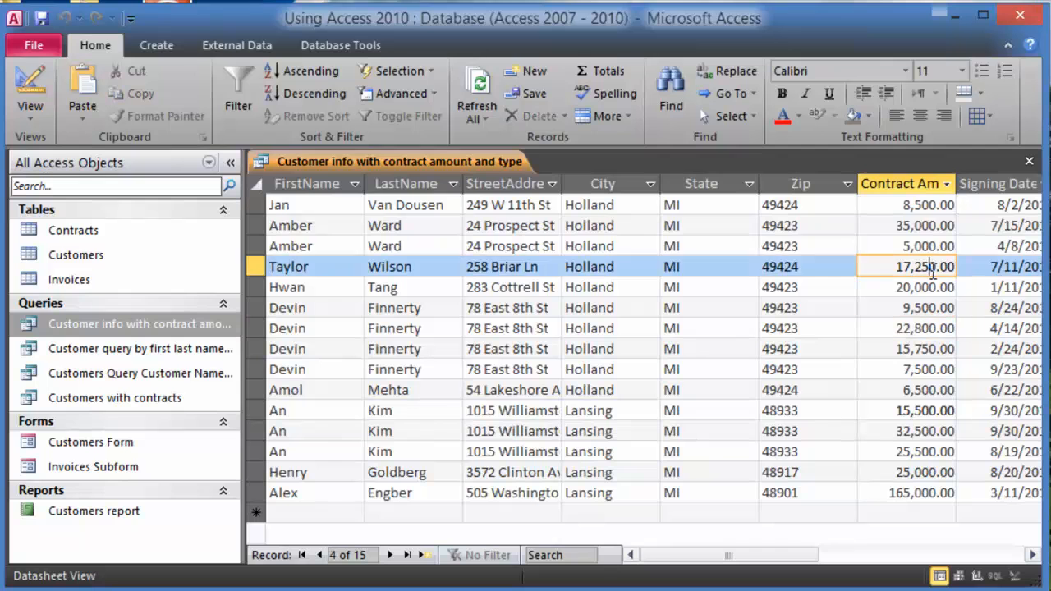
{"action": "left_click", "coordinate": [945, 221]}
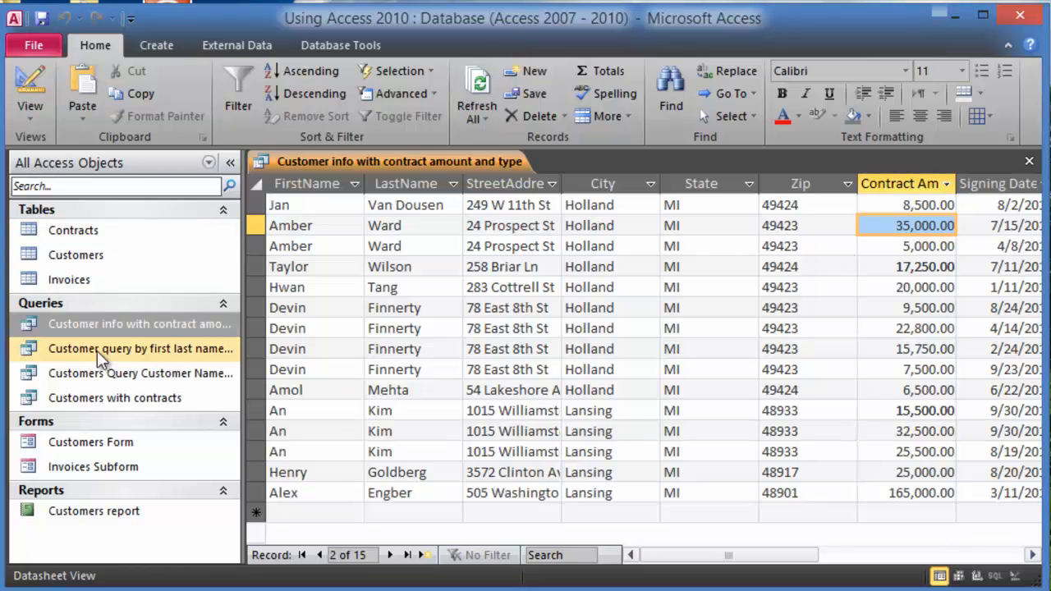
{"action": "right_click", "coordinate": [125, 325]}
- Review Query1's 170 invoice records, noting the unpaid contract 3021 invoices of $12,000 and $8,500
{"action": "left_click", "coordinate": [193, 361]}
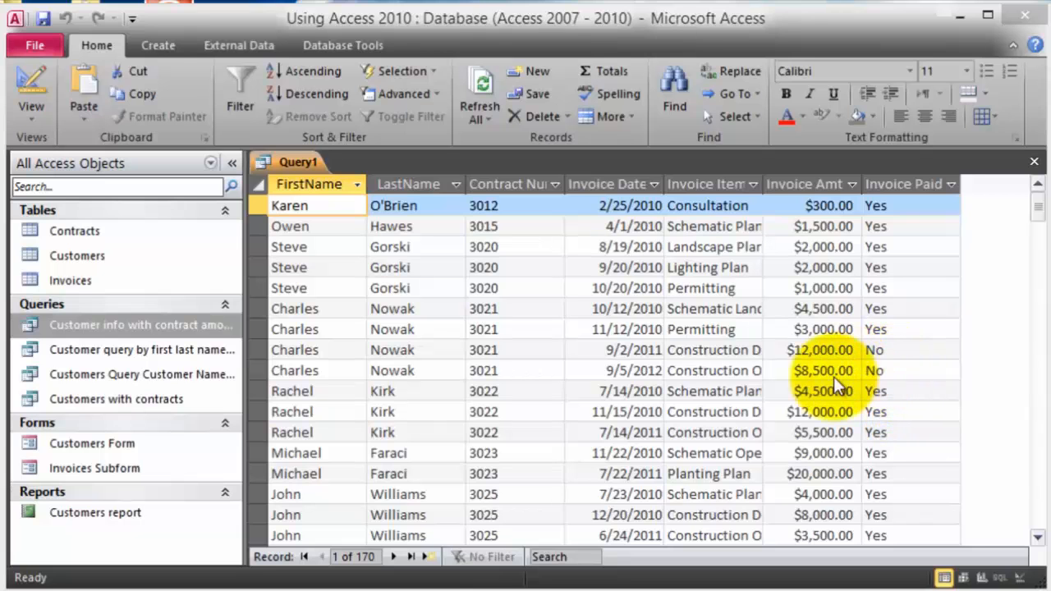
{"action": "left_click", "coordinate": [880, 370]}
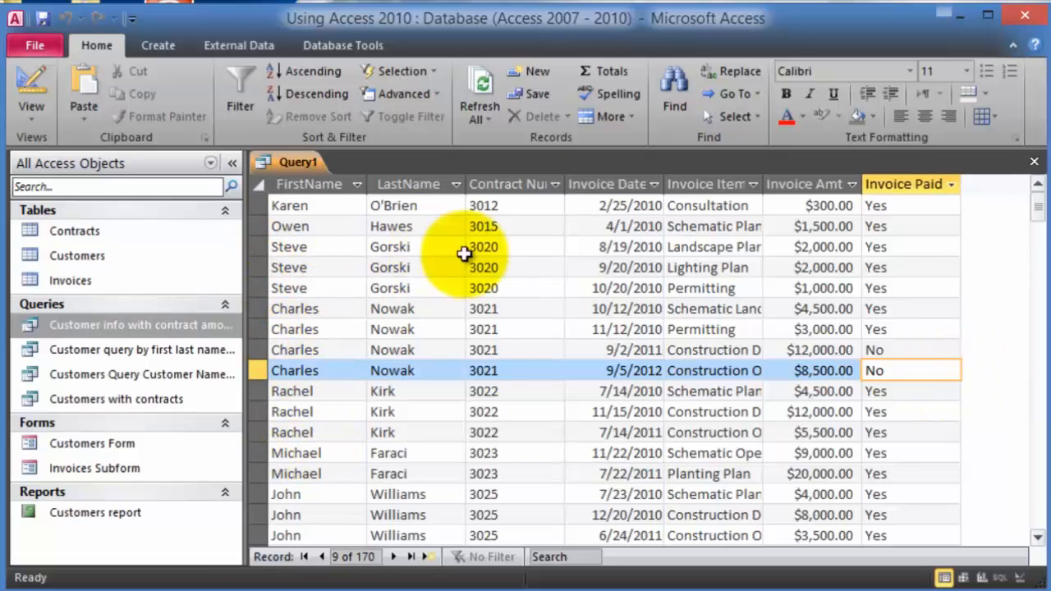
- Close Query1 without saving and add Contracts, Customers and Invoices to a new query design
{"action": "left_click", "coordinate": [1035, 164]}
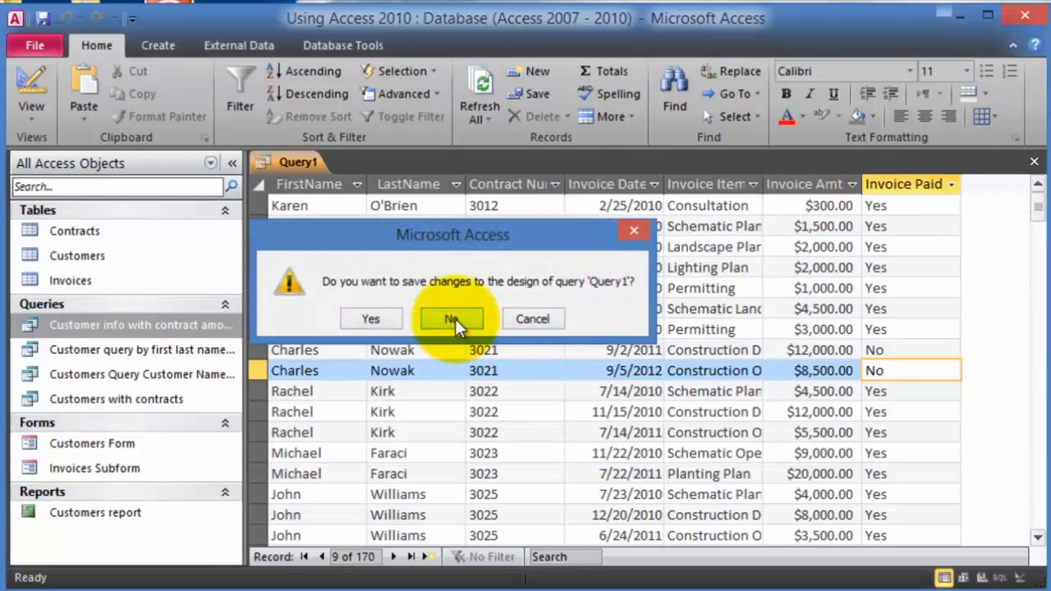
{"action": "left_click", "coordinate": [452, 319]}
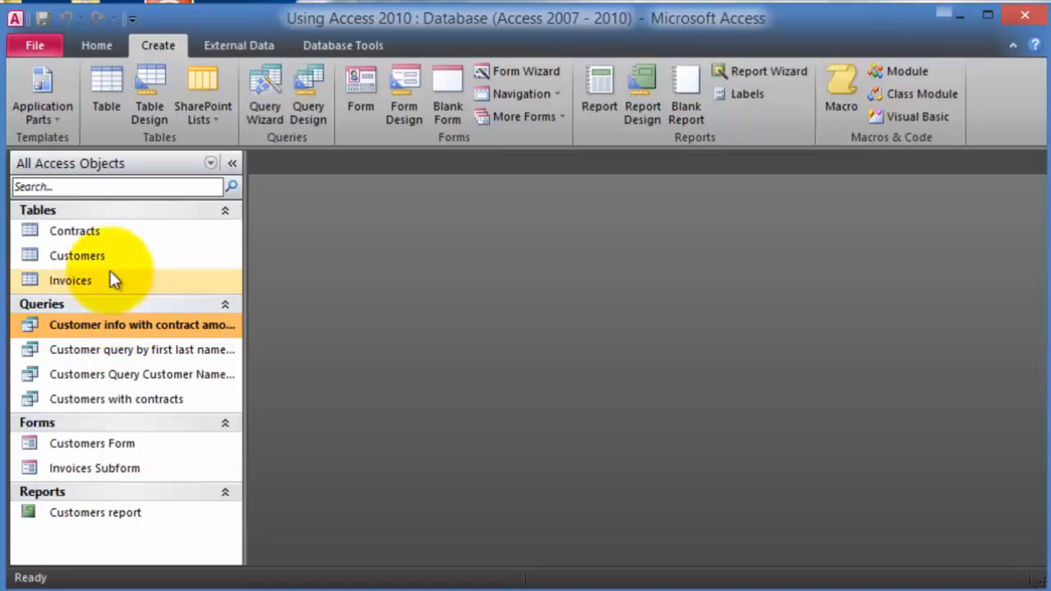
{"action": "left_click", "coordinate": [305, 105]}
{"action": "left_click_drag", "start_coordinate": [495, 327], "coordinate": [838, 230]}
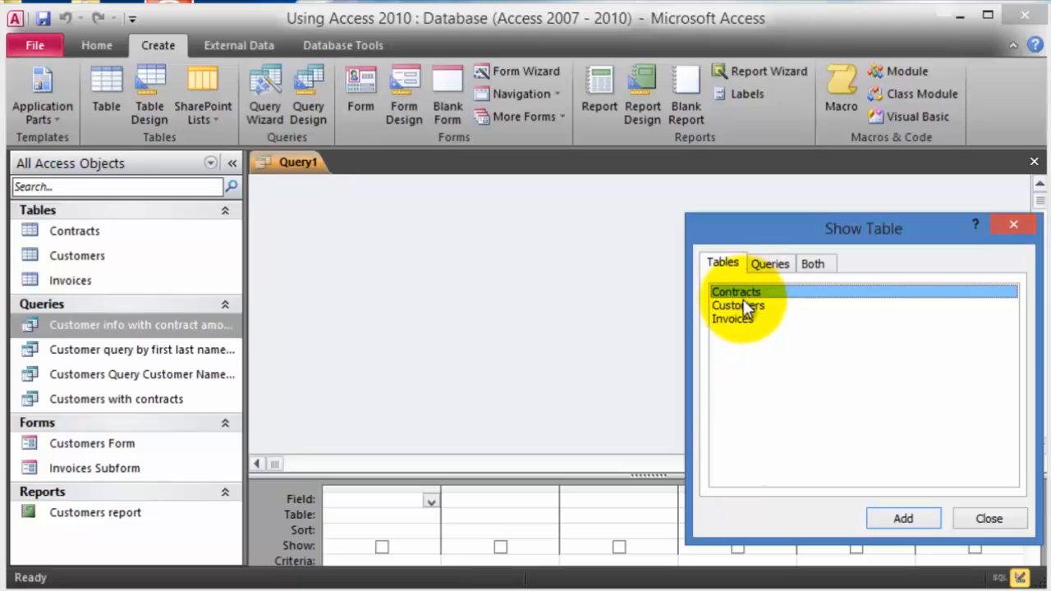
{"action": "left_click", "coordinate": [905, 517]}
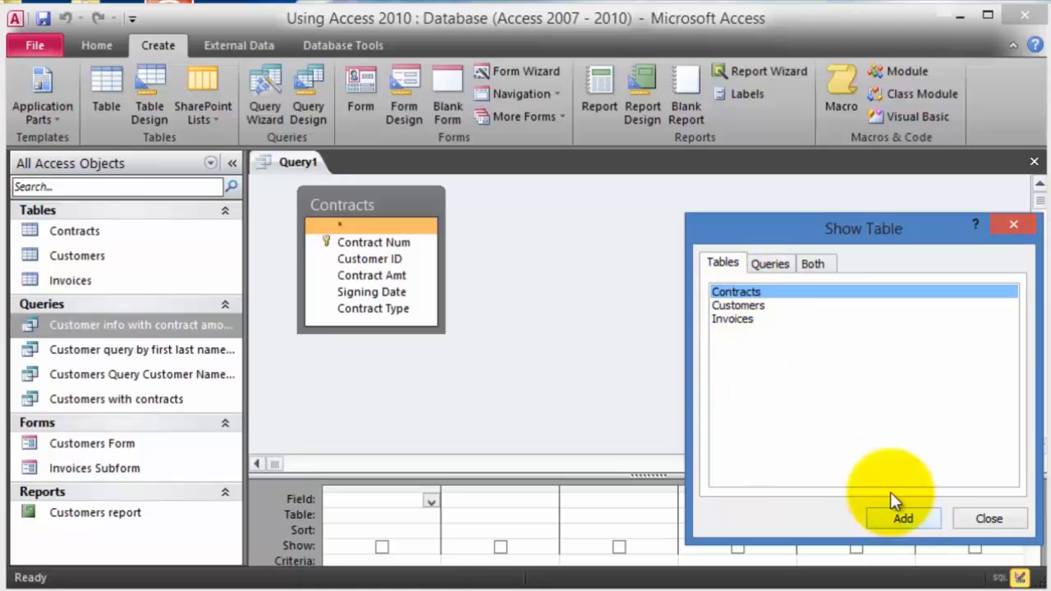
{"action": "left_click", "coordinate": [736, 306]}
{"action": "left_click", "coordinate": [906, 515]}
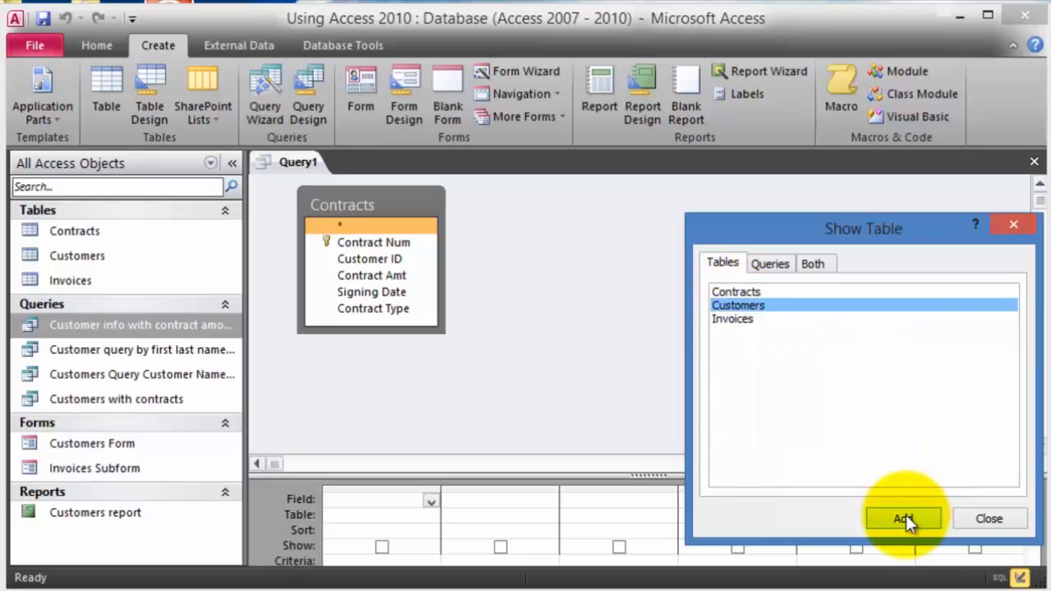
{"action": "left_click", "coordinate": [732, 318]}
{"action": "left_click", "coordinate": [905, 518]}
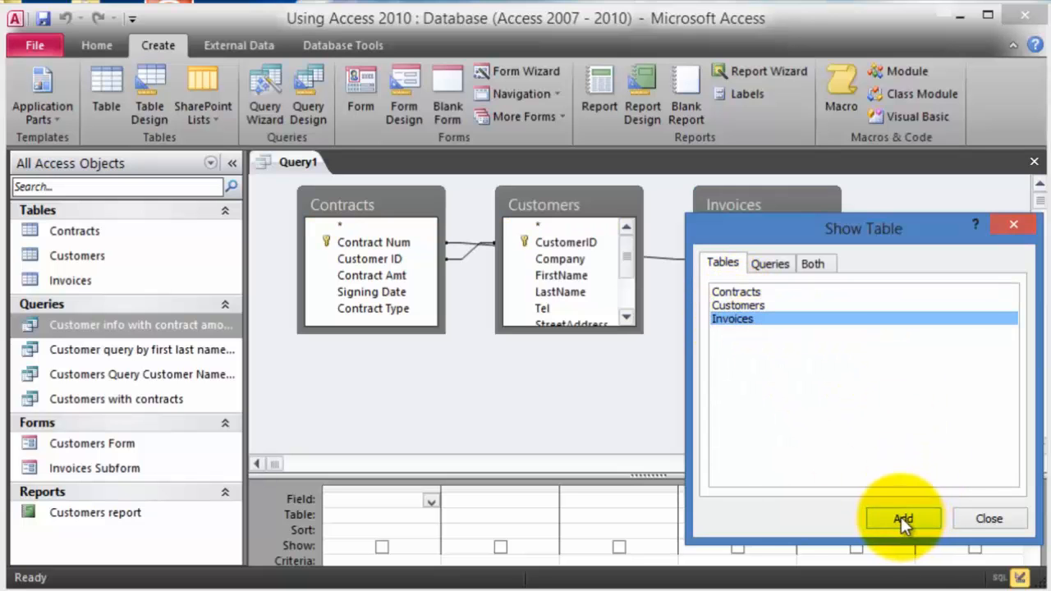
{"action": "left_click", "coordinate": [1010, 516]}
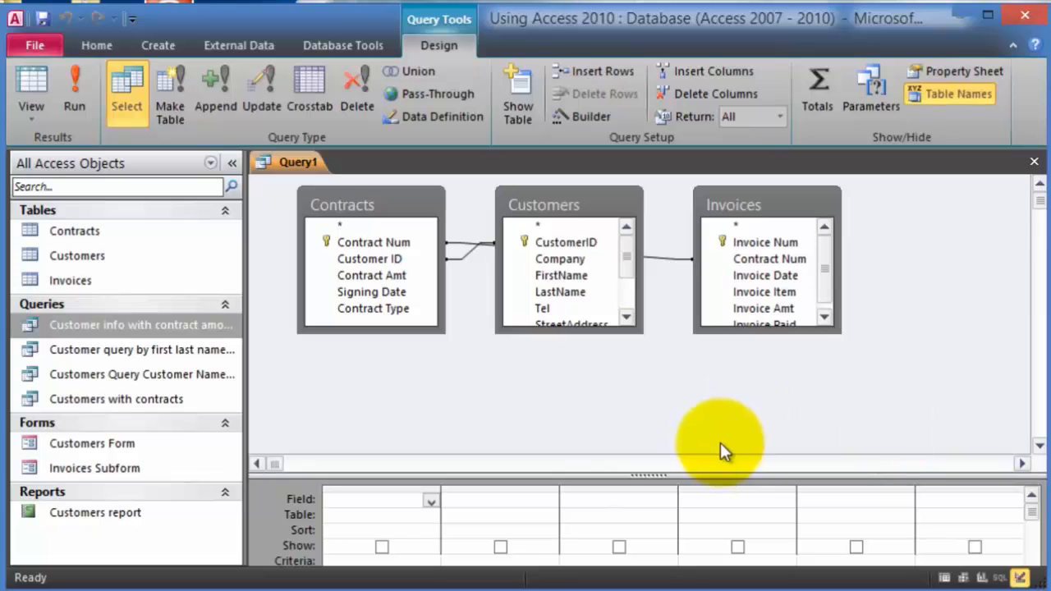
- Add FirstName and LastName from Customers and Contract Num from Contracts to the design grid
{"action": "left_click", "coordinate": [355, 499]}
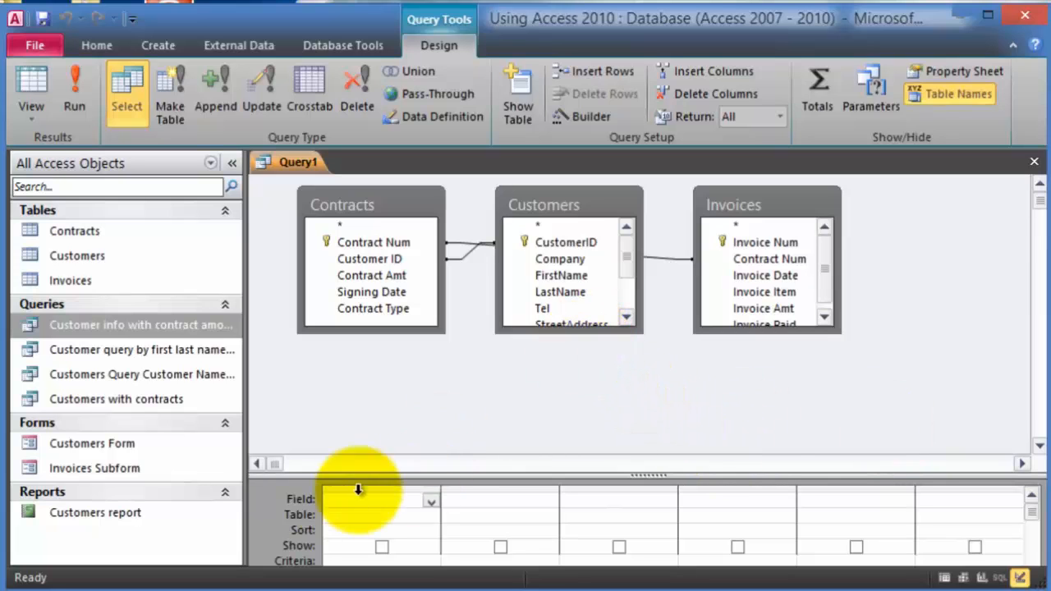
{"action": "left_click", "coordinate": [546, 279]}
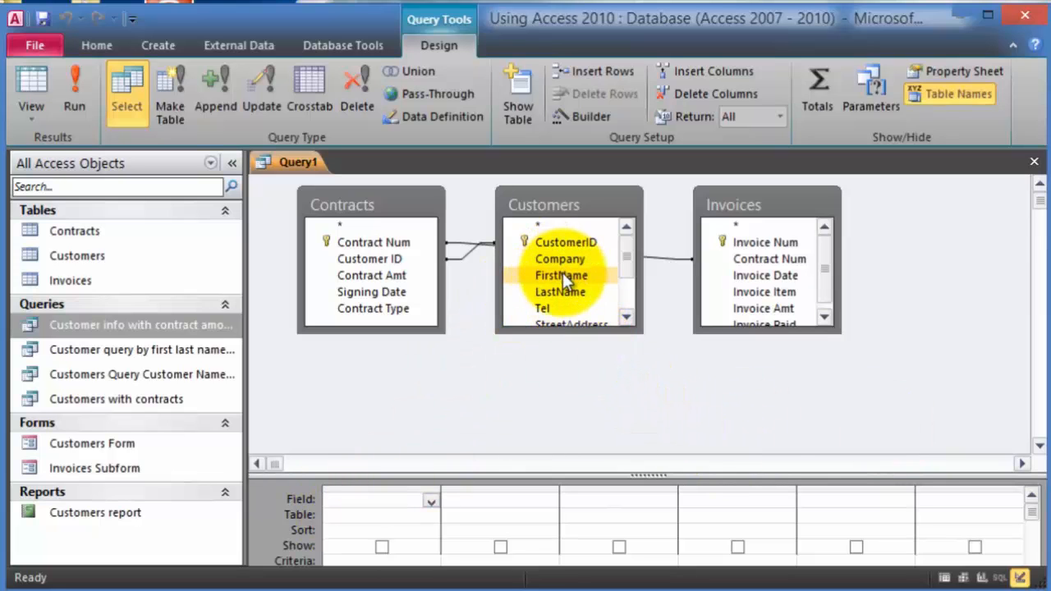
{"action": "double_click", "coordinate": [563, 273]}
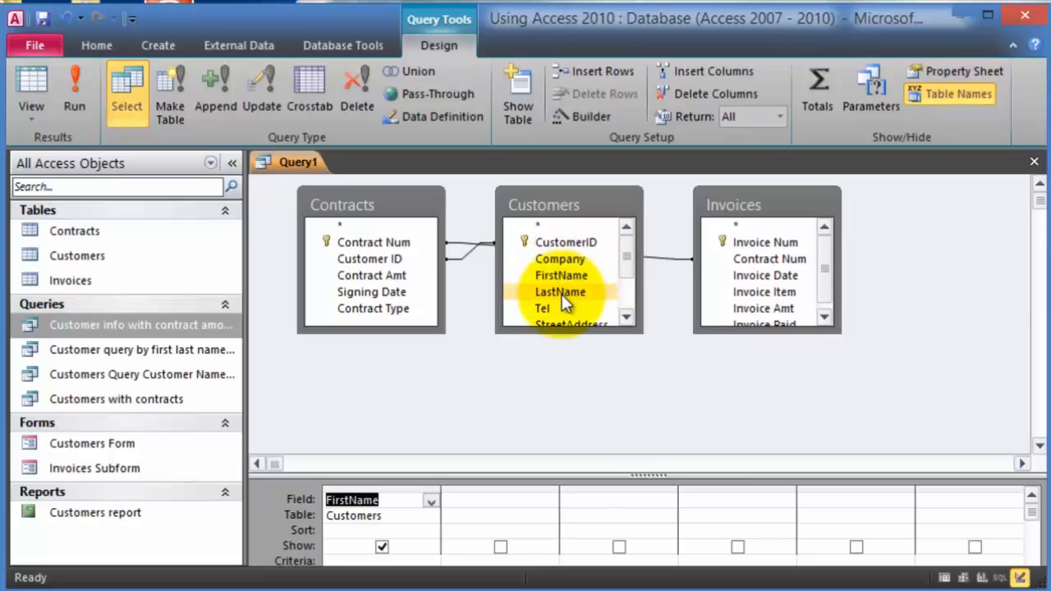
{"action": "double_click", "coordinate": [562, 294]}
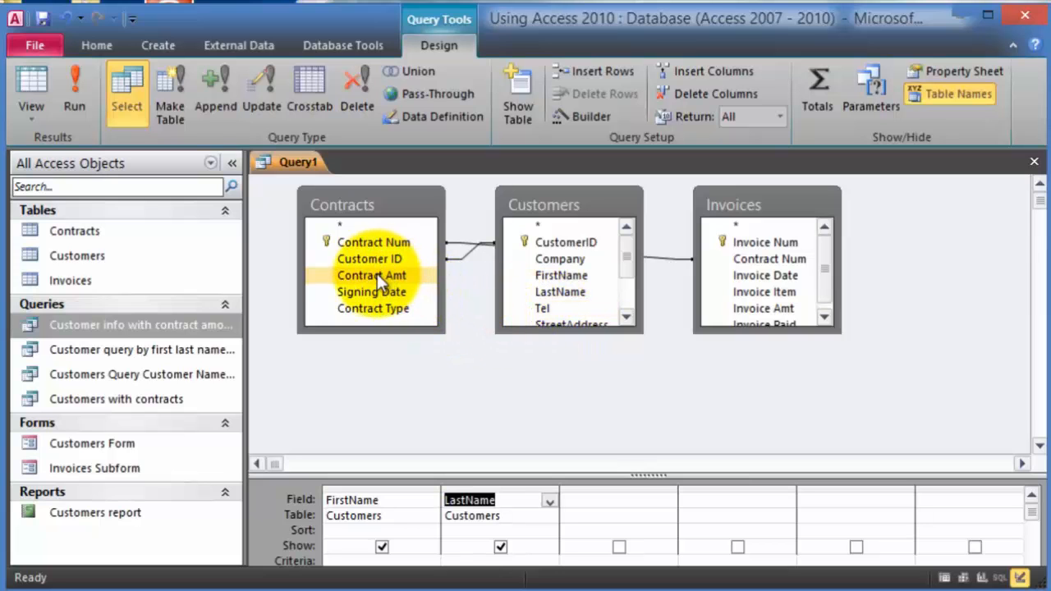
{"action": "left_click", "coordinate": [390, 242]}
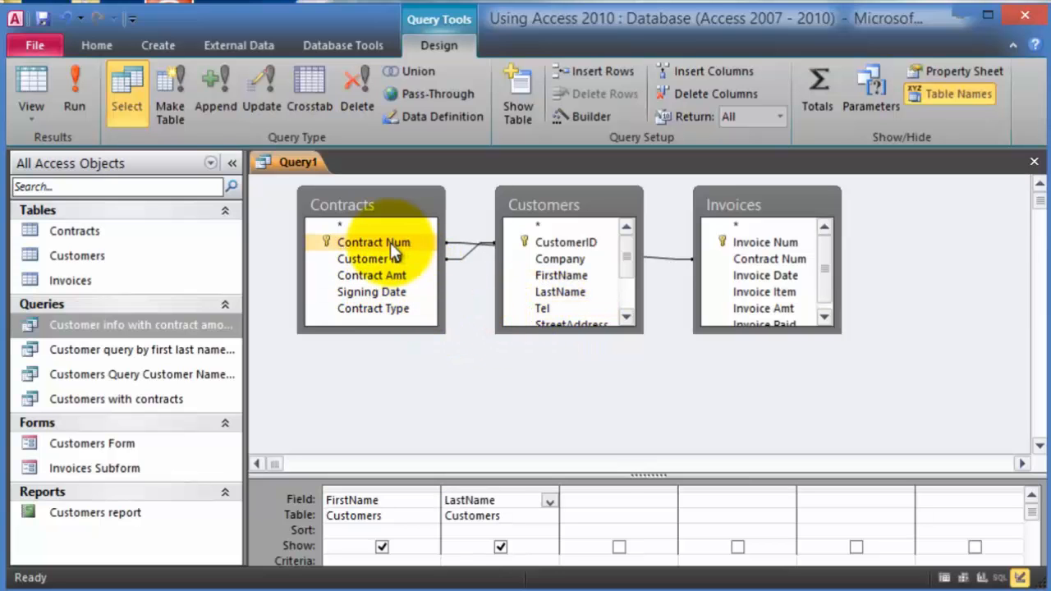
{"action": "double_click", "coordinate": [391, 242]}
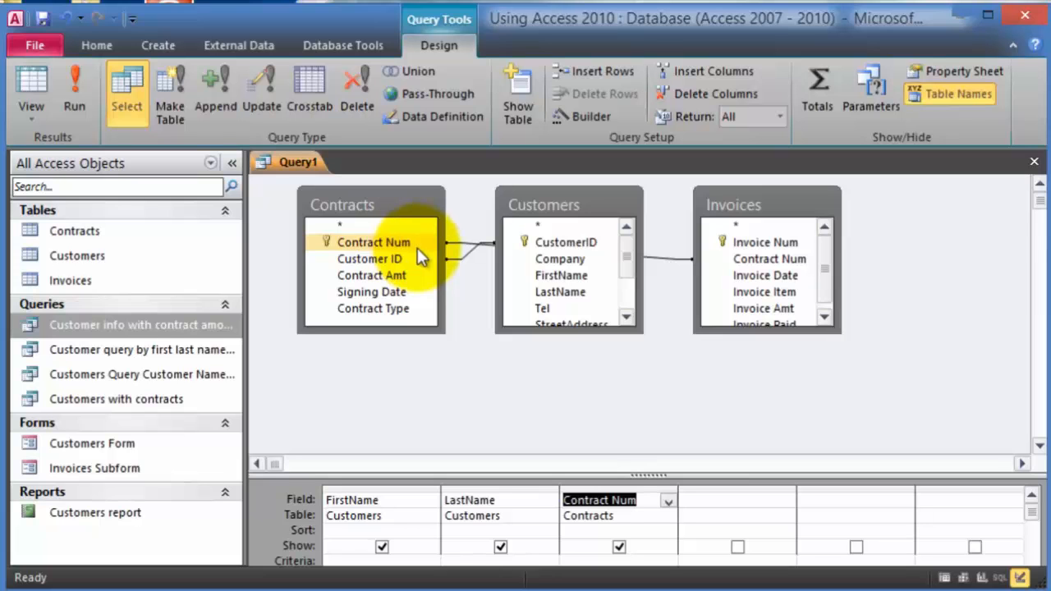
- Add Invoice Date, Invoice Item, Invoice Amt and Invoice Paid, then run the query to get 170 records
{"action": "double_click", "coordinate": [785, 277]}
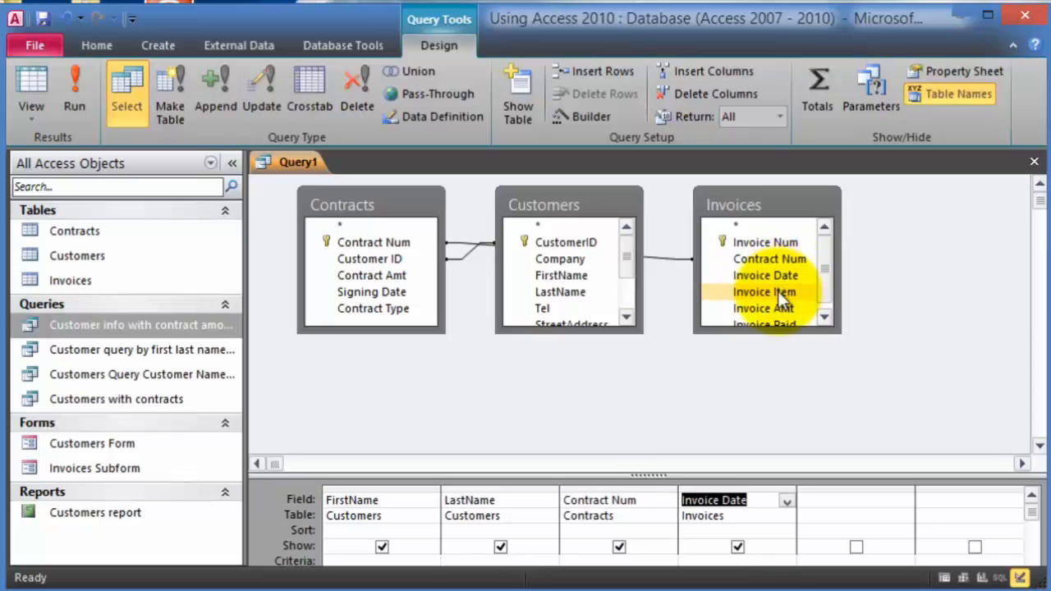
{"action": "double_click", "coordinate": [777, 290]}
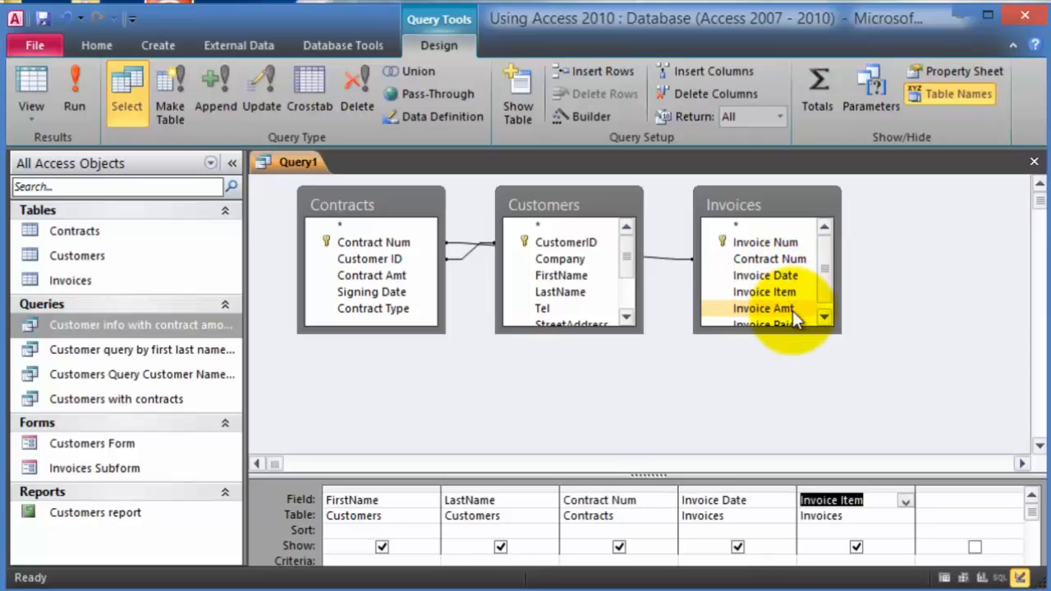
{"action": "double_click", "coordinate": [792, 311]}
{"action": "scroll", "coordinate": [832, 322], "scroll_direction": "down", "scroll_amount": 1}
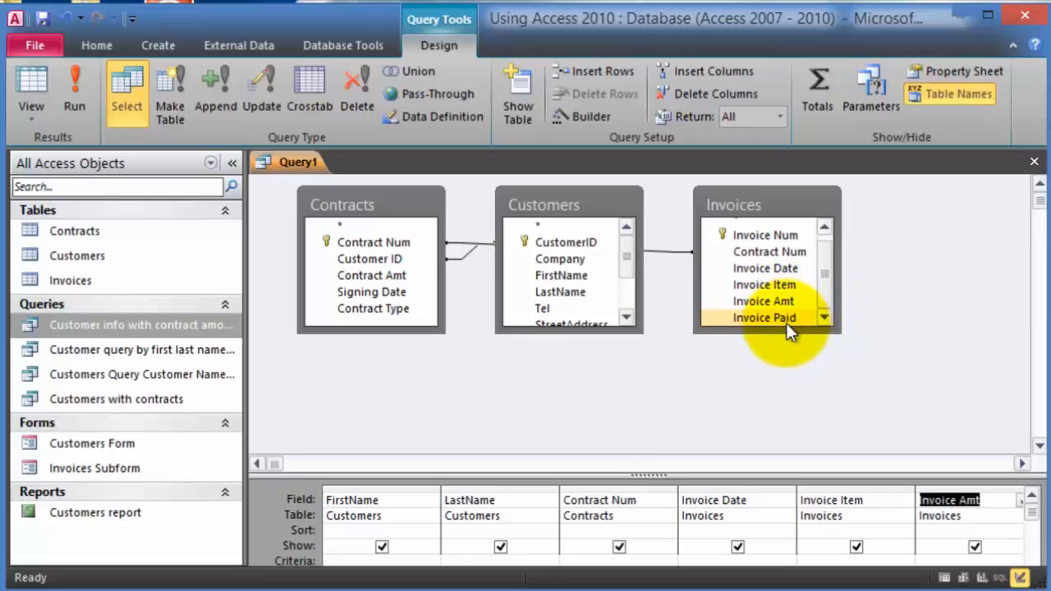
{"action": "left_click_drag", "start_coordinate": [786, 335], "coordinate": [786, 376]}
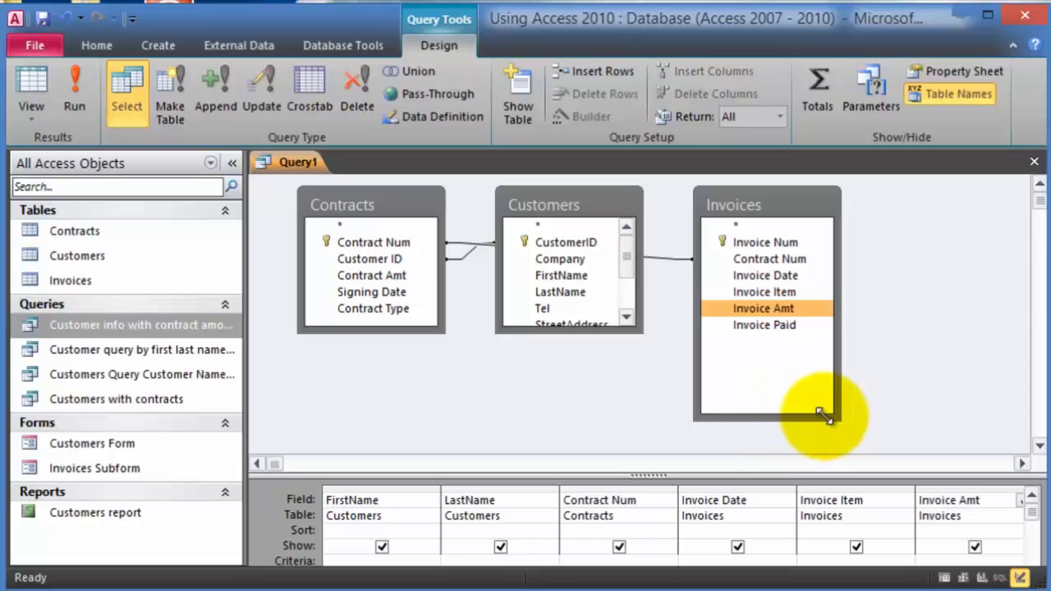
{"action": "left_click", "coordinate": [768, 326], "text": "shift"}
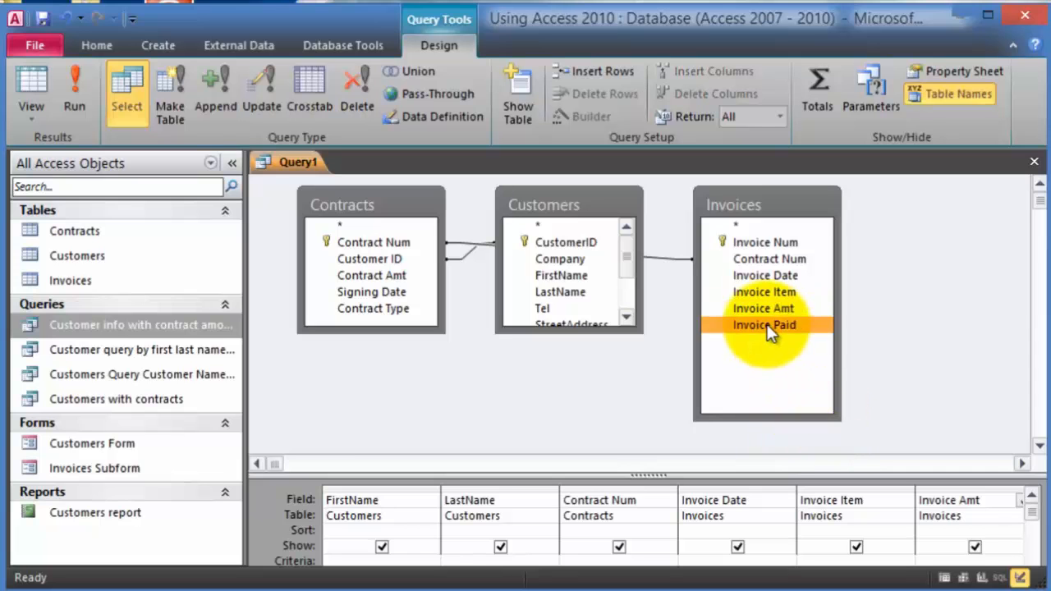
{"action": "left_click_drag", "start_coordinate": [768, 325], "coordinate": [1037, 522]}
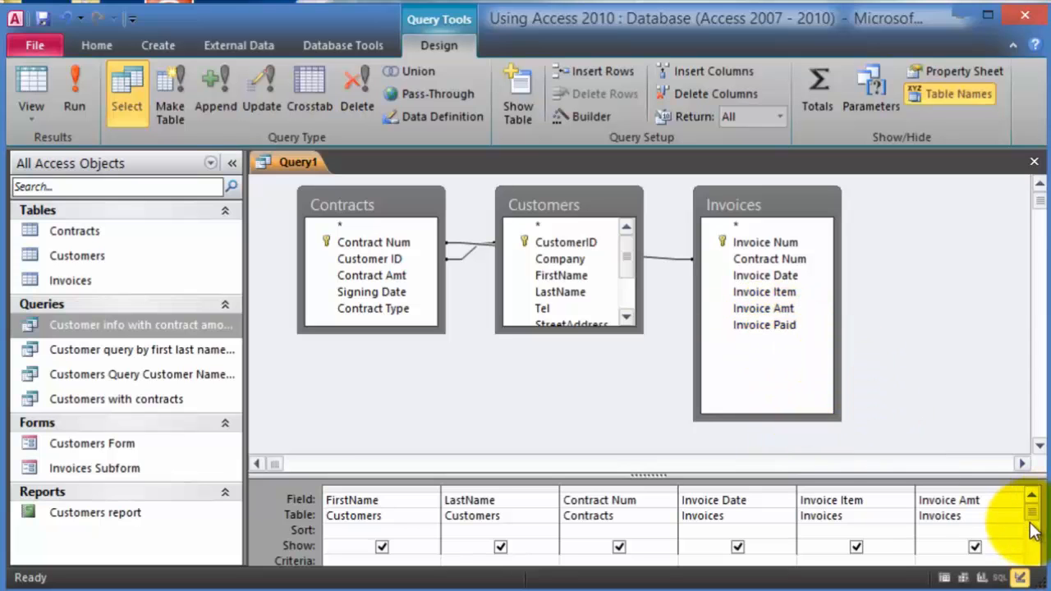
{"action": "left_click", "coordinate": [86, 107]}
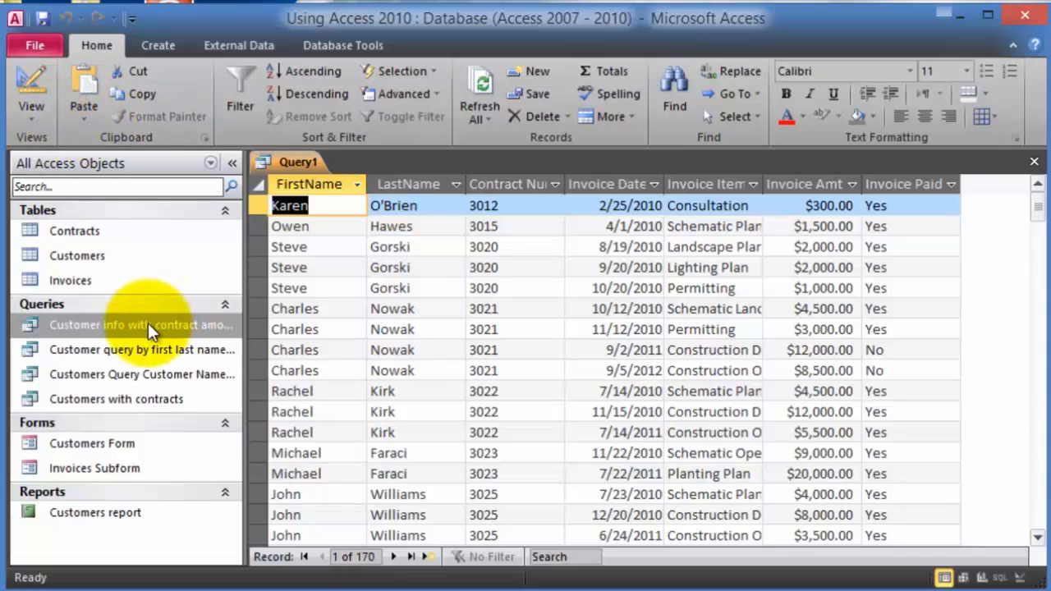
- In Design View, sort by Invoice Amt ascending and run the query
{"action": "left_click", "coordinate": [28, 112]}
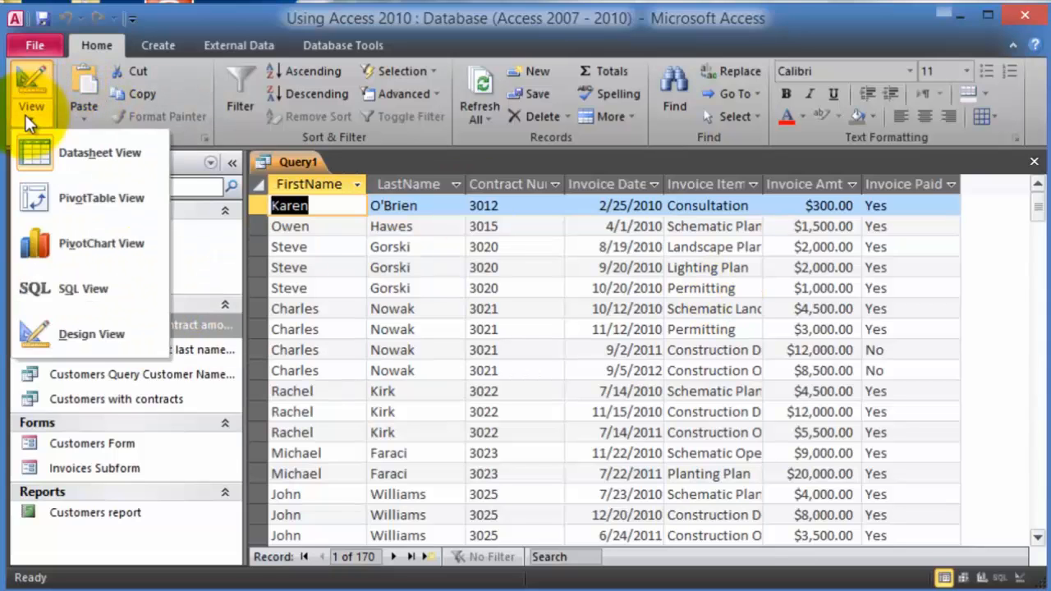
{"action": "left_click", "coordinate": [96, 342]}
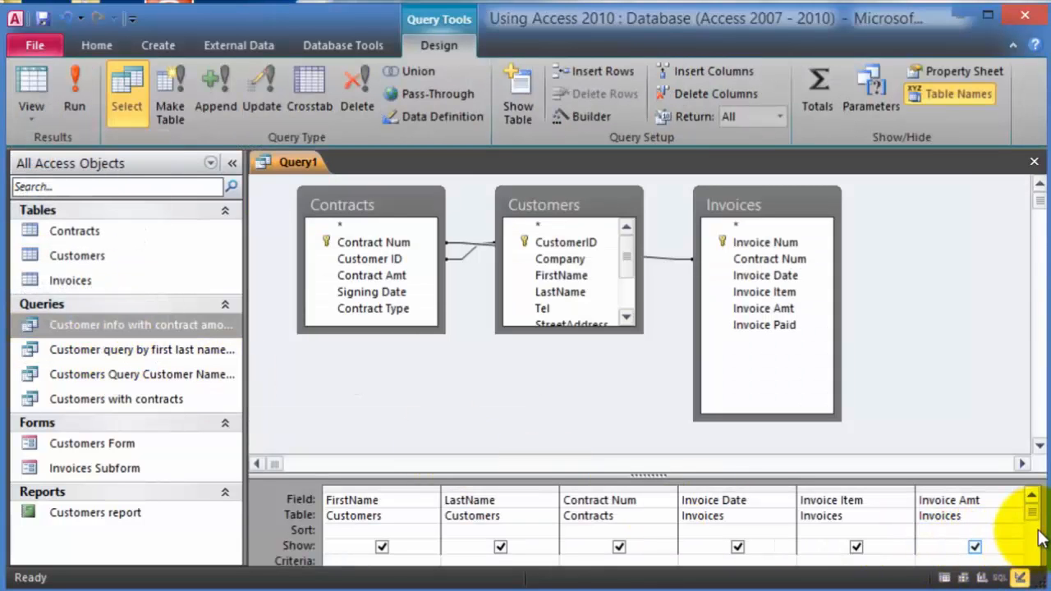
{"action": "left_click_drag", "start_coordinate": [1001, 473], "coordinate": [996, 388]}
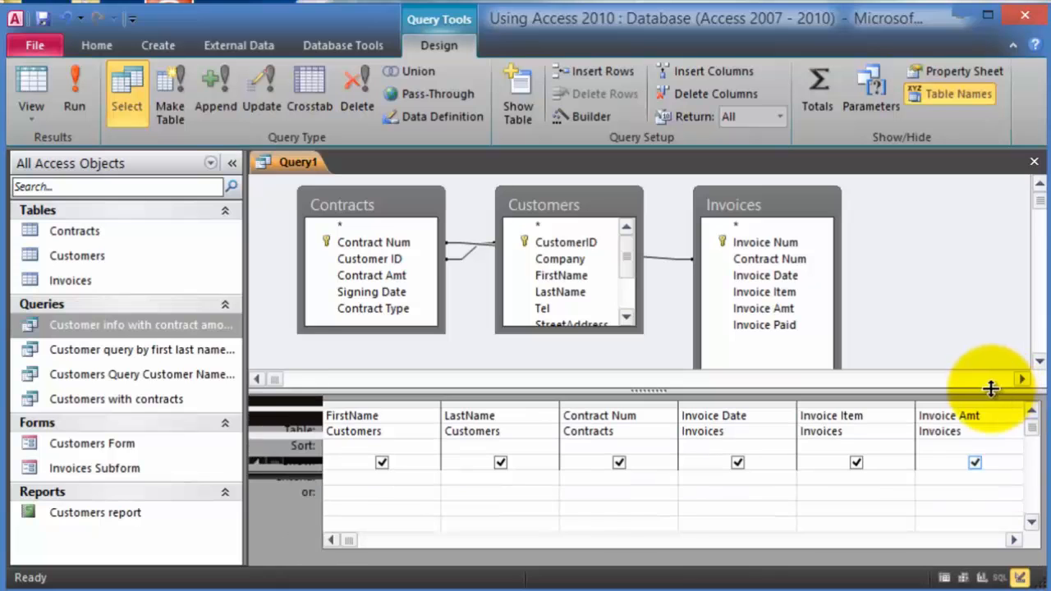
{"action": "left_click", "coordinate": [1022, 448]}
{"action": "left_click", "coordinate": [1001, 462]}
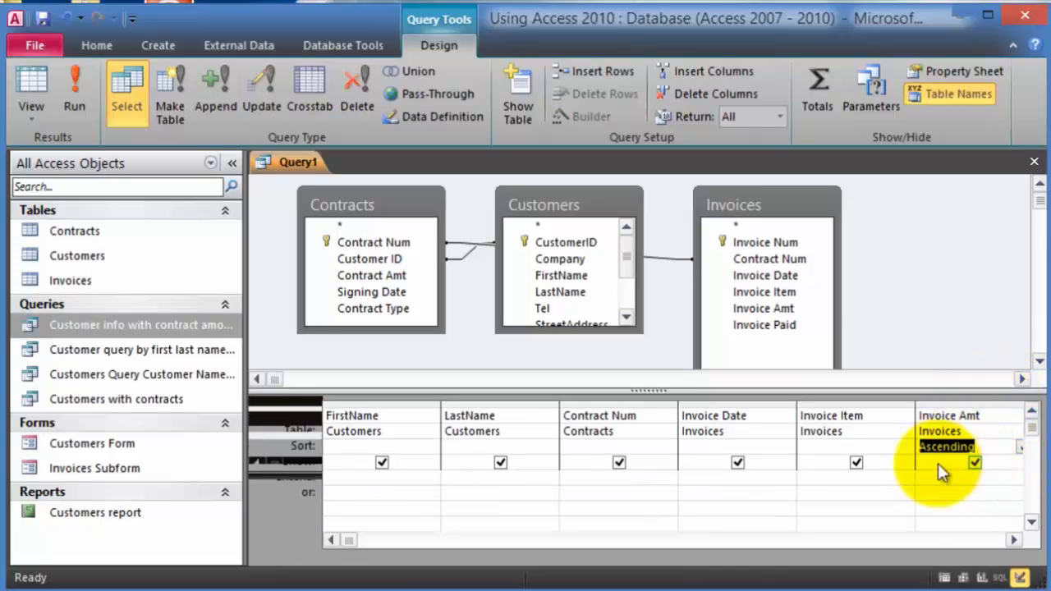
{"action": "left_click", "coordinate": [75, 91]}
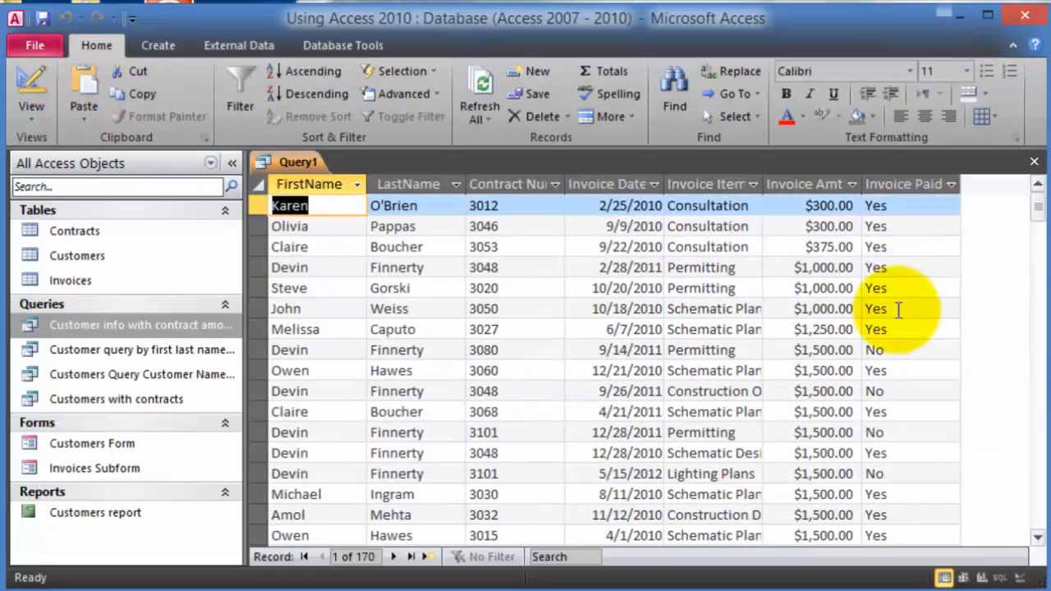
- Back in Design View, set Invoice Paid to sort ascending instead of Invoice Amt
{"action": "left_click", "coordinate": [33, 119]}
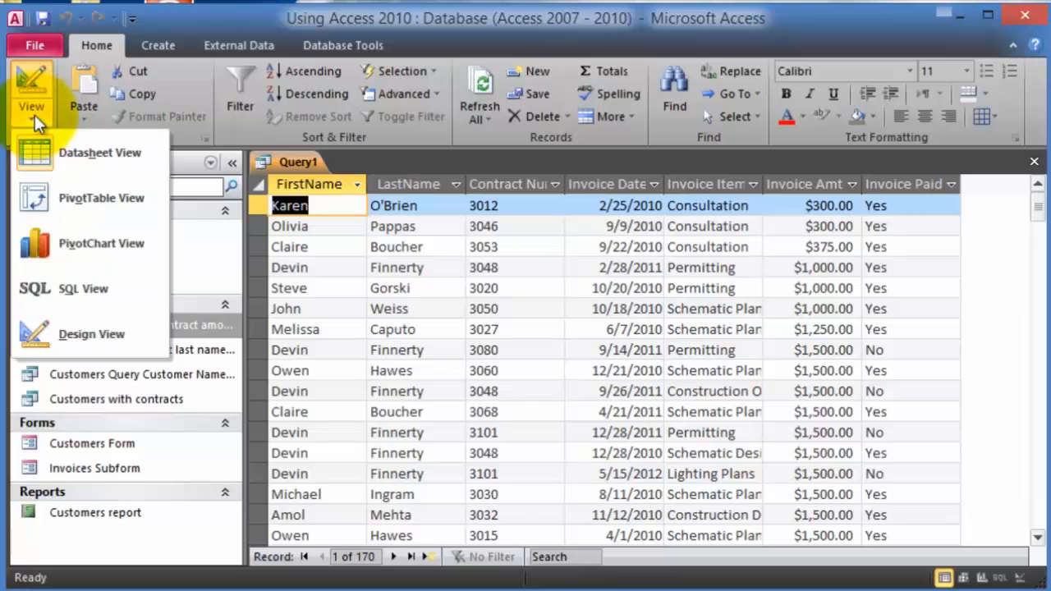
{"action": "left_click", "coordinate": [110, 324]}
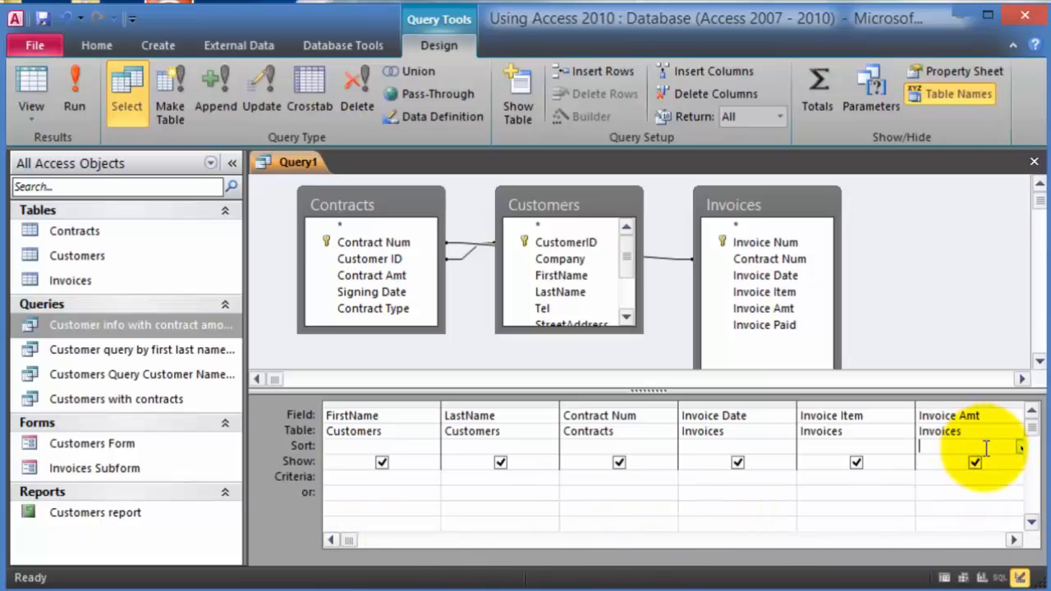
{"action": "left_click", "coordinate": [1014, 540]}
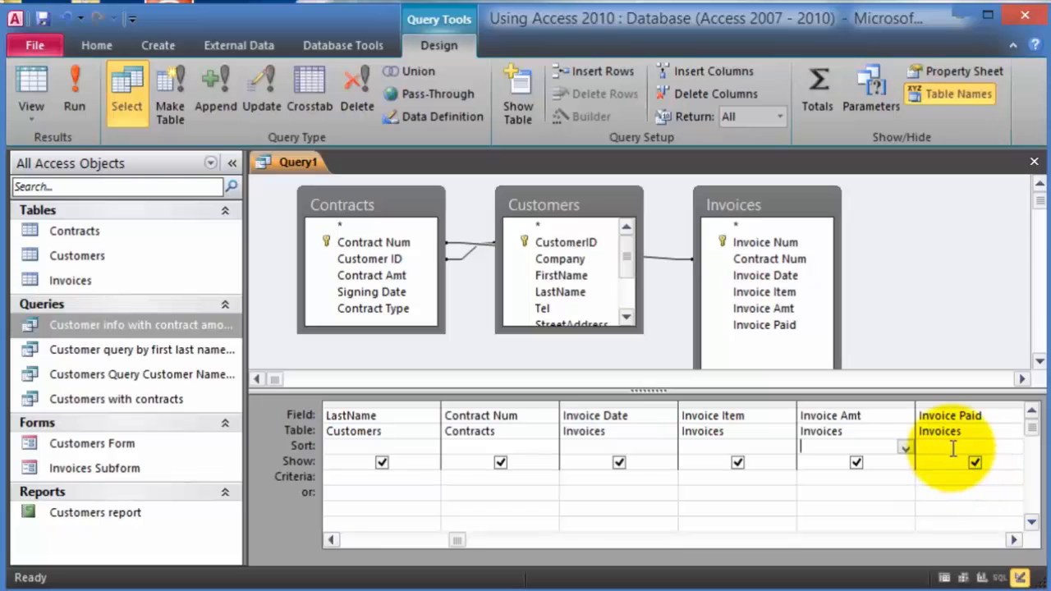
{"action": "left_click", "coordinate": [947, 453]}
{"action": "left_click", "coordinate": [1021, 448]}
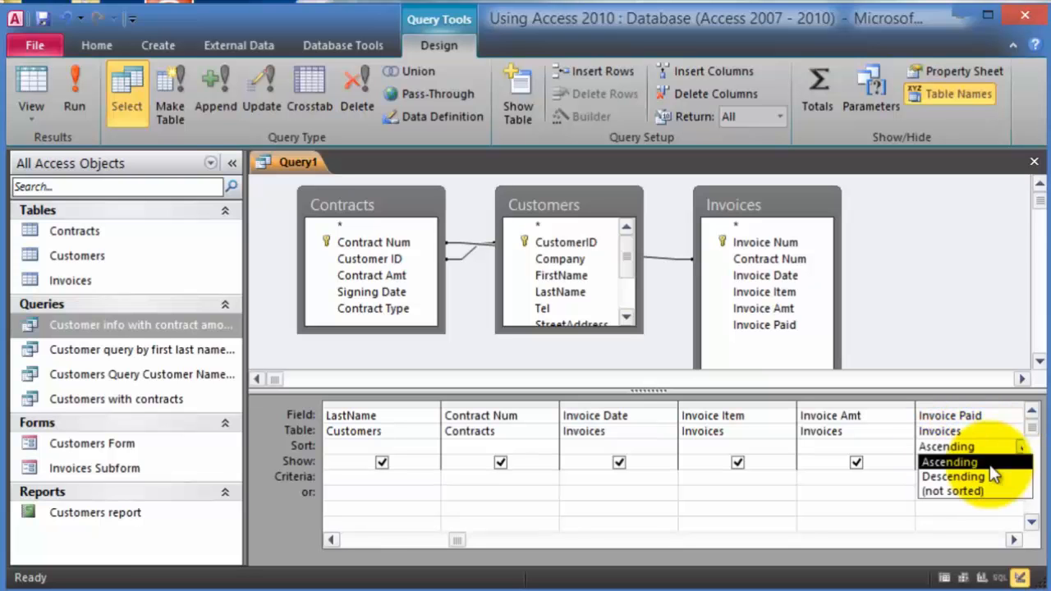
{"action": "left_click", "coordinate": [991, 467]}
- Run the query and scroll through the results sorted by Invoice Paid
{"action": "left_click", "coordinate": [69, 80]}
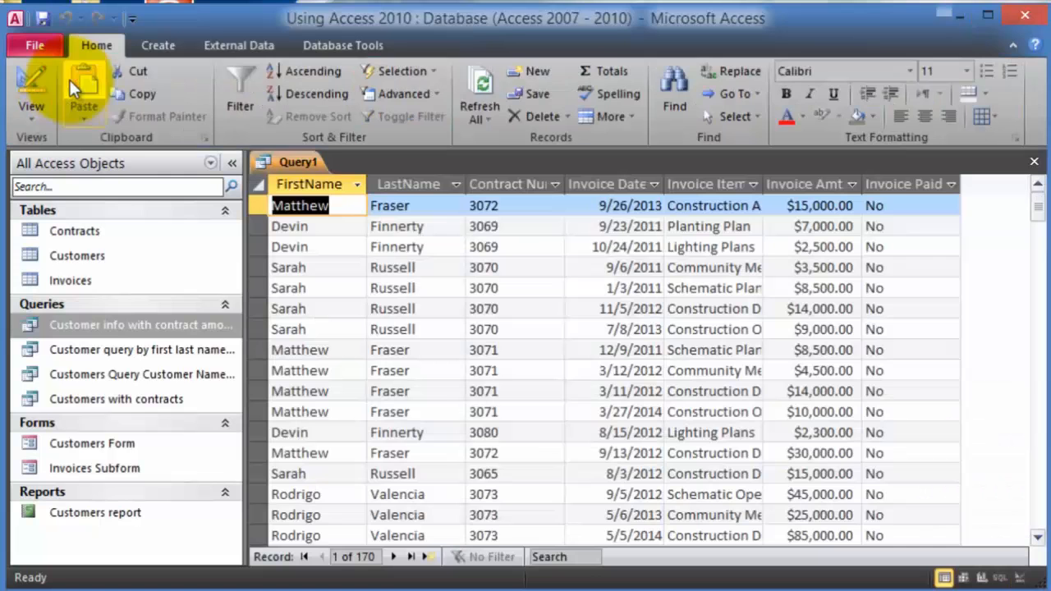
{"action": "left_click", "coordinate": [907, 246]}
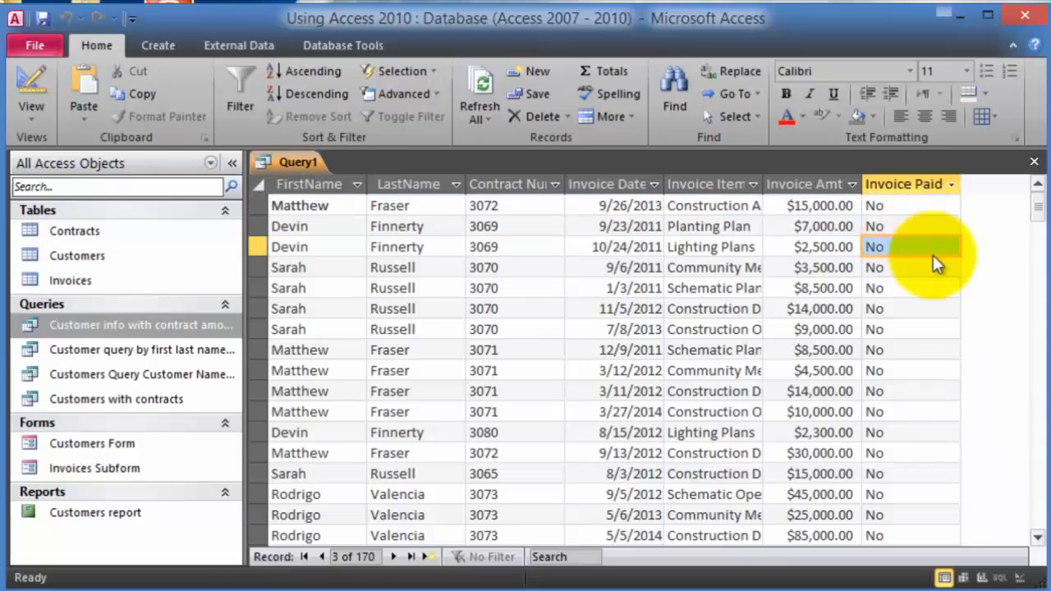
{"action": "scroll", "coordinate": [935, 263], "scroll_direction": "down", "scroll_amount": 8}
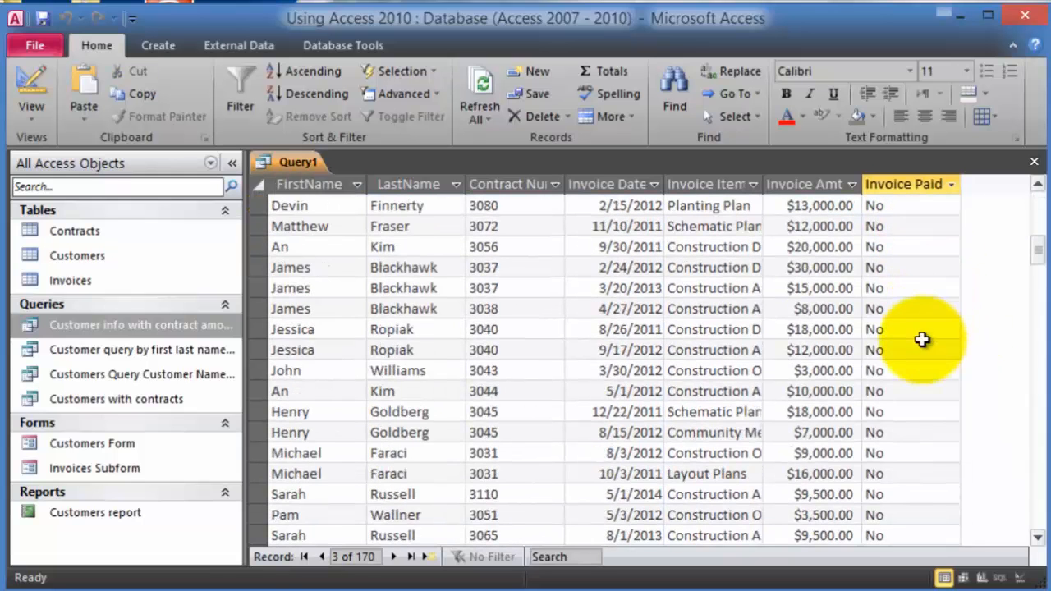
{"action": "scroll", "coordinate": [926, 370], "scroll_direction": "down", "scroll_amount": 2}
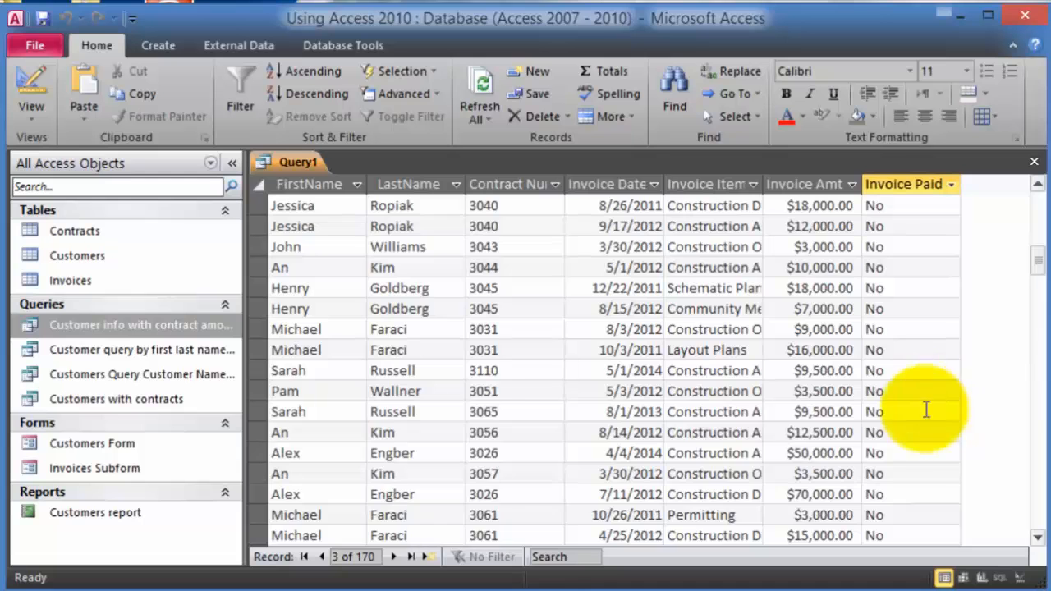
{"action": "scroll", "coordinate": [927, 410], "scroll_direction": "down", "scroll_amount": 13}
{"action": "scroll", "coordinate": [886, 457], "scroll_direction": "down", "scroll_amount": 10}
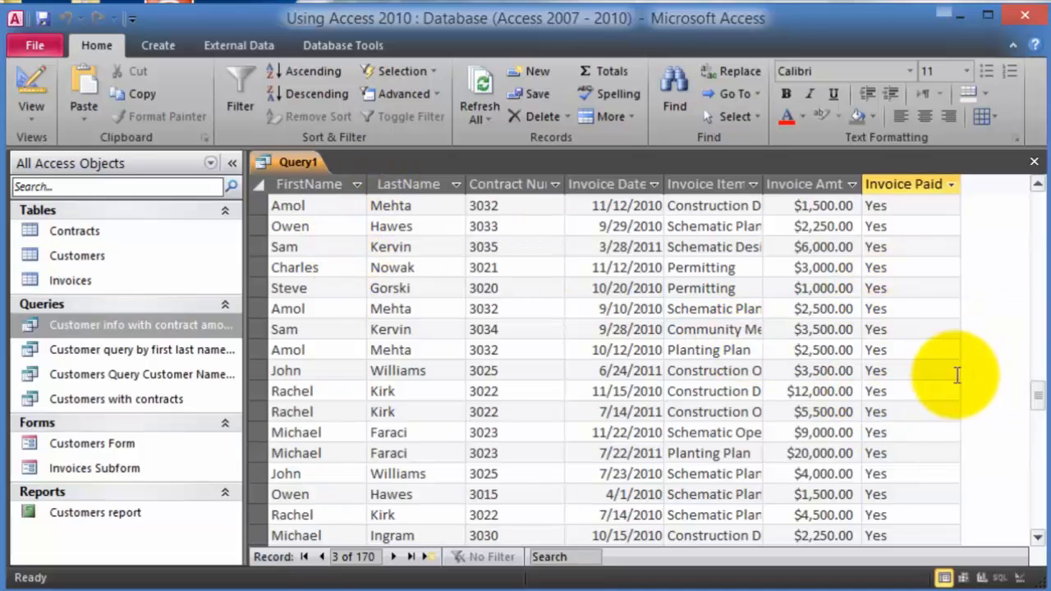
{"action": "scroll", "coordinate": [945, 365], "scroll_direction": "down", "scroll_amount": 7}
{"action": "scroll", "coordinate": [926, 362], "scroll_direction": "down", "scroll_amount": 11}
{"action": "scroll", "coordinate": [927, 359], "scroll_direction": "up", "scroll_amount": 8}
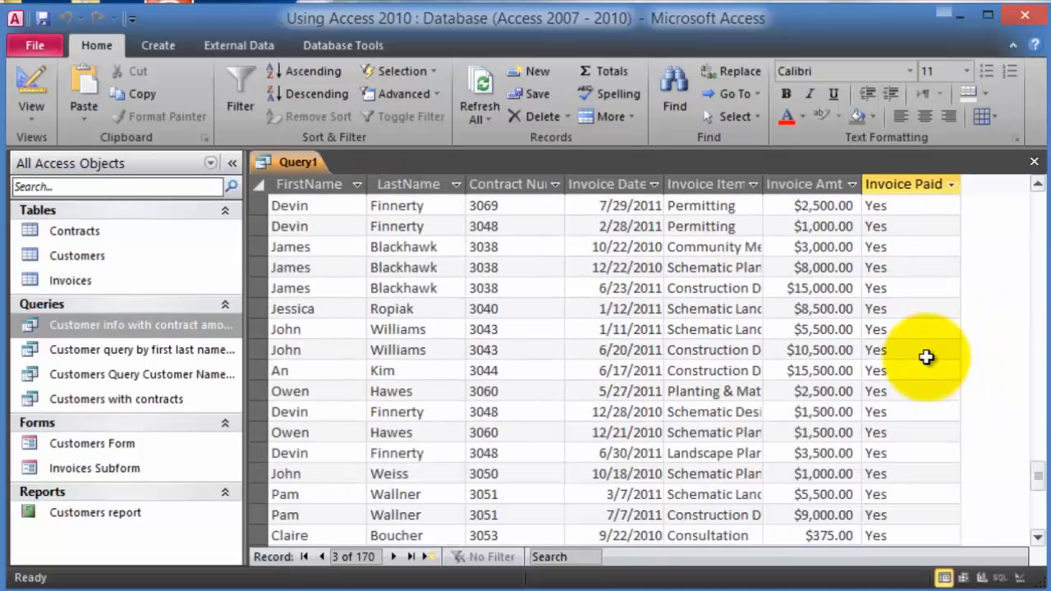
{"action": "scroll", "coordinate": [926, 357], "scroll_direction": "up", "scroll_amount": 8}
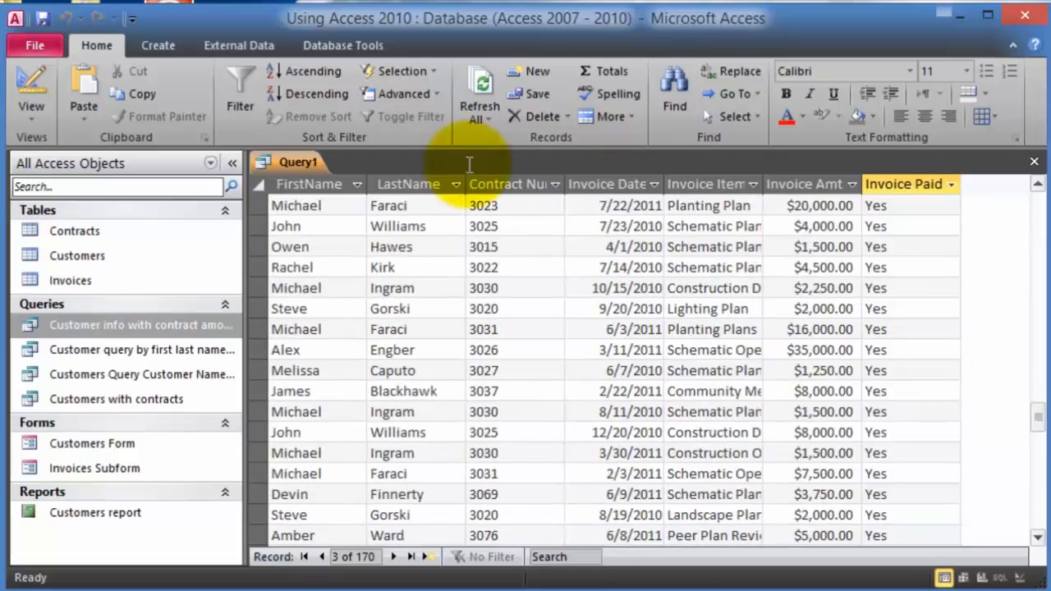
- Return to Design View and select the Invoice Paid Criteria cell
{"action": "left_click", "coordinate": [41, 112]}
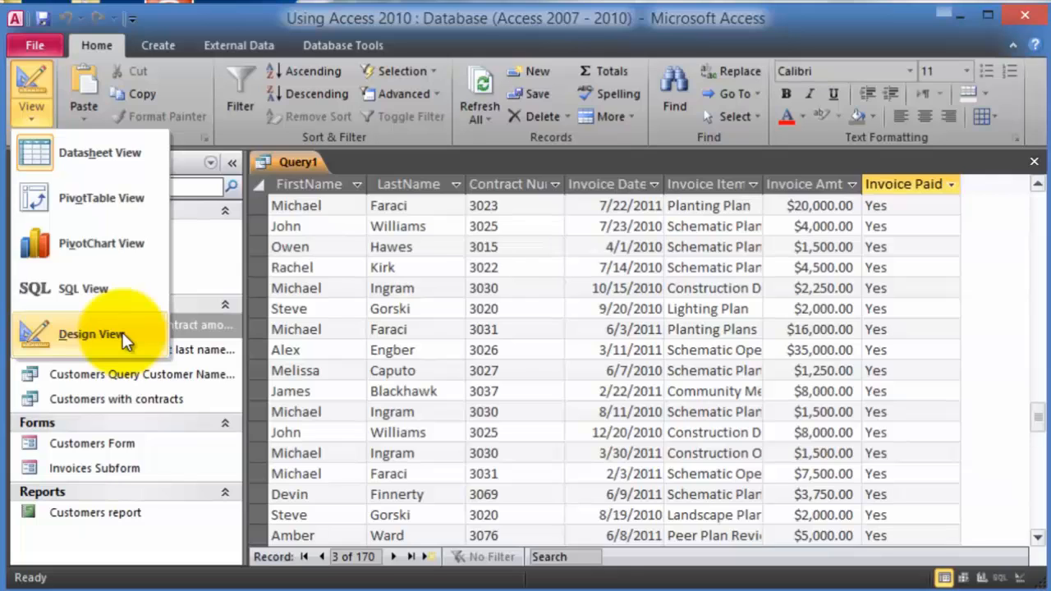
{"action": "left_click", "coordinate": [91, 334]}
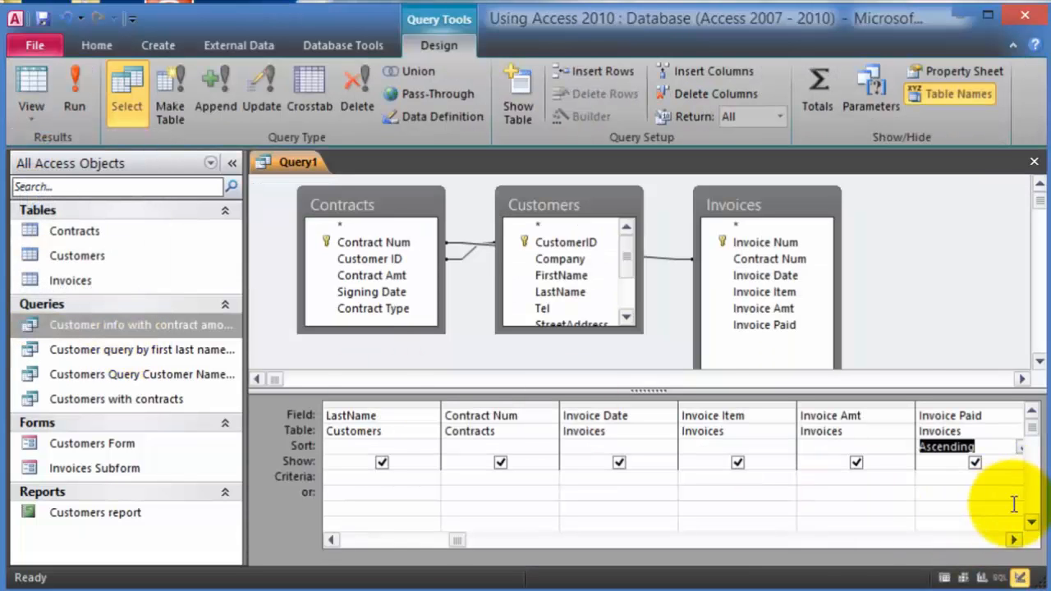
{"action": "left_click", "coordinate": [972, 478]}
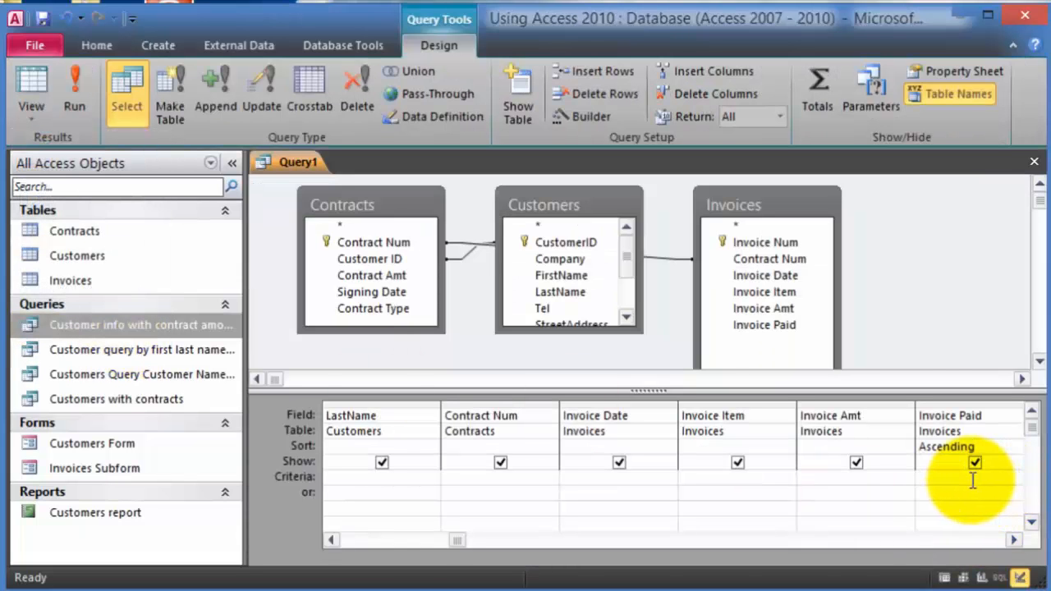
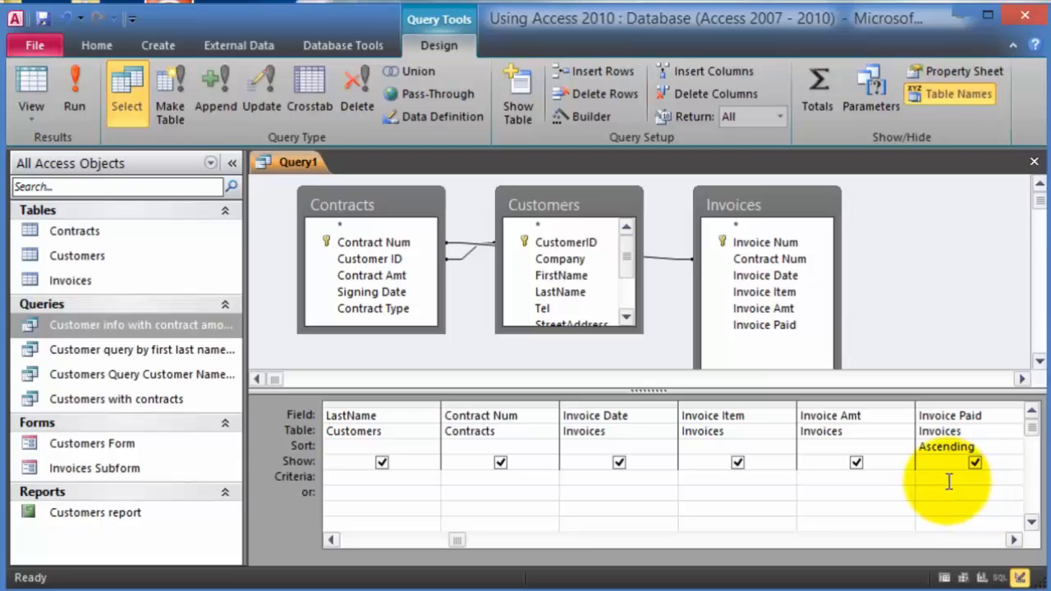
- Enter the criterion no under Invoice Paid and run the query
{"action": "left_click", "coordinate": [946, 480]}
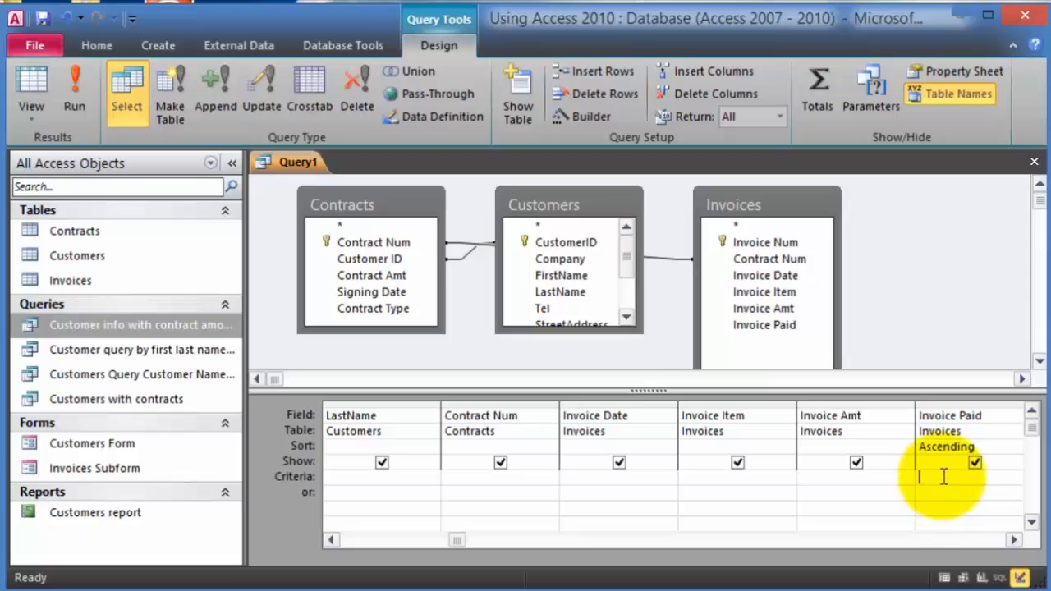
{"action": "type", "text": "no"}
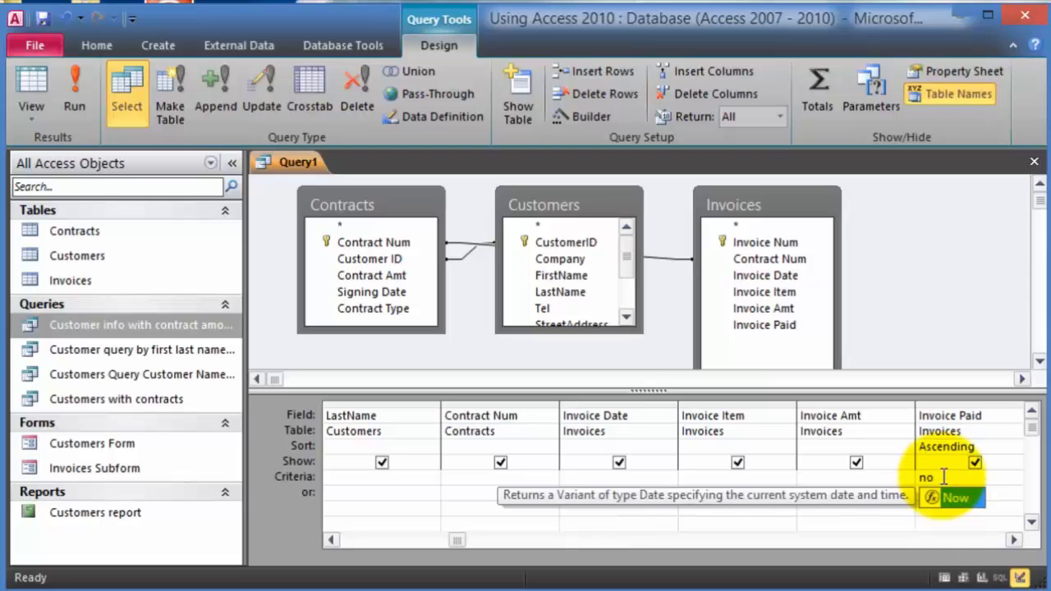
{"action": "key", "text": "Escape"}
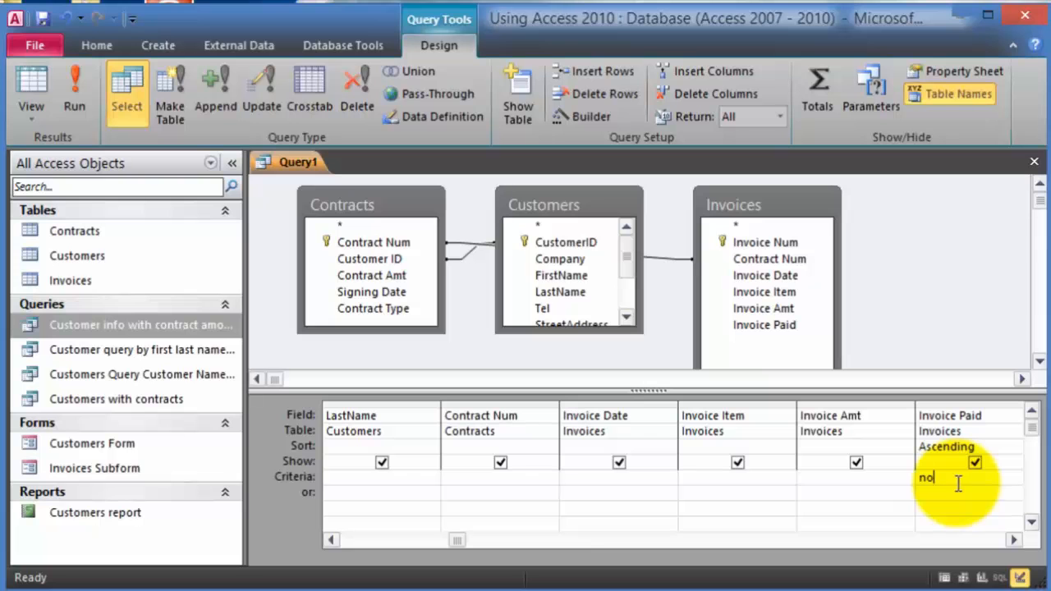
{"action": "left_click", "coordinate": [72, 90]}
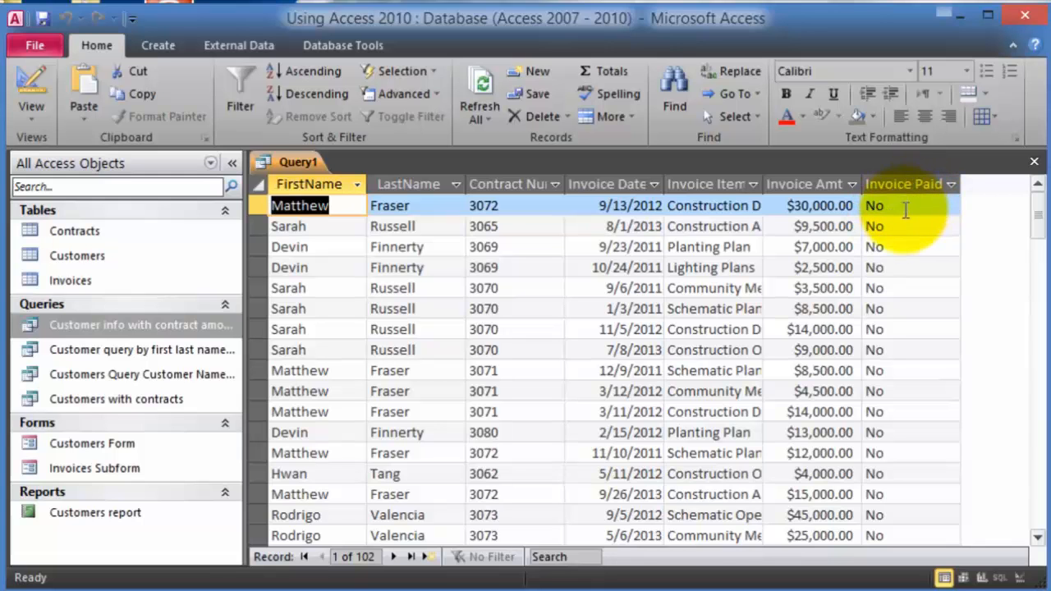
- Scroll through the 102 results to confirm every Invoice Paid value is No
{"action": "scroll", "coordinate": [903, 369], "scroll_direction": "down", "scroll_amount": 8}
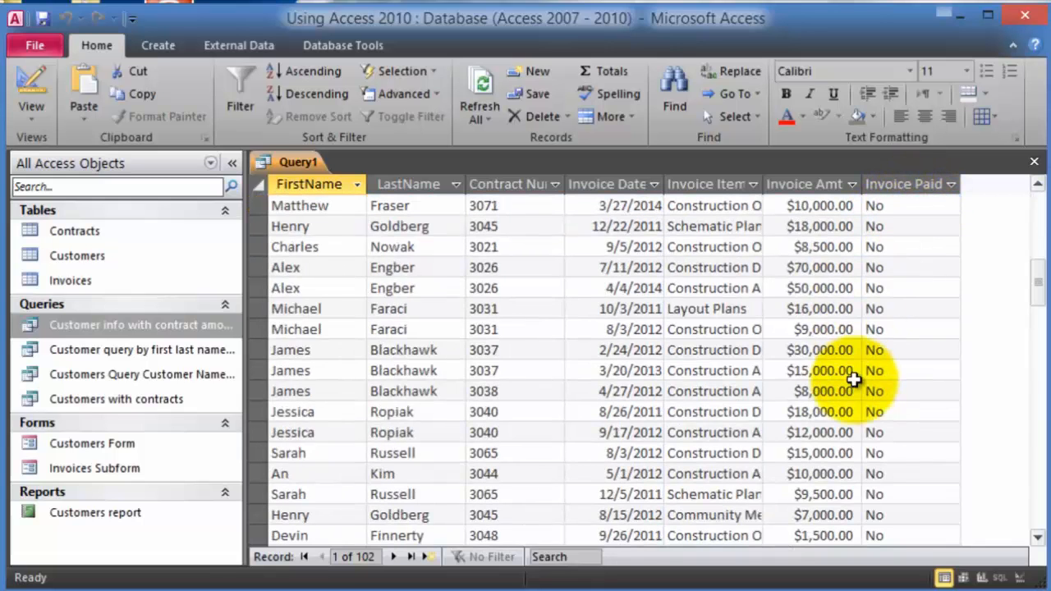
{"action": "scroll", "coordinate": [854, 378], "scroll_direction": "down", "scroll_amount": 20}
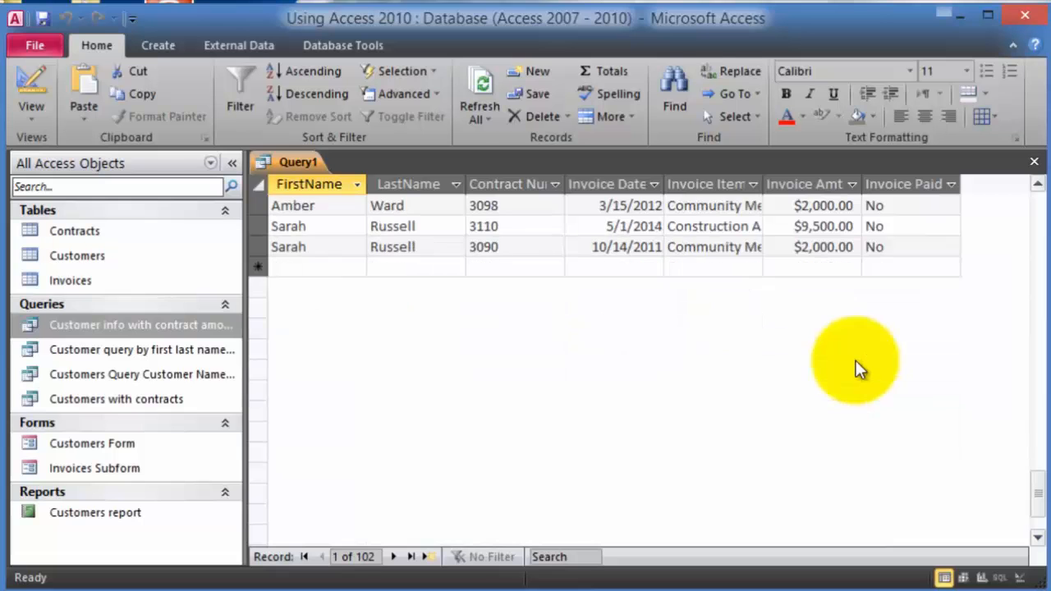
{"action": "scroll", "coordinate": [856, 362], "scroll_direction": "up", "scroll_amount": 10}
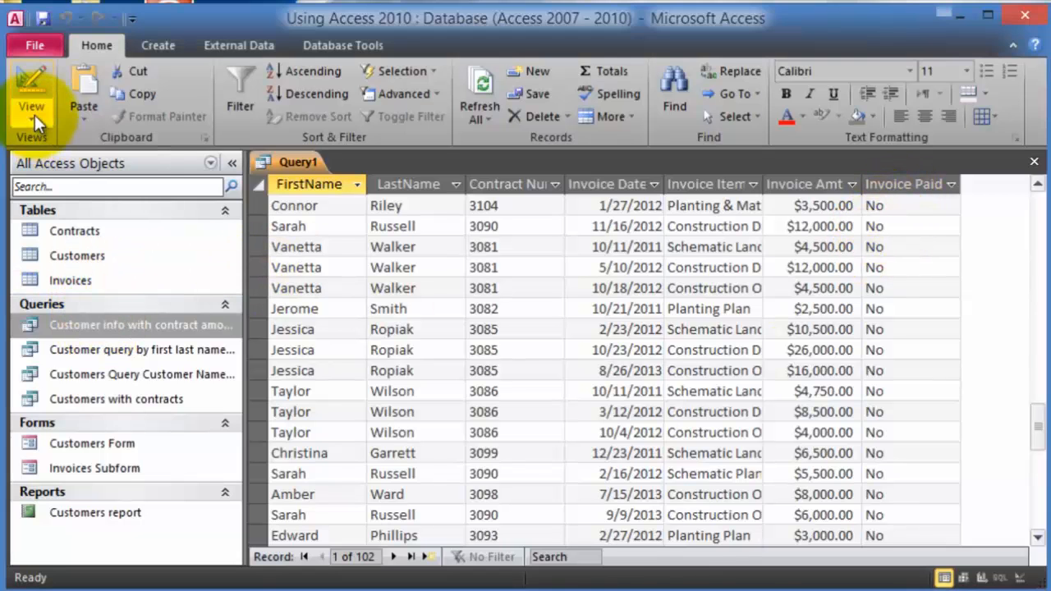
- Close Query1 and save it under the name 'Invoice paid no'
{"action": "left_click", "coordinate": [37, 117]}
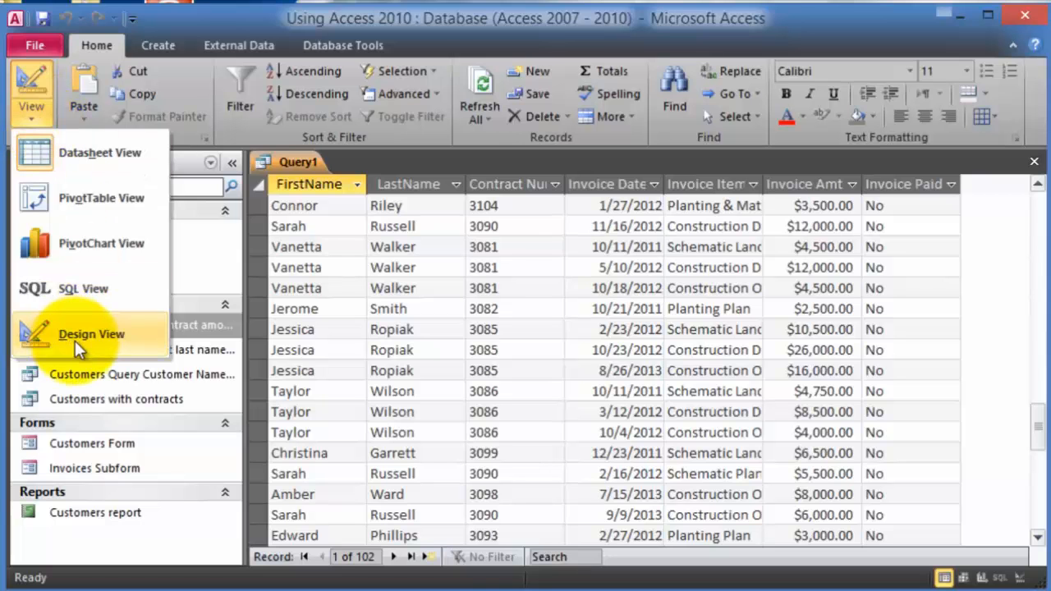
{"action": "left_click", "coordinate": [428, 160]}
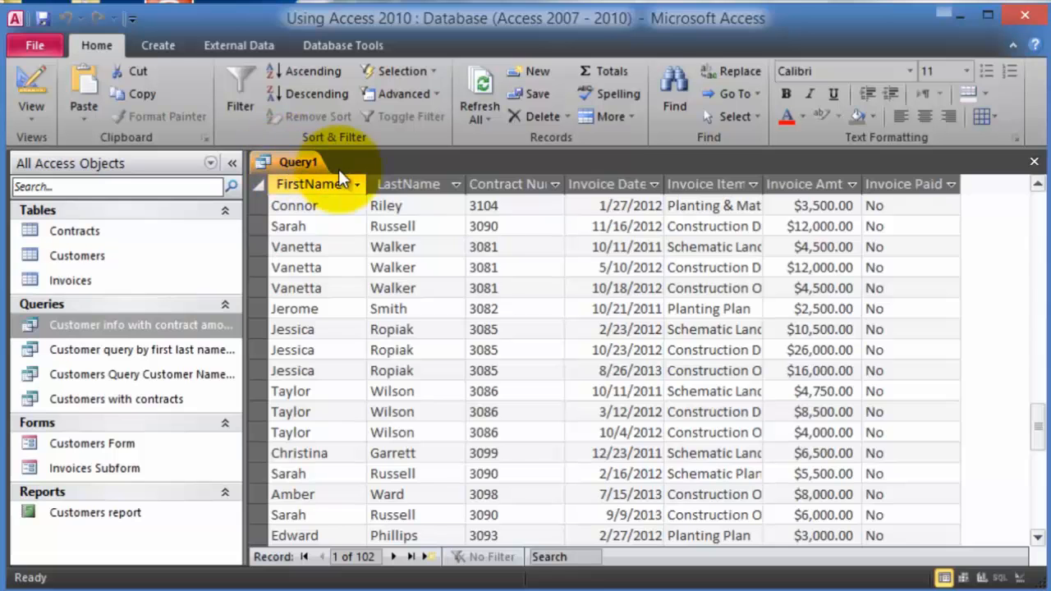
{"action": "left_click", "coordinate": [1034, 165]}
{"action": "left_click", "coordinate": [366, 319]}
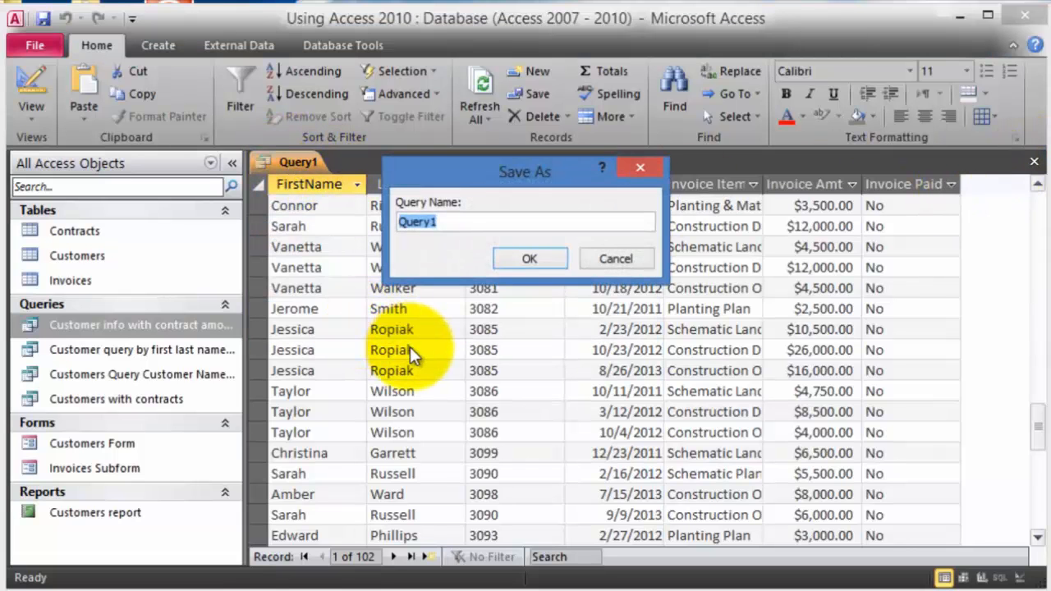
{"action": "type", "text": "I"}
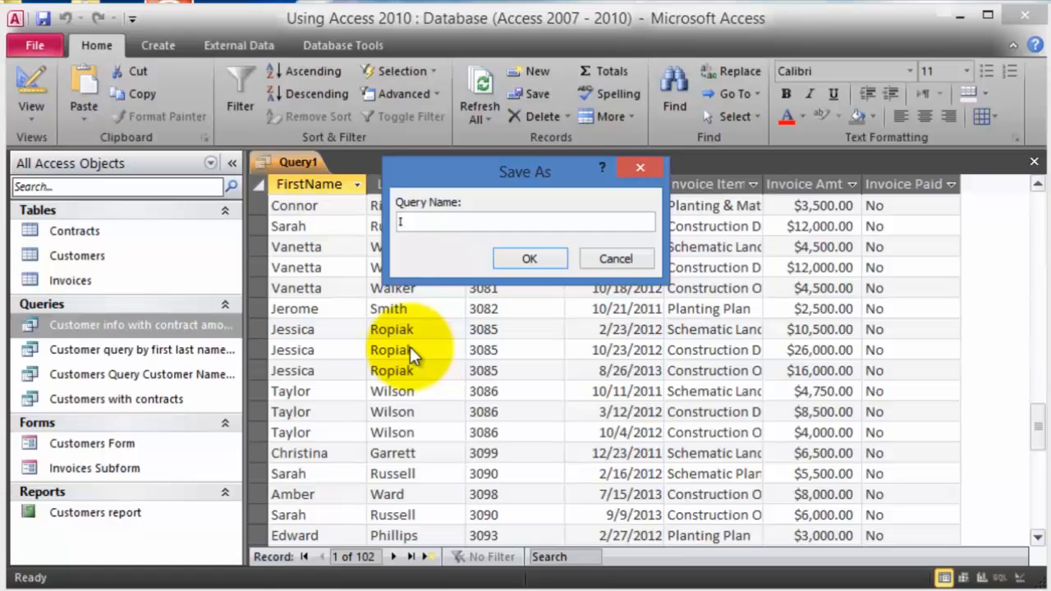
{"action": "type", "text": "nvoice paid no"}
{"action": "left_click", "coordinate": [526, 258]}
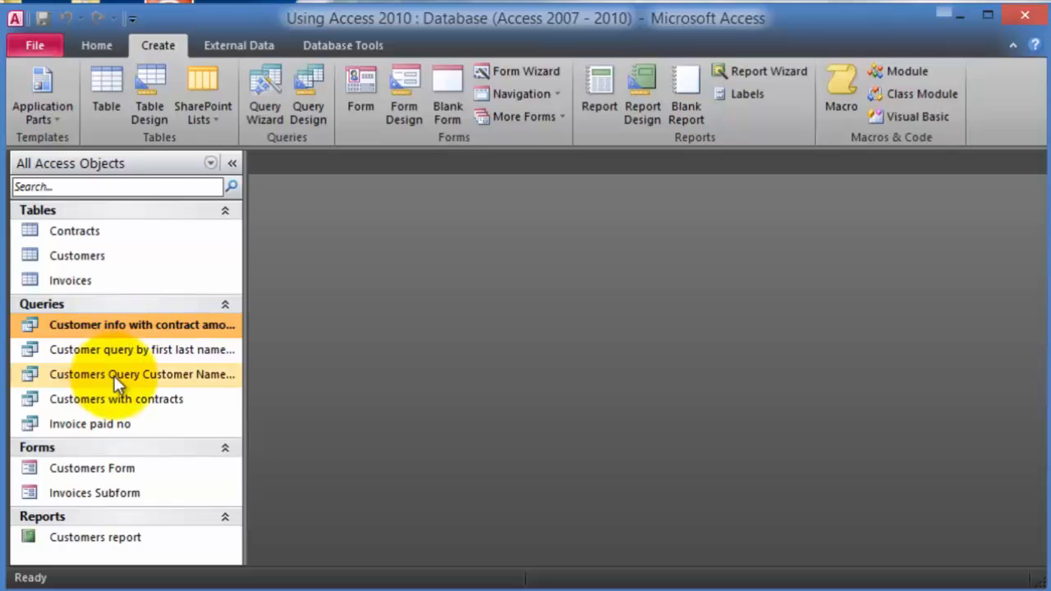
- Reopen Invoice paid no in Design View, hide the Invoice Paid column, and rerun it
{"action": "right_click", "coordinate": [105, 428]}
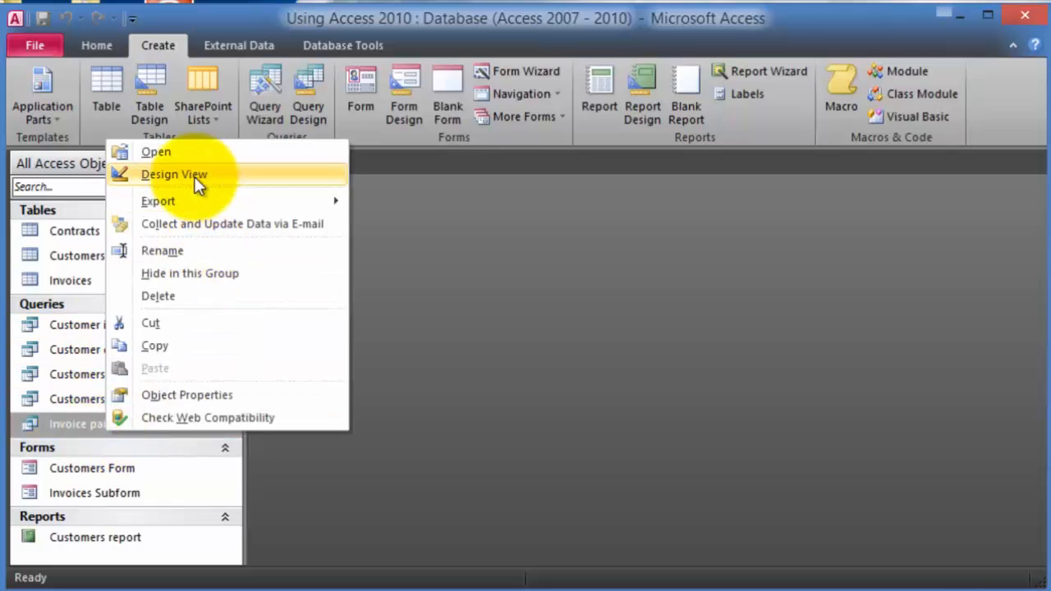
{"action": "left_click", "coordinate": [196, 175]}
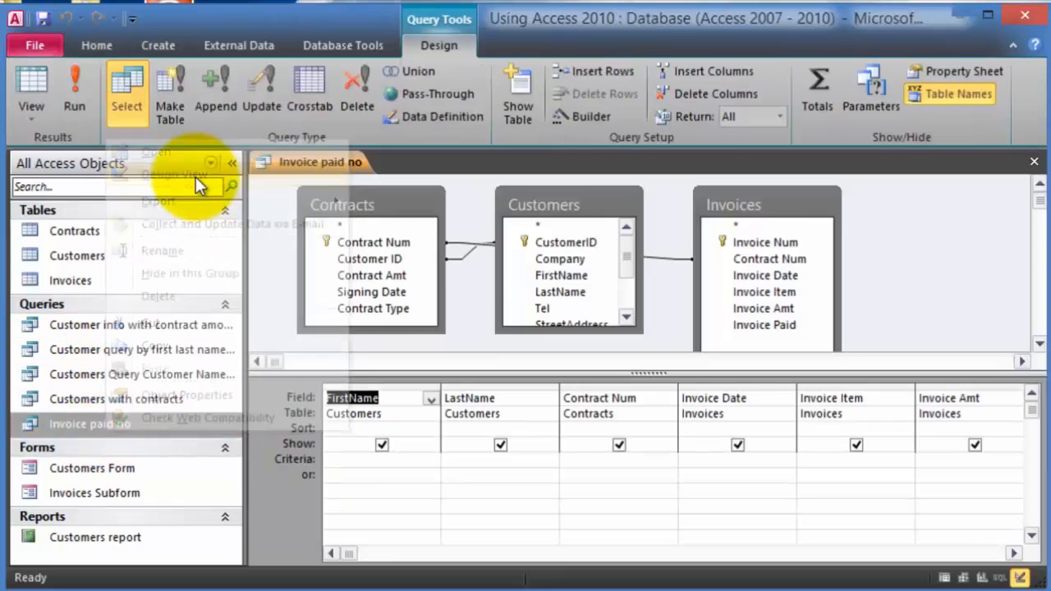
{"action": "left_click", "coordinate": [969, 553]}
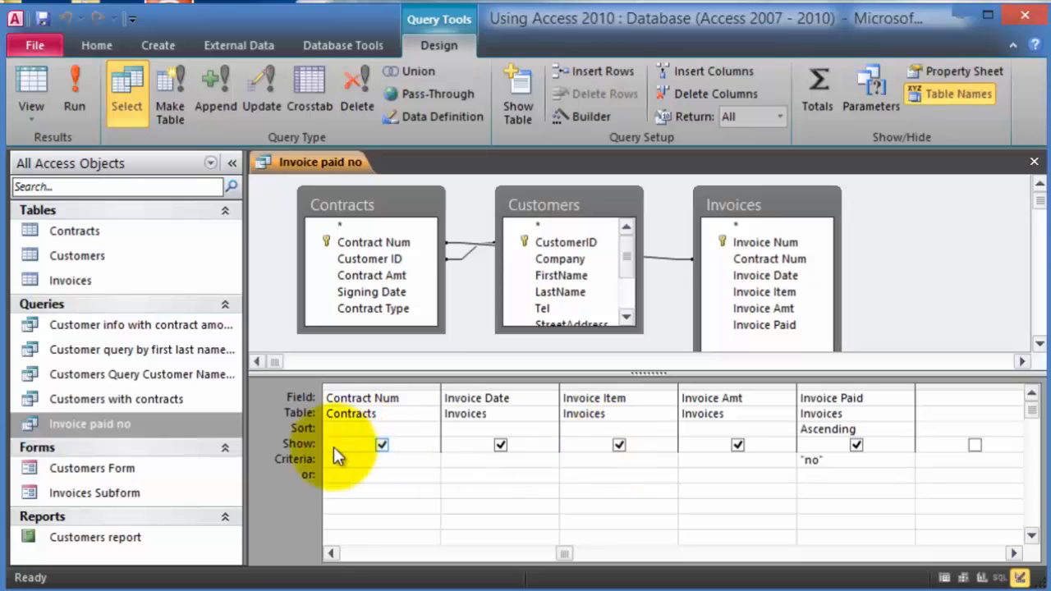
{"action": "left_click", "coordinate": [857, 445]}
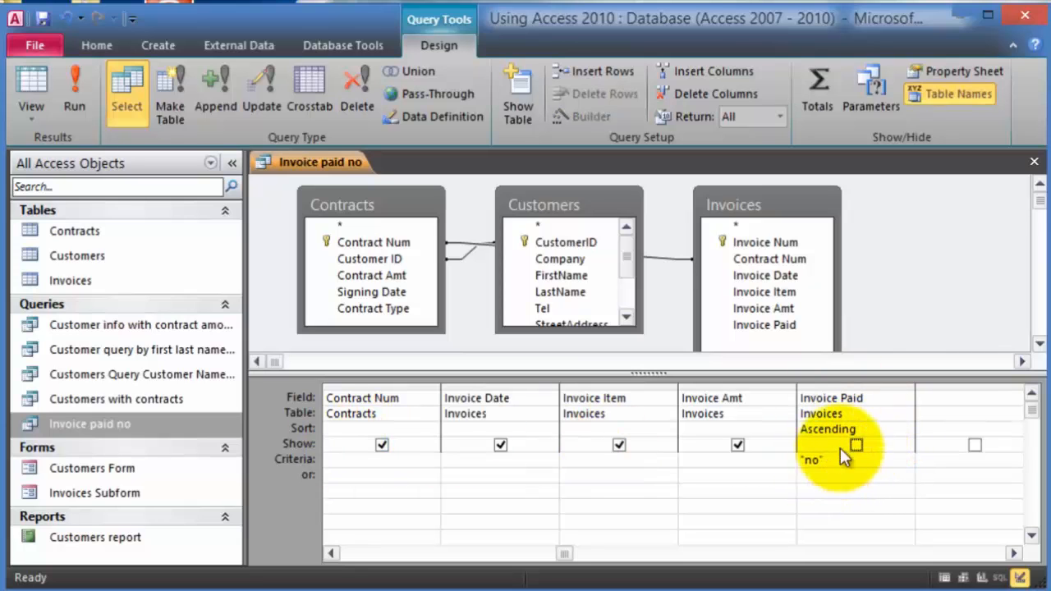
{"action": "left_click", "coordinate": [70, 92]}
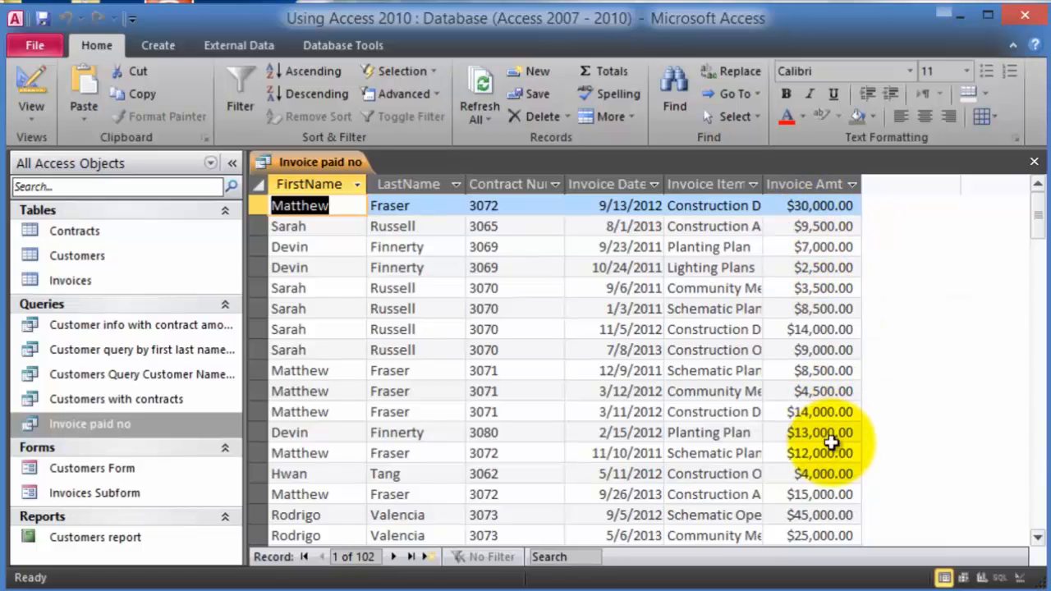
{"action": "scroll", "coordinate": [831, 441], "scroll_direction": "down", "scroll_amount": 7}
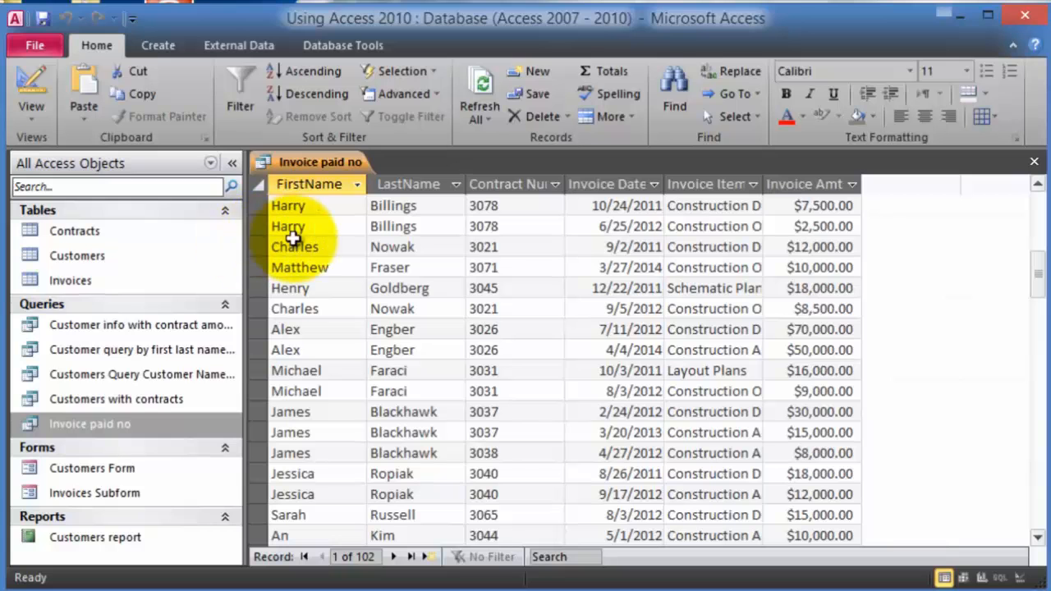
- Use the Expression Builder to add a new calculated field [Invoice Amt]*0.05
{"action": "right_click", "coordinate": [125, 421]}
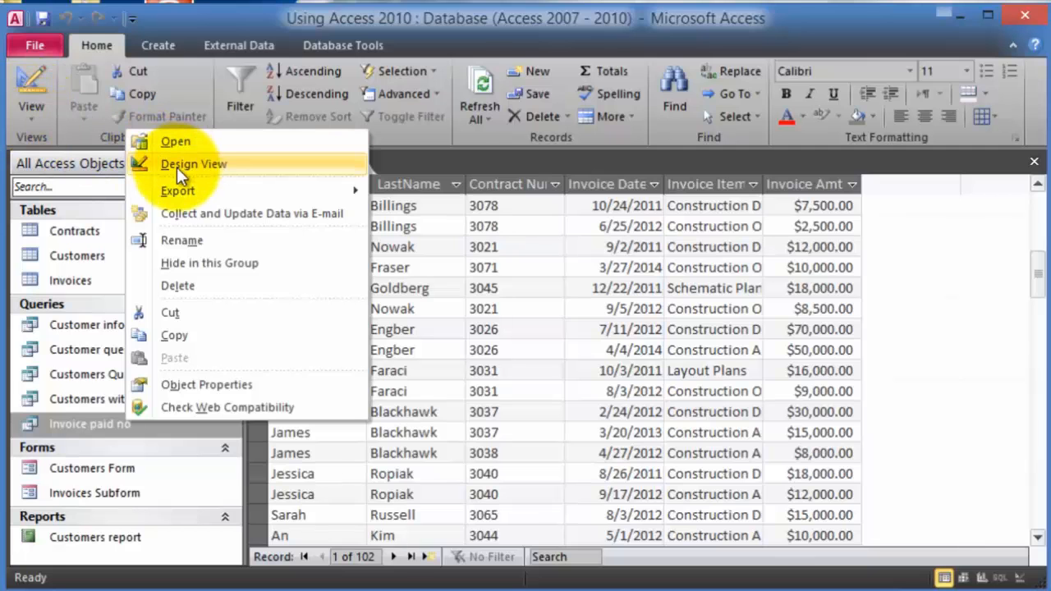
{"action": "left_click", "coordinate": [192, 165]}
{"action": "left_click", "coordinate": [954, 399]}
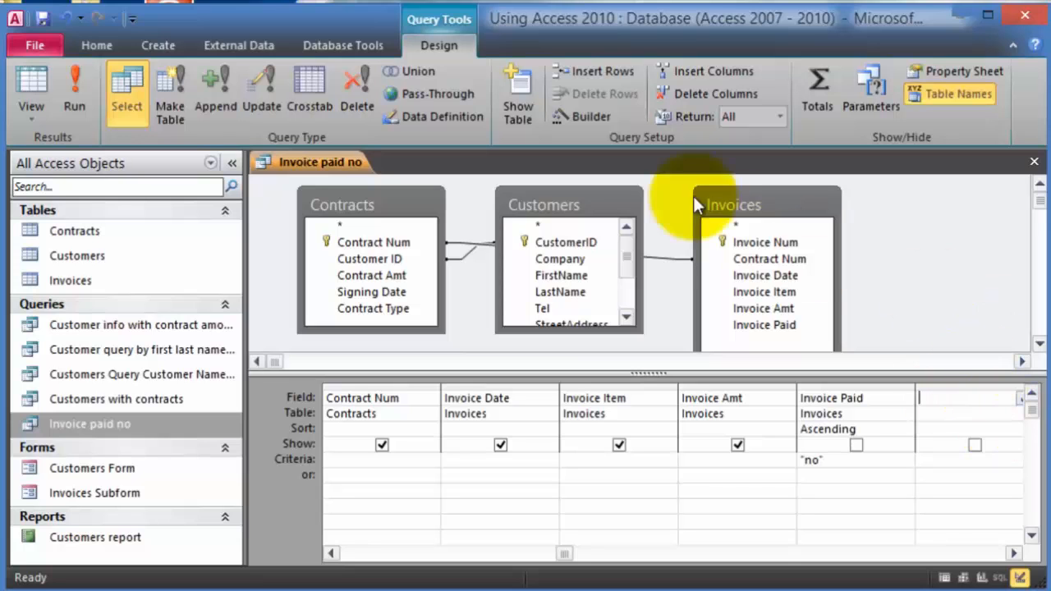
{"action": "left_click", "coordinate": [575, 120]}
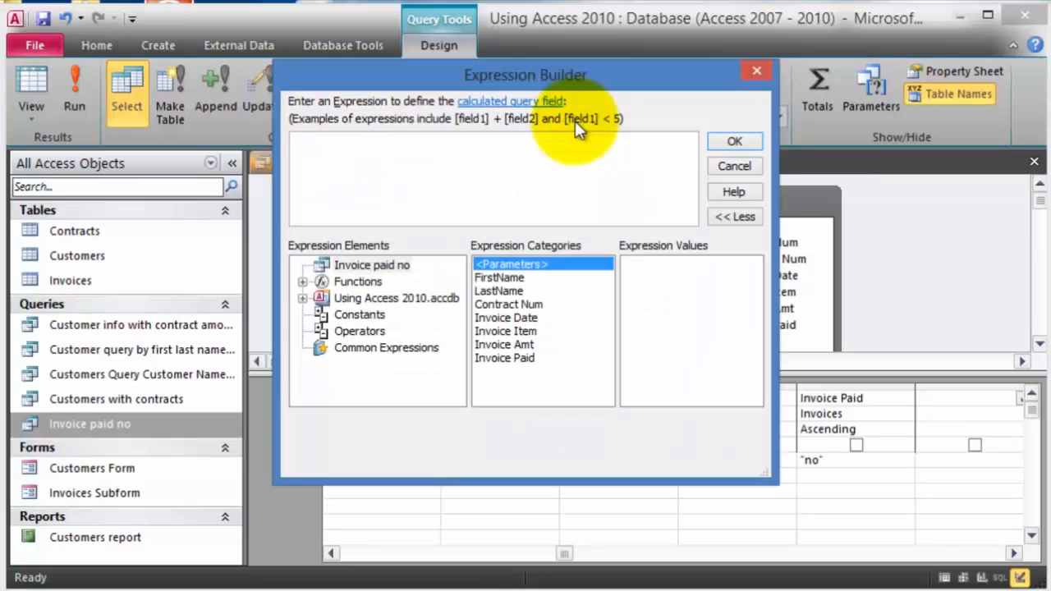
{"action": "left_click", "coordinate": [510, 345]}
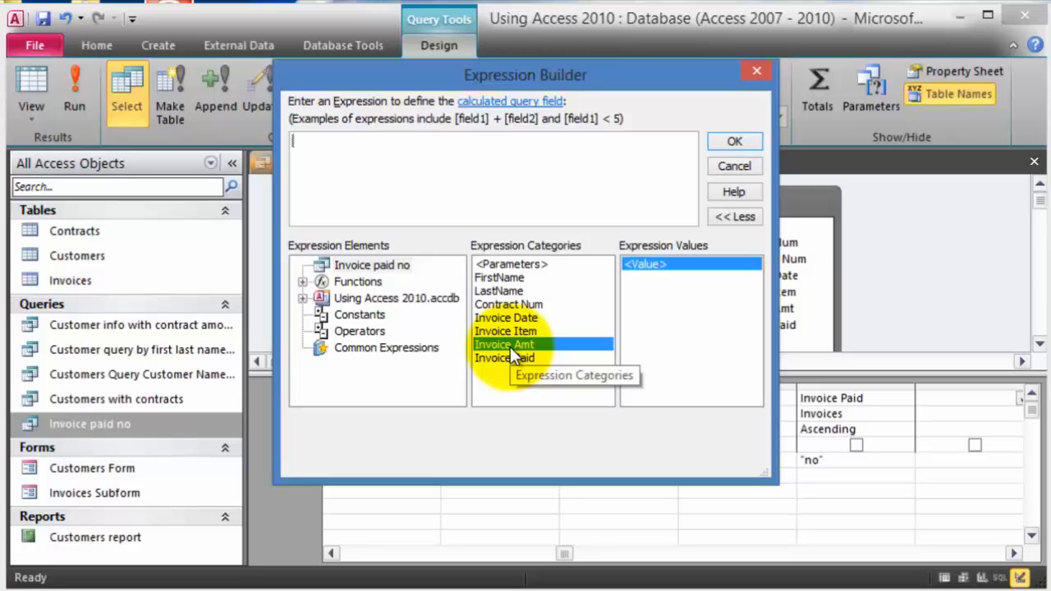
{"action": "double_click", "coordinate": [510, 345]}
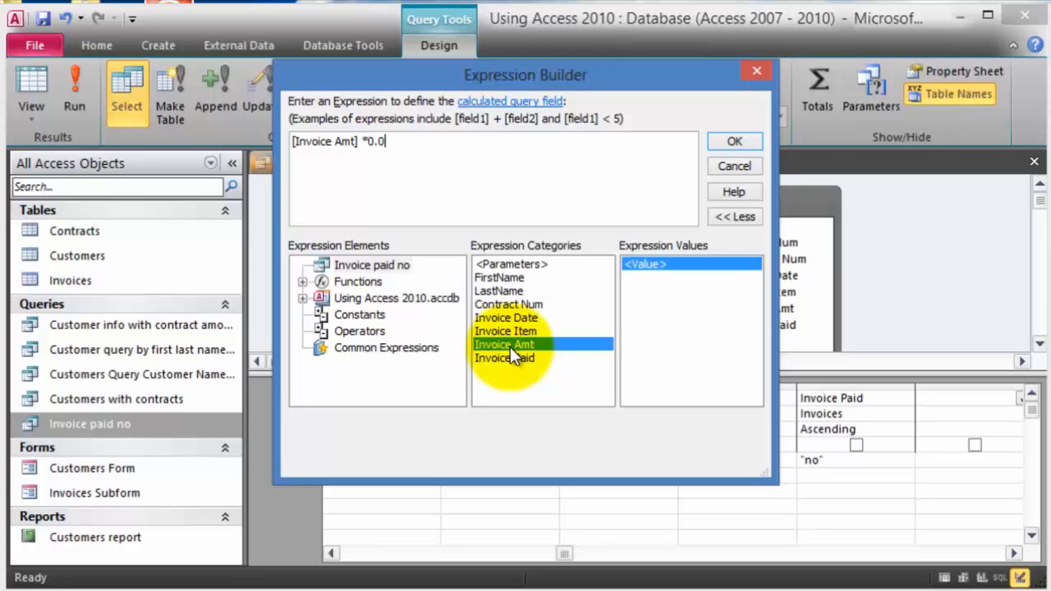
{"action": "left_click", "coordinate": [733, 142]}
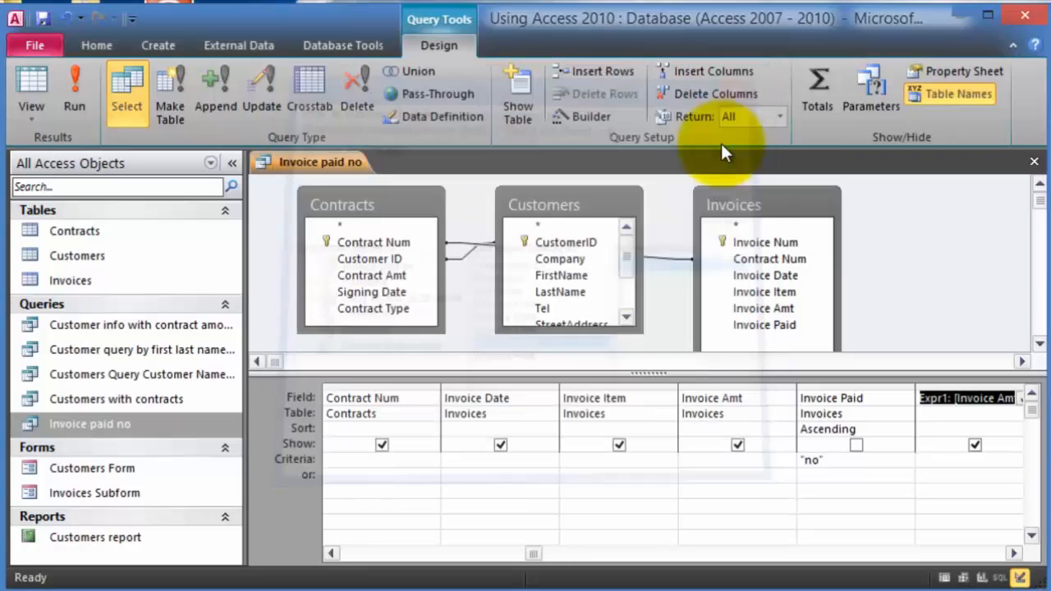
- Rename the calculated column from Expr1 to Late Fee
{"action": "left_click", "coordinate": [951, 399]}
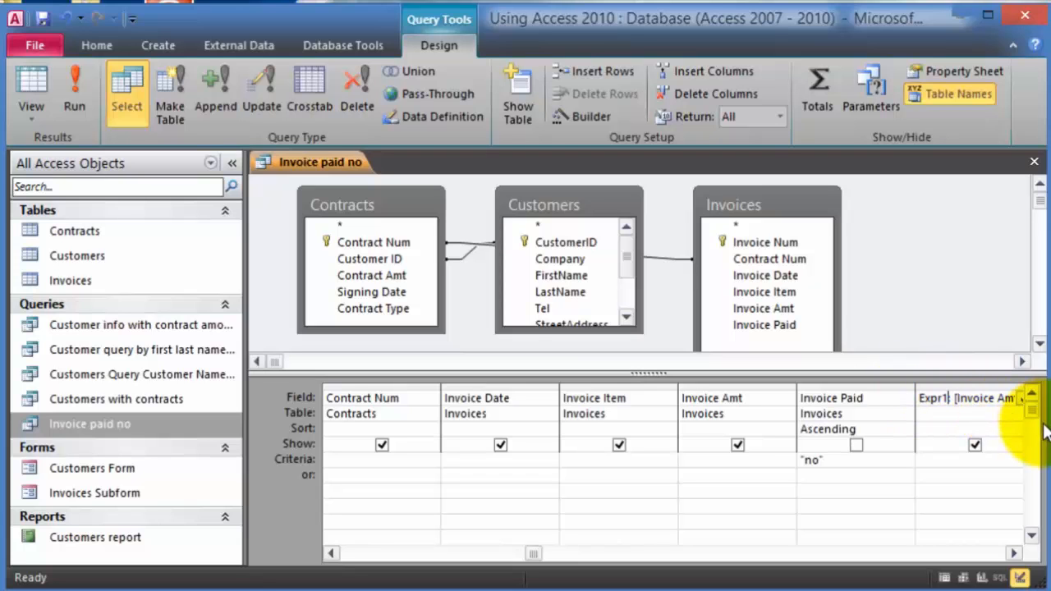
{"action": "double_click", "coordinate": [945, 398]}
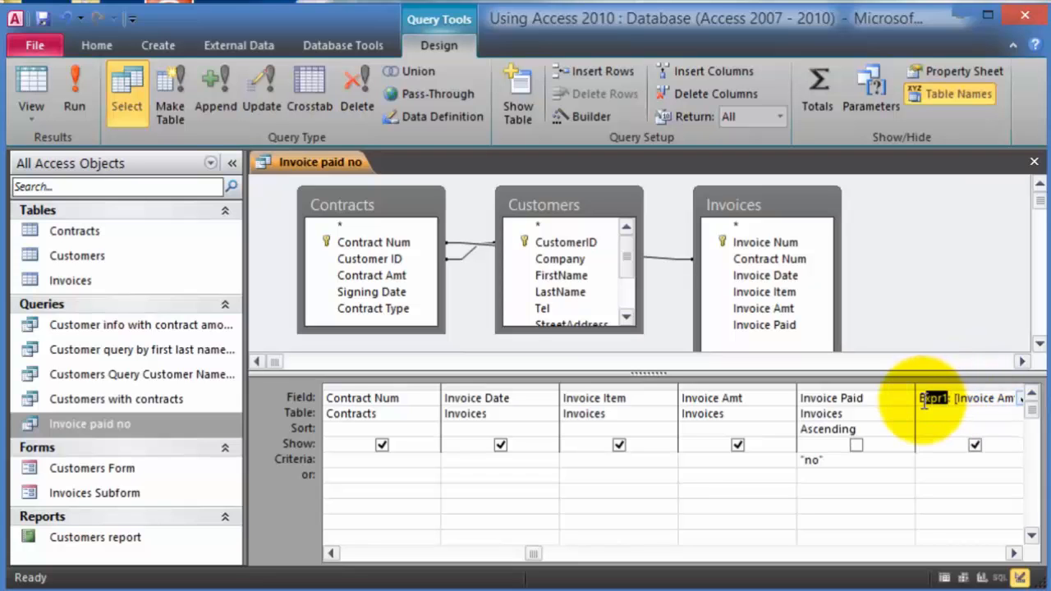
{"action": "type", "text": "Late Fee"}
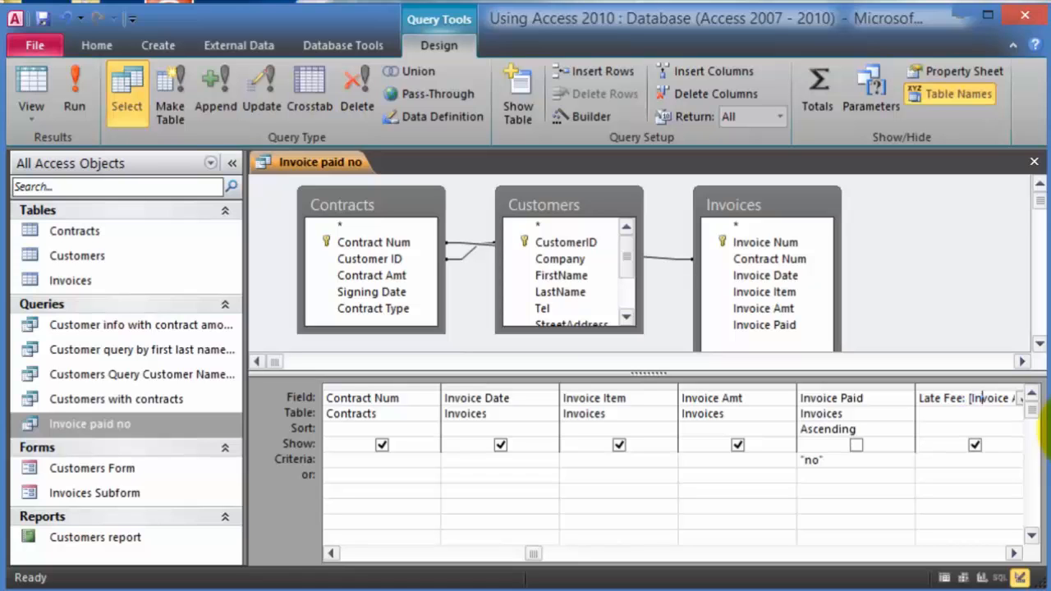
{"action": "key", "text": "Right"}
{"action": "key", "text": "Right"}
{"action": "key", "text": "Right"}
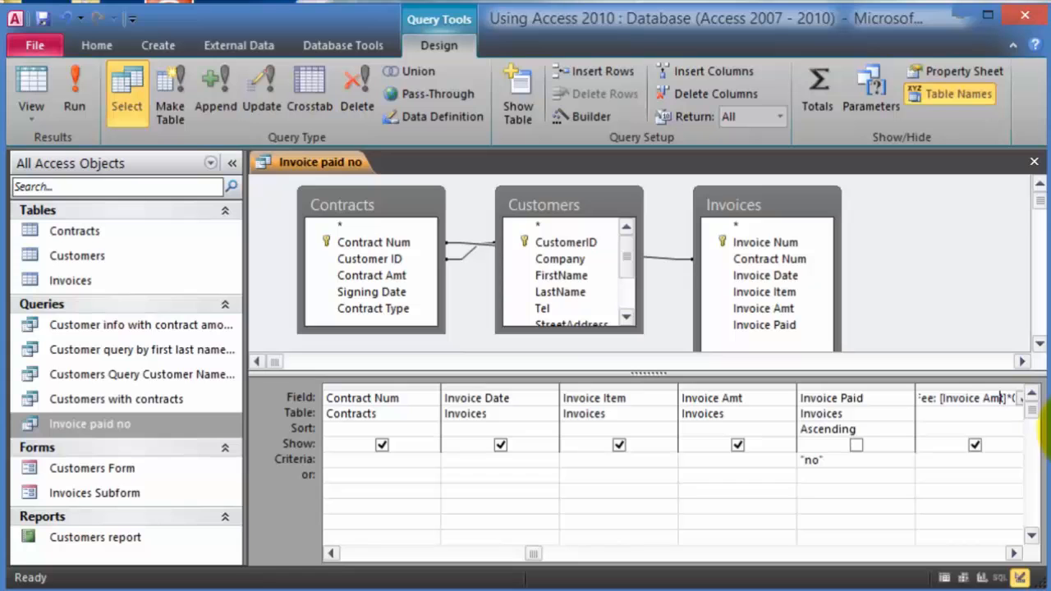
{"action": "key", "text": "Right"}
{"action": "key", "text": "Right"}
{"action": "key", "text": "Right"}
{"action": "key", "text": "Right"}
{"action": "key", "text": "Right"}
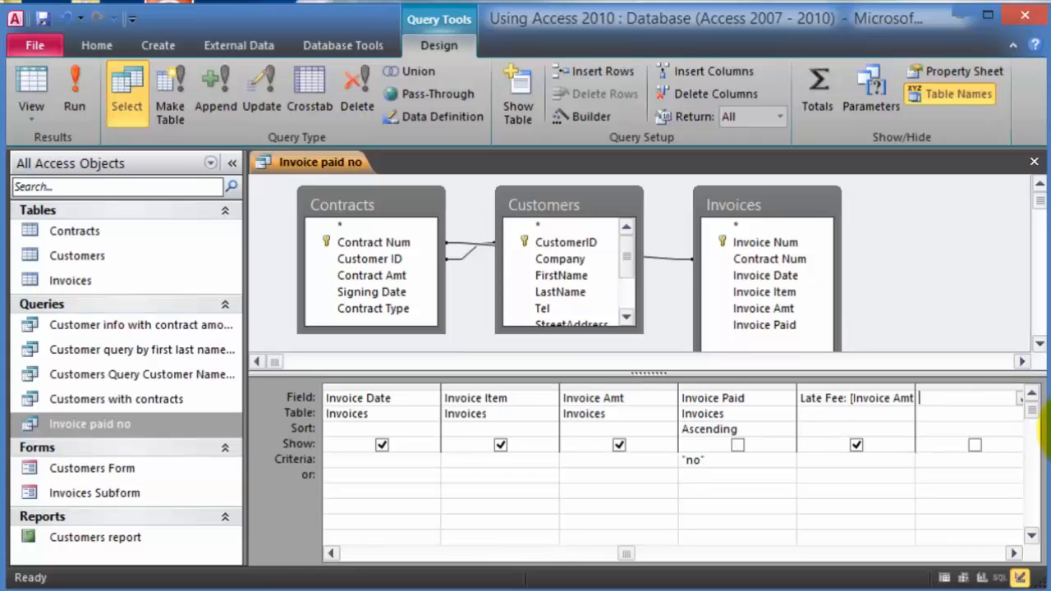
- Run the query and compare a $30,000.00 Invoice Amt with its 1500 Late Fee
{"action": "left_click", "coordinate": [88, 101]}
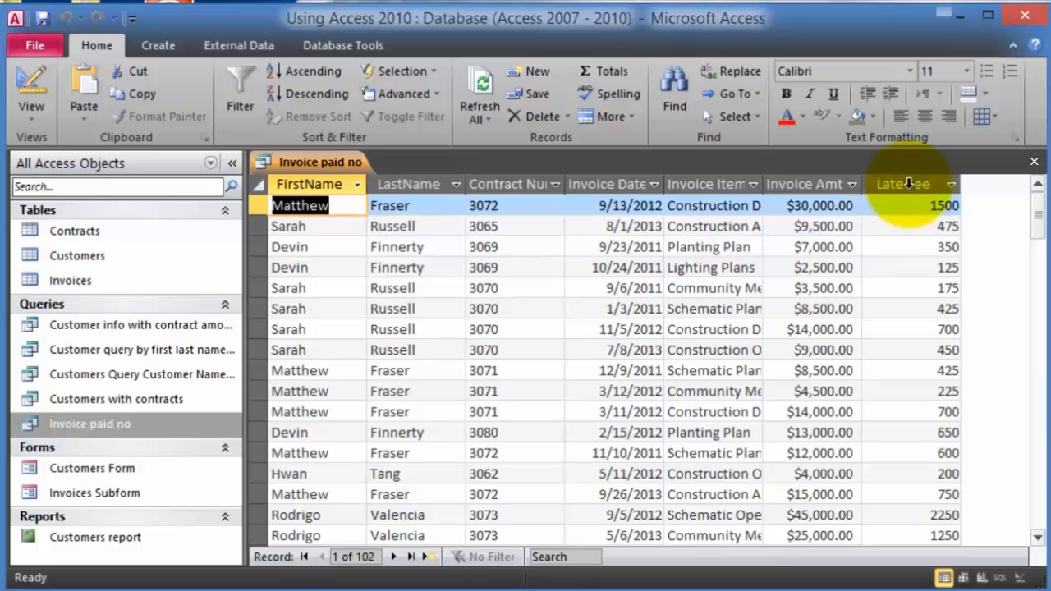
{"action": "left_click", "coordinate": [821, 206]}
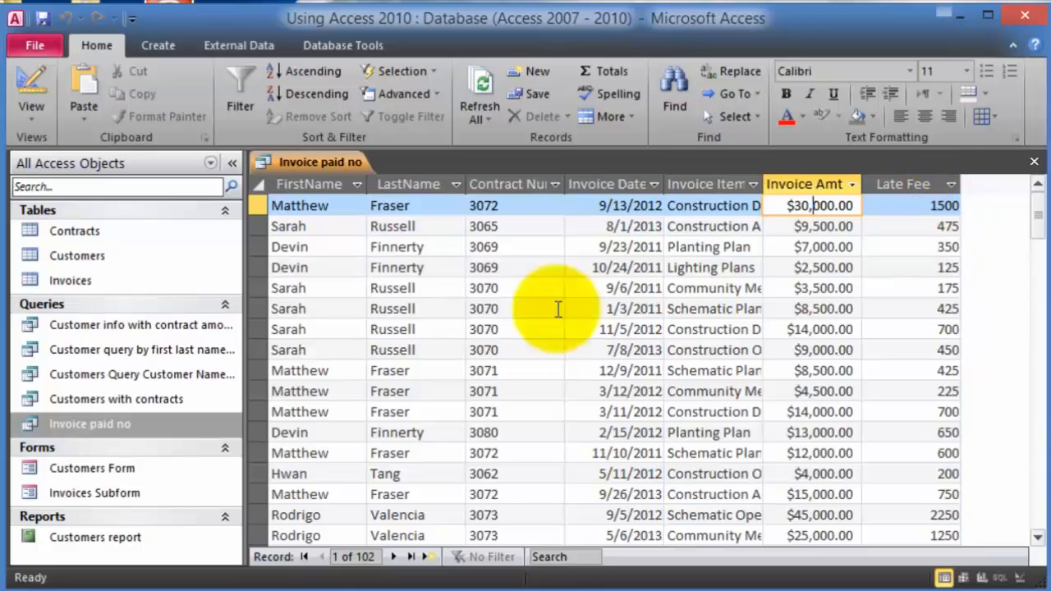
- Reopen Invoice paid no in Design View and show the Property Sheet for Late Fee
{"action": "right_click", "coordinate": [101, 422]}
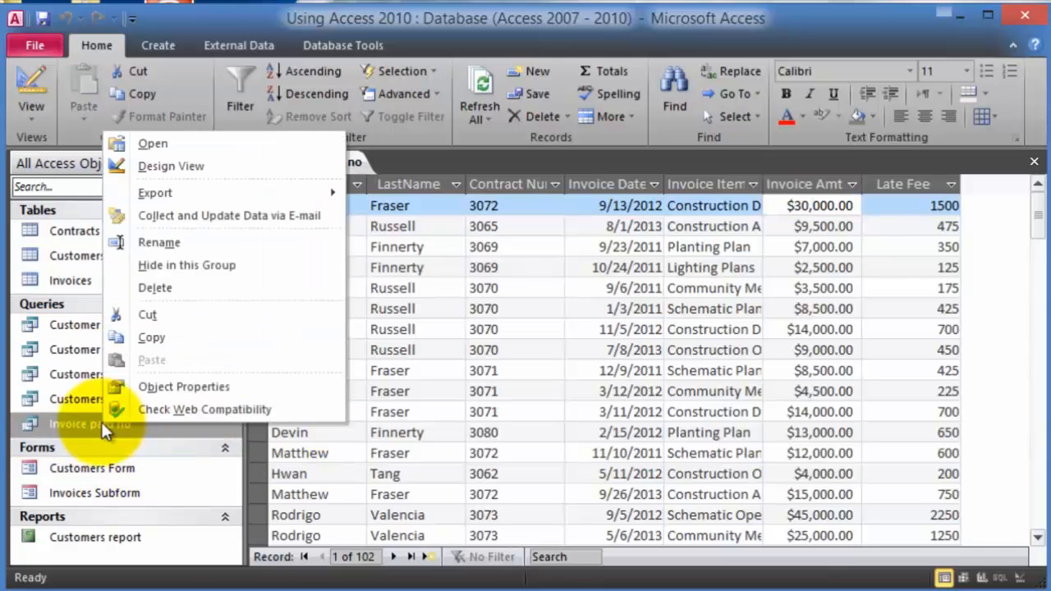
{"action": "left_click", "coordinate": [175, 167]}
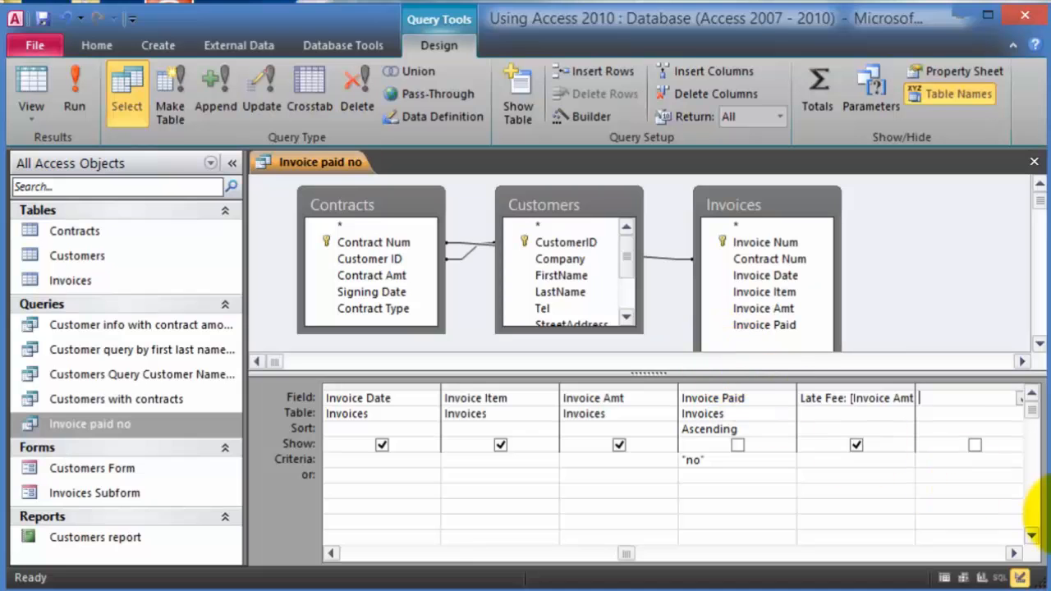
{"action": "left_click", "coordinate": [920, 399]}
{"action": "left_click", "coordinate": [880, 403]}
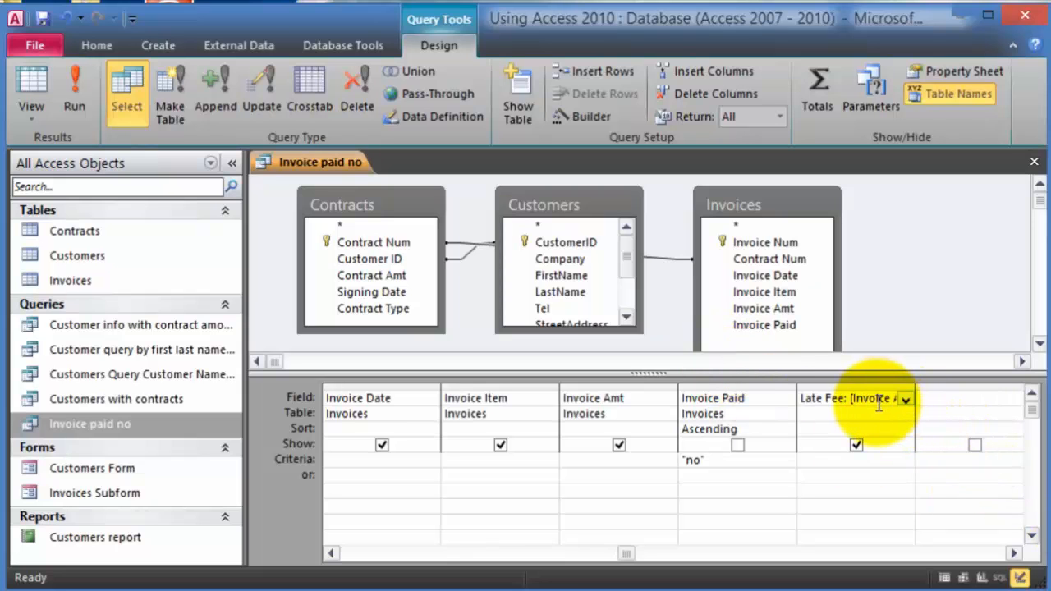
{"action": "left_click", "coordinate": [985, 69]}
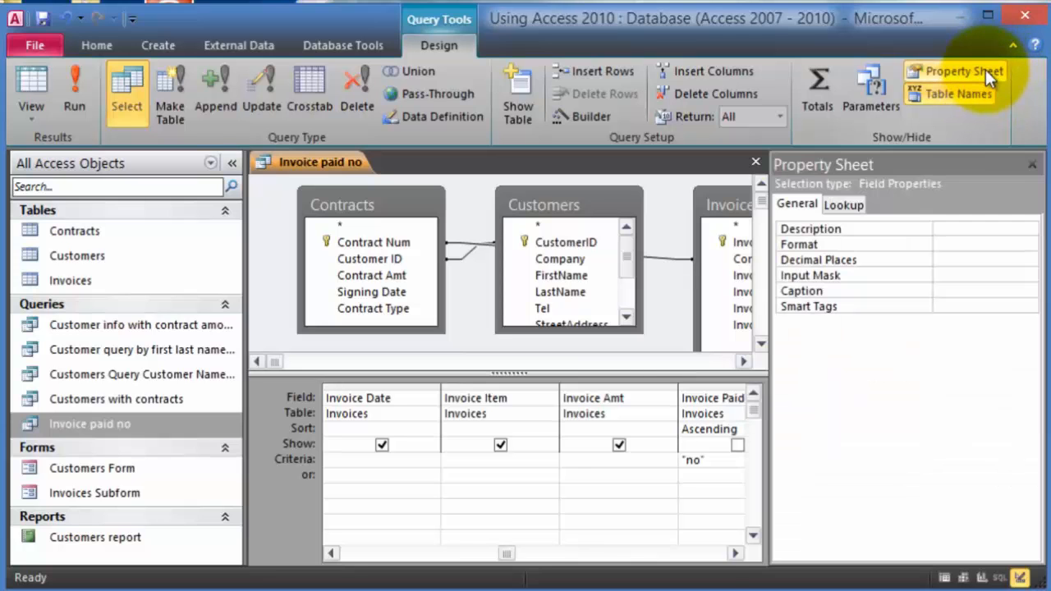
{"action": "left_click", "coordinate": [735, 554]}
{"action": "left_click", "coordinate": [735, 554]}
{"action": "left_click", "coordinate": [735, 553]}
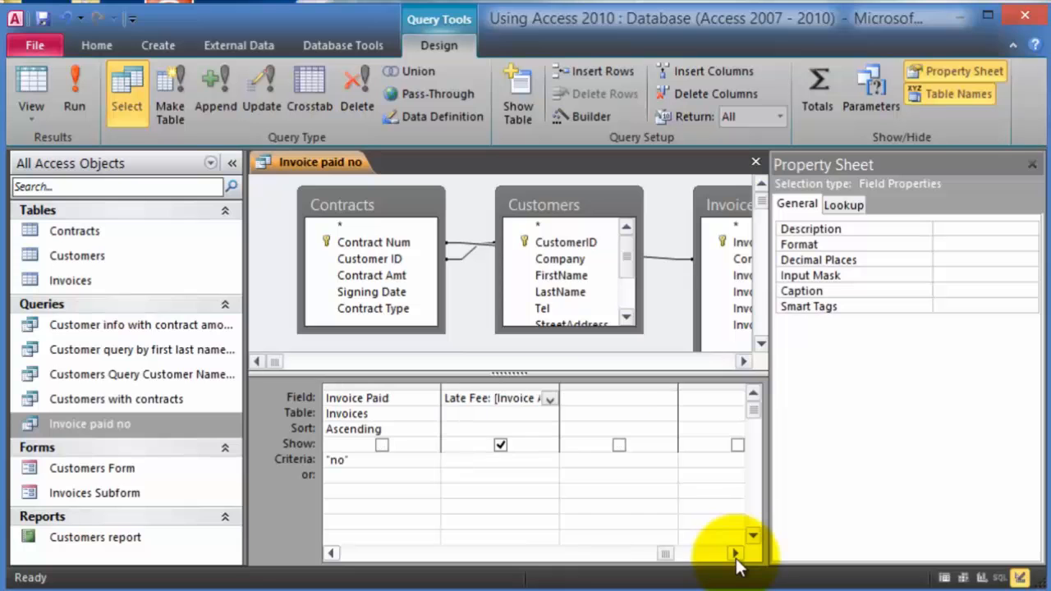
- Check the Invoice Paid and Invoice Amt columns, then reselect the Late Fee field
{"action": "left_click", "coordinate": [471, 400]}
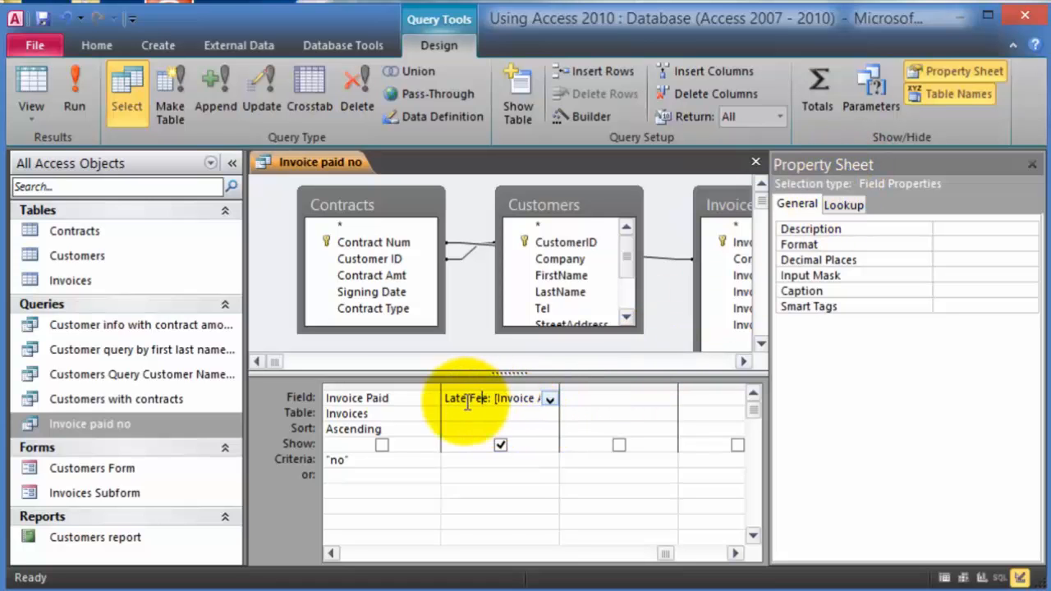
{"action": "left_click", "coordinate": [375, 400]}
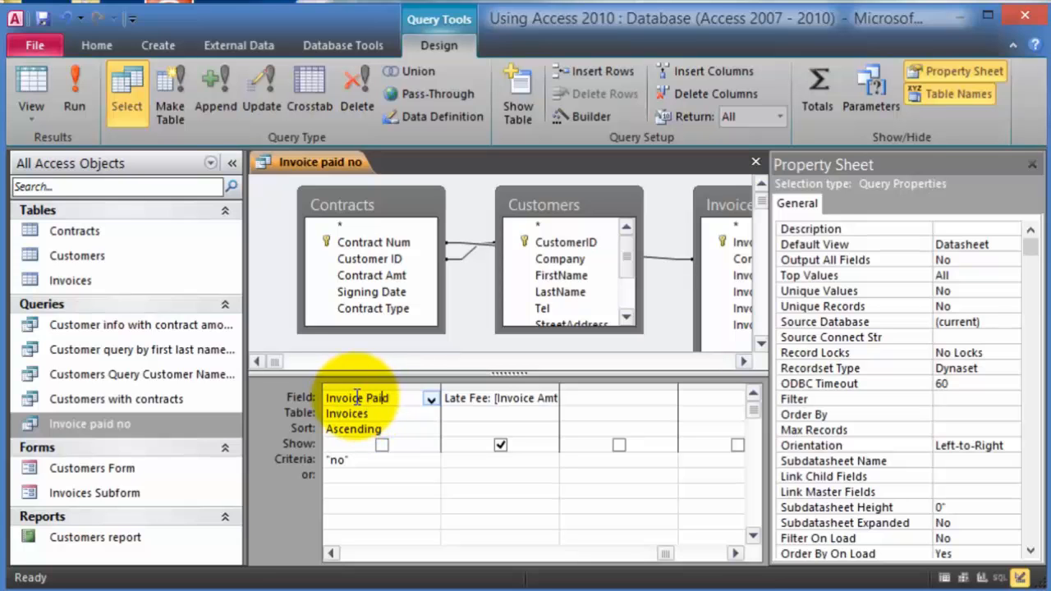
{"action": "left_click", "coordinate": [333, 553]}
{"action": "left_click", "coordinate": [362, 397]}
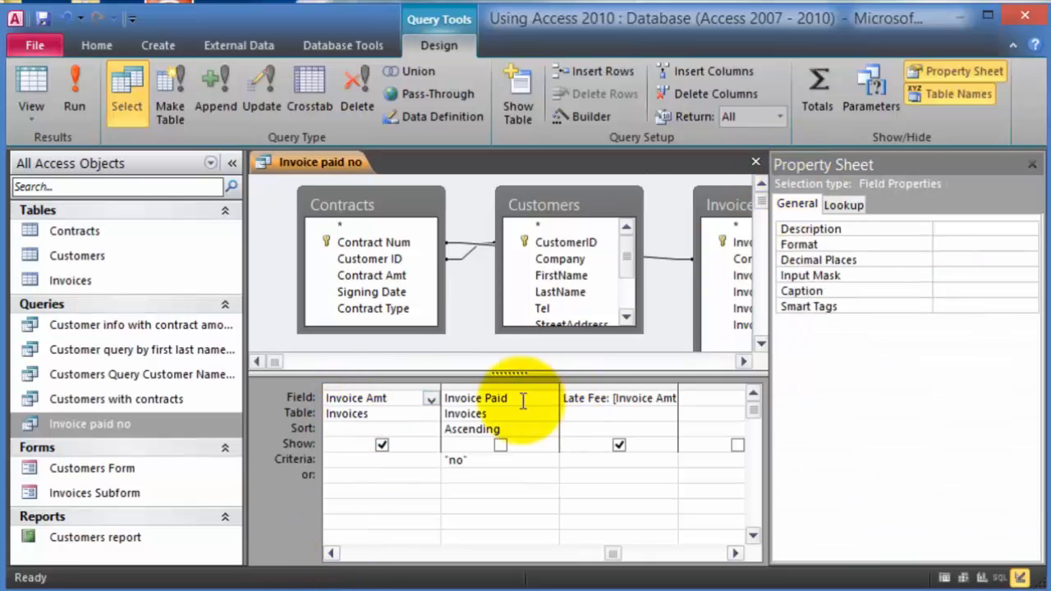
{"action": "left_click", "coordinate": [385, 417]}
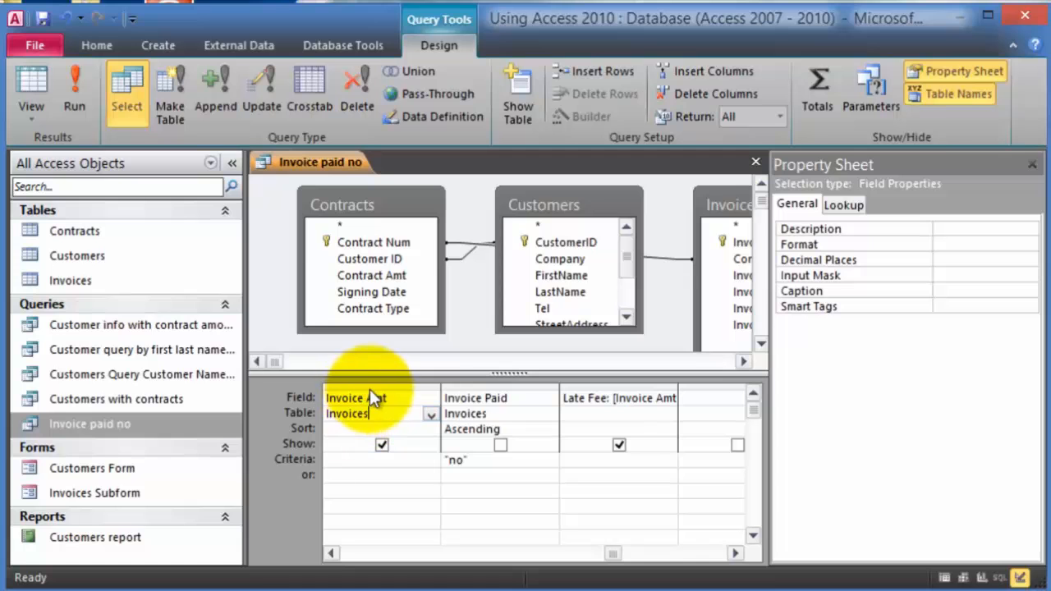
{"action": "left_click", "coordinate": [370, 397]}
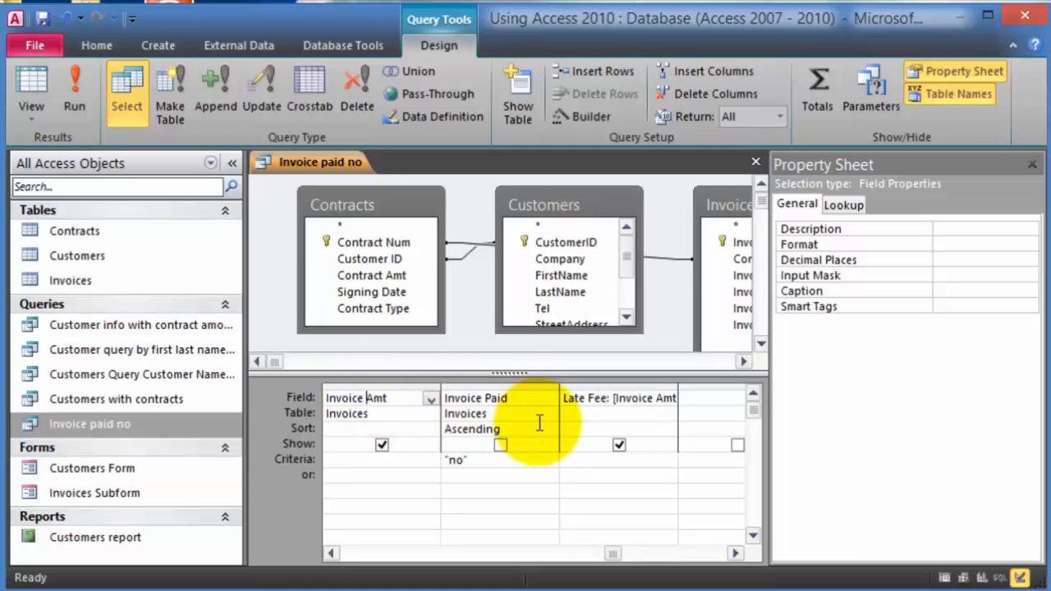
{"action": "left_click", "coordinate": [593, 399]}
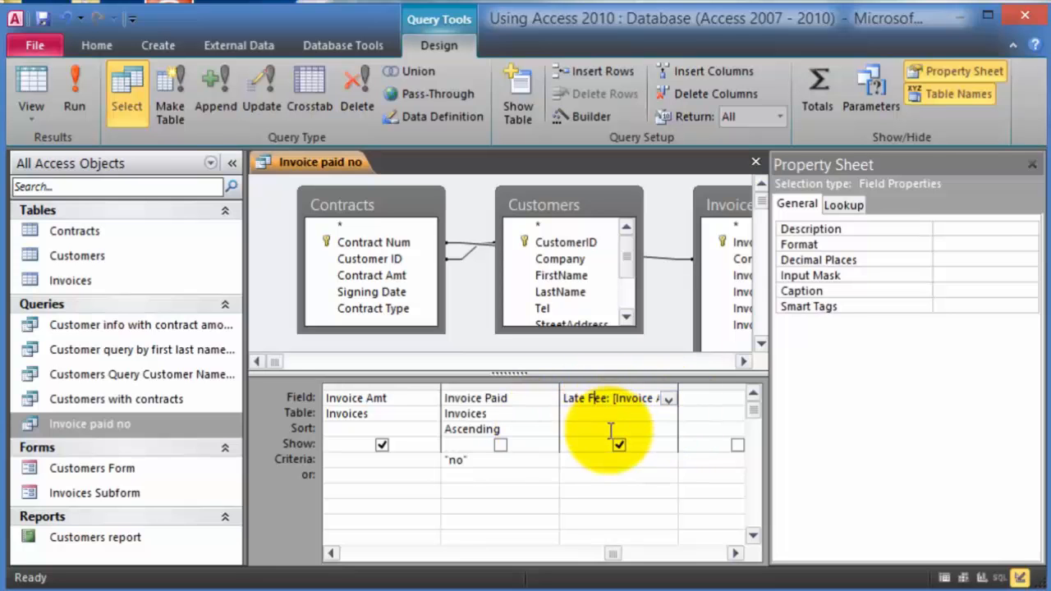
- Set Late Fee's Format to Currency with 2 decimal places
{"action": "left_click", "coordinate": [948, 247]}
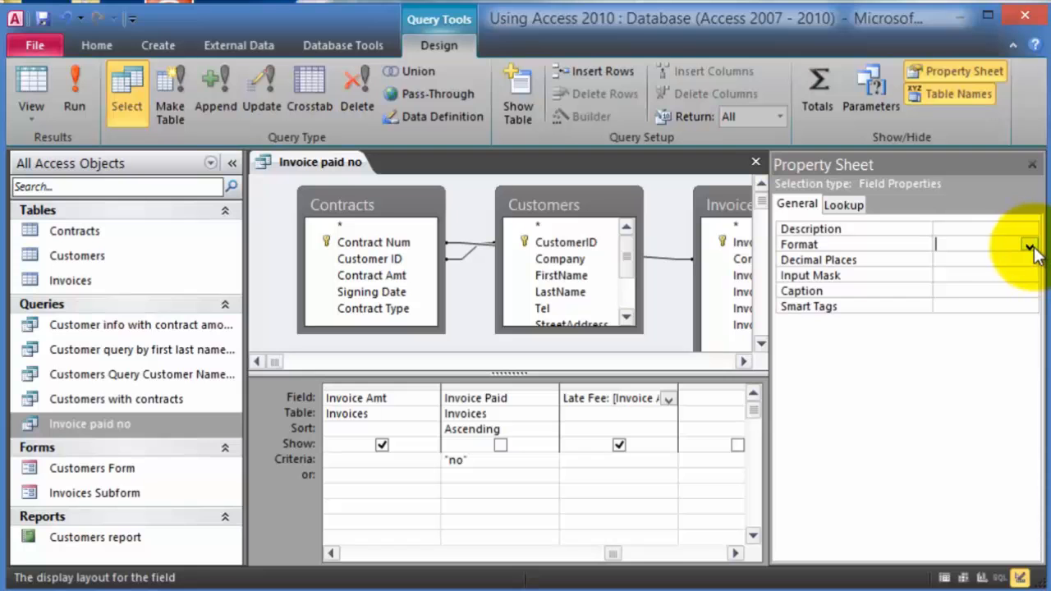
{"action": "left_click", "coordinate": [1030, 247]}
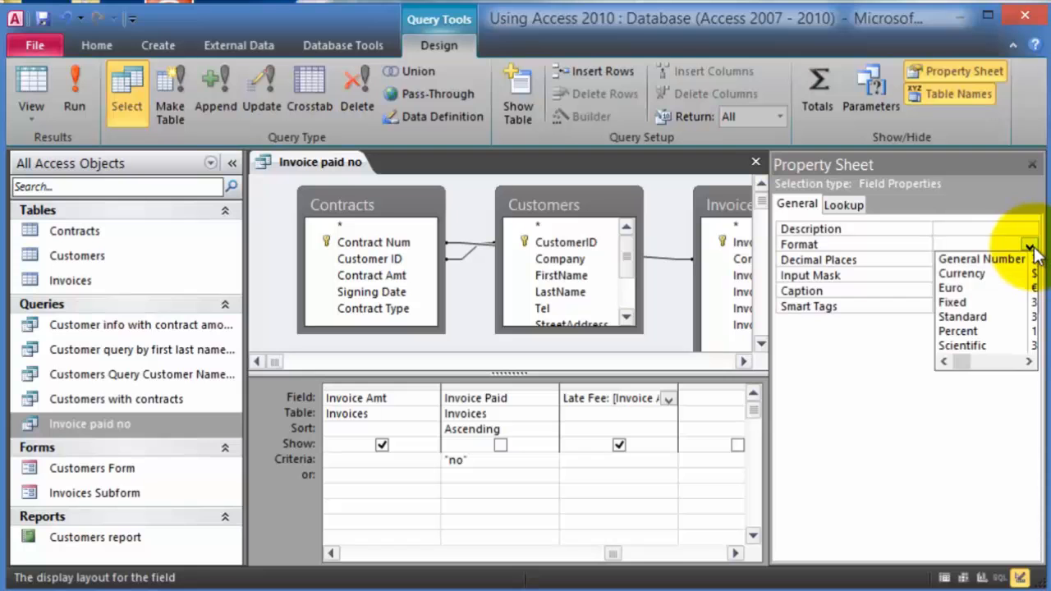
{"action": "left_click", "coordinate": [982, 277]}
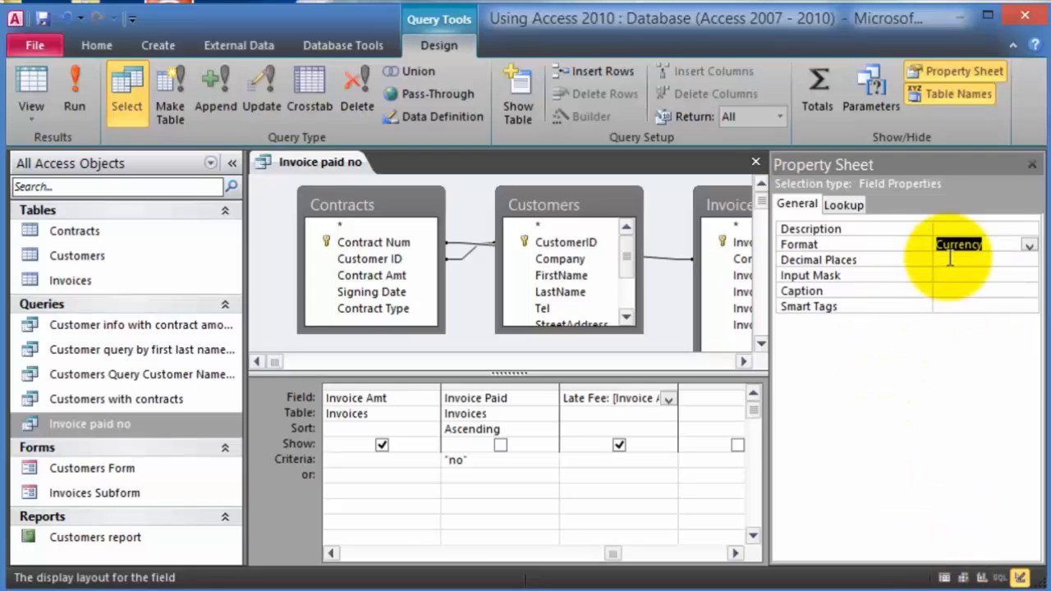
{"action": "left_click", "coordinate": [957, 260]}
{"action": "left_click", "coordinate": [1028, 263]}
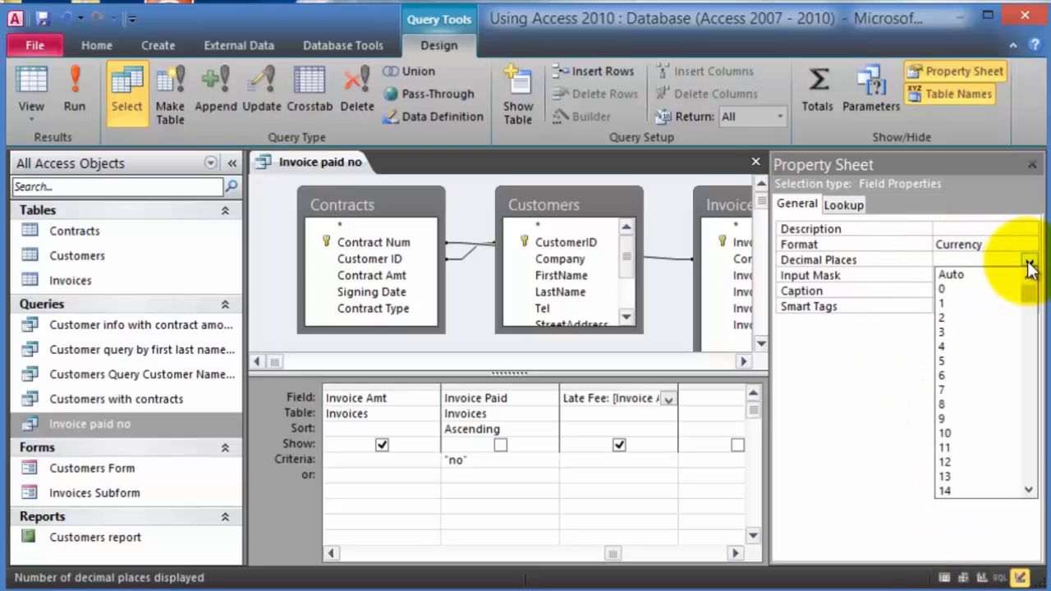
{"action": "left_click", "coordinate": [958, 321]}
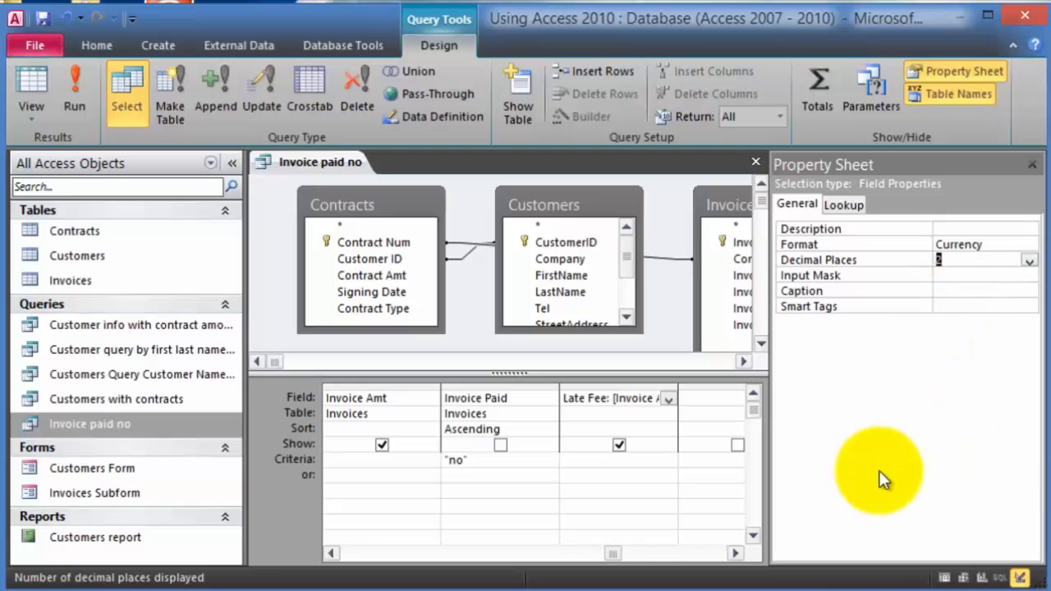
- Run the query to see Late Fee as currency, then reopen it and scroll to the last records
{"action": "left_click", "coordinate": [1032, 165]}
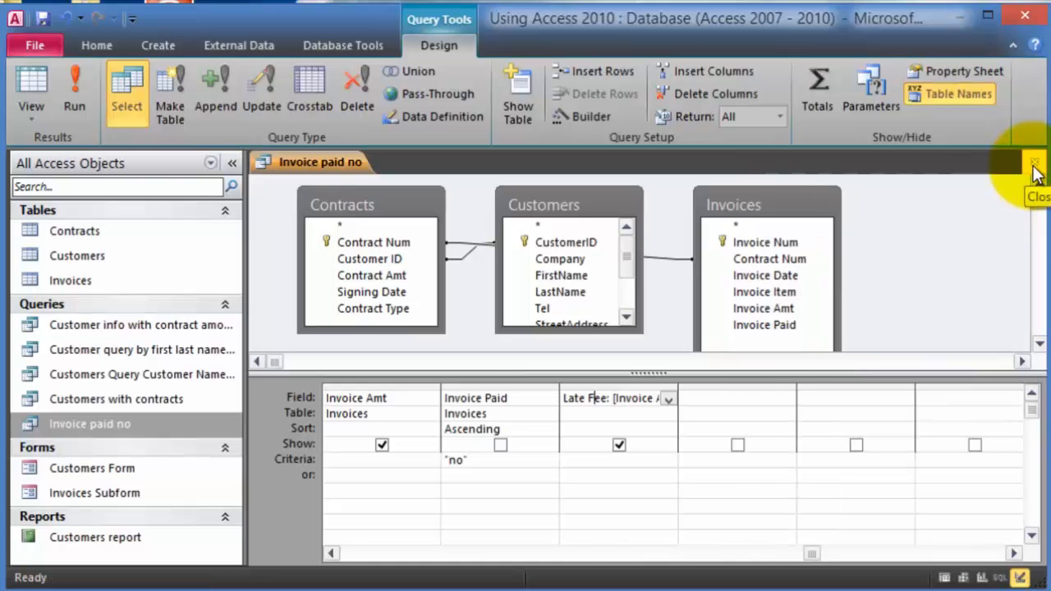
{"action": "left_click", "coordinate": [87, 96]}
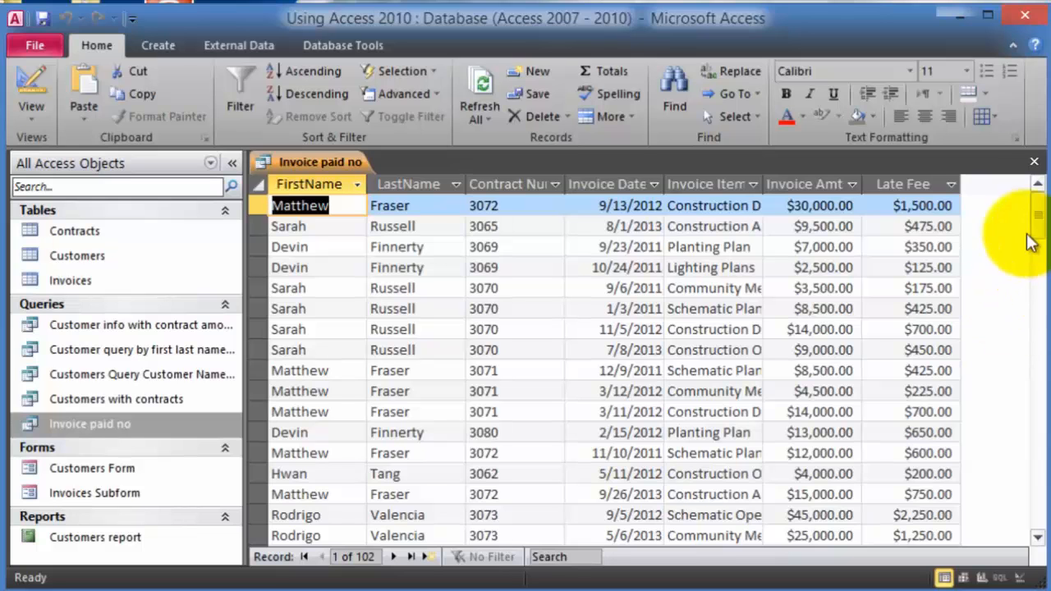
{"action": "left_click", "coordinate": [1035, 161]}
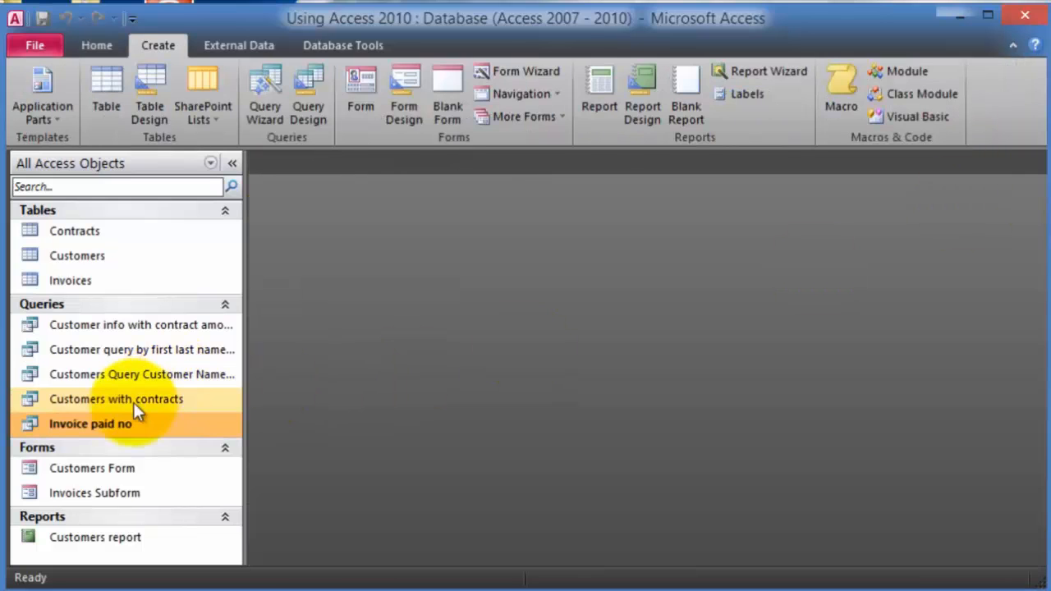
{"action": "right_click", "coordinate": [103, 427]}
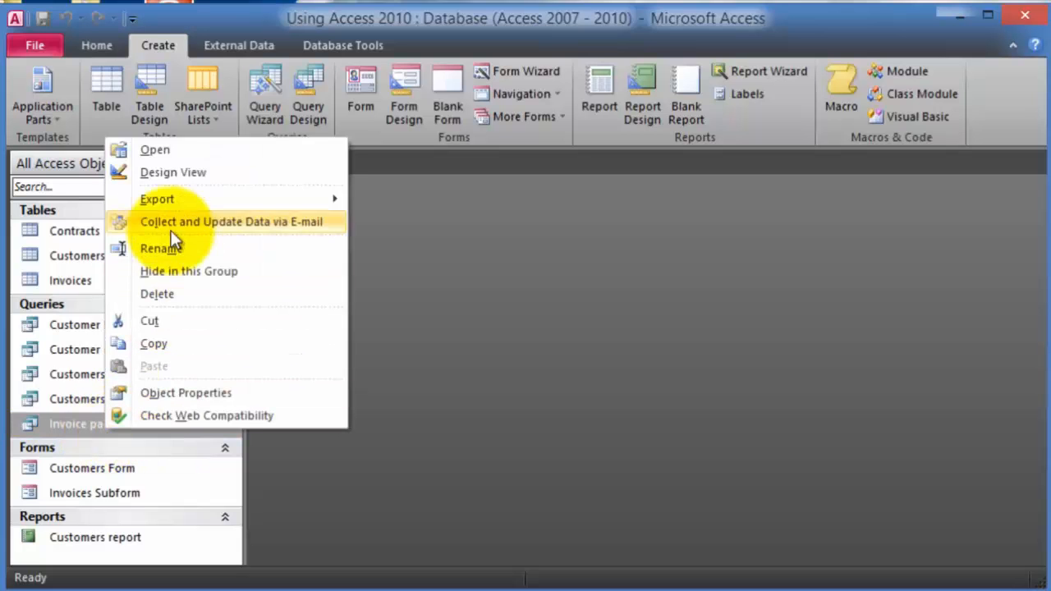
{"action": "double_click", "coordinate": [82, 424]}
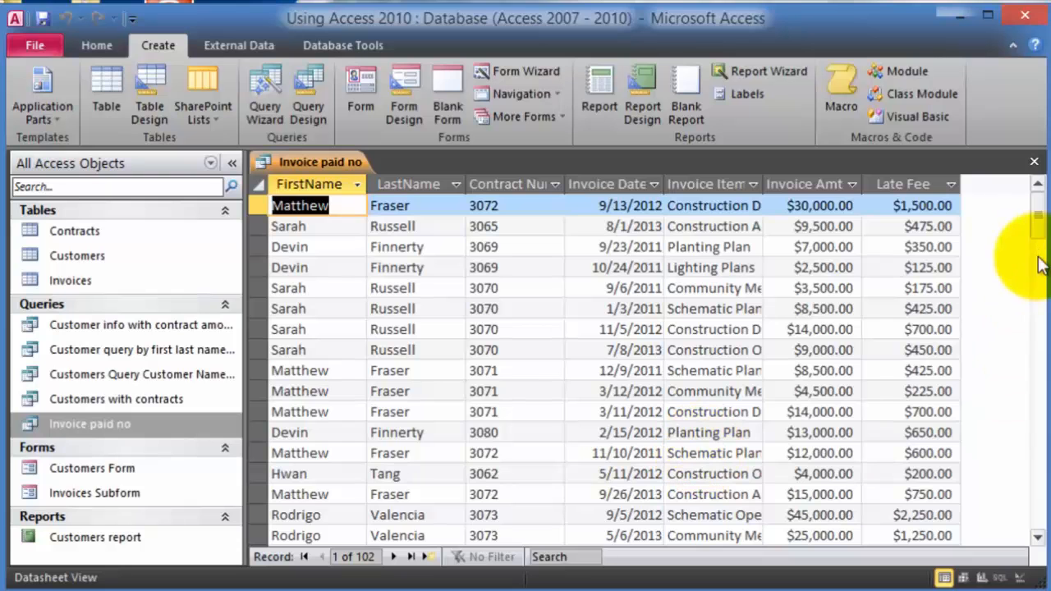
{"action": "left_click_drag", "start_coordinate": [1038, 215], "coordinate": [1037, 493]}
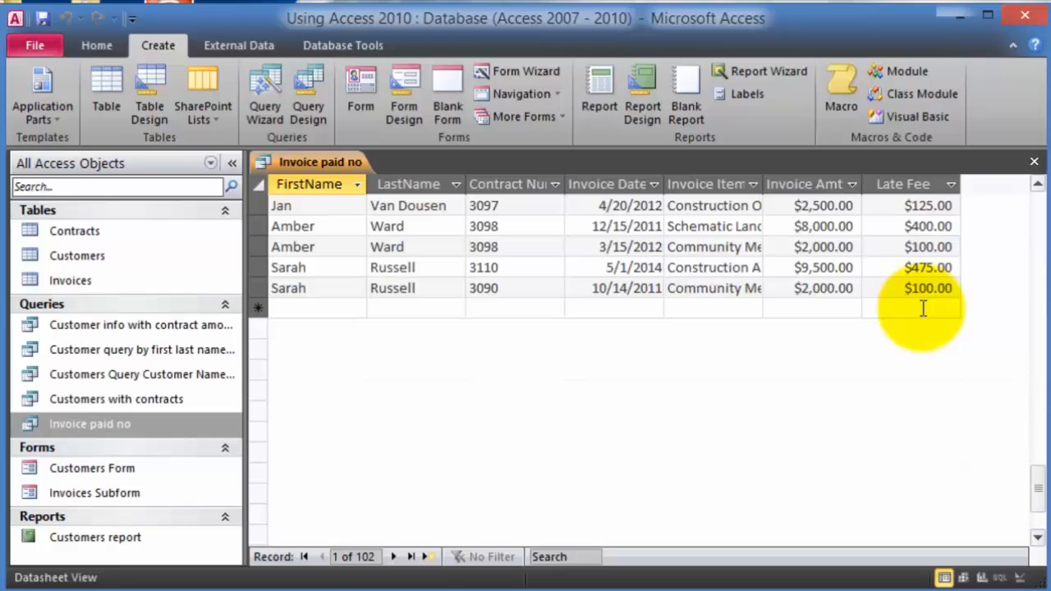
{"action": "key", "text": "ctrl+F4"}
{"action": "double_click", "coordinate": [117, 425]}
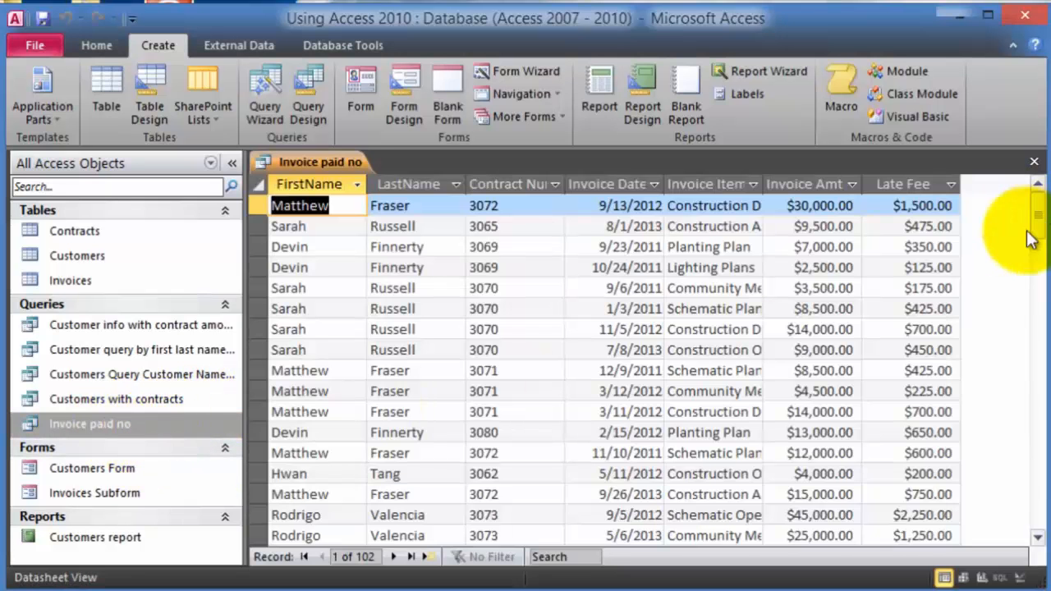
{"action": "left_click_drag", "start_coordinate": [1033, 238], "coordinate": [1029, 493]}
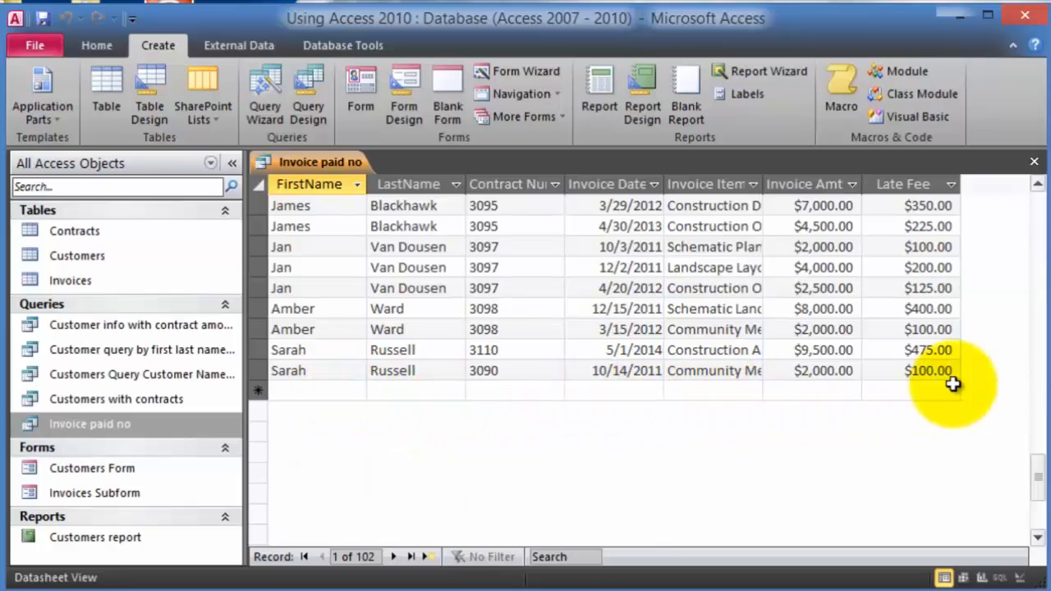
{"action": "left_click", "coordinate": [604, 391]}
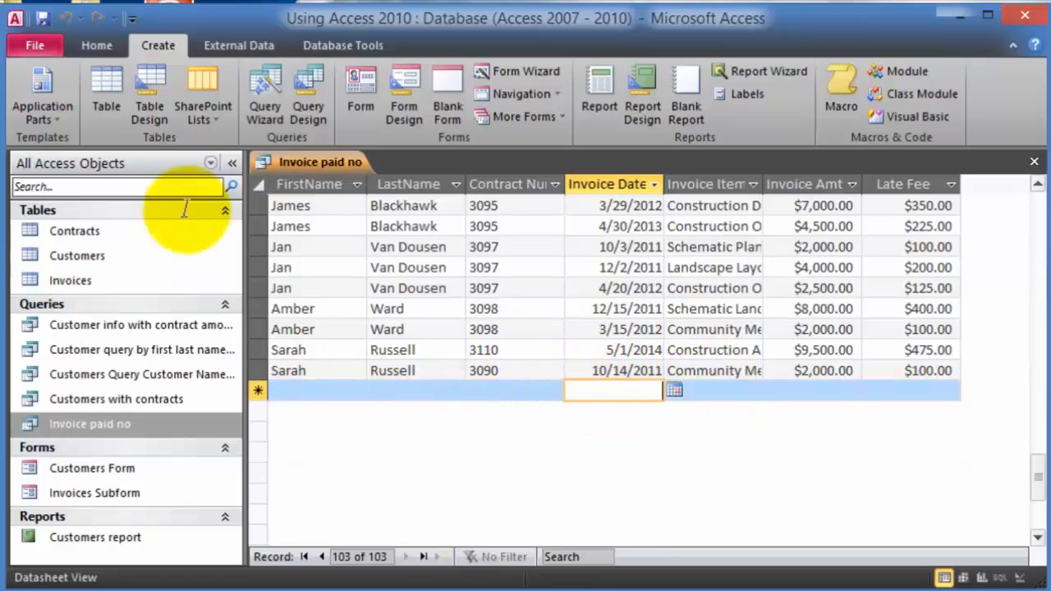
- Add a Totals row summing Late Fee ($68,992.50) and Invoice Amt ($1,379,850.00), then close the query
{"action": "left_click", "coordinate": [88, 45]}
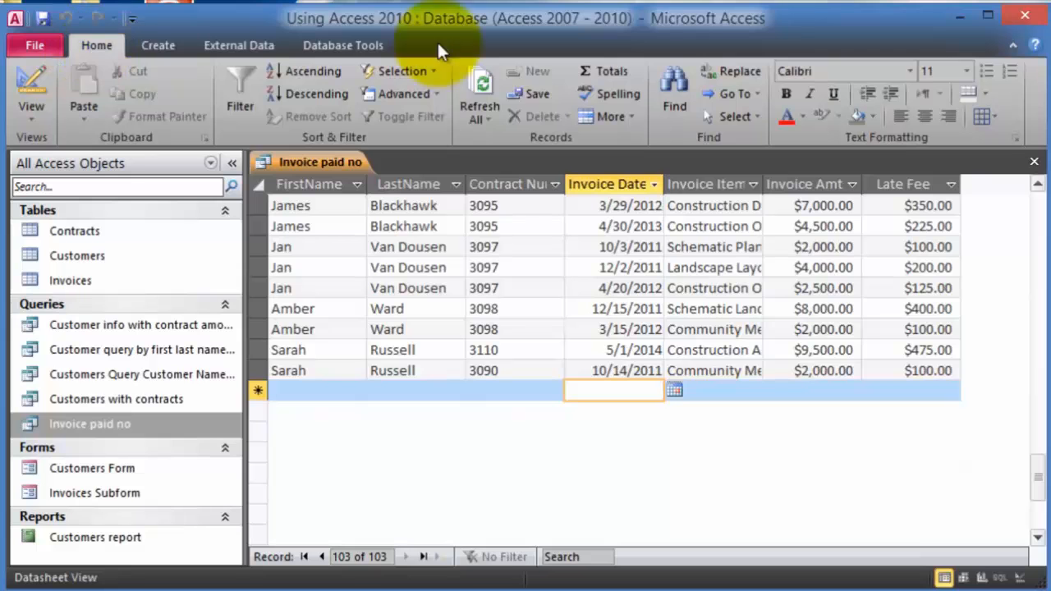
{"action": "left_click", "coordinate": [608, 72]}
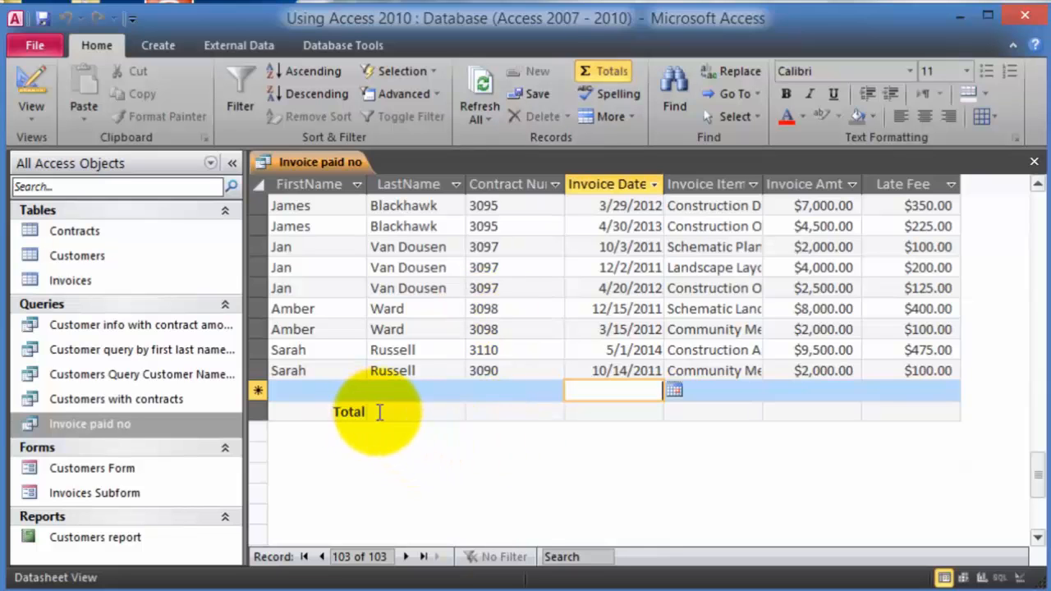
{"action": "left_click", "coordinate": [878, 411]}
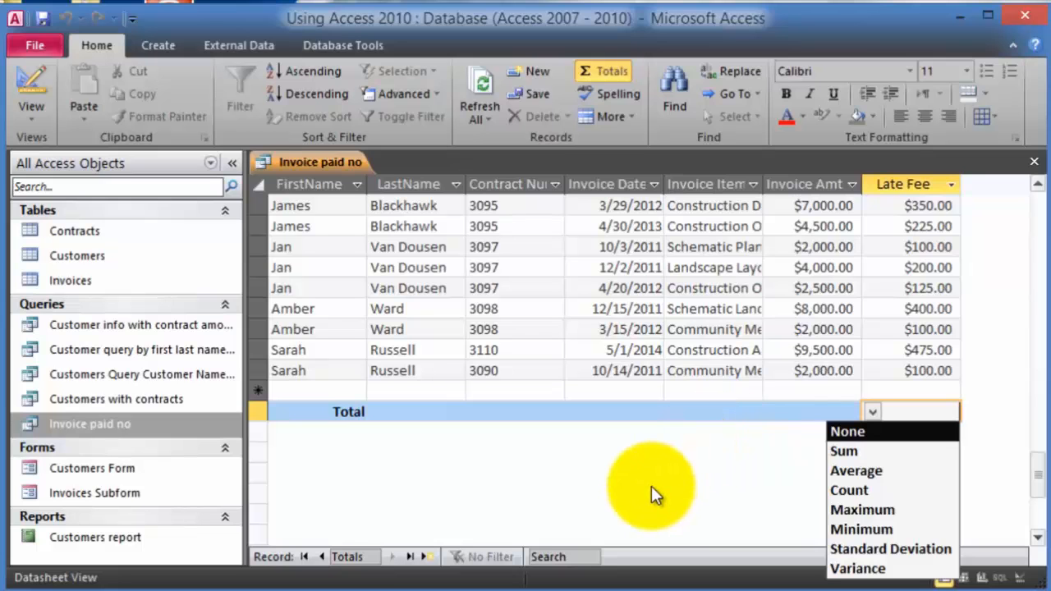
{"action": "left_click", "coordinate": [866, 454]}
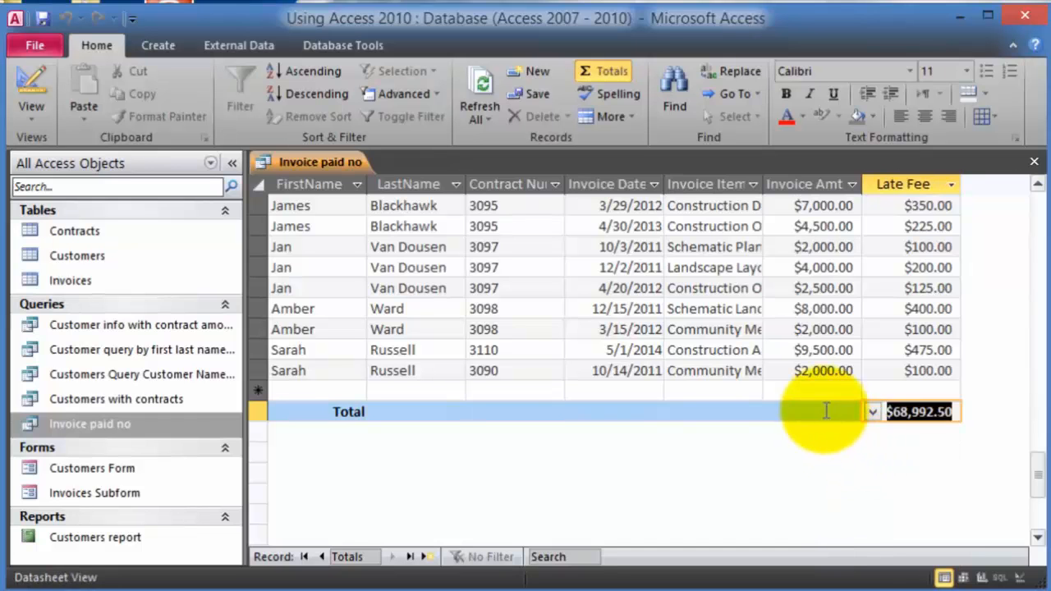
{"action": "left_click", "coordinate": [792, 412]}
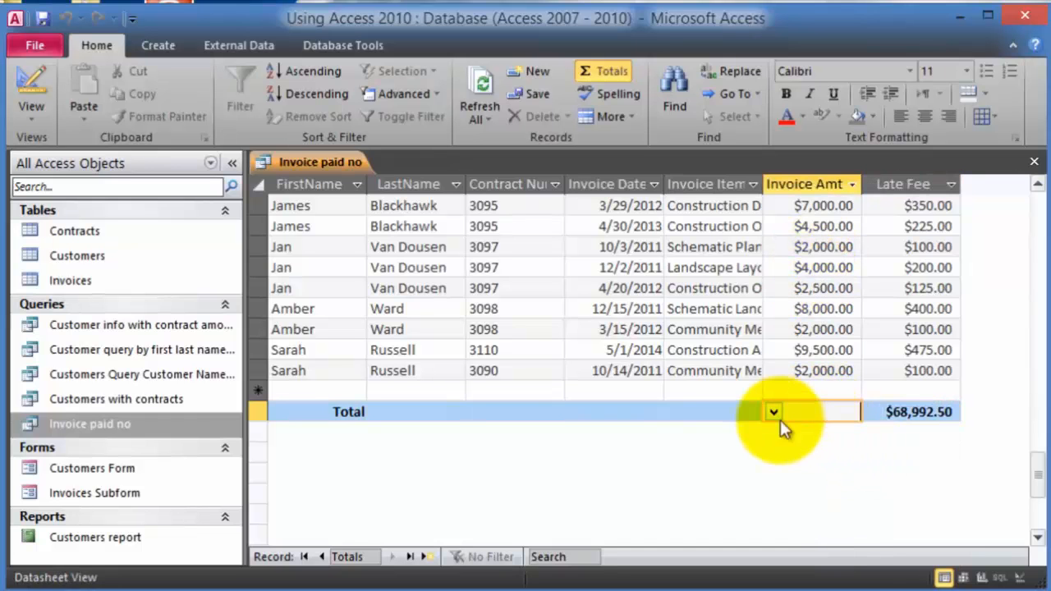
{"action": "left_click", "coordinate": [775, 413]}
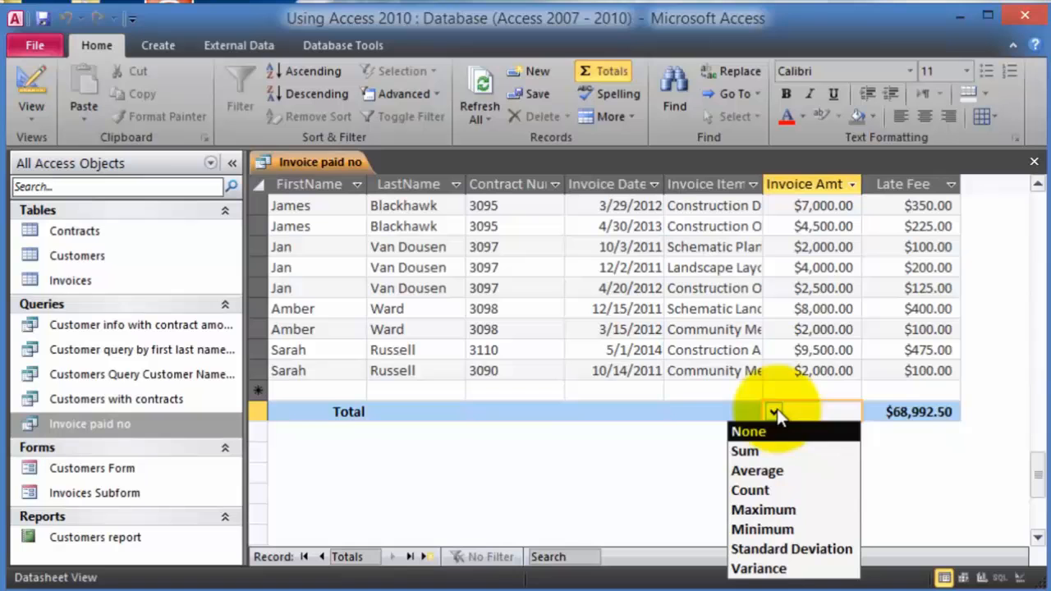
{"action": "left_click", "coordinate": [750, 453]}
{"action": "key", "text": "shift+Tab"}
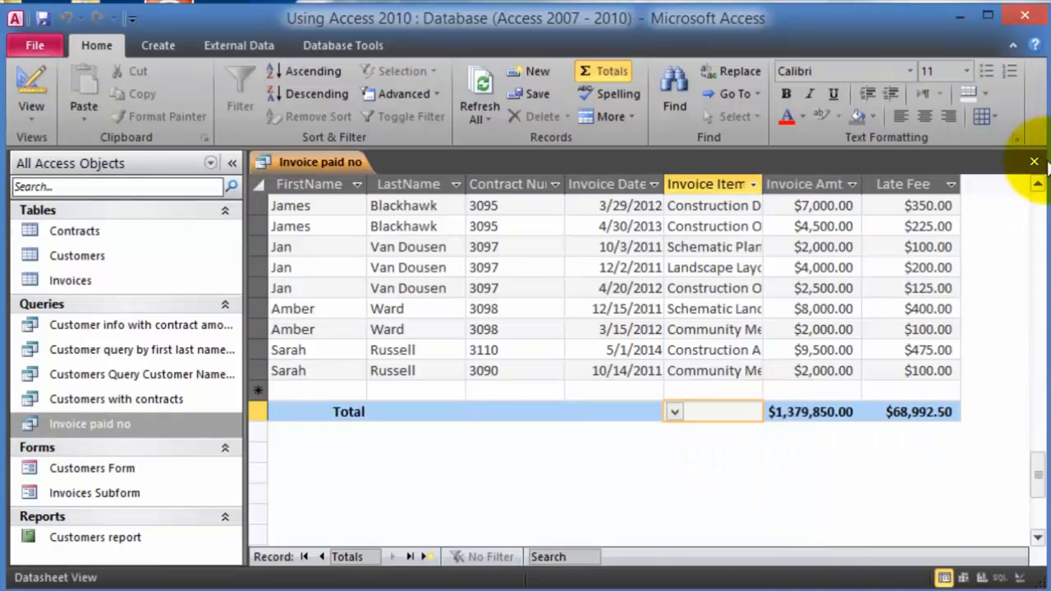
{"action": "left_click", "coordinate": [1034, 162]}
- Save the query's layout changes, then open the Invoices table
{"action": "left_click", "coordinate": [368, 320]}
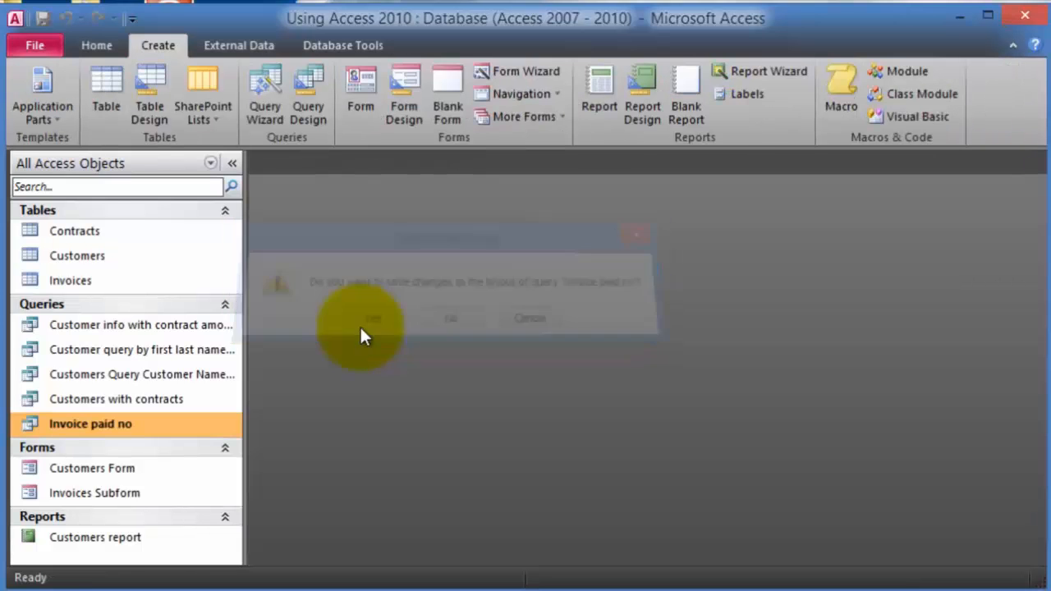
{"action": "double_click", "coordinate": [103, 420]}
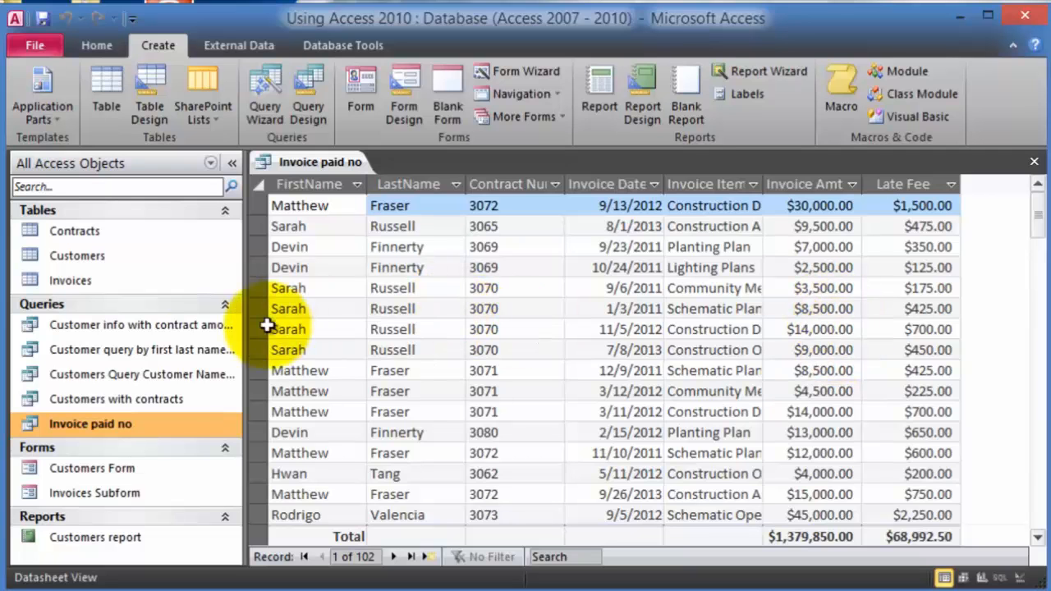
{"action": "double_click", "coordinate": [76, 230]}
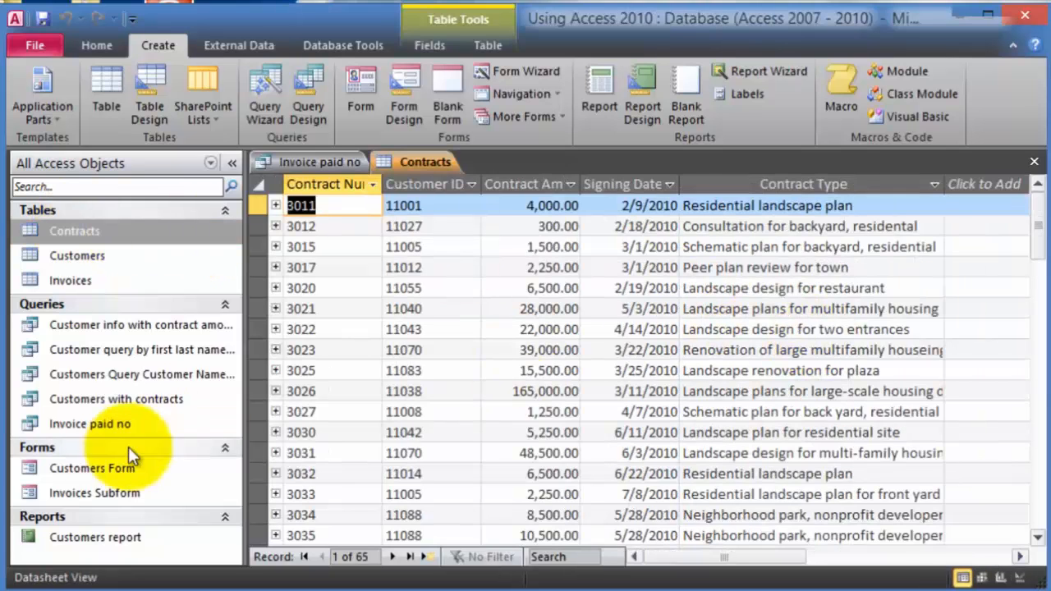
{"action": "double_click", "coordinate": [109, 424]}
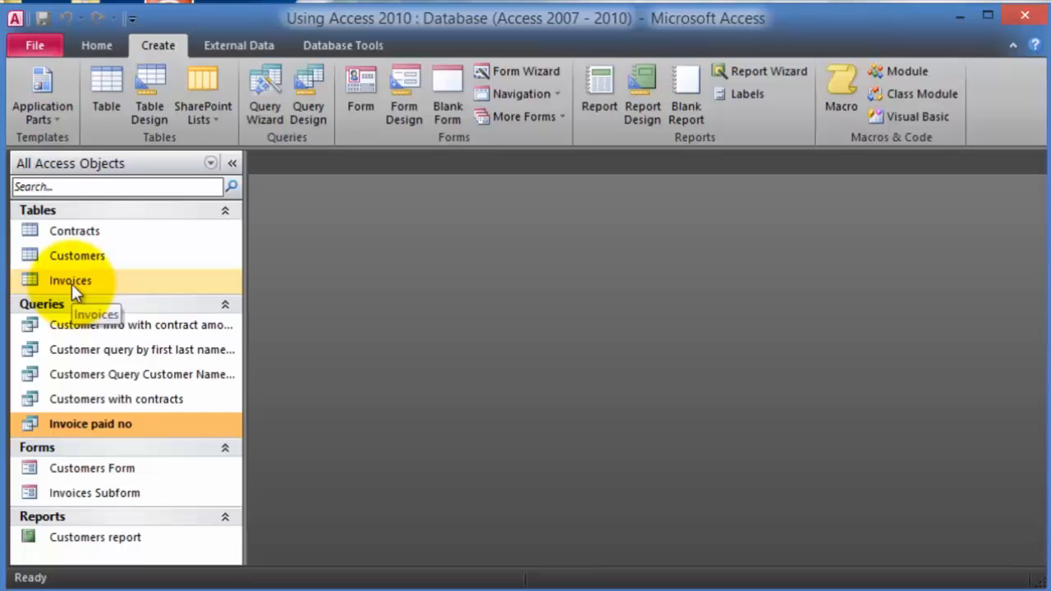
{"action": "double_click", "coordinate": [72, 283]}
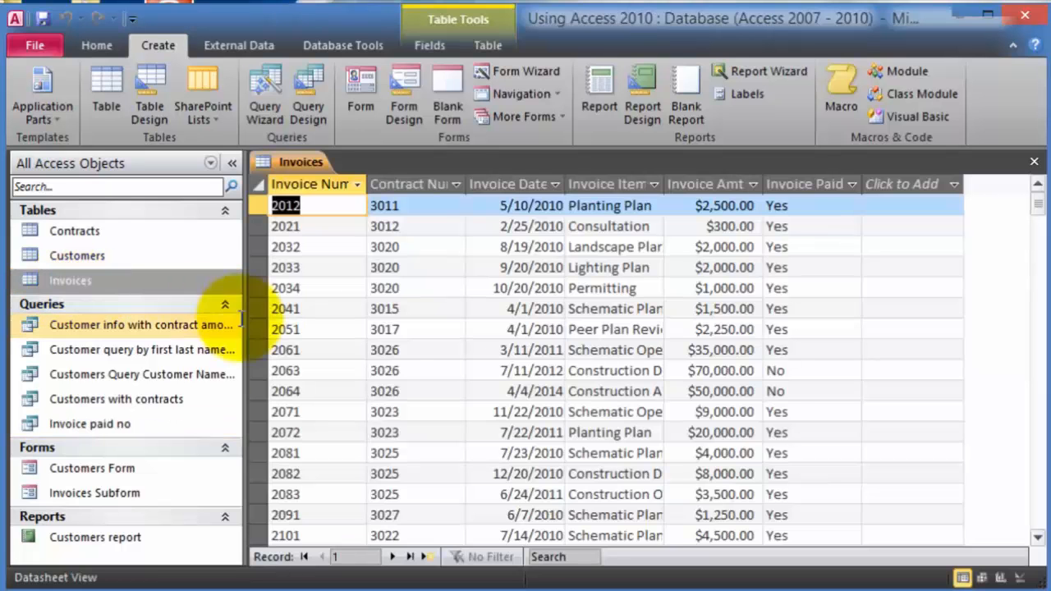
- Change invoice 2063's Invoice Amt from $70,000.00 to $1.00 and close the Invoices table
{"action": "left_click", "coordinate": [708, 371]}
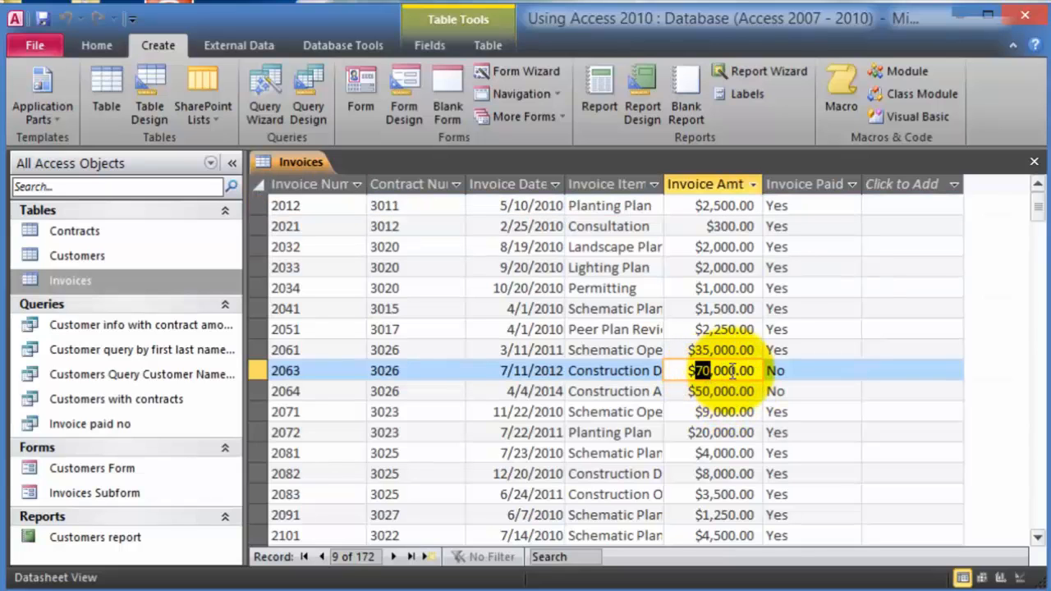
{"action": "left_click_drag", "start_coordinate": [760, 371], "coordinate": [652, 375]}
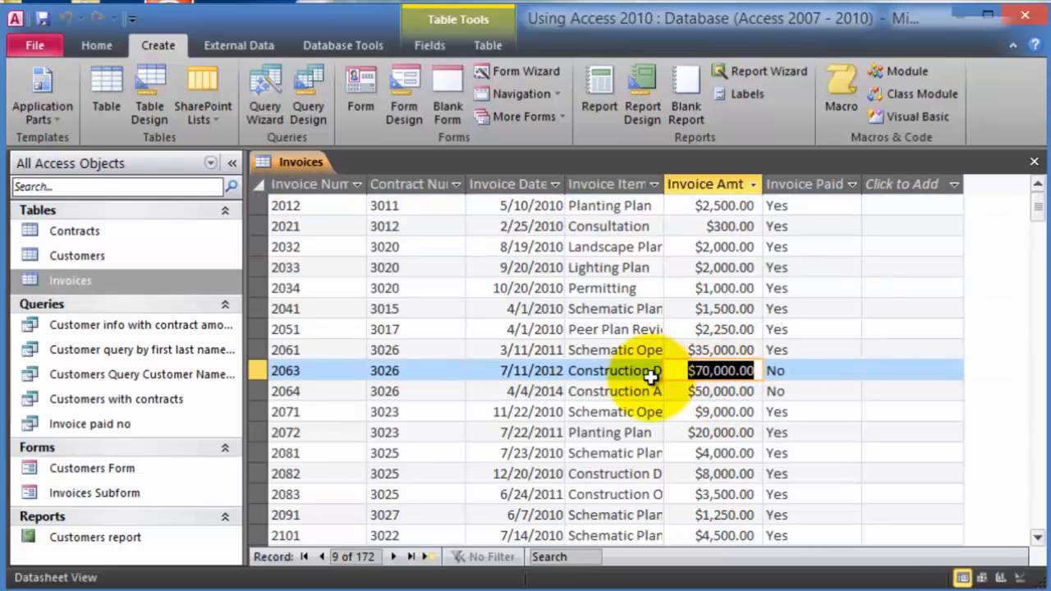
{"action": "type", "text": "1"}
{"action": "key", "text": "Tab"}
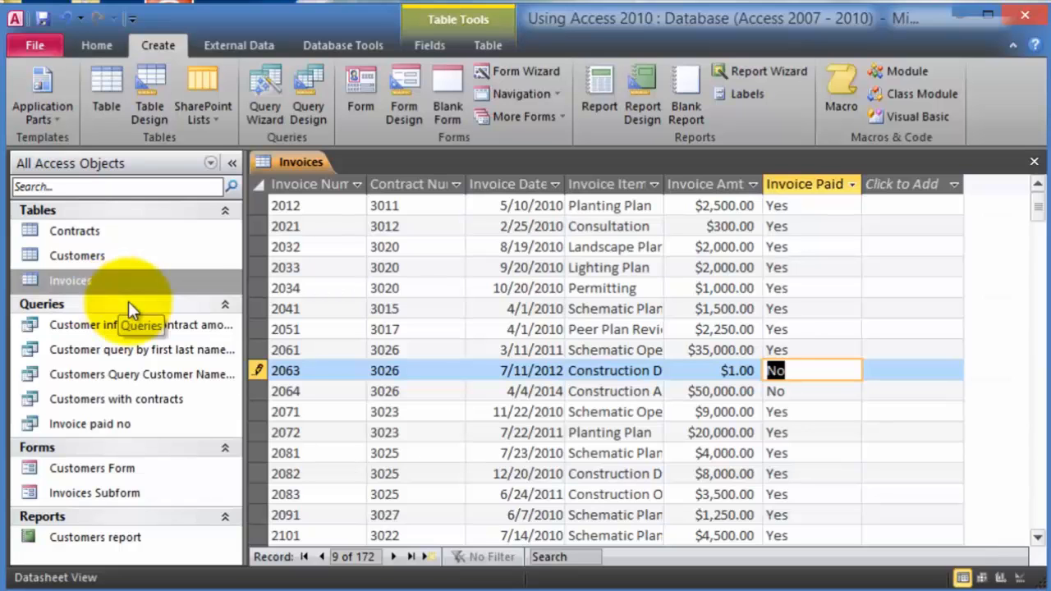
{"action": "left_click", "coordinate": [1034, 161]}
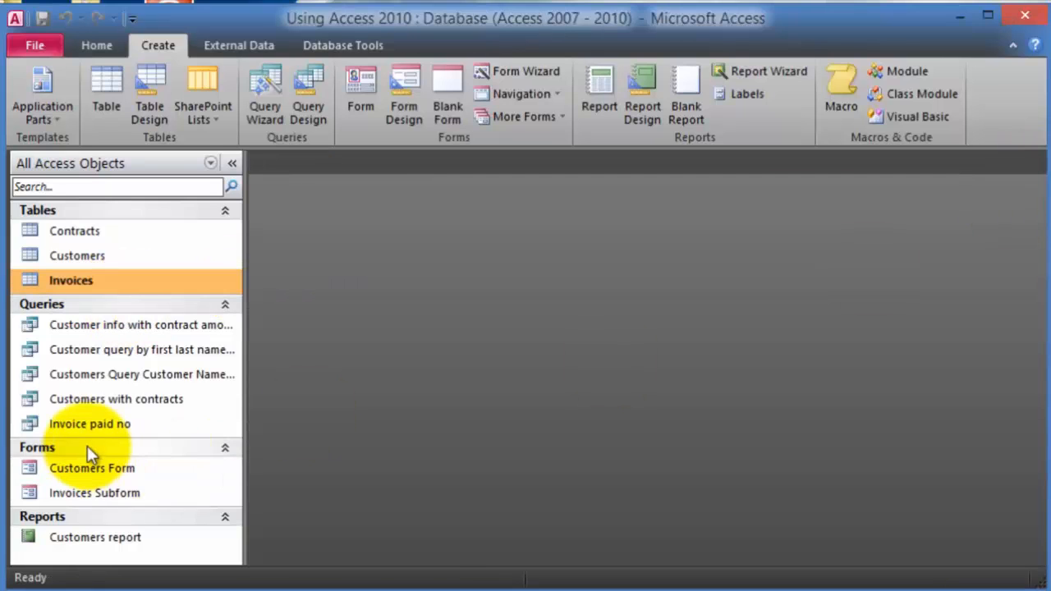
- Reopen Invoice paid no and confirm totals of $1,309,851.00 (Invoice Amt) and $65,492.55 (Late Fee)
{"action": "double_click", "coordinate": [92, 424]}
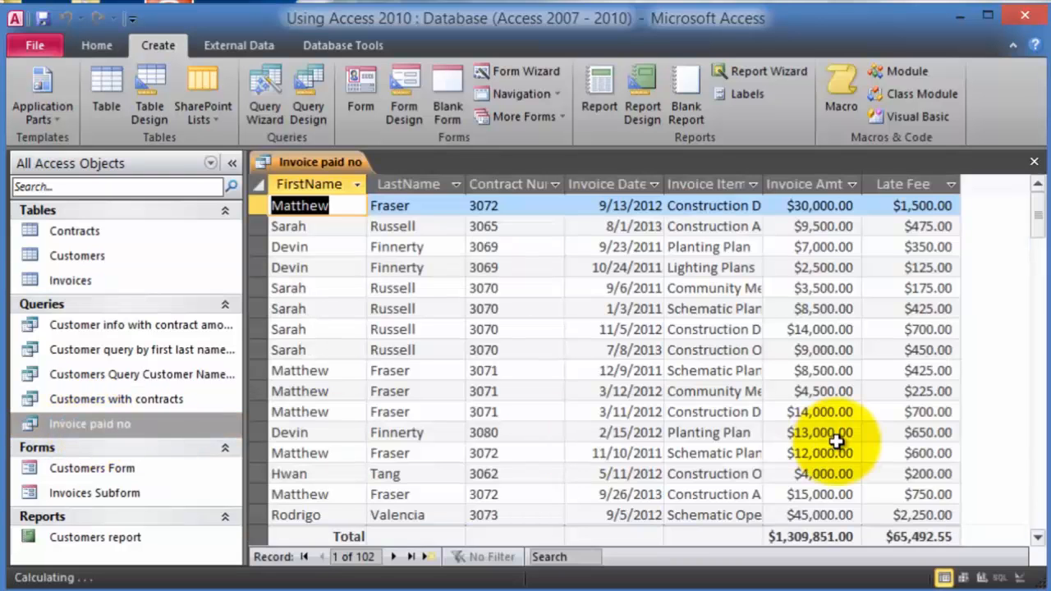
{"action": "double_click", "coordinate": [821, 538]}
{"action": "left_click", "coordinate": [861, 538]}
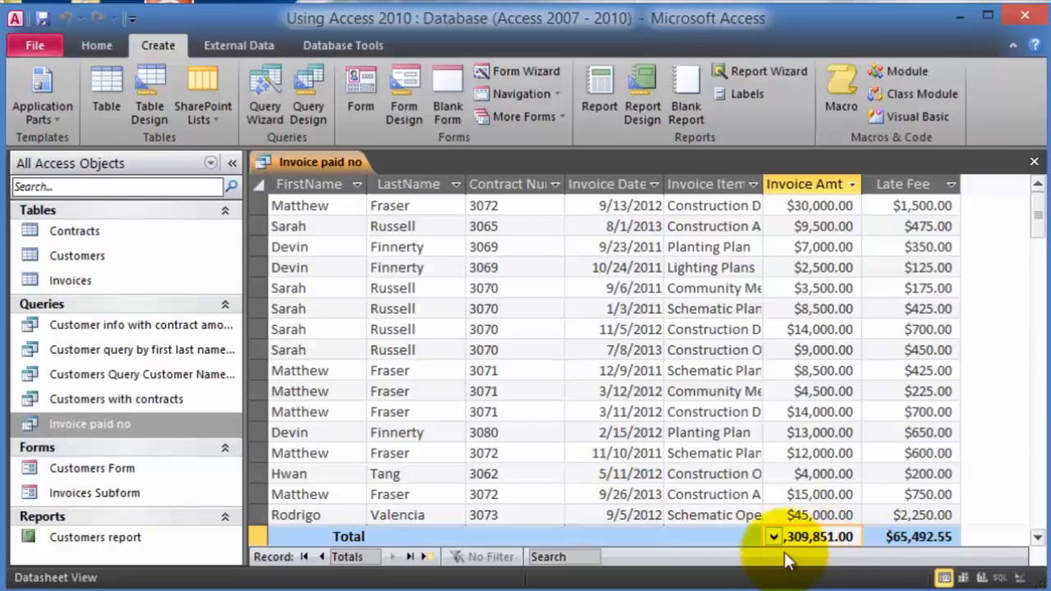
{"action": "left_click", "coordinate": [727, 537]}
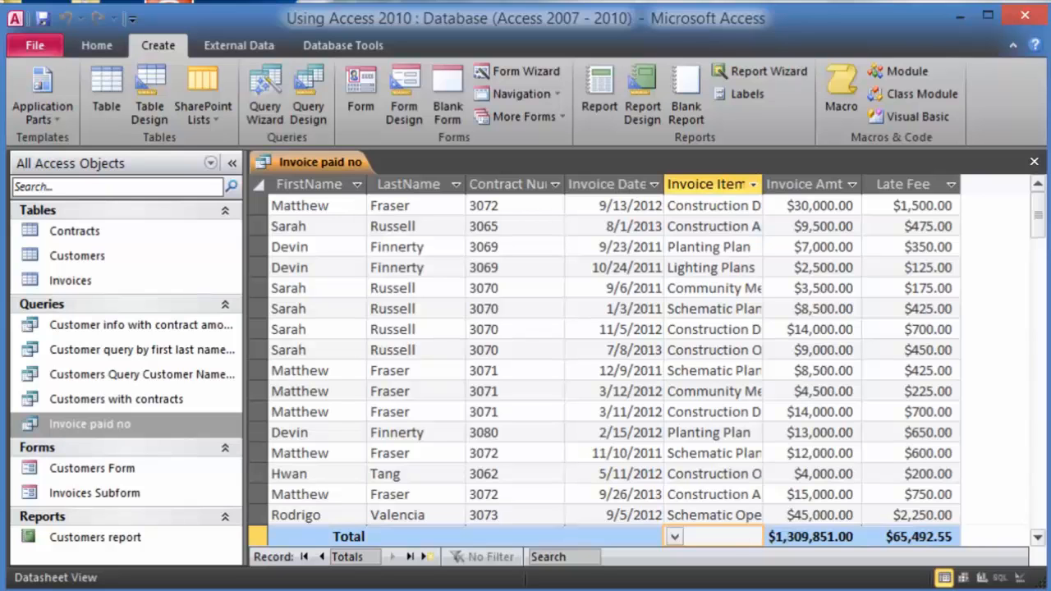
{"action": "left_click", "coordinate": [908, 184]}
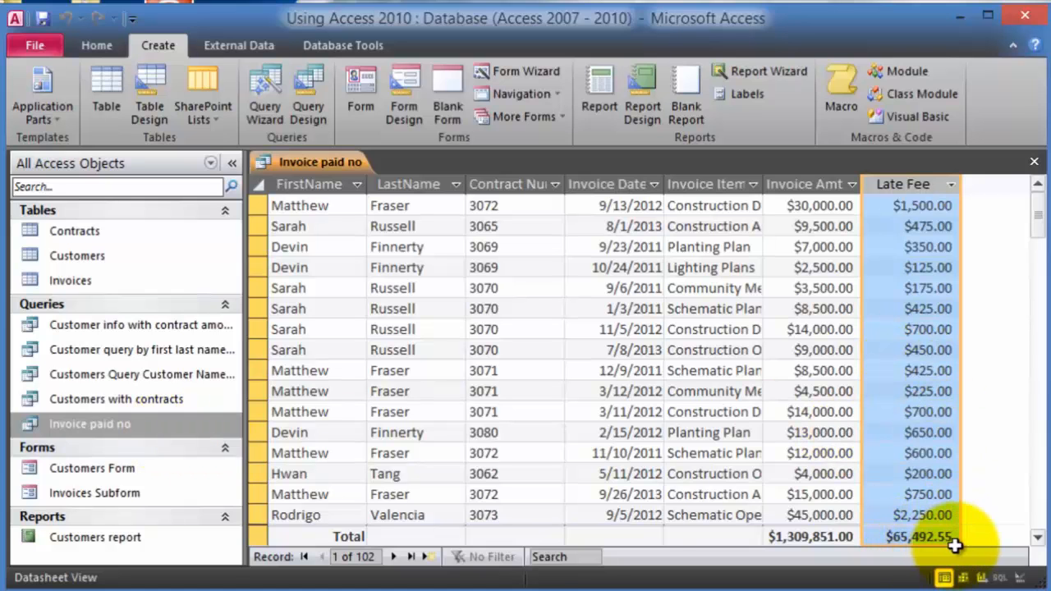
{"action": "right_click", "coordinate": [107, 428]}
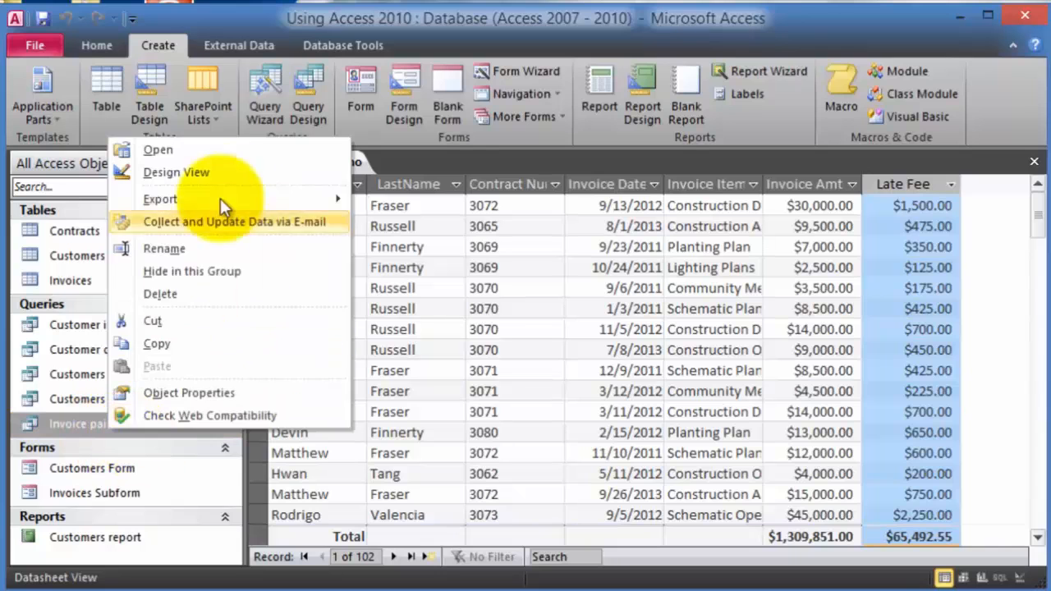
- Change the Late Fee expression to [Invoice Amt]*0.07 and run it, checking the $91,689.57 total
{"action": "left_click", "coordinate": [212, 168]}
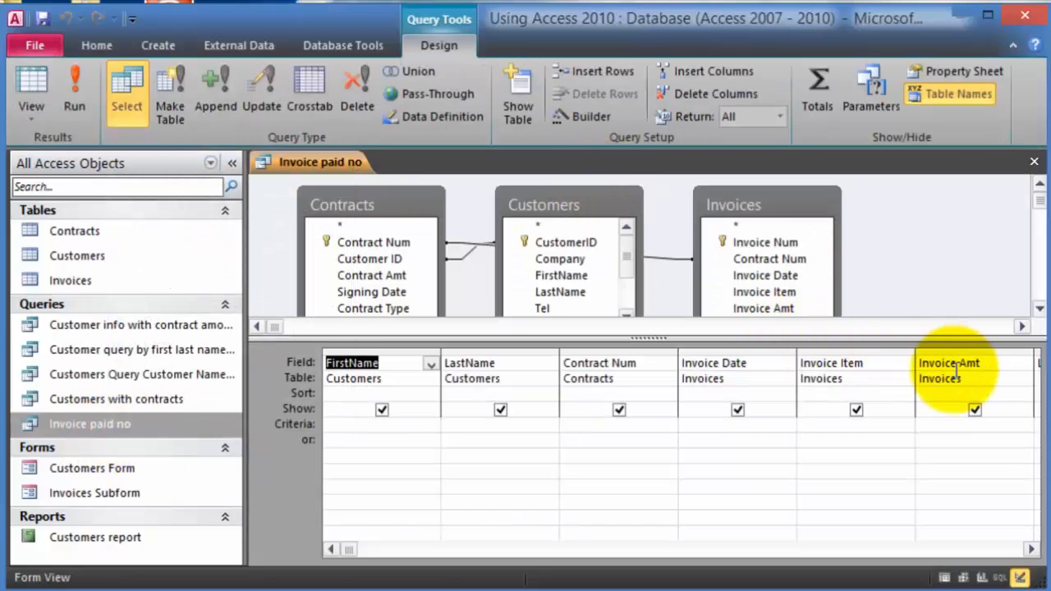
{"action": "left_click", "coordinate": [957, 376]}
{"action": "left_click", "coordinate": [884, 366]}
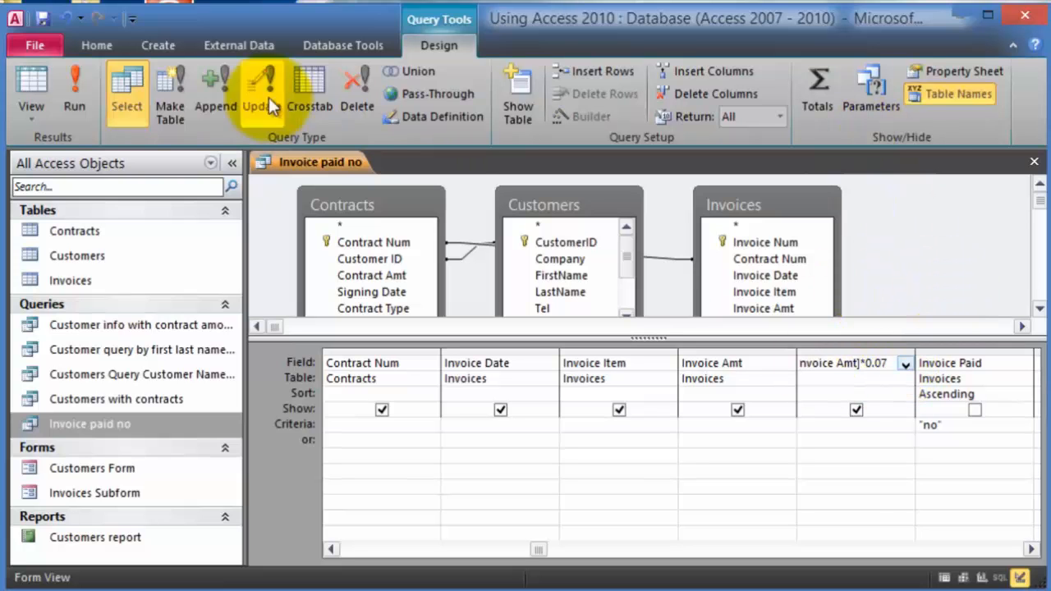
{"action": "left_click", "coordinate": [66, 86]}
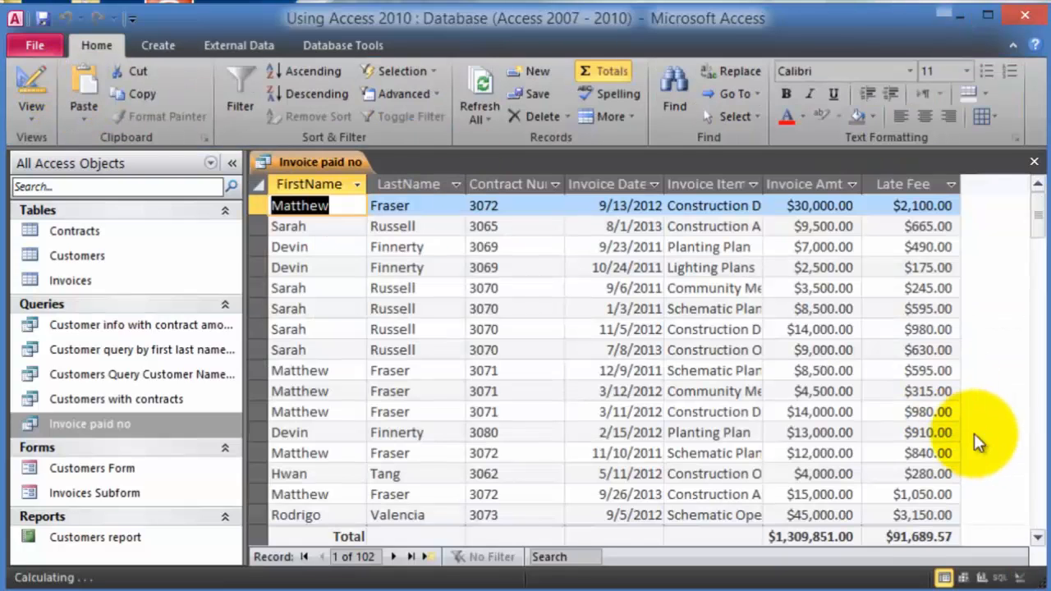
{"action": "scroll", "coordinate": [936, 435], "scroll_direction": "down", "scroll_amount": 1}
{"action": "left_click", "coordinate": [911, 538]}
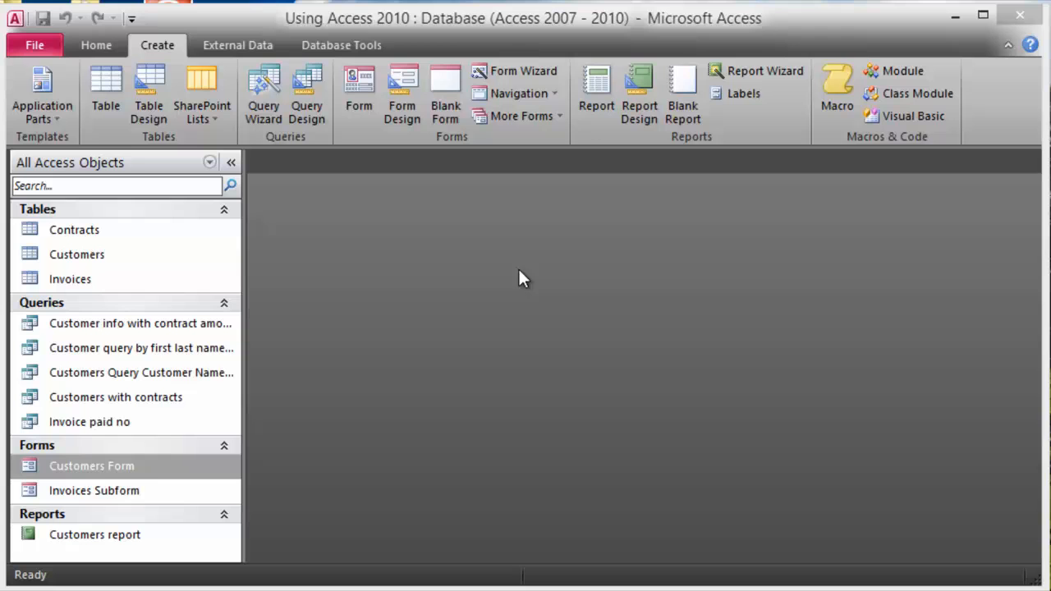
{"action": "left_click", "coordinate": [71, 327]}
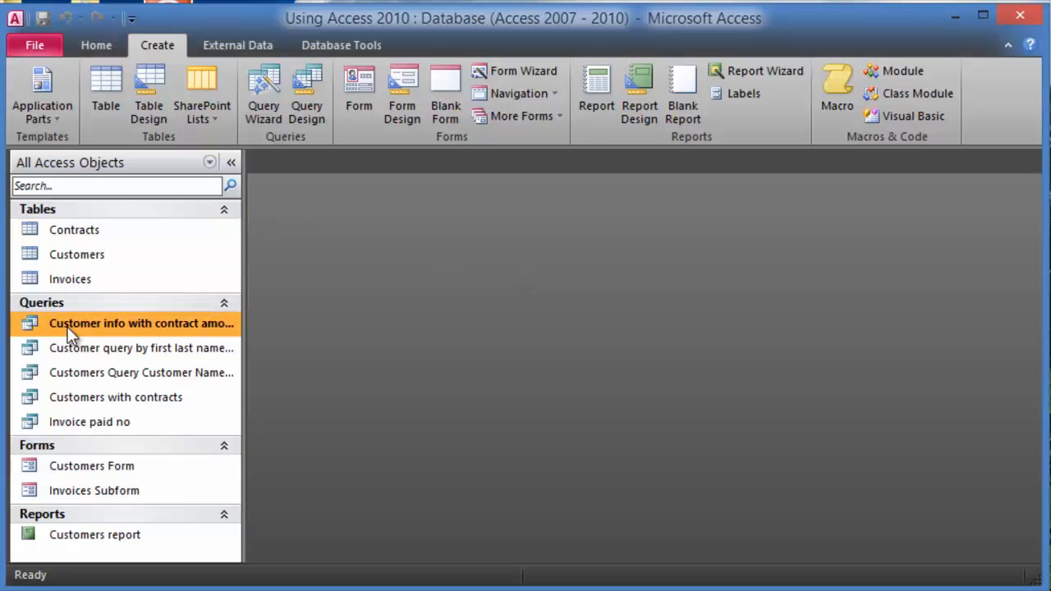
{"action": "left_click", "coordinate": [109, 466]}
{"action": "left_click", "coordinate": [102, 535]}
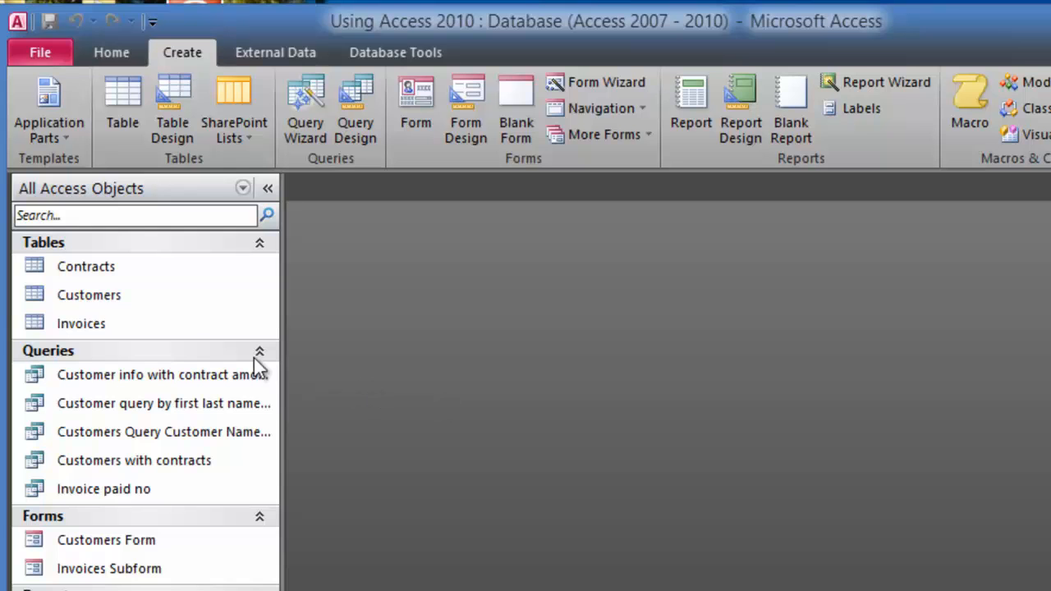
{"action": "left_click", "coordinate": [115, 298]}
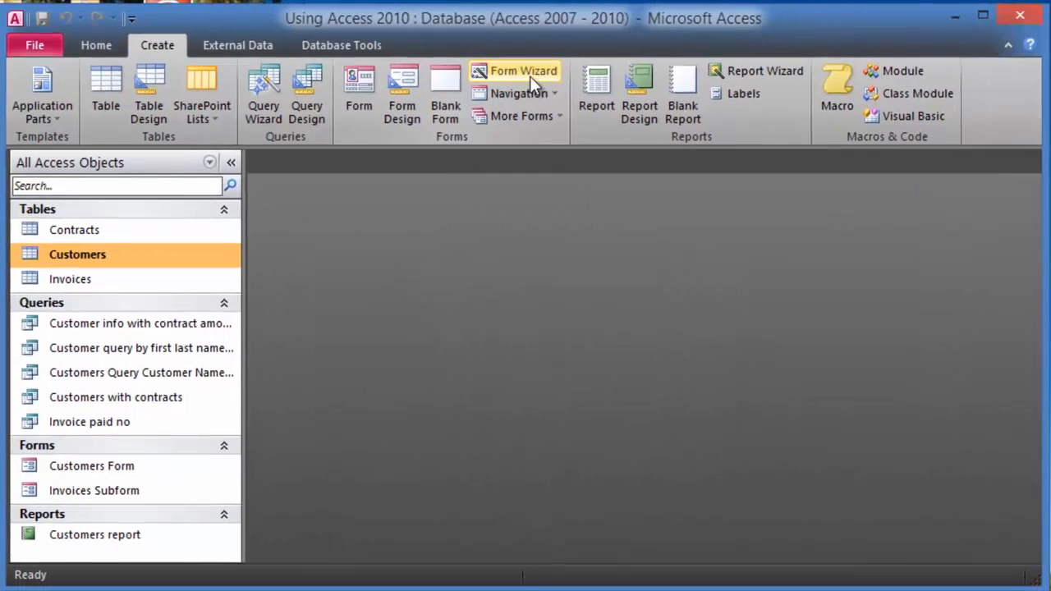
- Start the Form Wizard and add every Customers table field to the form
{"action": "left_click", "coordinate": [531, 76]}
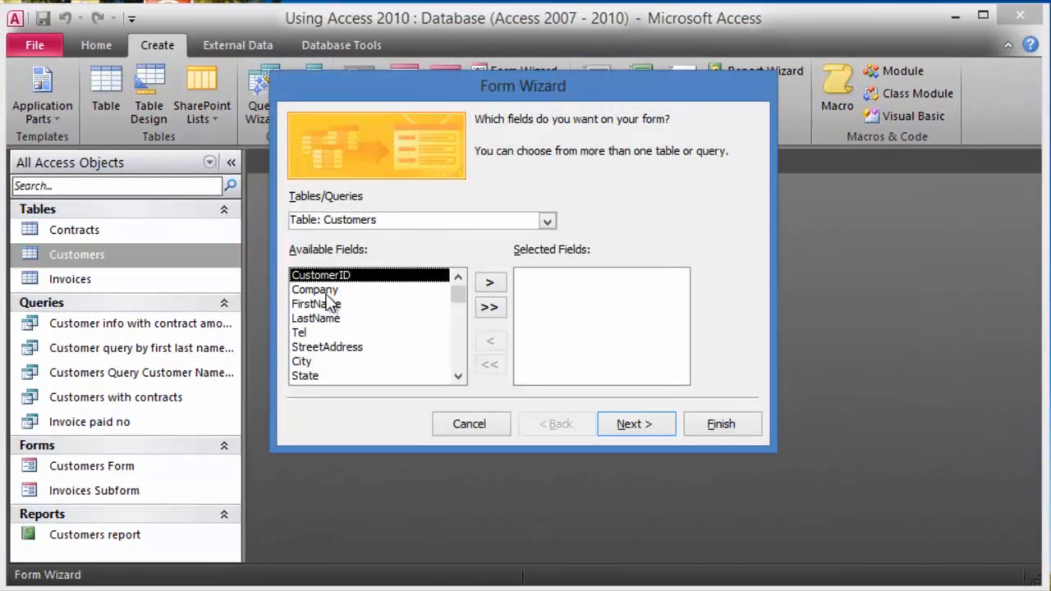
{"action": "left_click", "coordinate": [495, 283]}
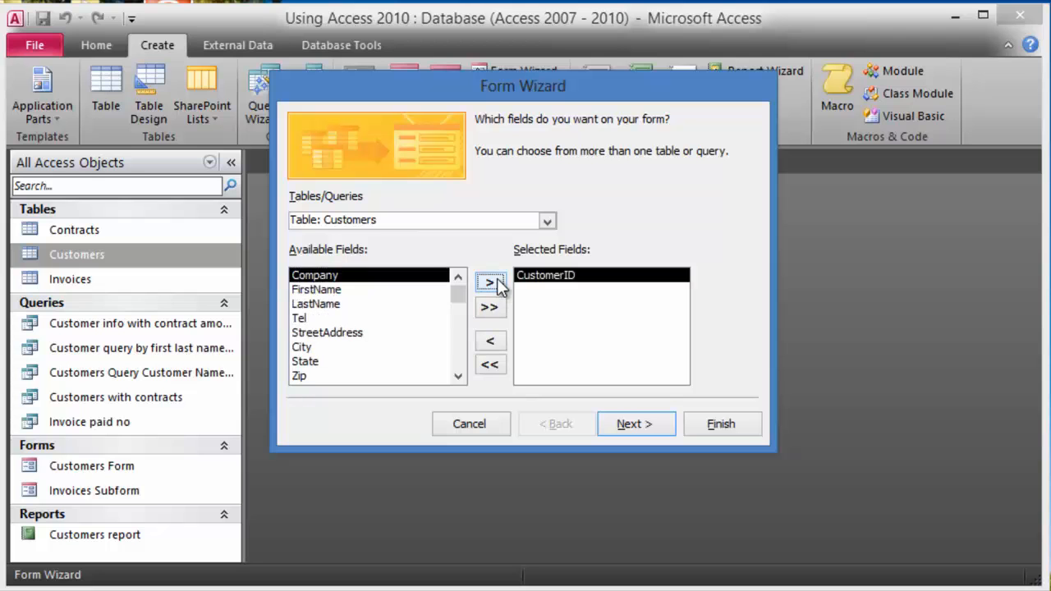
{"action": "left_click", "coordinate": [495, 283]}
{"action": "left_click", "coordinate": [495, 283]}
{"action": "left_click", "coordinate": [495, 283]}
{"action": "left_click", "coordinate": [495, 283]}
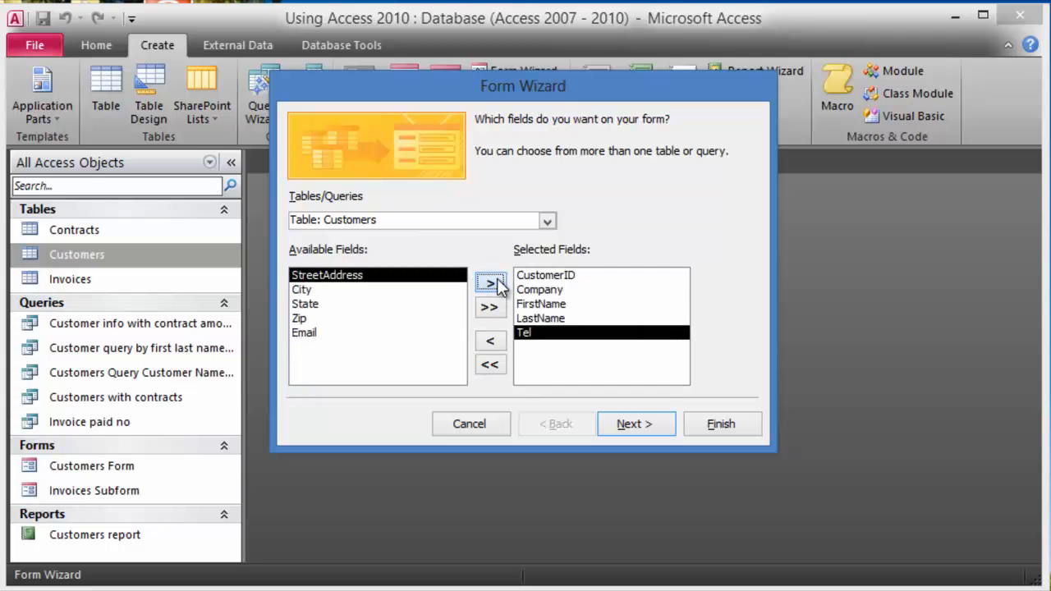
{"action": "left_click", "coordinate": [496, 284]}
{"action": "left_click", "coordinate": [495, 309]}
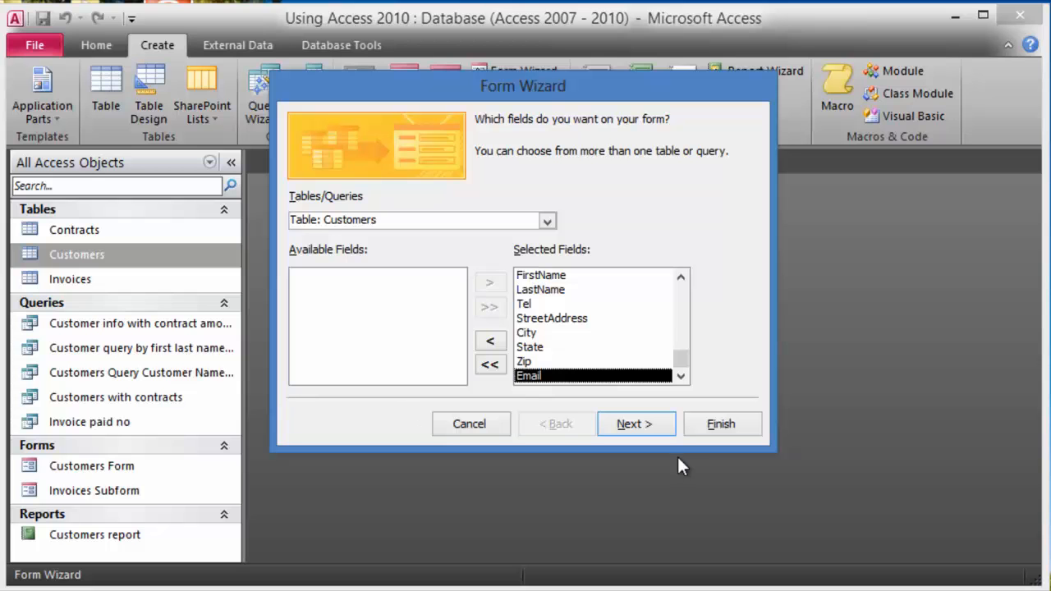
- Keep the Columnar layout, title the form 'Customers-simple', and finish to open it
{"action": "left_click", "coordinate": [666, 429]}
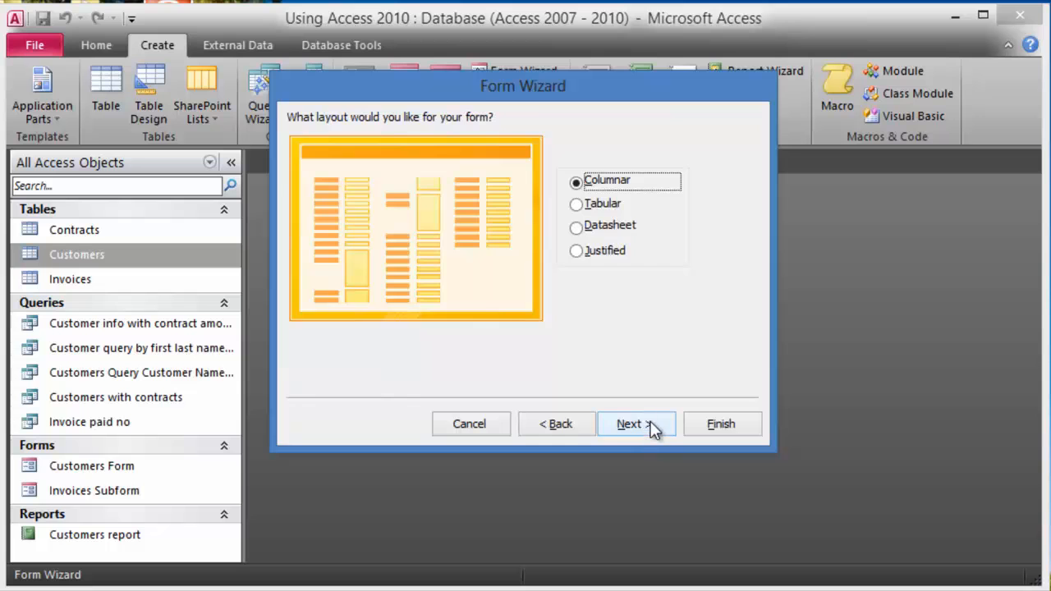
{"action": "left_click", "coordinate": [649, 426]}
{"action": "left_click", "coordinate": [511, 142]}
{"action": "type", "text": "-simple"}
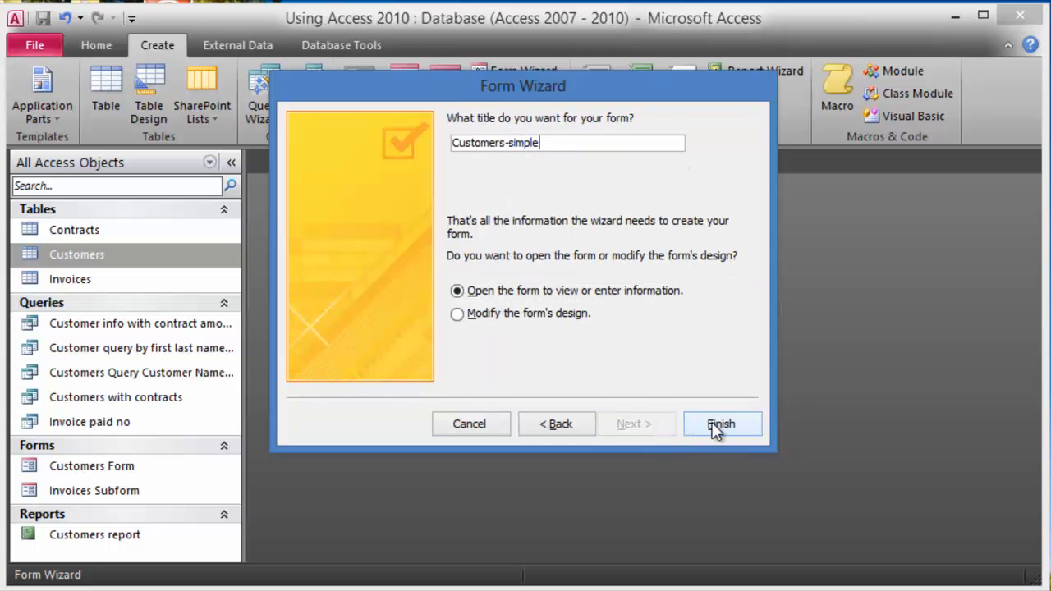
{"action": "left_click", "coordinate": [719, 425]}
{"action": "scroll", "coordinate": [693, 400], "scroll_direction": "down", "scroll_amount": 5}
{"action": "scroll", "coordinate": [671, 386], "scroll_direction": "up", "scroll_amount": 5}
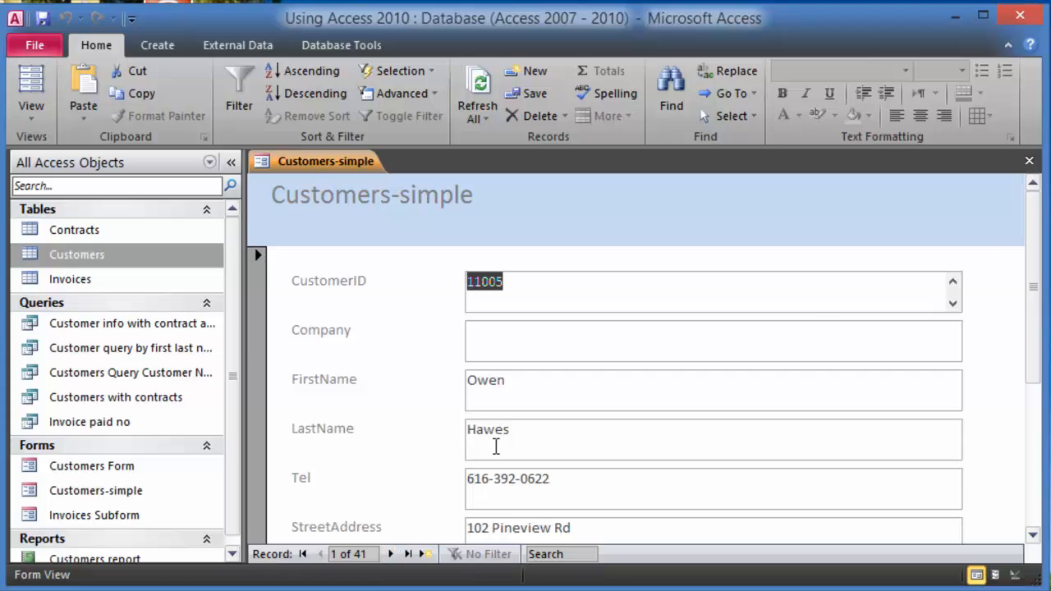
- Reopen Customers-simple, browse the next few records, and search the records for 'sal'
{"action": "left_click", "coordinate": [1029, 160]}
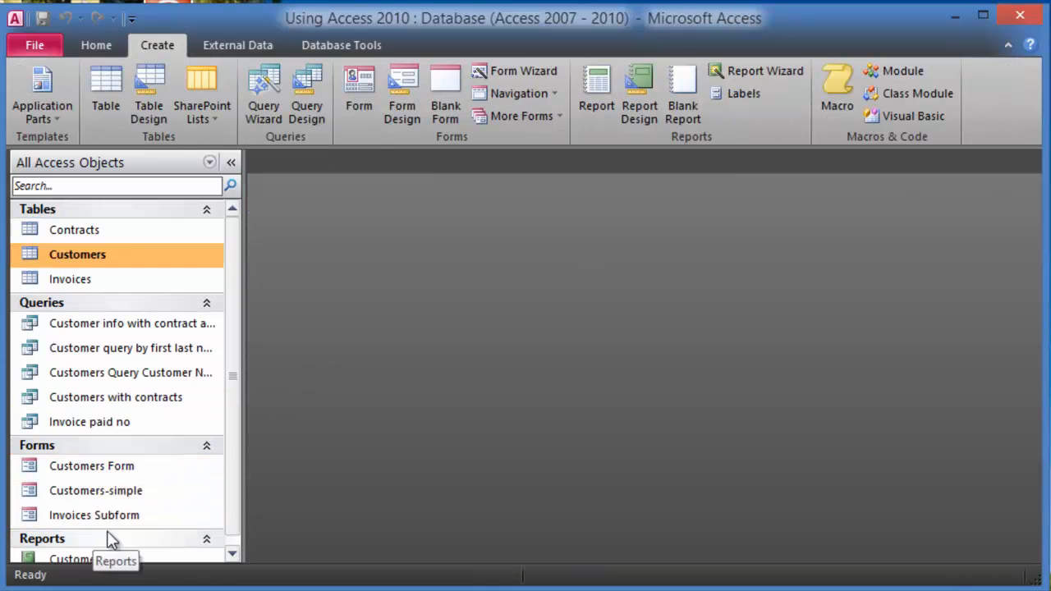
{"action": "double_click", "coordinate": [93, 491]}
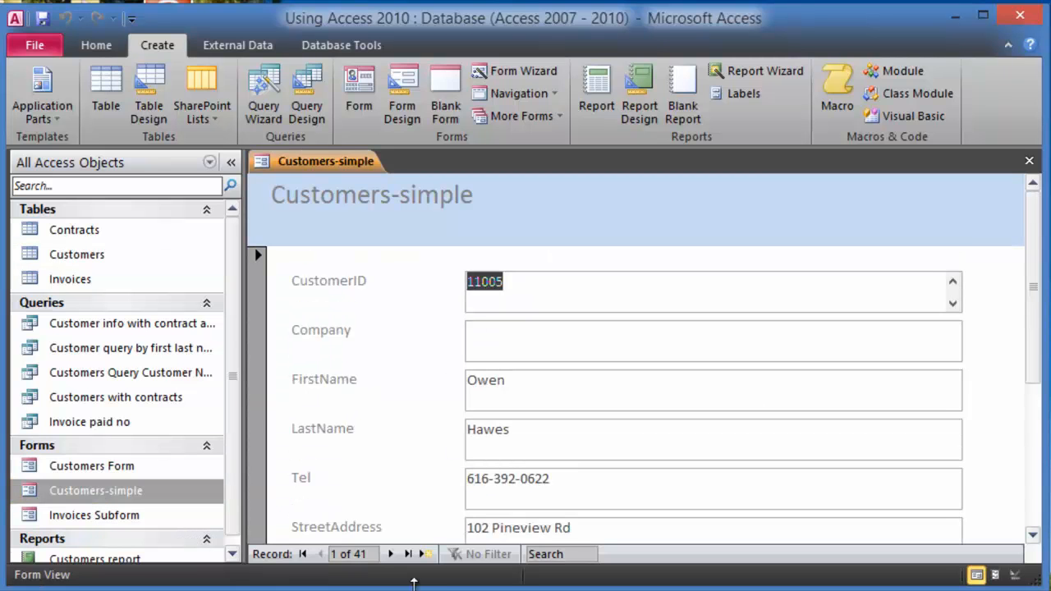
{"action": "left_click", "coordinate": [393, 555]}
{"action": "left_click", "coordinate": [392, 555]}
{"action": "left_click", "coordinate": [393, 554]}
{"action": "left_click", "coordinate": [393, 554]}
{"action": "left_click", "coordinate": [393, 555]}
{"action": "left_click", "coordinate": [393, 555]}
{"action": "left_click", "coordinate": [513, 380]}
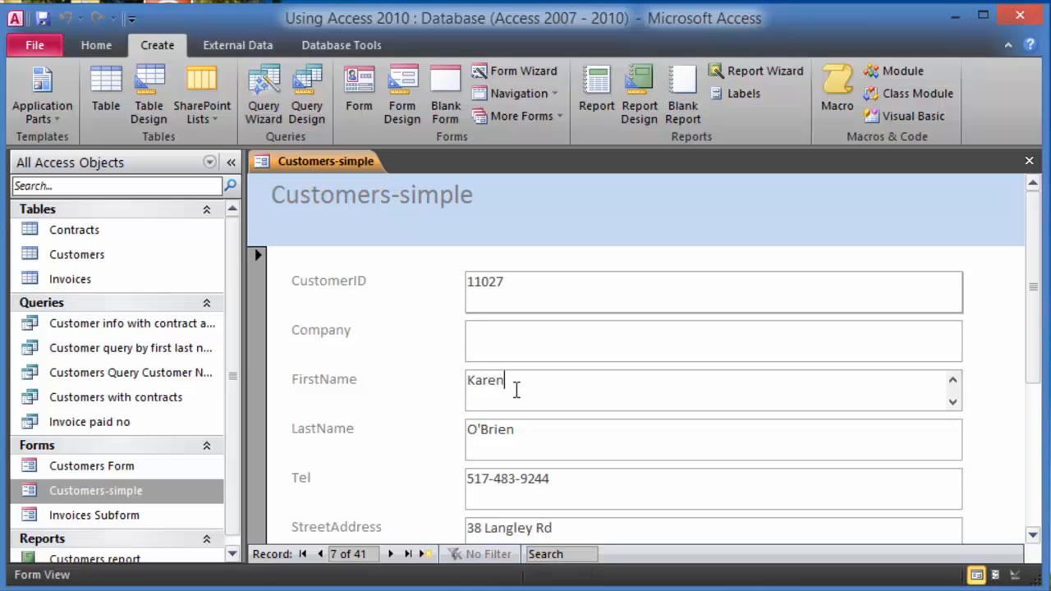
{"action": "left_click", "coordinate": [546, 554]}
{"action": "type", "text": "sali"}
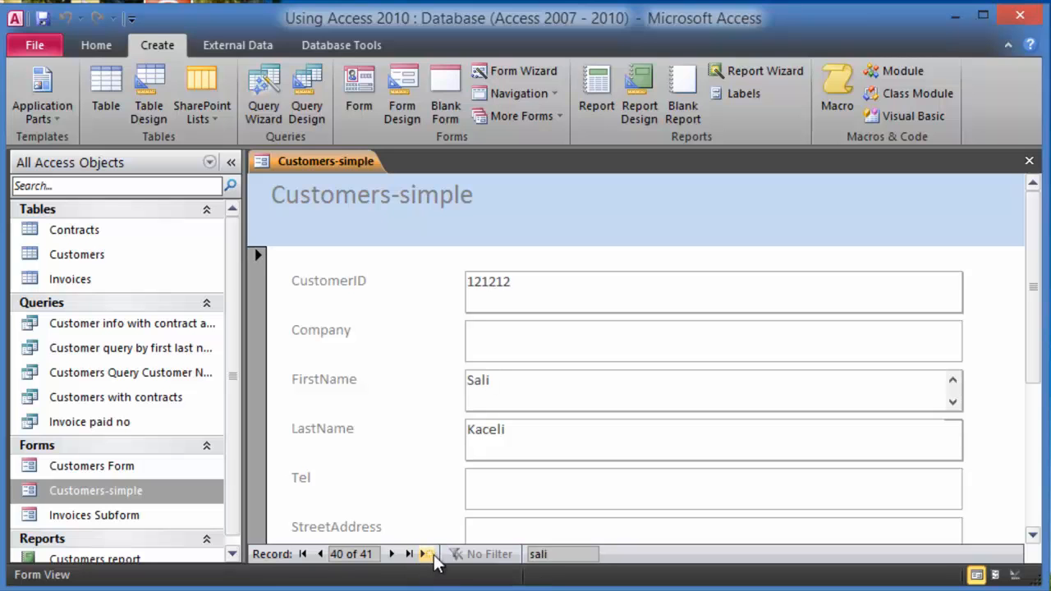
- Add a new record with CustomerID 12121 and company Hubert Inc., and save it
{"action": "left_click", "coordinate": [429, 555]}
{"action": "type", "text": "Inc."}
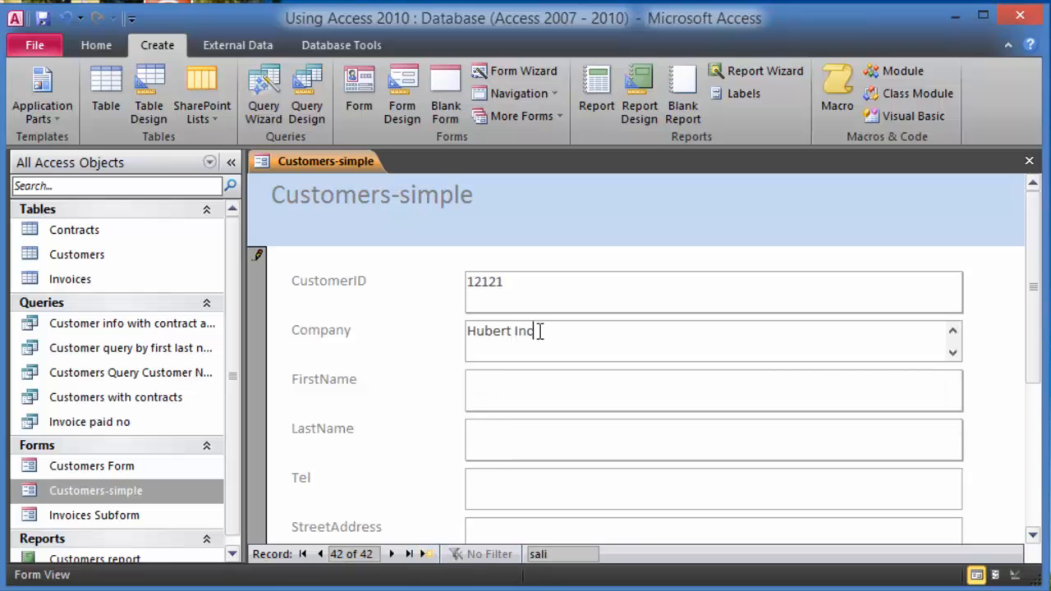
{"action": "key", "text": "Tab"}
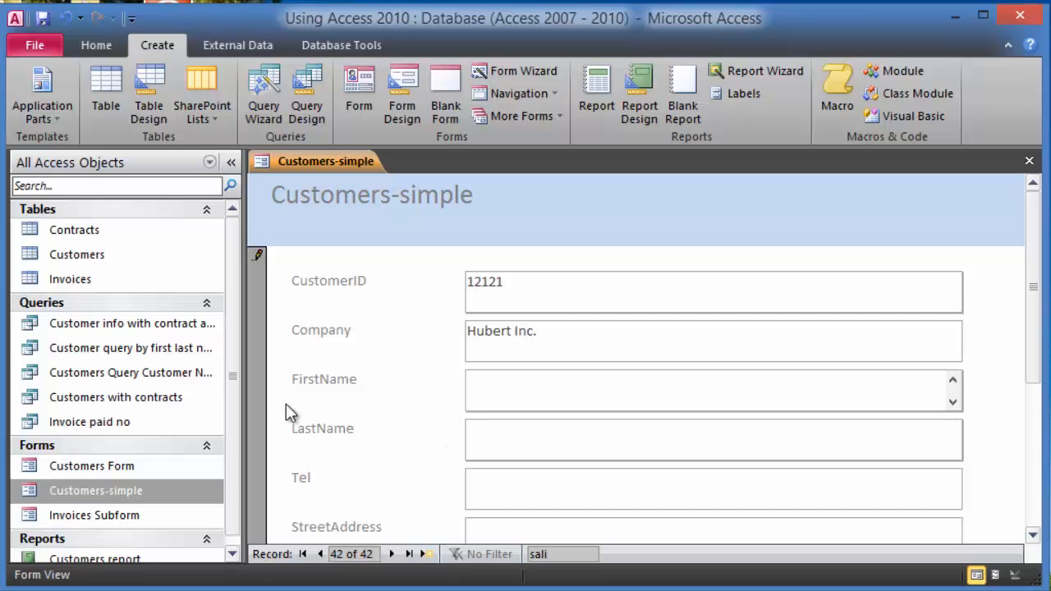
{"action": "left_click_drag", "start_coordinate": [234, 386], "coordinate": [223, 420]}
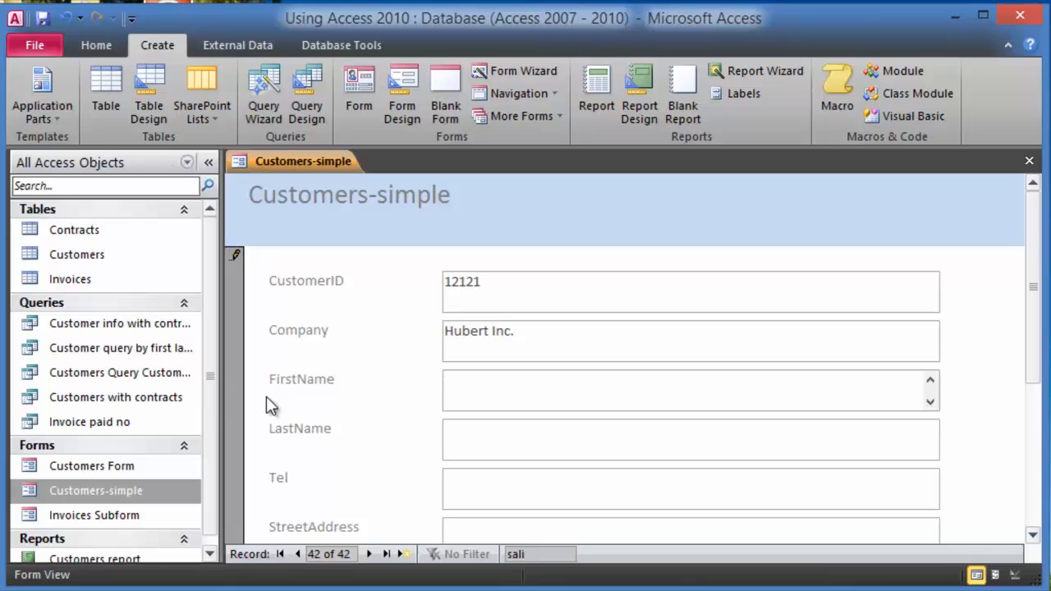
{"action": "key", "text": "shift+Tab"}
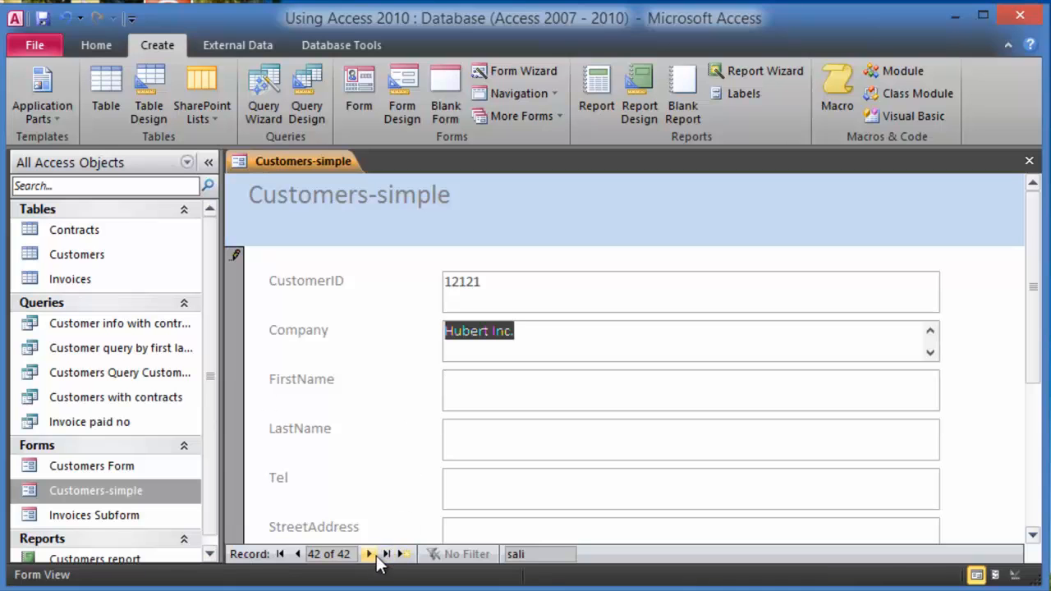
{"action": "left_click", "coordinate": [379, 555]}
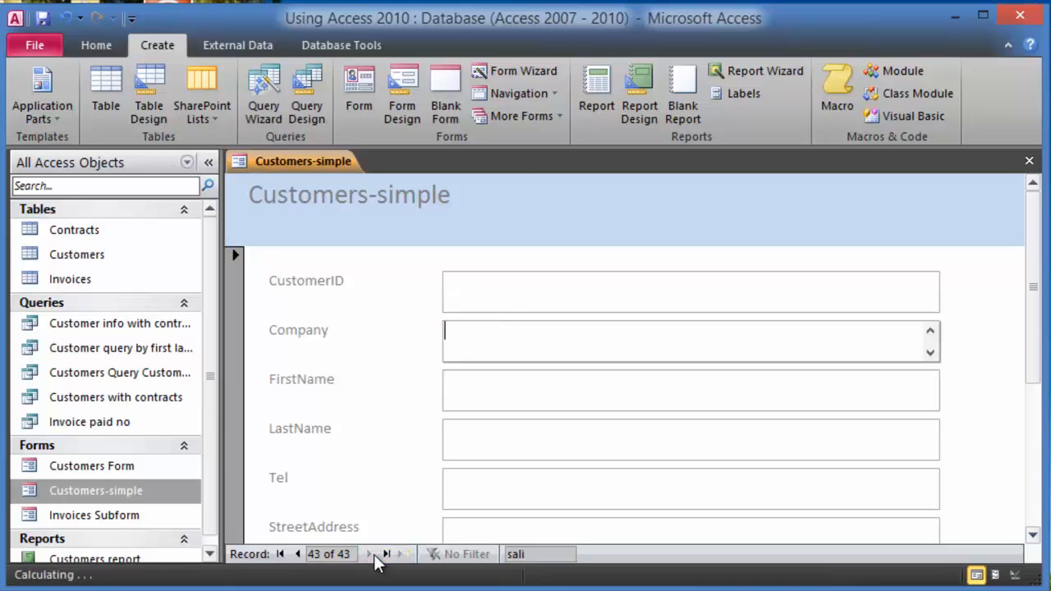
{"action": "left_click", "coordinate": [296, 554]}
{"action": "left_click", "coordinate": [467, 379]}
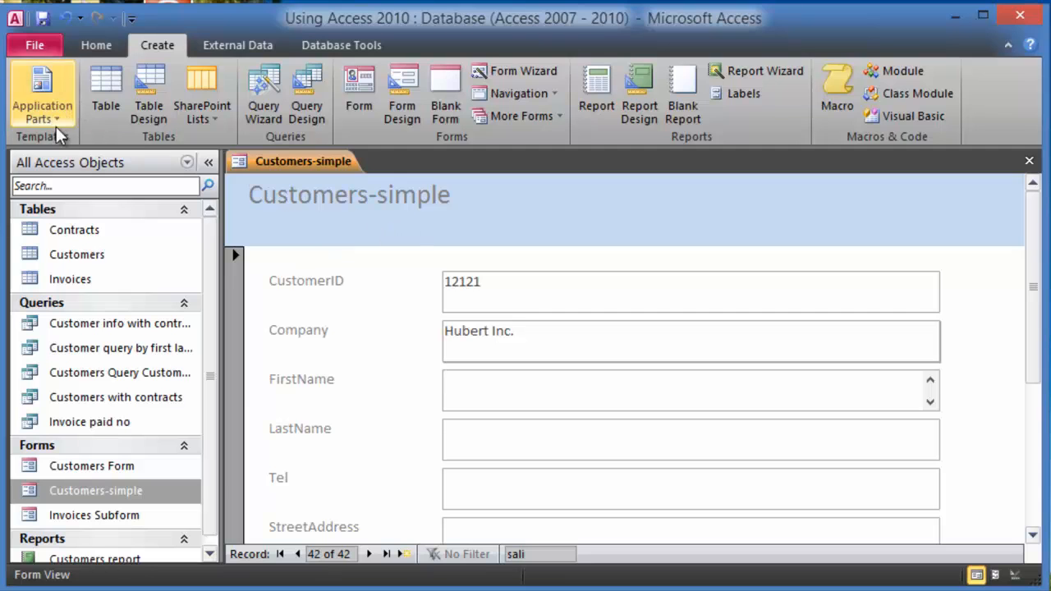
{"action": "left_click", "coordinate": [90, 50]}
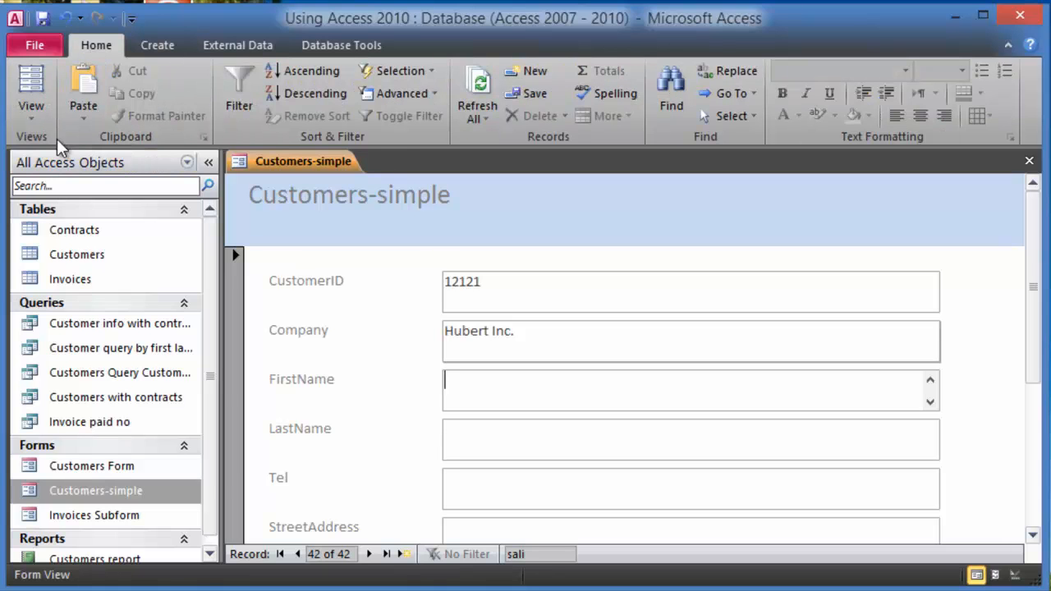
- Switch to Layout View and shrink the CustomerID and Company boxes to a single line
{"action": "left_click", "coordinate": [40, 113]}
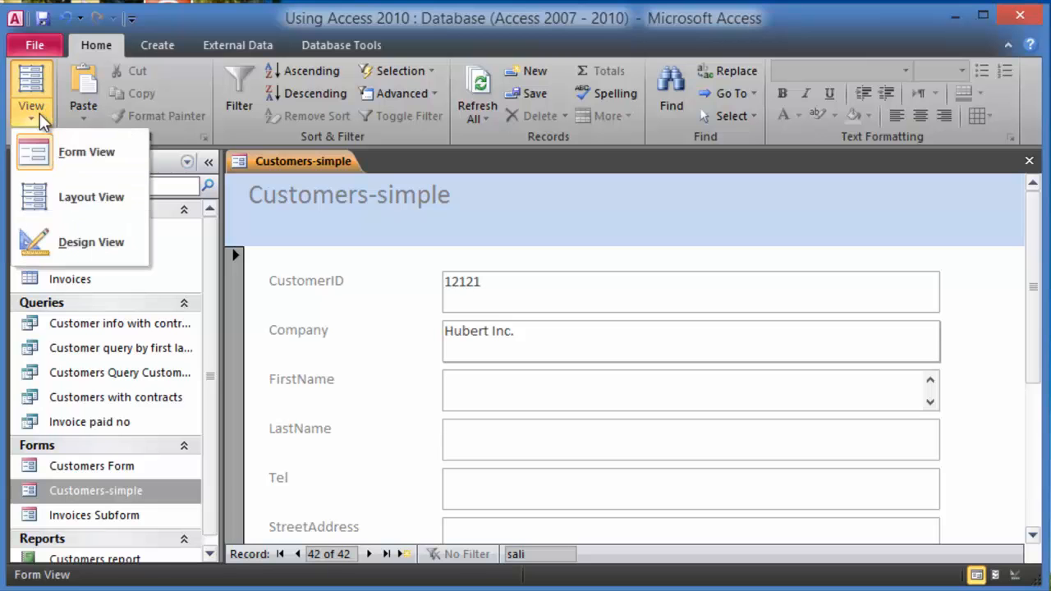
{"action": "left_click", "coordinate": [78, 212]}
{"action": "left_click", "coordinate": [475, 309]}
{"action": "left_click_drag", "start_coordinate": [504, 314], "coordinate": [511, 295]}
{"action": "left_click", "coordinate": [542, 352]}
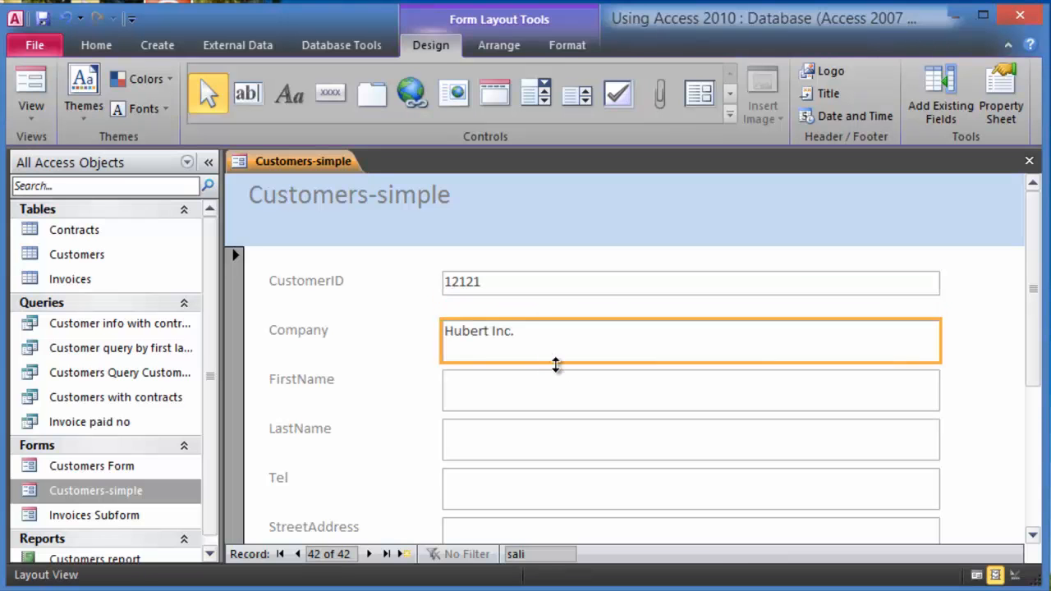
{"action": "left_click_drag", "start_coordinate": [556, 363], "coordinate": [562, 339]}
{"action": "left_click_drag", "start_coordinate": [563, 345], "coordinate": [564, 341]}
{"action": "left_click", "coordinate": [542, 391]}
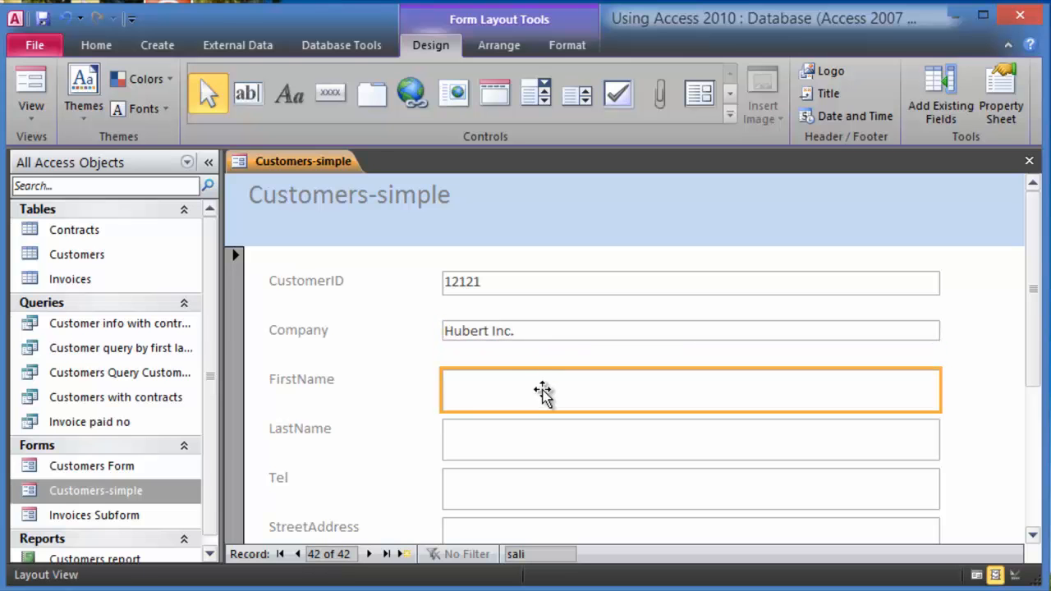
- Apply a built-in theme with a purple header, leaving theme fonts unchanged
{"action": "left_click", "coordinate": [92, 117]}
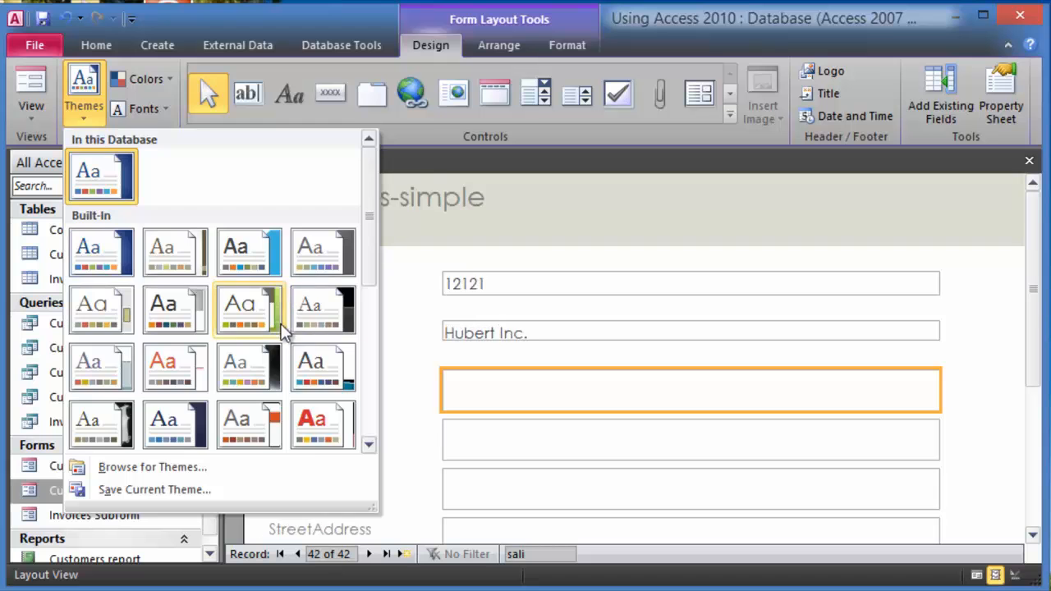
{"action": "left_click", "coordinate": [160, 439]}
{"action": "left_click", "coordinate": [156, 109]}
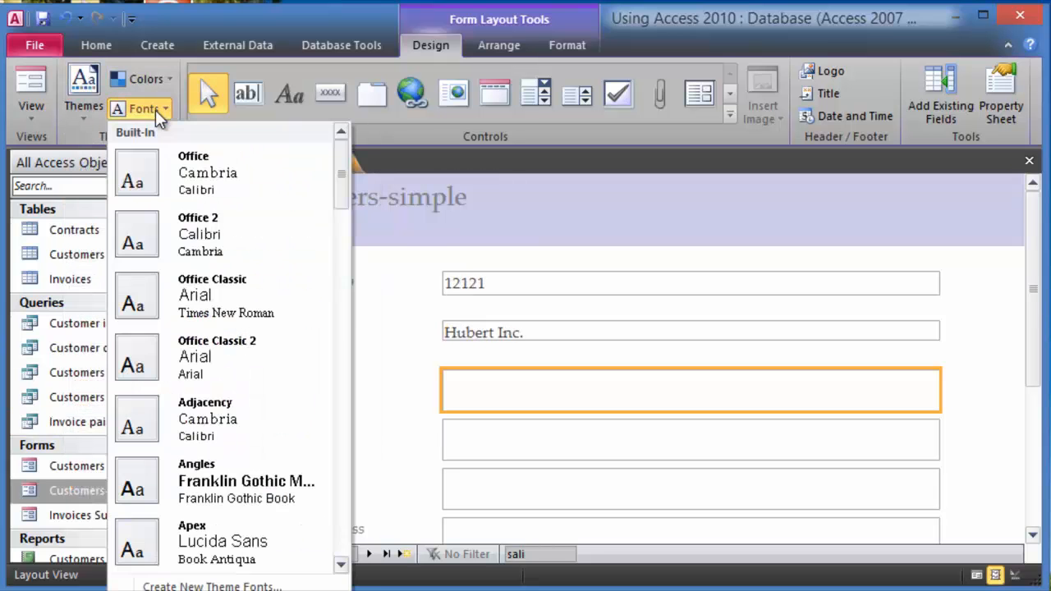
{"action": "left_click", "coordinate": [154, 101]}
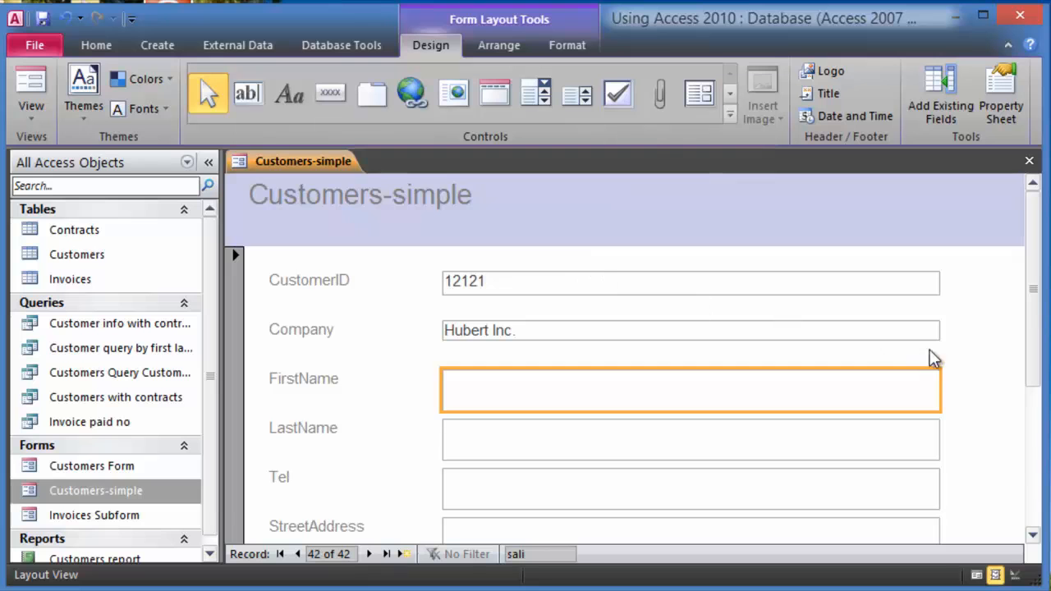
- Make the FirstName box narrower and select the Company box to narrow it
{"action": "left_click", "coordinate": [955, 318]}
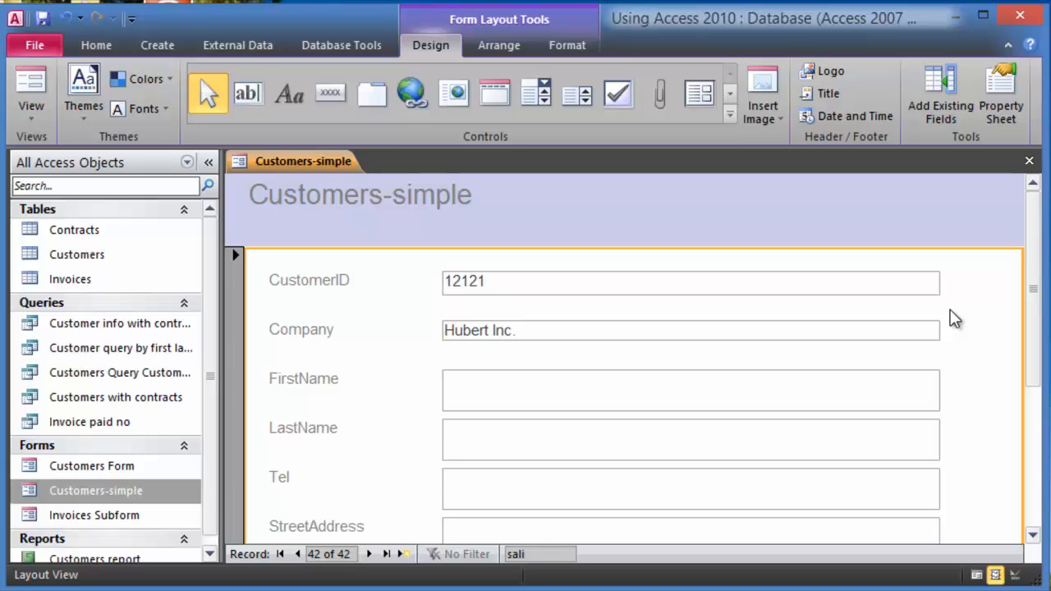
{"action": "left_click", "coordinate": [910, 397]}
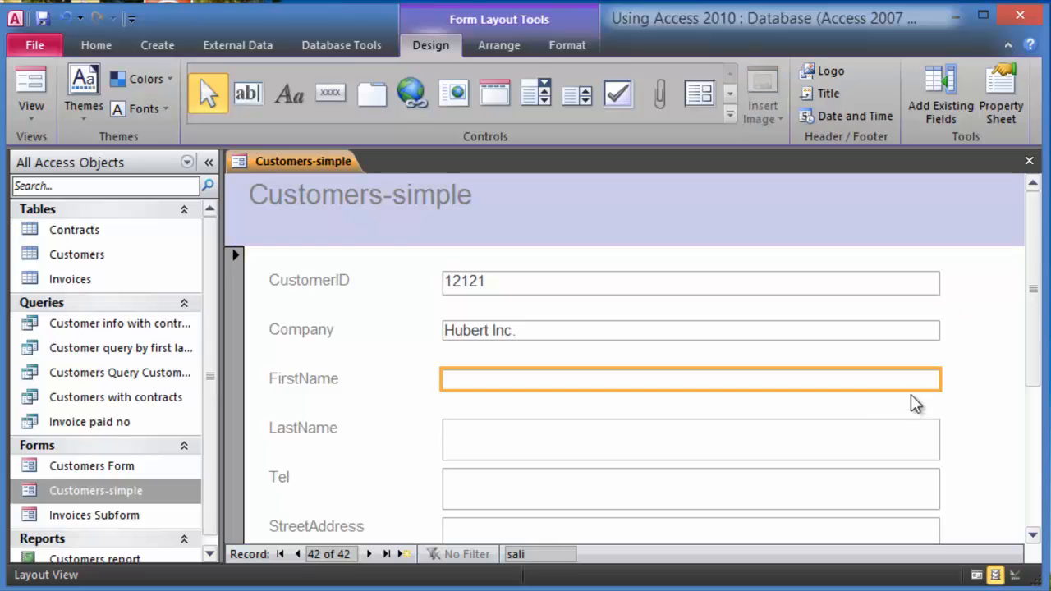
{"action": "left_click_drag", "start_coordinate": [934, 380], "coordinate": [613, 381]}
{"action": "left_click", "coordinate": [939, 331]}
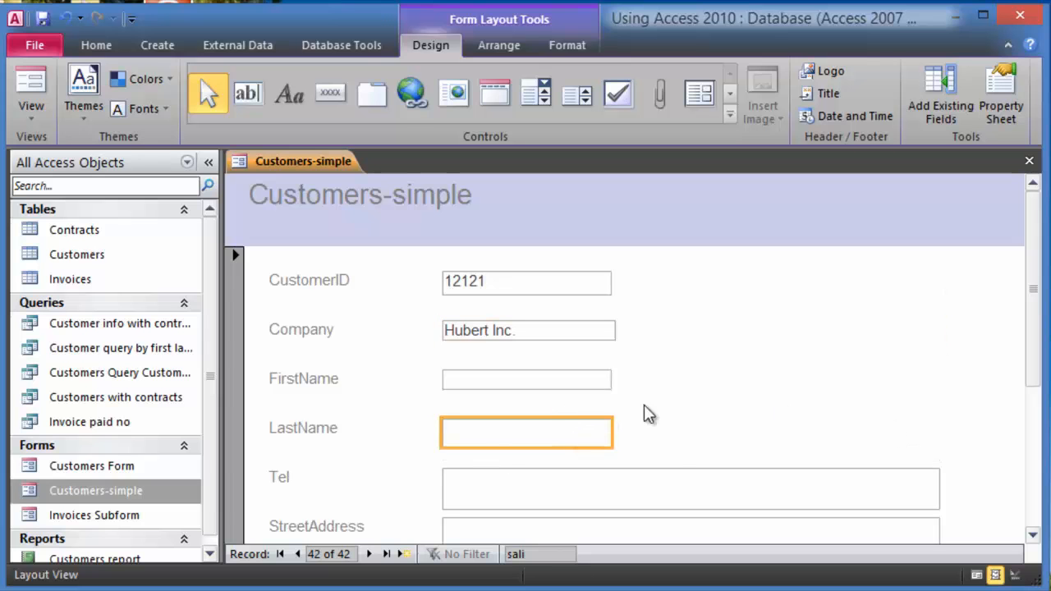
{"action": "left_click", "coordinate": [543, 189]}
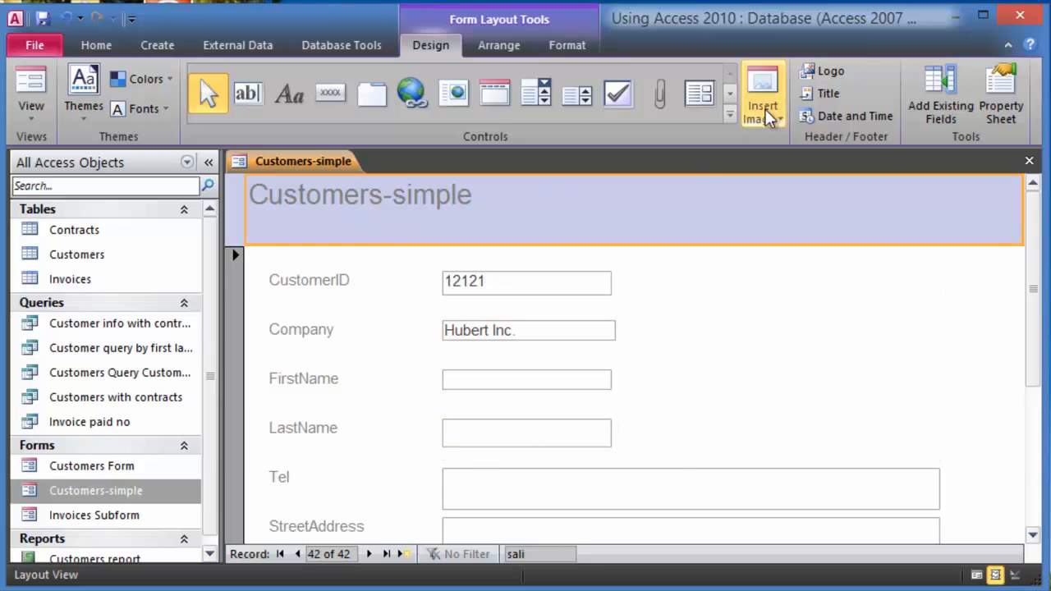
- Try typing extra text into the form title, then undo the change
{"action": "left_click", "coordinate": [824, 94]}
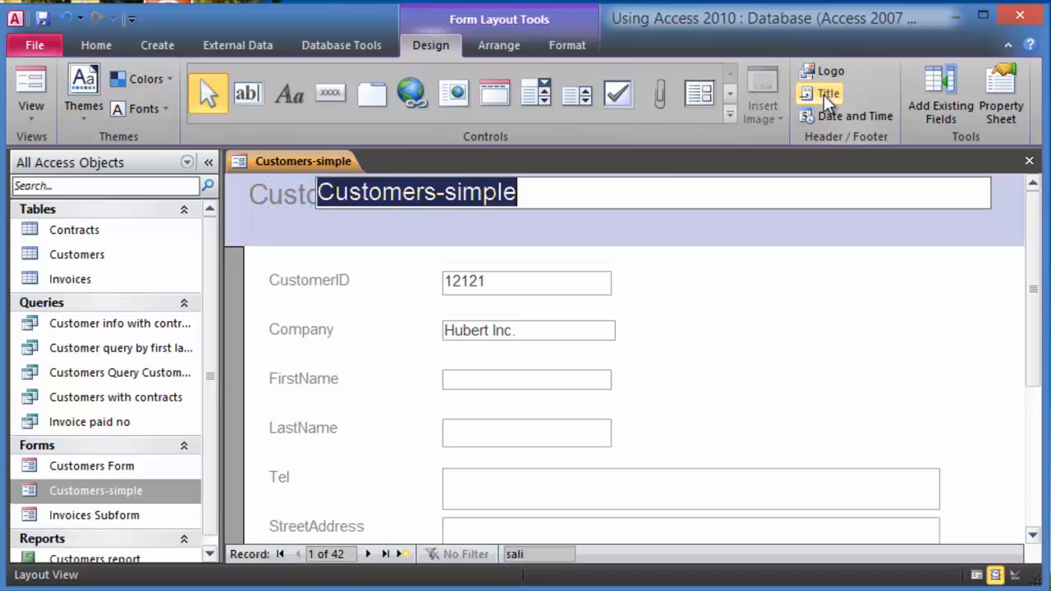
{"action": "left_click", "coordinate": [534, 192]}
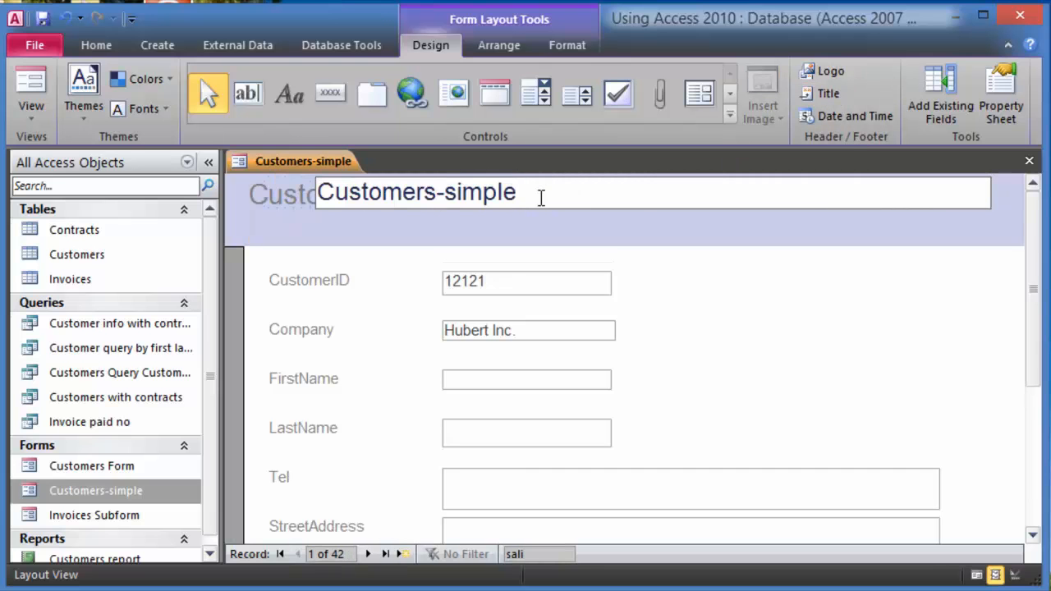
{"action": "type", "text": "sdfsdf sdf dsf"}
{"action": "left_click", "coordinate": [727, 270]}
{"action": "key", "text": "ctrl+z"}
{"action": "left_click", "coordinate": [797, 234]}
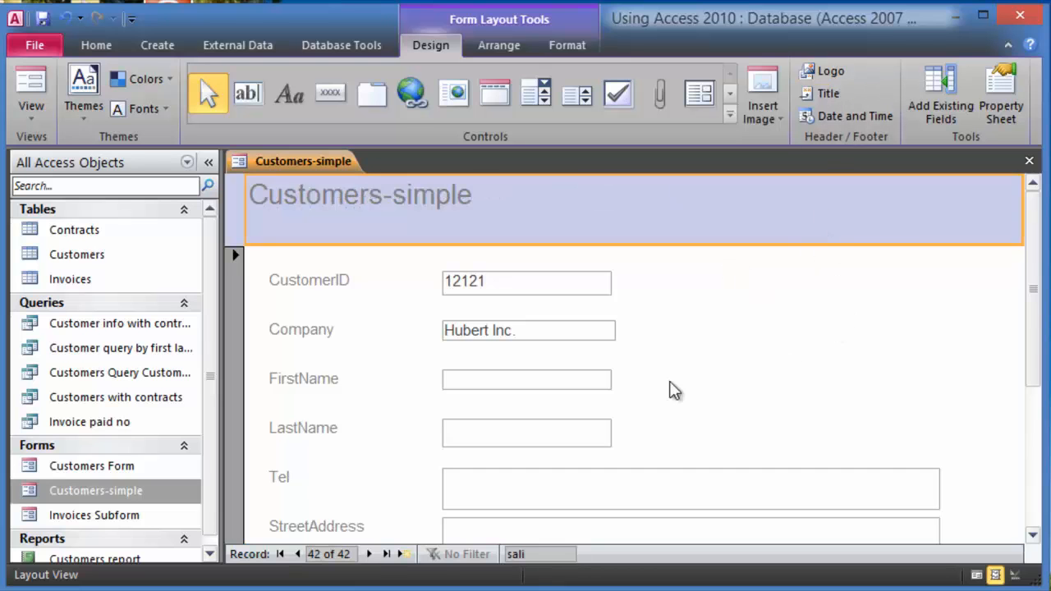
- Narrow the Tel box and move it with its label to the right, beside Company
{"action": "left_click", "coordinate": [528, 430]}
{"action": "left_click", "coordinate": [657, 432]}
{"action": "left_click", "coordinate": [563, 489]}
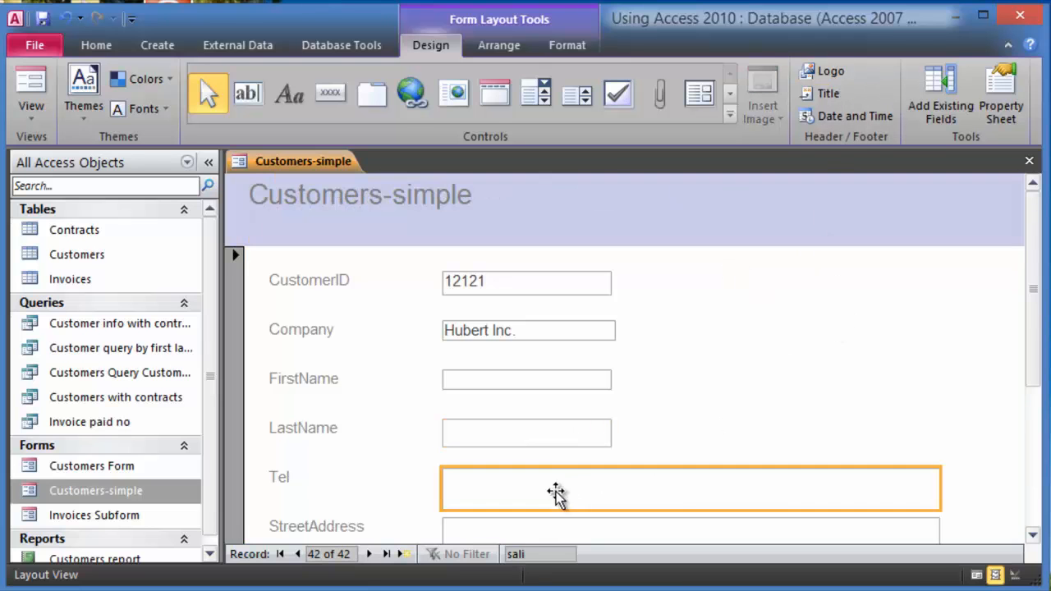
{"action": "left_click_drag", "start_coordinate": [944, 492], "coordinate": [619, 505]}
{"action": "left_click", "coordinate": [688, 460]}
{"action": "left_click_drag", "start_coordinate": [556, 485], "coordinate": [602, 490]}
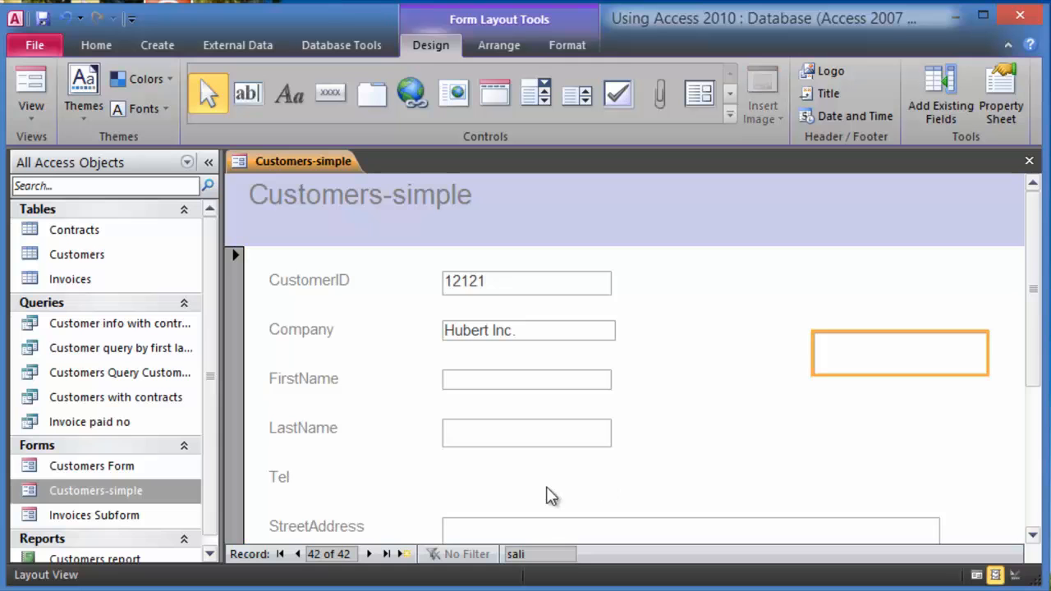
{"action": "left_click_drag", "start_coordinate": [676, 421], "coordinate": [681, 418]}
{"action": "left_click", "coordinate": [742, 363]}
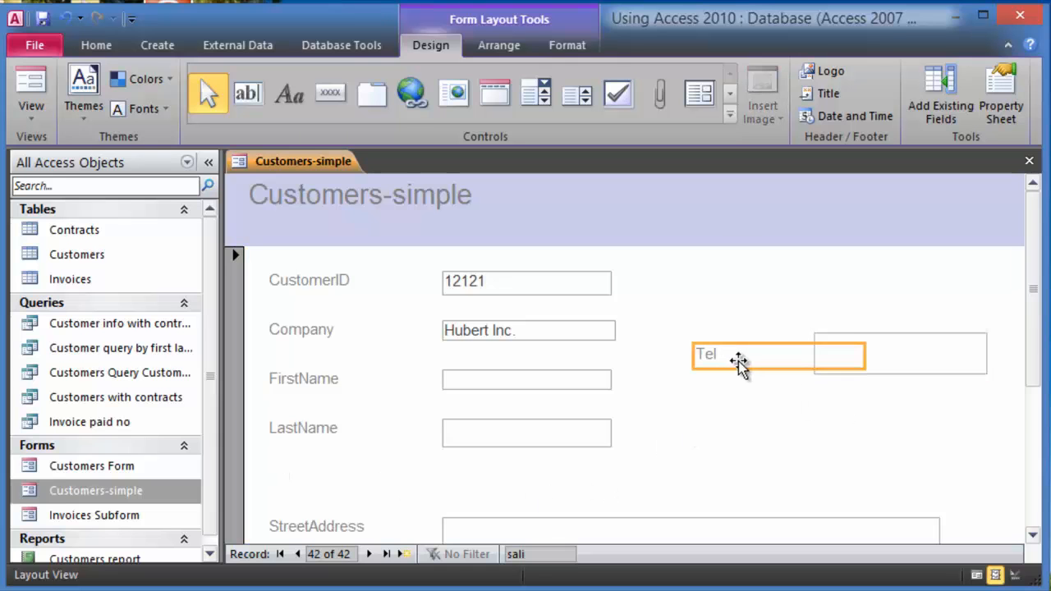
{"action": "left_click_drag", "start_coordinate": [736, 362], "coordinate": [775, 364]}
{"action": "left_click", "coordinate": [748, 310]}
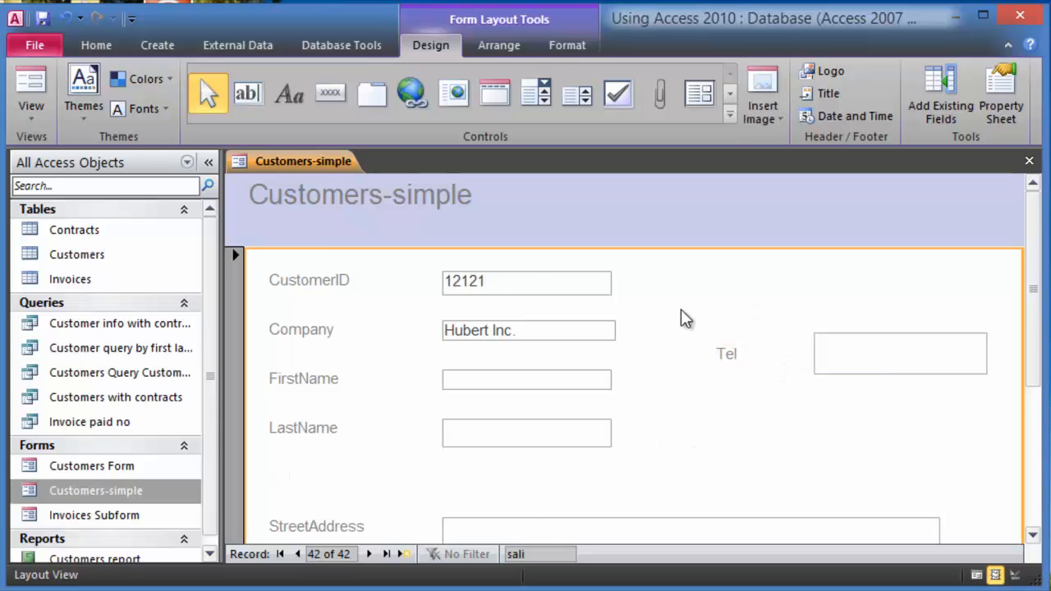
{"action": "left_click", "coordinate": [33, 115]}
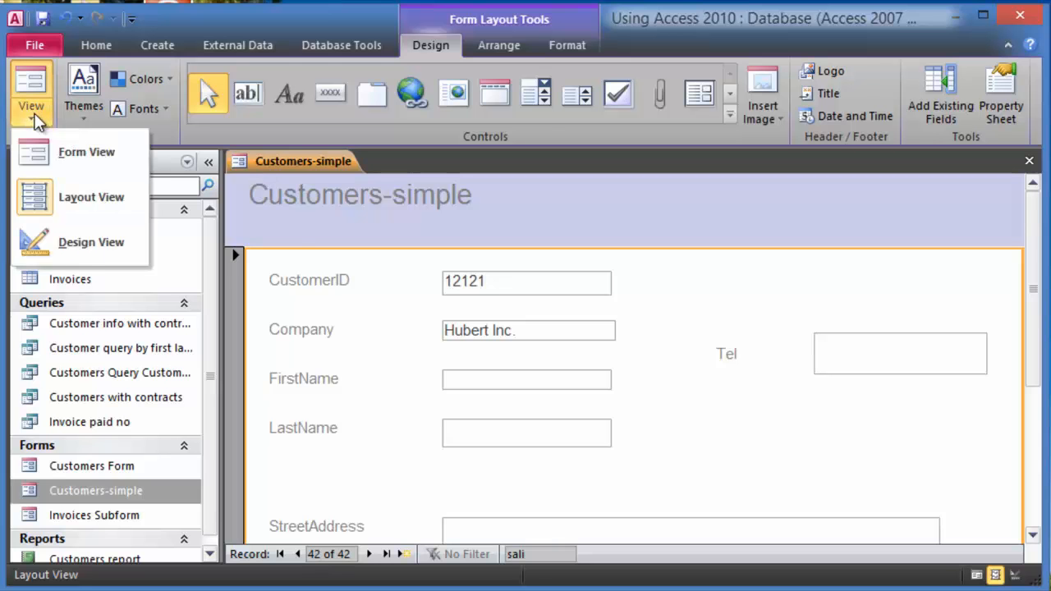
- In Design View, narrow the Tel label and move StreetAddress up beside Tel on the right
{"action": "left_click", "coordinate": [70, 245]}
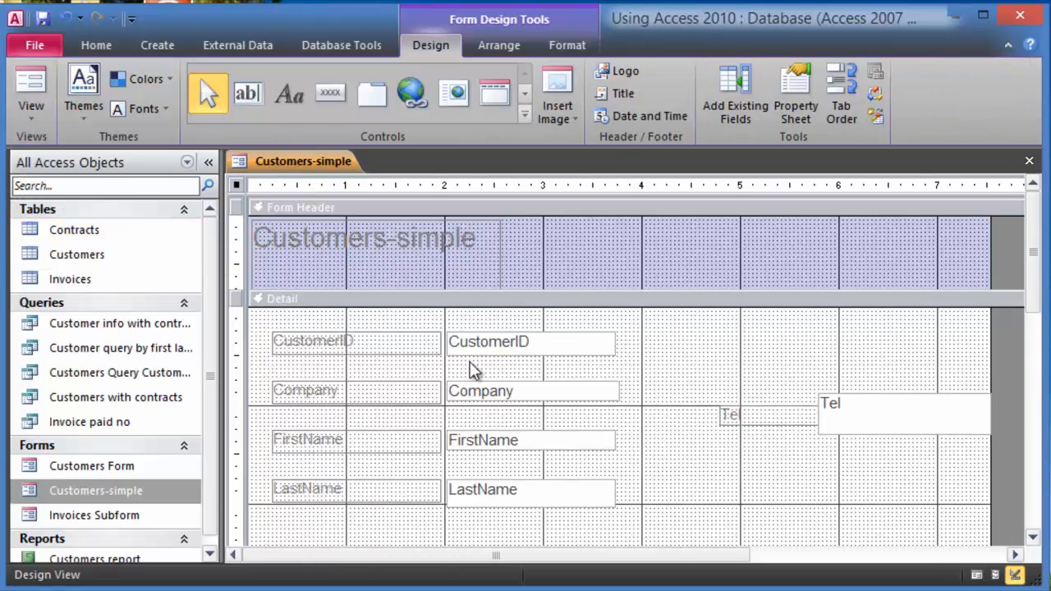
{"action": "left_click", "coordinate": [812, 420]}
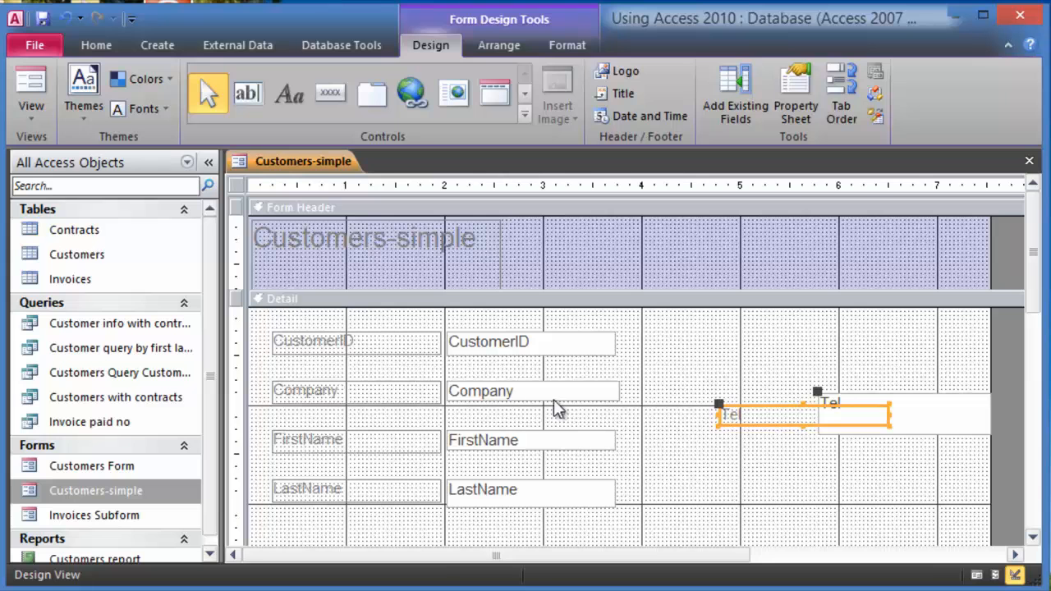
{"action": "left_click", "coordinate": [889, 415]}
{"action": "left_click_drag", "start_coordinate": [889, 416], "coordinate": [818, 418]}
{"action": "left_click", "coordinate": [788, 456]}
{"action": "scroll", "coordinate": [751, 448], "scroll_direction": "down", "scroll_amount": 2}
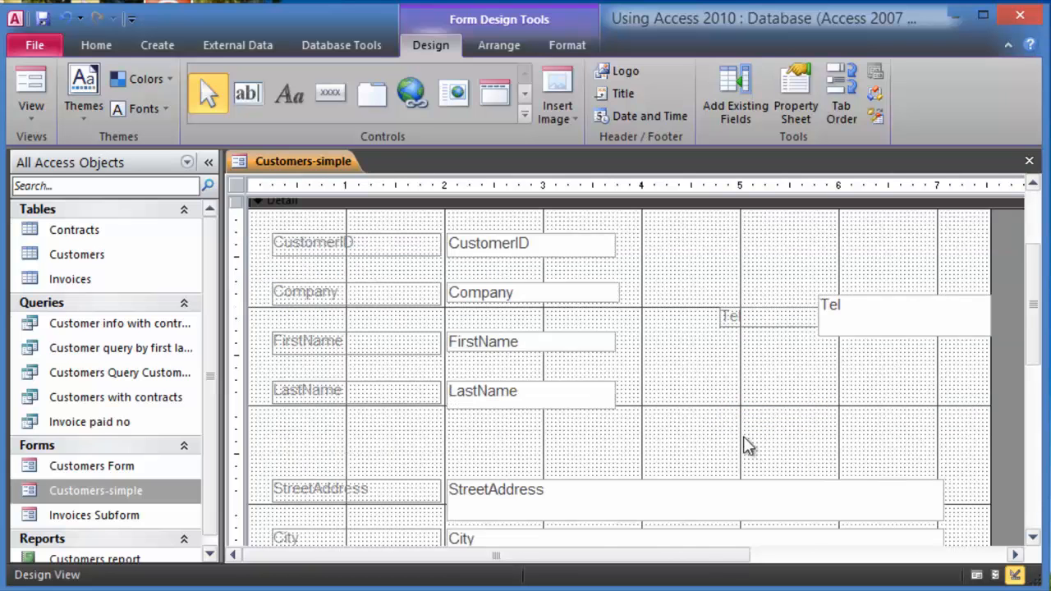
{"action": "left_click_drag", "start_coordinate": [474, 501], "coordinate": [804, 406]}
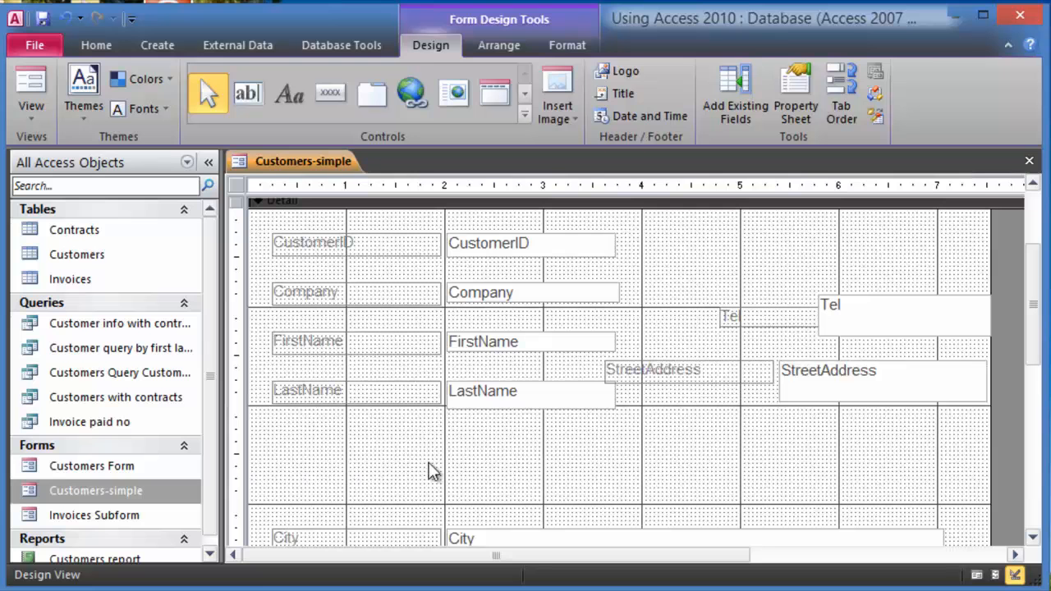
- Save the Customers-simple design changes and reopen the form
{"action": "left_click", "coordinate": [1030, 162]}
{"action": "left_click", "coordinate": [369, 318]}
{"action": "double_click", "coordinate": [128, 490]}
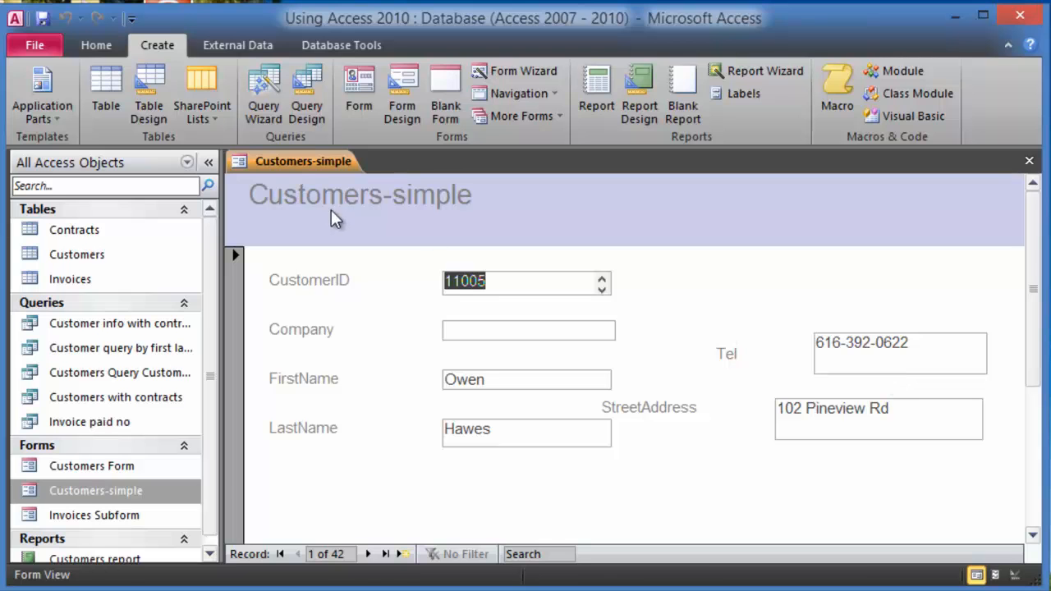
- Look at the form views list without switching, then close the Customers-simple form
{"action": "left_click", "coordinate": [93, 49]}
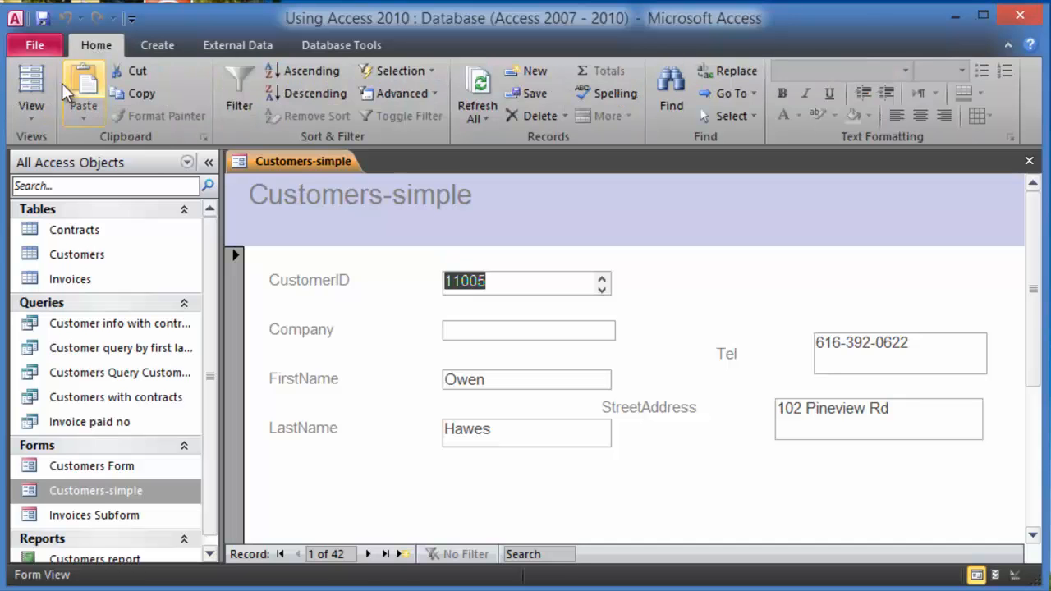
{"action": "left_click", "coordinate": [33, 116]}
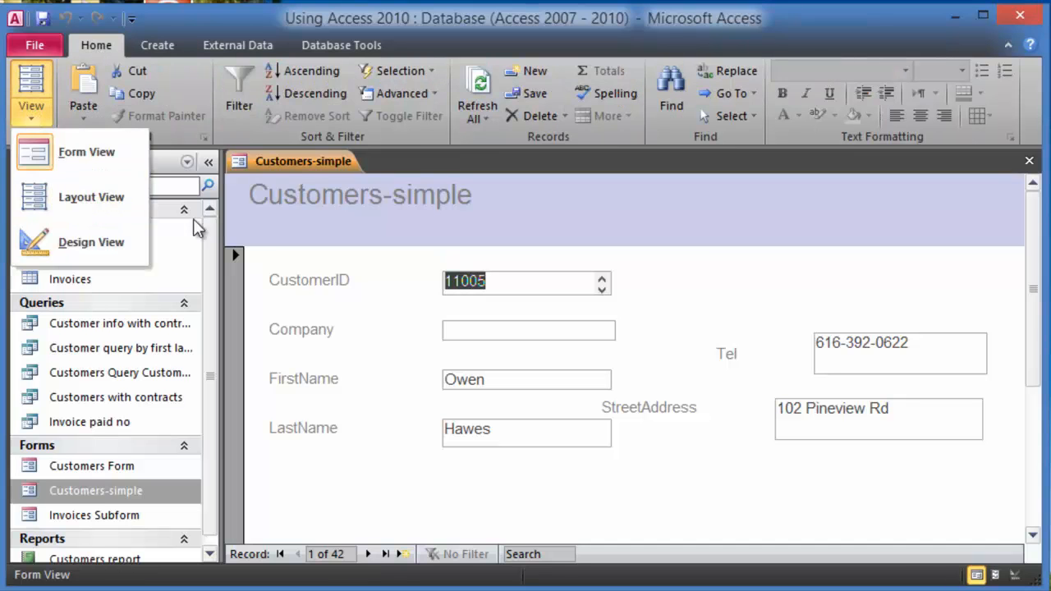
{"action": "left_click", "coordinate": [710, 216]}
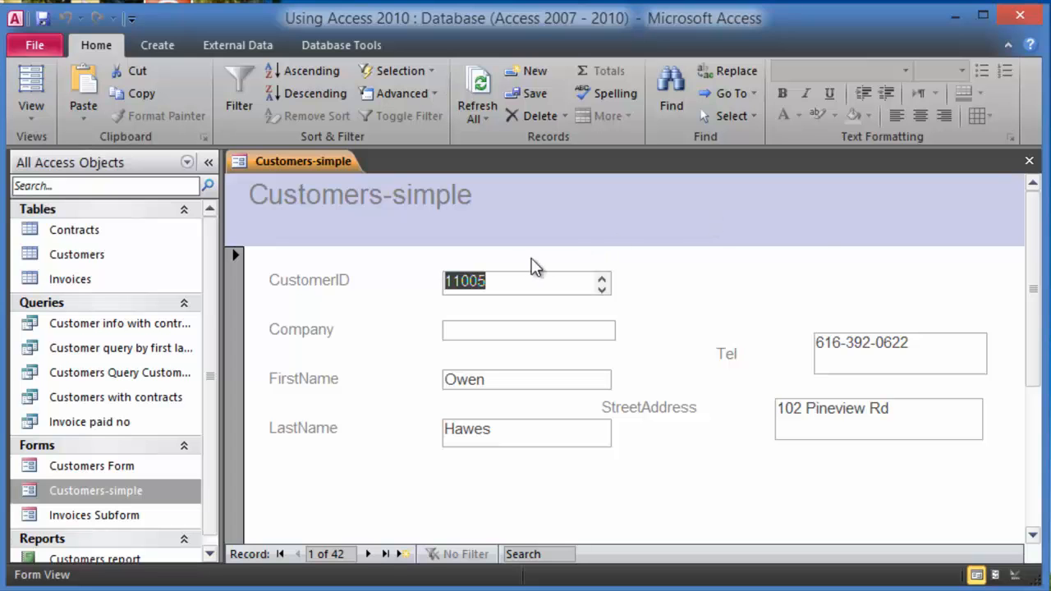
{"action": "left_click", "coordinate": [1029, 161]}
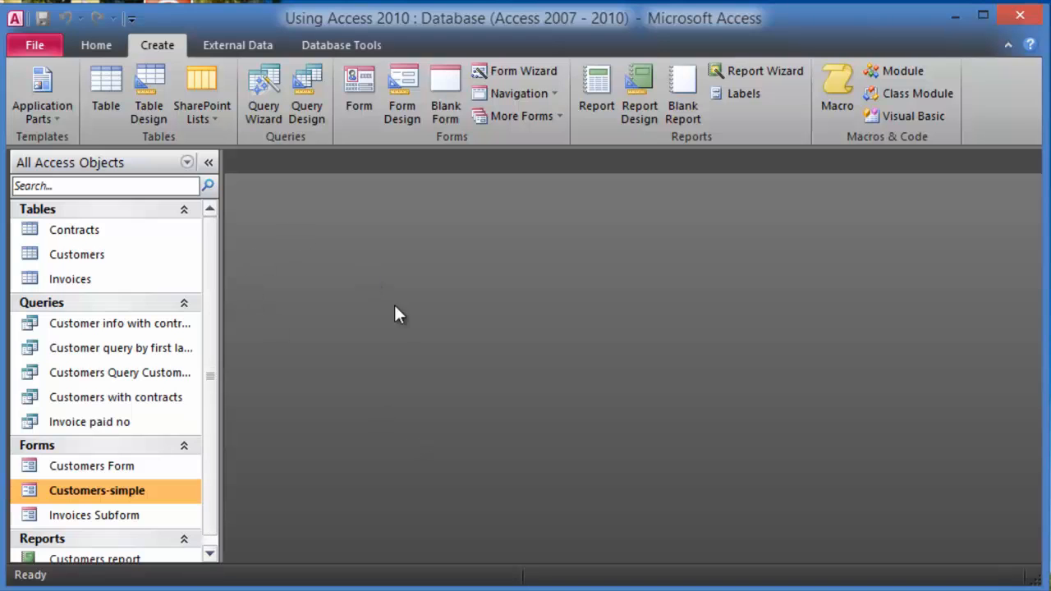
- Start the Form Wizard and add all Customers fields, CustomerID through the rest
{"action": "left_click", "coordinate": [539, 71]}
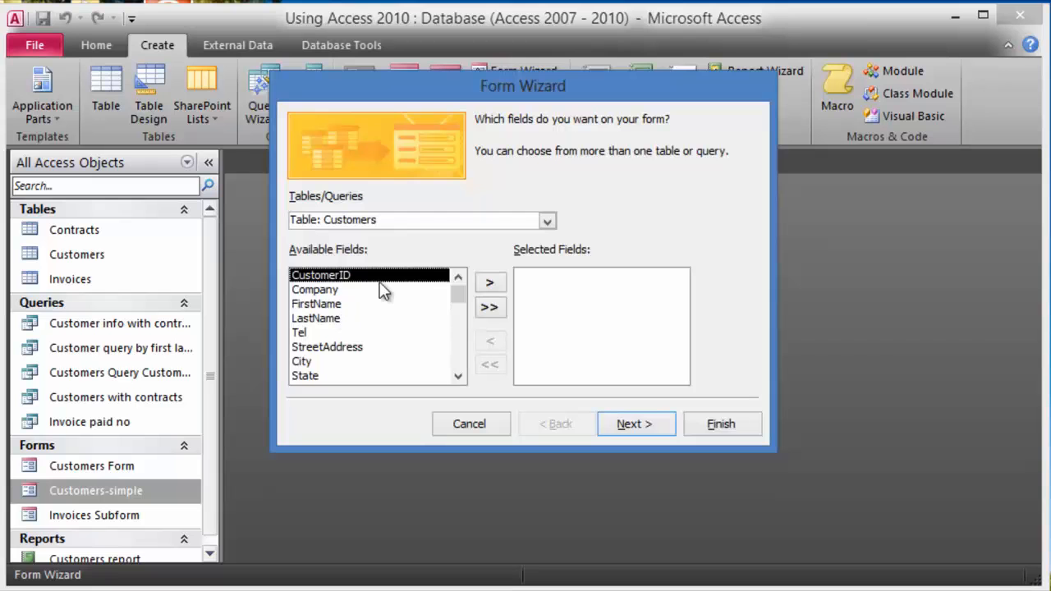
{"action": "left_click", "coordinate": [490, 282]}
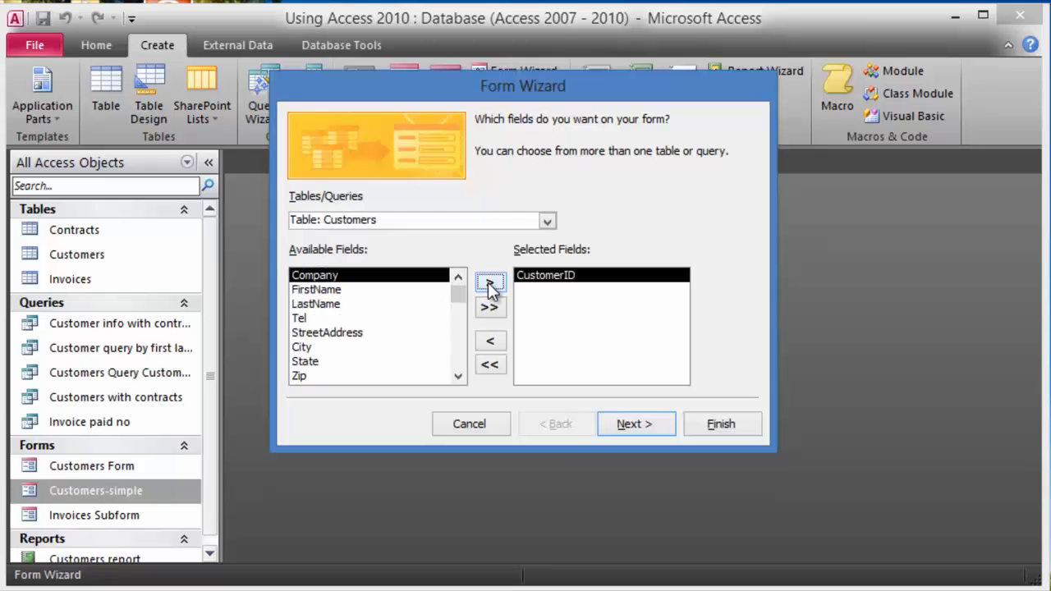
{"action": "left_click", "coordinate": [490, 283]}
{"action": "left_click", "coordinate": [490, 283]}
{"action": "left_click", "coordinate": [490, 282]}
{"action": "left_click", "coordinate": [489, 283]}
{"action": "left_click", "coordinate": [490, 282]}
{"action": "left_click", "coordinate": [490, 283]}
{"action": "left_click", "coordinate": [490, 282]}
{"action": "left_click", "coordinate": [490, 282]}
{"action": "left_click", "coordinate": [490, 283]}
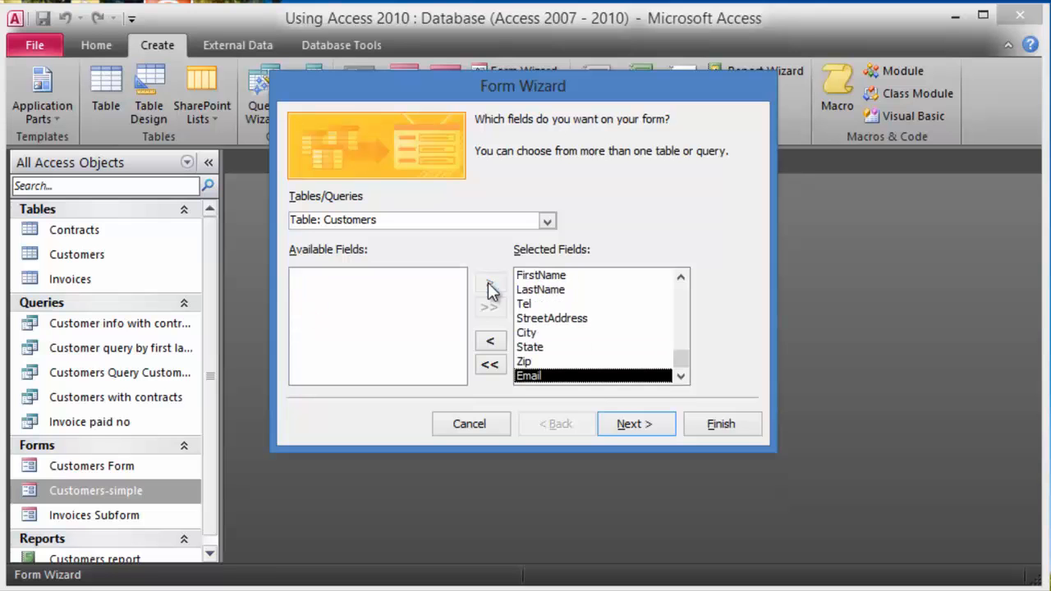
- Add Contract Amt, Signing Date and Contract Type from the Contracts table
{"action": "left_click", "coordinate": [547, 220]}
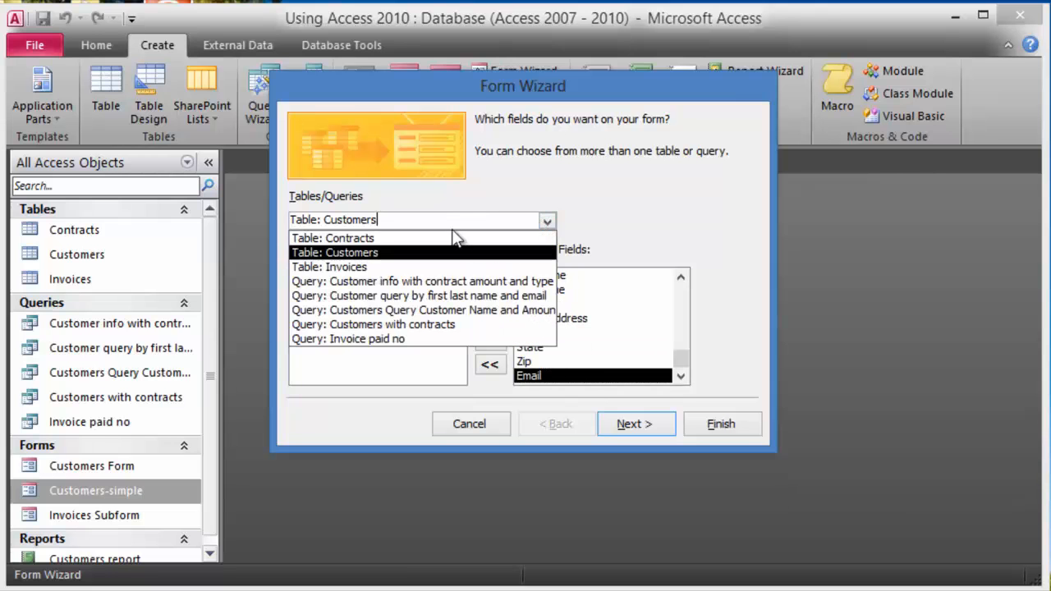
{"action": "left_click", "coordinate": [394, 239]}
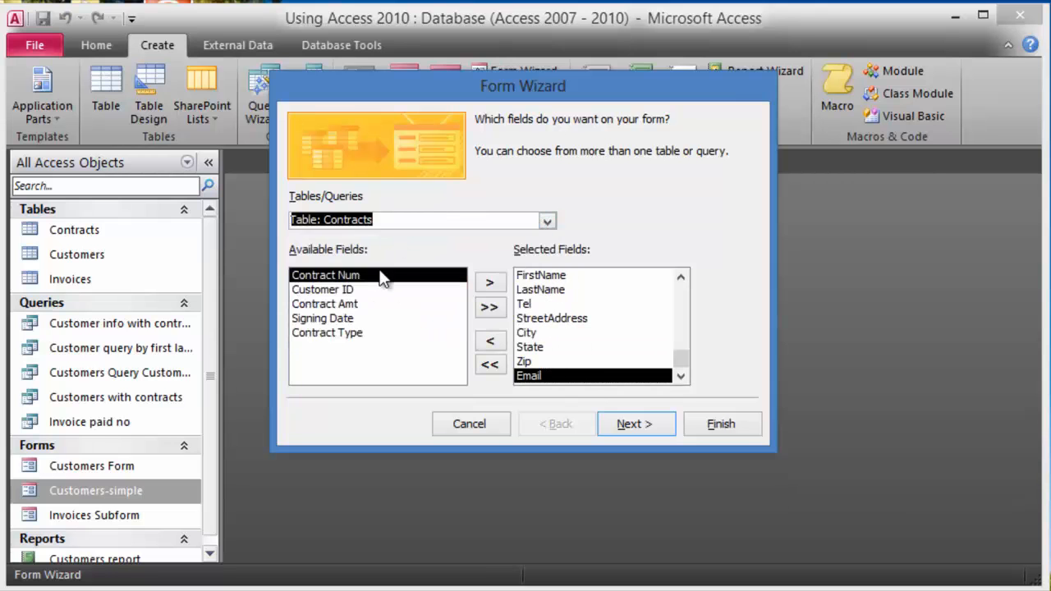
{"action": "left_click", "coordinate": [345, 305]}
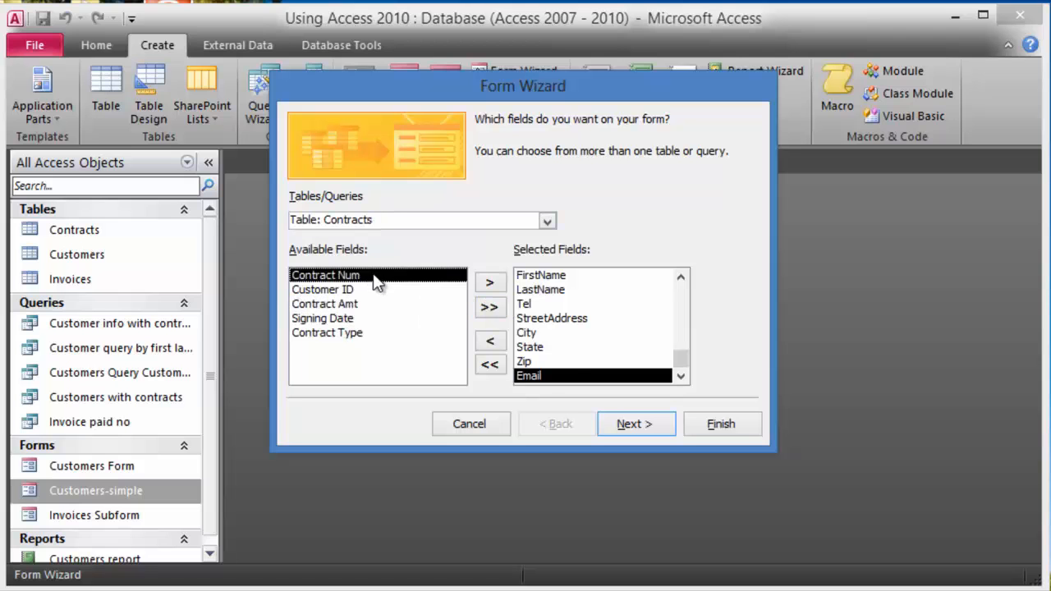
{"action": "left_click", "coordinate": [489, 282]}
{"action": "left_click", "coordinate": [490, 282]}
{"action": "left_click", "coordinate": [489, 283]}
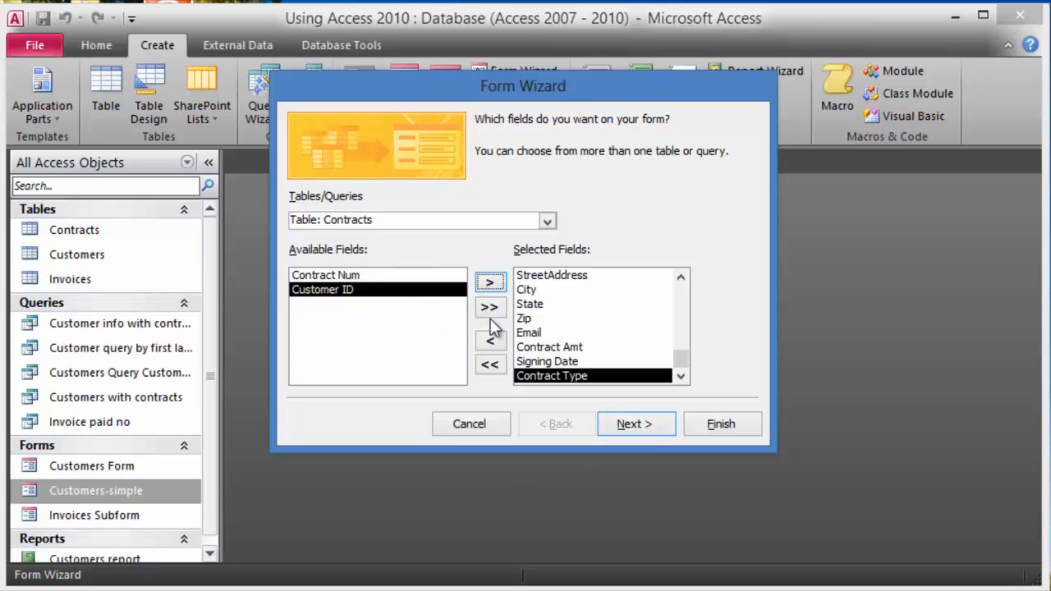
{"action": "left_click", "coordinate": [643, 428]}
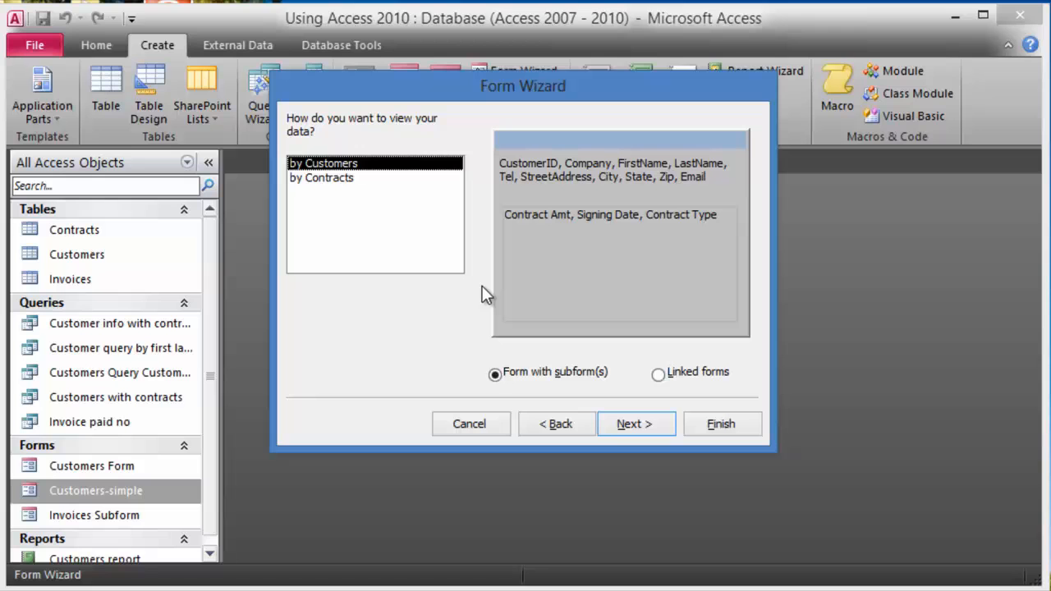
- View data by customers with a Contracts subform, title it 'Customers with contracts', and finish
{"action": "left_click", "coordinate": [631, 428]}
{"action": "left_click", "coordinate": [564, 427]}
{"action": "left_click", "coordinate": [645, 429]}
{"action": "left_click", "coordinate": [645, 429]}
{"action": "left_click", "coordinate": [587, 143]}
{"action": "type", "text": "with contracts"}
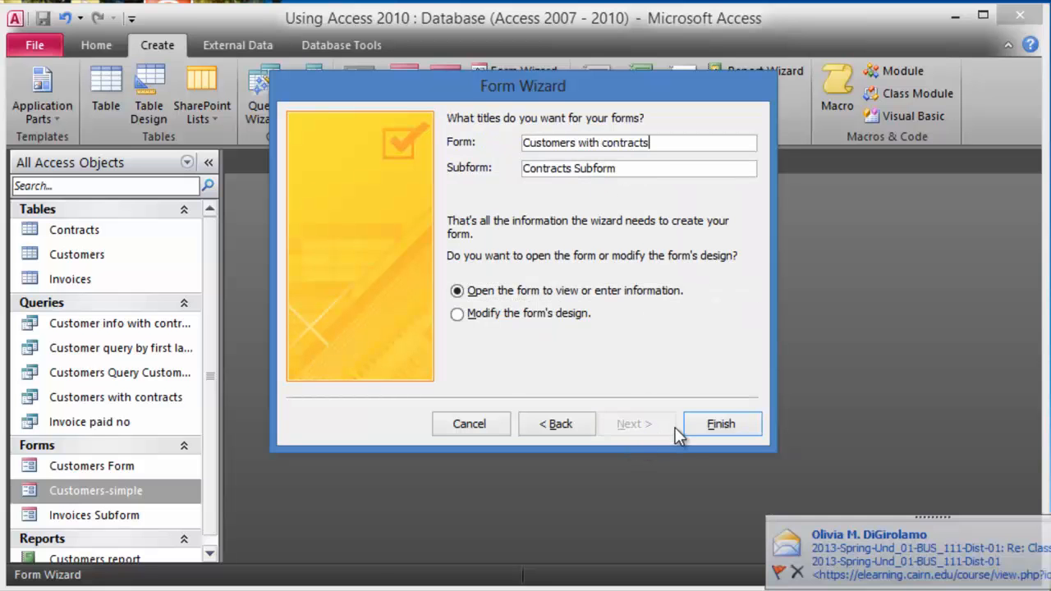
{"action": "left_click", "coordinate": [712, 425]}
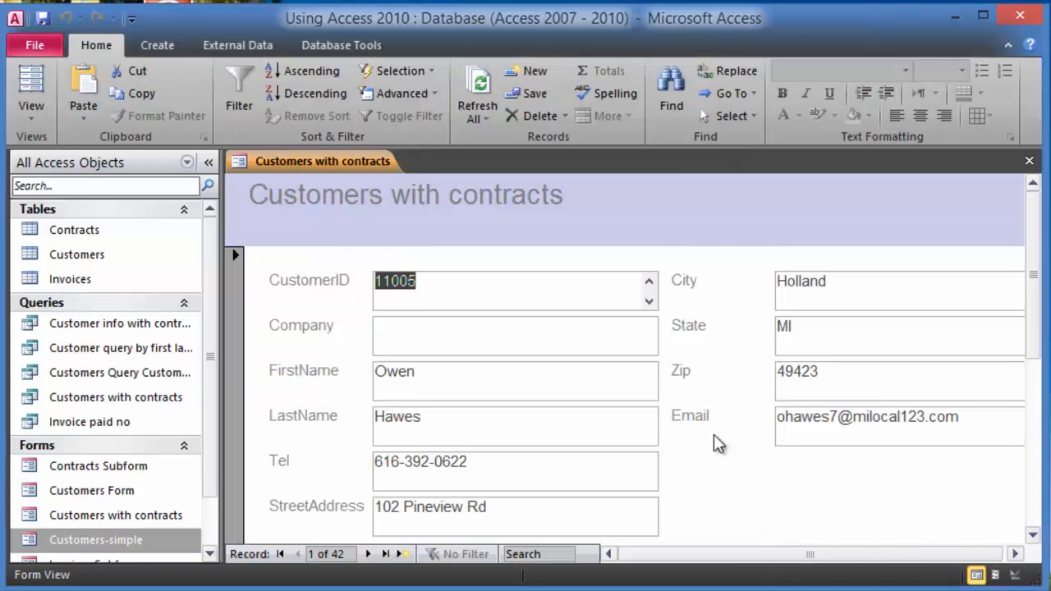
- Step forward to customer record 4 of 42 and scroll to its Contracts subform
{"action": "scroll", "coordinate": [698, 423], "scroll_direction": "down", "scroll_amount": 2}
{"action": "scroll", "coordinate": [772, 497], "scroll_direction": "down", "scroll_amount": 2}
{"action": "scroll", "coordinate": [758, 485], "scroll_direction": "down", "scroll_amount": 2}
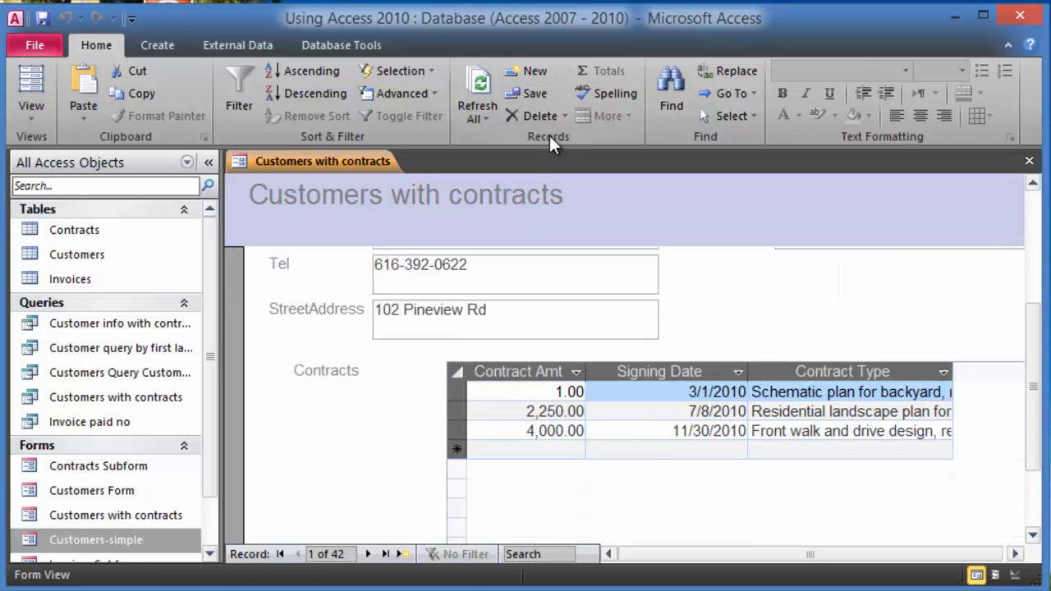
{"action": "left_click", "coordinate": [368, 556]}
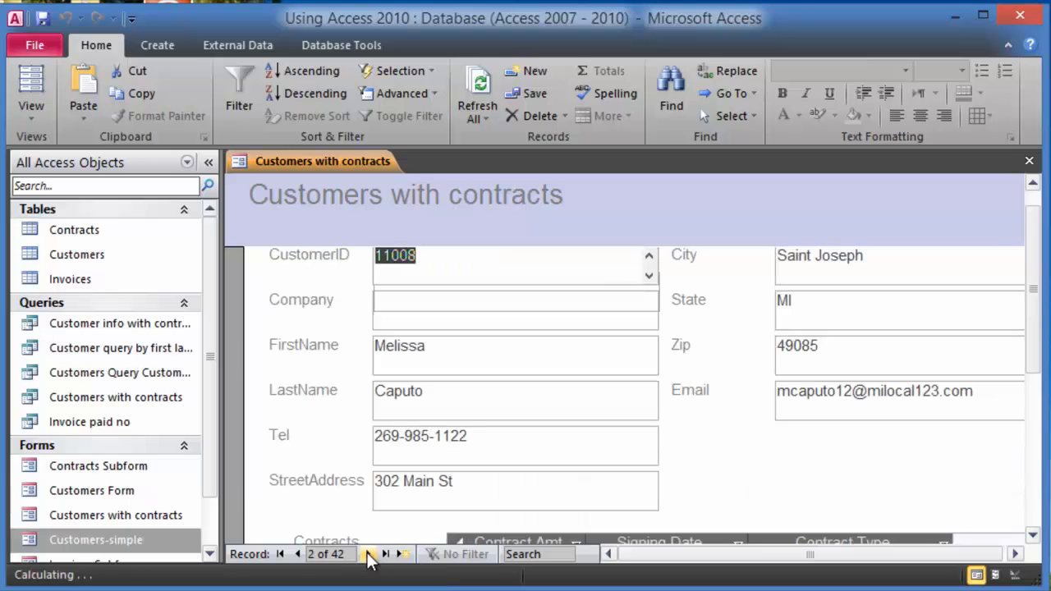
{"action": "left_click", "coordinate": [368, 556]}
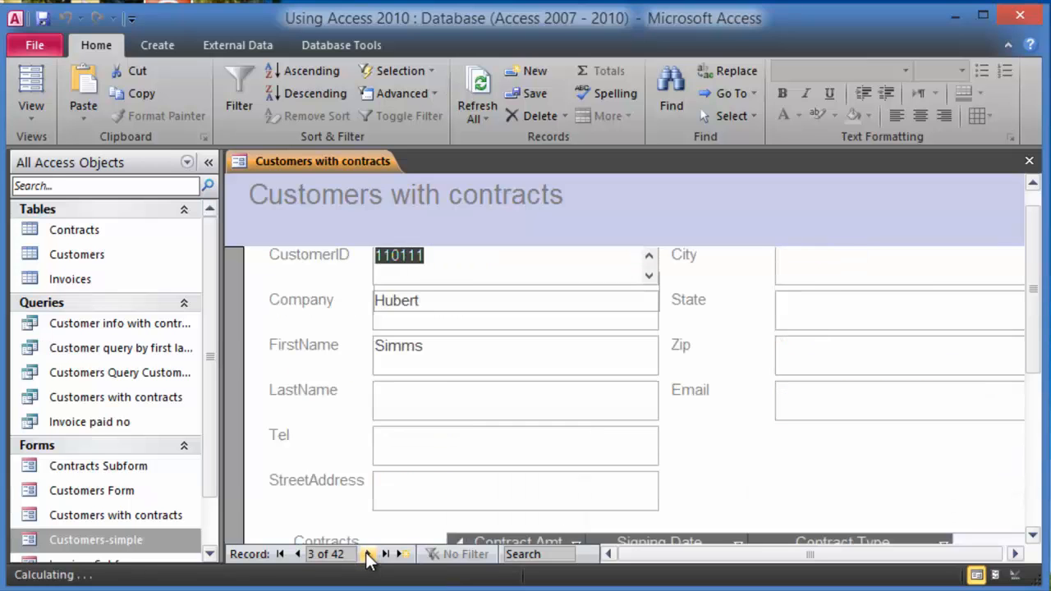
{"action": "scroll", "coordinate": [814, 454], "scroll_direction": "down", "scroll_amount": 3}
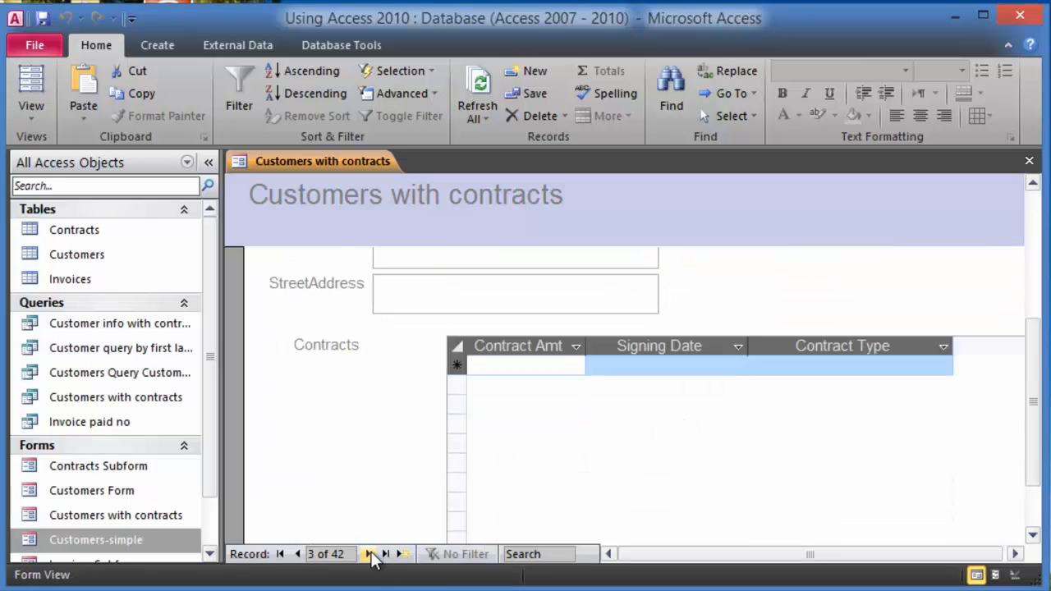
{"action": "left_click", "coordinate": [368, 555]}
{"action": "scroll", "coordinate": [768, 440], "scroll_direction": "down", "scroll_amount": 3}
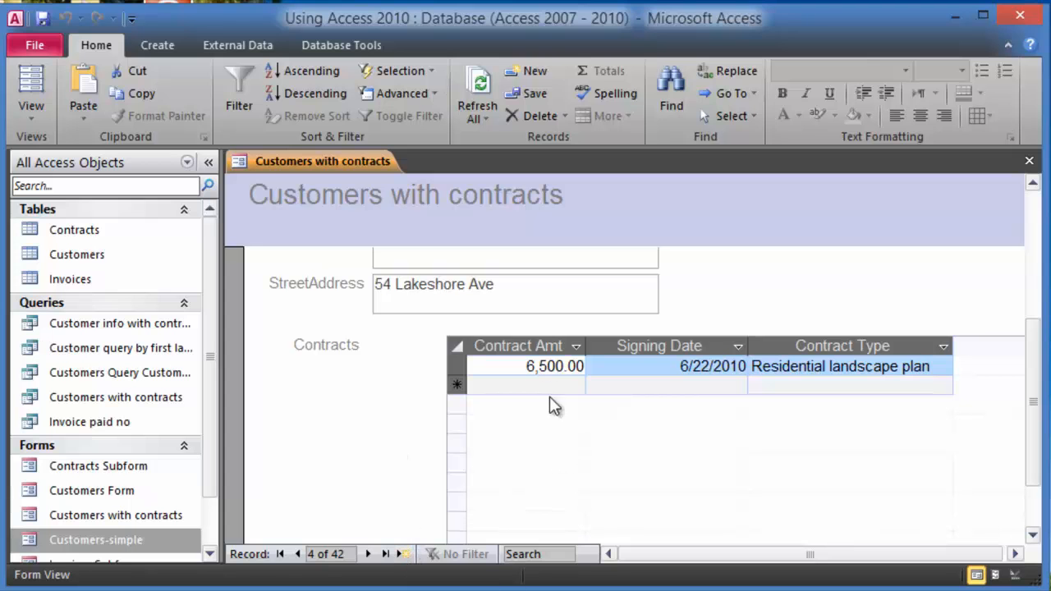
- Start a new contract row in the subform, entering 7000 as the amount
{"action": "left_click", "coordinate": [377, 400]}
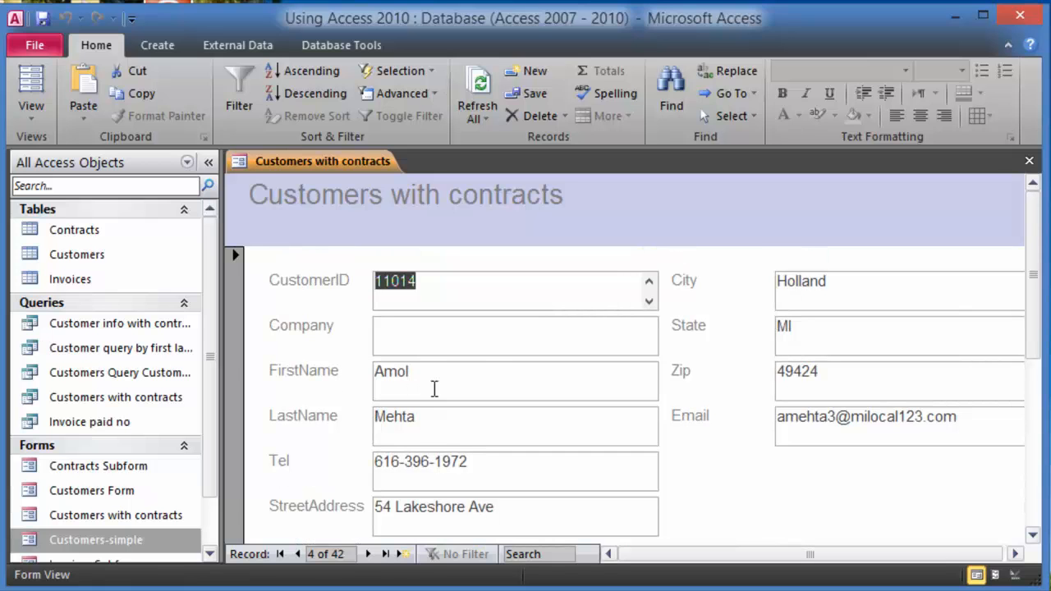
{"action": "scroll", "coordinate": [427, 423], "scroll_direction": "down", "scroll_amount": 3}
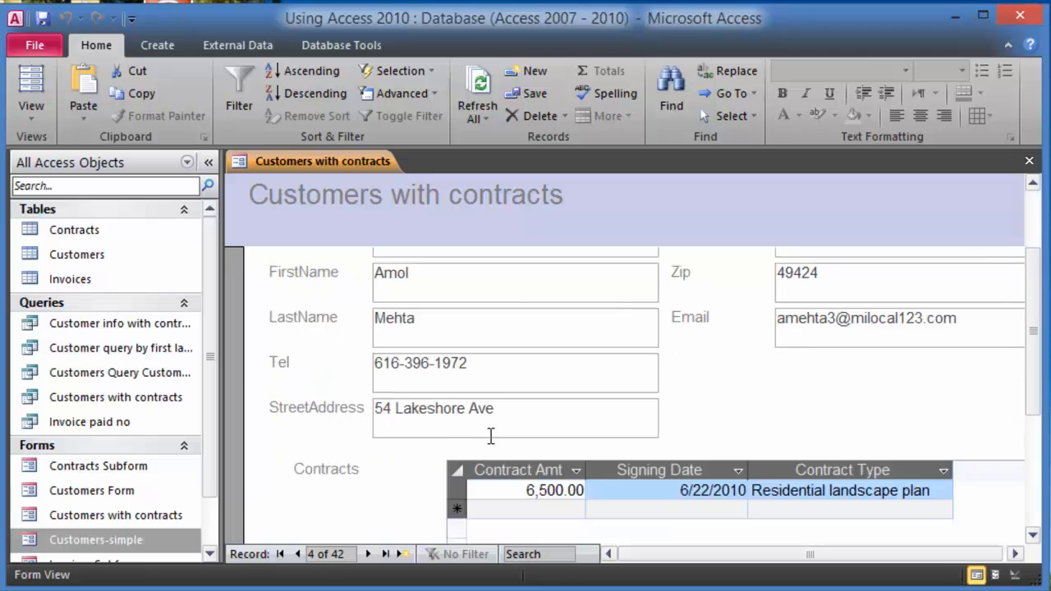
{"action": "left_click", "coordinate": [555, 512]}
{"action": "type", "text": "7000"}
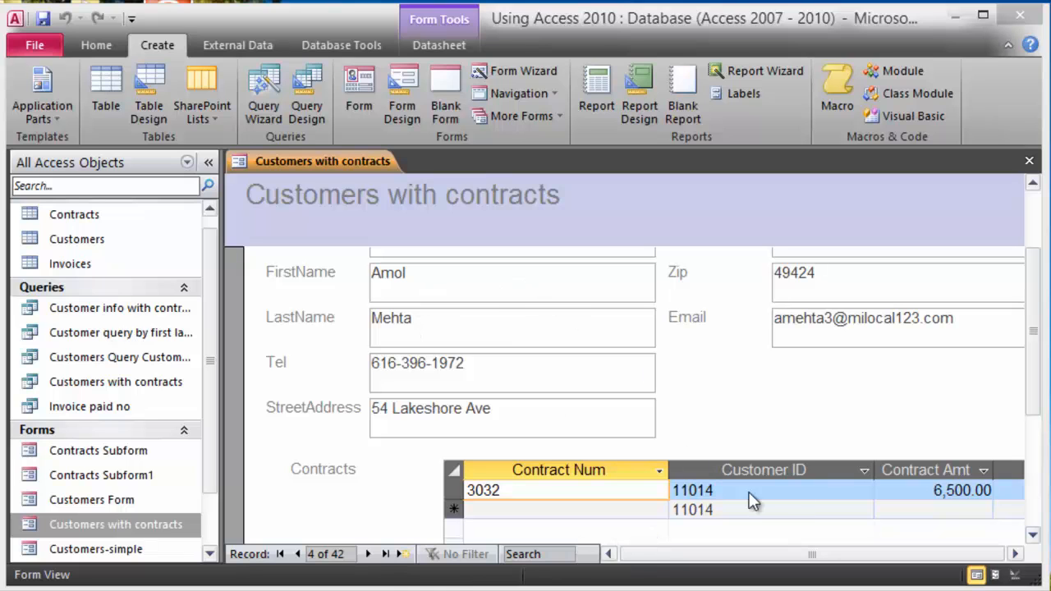
- Give the new contract row the contract number 4543
{"action": "left_click", "coordinate": [533, 511]}
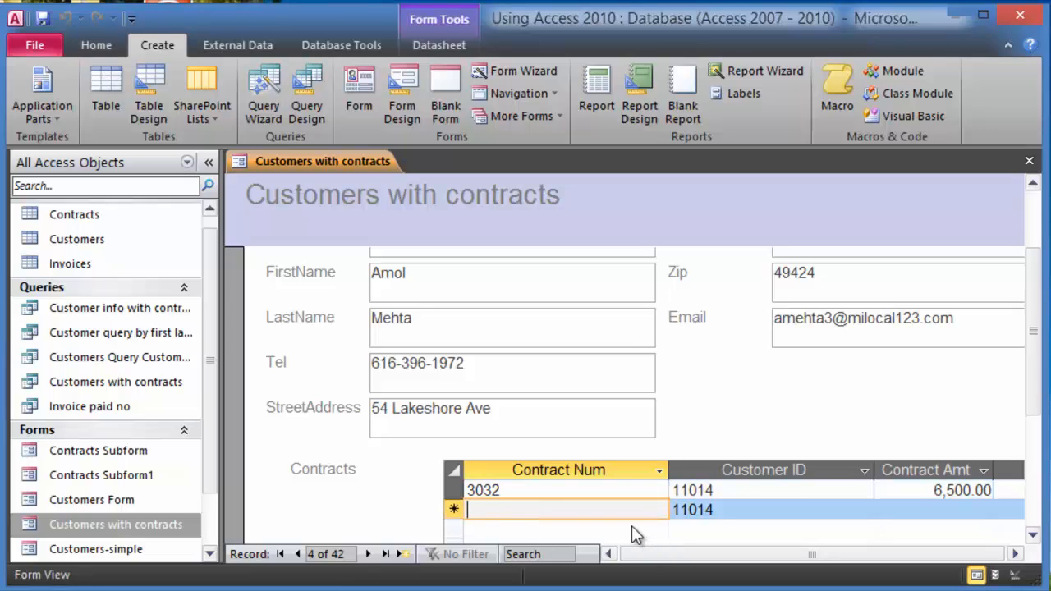
{"action": "type", "text": "4"}
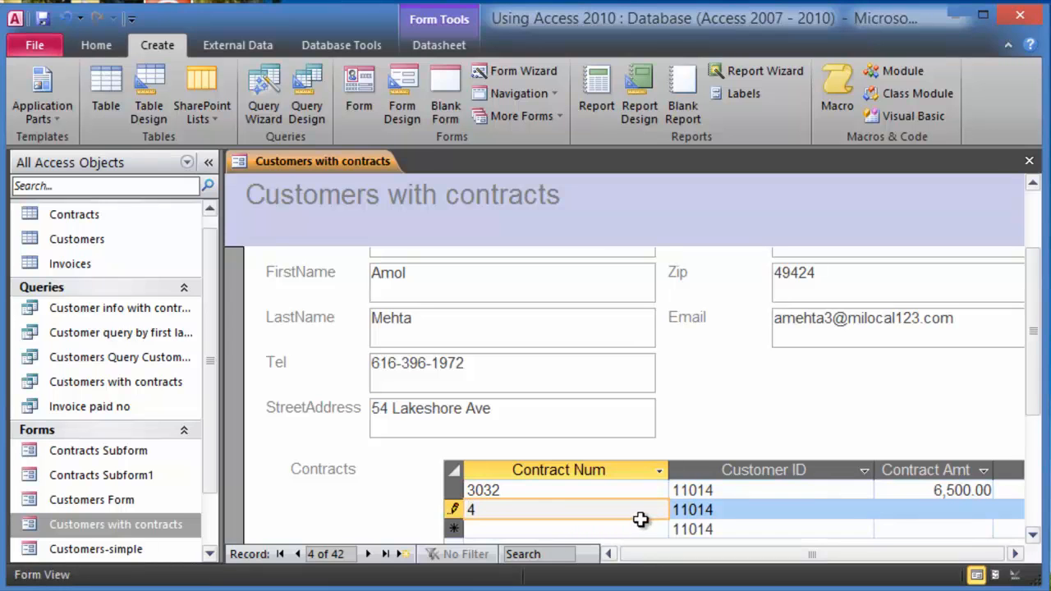
{"action": "type", "text": "543"}
{"action": "left_click", "coordinate": [803, 510]}
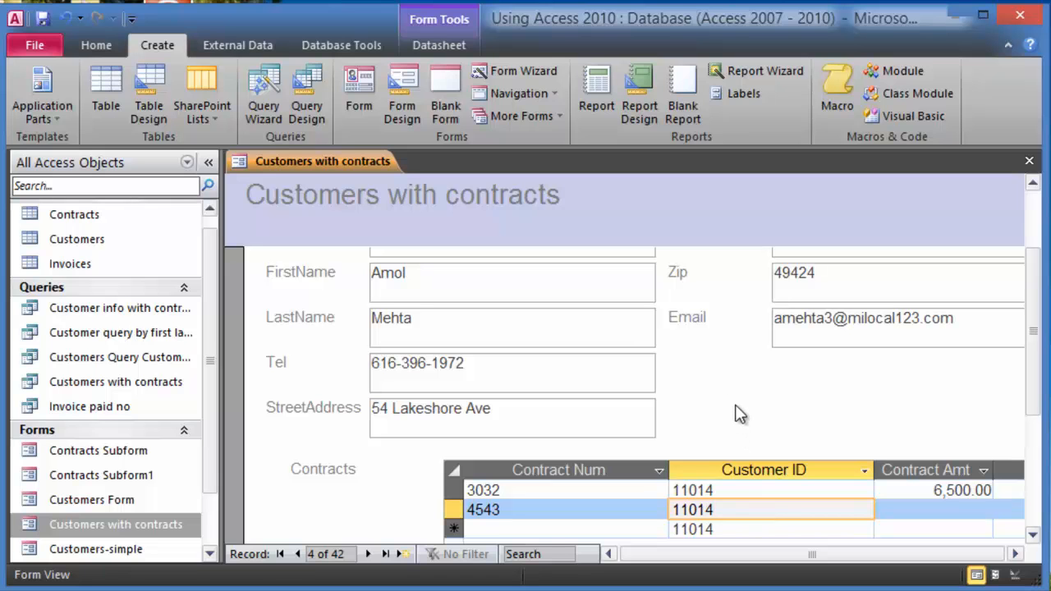
{"action": "left_click_drag", "start_coordinate": [1032, 298], "coordinate": [1032, 321]}
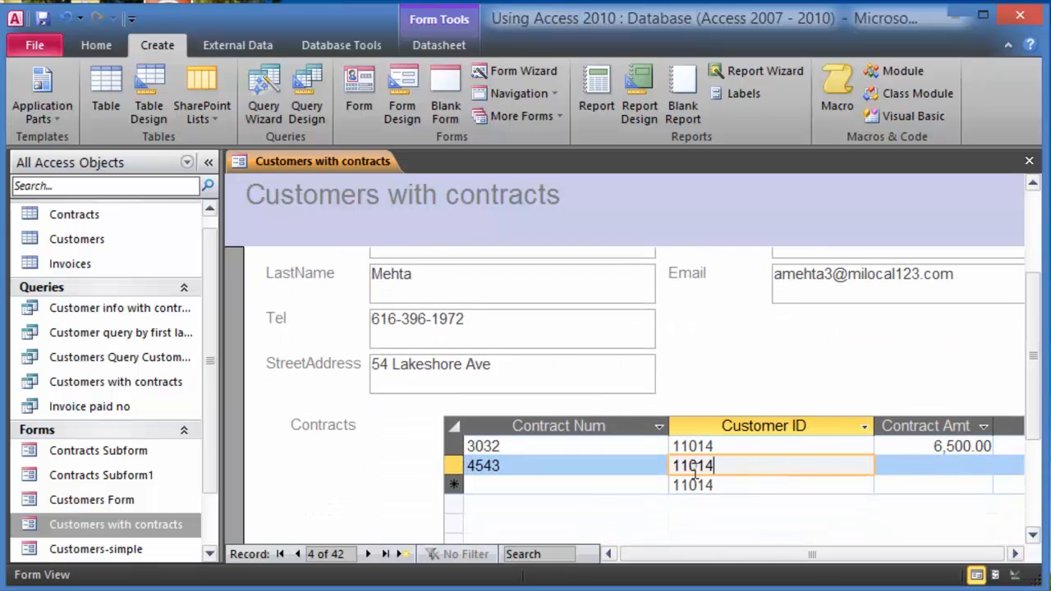
- Fill in amount 7,000, today's date as signing date, and contract type Landscaping
{"action": "left_click", "coordinate": [924, 466]}
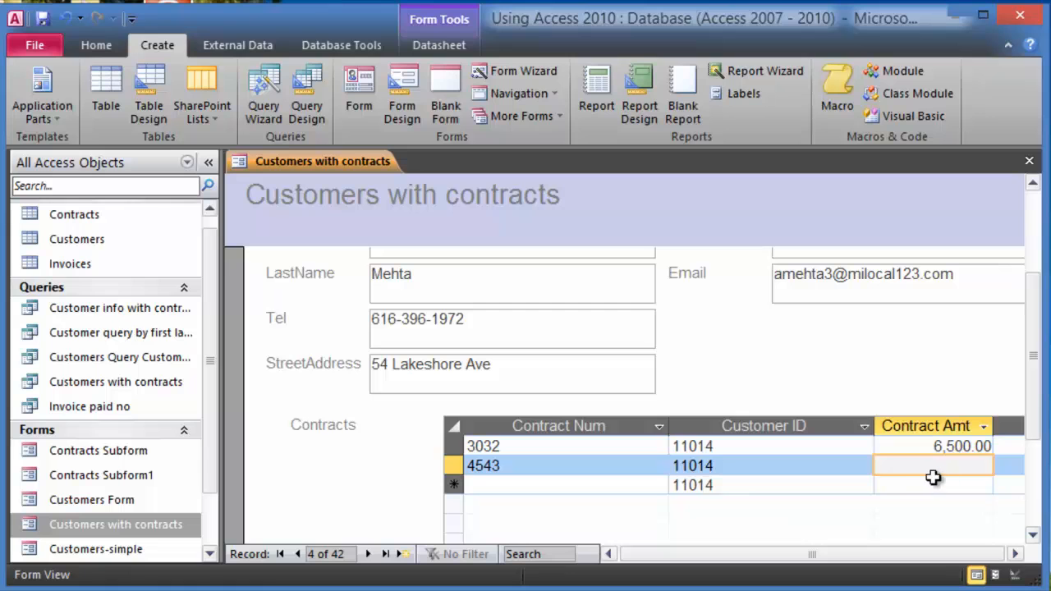
{"action": "type", "text": "7,000"}
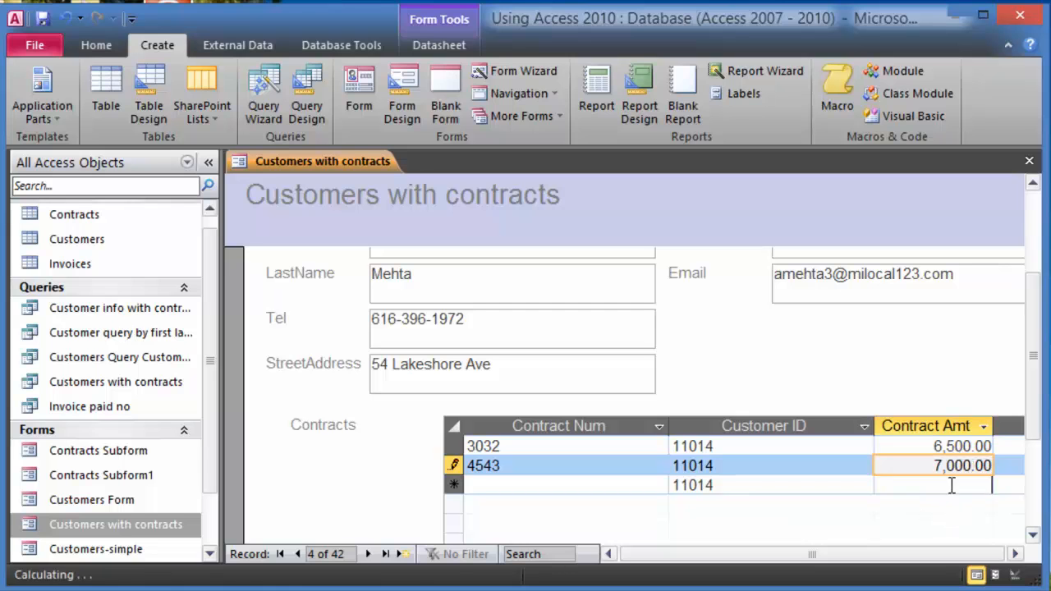
{"action": "left_click", "coordinate": [952, 484]}
{"action": "left_click", "coordinate": [1009, 464]}
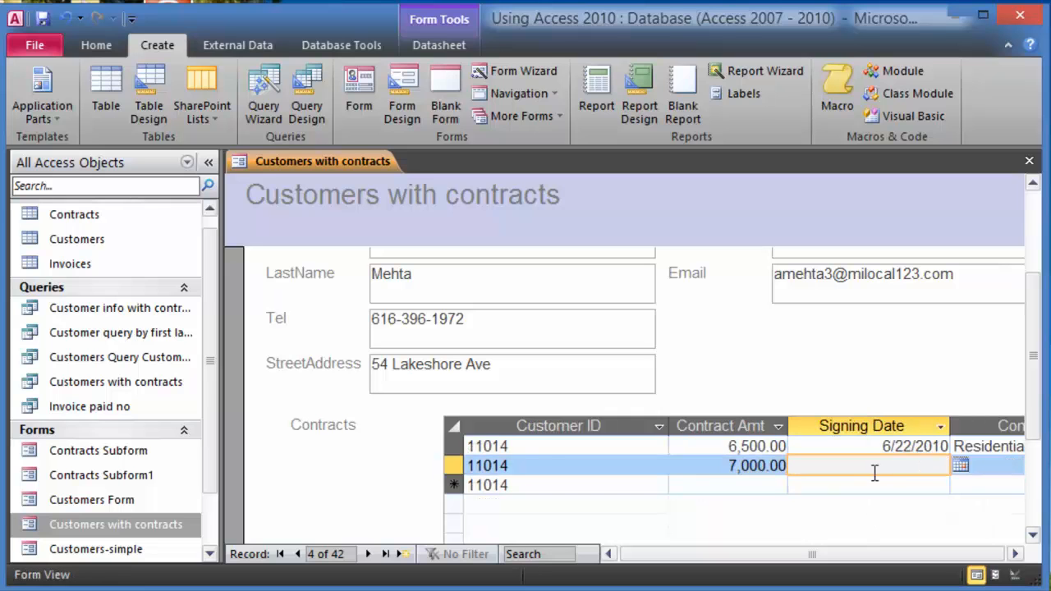
{"action": "key", "text": "ctrl+semicolon"}
{"action": "key", "text": "Tab"}
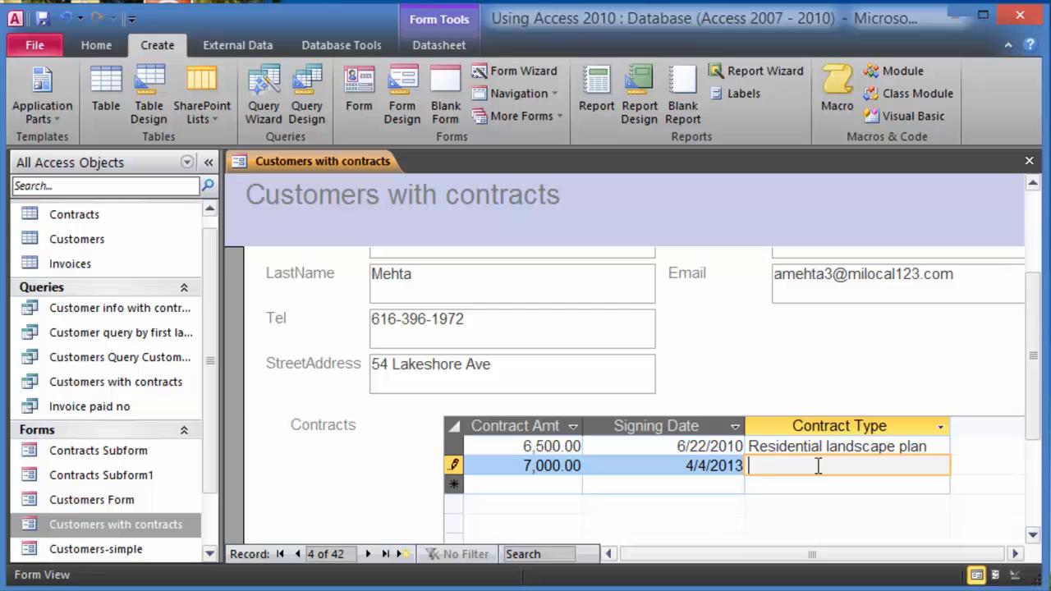
{"action": "type", "text": "Landscaping"}
{"action": "left_click", "coordinate": [826, 486]}
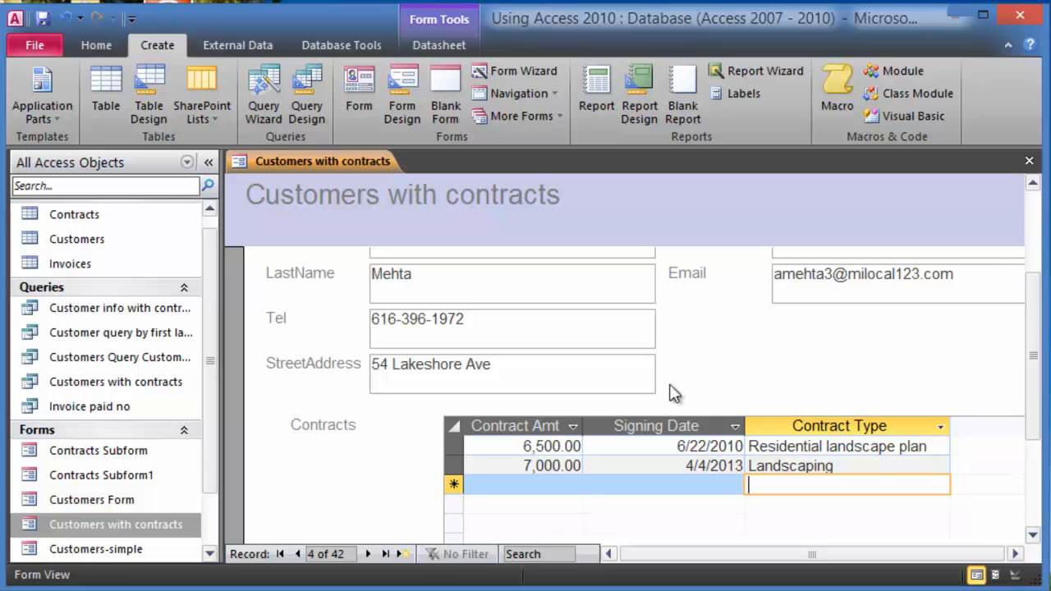
{"action": "left_click", "coordinate": [368, 555]}
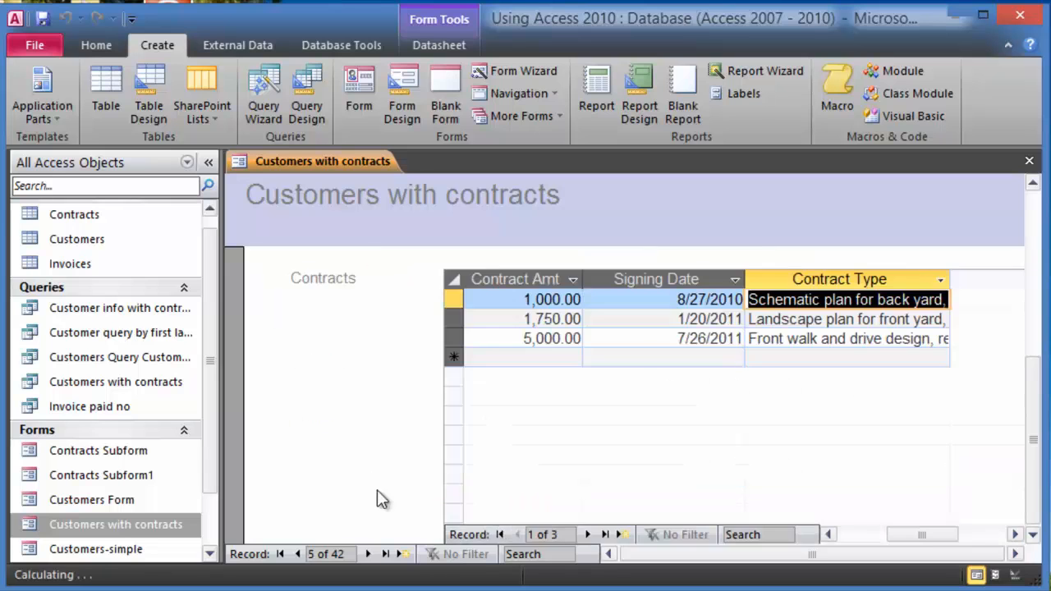
{"action": "left_click", "coordinate": [299, 556]}
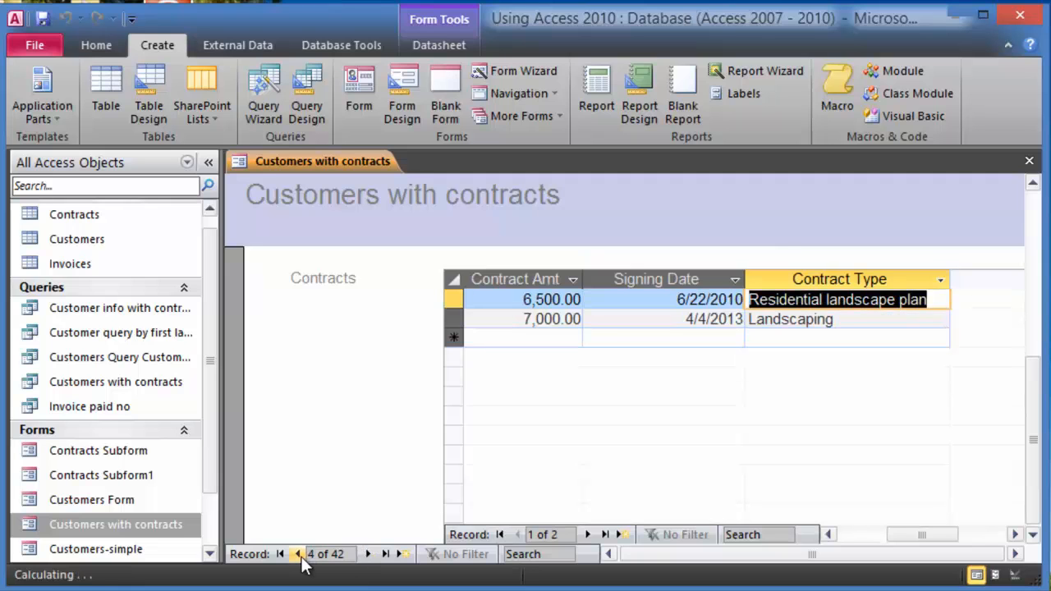
{"action": "left_click", "coordinate": [298, 555]}
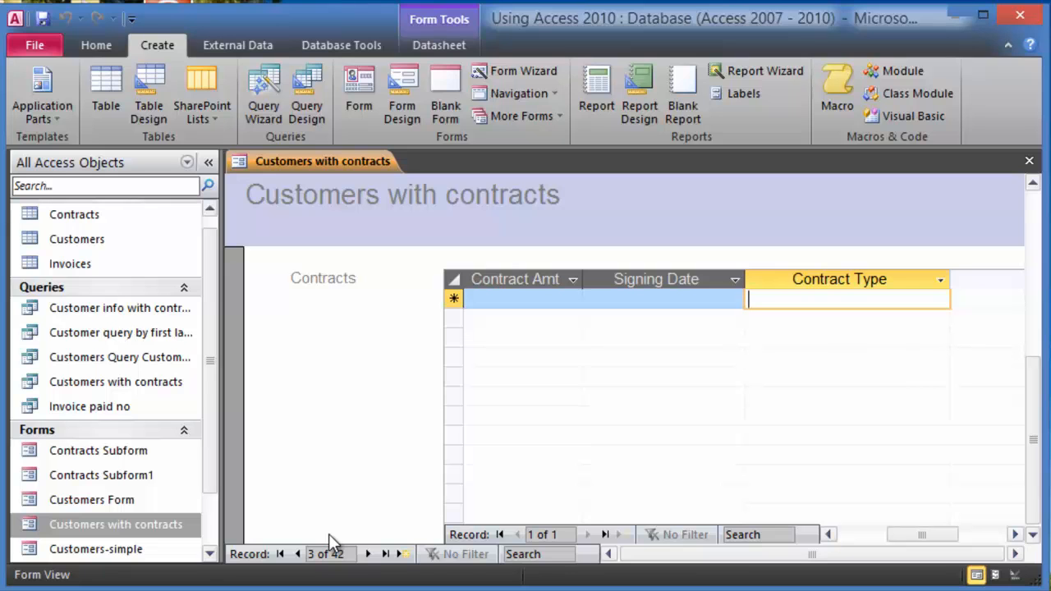
{"action": "left_click", "coordinate": [1030, 161]}
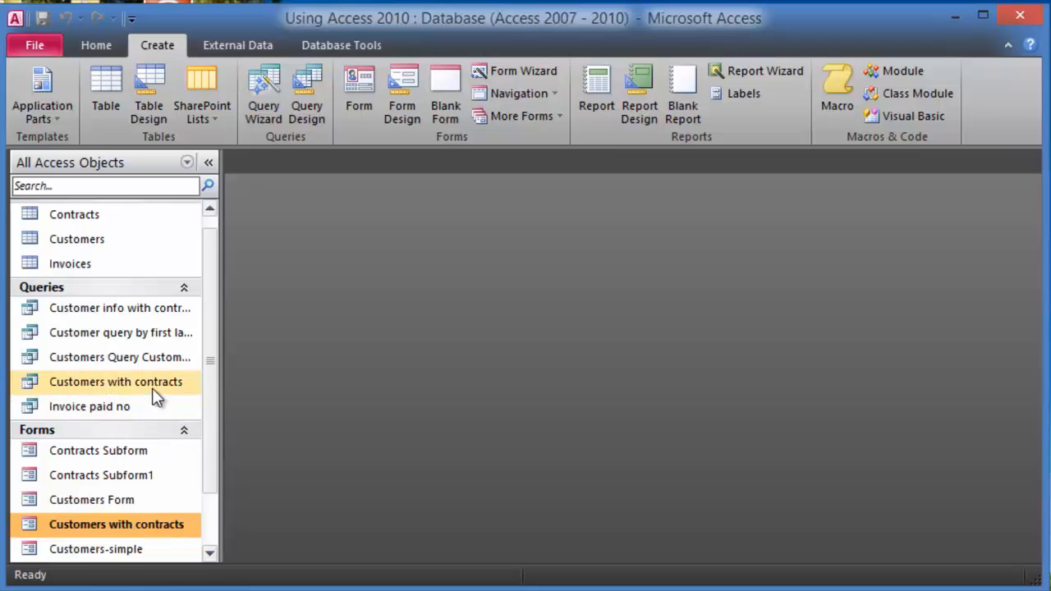
{"action": "left_click", "coordinate": [209, 553]}
{"action": "left_click", "coordinate": [209, 554]}
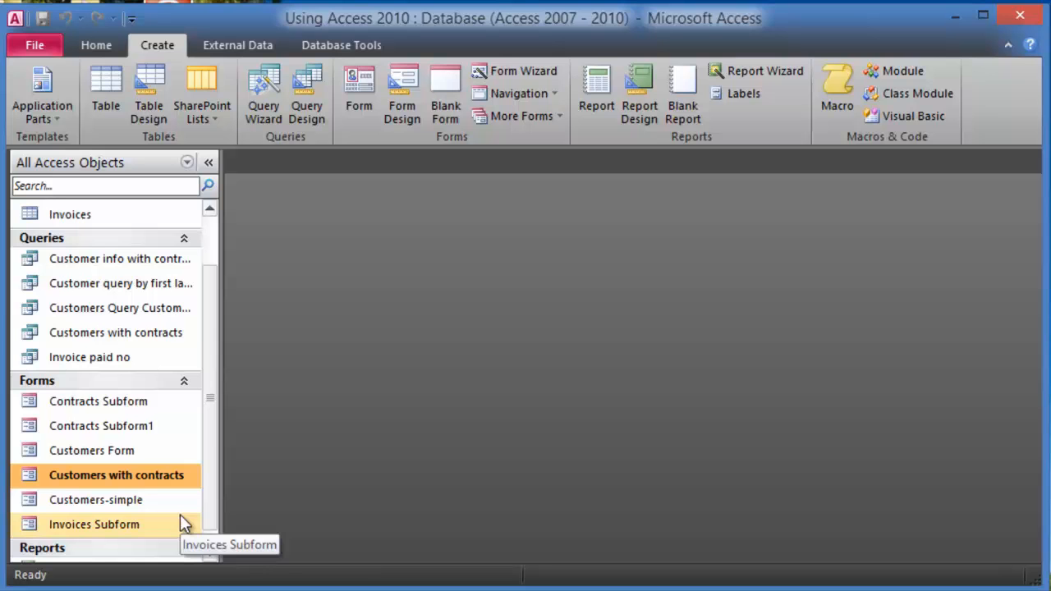
- Open the Customers with contracts query and search by the customer's first name to find the 7,000.00 contract
{"action": "left_click", "coordinate": [128, 333]}
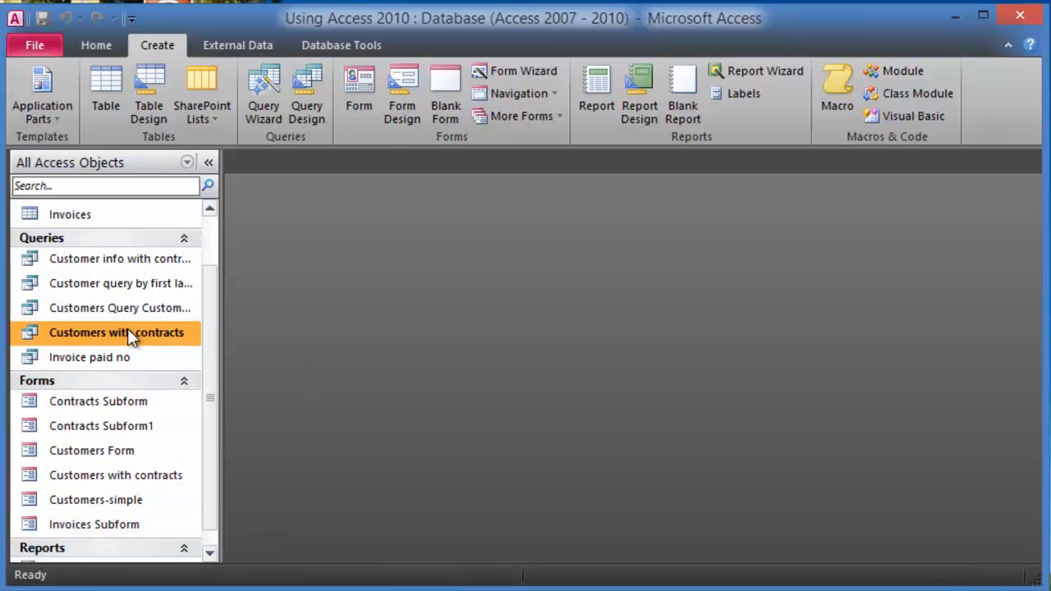
{"action": "double_click", "coordinate": [127, 333]}
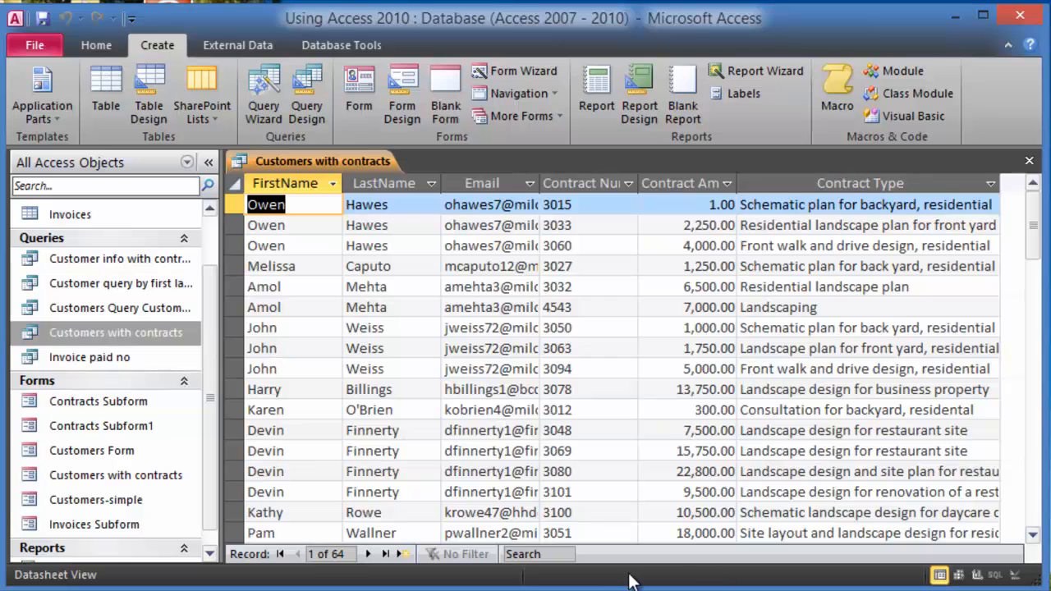
{"action": "left_click", "coordinate": [536, 554]}
{"action": "type", "text": "amol"}
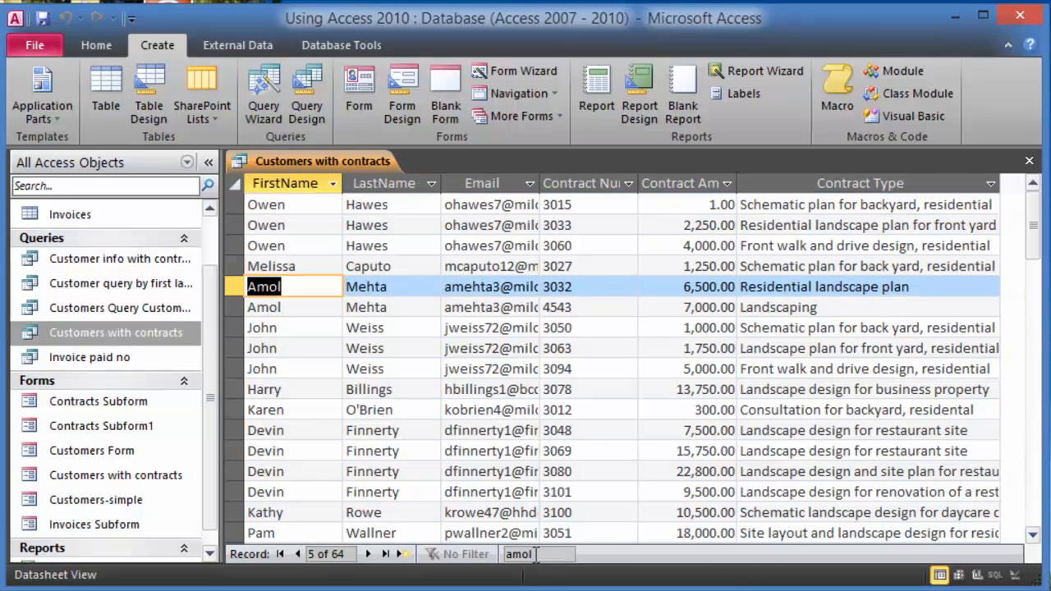
{"action": "left_click", "coordinate": [703, 310]}
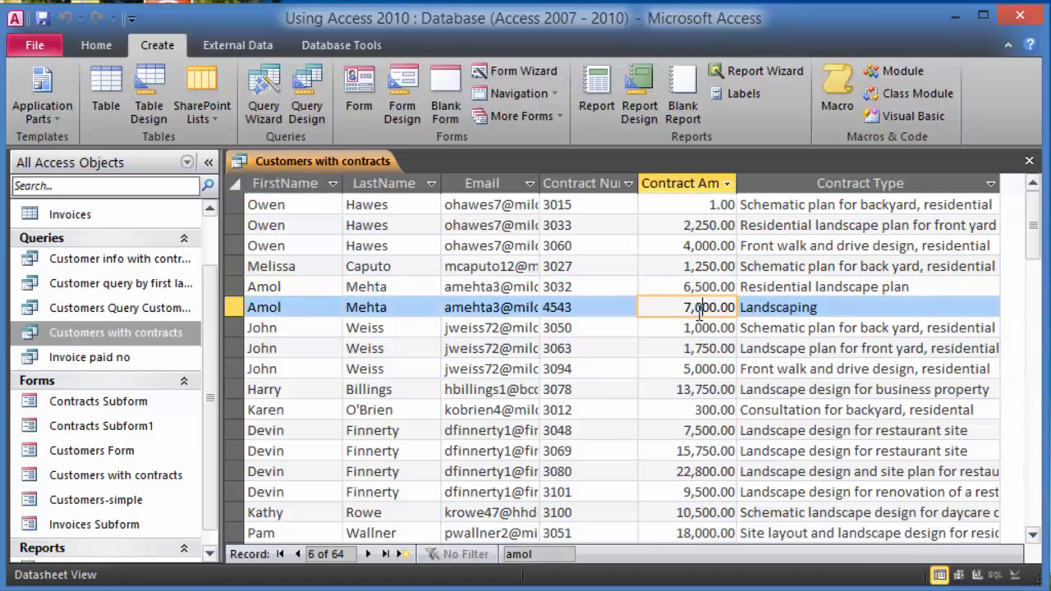
{"action": "left_click", "coordinate": [797, 311]}
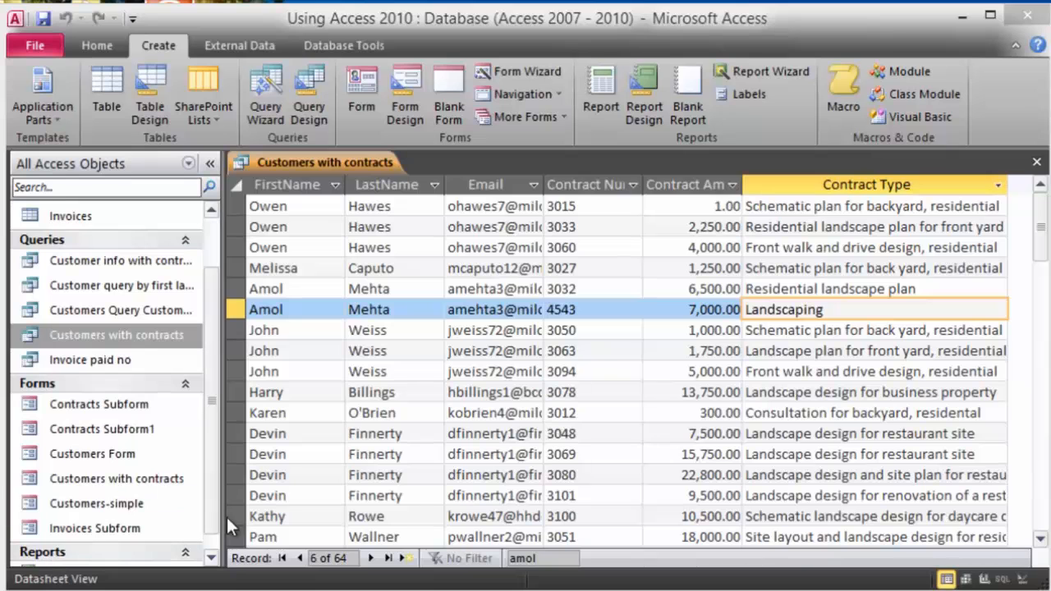
{"action": "left_click", "coordinate": [216, 559]}
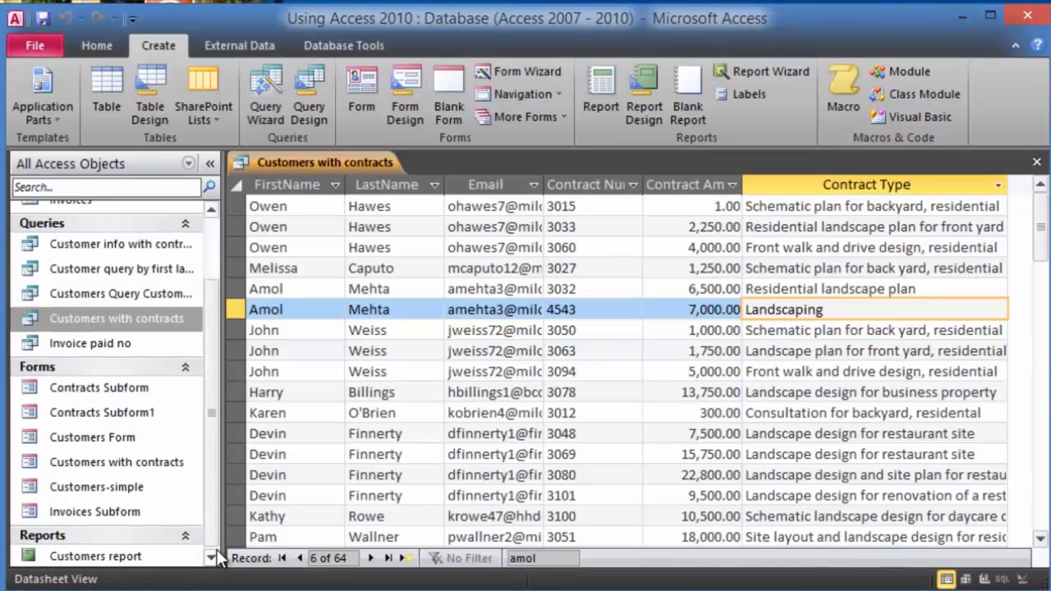
{"action": "scroll", "coordinate": [214, 322], "scroll_direction": "up", "scroll_amount": 2}
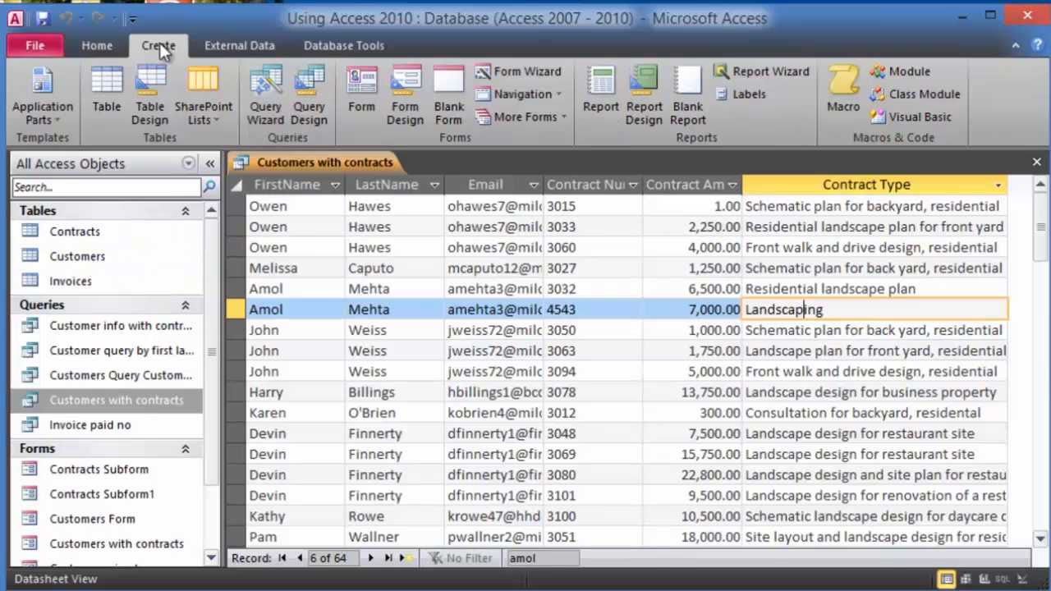
- Start a Report Wizard on the Customers table with FirstName, LastName, StreetAddress, City, State, Zip and Email
{"action": "left_click", "coordinate": [730, 69]}
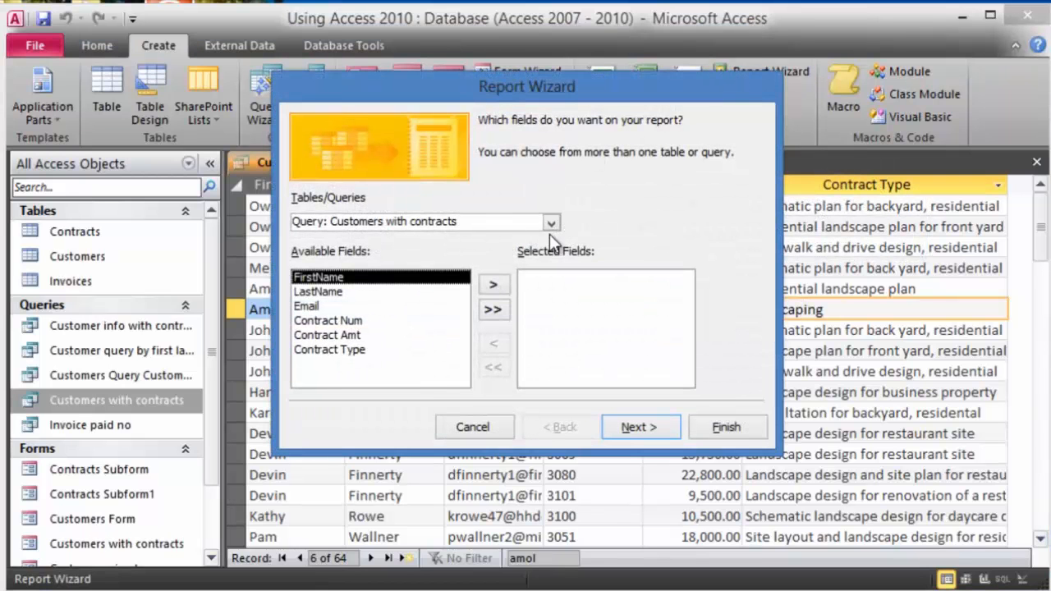
{"action": "left_click", "coordinate": [551, 223]}
{"action": "left_click", "coordinate": [415, 252]}
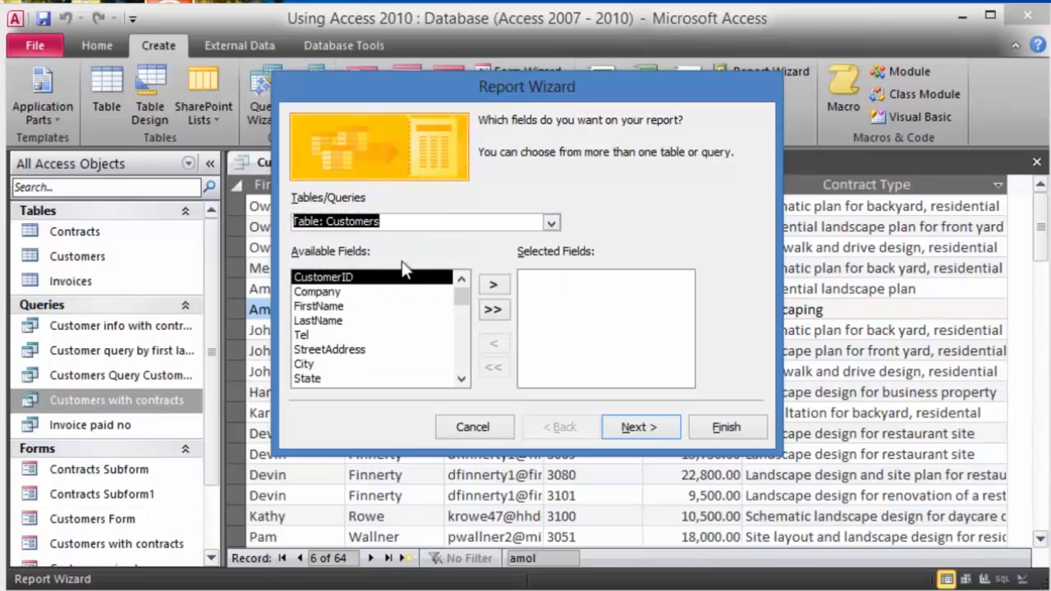
{"action": "left_click", "coordinate": [338, 306]}
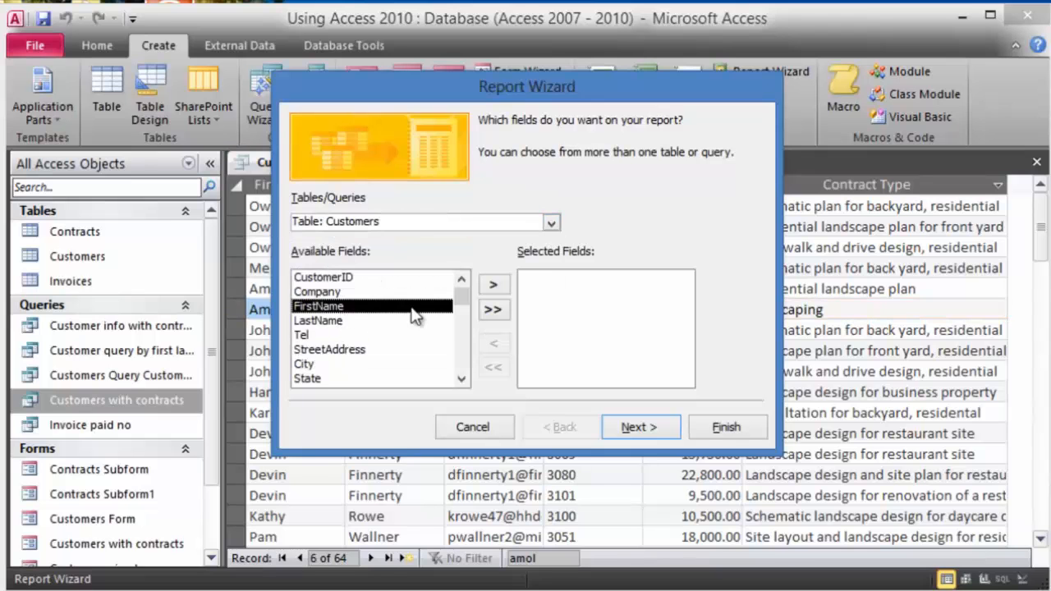
{"action": "left_click", "coordinate": [492, 286]}
{"action": "left_click", "coordinate": [492, 286]}
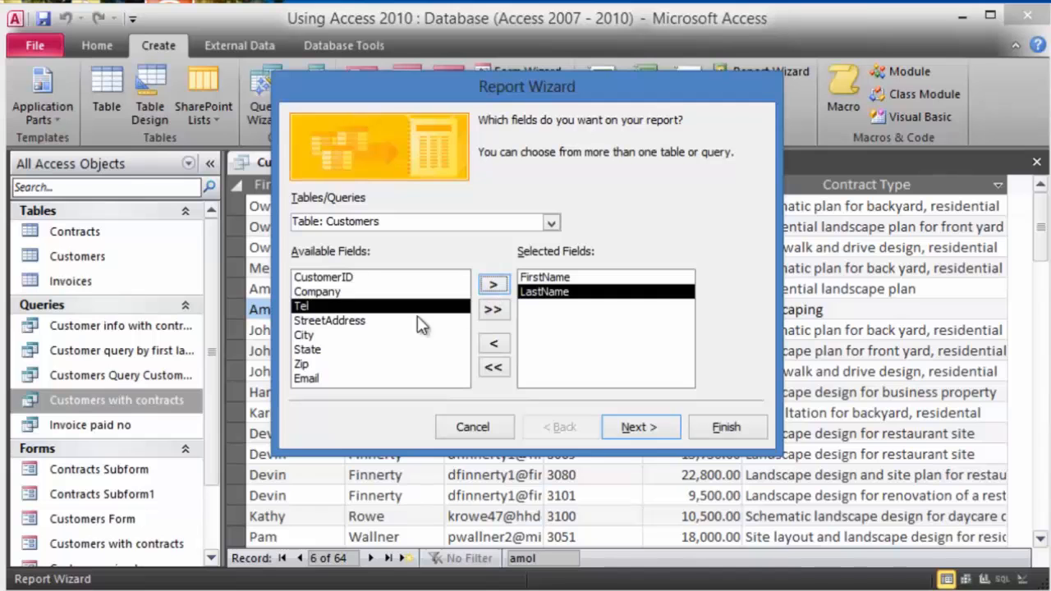
{"action": "left_click", "coordinate": [394, 322]}
{"action": "left_click", "coordinate": [498, 286]}
{"action": "left_click", "coordinate": [500, 286]}
{"action": "left_click", "coordinate": [501, 286]}
{"action": "left_click", "coordinate": [500, 287]}
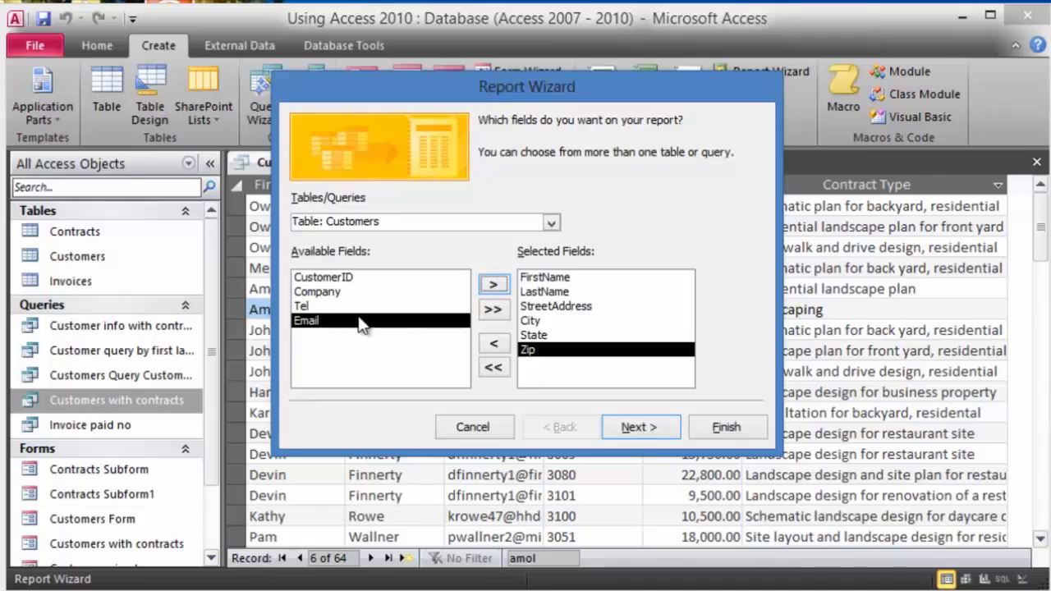
{"action": "left_click", "coordinate": [508, 280]}
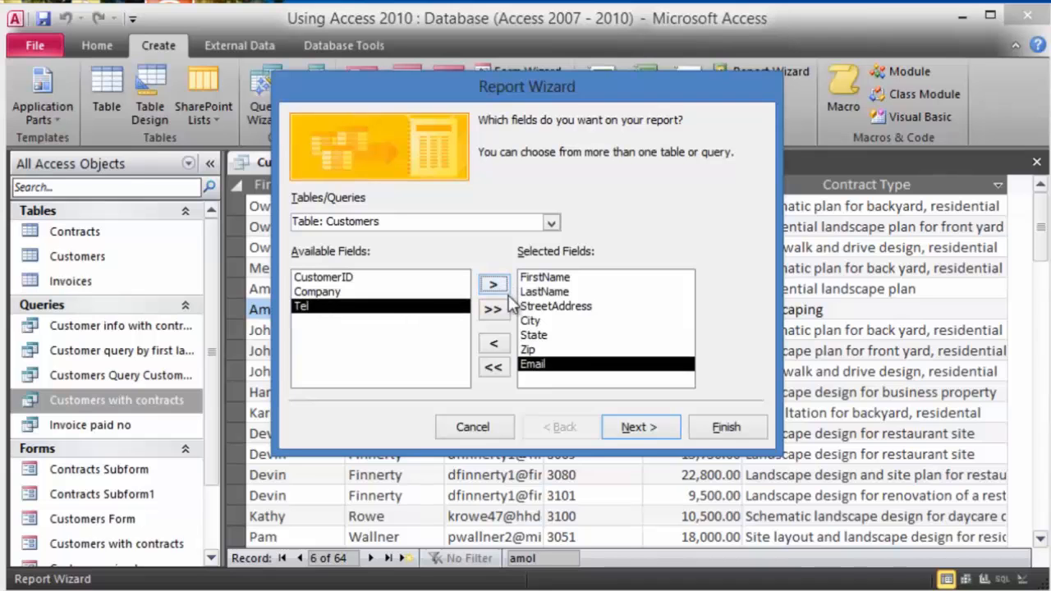
- Sort by FirstName, keep the tabular portrait layout and Customers title, and finish the report
{"action": "left_click", "coordinate": [653, 426]}
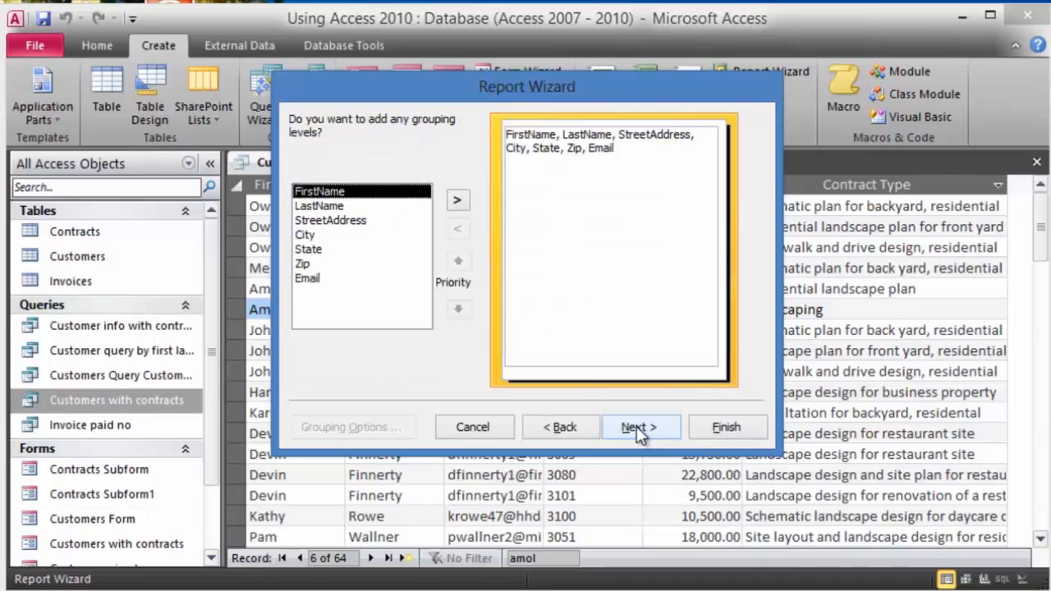
{"action": "left_click", "coordinate": [649, 429]}
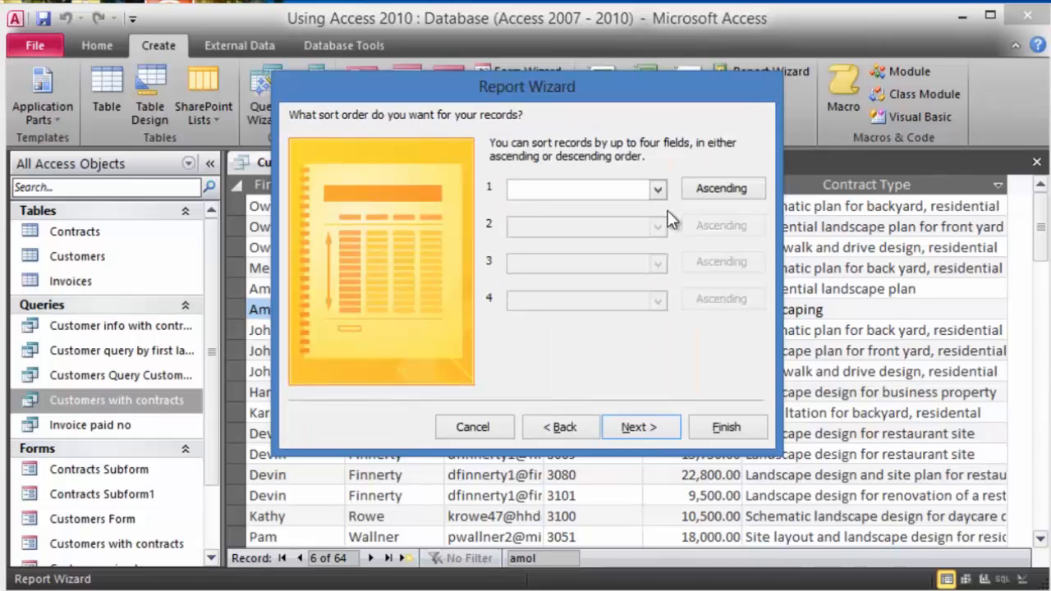
{"action": "left_click", "coordinate": [660, 189]}
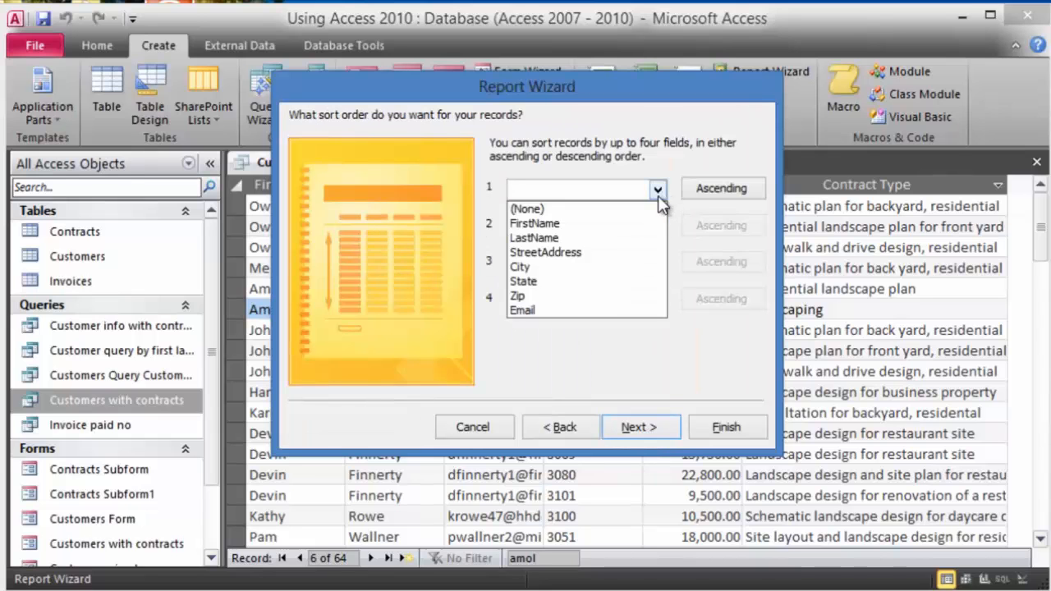
{"action": "left_click", "coordinate": [549, 229]}
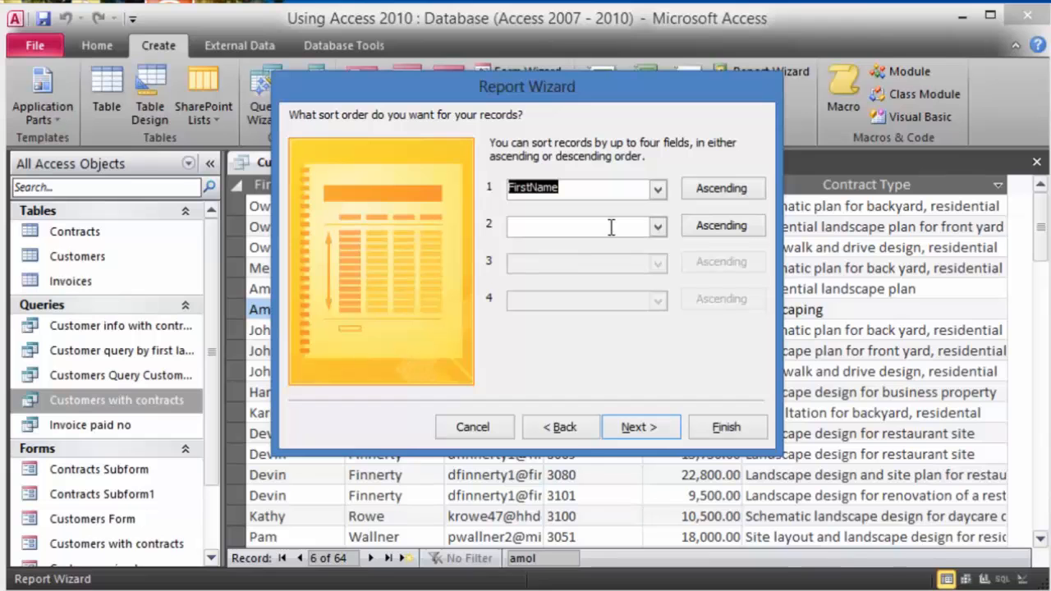
{"action": "left_click", "coordinate": [648, 428]}
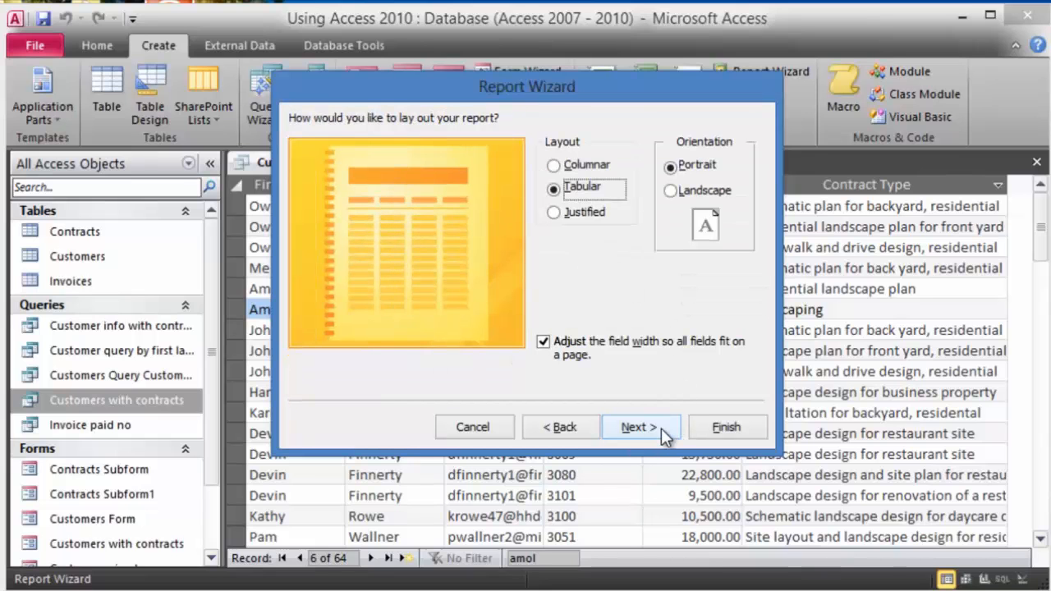
{"action": "left_click", "coordinate": [656, 428]}
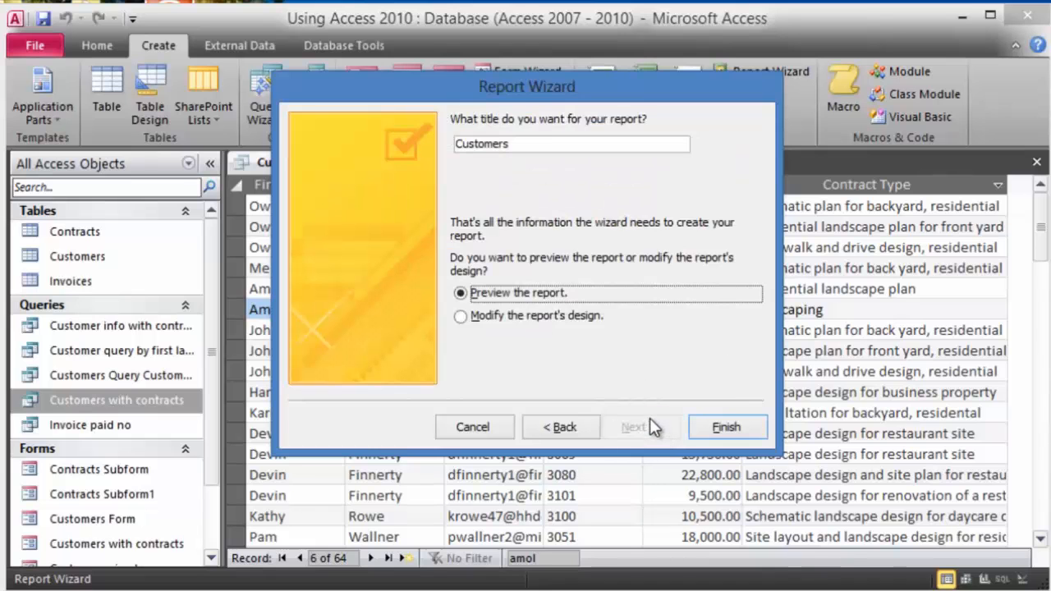
{"action": "left_click", "coordinate": [527, 144]}
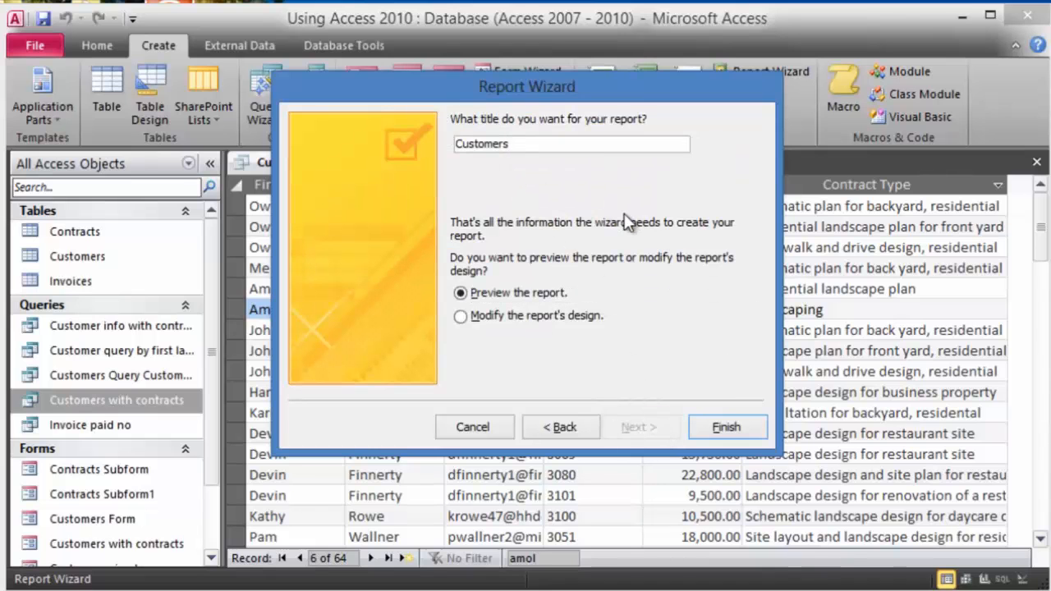
{"action": "left_click", "coordinate": [722, 429]}
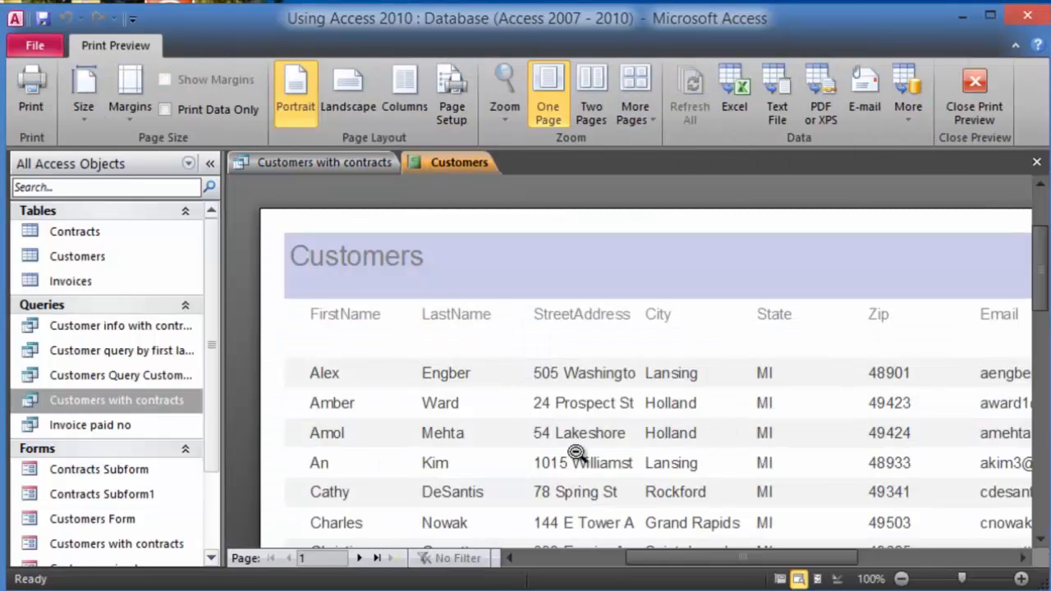
- Scroll through the Customers report preview to check its pages
{"action": "scroll", "coordinate": [583, 485], "scroll_direction": "down", "scroll_amount": 1}
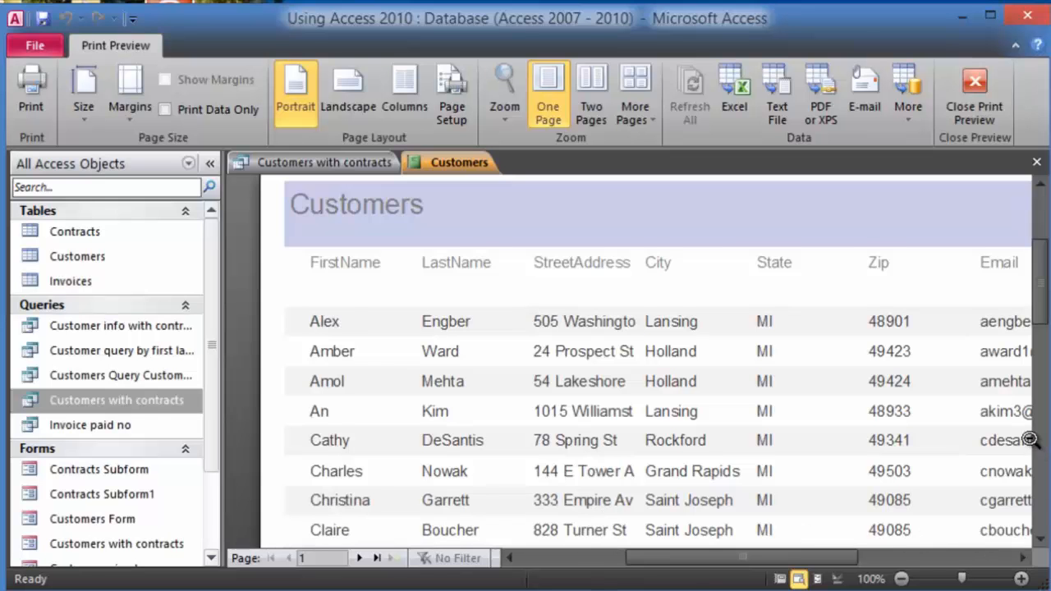
{"action": "scroll", "coordinate": [911, 447], "scroll_direction": "down", "scroll_amount": 4}
{"action": "scroll", "coordinate": [910, 448], "scroll_direction": "down", "scroll_amount": 10}
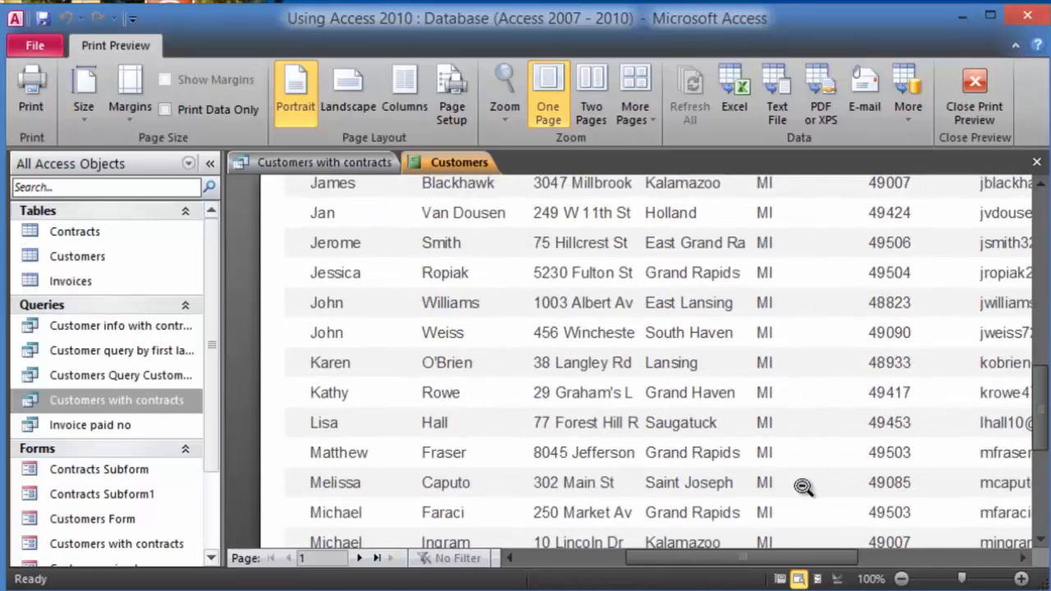
{"action": "scroll", "coordinate": [788, 482], "scroll_direction": "down", "scroll_amount": 2}
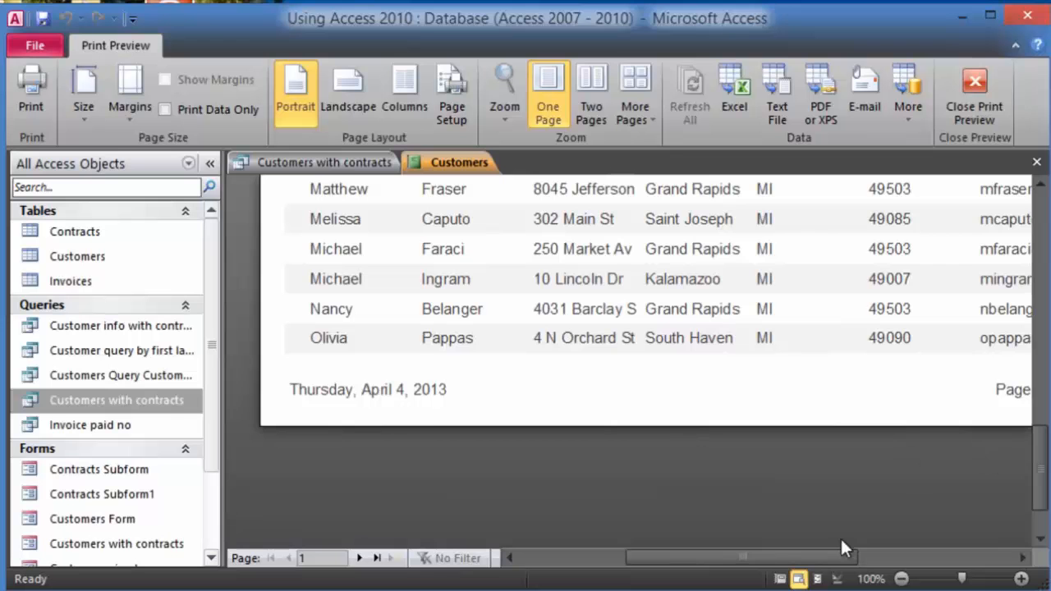
{"action": "left_click_drag", "start_coordinate": [806, 554], "coordinate": [867, 526]}
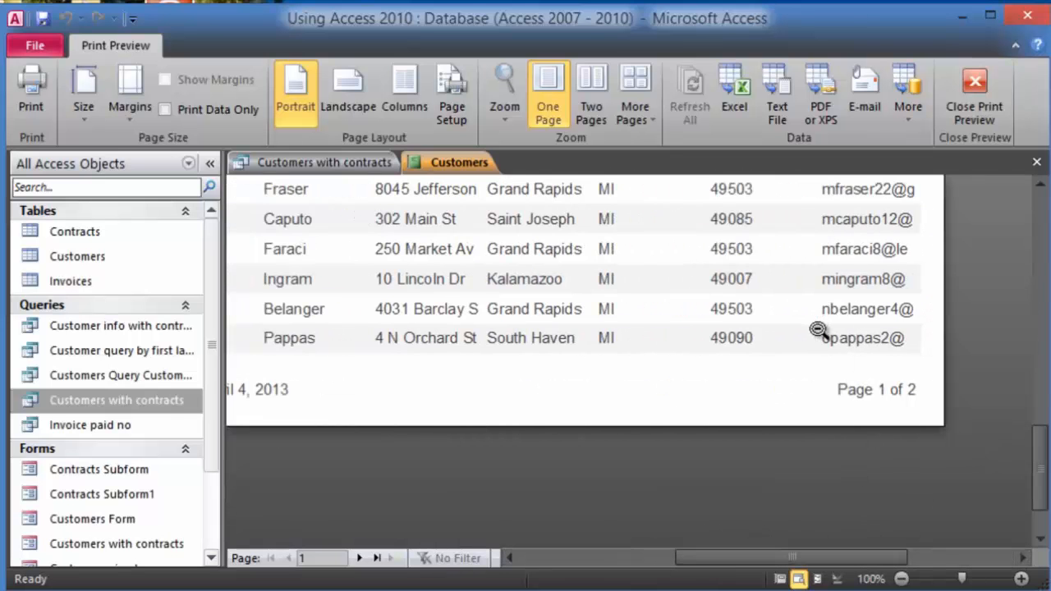
{"action": "scroll", "coordinate": [819, 331], "scroll_direction": "up", "scroll_amount": 2}
{"action": "scroll", "coordinate": [779, 354], "scroll_direction": "up", "scroll_amount": 15}
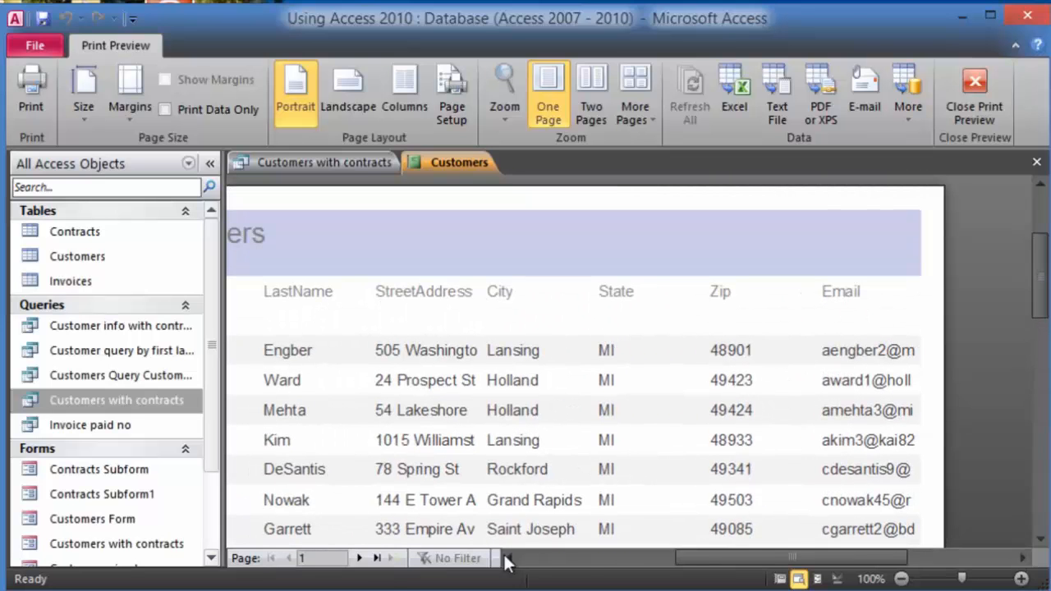
{"action": "left_click_drag", "start_coordinate": [692, 558], "coordinate": [625, 559]}
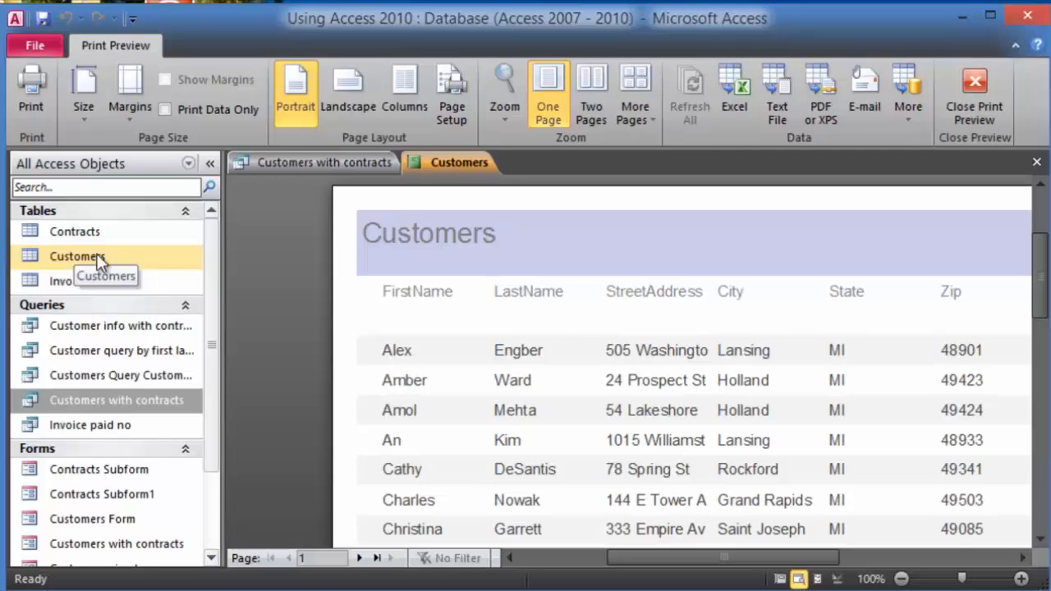
- Close the report and datasheet, then start a wizard report with Customers FirstName and LastName
{"action": "left_click", "coordinate": [1036, 165]}
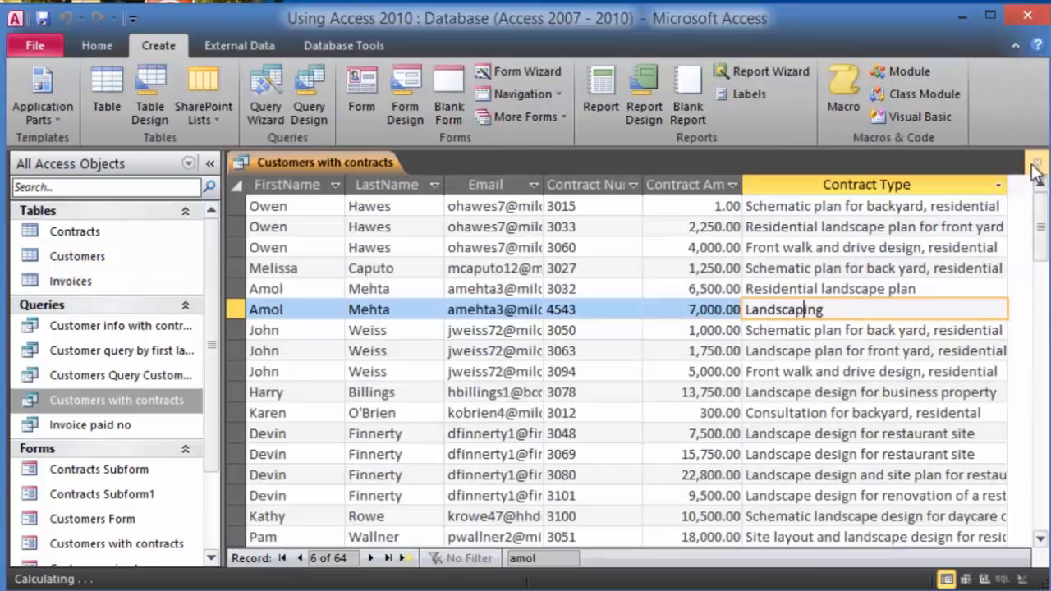
{"action": "left_click", "coordinate": [1037, 167]}
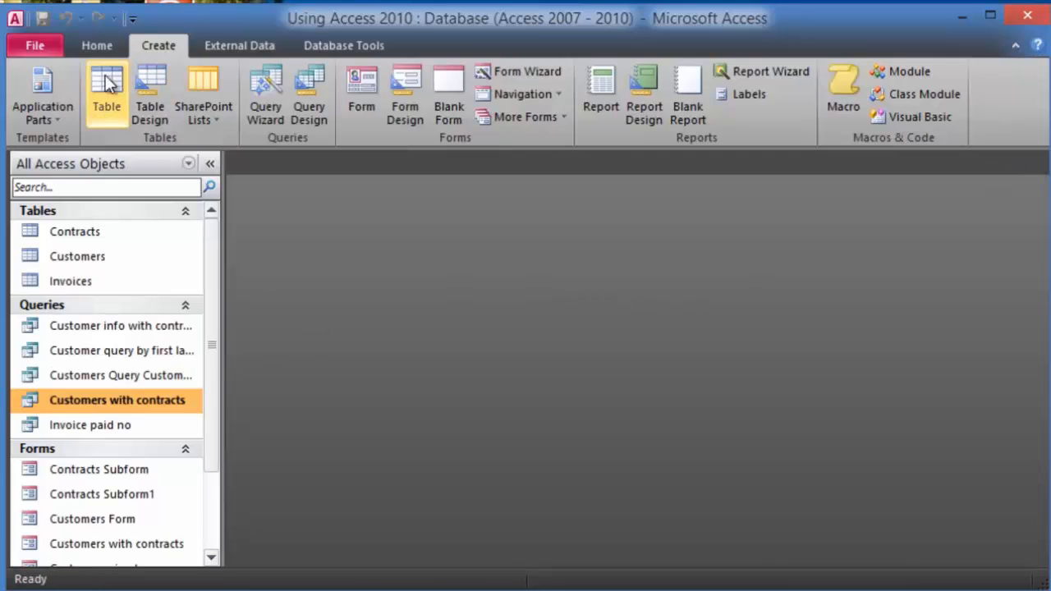
{"action": "left_click", "coordinate": [777, 75]}
{"action": "left_click", "coordinate": [551, 223]}
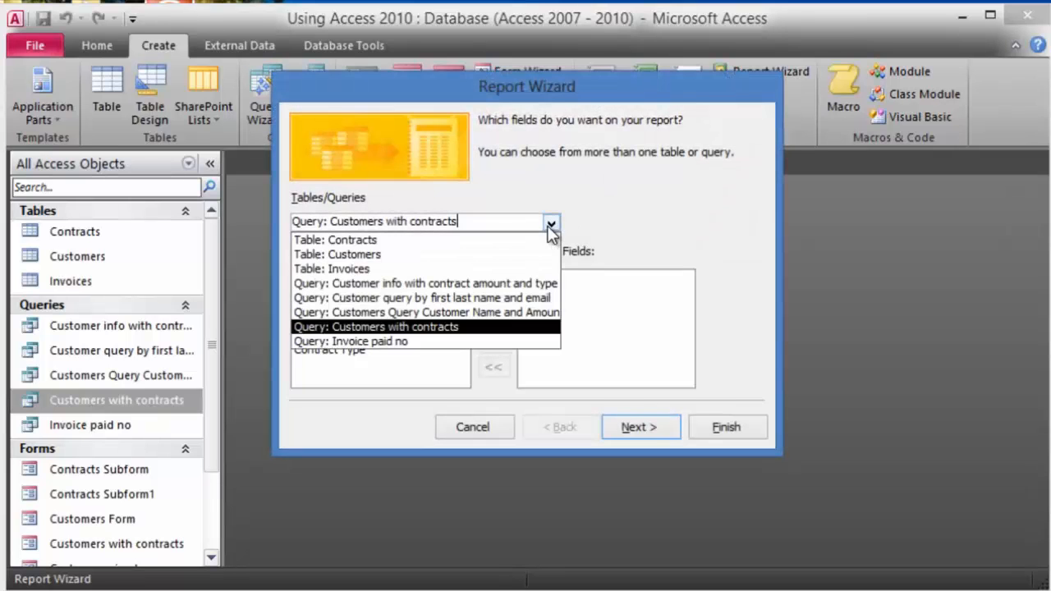
{"action": "left_click", "coordinate": [362, 261]}
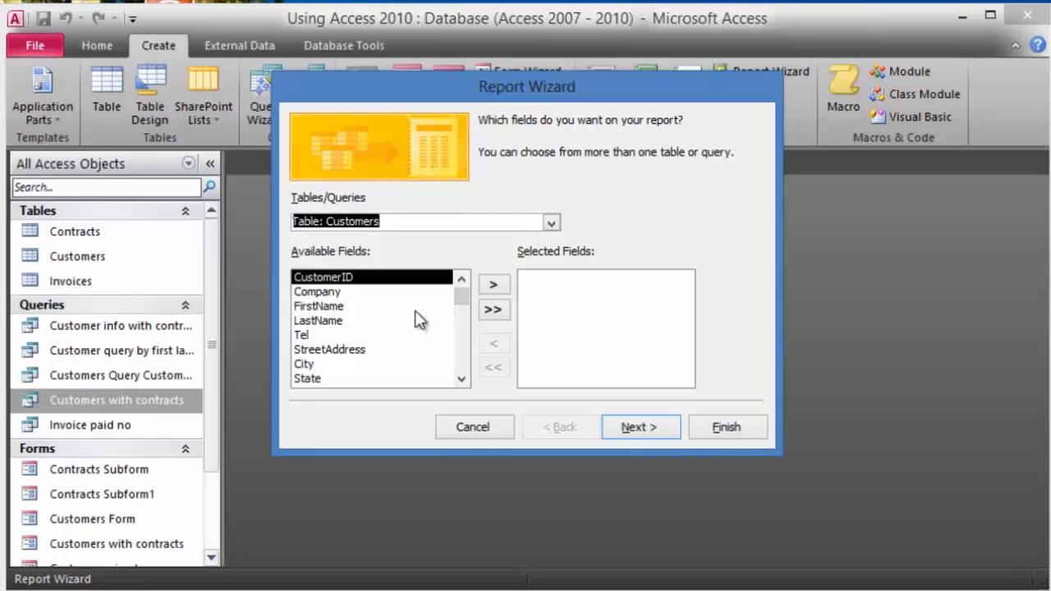
{"action": "left_click", "coordinate": [380, 307]}
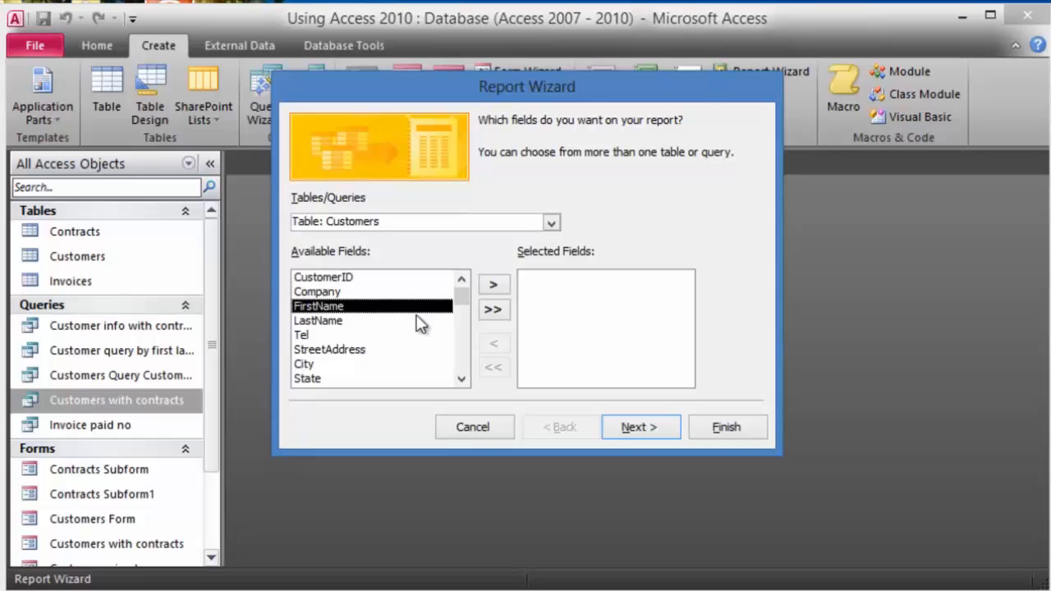
{"action": "left_click", "coordinate": [494, 287]}
{"action": "left_click", "coordinate": [495, 287]}
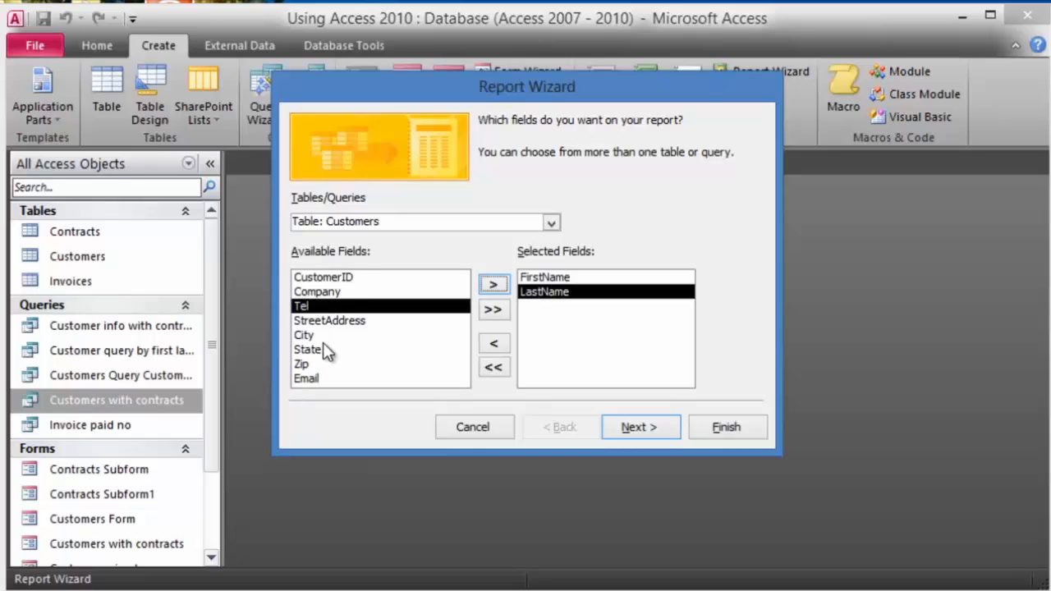
- Add Contract Num, Contract Amt, Signing Date and Contract Type from Contracts, viewing by Customers
{"action": "left_click", "coordinate": [550, 225]}
{"action": "left_click", "coordinate": [398, 241]}
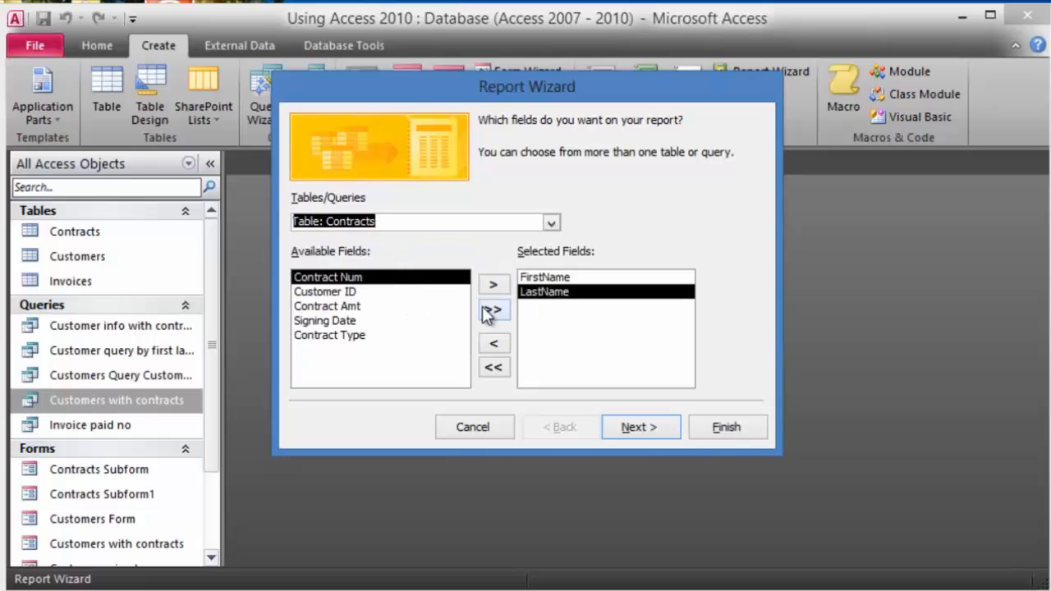
{"action": "left_click", "coordinate": [495, 286]}
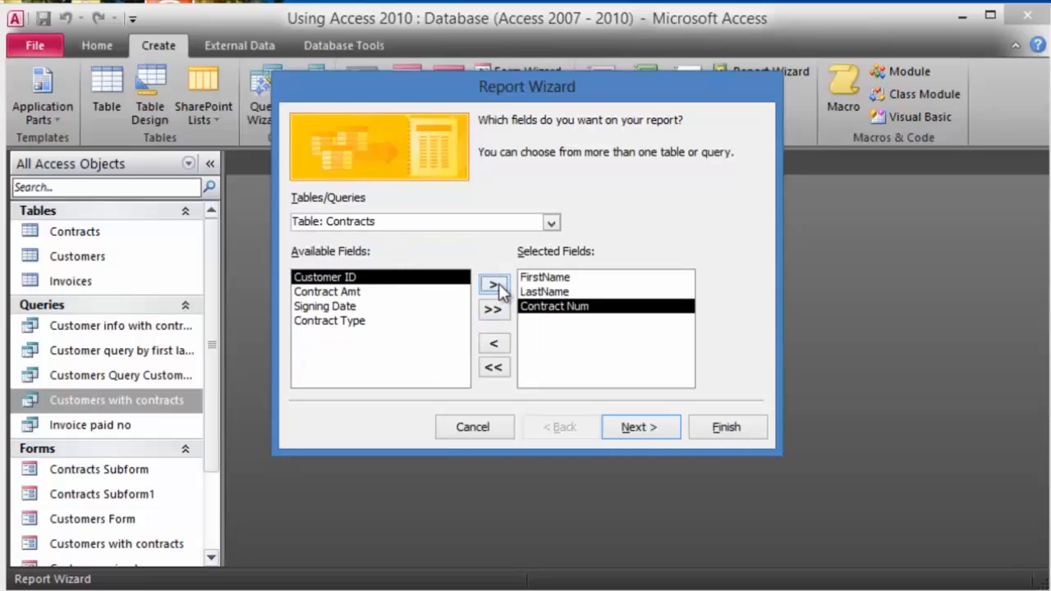
{"action": "left_click", "coordinate": [370, 292]}
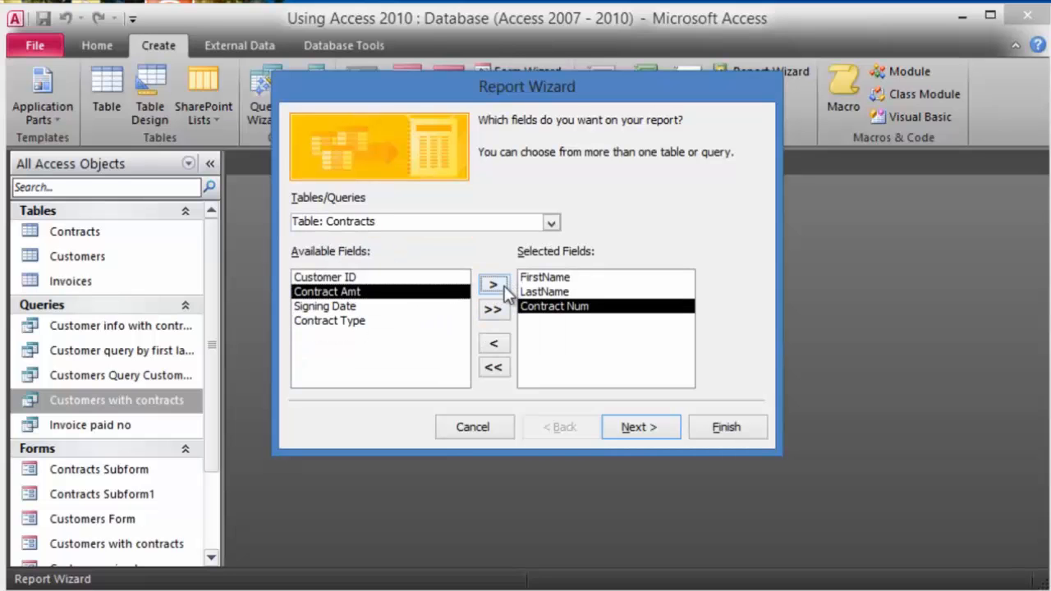
{"action": "left_click", "coordinate": [497, 287]}
{"action": "left_click", "coordinate": [495, 285]}
{"action": "left_click", "coordinate": [496, 285]}
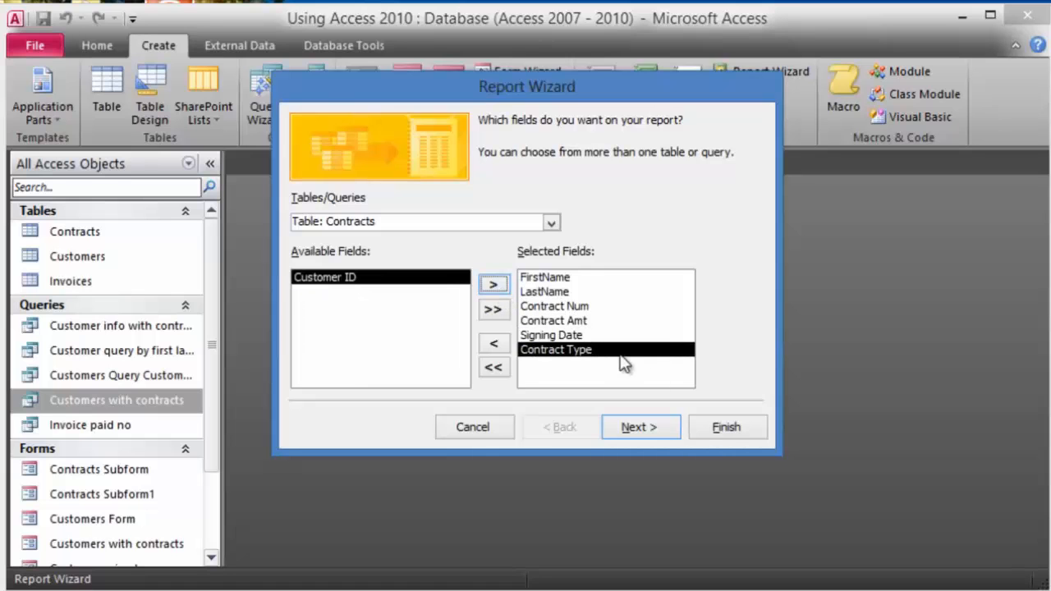
{"action": "left_click", "coordinate": [653, 428]}
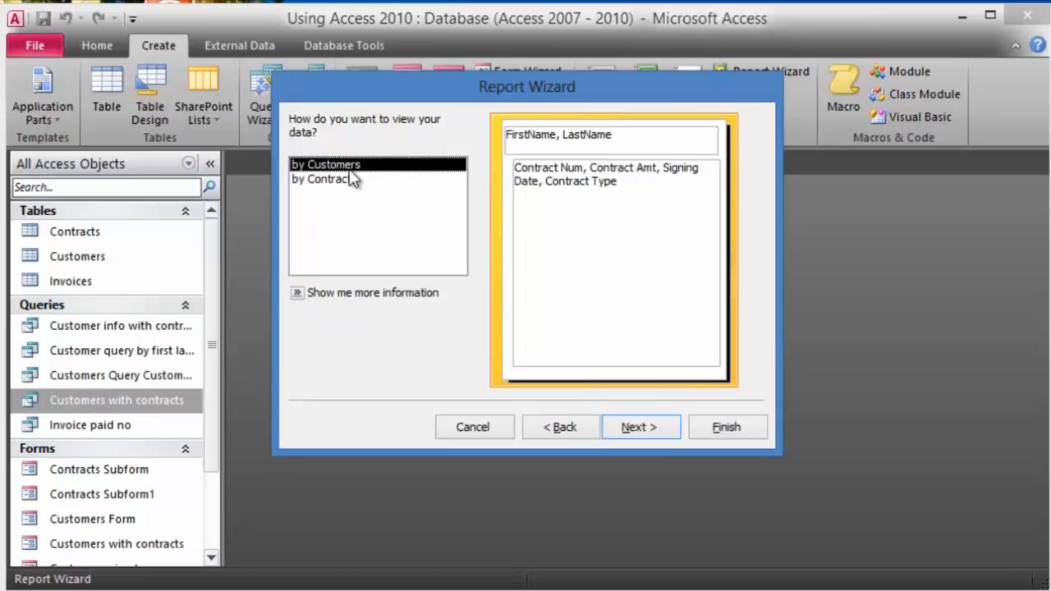
{"action": "left_click", "coordinate": [641, 430]}
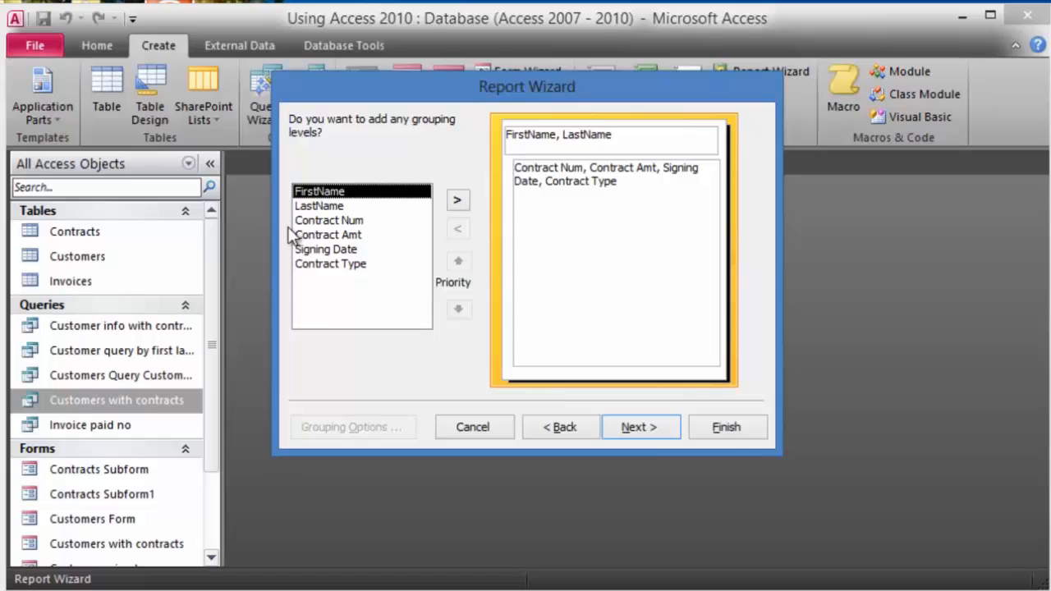
- Sort the contracts by Contract Amt and add a Sum summary
{"action": "left_click", "coordinate": [646, 436]}
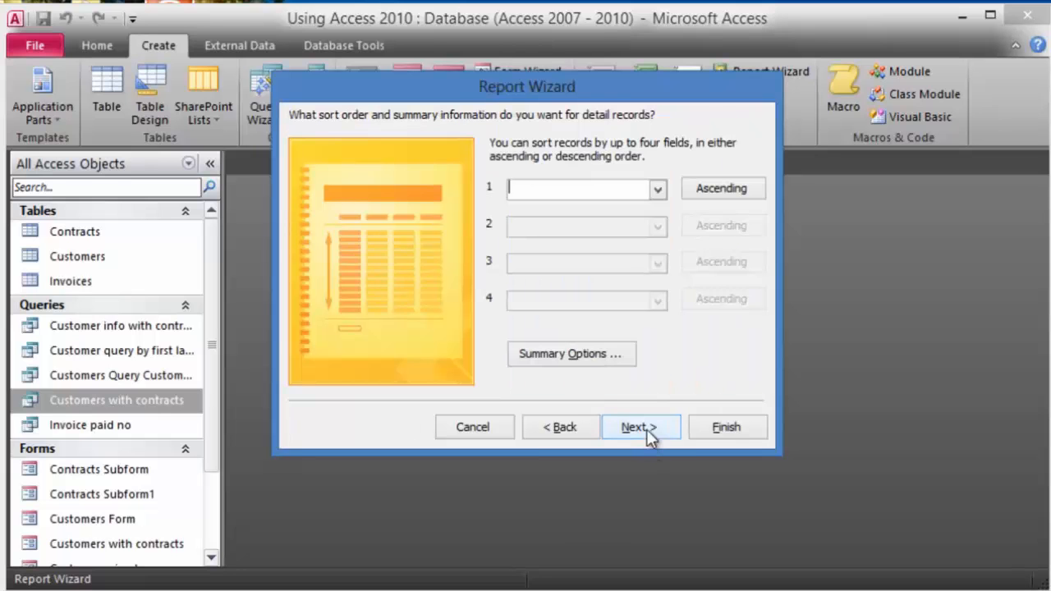
{"action": "left_click", "coordinate": [657, 194]}
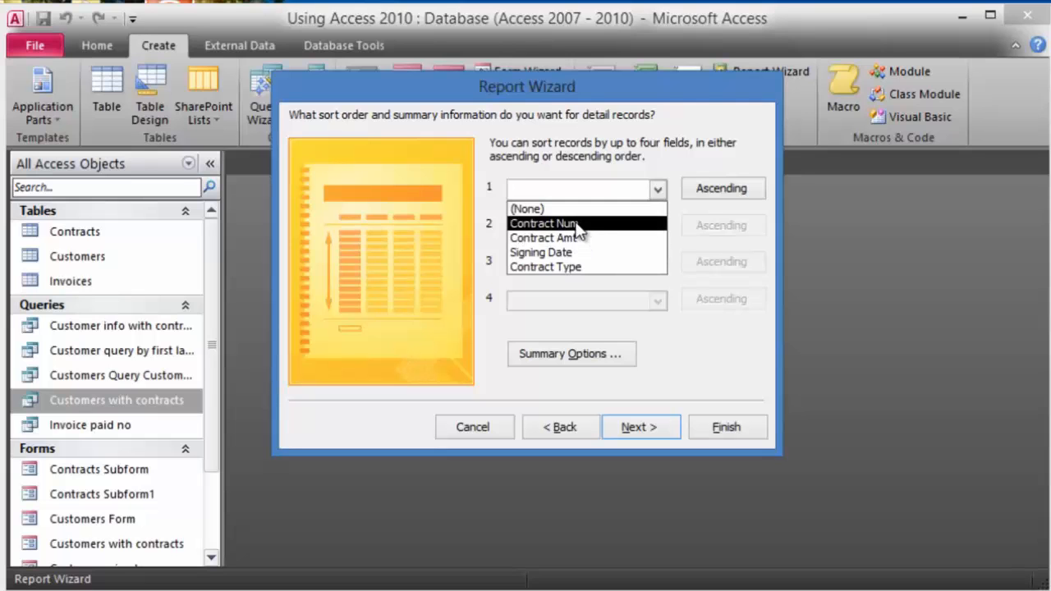
{"action": "left_click", "coordinate": [566, 238]}
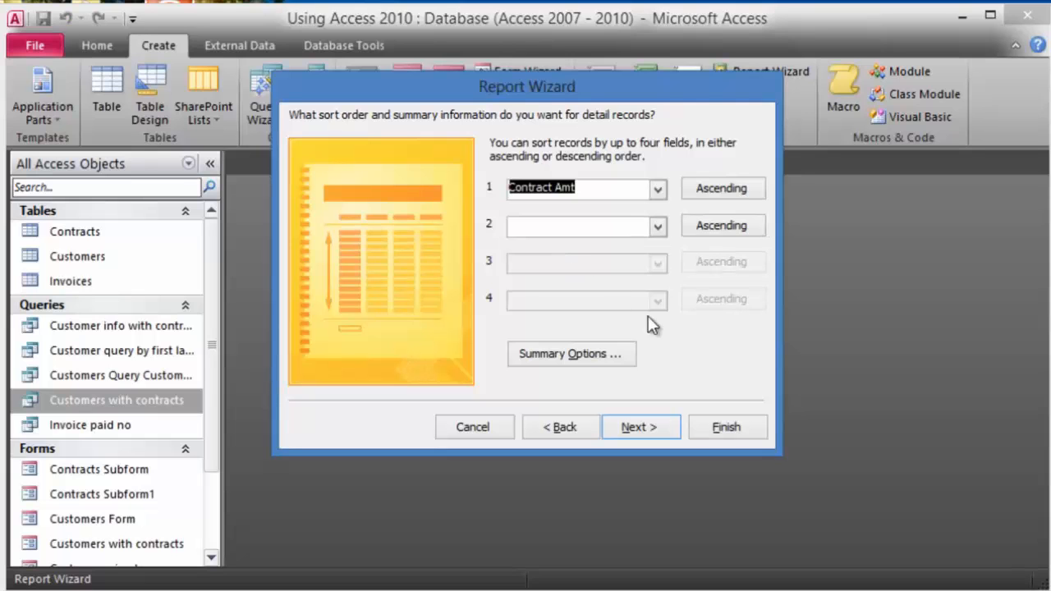
{"action": "left_click", "coordinate": [614, 363]}
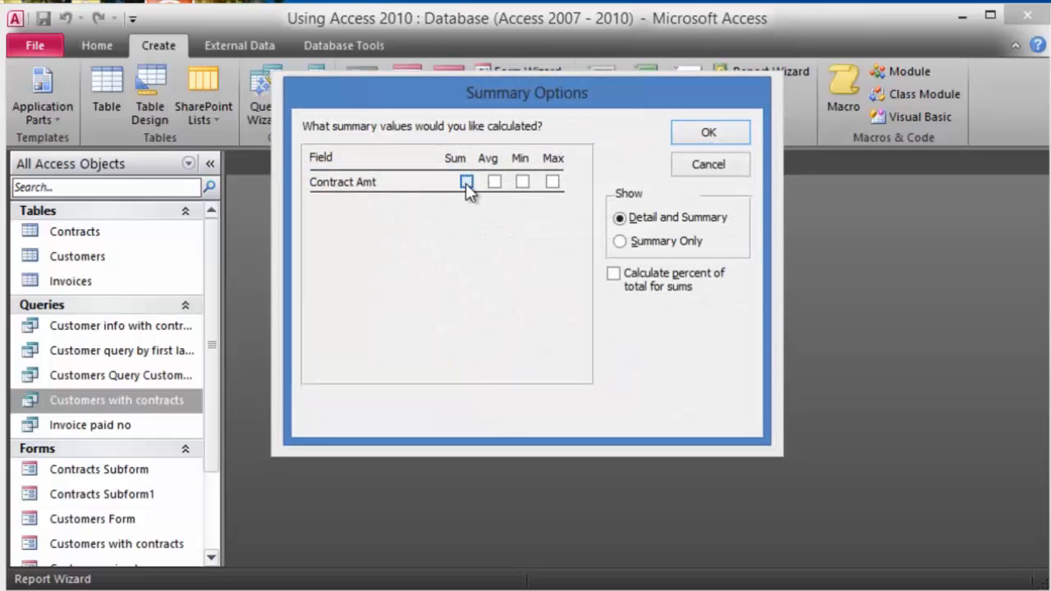
{"action": "left_click", "coordinate": [724, 138]}
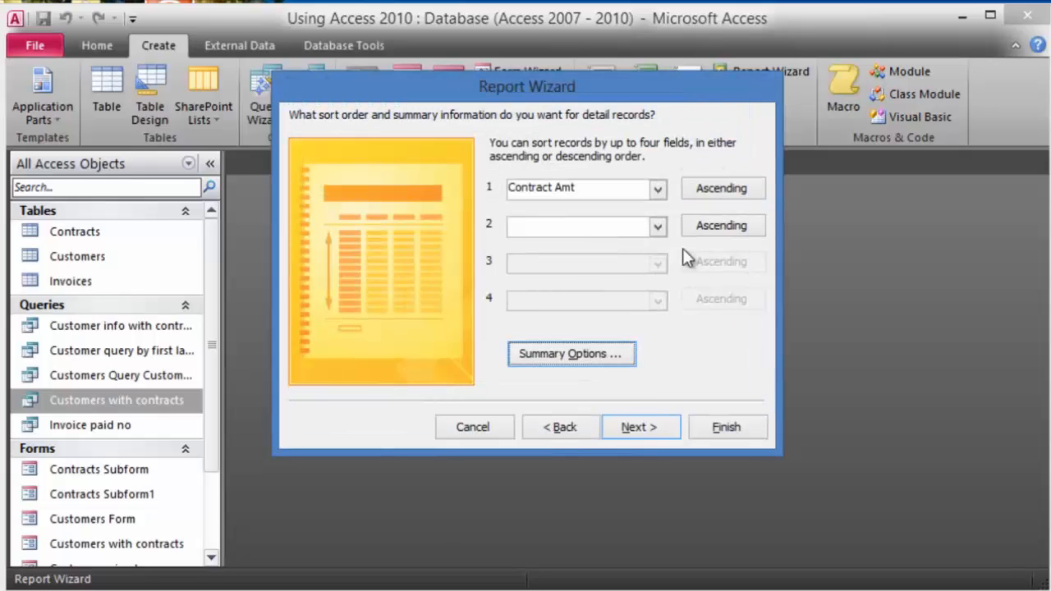
- Accept the stepped portrait layout and title the report 'Customer contract amounts'
{"action": "left_click", "coordinate": [649, 433]}
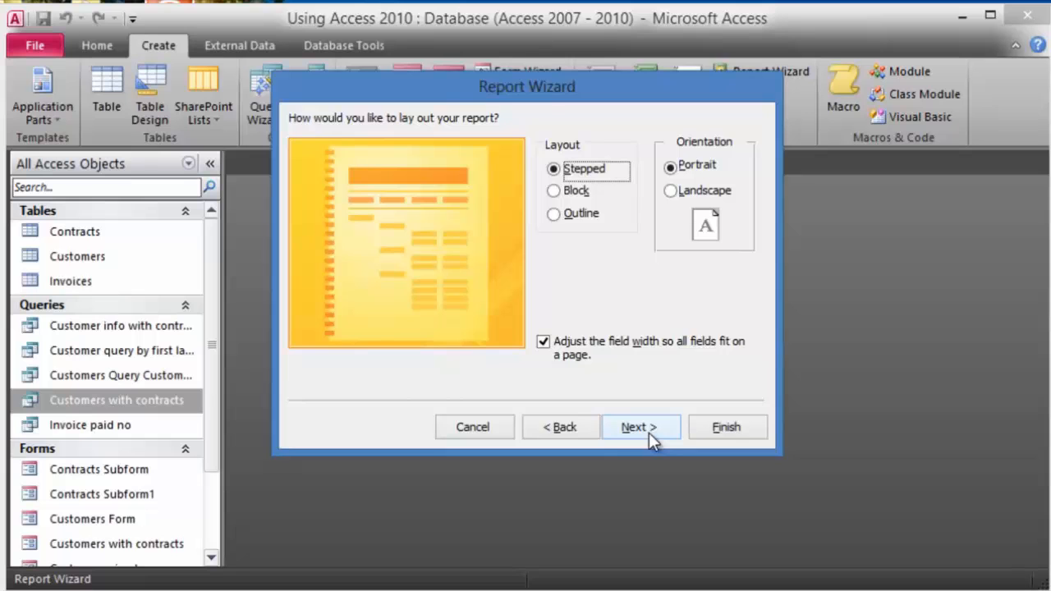
{"action": "left_click", "coordinate": [649, 433]}
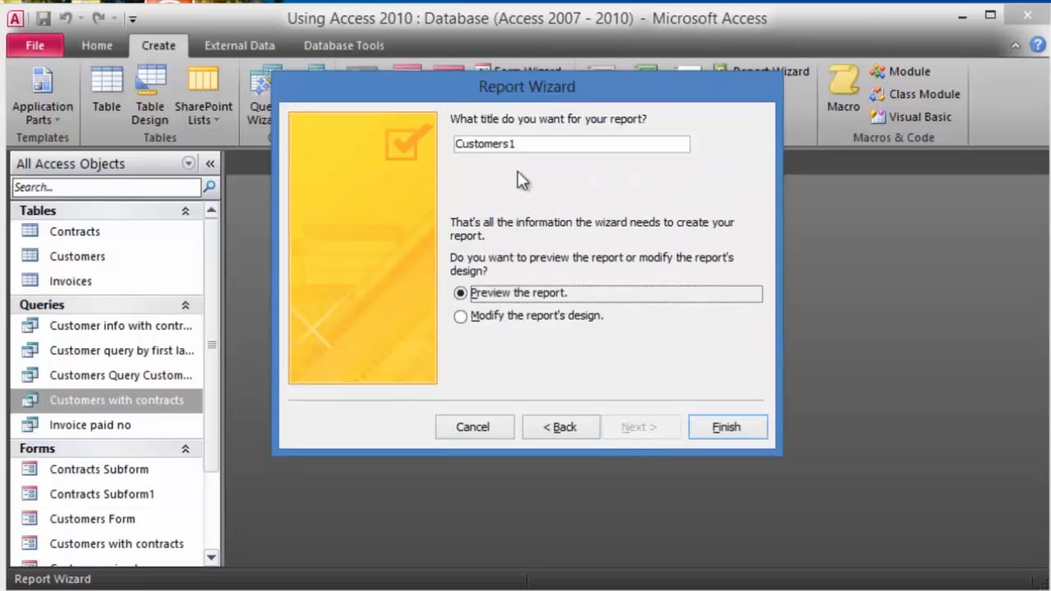
{"action": "left_click_drag", "start_coordinate": [530, 143], "coordinate": [419, 132]}
{"action": "type", "text": "Customer contract amounts"}
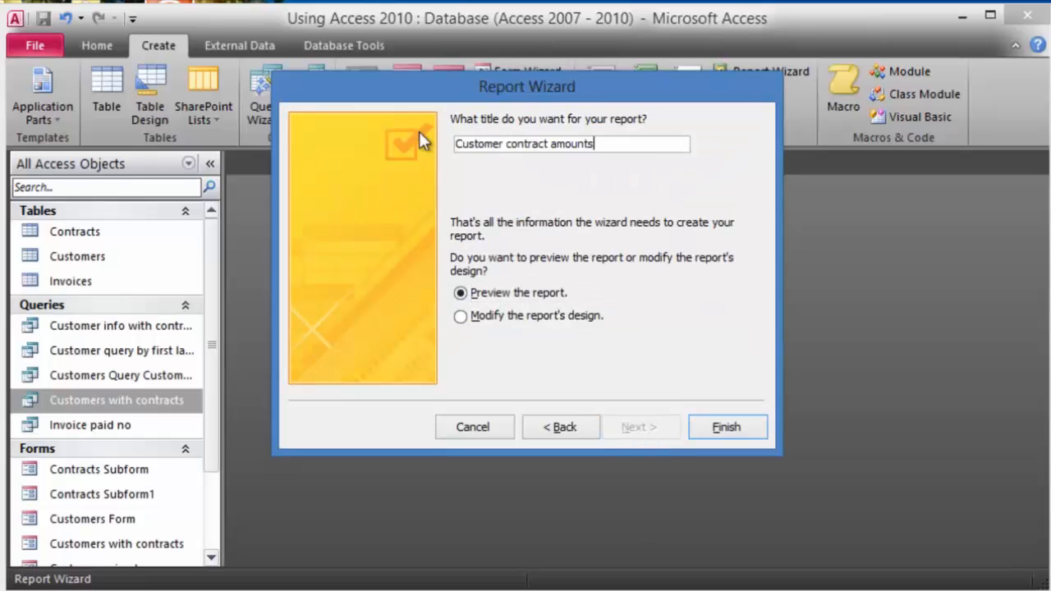
- Finish the wizard and scroll through the Customer contract amounts preview
{"action": "left_click", "coordinate": [725, 427]}
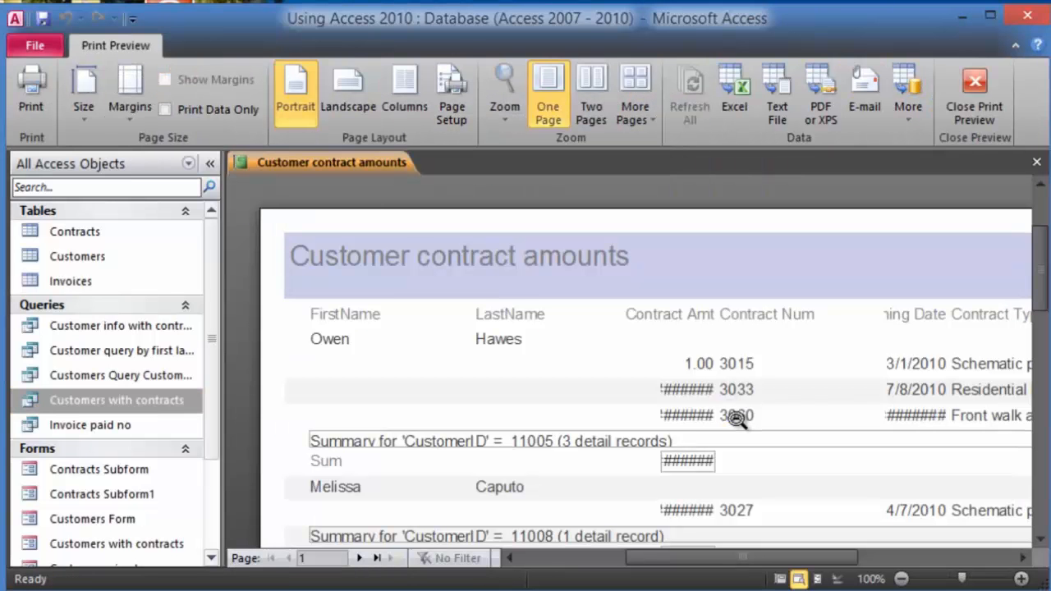
{"action": "scroll", "coordinate": [693, 345], "scroll_direction": "down", "scroll_amount": 10}
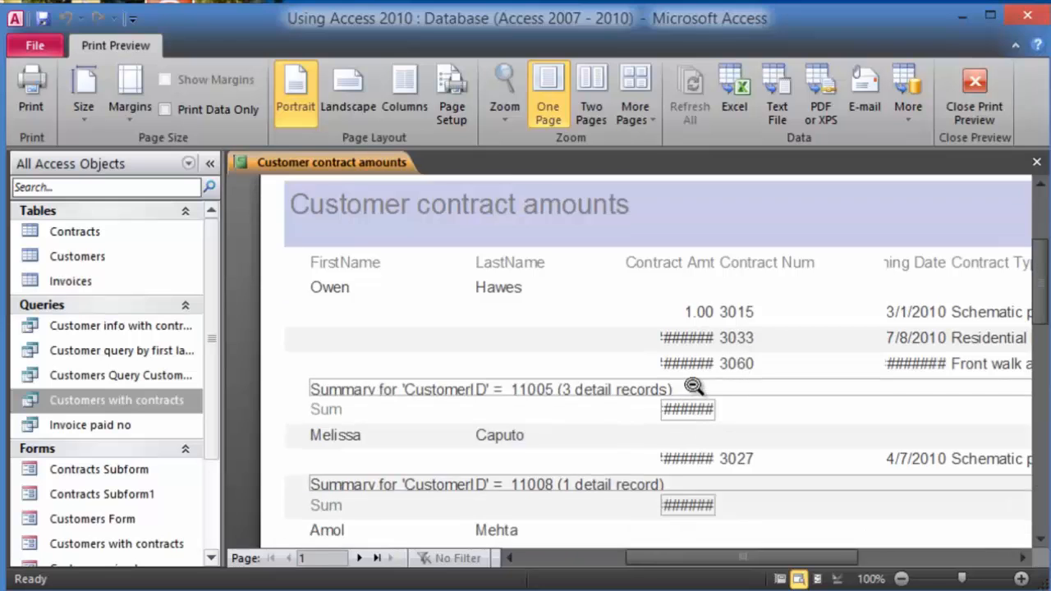
{"action": "scroll", "coordinate": [663, 371], "scroll_direction": "down", "scroll_amount": 7}
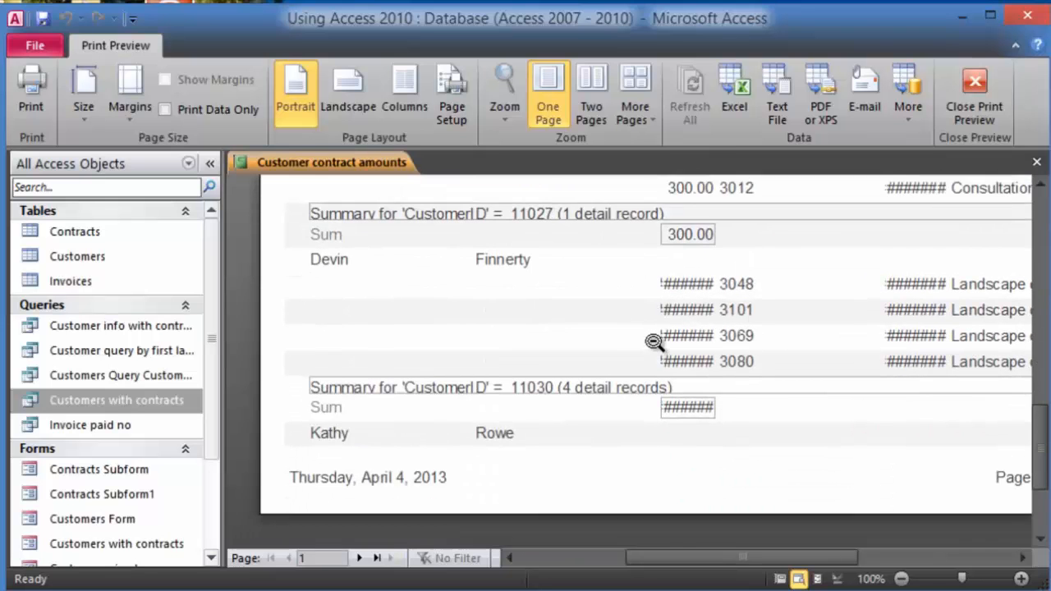
{"action": "scroll", "coordinate": [888, 310], "scroll_direction": "down", "scroll_amount": 3}
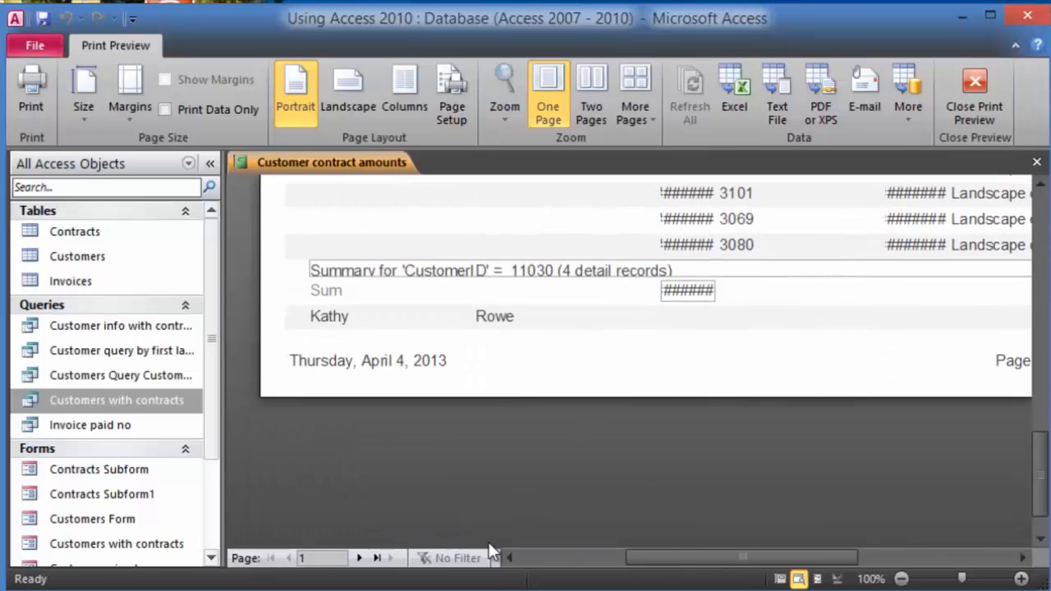
{"action": "left_click_drag", "start_coordinate": [699, 556], "coordinate": [742, 528]}
{"action": "scroll", "coordinate": [819, 280], "scroll_direction": "up", "scroll_amount": 3}
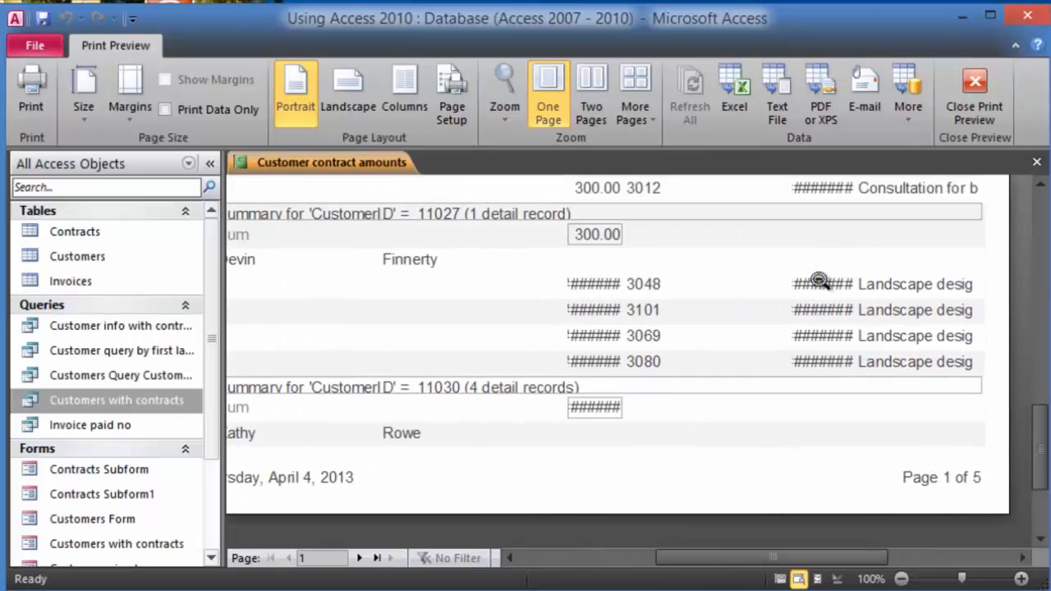
{"action": "scroll", "coordinate": [819, 281], "scroll_direction": "up", "scroll_amount": 5}
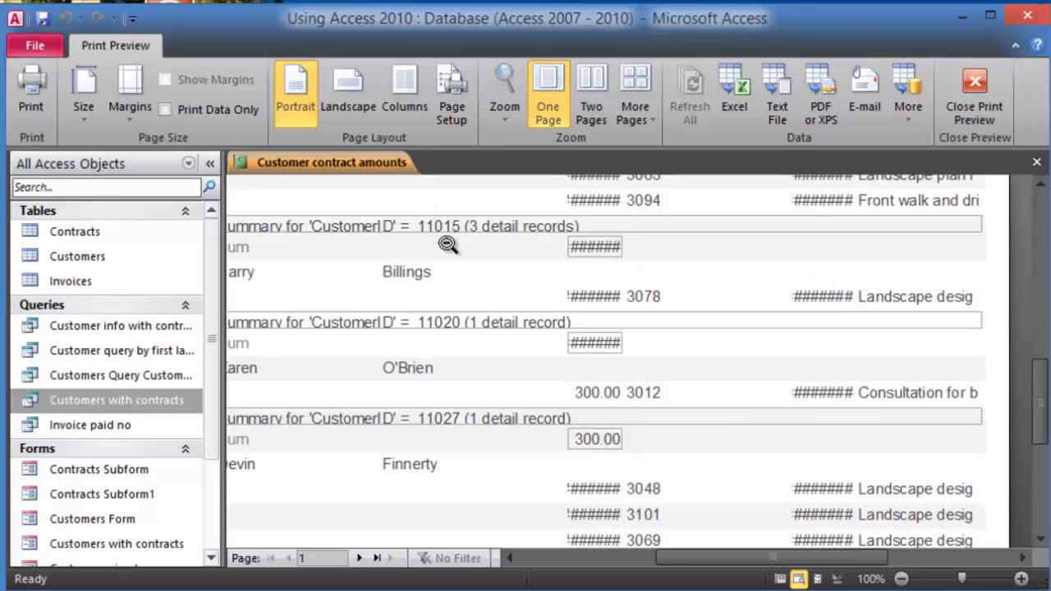
- Switch the report pages to landscape orientation
{"action": "left_click", "coordinate": [350, 96]}
{"action": "mouse_move", "coordinate": [676, 559]}
{"action": "left_mouse_down"}
{"action": "mouse_move", "coordinate": [603, 559]}
{"action": "mouse_move", "coordinate": [774, 555]}
{"action": "mouse_move", "coordinate": [679, 544]}
{"action": "left_mouse_up"}
{"action": "scroll", "coordinate": [741, 337], "scroll_direction": "up", "scroll_amount": 10}
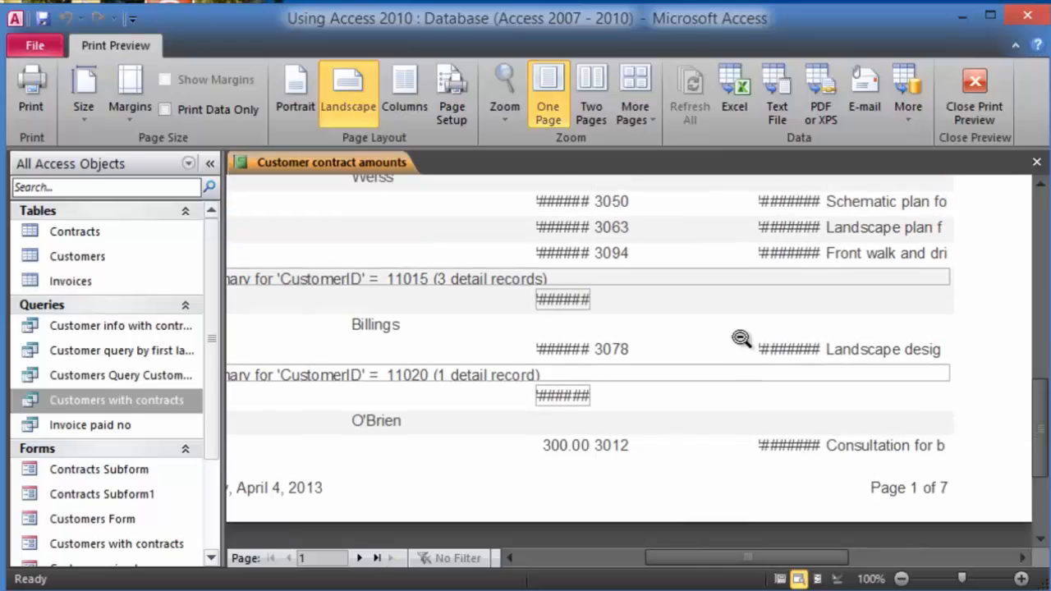
{"action": "scroll", "coordinate": [742, 337], "scroll_direction": "up", "scroll_amount": 5}
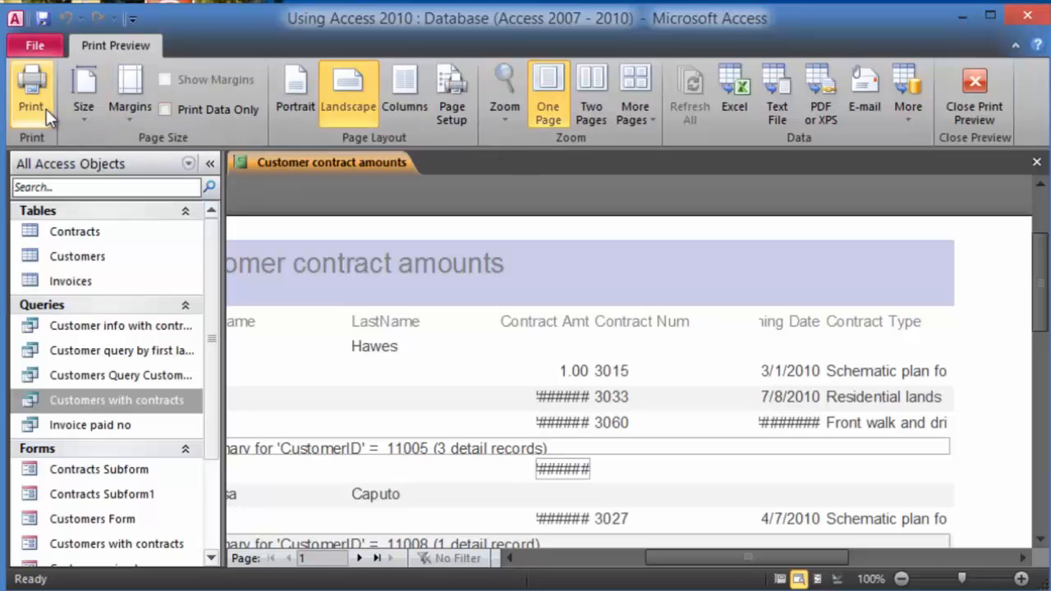
- Close Print Preview and switch the report to Report View, then Layout View
{"action": "left_click", "coordinate": [975, 88]}
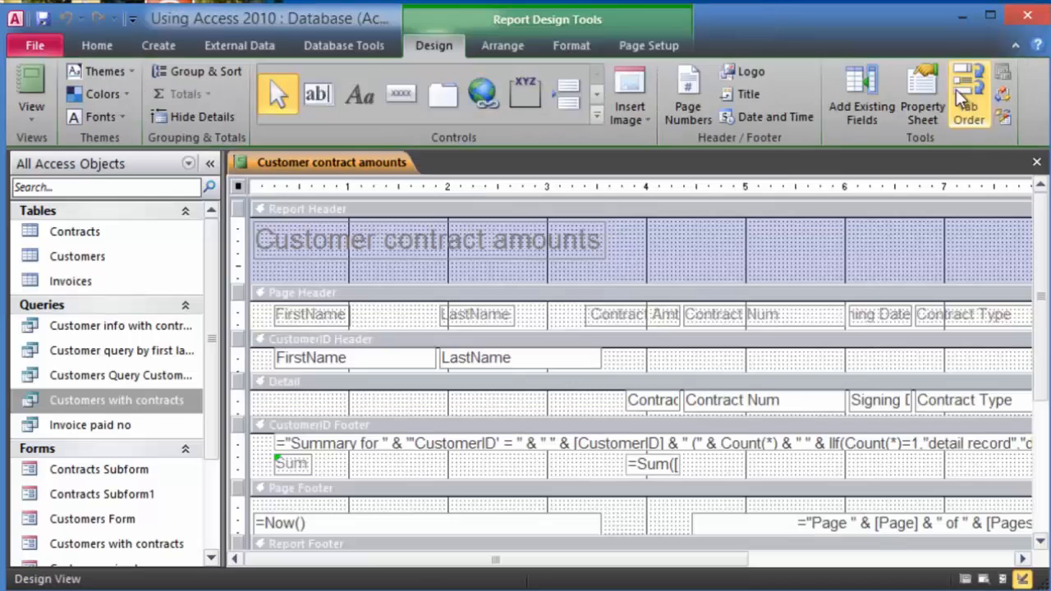
{"action": "left_click", "coordinate": [47, 111]}
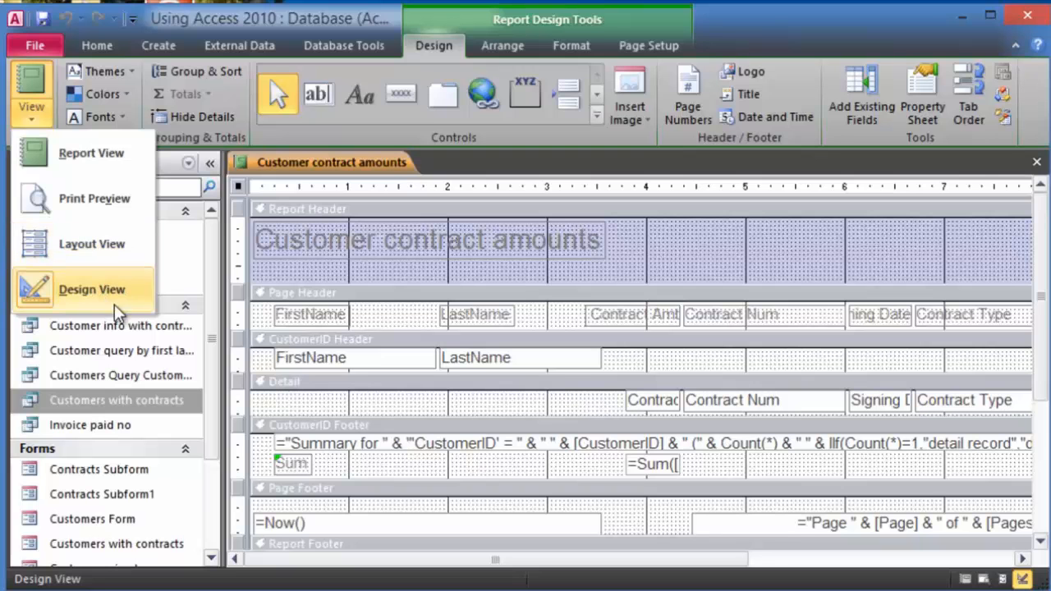
{"action": "left_click", "coordinate": [106, 158]}
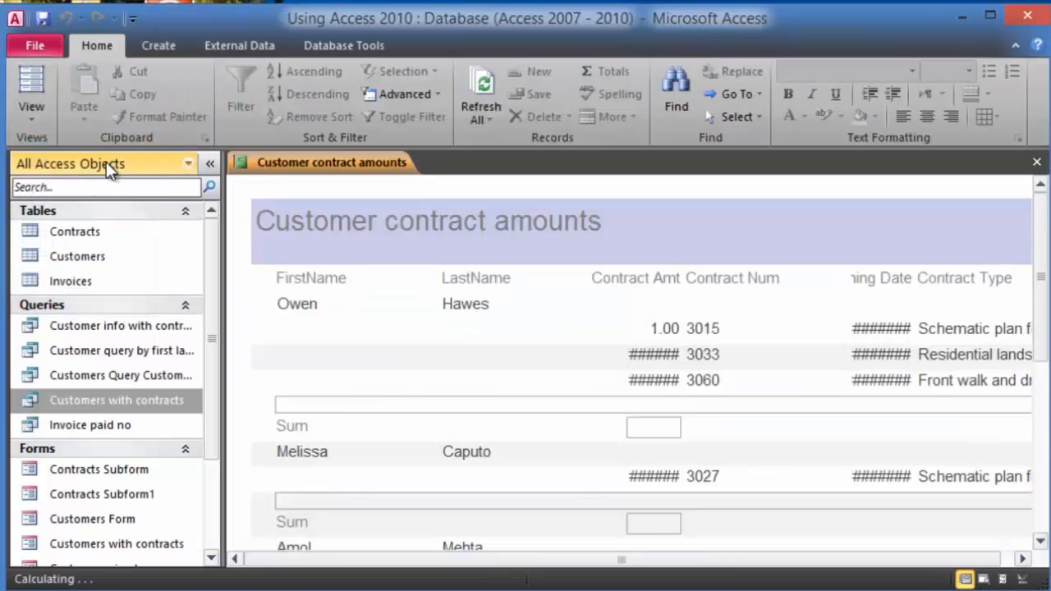
{"action": "left_click", "coordinate": [48, 115]}
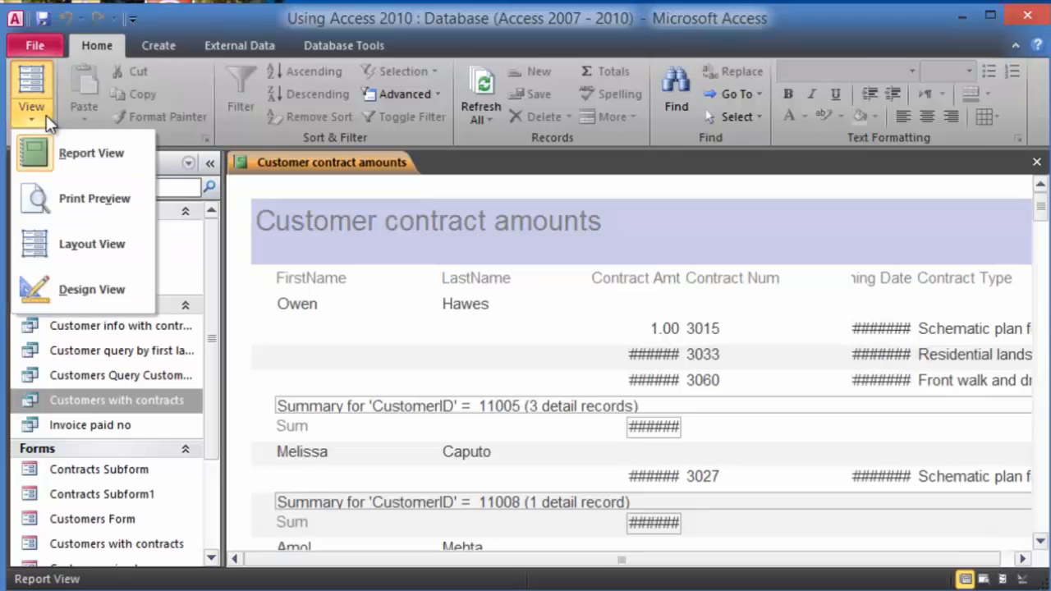
{"action": "left_click", "coordinate": [80, 253]}
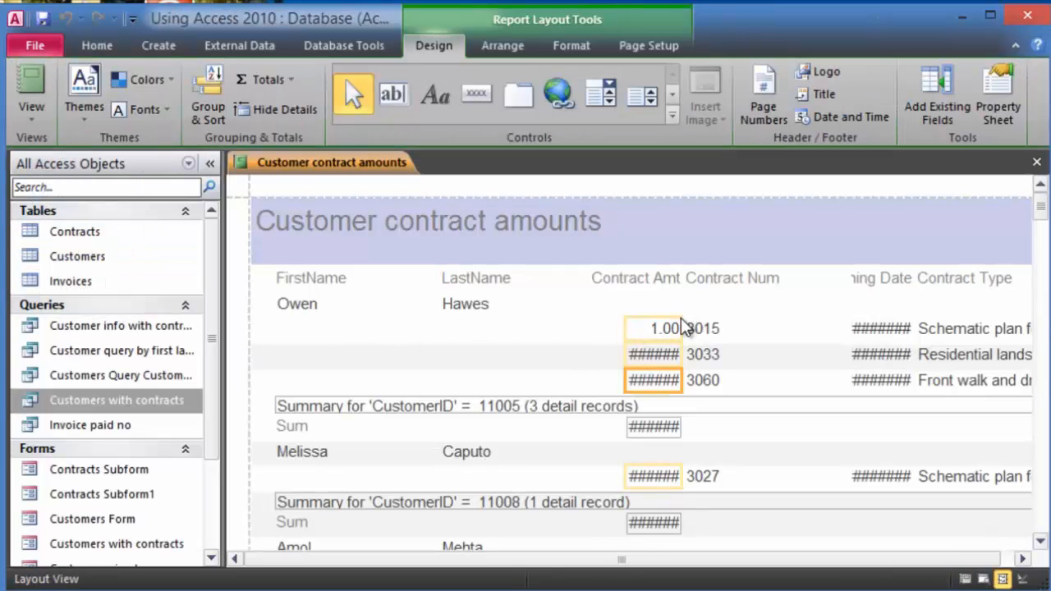
- Widen Contract Amt, narrow Contract Num, and widen the date column so dates appear
{"action": "left_click_drag", "start_coordinate": [681, 327], "coordinate": [717, 327]}
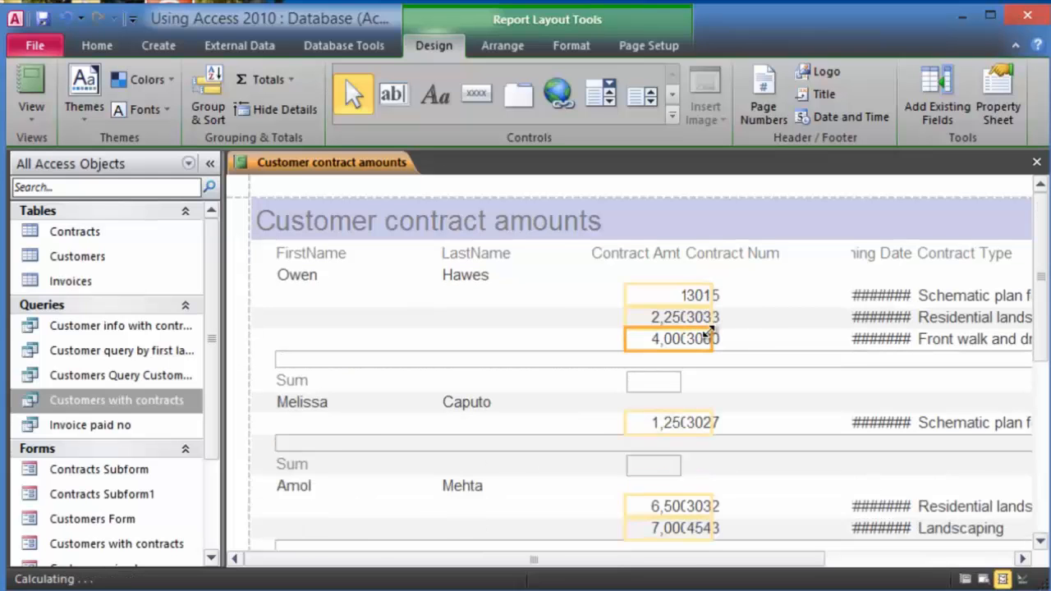
{"action": "left_click", "coordinate": [741, 297]}
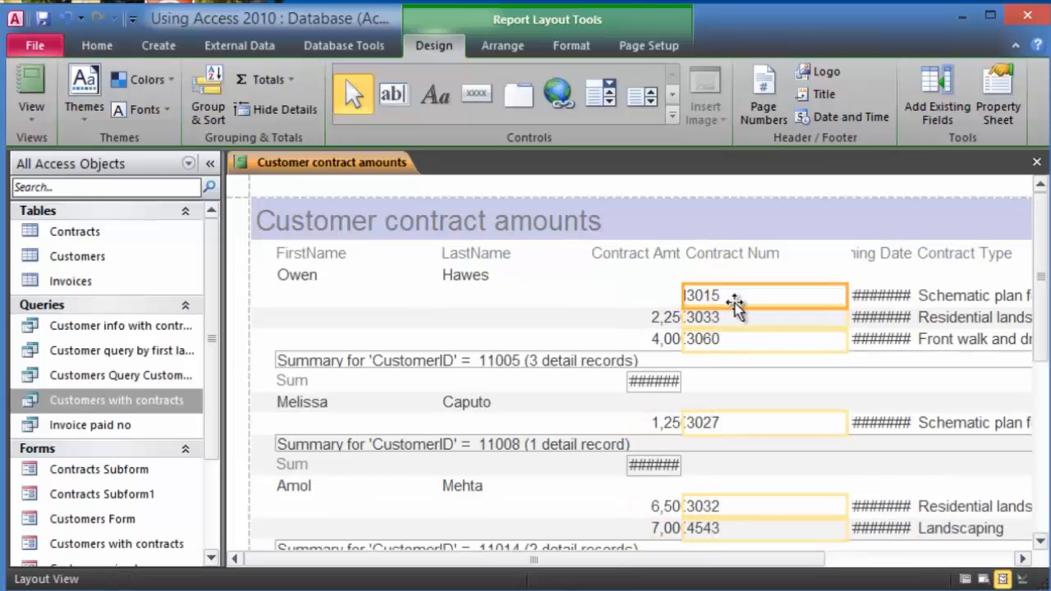
{"action": "left_click_drag", "start_coordinate": [686, 293], "coordinate": [686, 293]}
{"action": "left_click_drag", "start_coordinate": [746, 301], "coordinate": [762, 301]}
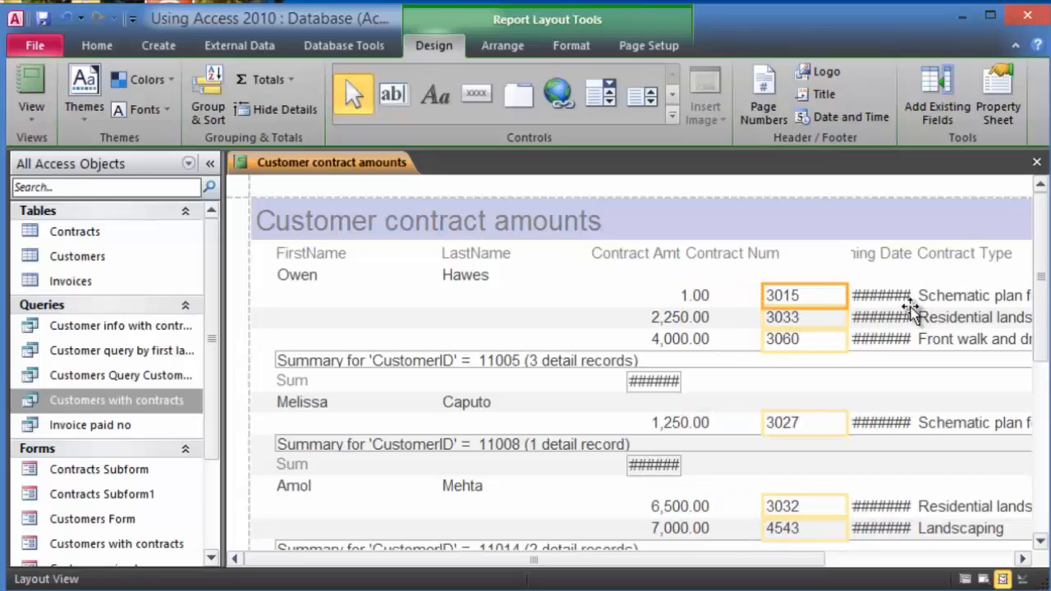
{"action": "left_click", "coordinate": [759, 318]}
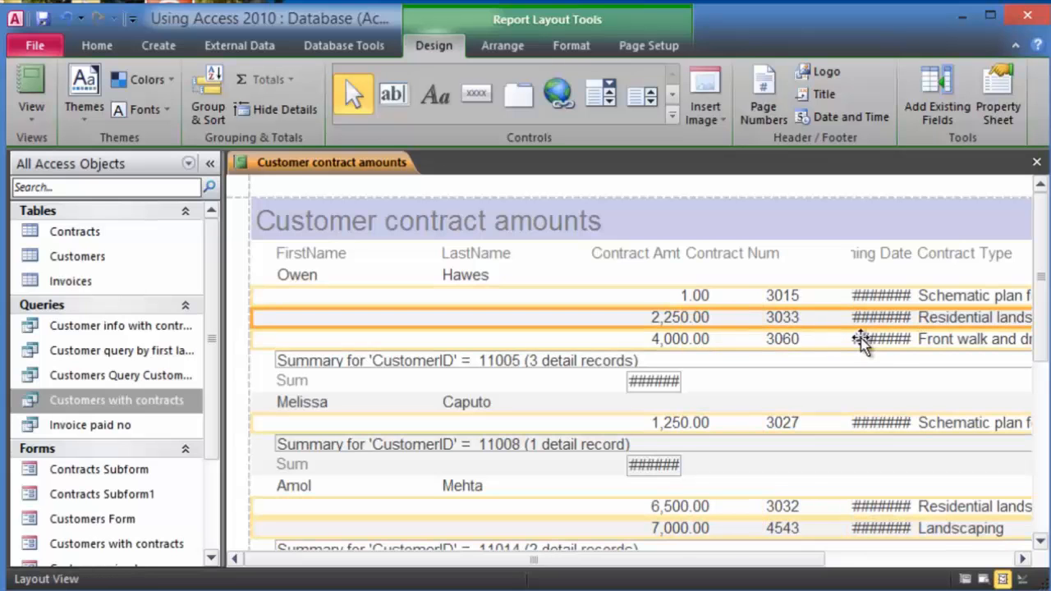
{"action": "left_click", "coordinate": [908, 297]}
{"action": "left_click", "coordinate": [855, 283]}
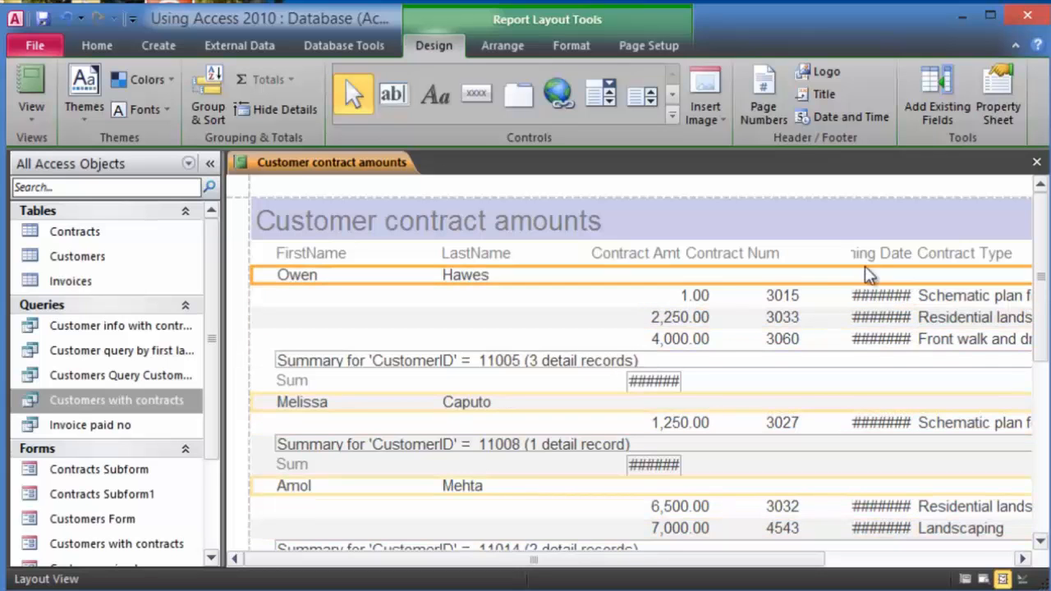
{"action": "left_click", "coordinate": [870, 296]}
{"action": "left_click_drag", "start_coordinate": [841, 290], "coordinate": [823, 297]}
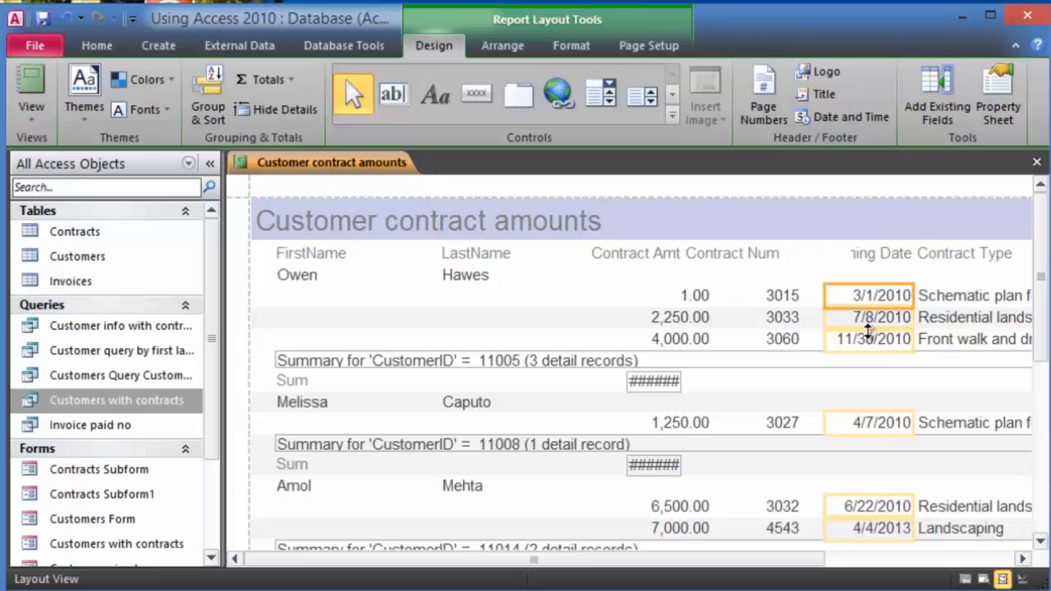
- Widen the Sum total boxes and the Contract Type column so values show in full
{"action": "left_click", "coordinate": [678, 384]}
{"action": "left_click_drag", "start_coordinate": [682, 382], "coordinate": [734, 396]}
{"action": "left_click", "coordinate": [821, 391]}
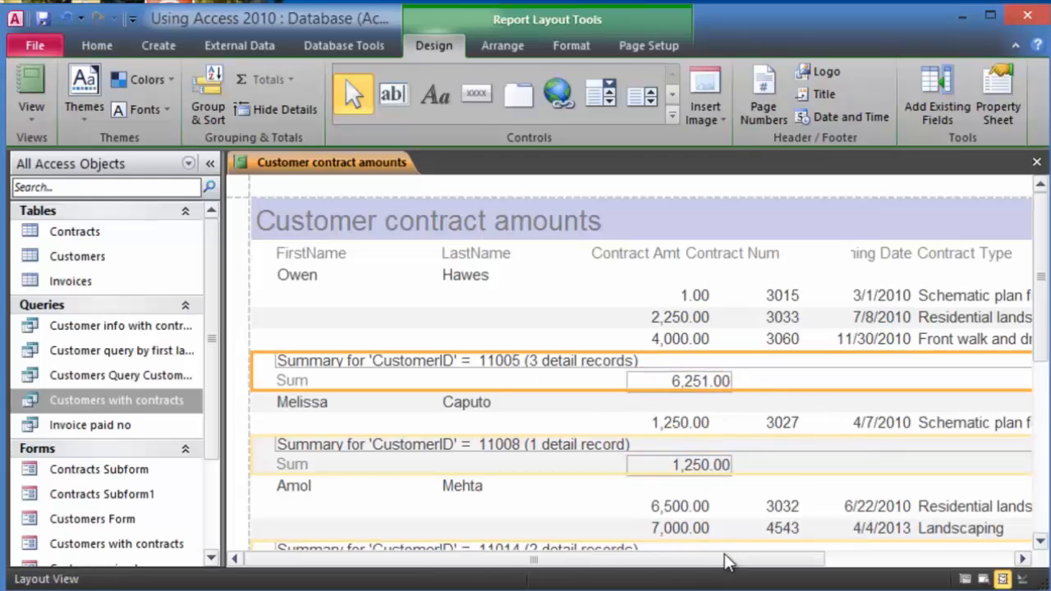
{"action": "left_click_drag", "start_coordinate": [737, 562], "coordinate": [901, 559]}
{"action": "left_click", "coordinate": [818, 302]}
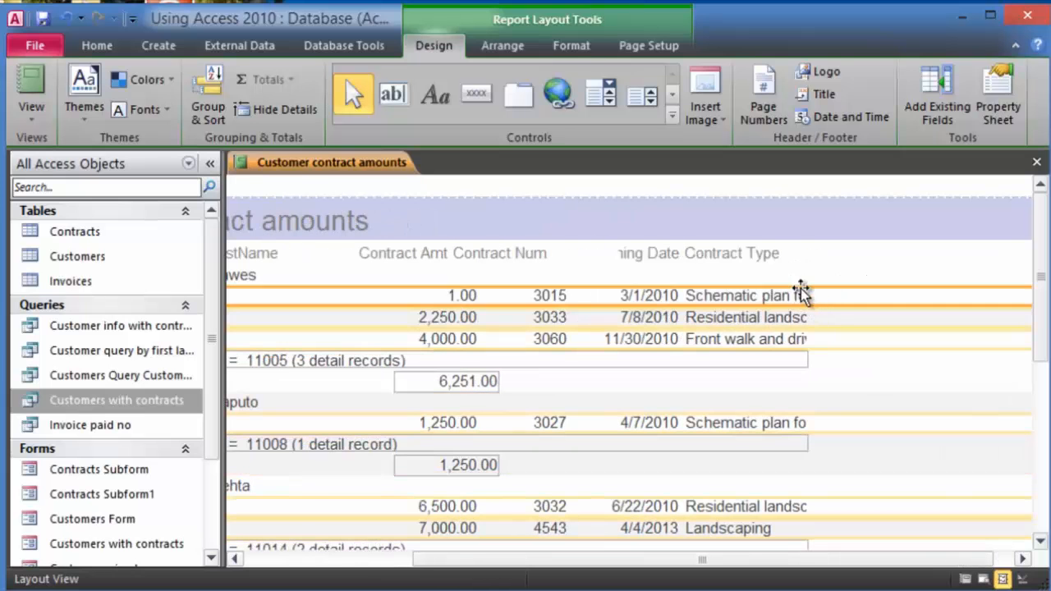
{"action": "left_click", "coordinate": [795, 294]}
{"action": "left_click_drag", "start_coordinate": [808, 293], "coordinate": [1010, 325]}
{"action": "left_click", "coordinate": [668, 364]}
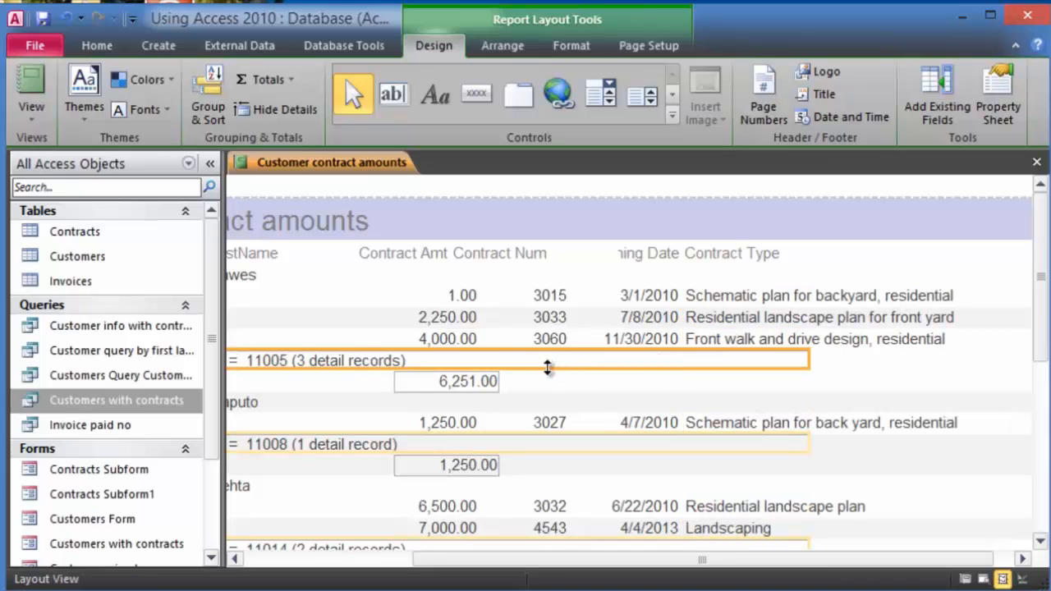
{"action": "left_click", "coordinate": [630, 425]}
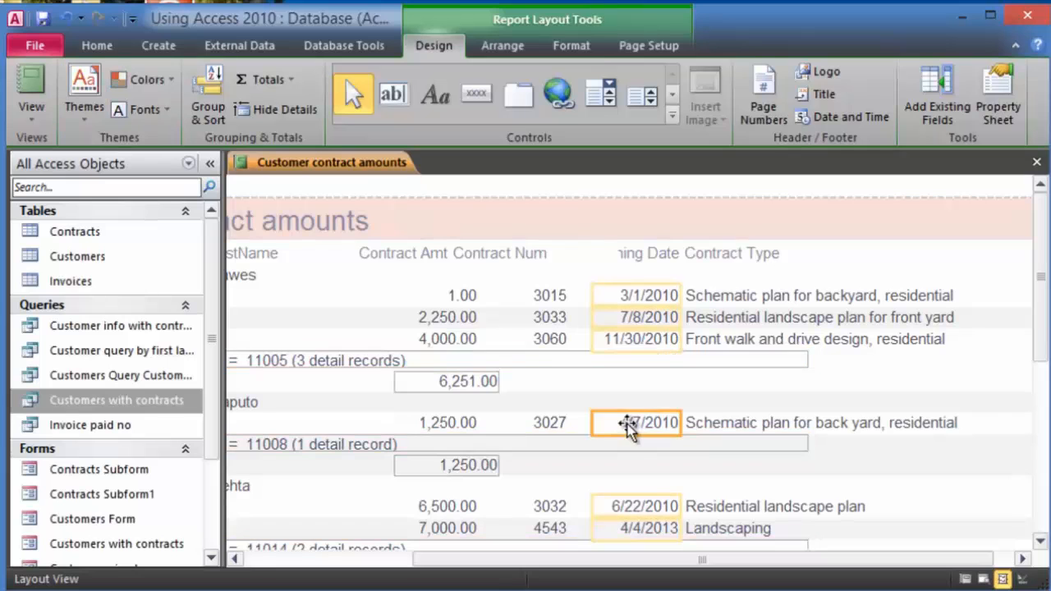
{"action": "left_click", "coordinate": [540, 367]}
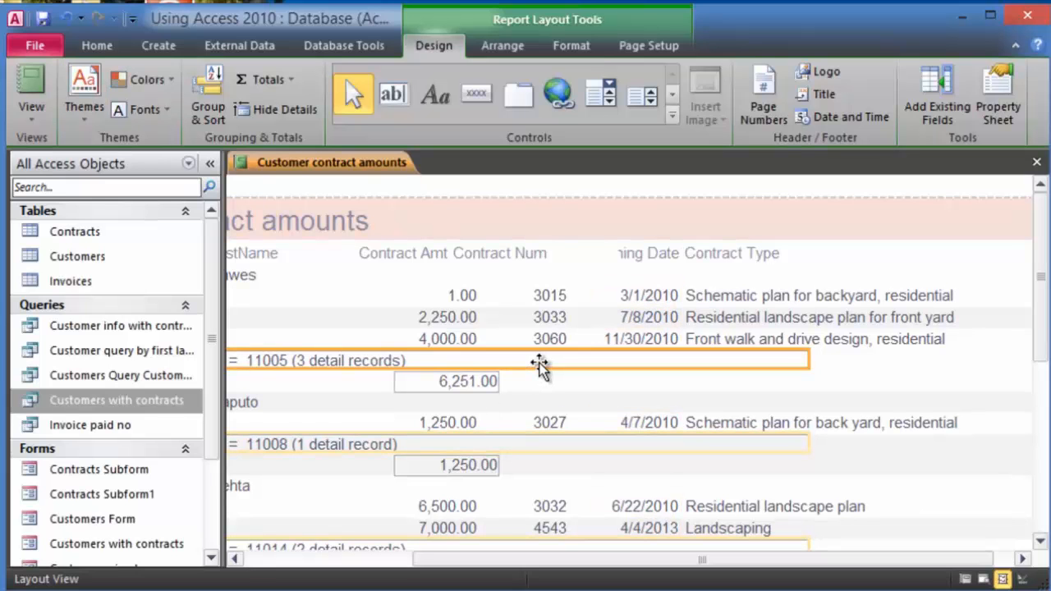
{"action": "left_click", "coordinate": [31, 115]}
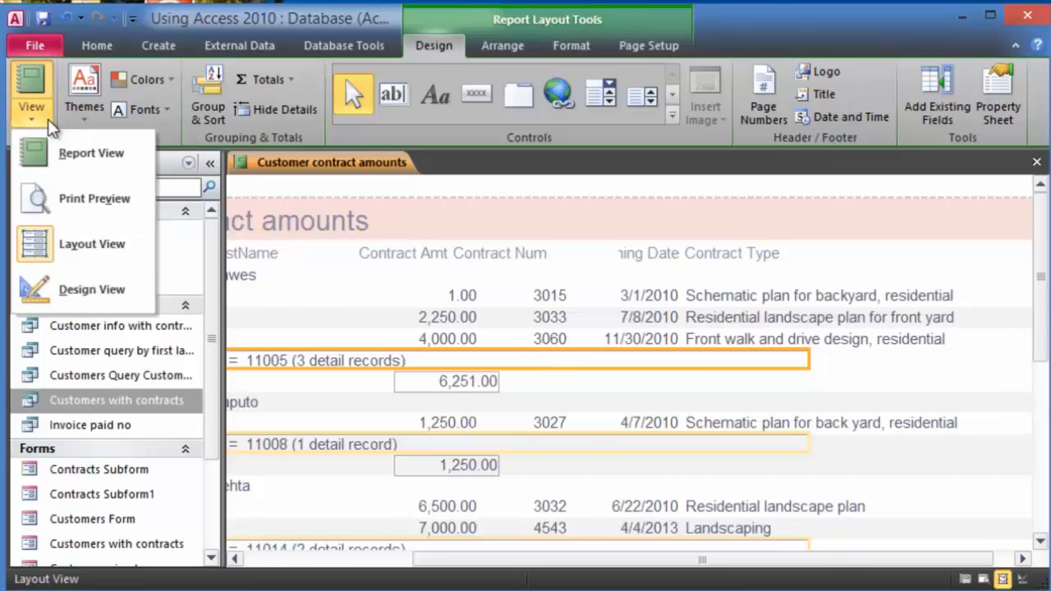
- In Design View, set the footer's 'Summary for' text box Border Style to Transparent
{"action": "left_click", "coordinate": [85, 292]}
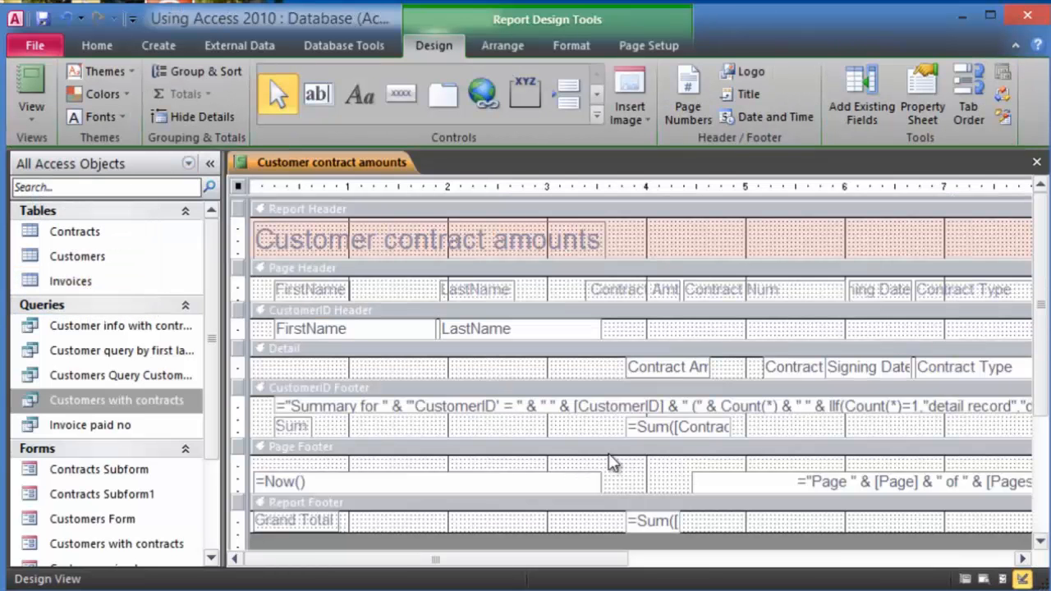
{"action": "left_click", "coordinate": [601, 407]}
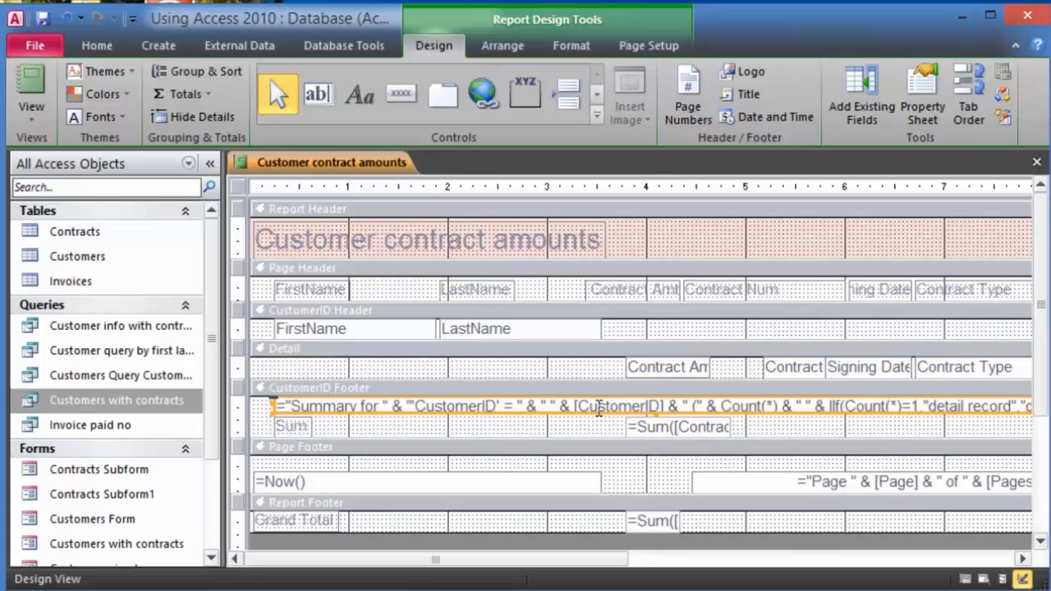
{"action": "left_click", "coordinate": [599, 407]}
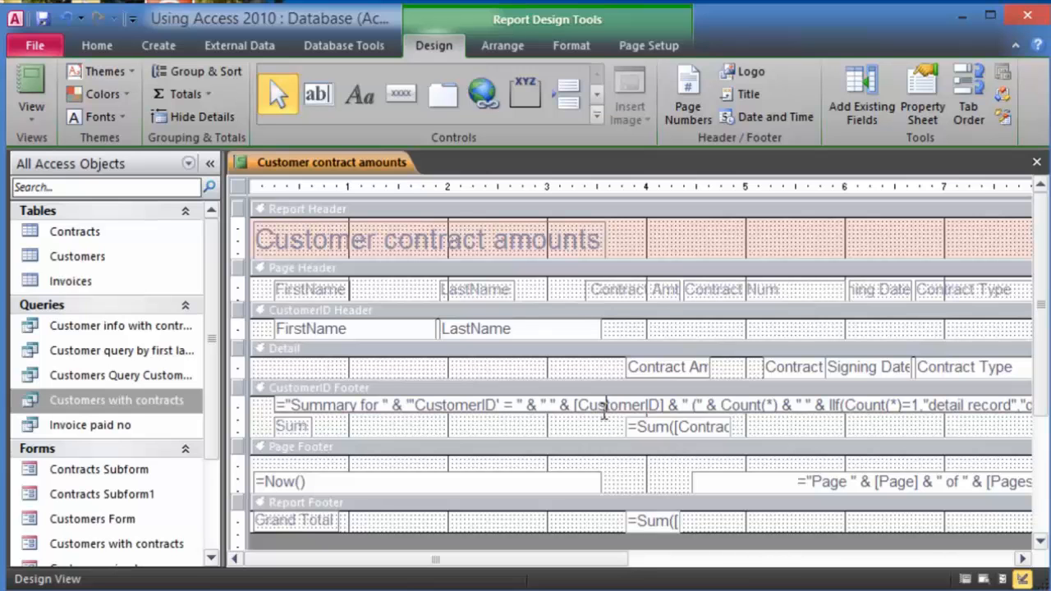
{"action": "left_click", "coordinate": [603, 417]}
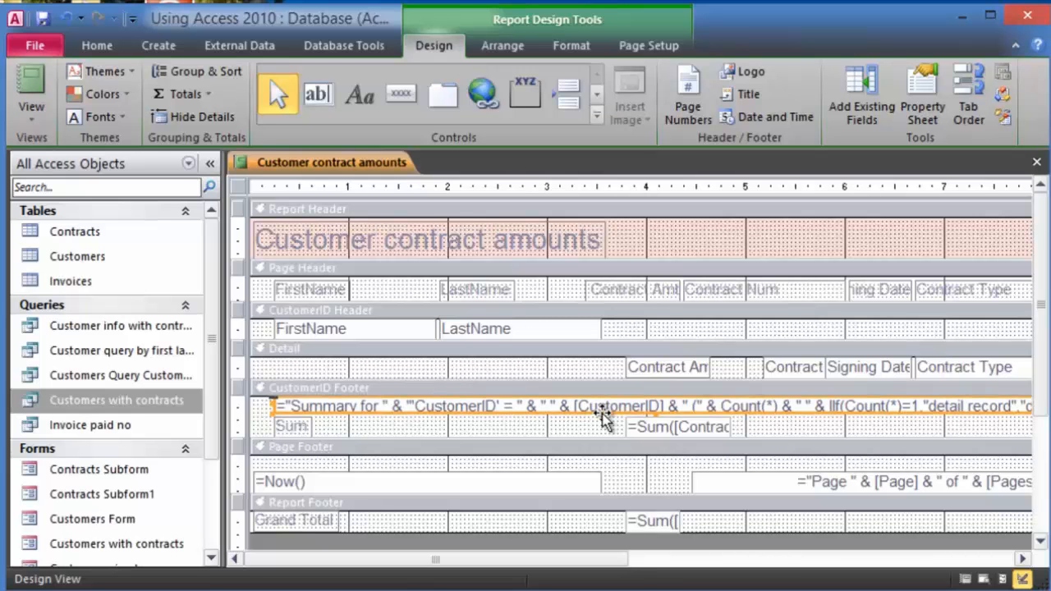
{"action": "right_click", "coordinate": [604, 417]}
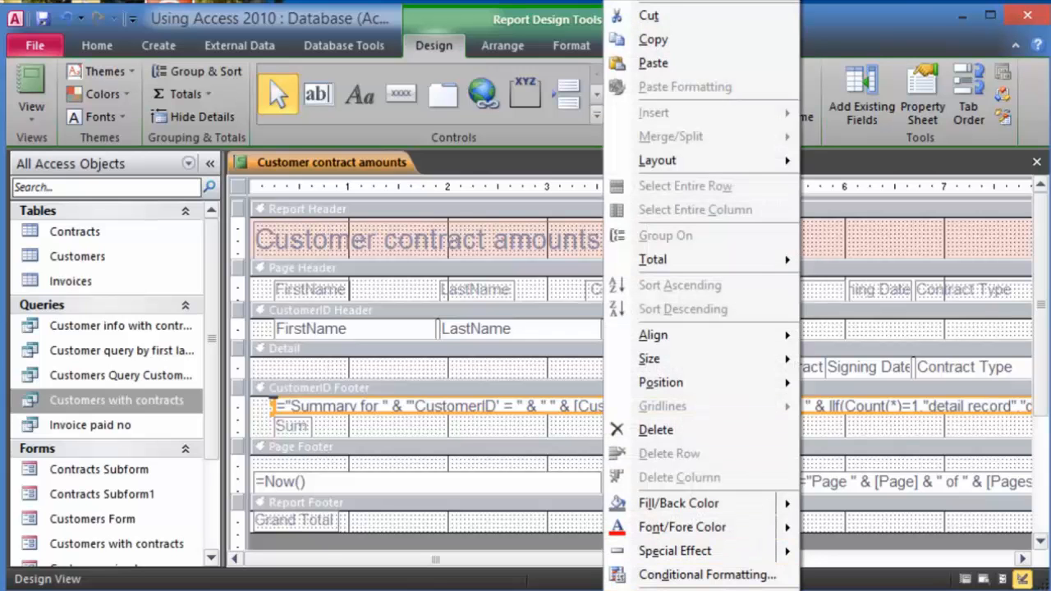
{"action": "left_click", "coordinate": [682, 587]}
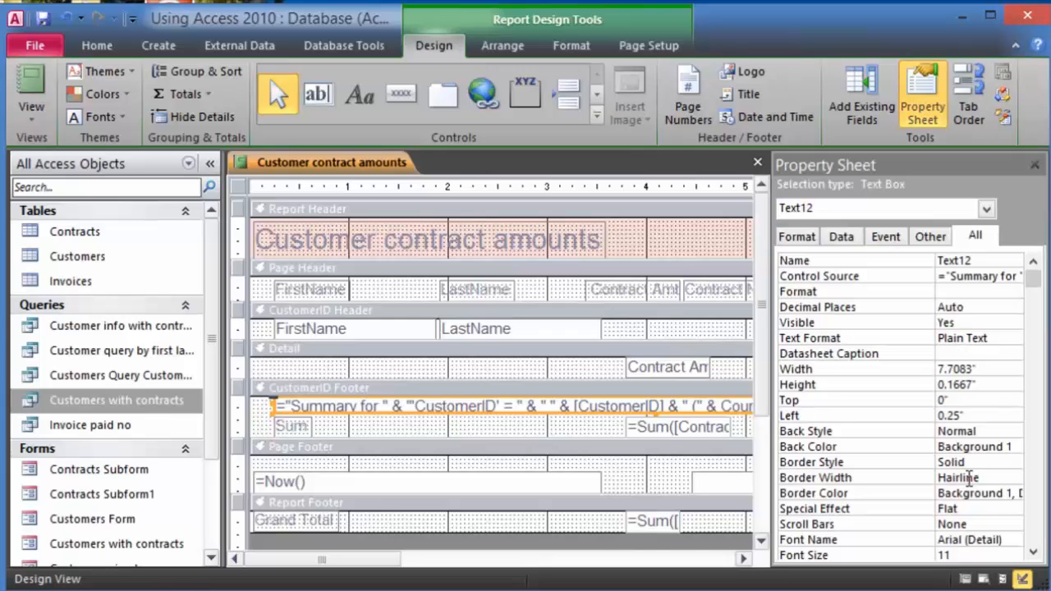
{"action": "left_click", "coordinate": [1015, 462]}
{"action": "left_click", "coordinate": [1004, 479]}
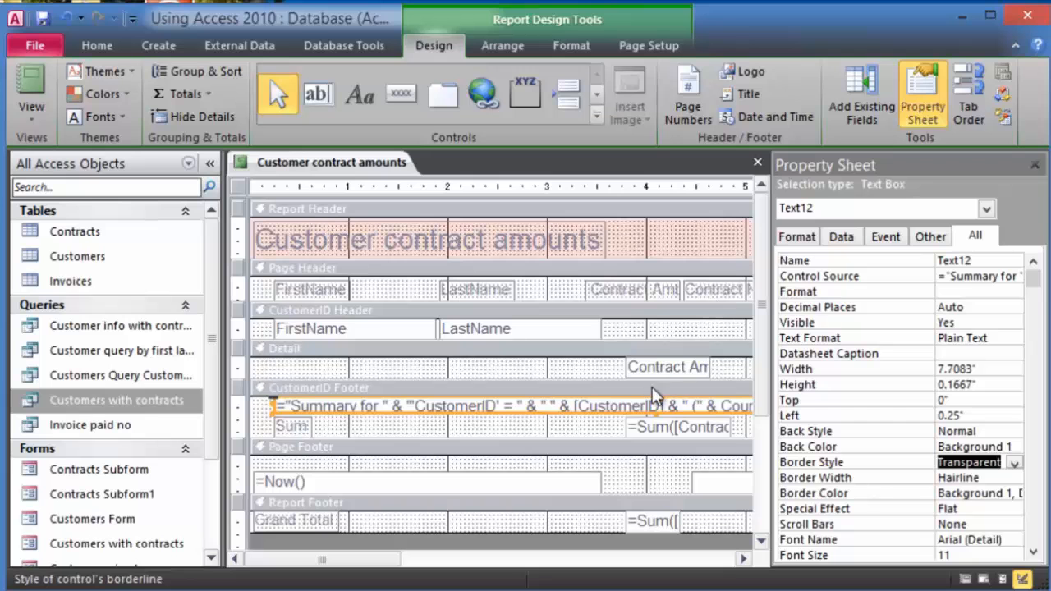
{"action": "left_click", "coordinate": [586, 375]}
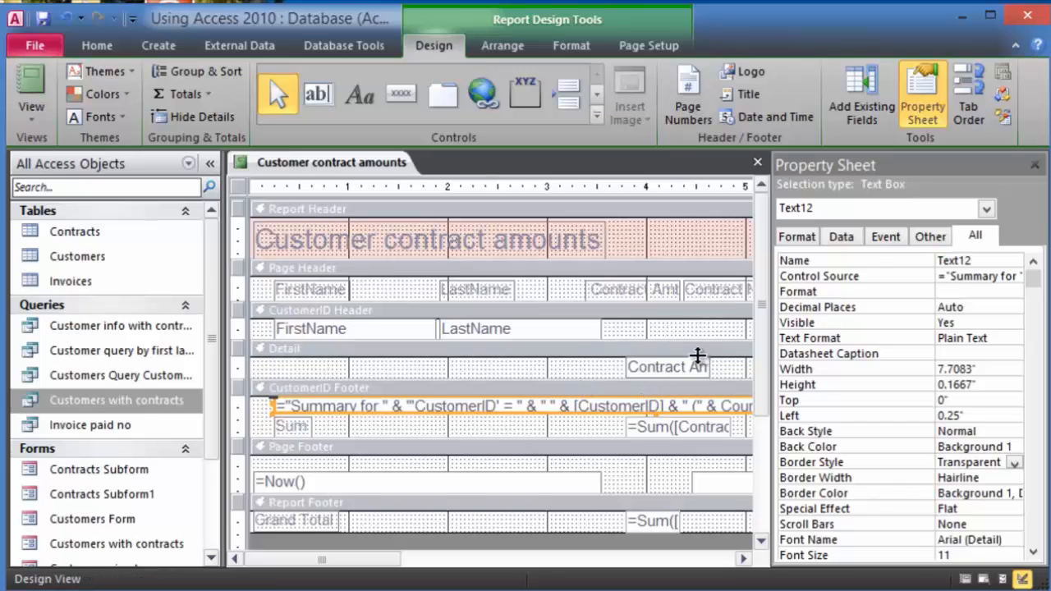
{"action": "left_click", "coordinate": [1034, 164]}
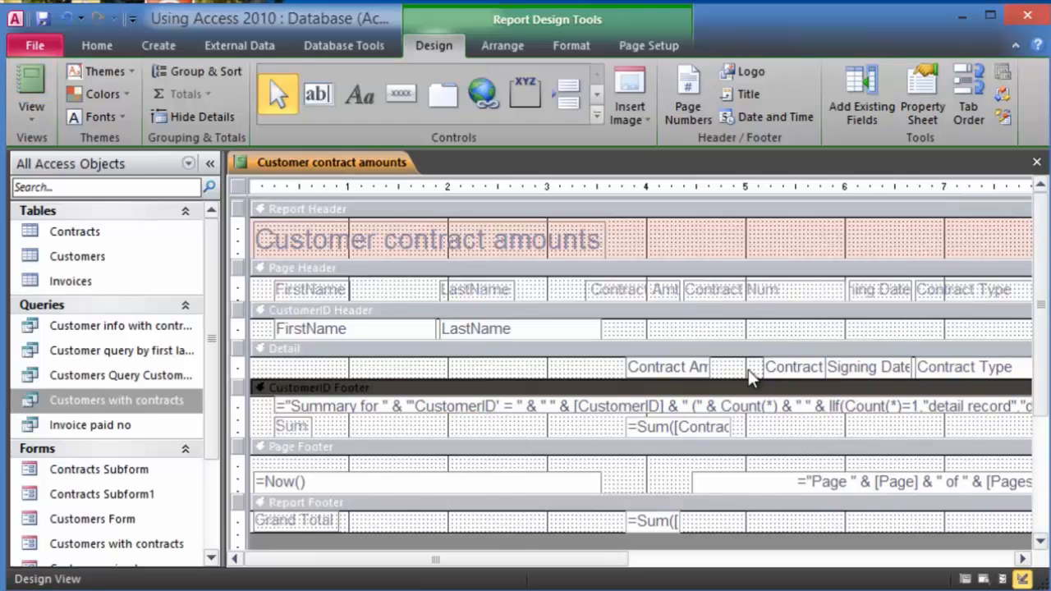
- Check the per-customer summary rows in Report View, then return the report to Layout View
{"action": "left_click", "coordinate": [27, 113]}
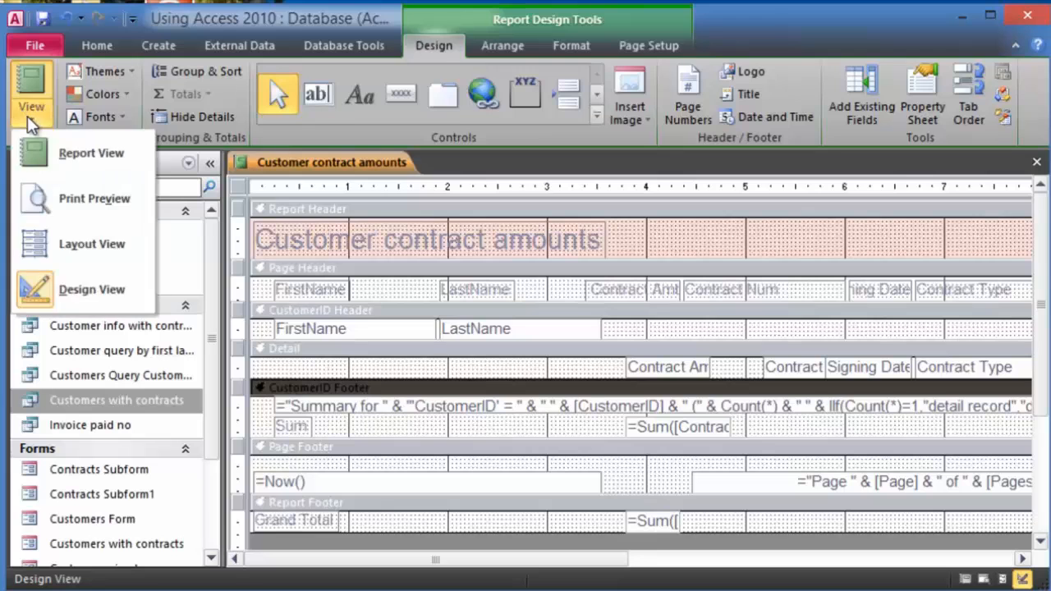
{"action": "left_click", "coordinate": [52, 161]}
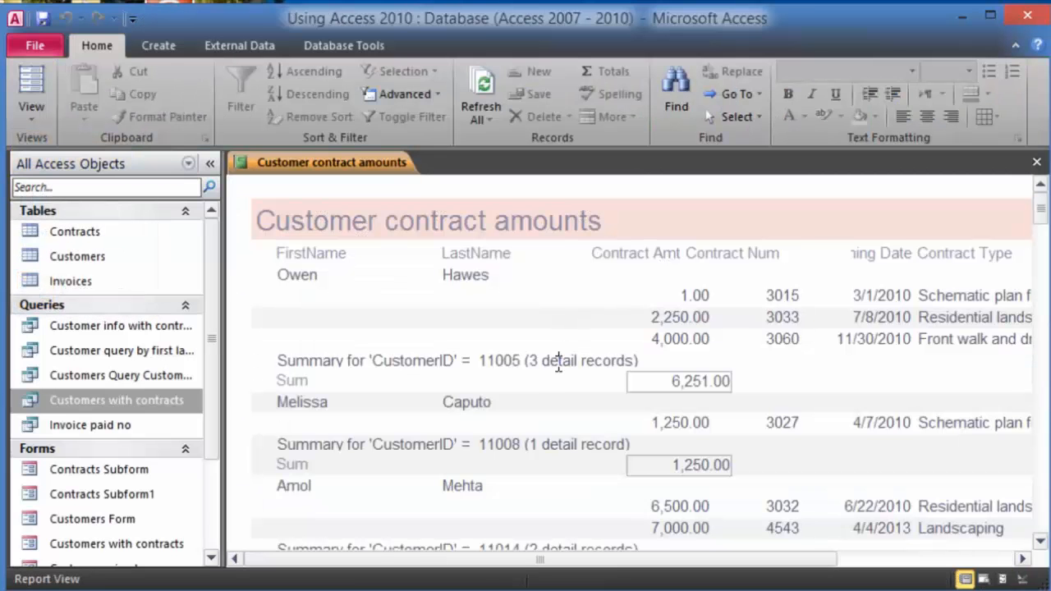
{"action": "left_click", "coordinate": [627, 380]}
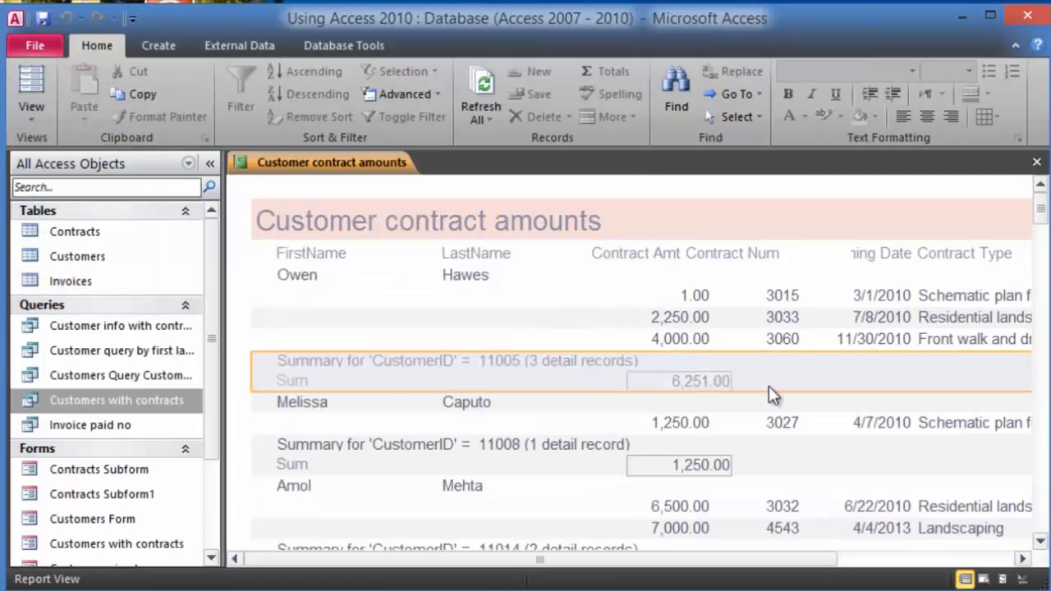
{"action": "left_click", "coordinate": [737, 434]}
{"action": "left_click", "coordinate": [702, 486]}
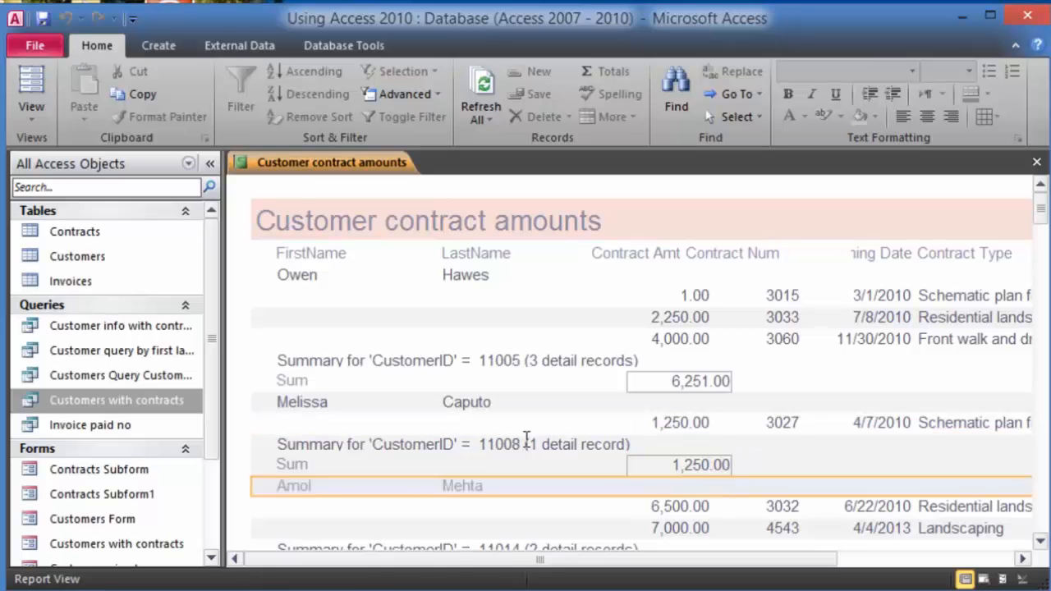
{"action": "left_click", "coordinate": [475, 355]}
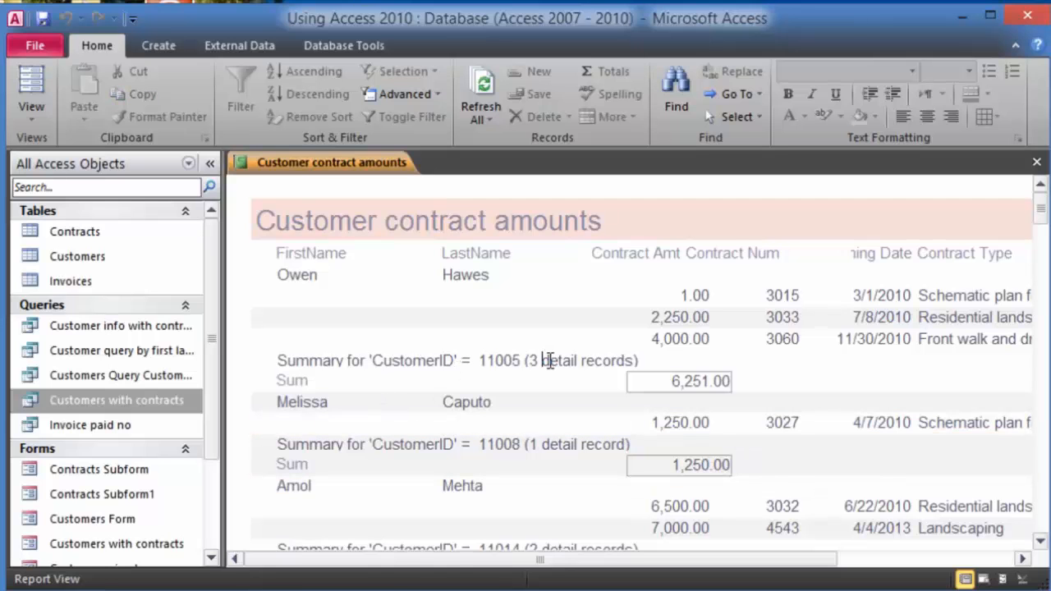
{"action": "left_click", "coordinate": [43, 104]}
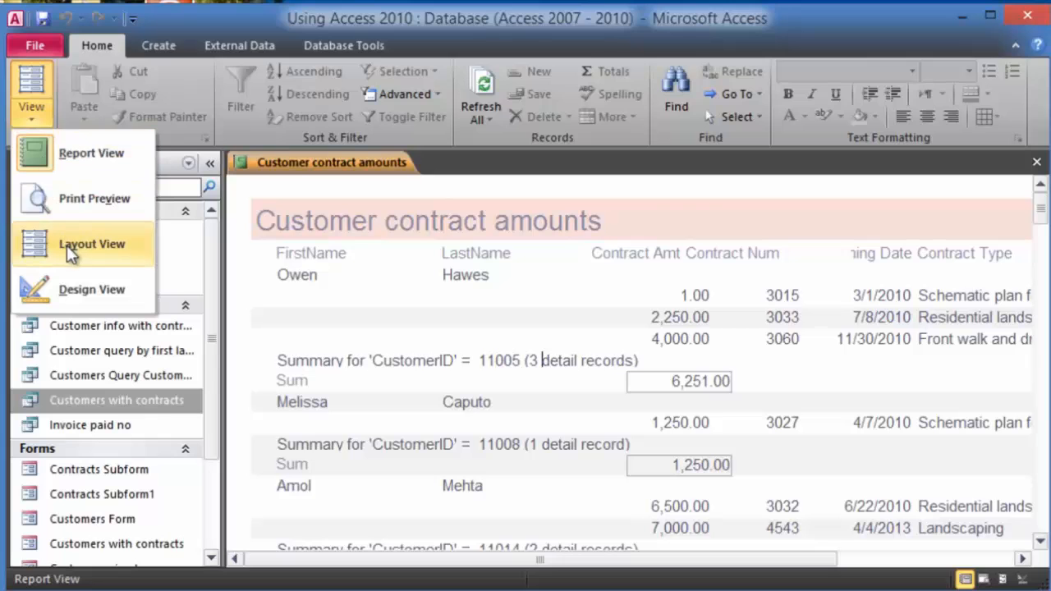
{"action": "left_click", "coordinate": [65, 244]}
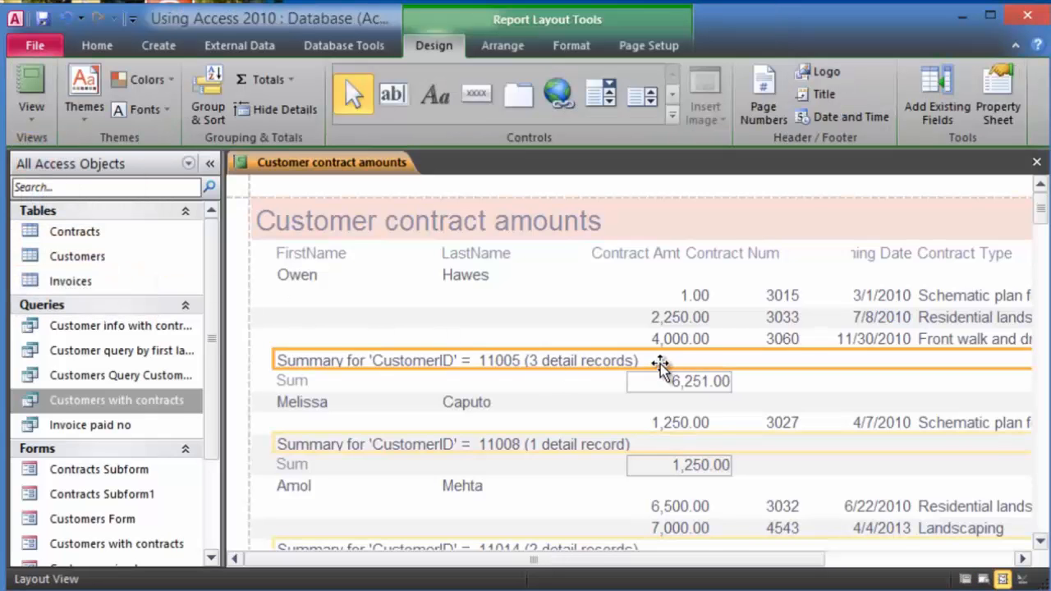
- Delete the 'Summary for' text from the footers and rename the Sum label to Total
{"action": "key", "text": "Delete"}
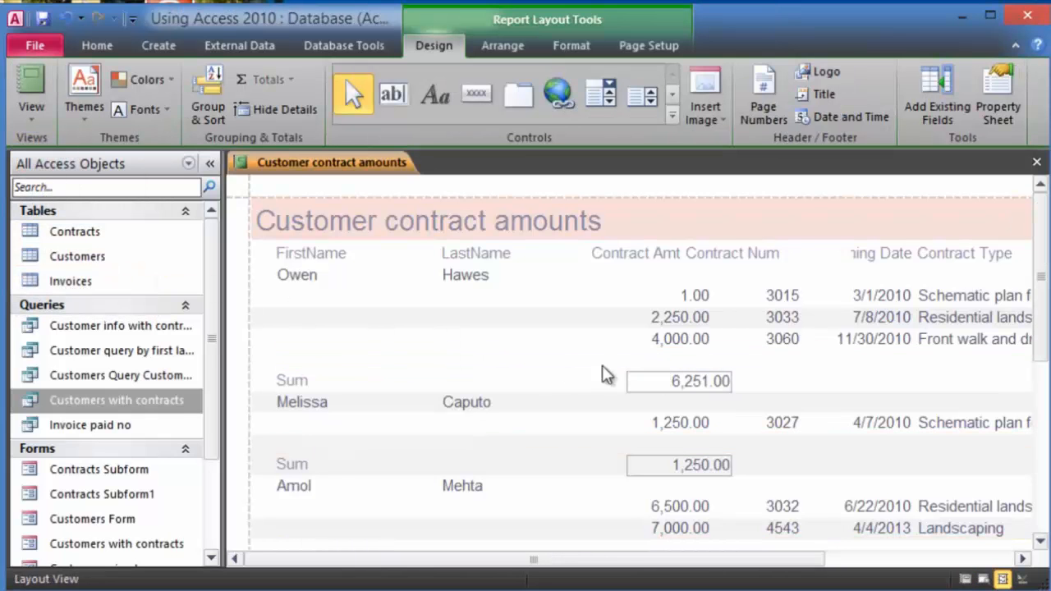
{"action": "left_click", "coordinate": [433, 339]}
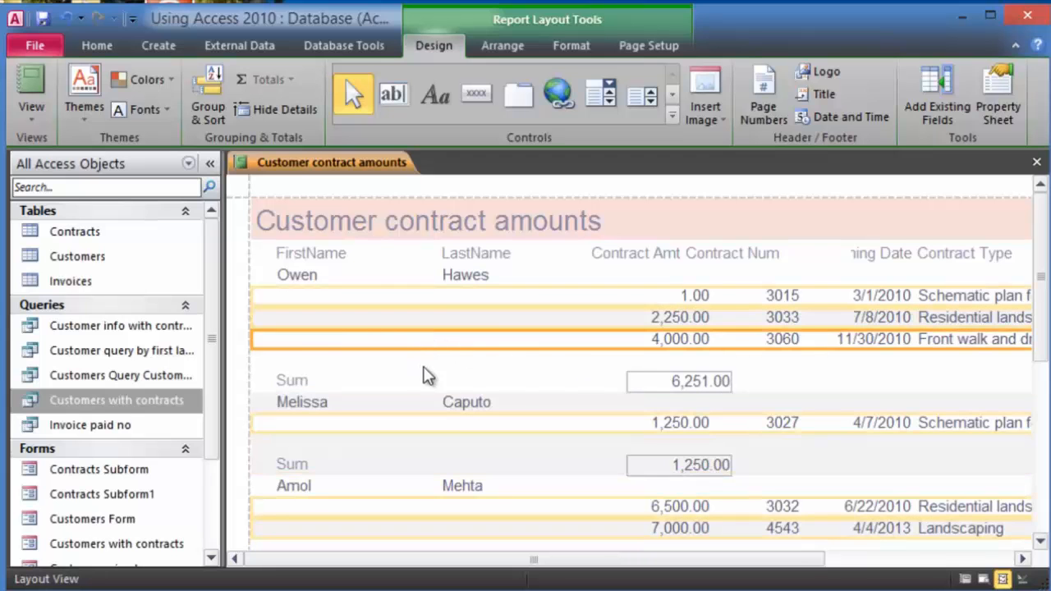
{"action": "left_click", "coordinate": [302, 380]}
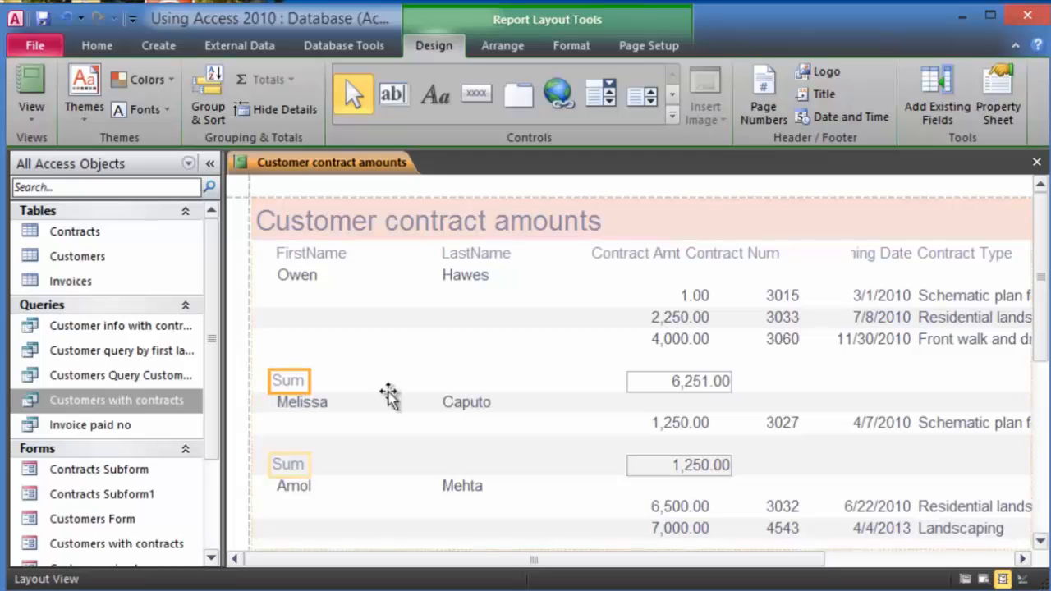
{"action": "left_click_drag", "start_coordinate": [587, 380], "coordinate": [588, 380]}
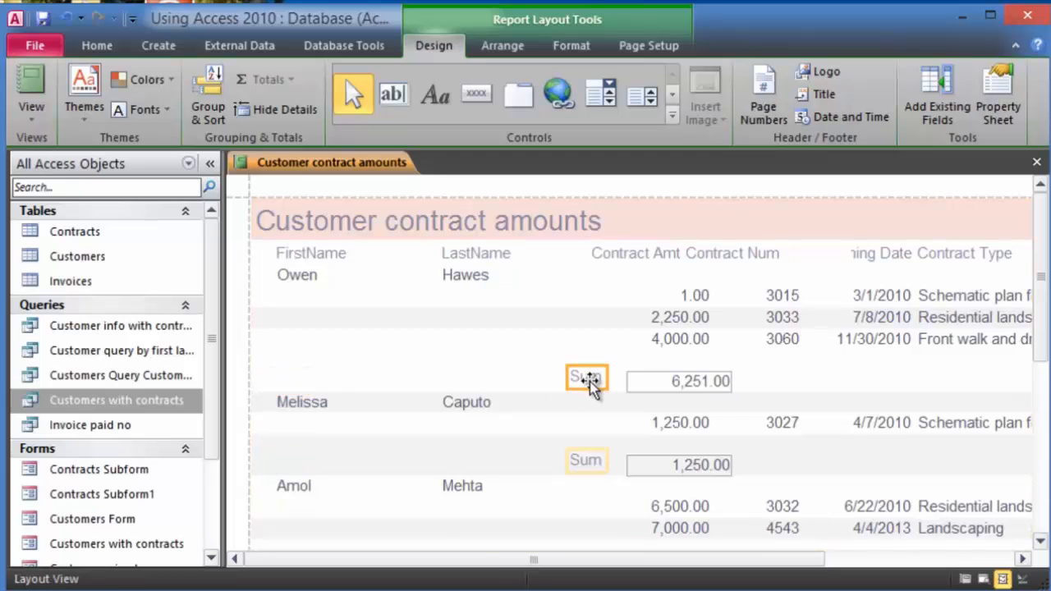
{"action": "left_click", "coordinate": [575, 379]}
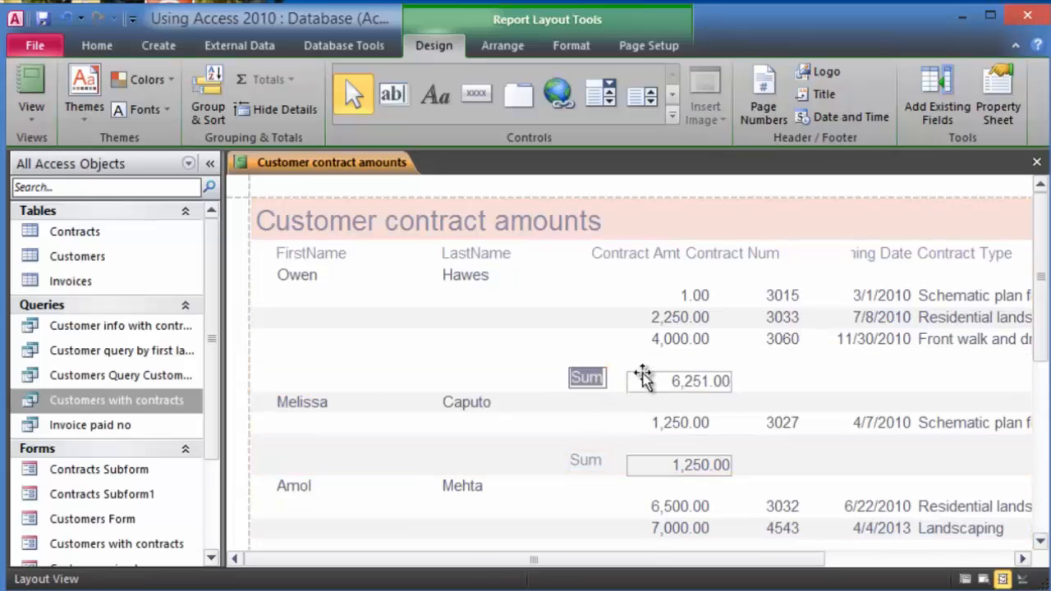
{"action": "type", "text": "Total"}
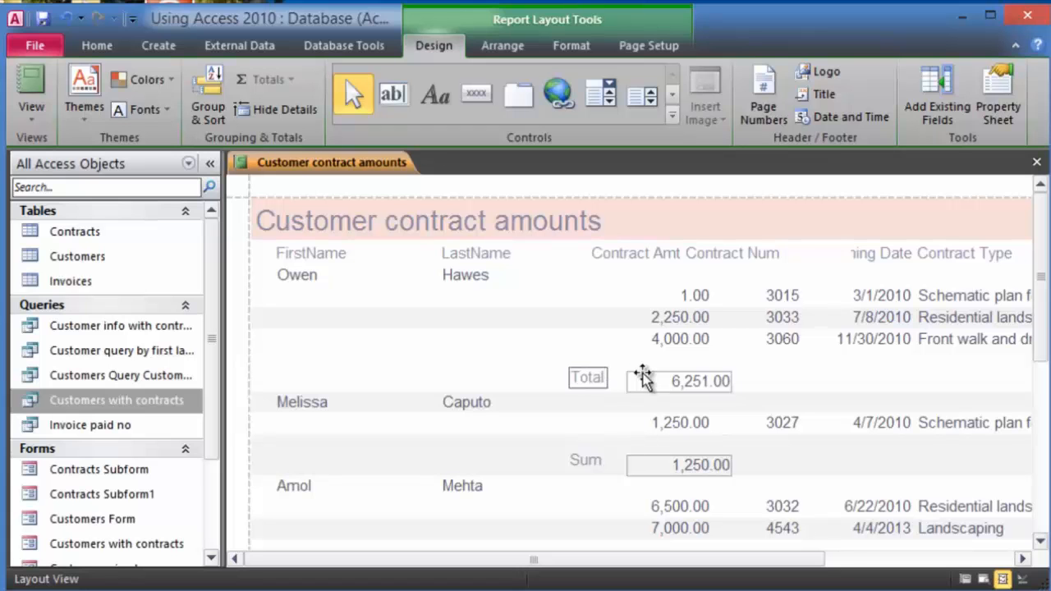
{"action": "left_click", "coordinate": [534, 376]}
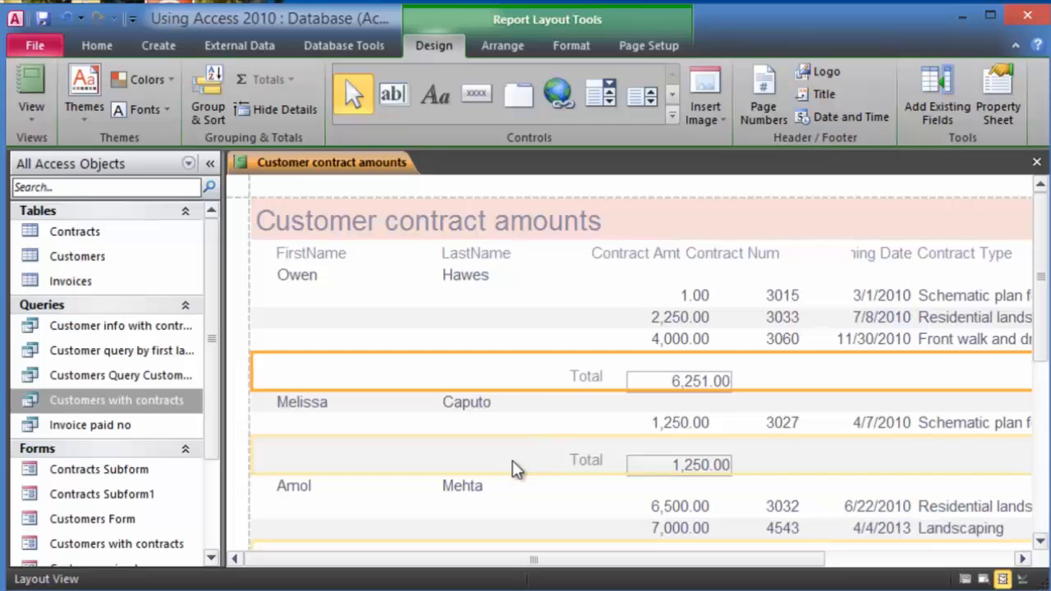
- Format the group total amounts, such as 6,251.00, bold and red
{"action": "left_click", "coordinate": [706, 381]}
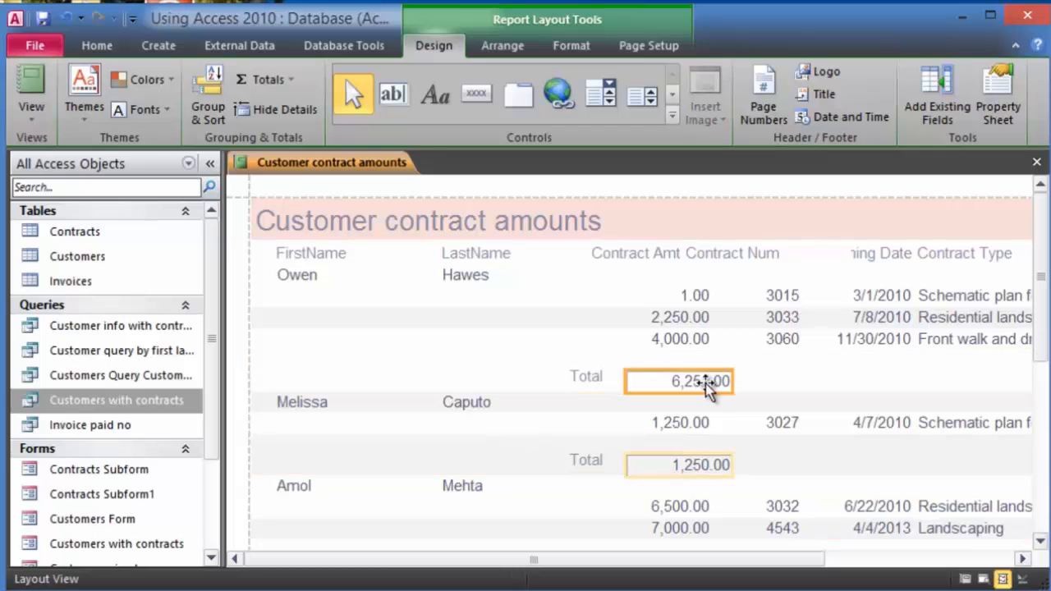
{"action": "left_click", "coordinate": [97, 47]}
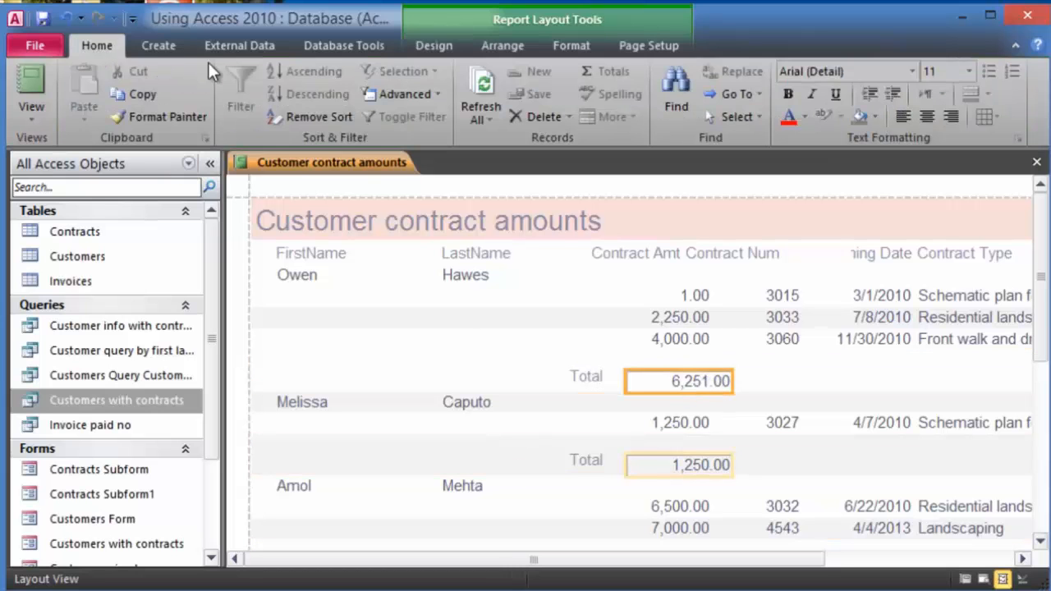
{"action": "left_click", "coordinate": [789, 95]}
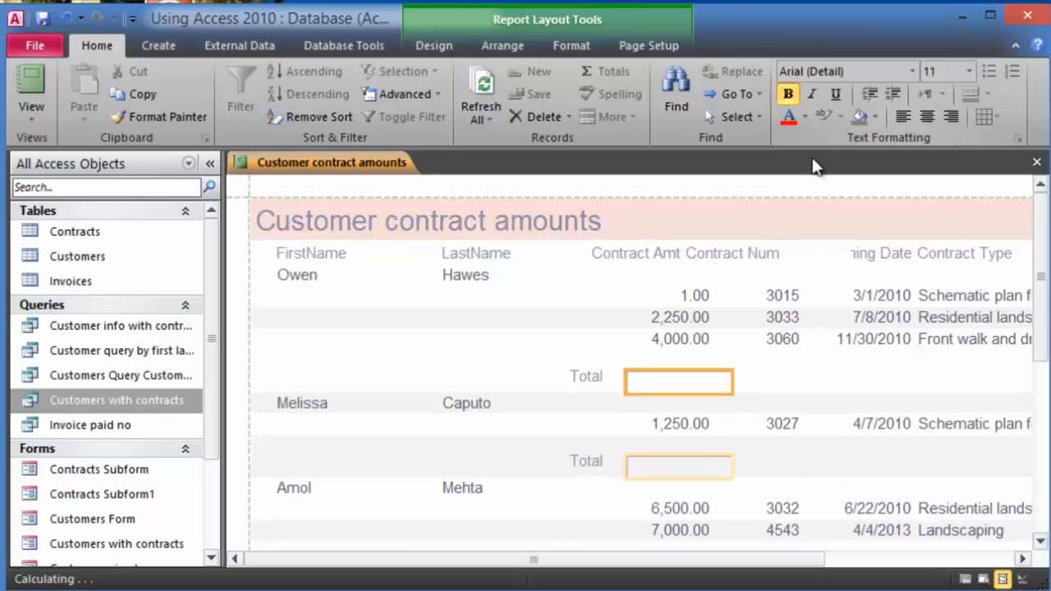
{"action": "left_click", "coordinate": [790, 117]}
{"action": "left_click", "coordinate": [768, 383]}
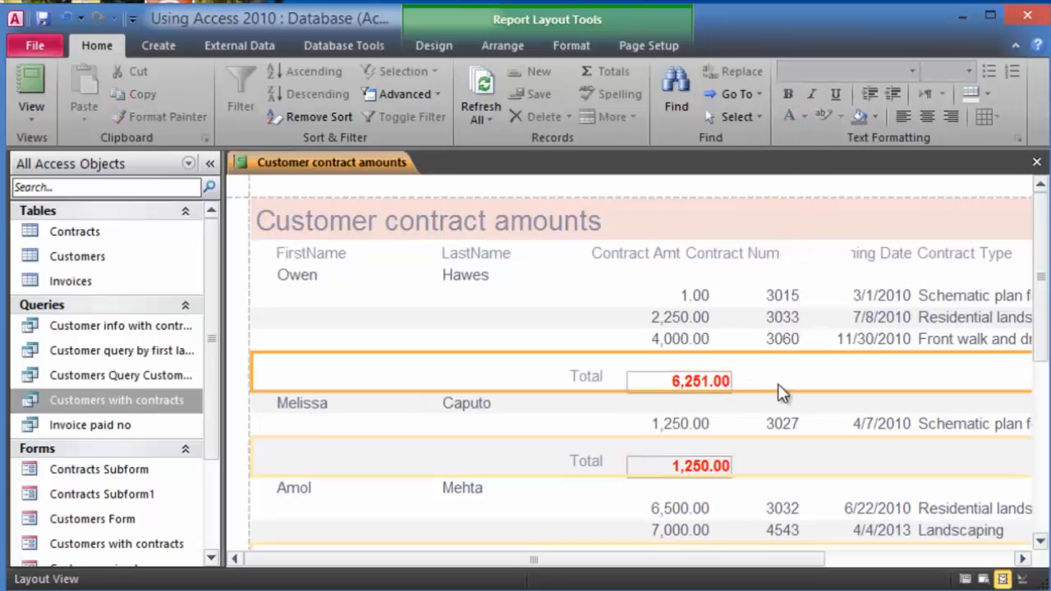
- Preview the Customer contract amounts report in Report View, then close it, saving the design changes
{"action": "left_click", "coordinate": [39, 107]}
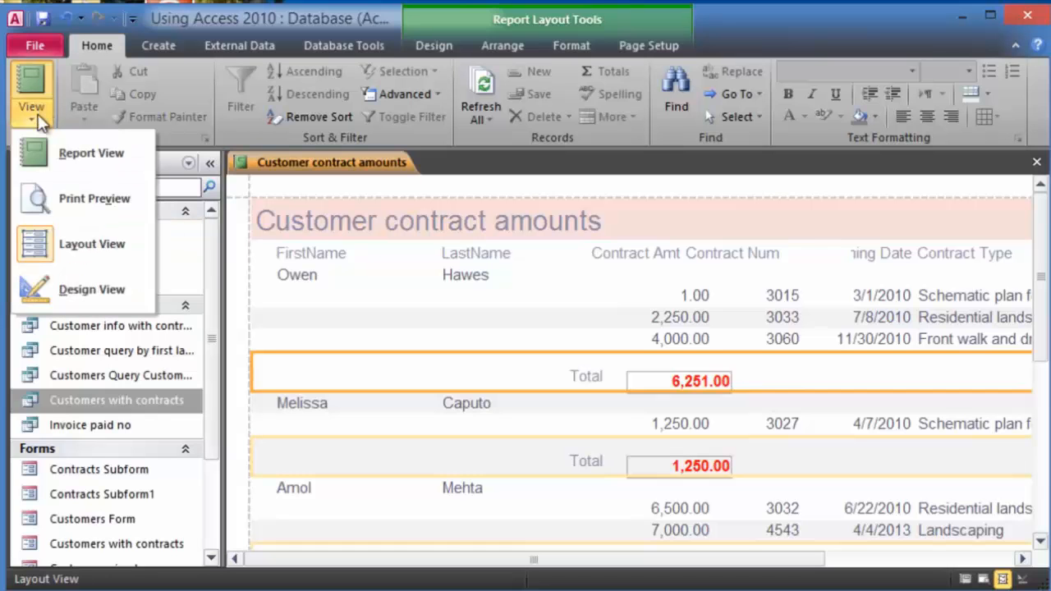
{"action": "left_click", "coordinate": [61, 163]}
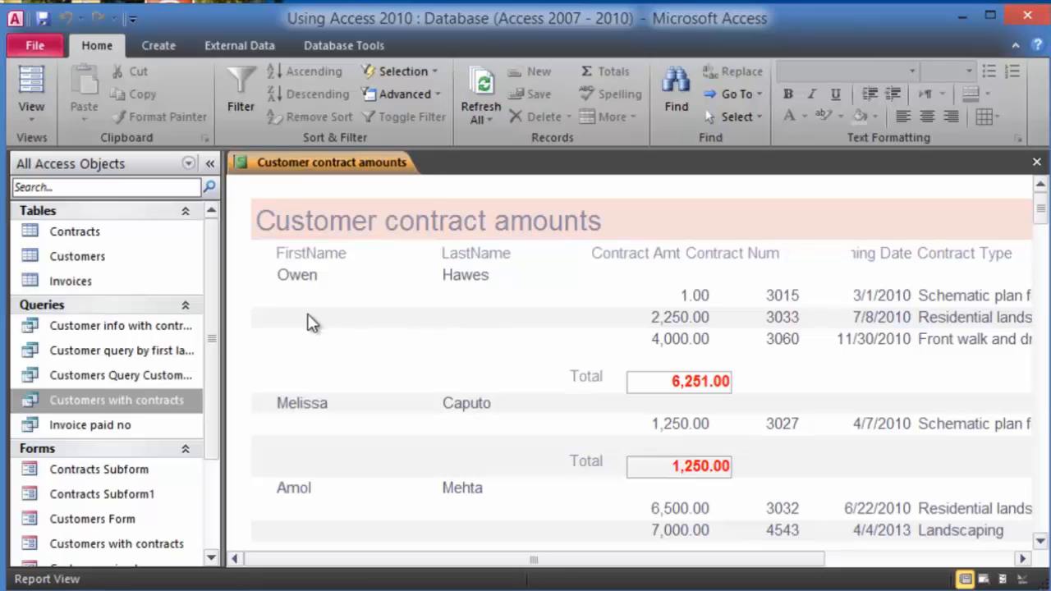
{"action": "left_click", "coordinate": [1037, 162]}
{"action": "left_click", "coordinate": [370, 320]}
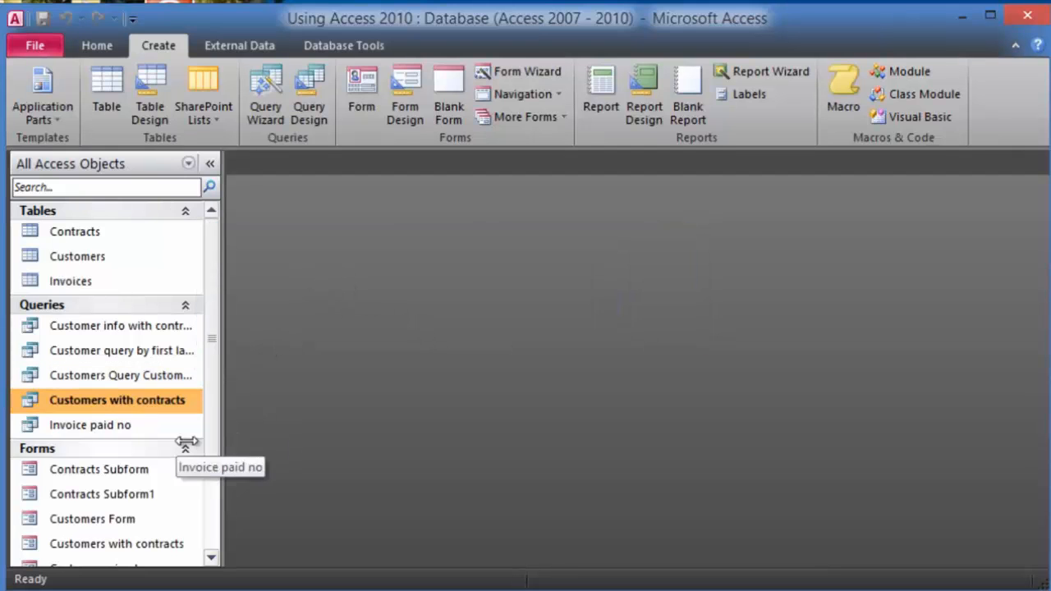
{"action": "left_click", "coordinate": [90, 428]}
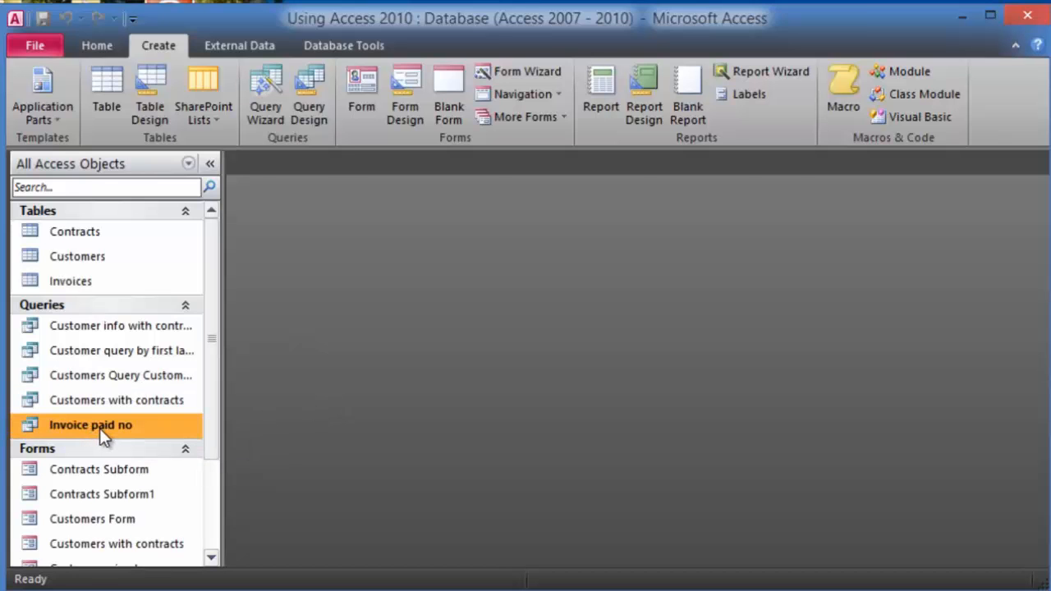
{"action": "double_click", "coordinate": [100, 428]}
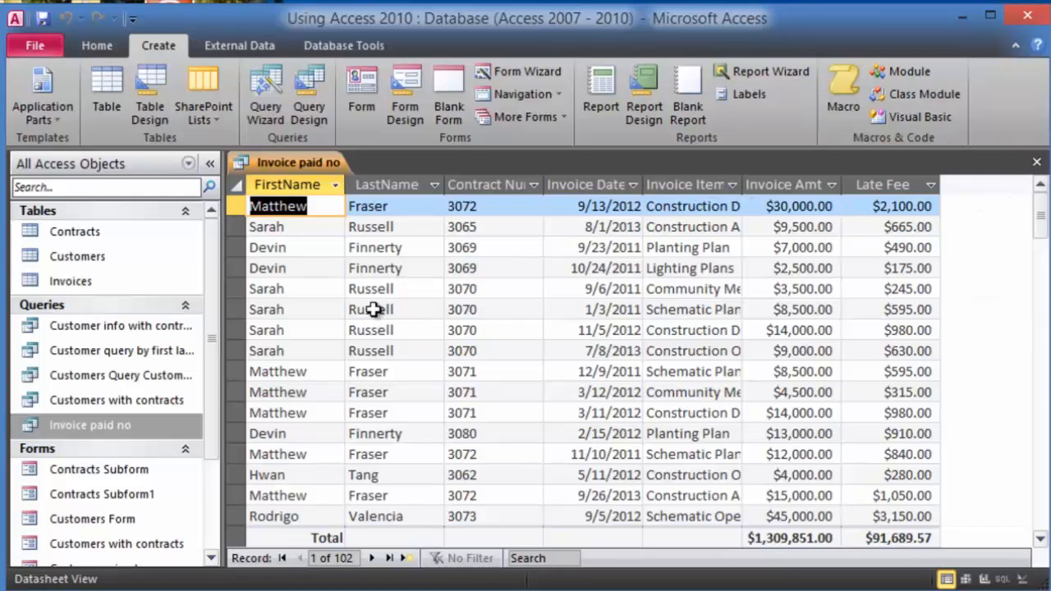
{"action": "left_click", "coordinate": [1038, 165]}
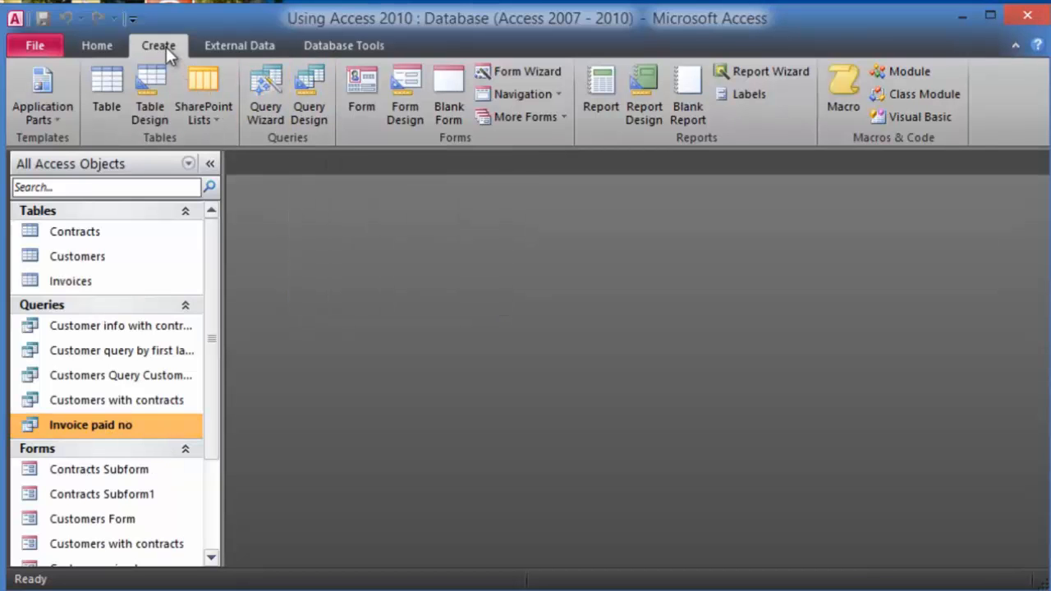
- Build a Report Wizard report with all Invoice paid no fields, grouped by customer, titled 'Late fees'
{"action": "left_click", "coordinate": [784, 71]}
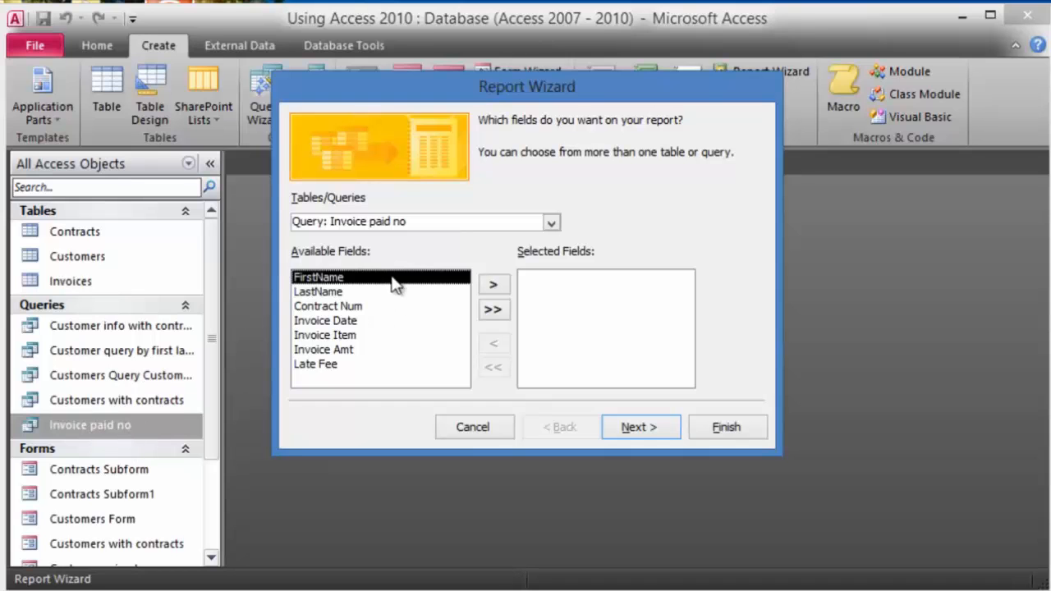
{"action": "left_click", "coordinate": [495, 317]}
{"action": "left_click", "coordinate": [670, 436]}
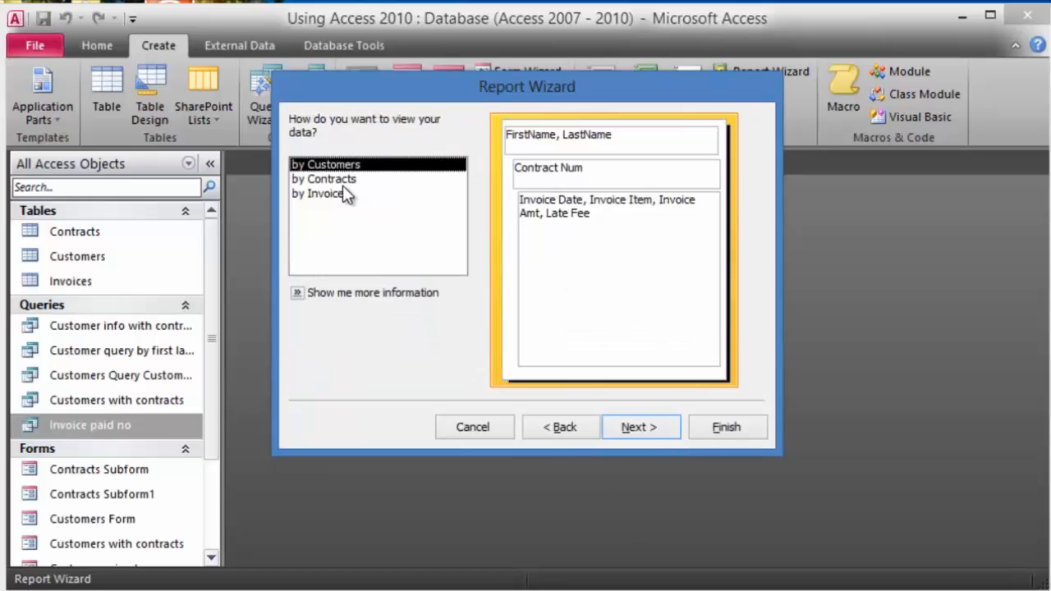
{"action": "left_click", "coordinate": [631, 428]}
{"action": "left_click", "coordinate": [635, 429]}
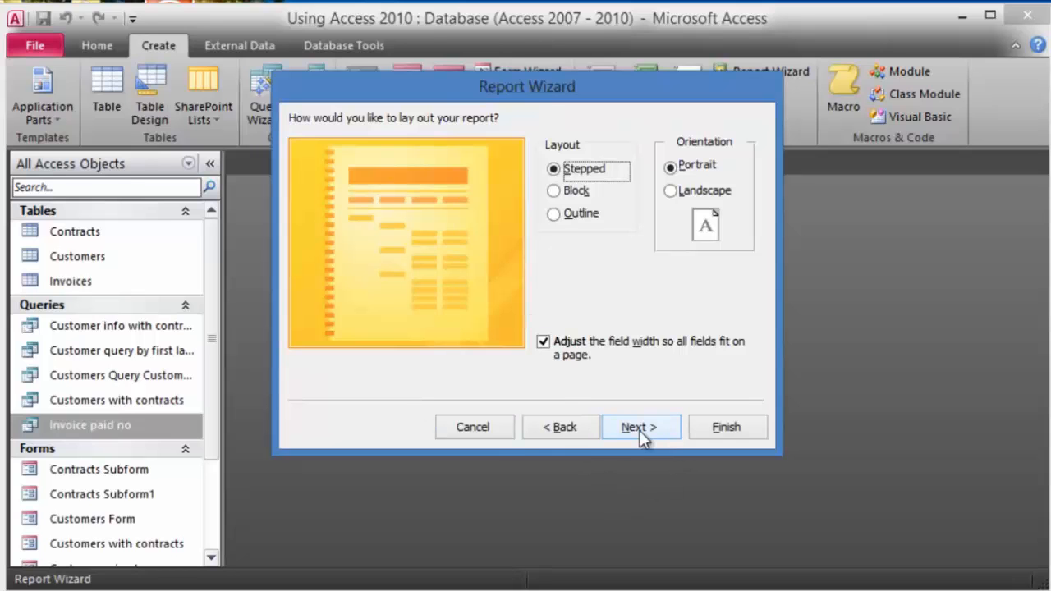
{"action": "left_click", "coordinate": [639, 429]}
{"action": "left_click", "coordinate": [531, 145]}
{"action": "key", "text": "BackSpace"}
{"action": "key", "text": "BackSpace"}
{"action": "key", "text": "BackSpace"}
{"action": "key", "text": "BackSpace"}
{"action": "key", "text": "BackSpace"}
{"action": "key", "text": "BackSpace"}
{"action": "key", "text": "BackSpace"}
{"action": "key", "text": "BackSpace"}
{"action": "key", "text": "BackSpace"}
{"action": "key", "text": "BackSpace"}
{"action": "type", "text": "Late fees"}
{"action": "left_click", "coordinate": [713, 429]}
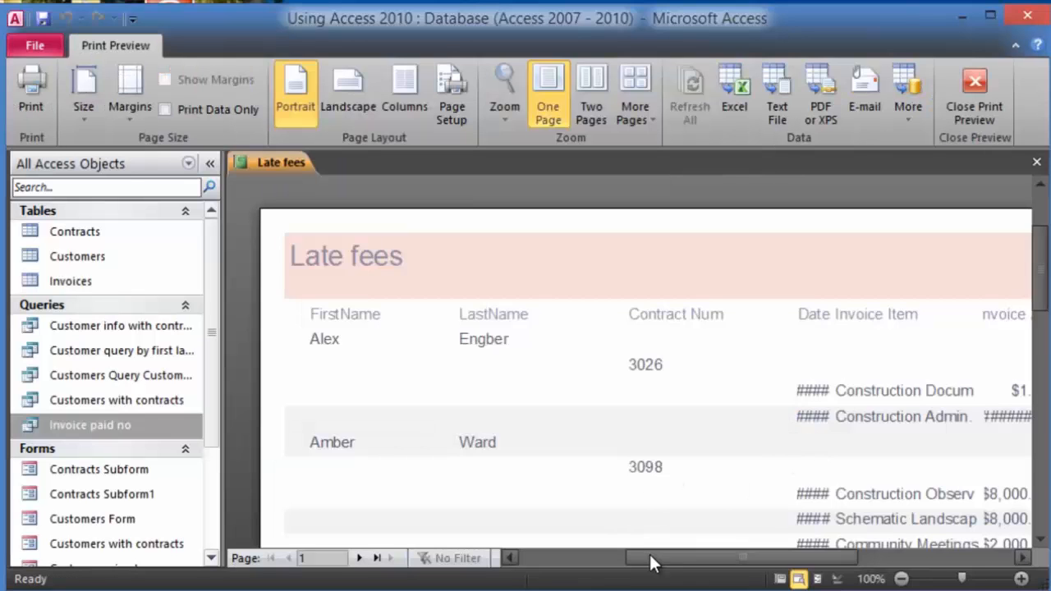
- Scroll through the Late fees print preview and zoom out and back in on the page
{"action": "mouse_move", "coordinate": [649, 552]}
{"action": "left_mouse_down"}
{"action": "mouse_move", "coordinate": [621, 544]}
{"action": "mouse_move", "coordinate": [635, 547]}
{"action": "left_mouse_up"}
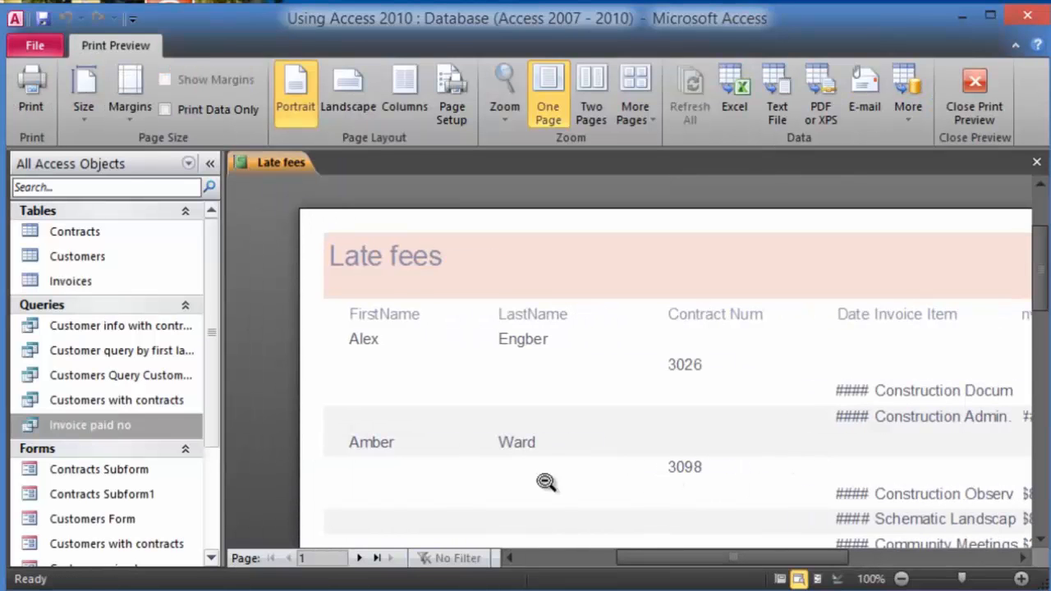
{"action": "scroll", "coordinate": [489, 427], "scroll_direction": "down", "scroll_amount": 1}
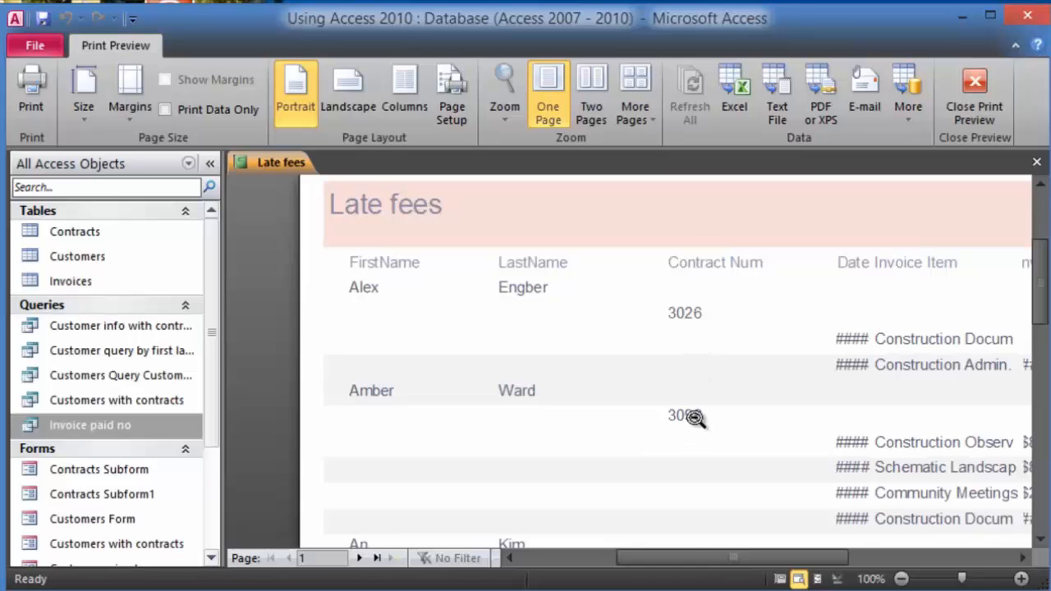
{"action": "scroll", "coordinate": [694, 419], "scroll_direction": "down", "scroll_amount": 2}
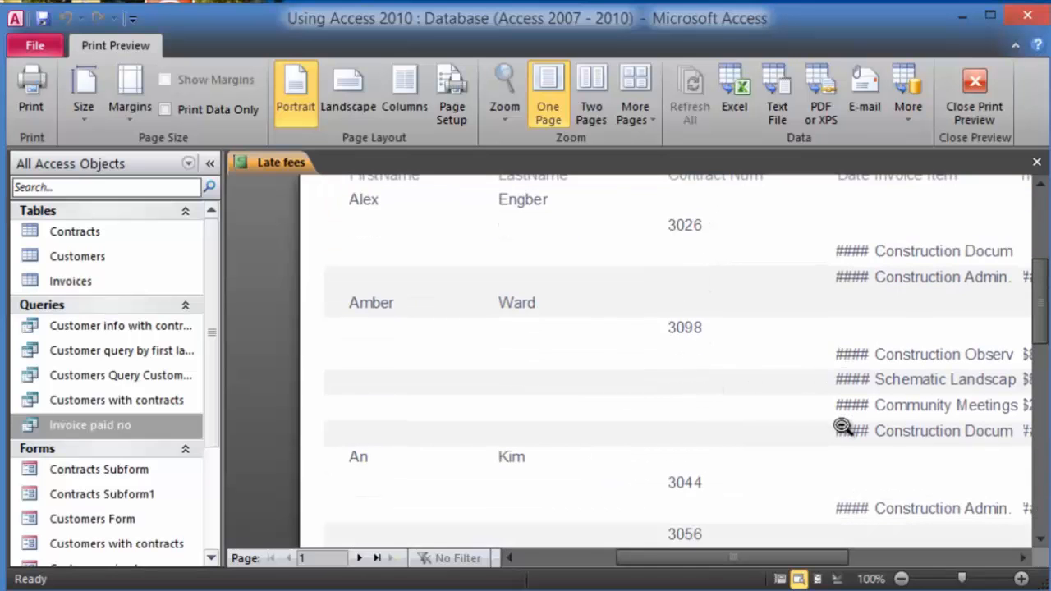
{"action": "scroll", "coordinate": [636, 400], "scroll_direction": "down", "scroll_amount": 2}
{"action": "scroll", "coordinate": [649, 402], "scroll_direction": "down", "scroll_amount": 2}
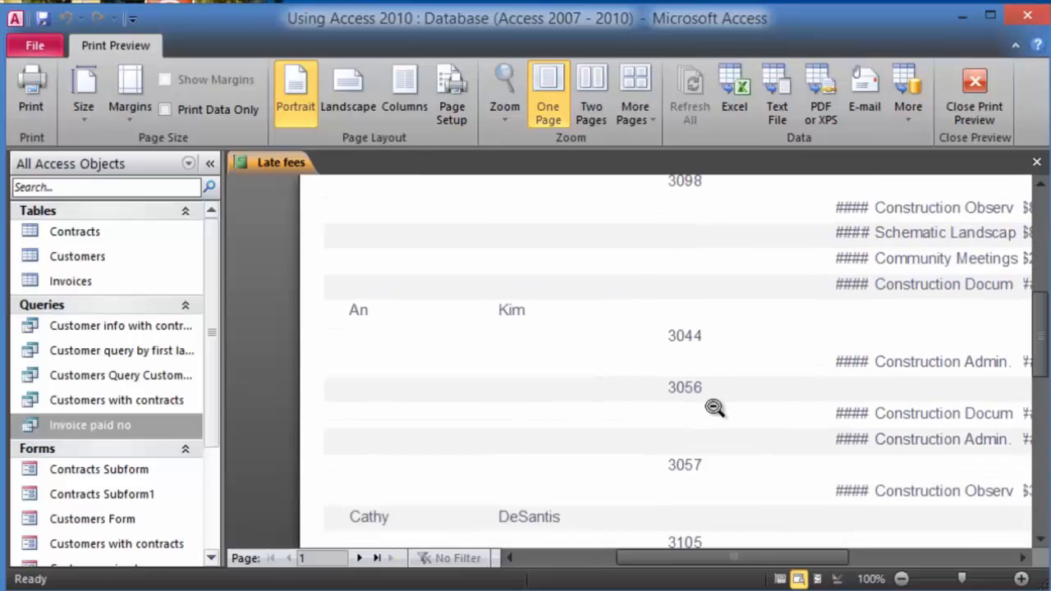
{"action": "scroll", "coordinate": [739, 401], "scroll_direction": "down", "scroll_amount": 2}
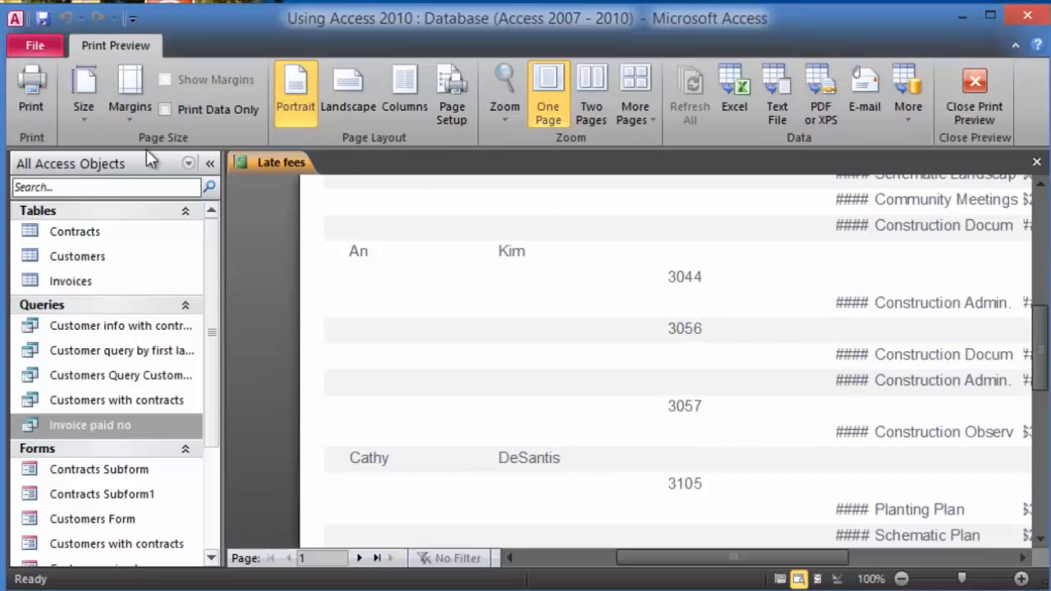
{"action": "left_click", "coordinate": [669, 393]}
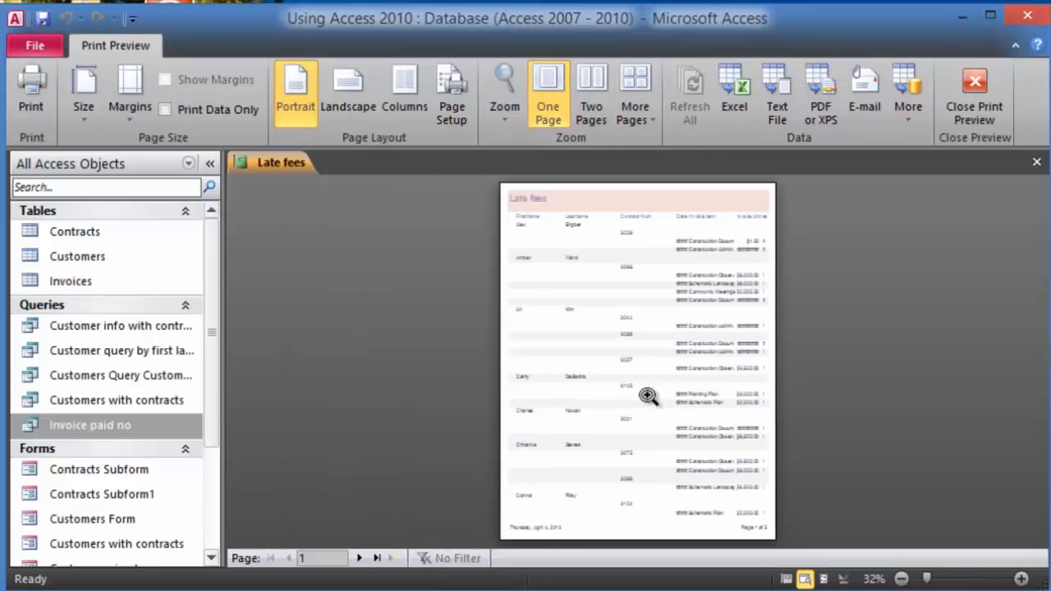
{"action": "left_click", "coordinate": [652, 372]}
- In Layout View, widen the date column so full dates like 7/11/2012 show
{"action": "left_click", "coordinate": [994, 85]}
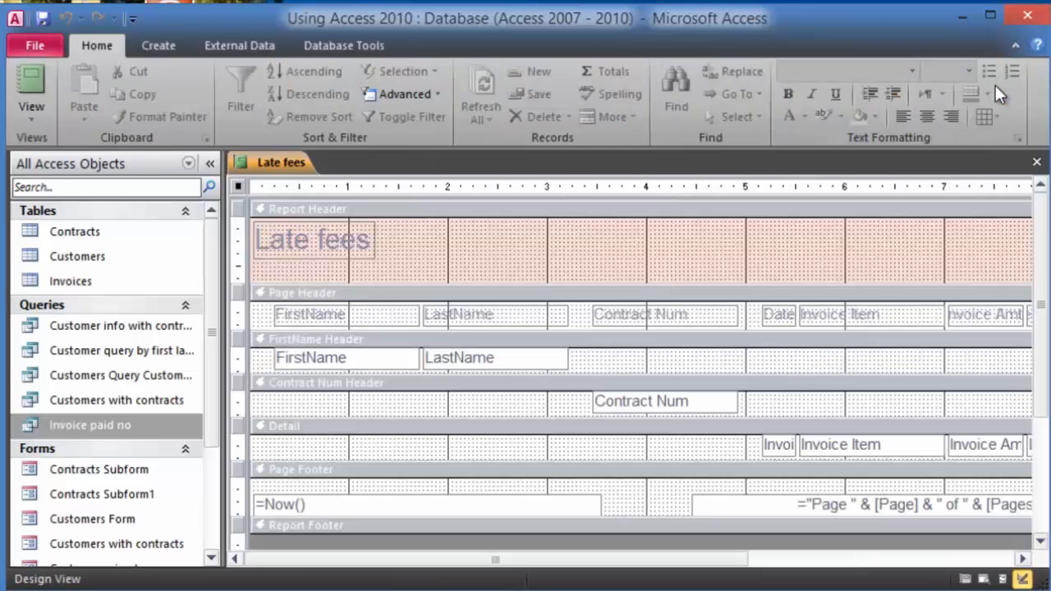
{"action": "left_click", "coordinate": [39, 115]}
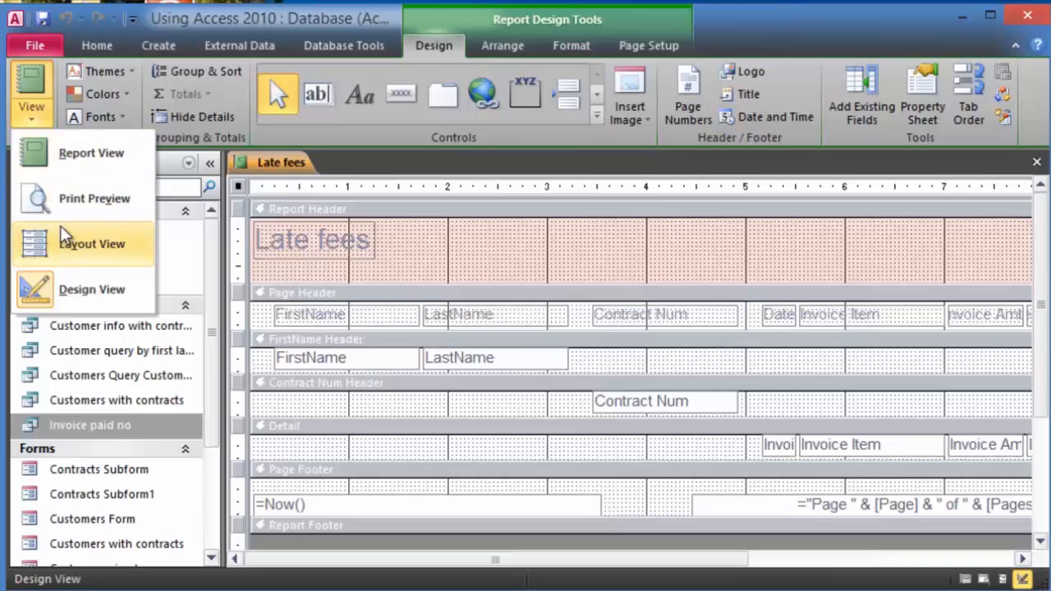
{"action": "left_click", "coordinate": [64, 239]}
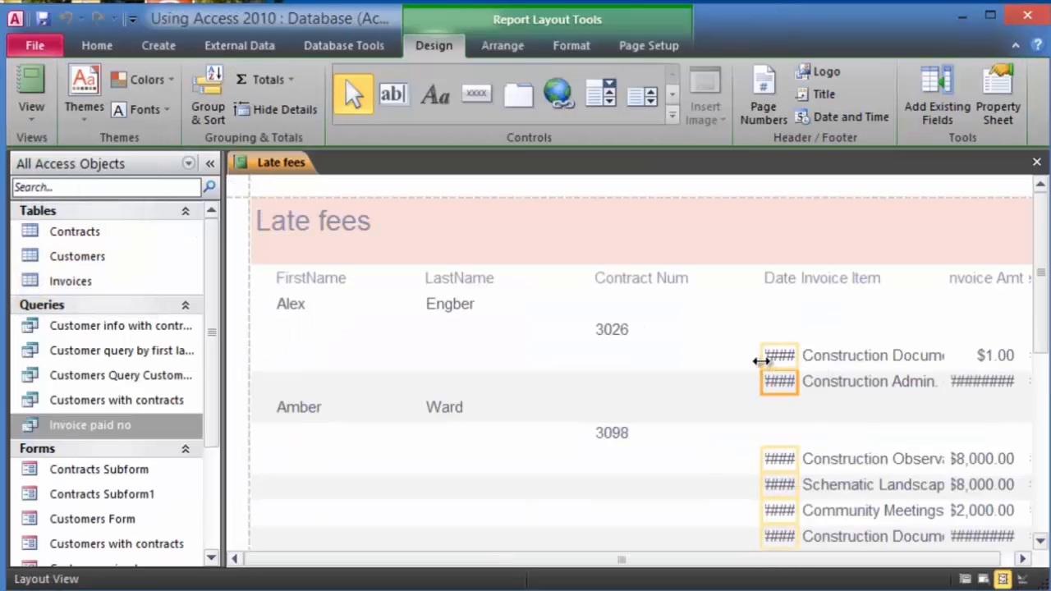
{"action": "left_click_drag", "start_coordinate": [756, 360], "coordinate": [705, 364]}
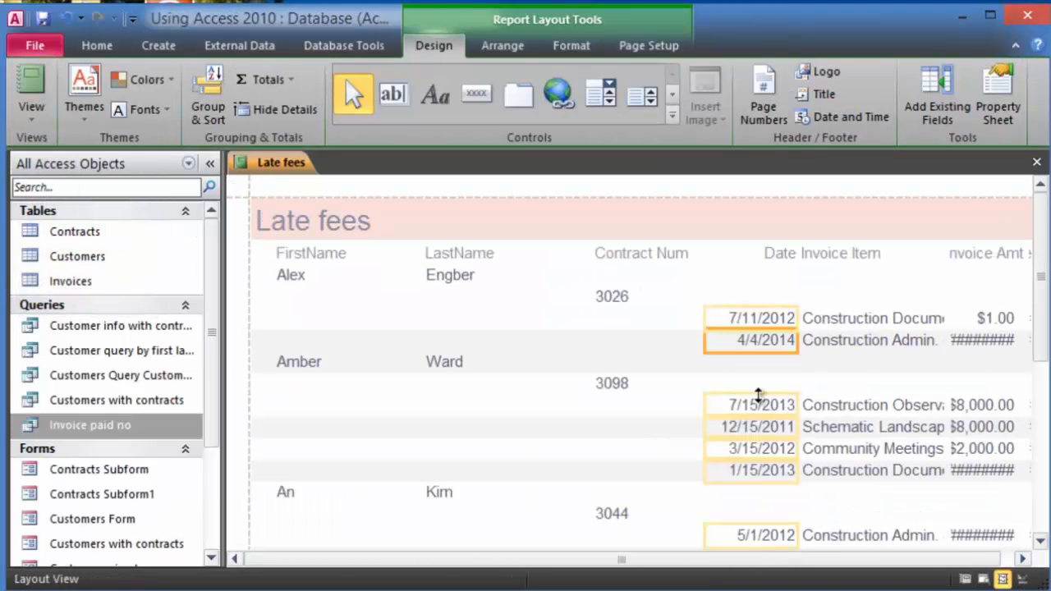
{"action": "left_click", "coordinate": [632, 448]}
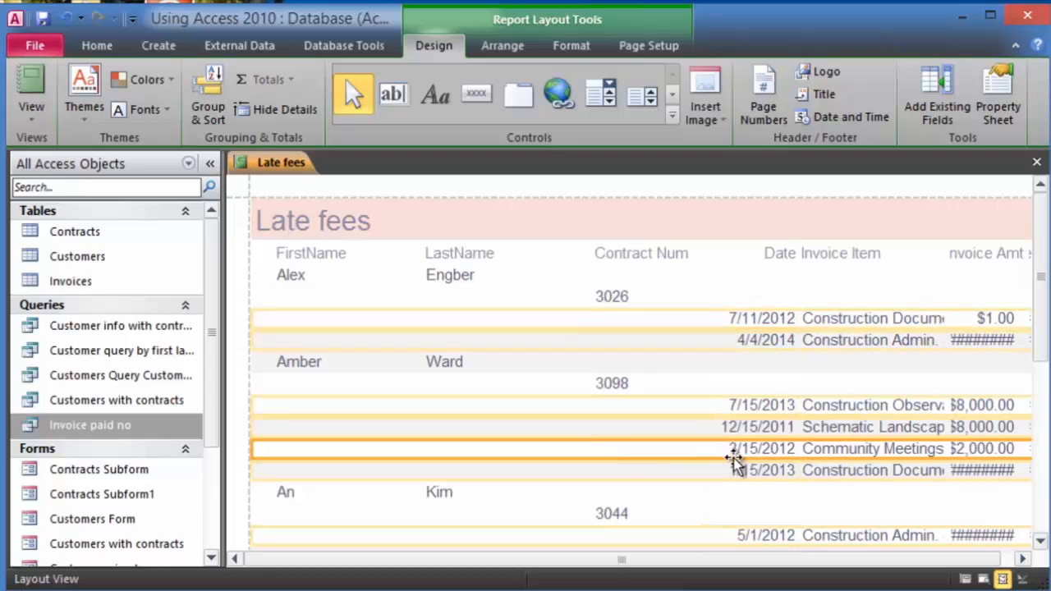
- Widen the Invoice Amt column so amounts like $50,000.00 display in full
{"action": "left_click", "coordinate": [952, 342]}
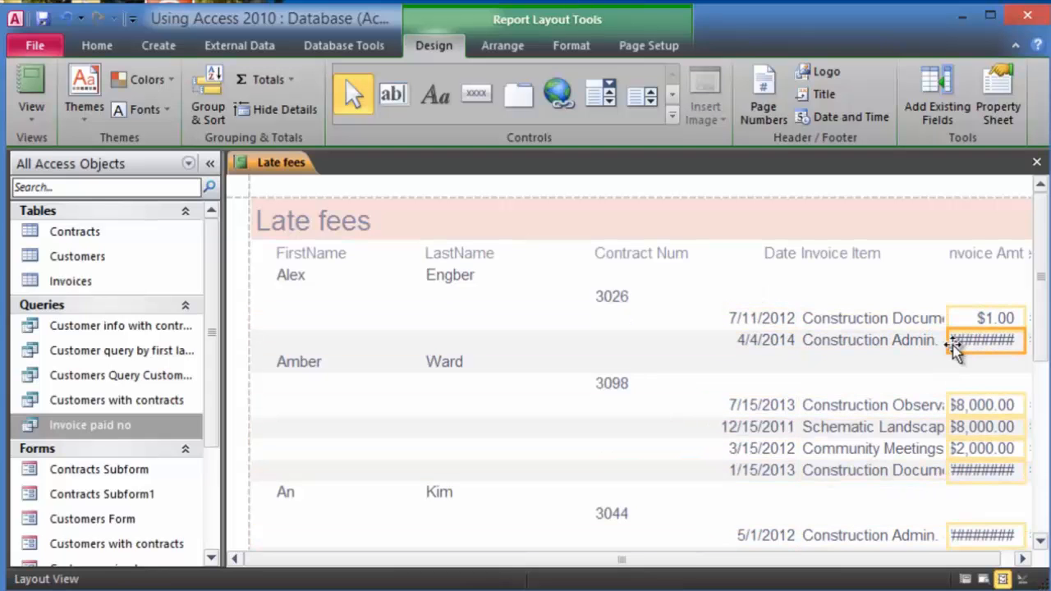
{"action": "left_click_drag", "start_coordinate": [949, 343], "coordinate": [928, 348]}
{"action": "left_click", "coordinate": [854, 384]}
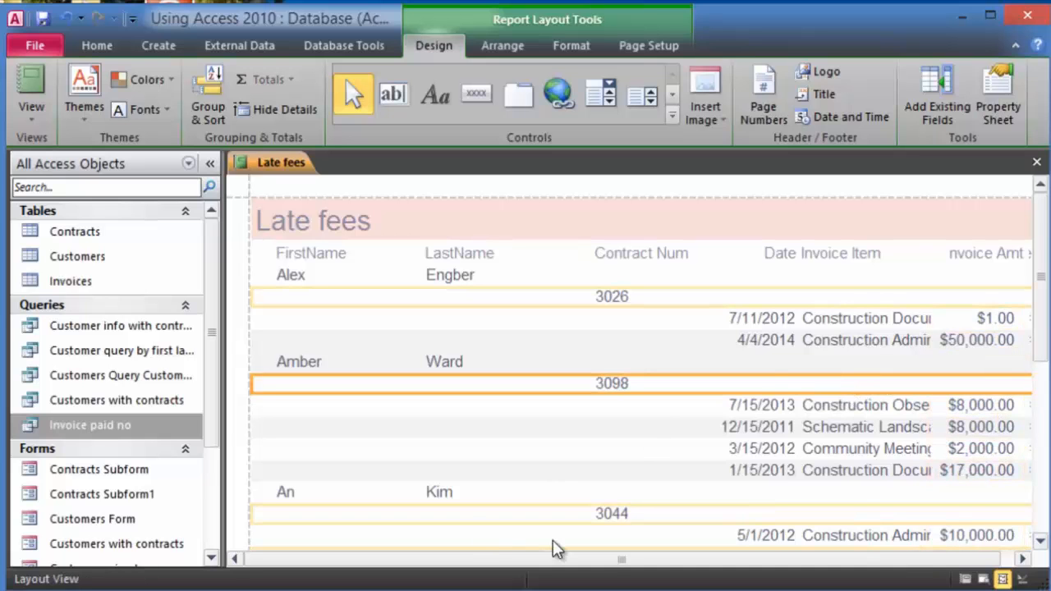
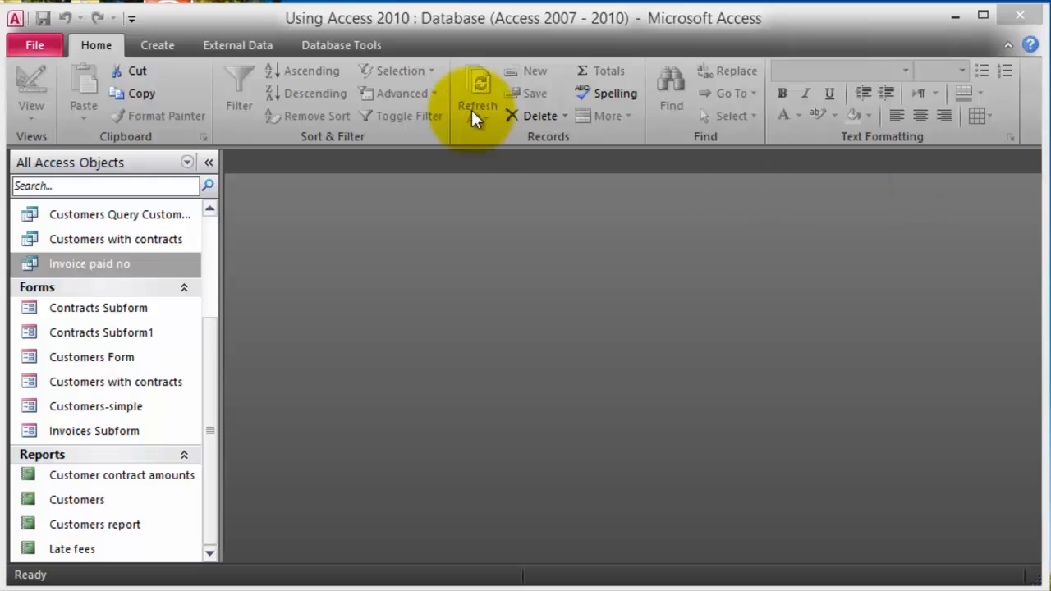
- Open the Invoice paid no query datasheet with 102 records and $91,689.57 in late fees
{"action": "left_click", "coordinate": [235, 47]}
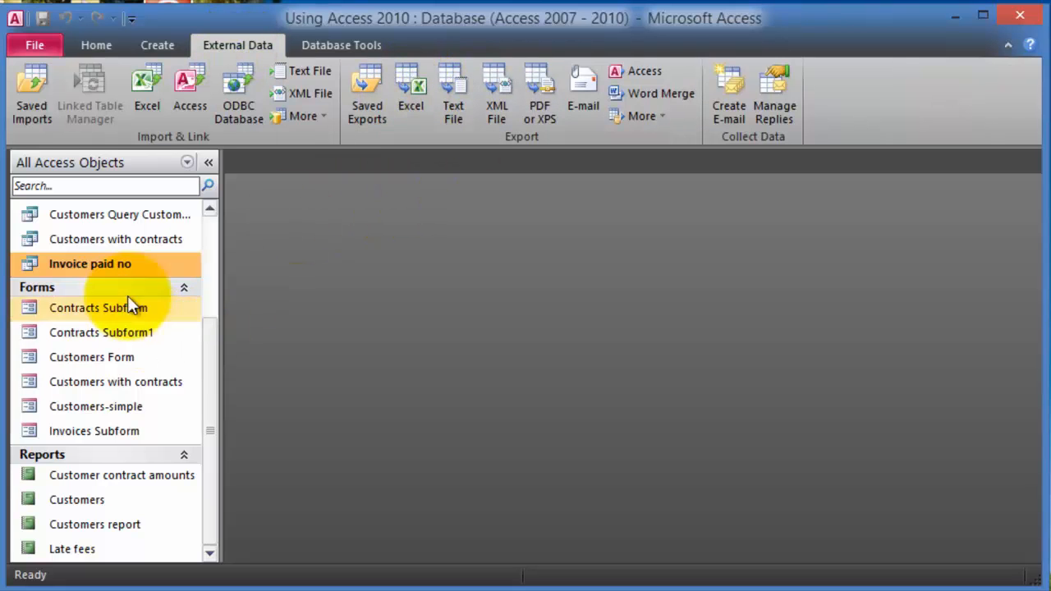
{"action": "double_click", "coordinate": [89, 270]}
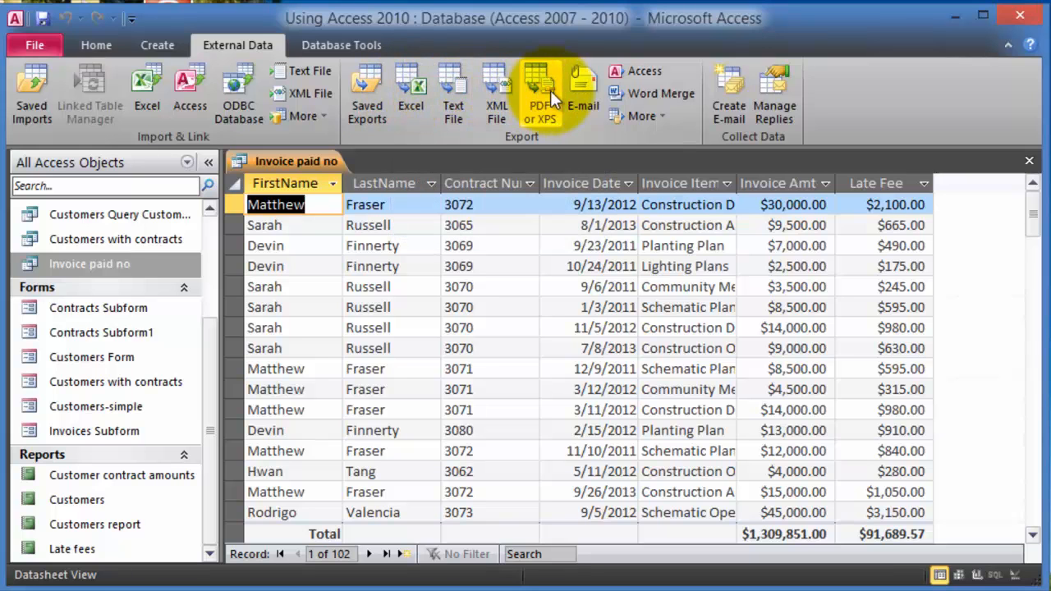
{"action": "right_click", "coordinate": [110, 268]}
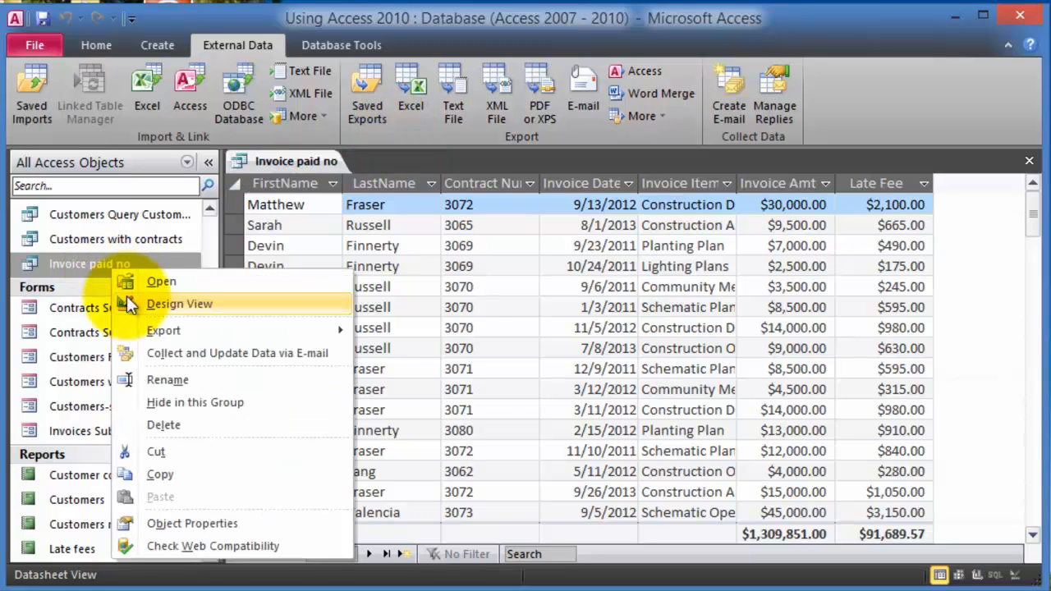
{"action": "mouse_move", "coordinate": [156, 325]}
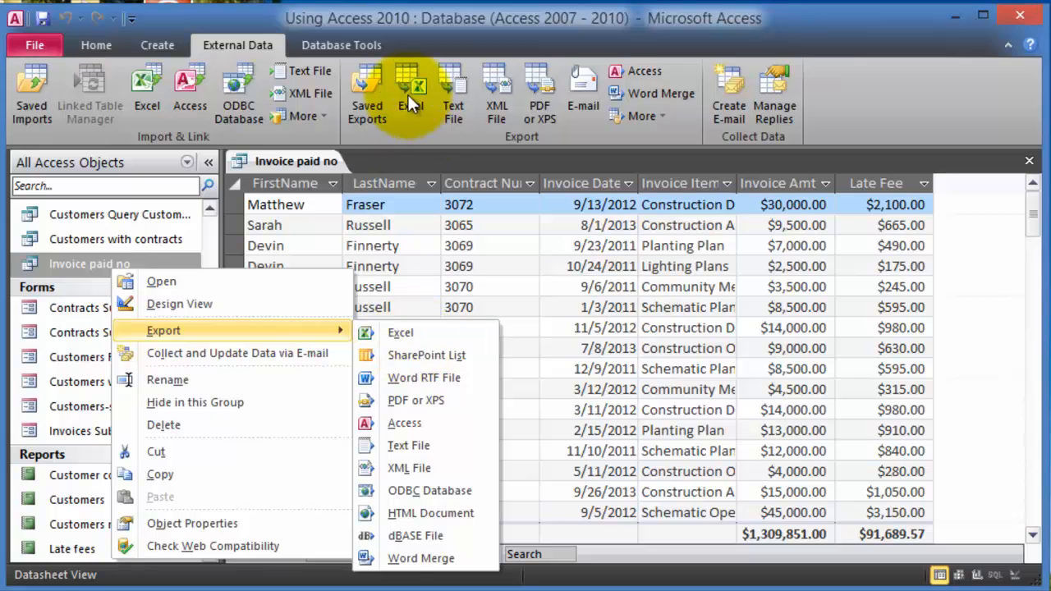
{"action": "left_click", "coordinate": [72, 258]}
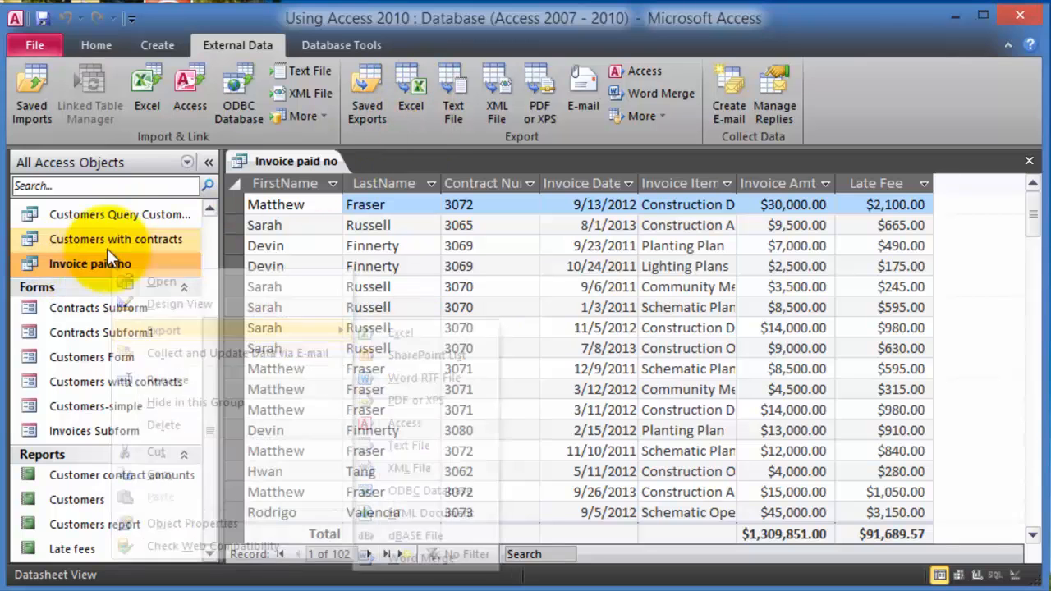
- Export Invoice paid no to Excel, keeping formatting and opening the workbook afterward
{"action": "left_click", "coordinate": [414, 90]}
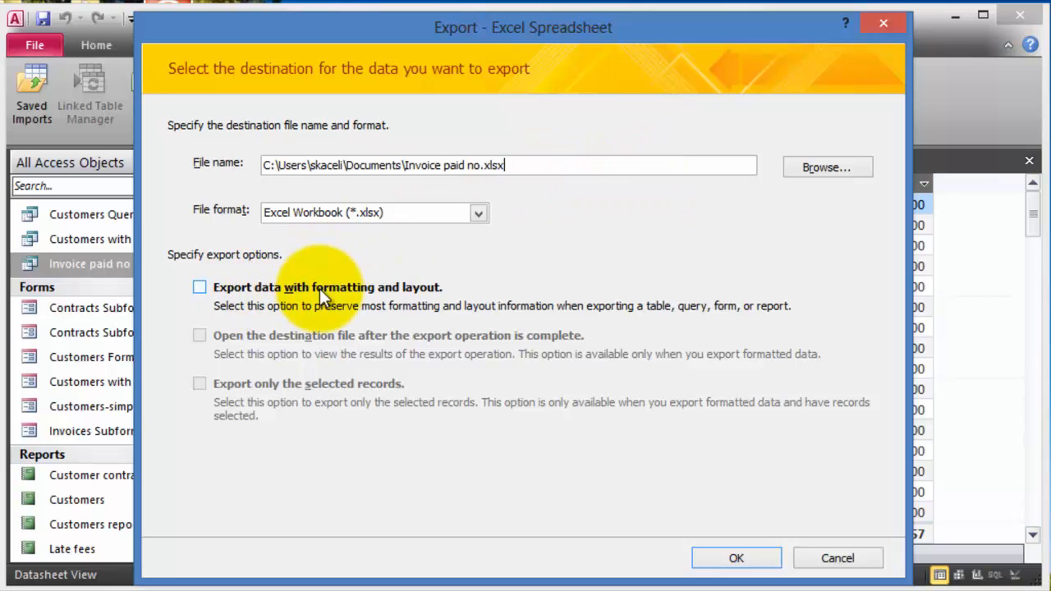
{"action": "left_click", "coordinate": [371, 289]}
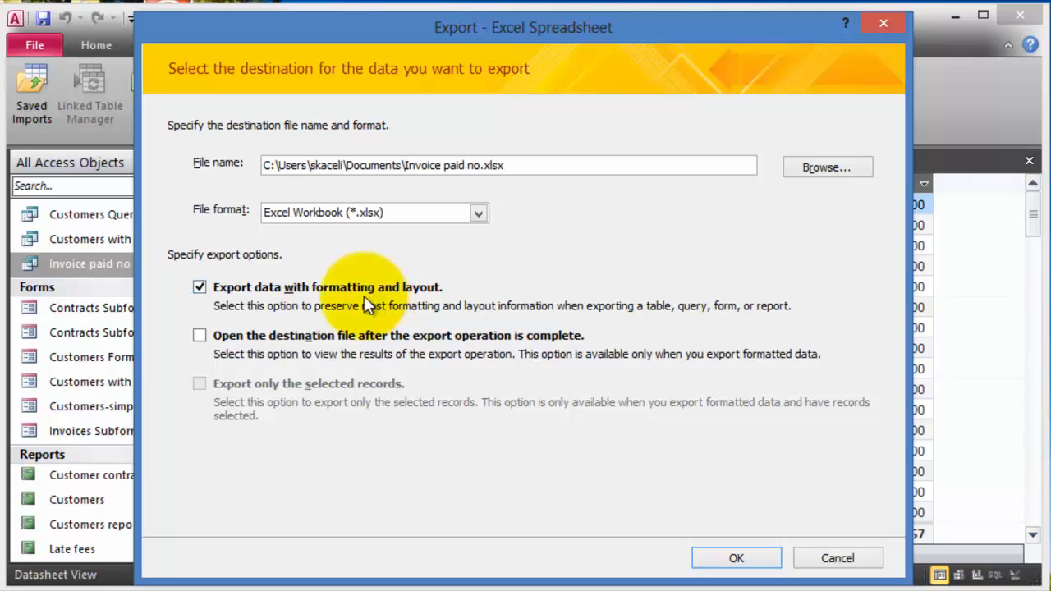
{"action": "left_click", "coordinate": [300, 341]}
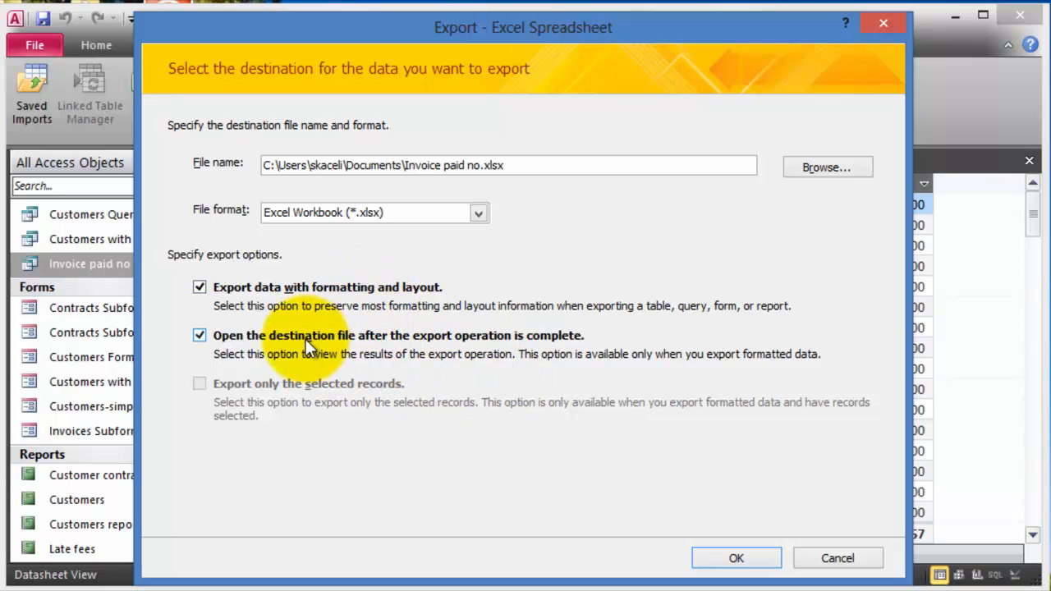
- Run the export so Invoice paid no.xlsx opens in Excel
{"action": "left_click", "coordinate": [748, 558]}
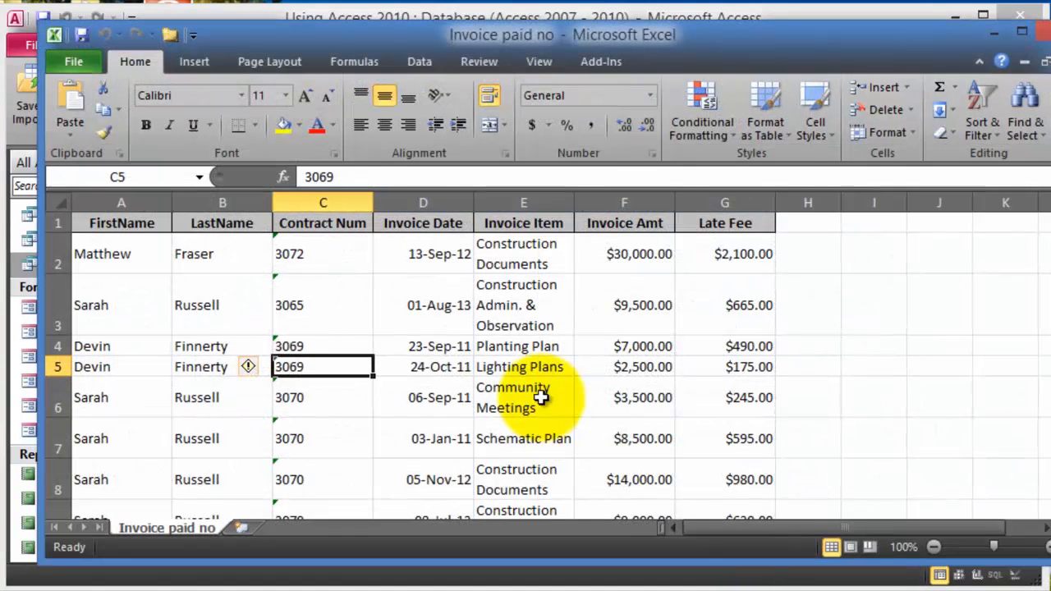
{"action": "scroll", "coordinate": [483, 398], "scroll_direction": "down", "scroll_amount": 4}
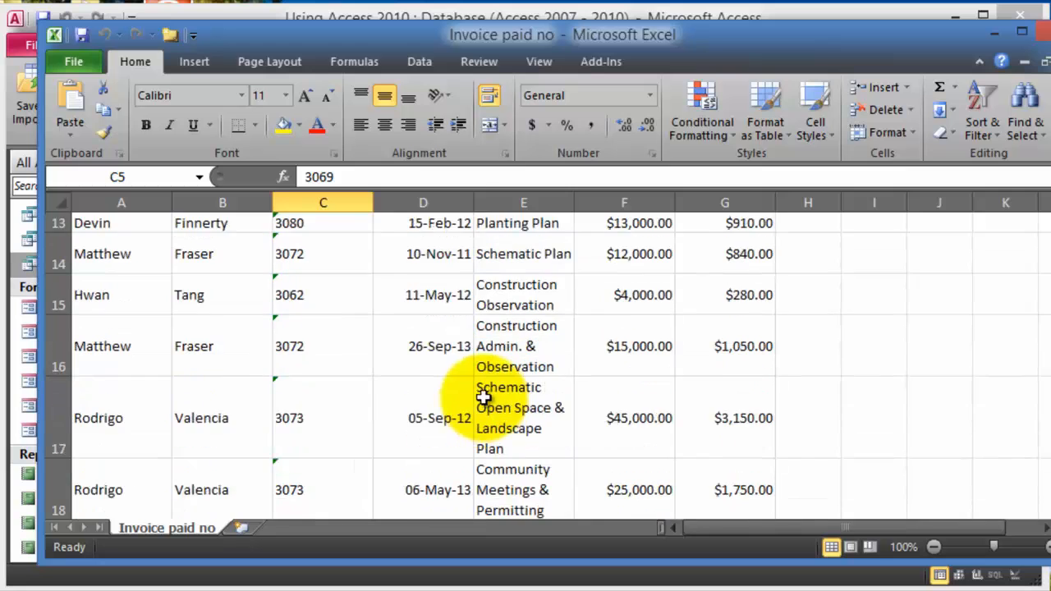
{"action": "scroll", "coordinate": [483, 398], "scroll_direction": "down", "scroll_amount": 8}
- Widen the Invoice Item column so entries fit on one line, then return to Access
{"action": "left_click_drag", "start_coordinate": [573, 207], "coordinate": [751, 238]}
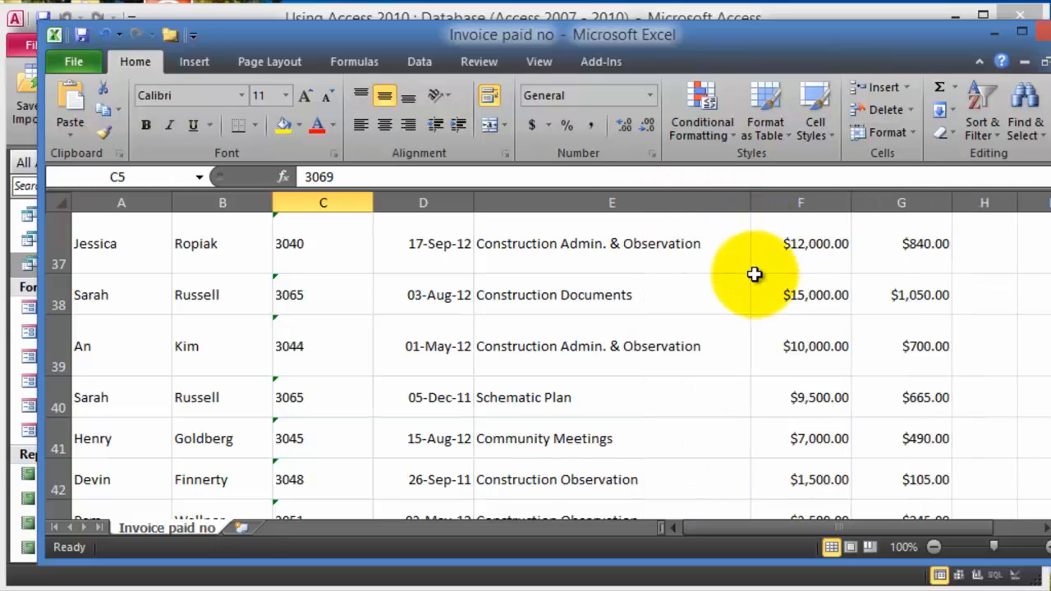
{"action": "scroll", "coordinate": [712, 285], "scroll_direction": "down", "scroll_amount": 15}
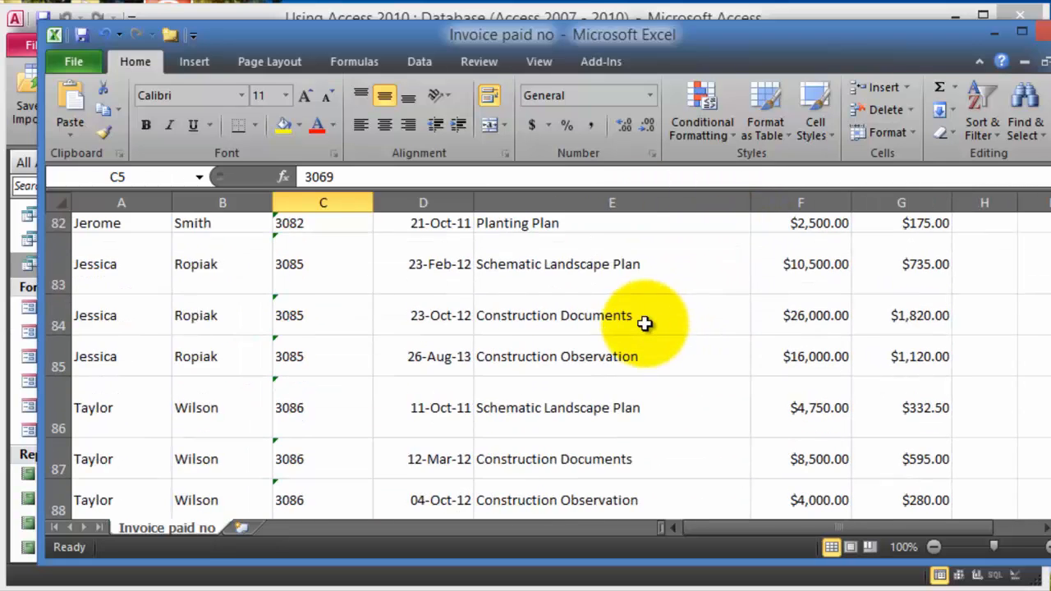
{"action": "scroll", "coordinate": [644, 323], "scroll_direction": "down", "scroll_amount": 9}
{"action": "scroll", "coordinate": [608, 335], "scroll_direction": "up", "scroll_amount": 5}
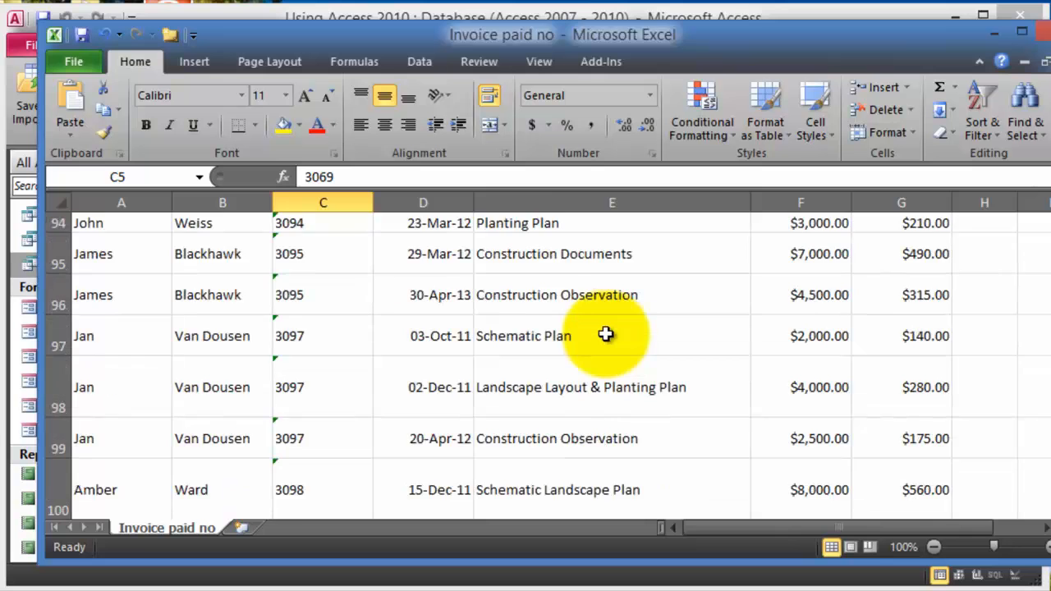
{"action": "scroll", "coordinate": [605, 334], "scroll_direction": "up", "scroll_amount": 16}
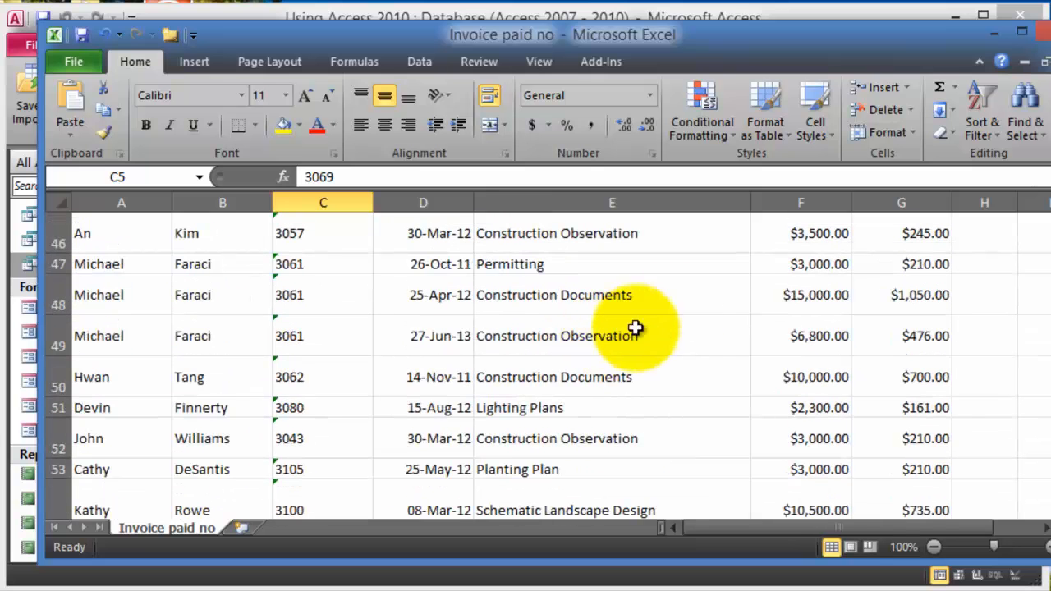
{"action": "scroll", "coordinate": [606, 334], "scroll_direction": "up", "scroll_amount": 2}
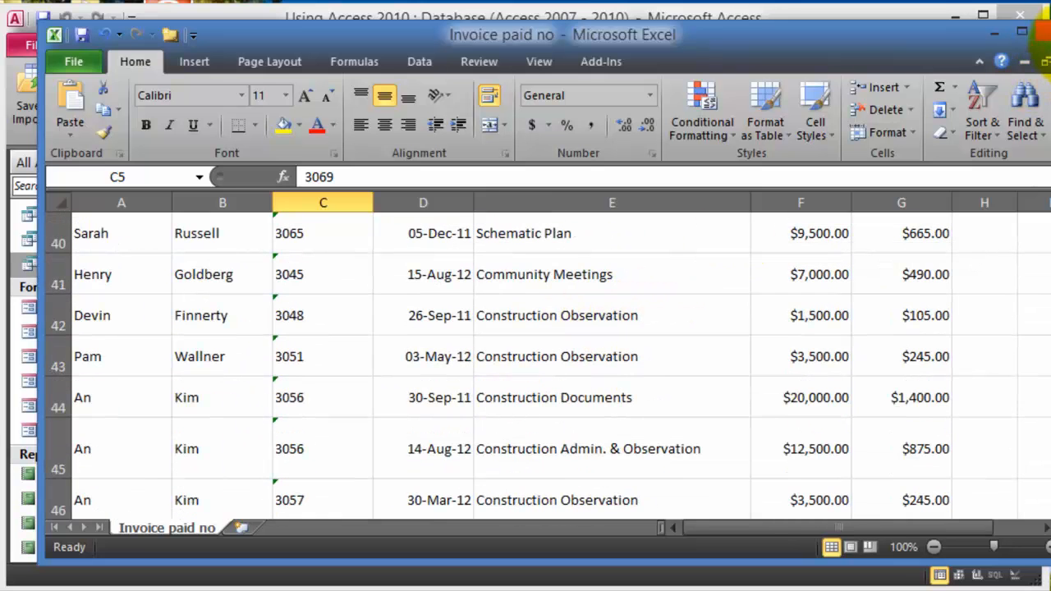
{"action": "left_click", "coordinate": [992, 33]}
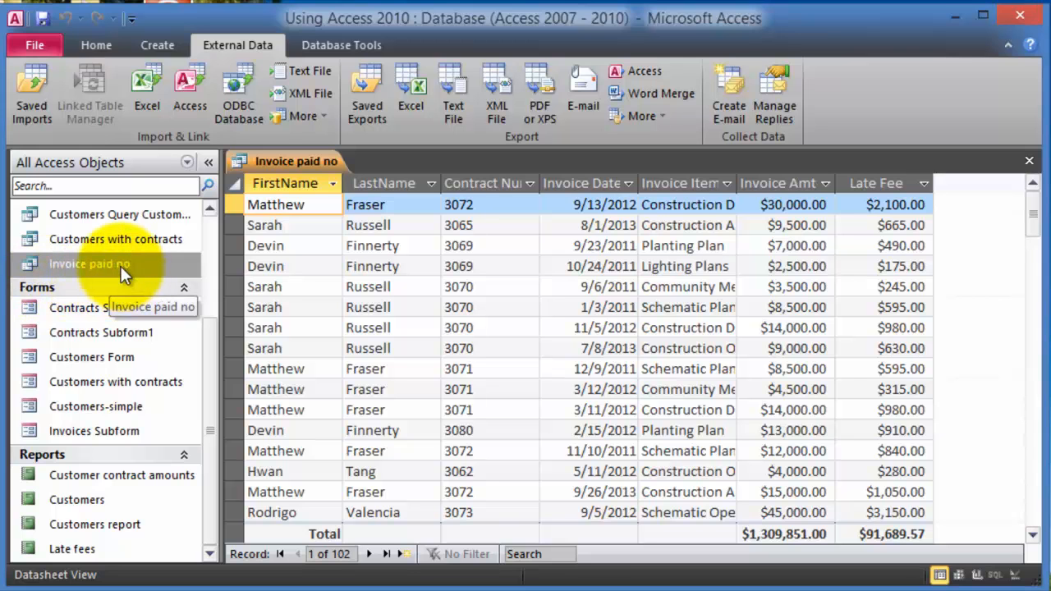
- Open the Invoice paid no query in Design View
{"action": "left_click", "coordinate": [122, 240]}
{"action": "left_click", "coordinate": [121, 263]}
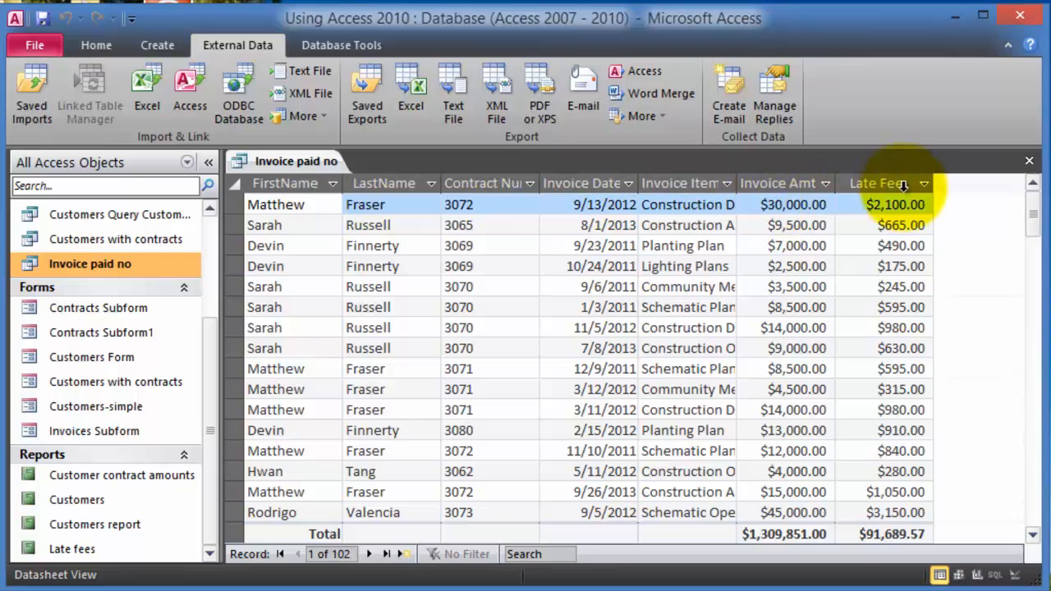
{"action": "right_click", "coordinate": [168, 264]}
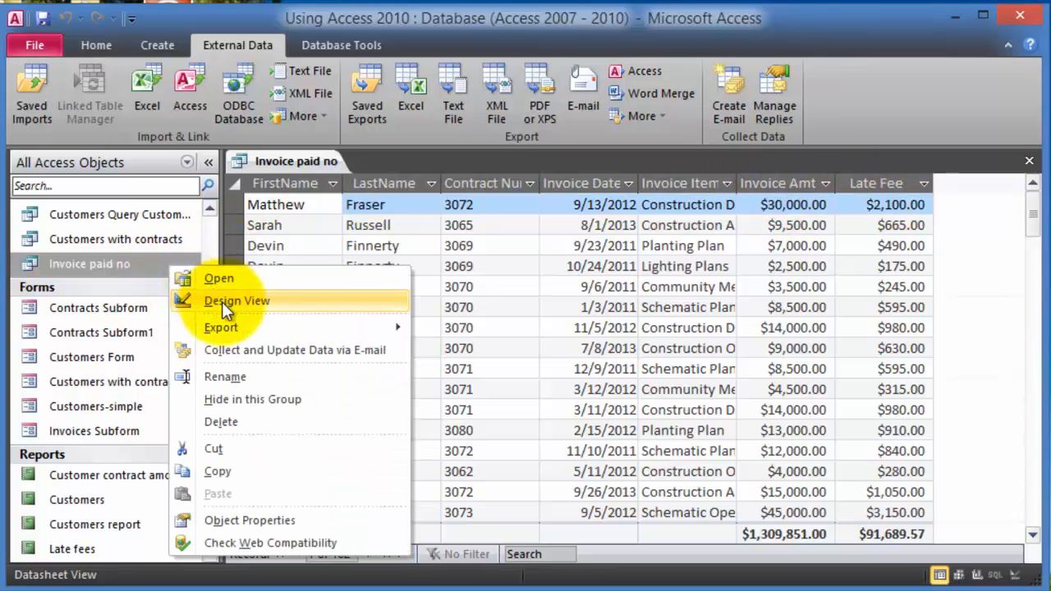
{"action": "left_click", "coordinate": [223, 299]}
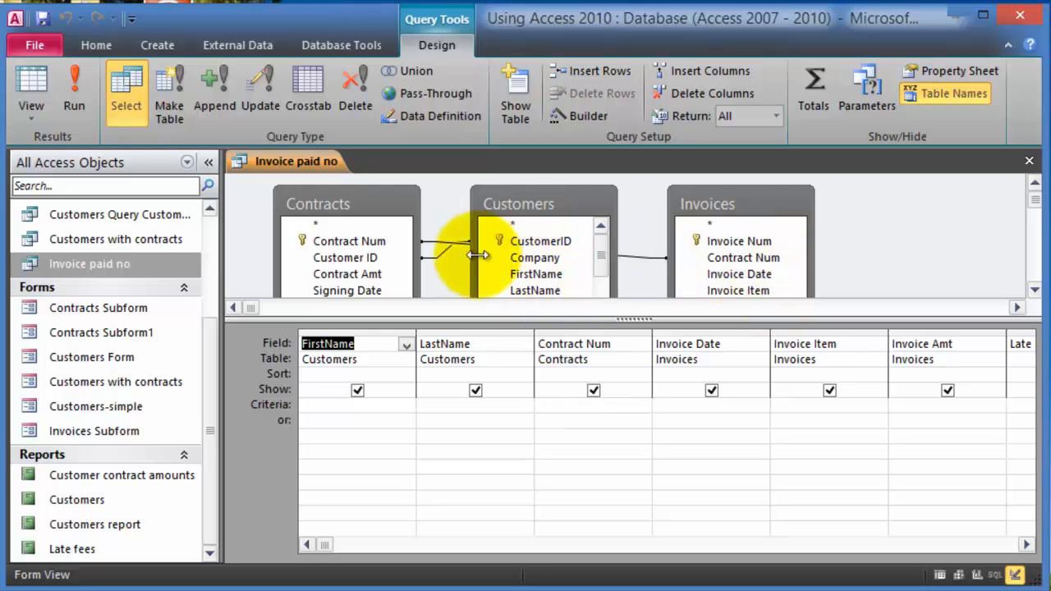
- Add the Customers fields StreetAddress, City, State and Zip to the query grid
{"action": "left_click", "coordinate": [565, 276]}
{"action": "left_click_drag", "start_coordinate": [586, 206], "coordinate": [585, 173]}
{"action": "left_click", "coordinate": [602, 282]}
{"action": "left_click", "coordinate": [602, 282]}
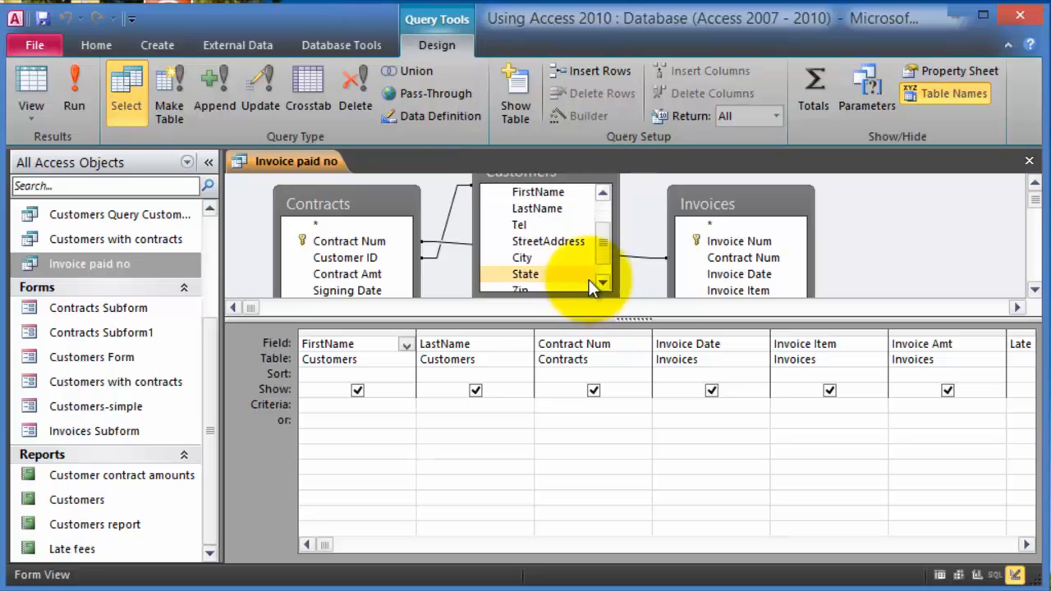
{"action": "double_click", "coordinate": [562, 245]}
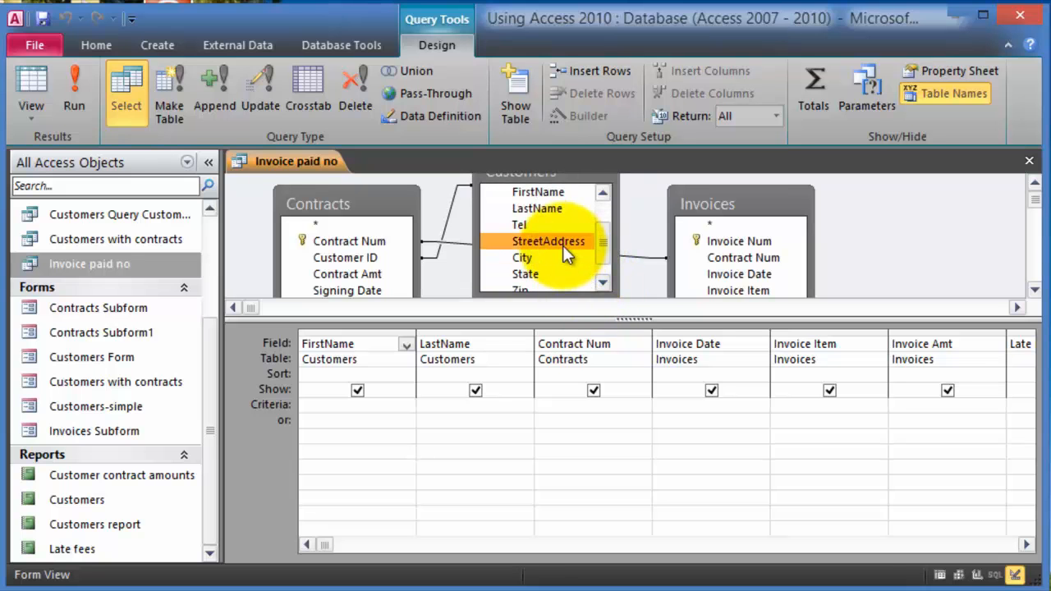
{"action": "double_click", "coordinate": [526, 259]}
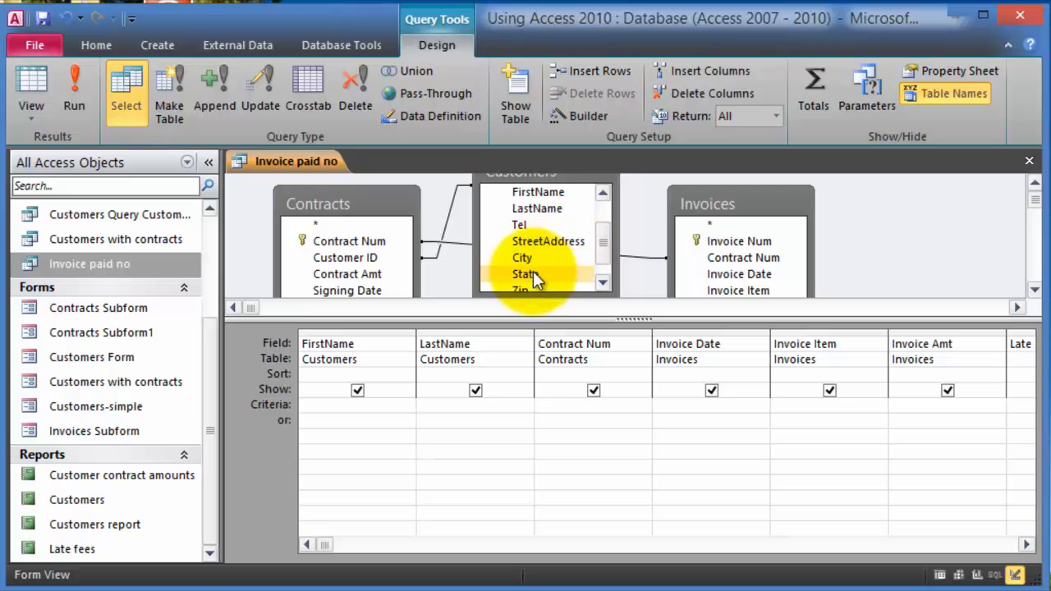
{"action": "double_click", "coordinate": [533, 273]}
{"action": "left_click", "coordinate": [533, 287]}
{"action": "left_click", "coordinate": [602, 283]}
{"action": "double_click", "coordinate": [537, 267]}
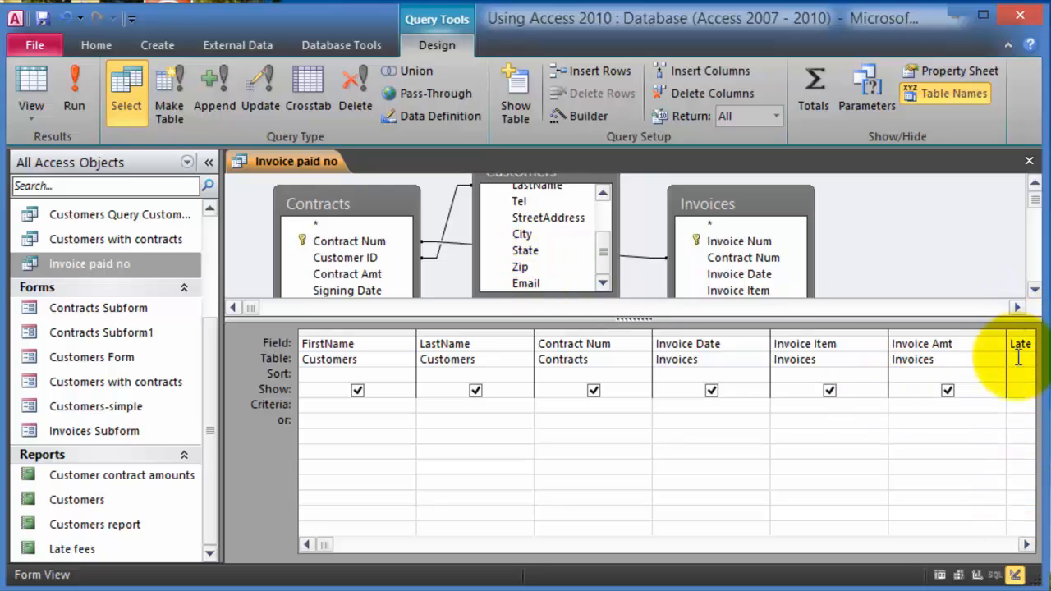
- Close the query, saving the design changes
{"action": "left_click", "coordinate": [1018, 546]}
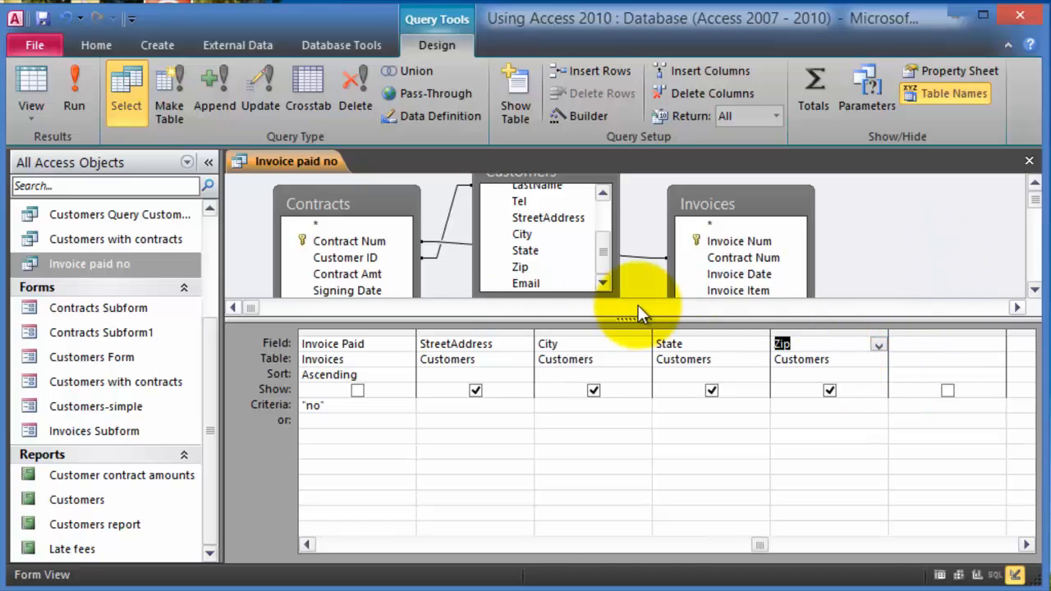
{"action": "left_click", "coordinate": [1029, 160]}
{"action": "left_click", "coordinate": [381, 315]}
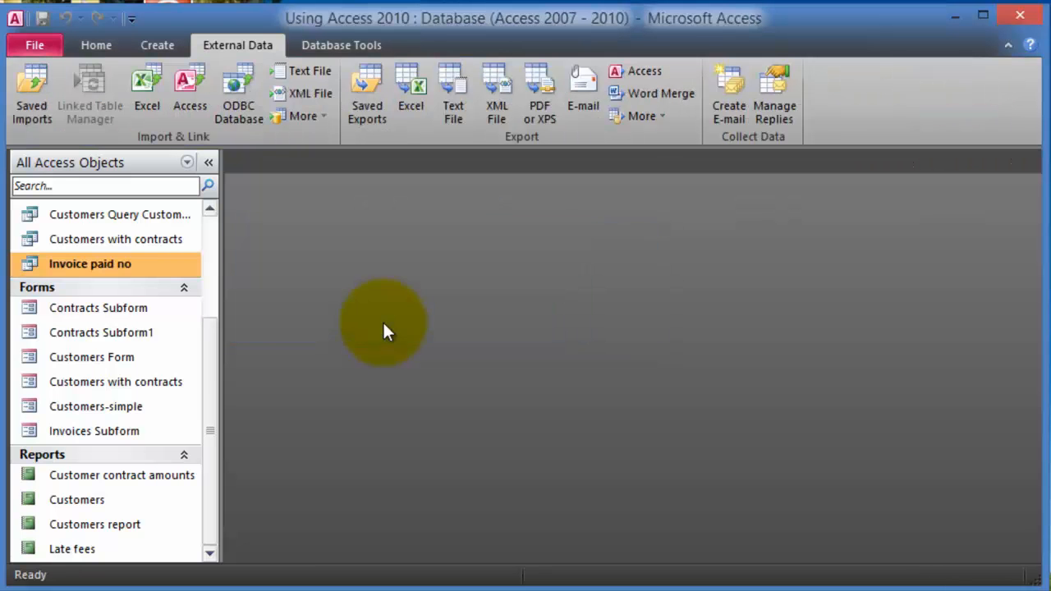
- Reopen Invoice paid no and scroll right to the new address columns
{"action": "double_click", "coordinate": [117, 264]}
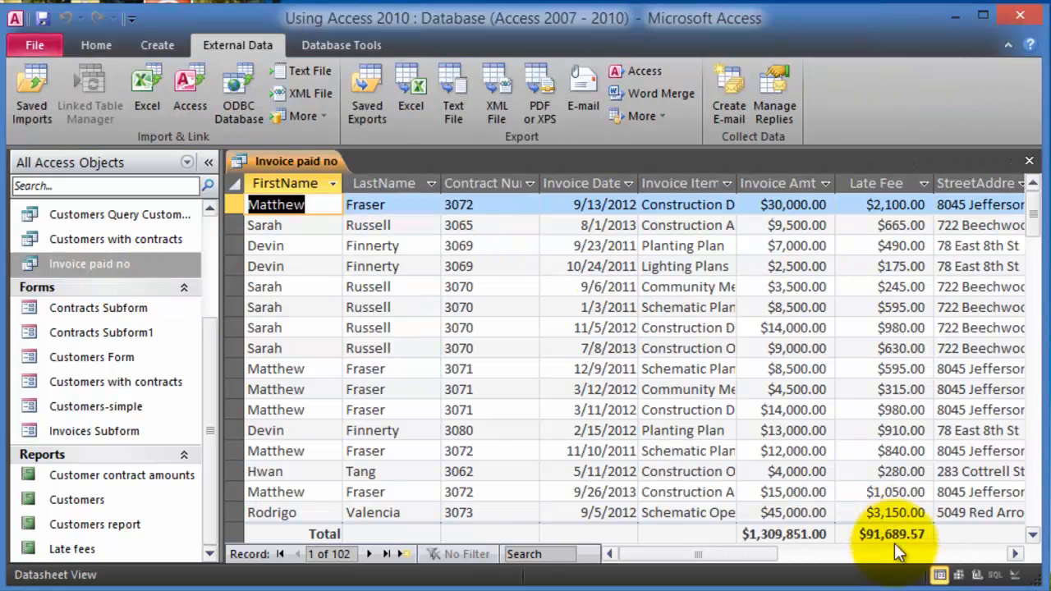
{"action": "left_click", "coordinate": [1016, 555]}
{"action": "left_click", "coordinate": [1016, 556]}
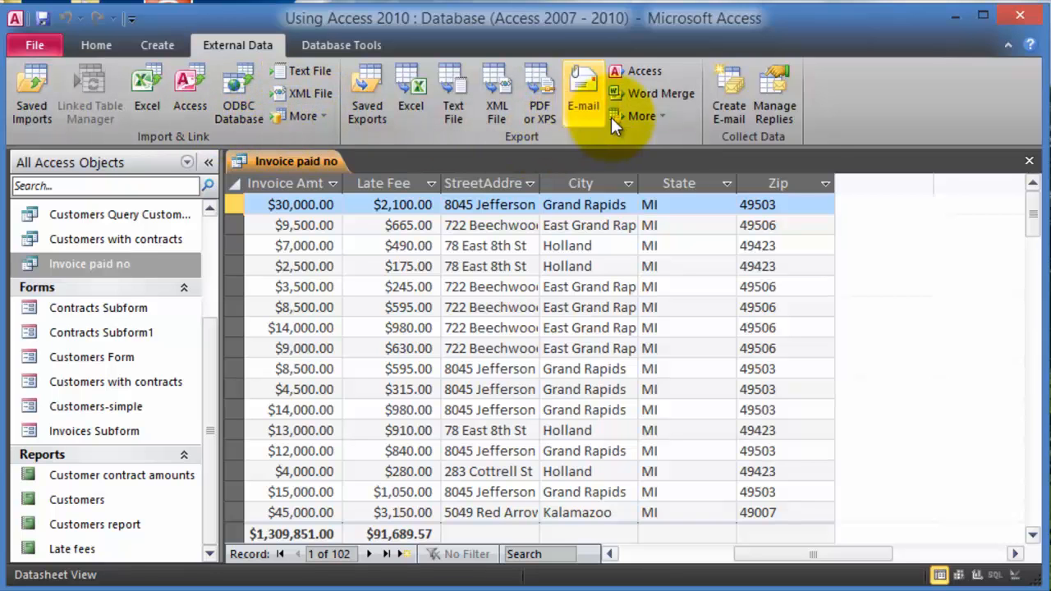
- Start a Word Merge that links the query data to a new Word document
{"action": "left_click", "coordinate": [686, 97]}
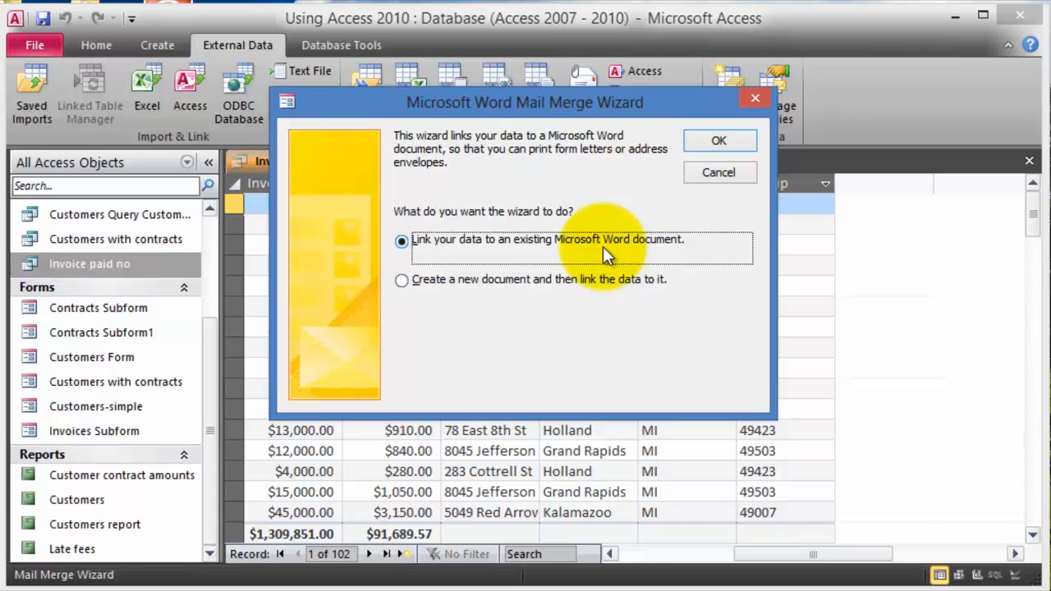
{"action": "left_click", "coordinate": [557, 281]}
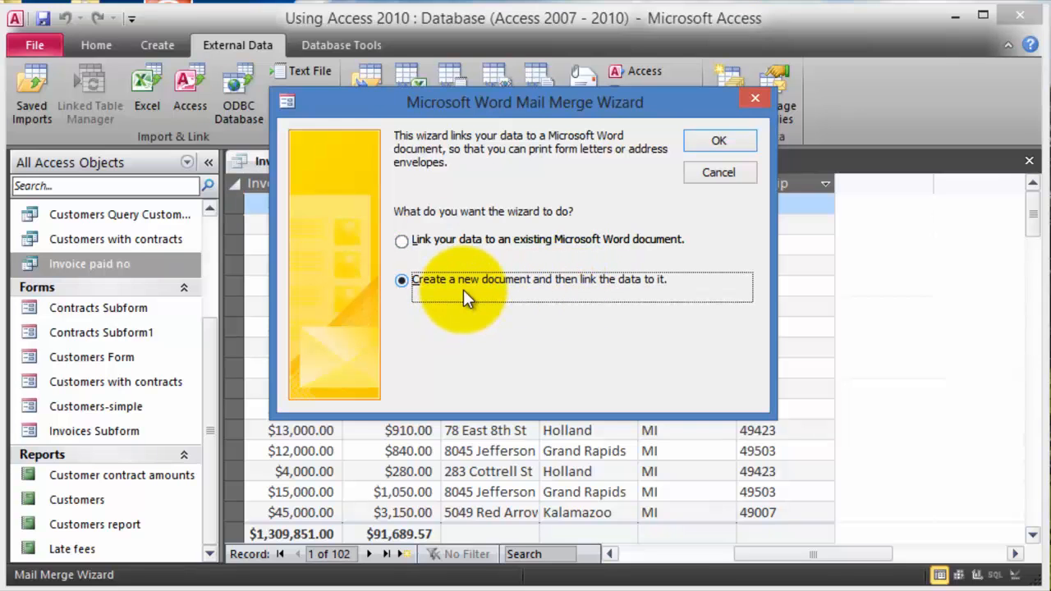
{"action": "left_click", "coordinate": [718, 144]}
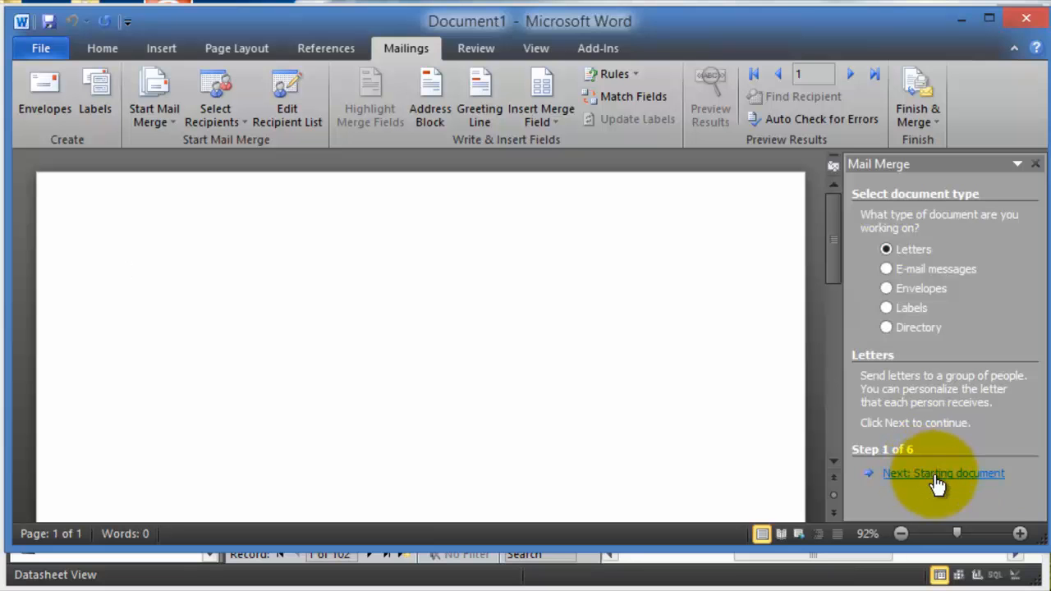
- Advance the Mail Merge wizard to step 4, Write your letter
{"action": "left_click", "coordinate": [937, 484]}
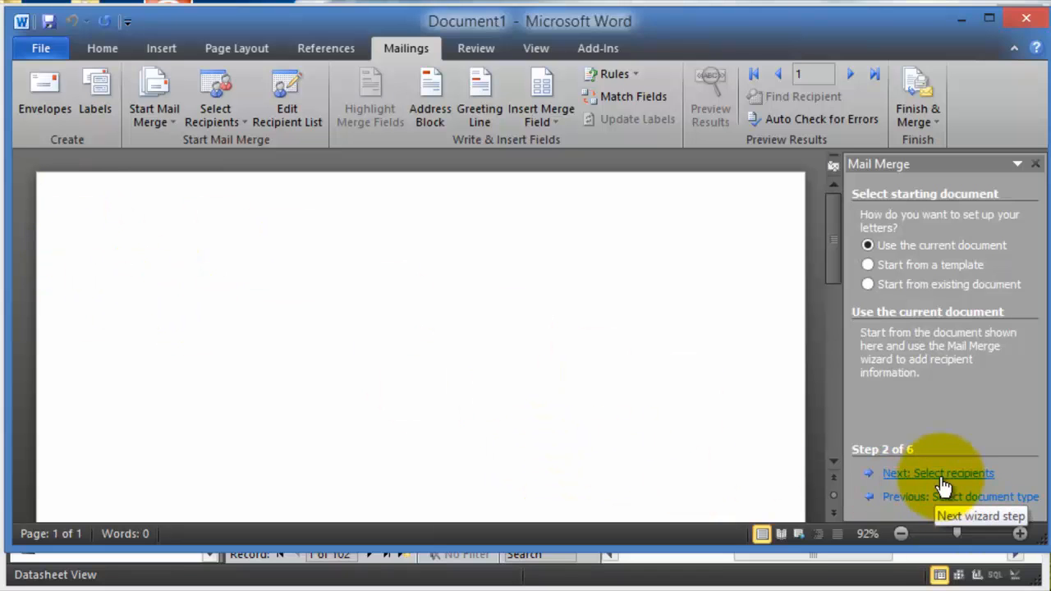
{"action": "left_click", "coordinate": [947, 481]}
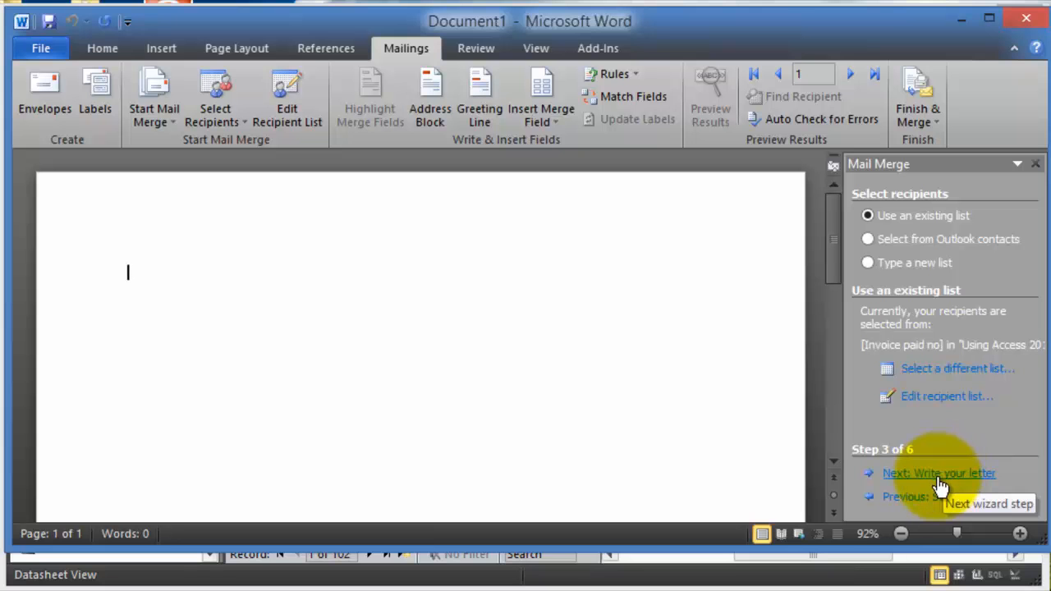
{"action": "left_click", "coordinate": [941, 475]}
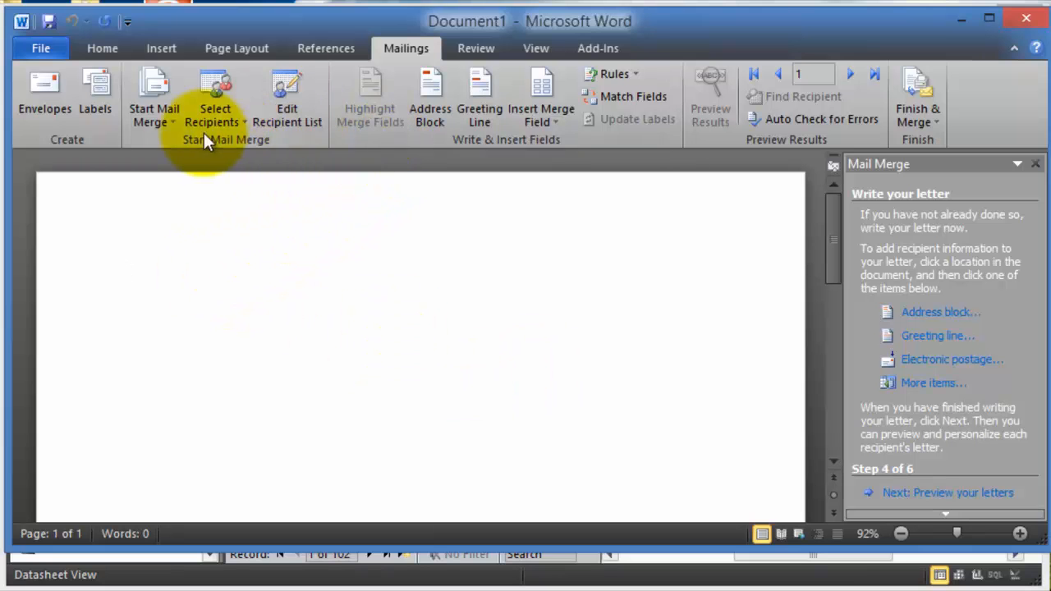
- Insert FirstName, LastName and StreetAddress merge fields for the address block
{"action": "left_click", "coordinate": [557, 124]}
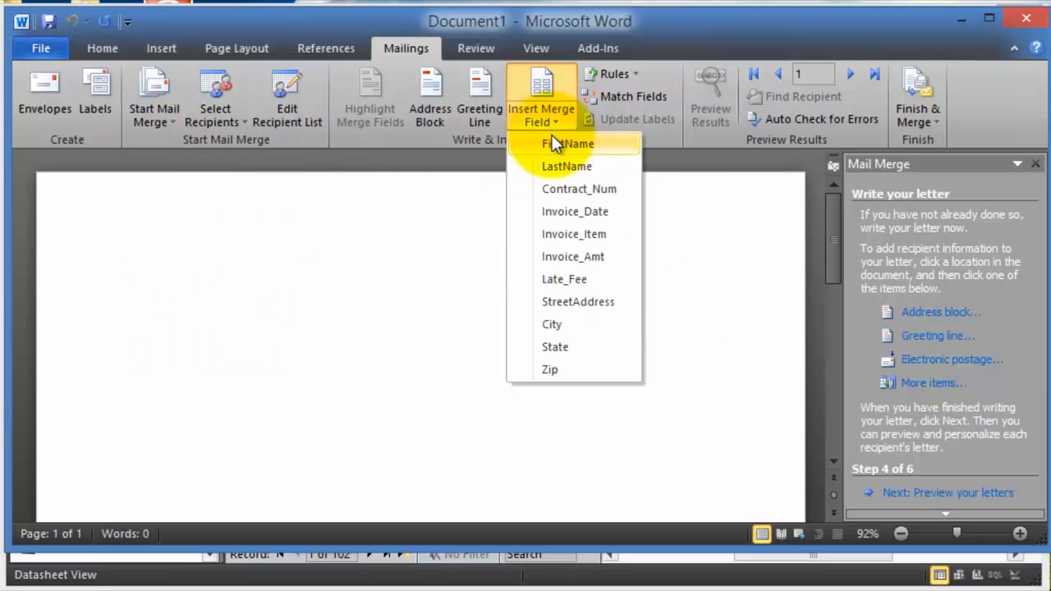
{"action": "left_click", "coordinate": [557, 146]}
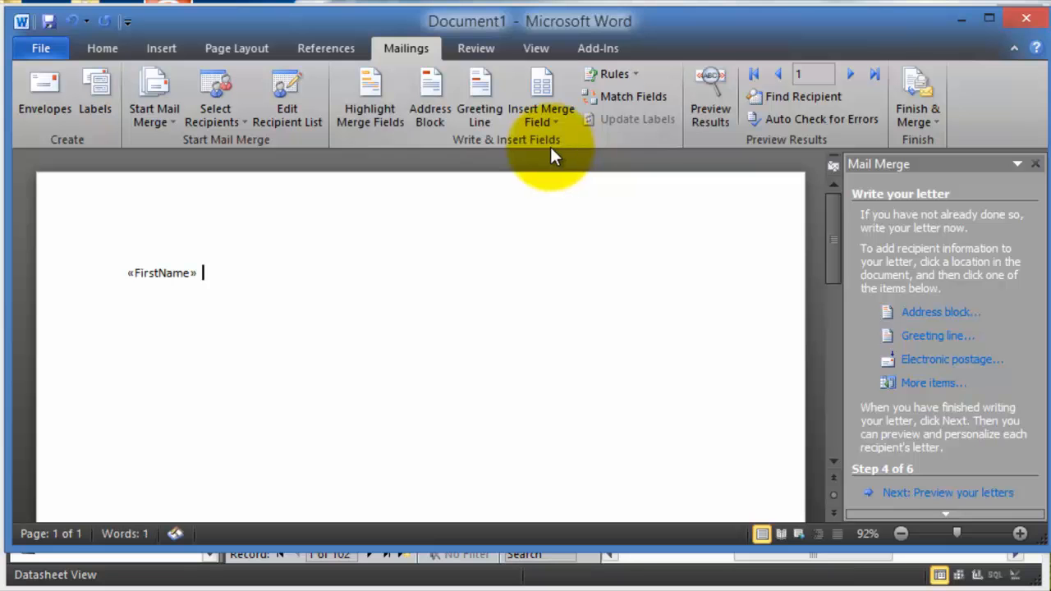
{"action": "left_click", "coordinate": [554, 127]}
{"action": "left_click", "coordinate": [582, 168]}
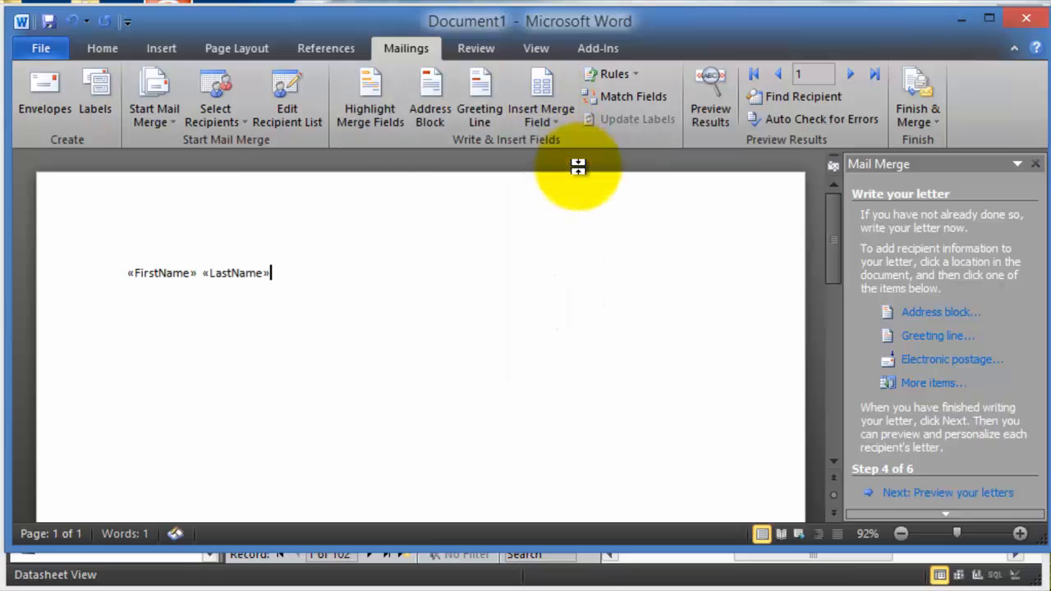
{"action": "left_click", "coordinate": [544, 120]}
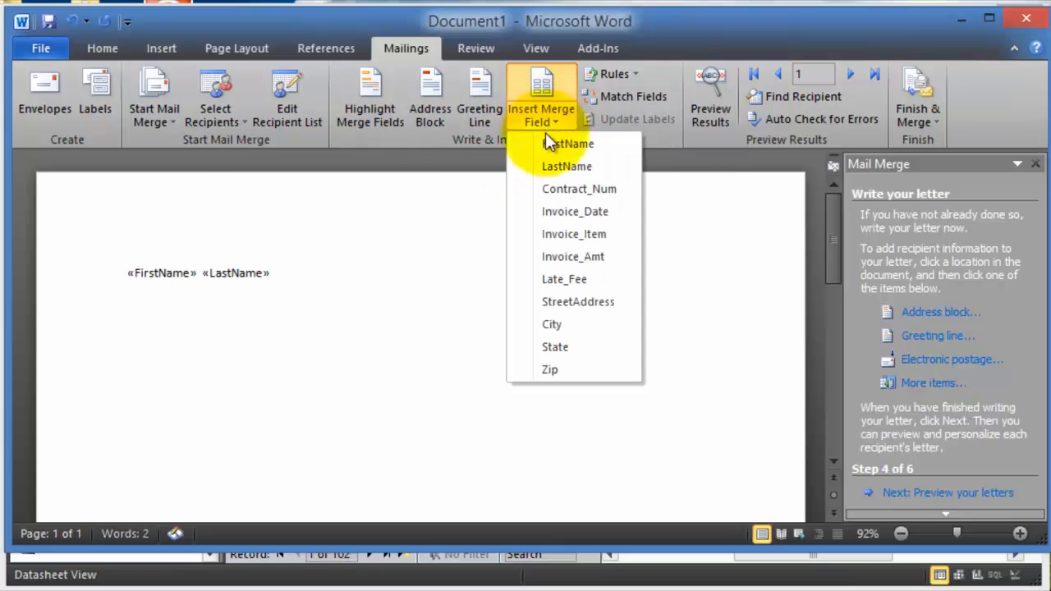
{"action": "left_click", "coordinate": [573, 304]}
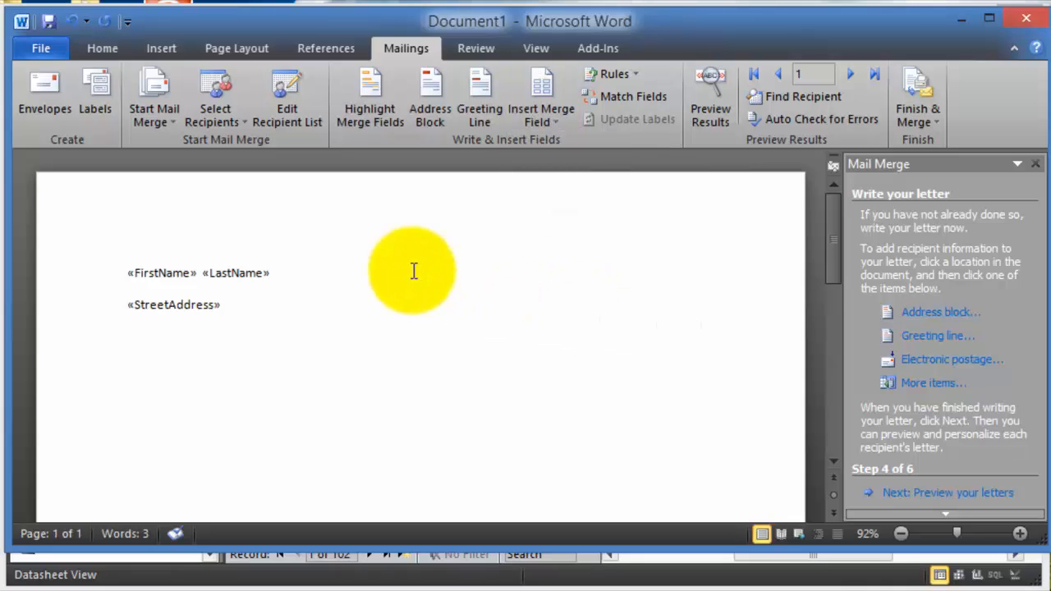
- Add a 'City, State Zip' line of merge fields below the street address
{"action": "key", "text": "Return"}
{"action": "left_click", "coordinate": [535, 123]}
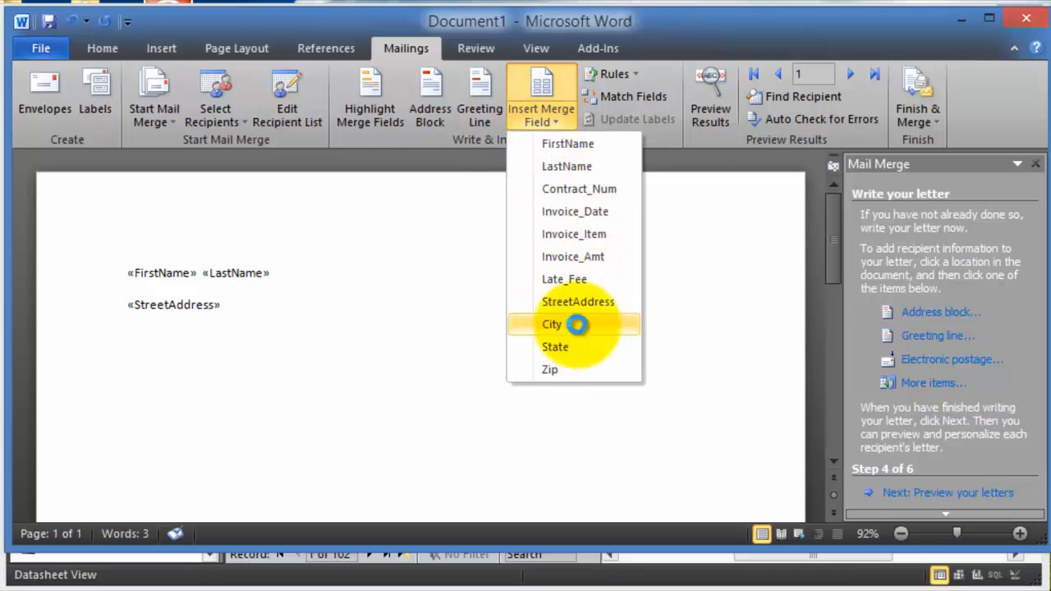
{"action": "left_click", "coordinate": [587, 325]}
{"action": "type", "text": ","}
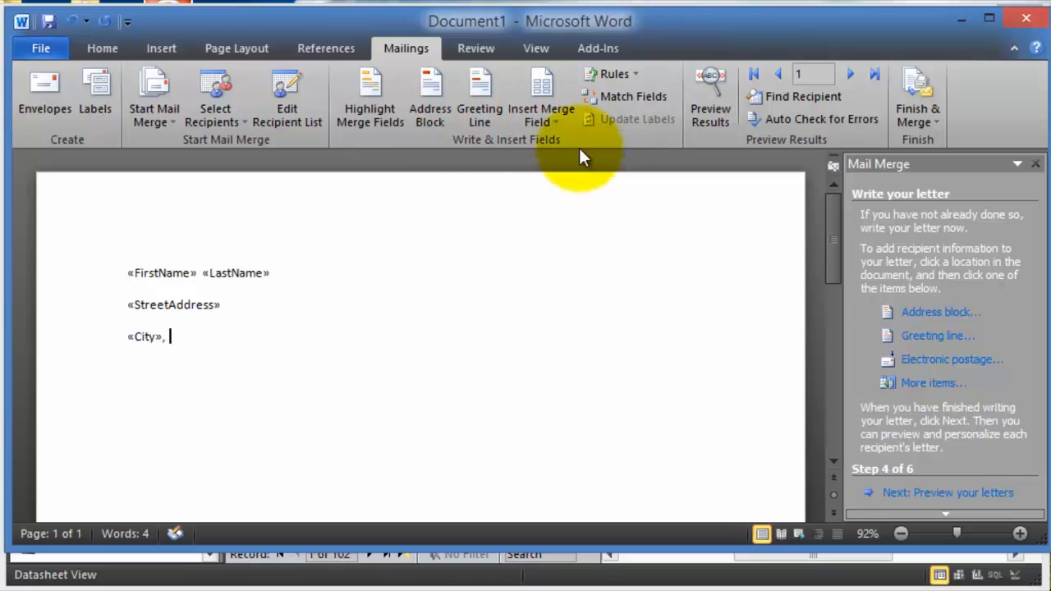
{"action": "left_click", "coordinate": [540, 112]}
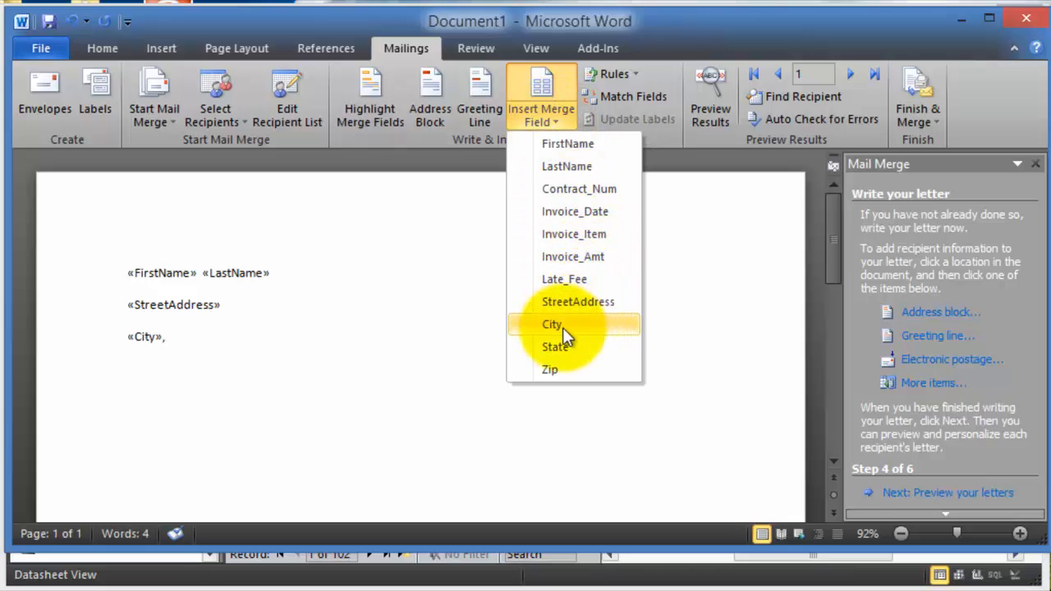
{"action": "left_click", "coordinate": [562, 348]}
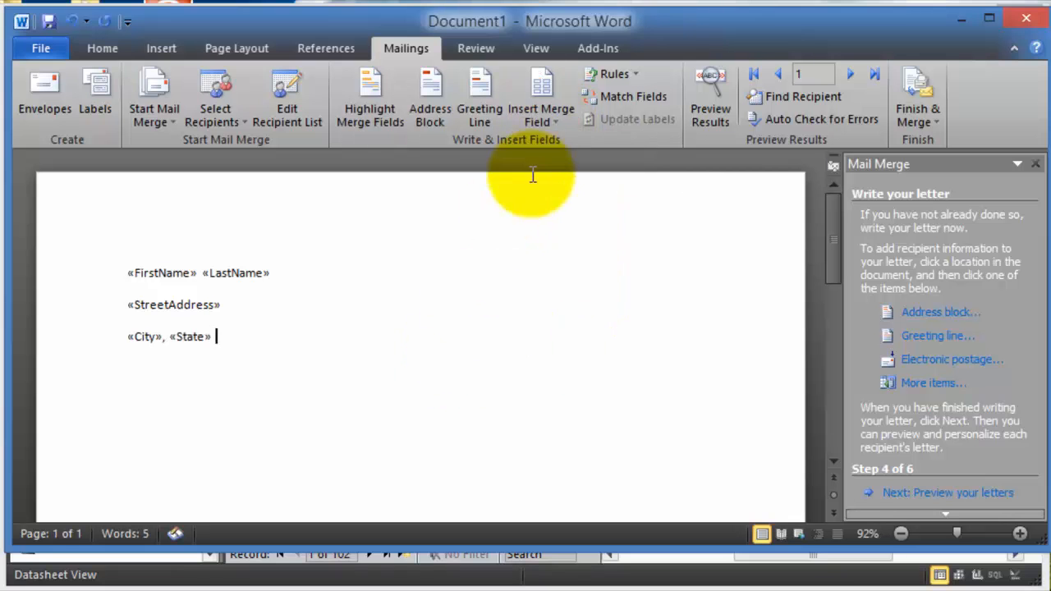
{"action": "left_click", "coordinate": [539, 115]}
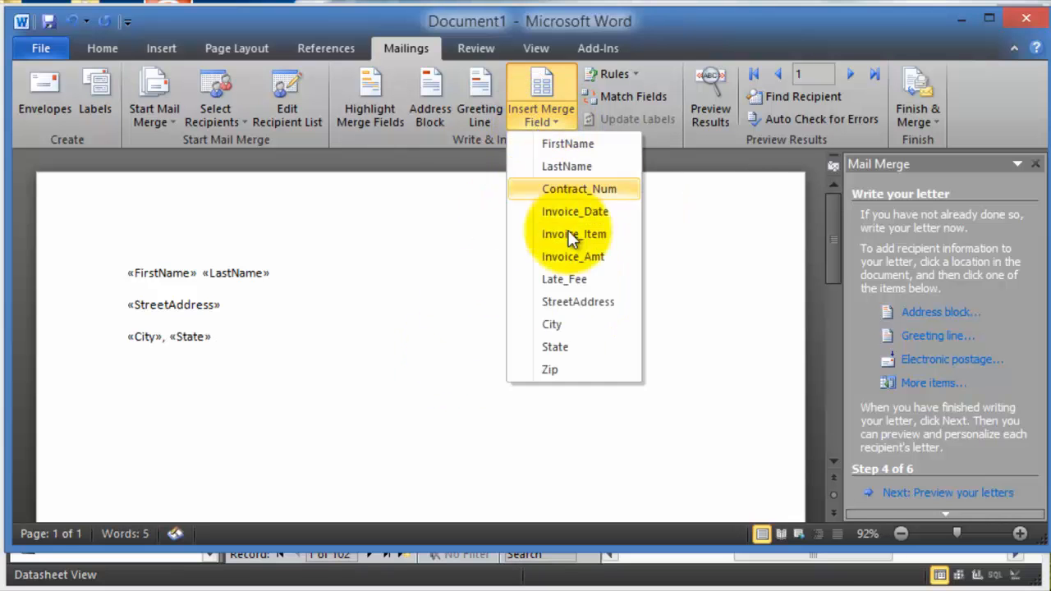
{"action": "left_click", "coordinate": [549, 370]}
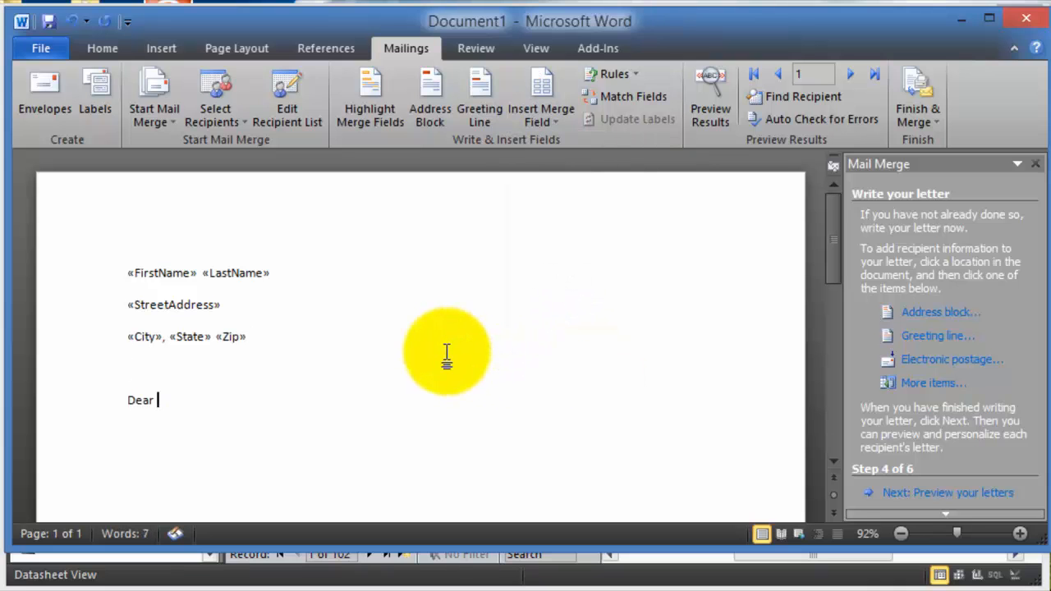
- Insert FirstName after Dear and a $-prefixed Invoice_Amt field in the balance sentence
{"action": "left_click", "coordinate": [540, 118]}
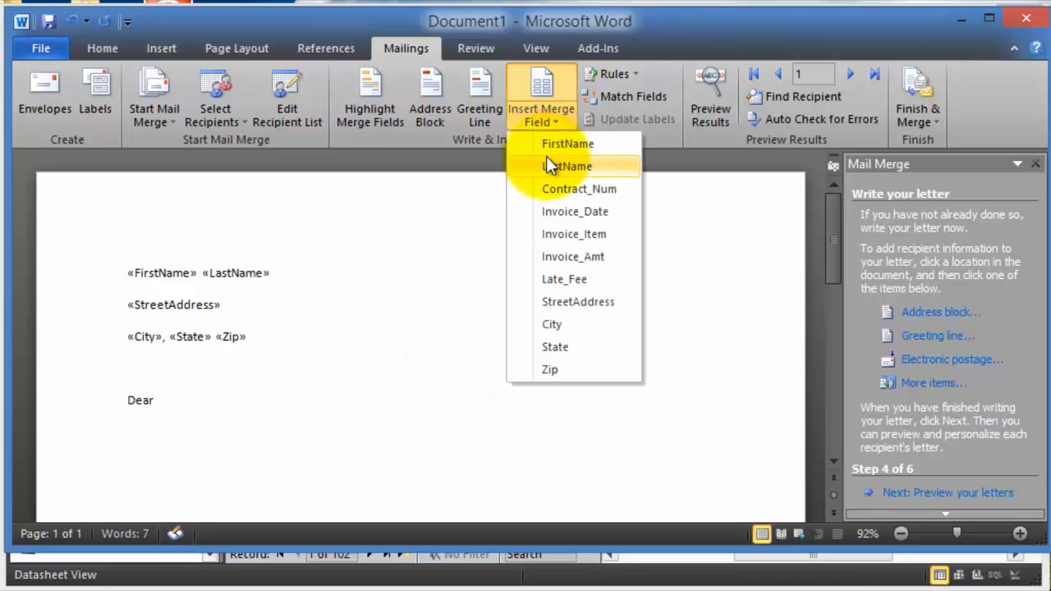
{"action": "left_click", "coordinate": [550, 149]}
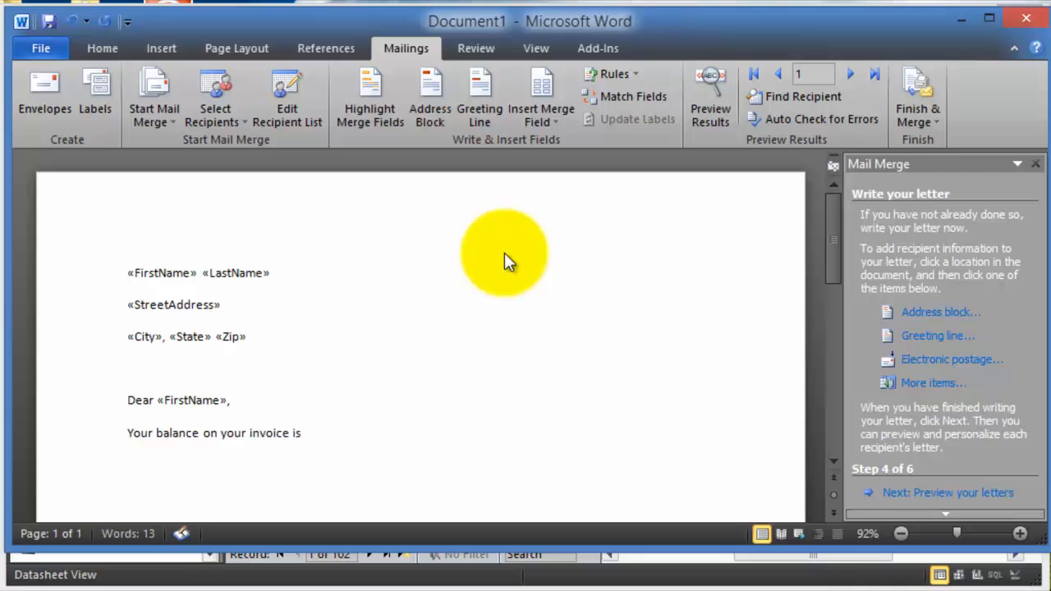
{"action": "left_click", "coordinate": [553, 127]}
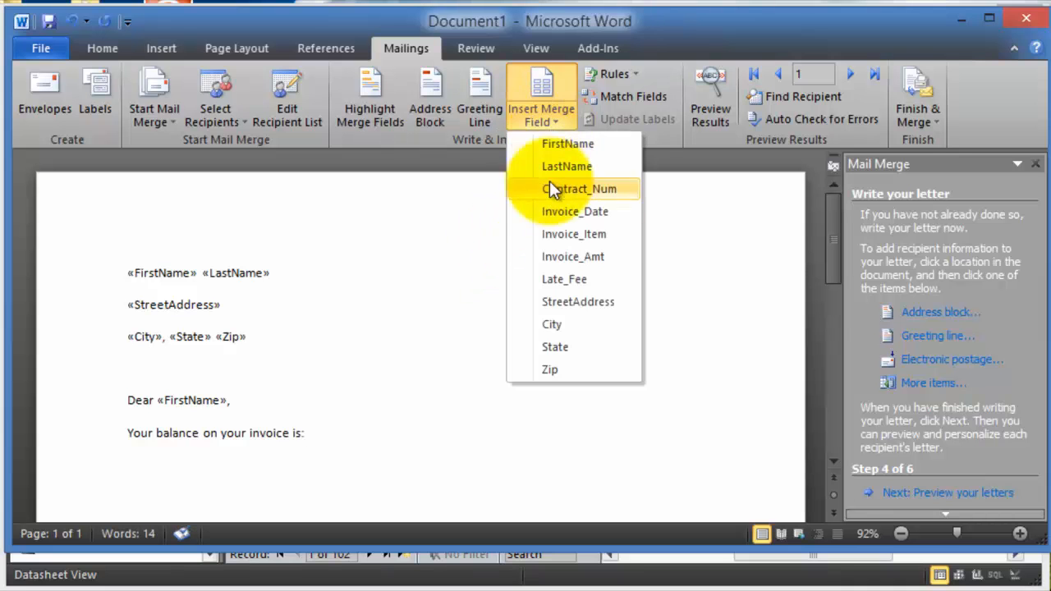
{"action": "left_click", "coordinate": [601, 260]}
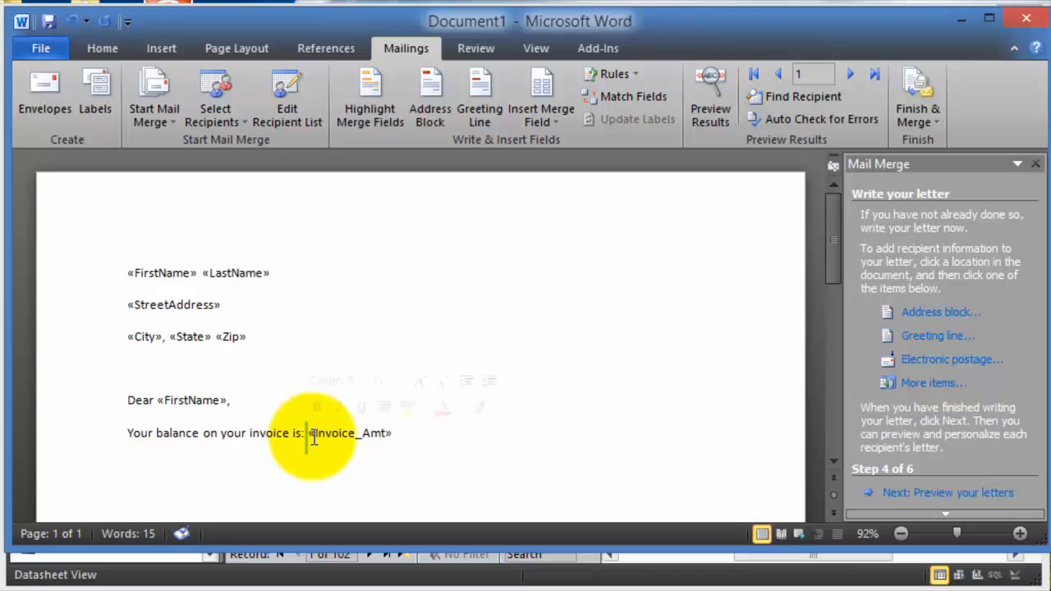
{"action": "double_click", "coordinate": [310, 435]}
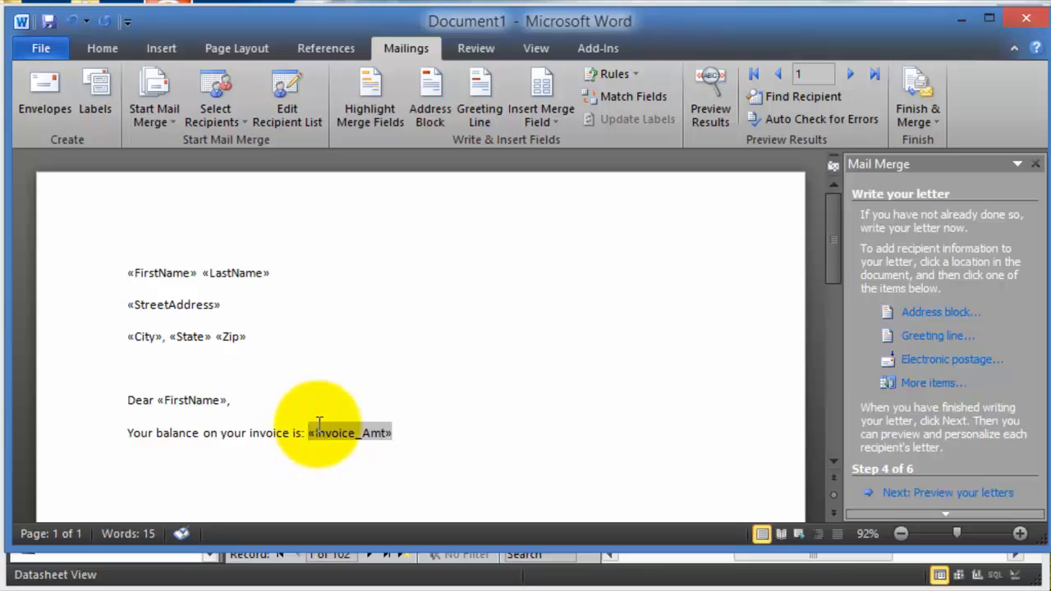
{"action": "key", "text": "Left"}
{"action": "type", "text": "$"}
- Type '. Your late fee is:' with the Late_Fee field, then insert Contract_Num
{"action": "key", "text": "End"}
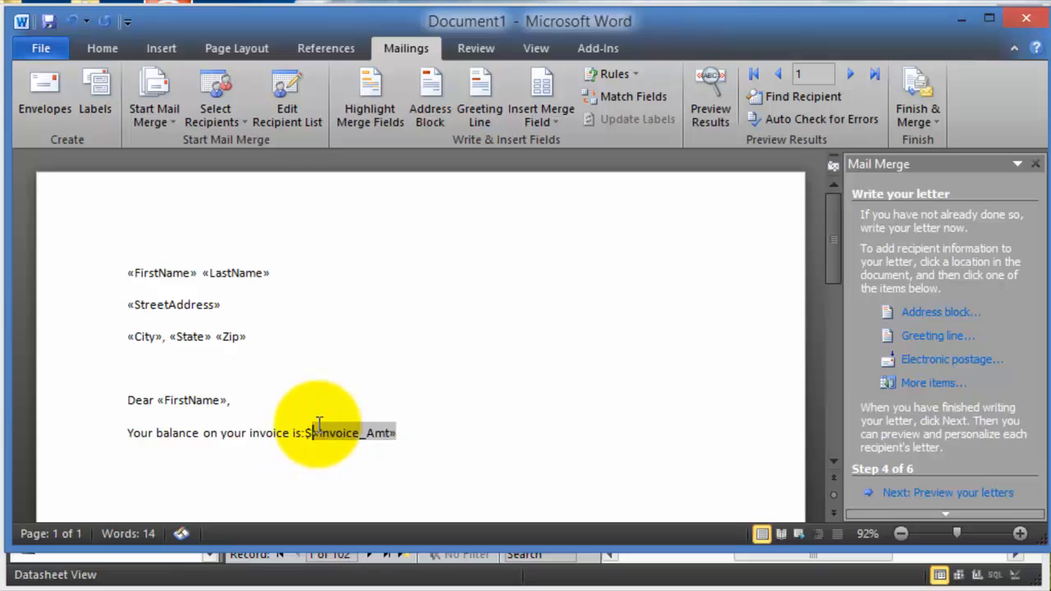
{"action": "type", "text": ". Your late fee is:"}
{"action": "left_click", "coordinate": [538, 115]}
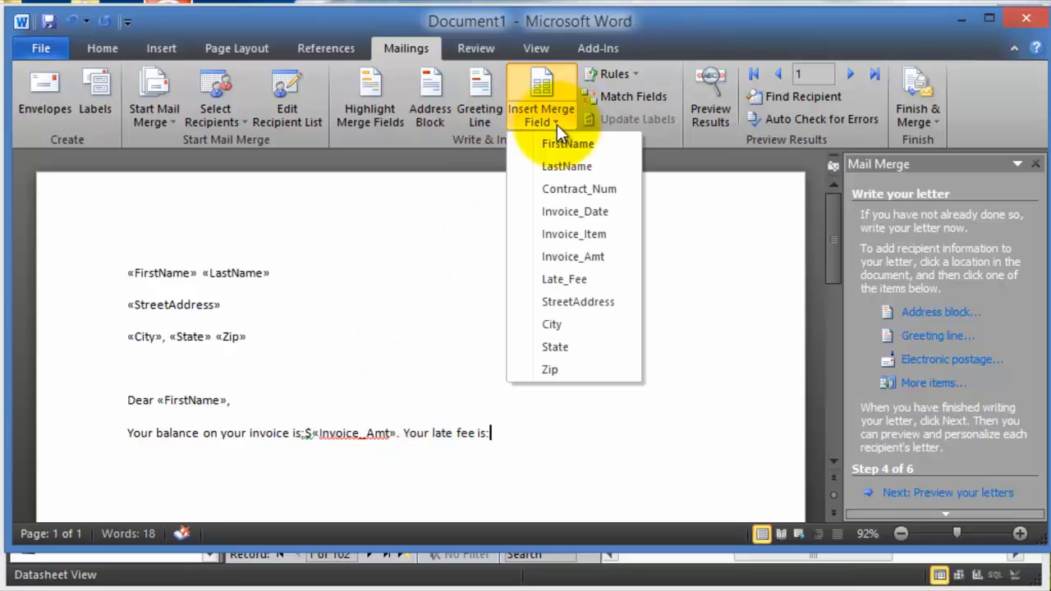
{"action": "left_click", "coordinate": [594, 283]}
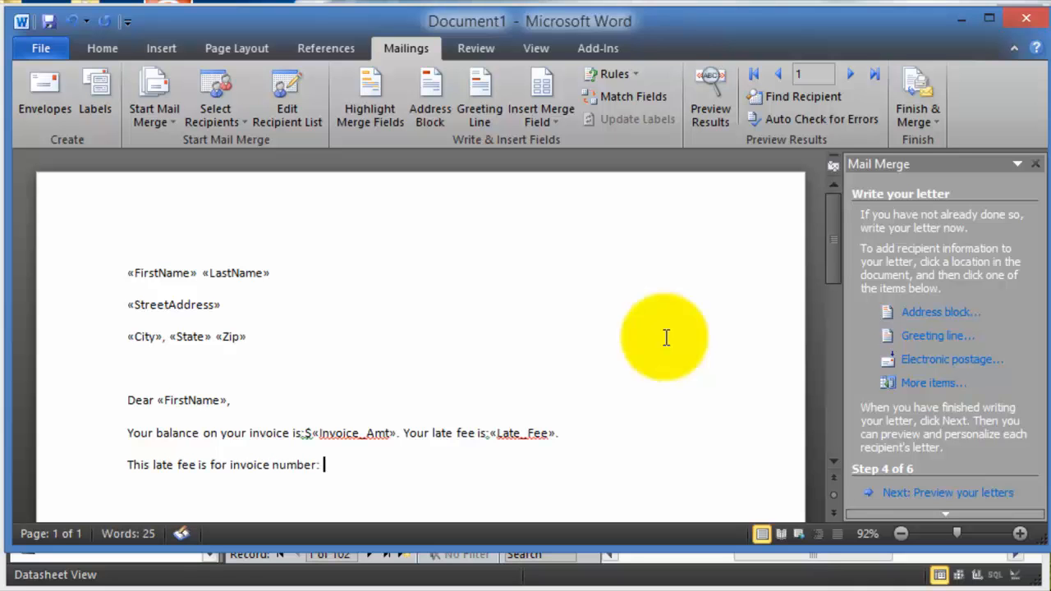
{"action": "left_click", "coordinate": [552, 124]}
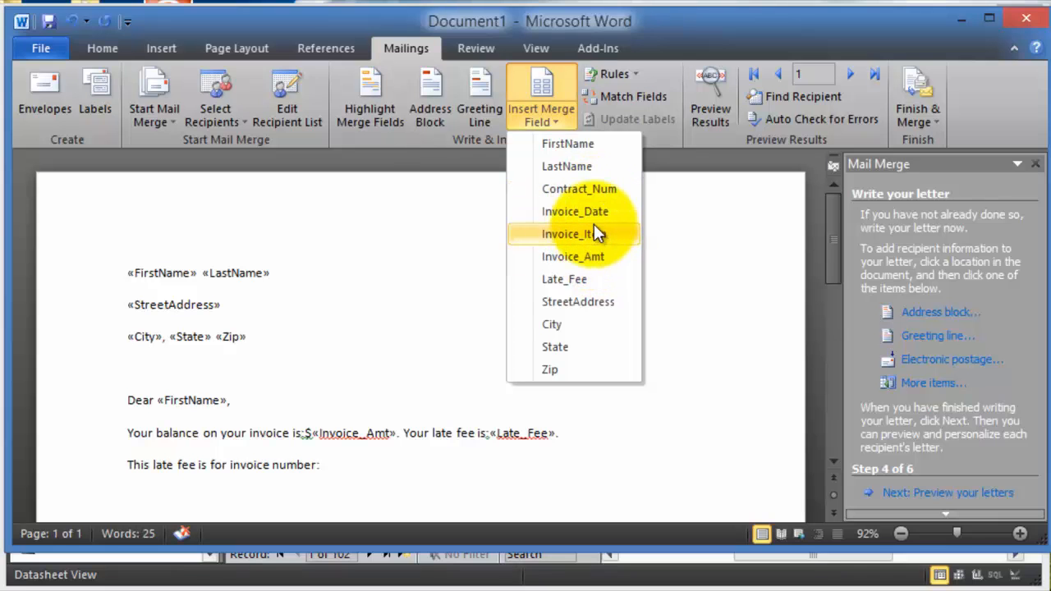
{"action": "left_click", "coordinate": [579, 188]}
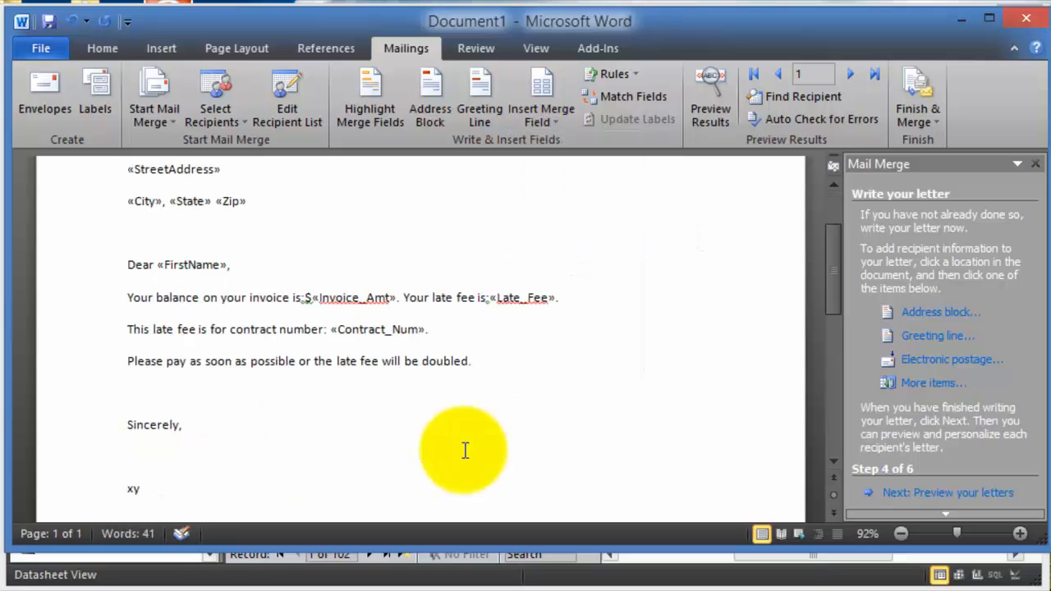
- Select the letter text from address to signature, then clear the selection
{"action": "left_click", "coordinate": [350, 349]}
{"action": "left_click", "coordinate": [287, 299]}
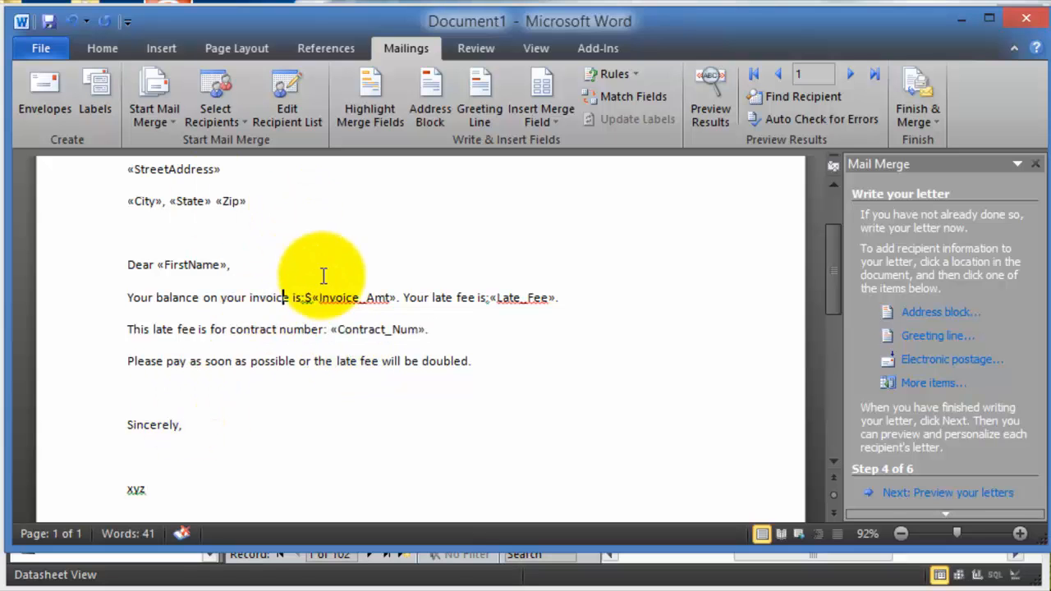
{"action": "left_click", "coordinate": [483, 362]}
{"action": "left_click", "coordinate": [167, 486]}
{"action": "left_click_drag", "start_coordinate": [147, 489], "coordinate": [118, 175]}
{"action": "left_click", "coordinate": [275, 298]}
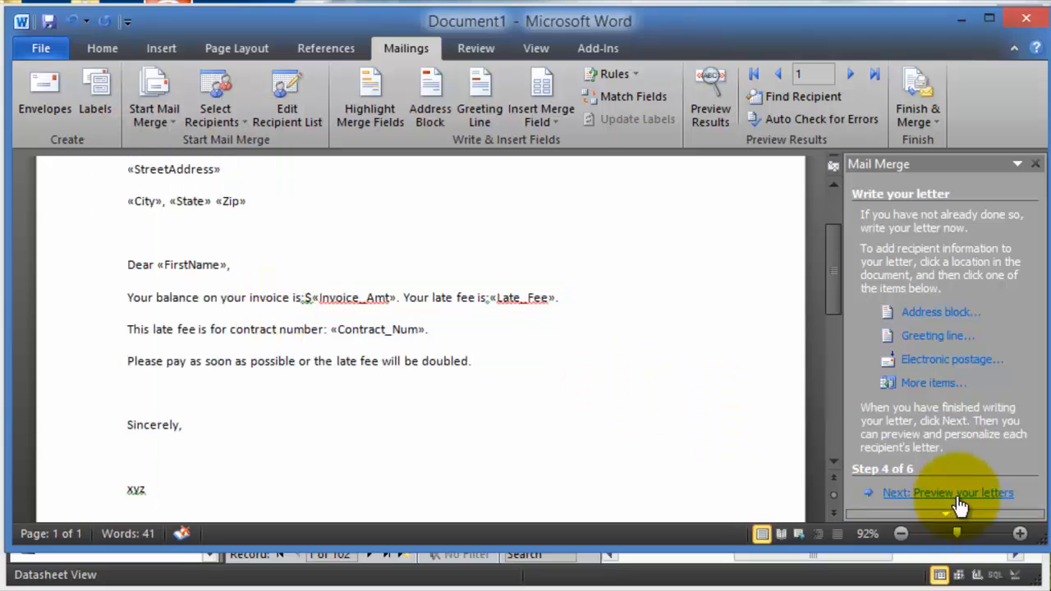
- Preview the first recipient's letter and add a $ before the late fee amount
{"action": "left_click", "coordinate": [961, 495]}
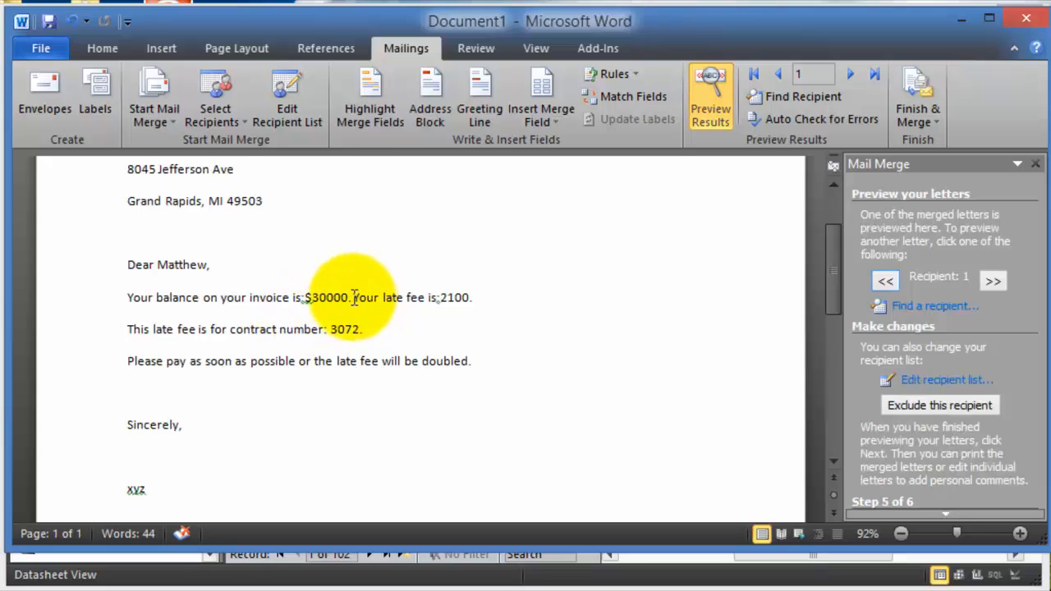
{"action": "scroll", "coordinate": [525, 320], "scroll_direction": "up", "scroll_amount": 1}
{"action": "left_click", "coordinate": [442, 344]}
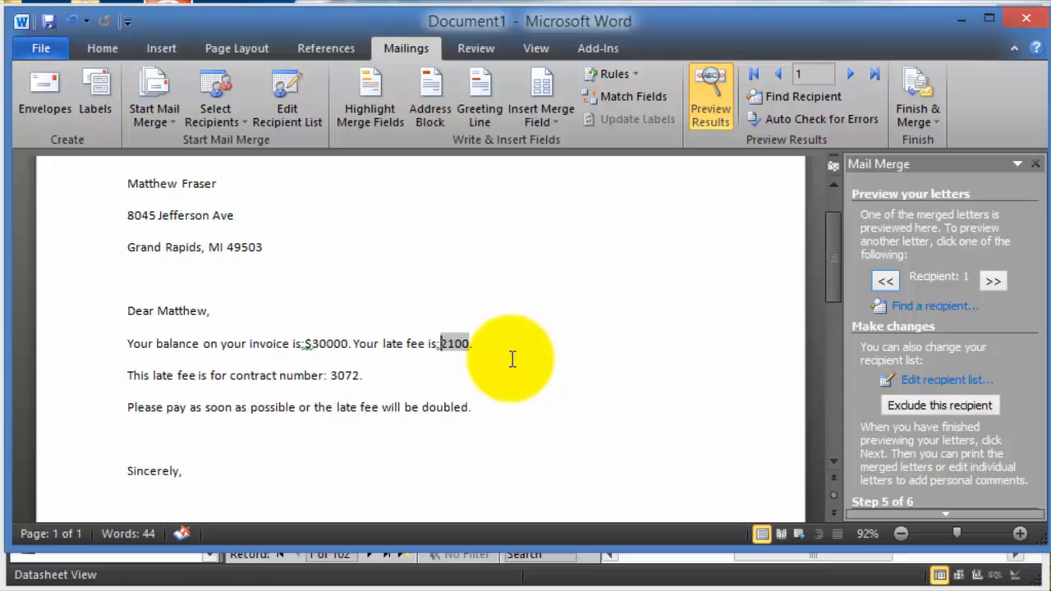
{"action": "key", "text": "Left"}
{"action": "key", "text": "Right"}
{"action": "type", "text": "$"}
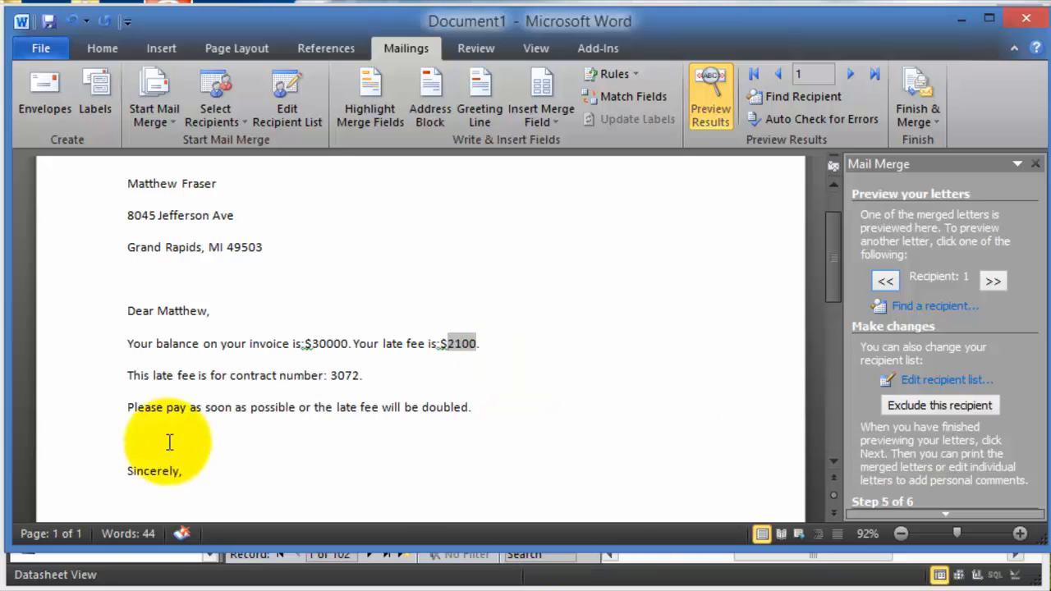
{"action": "left_click", "coordinate": [376, 373]}
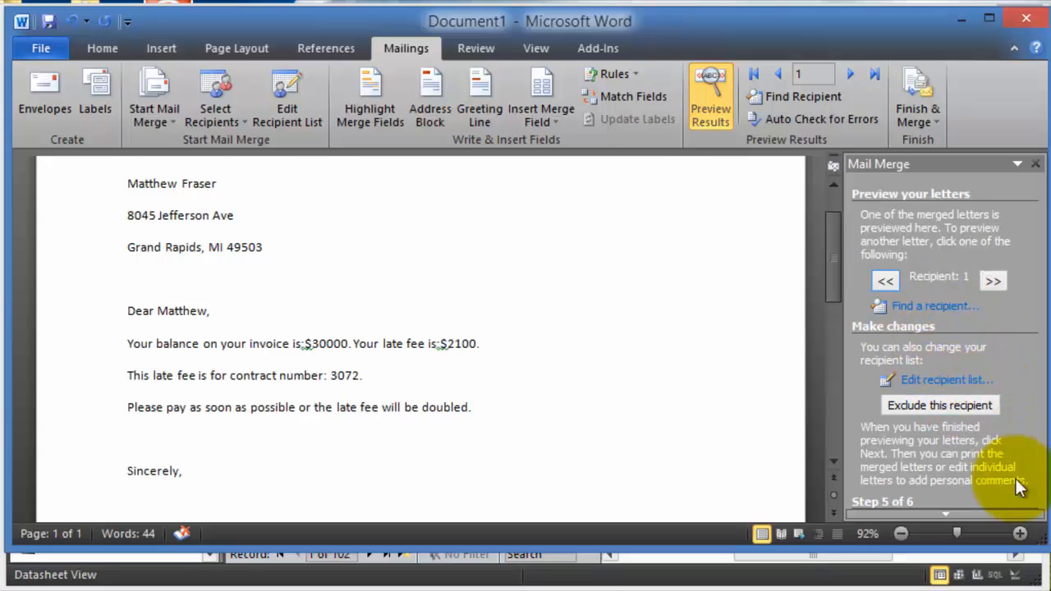
- Advance the wizard to step 6, Complete the merge
{"action": "scroll", "coordinate": [1027, 503], "scroll_direction": "down", "scroll_amount": 1}
{"action": "mouse_move", "coordinate": [946, 518]}
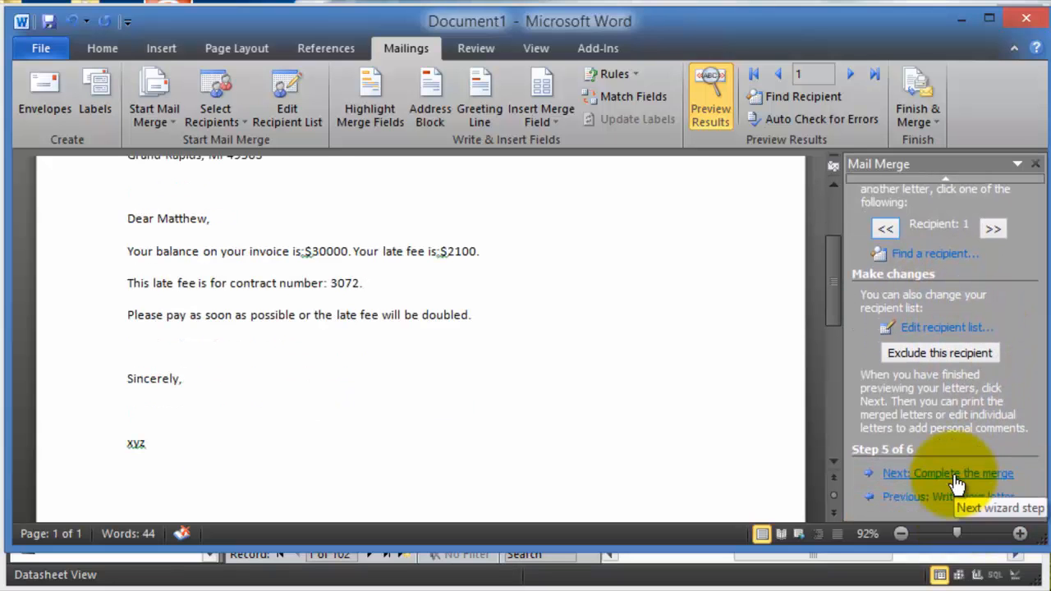
{"action": "left_click", "coordinate": [984, 475]}
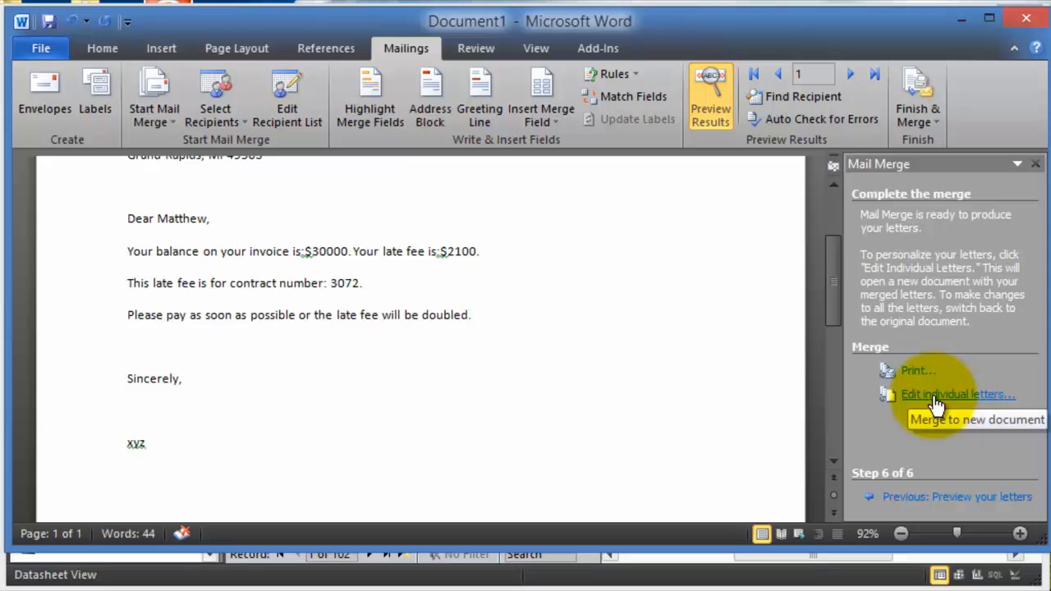
- Merge all records into Letters1, scroll through the 102 letters, then minimize it
{"action": "left_click", "coordinate": [937, 401]}
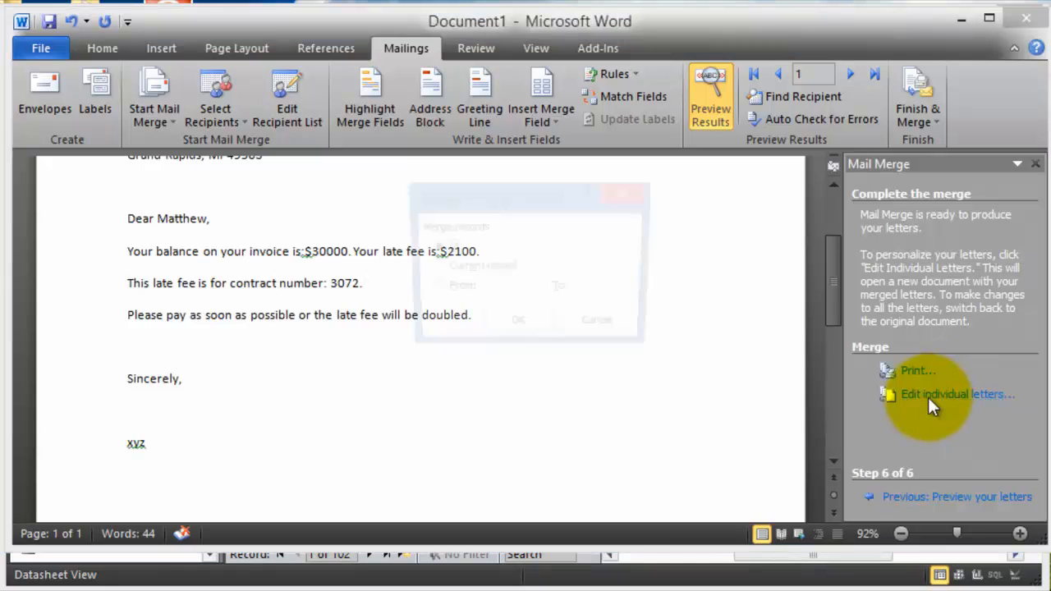
{"action": "left_click", "coordinate": [501, 337]}
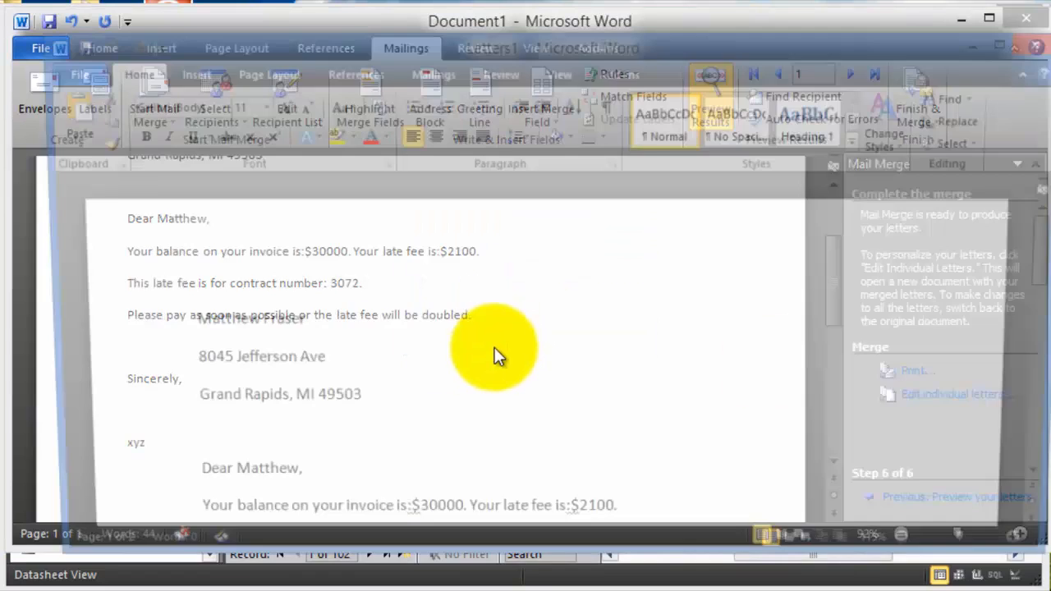
{"action": "scroll", "coordinate": [493, 335], "scroll_direction": "down", "scroll_amount": 10}
{"action": "scroll", "coordinate": [435, 331], "scroll_direction": "down", "scroll_amount": 15}
{"action": "scroll", "coordinate": [422, 330], "scroll_direction": "down", "scroll_amount": 12}
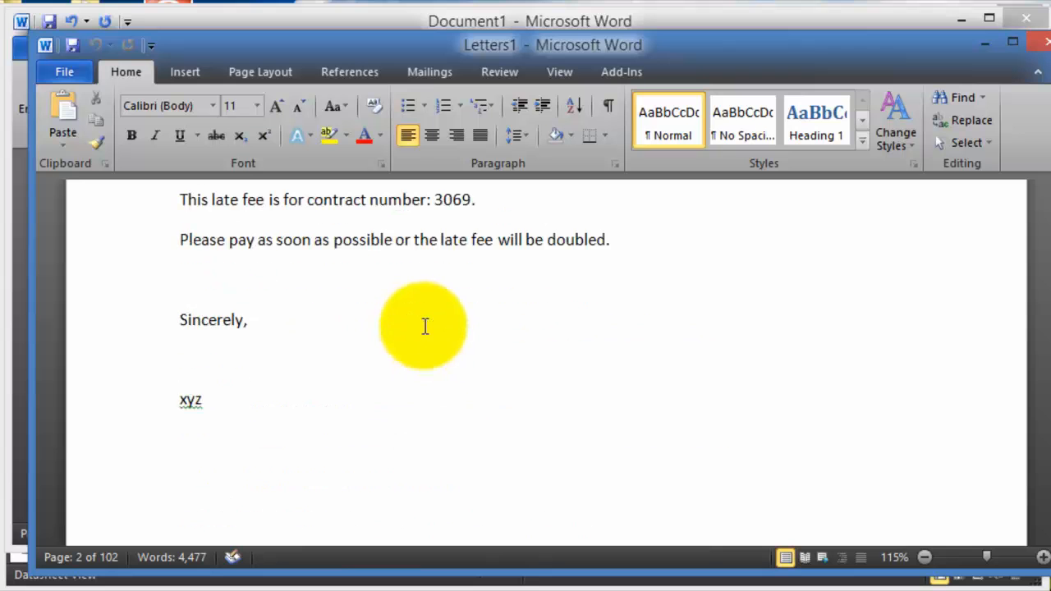
{"action": "scroll", "coordinate": [426, 326], "scroll_direction": "up", "scroll_amount": 3}
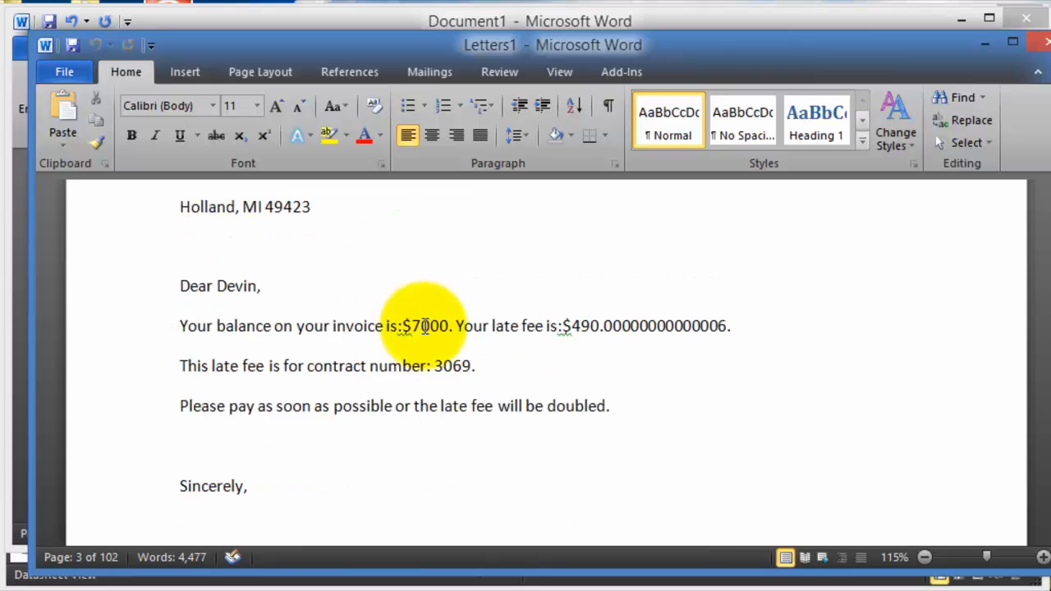
{"action": "scroll", "coordinate": [624, 338], "scroll_direction": "down", "scroll_amount": 6}
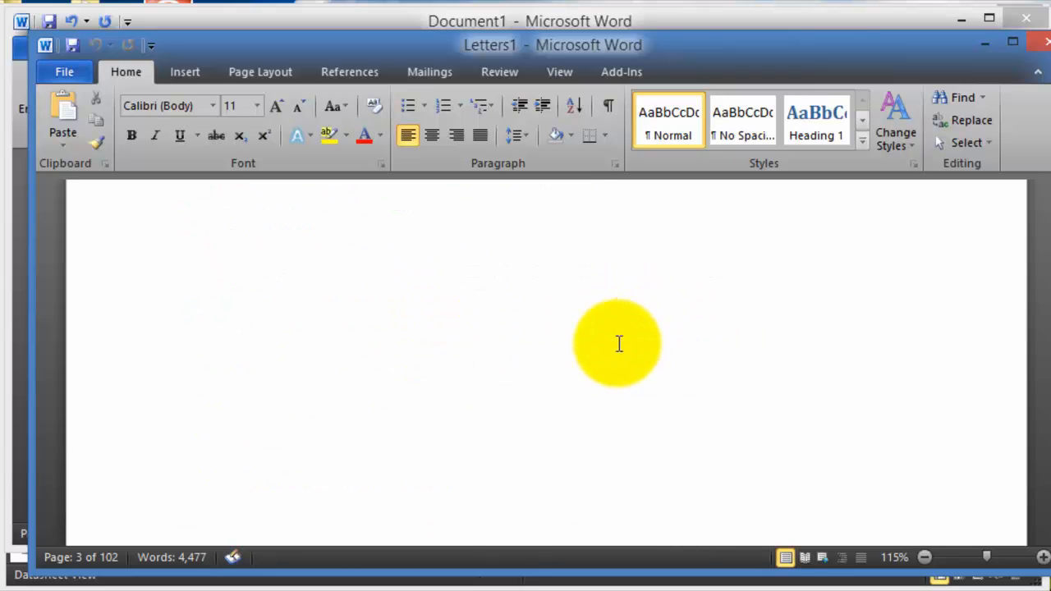
{"action": "scroll", "coordinate": [558, 316], "scroll_direction": "down", "scroll_amount": 5}
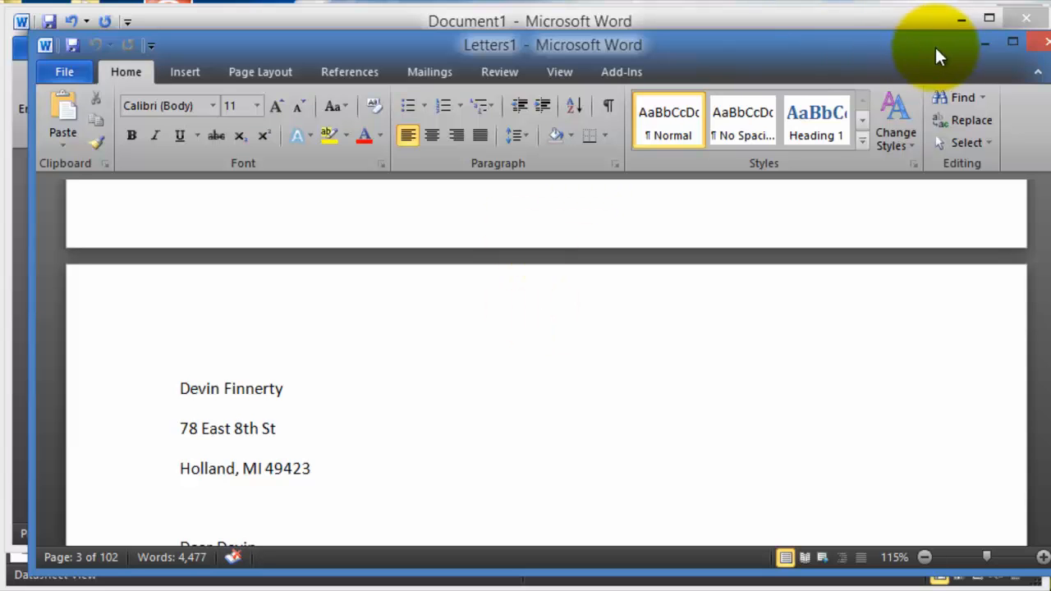
{"action": "left_click", "coordinate": [979, 47]}
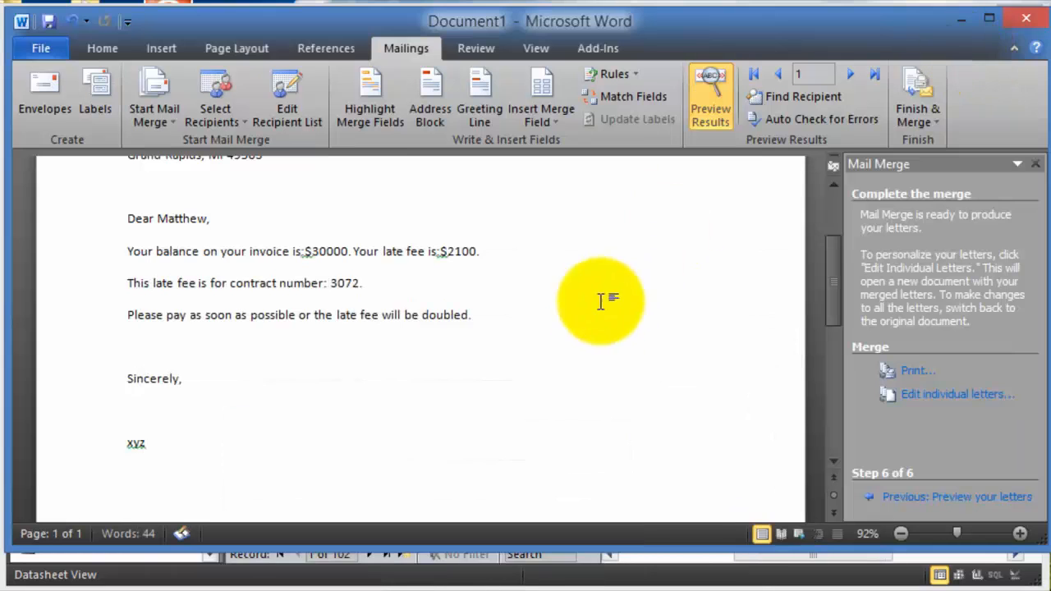
- Back in Access, compact and repair Using Access 2010, then reopen its Info page
{"action": "left_click", "coordinate": [958, 21]}
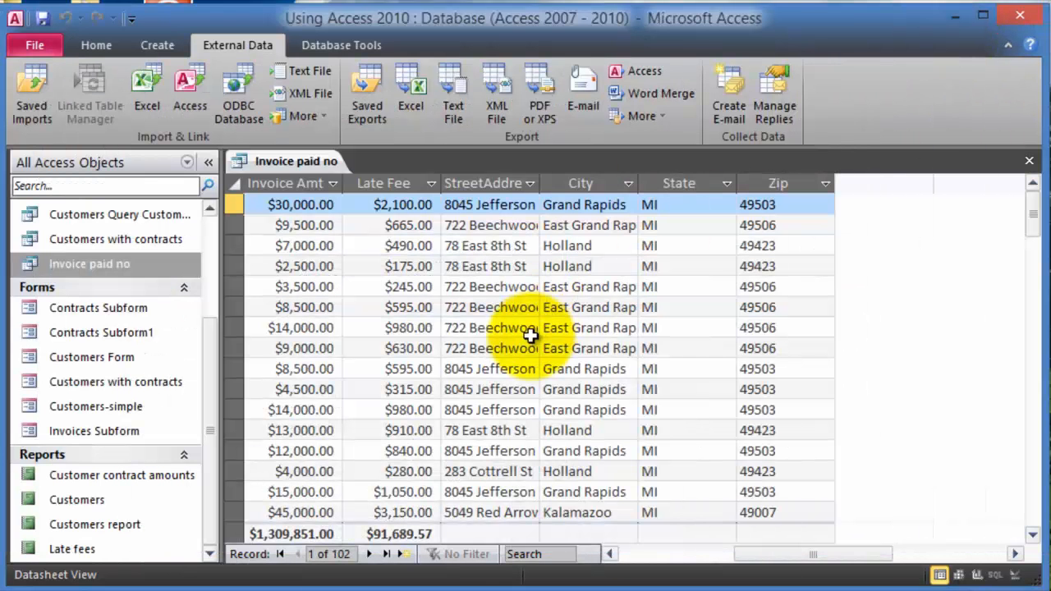
{"action": "left_click", "coordinate": [46, 46]}
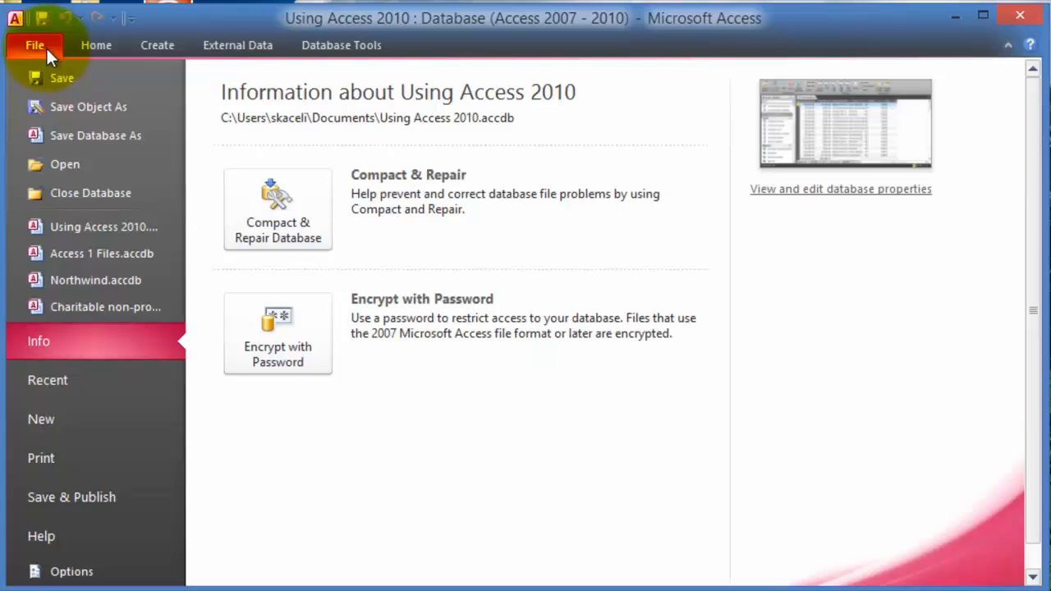
{"action": "left_click", "coordinate": [306, 241]}
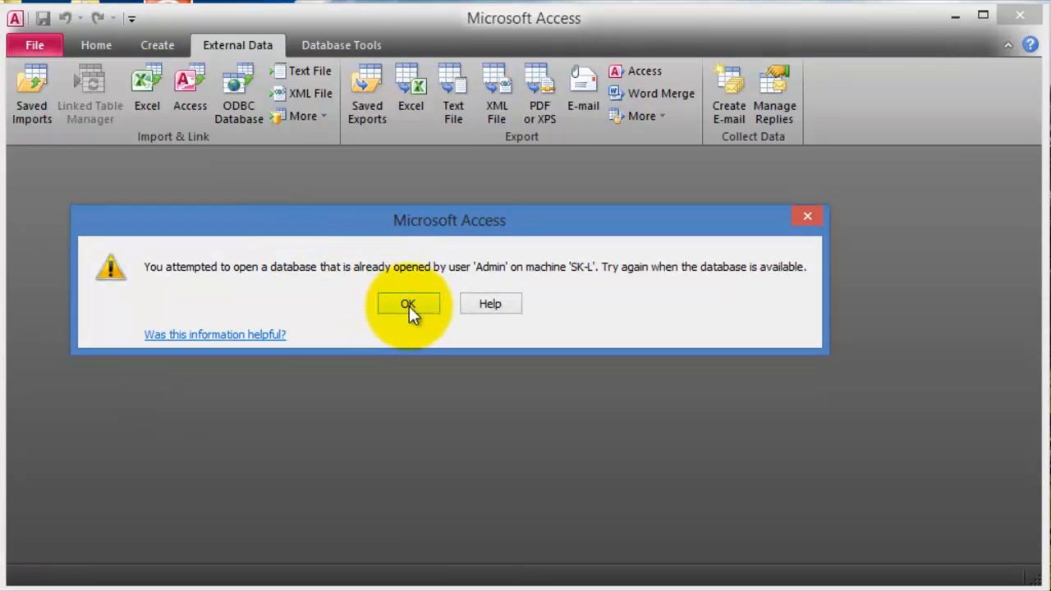
{"action": "left_click", "coordinate": [409, 306]}
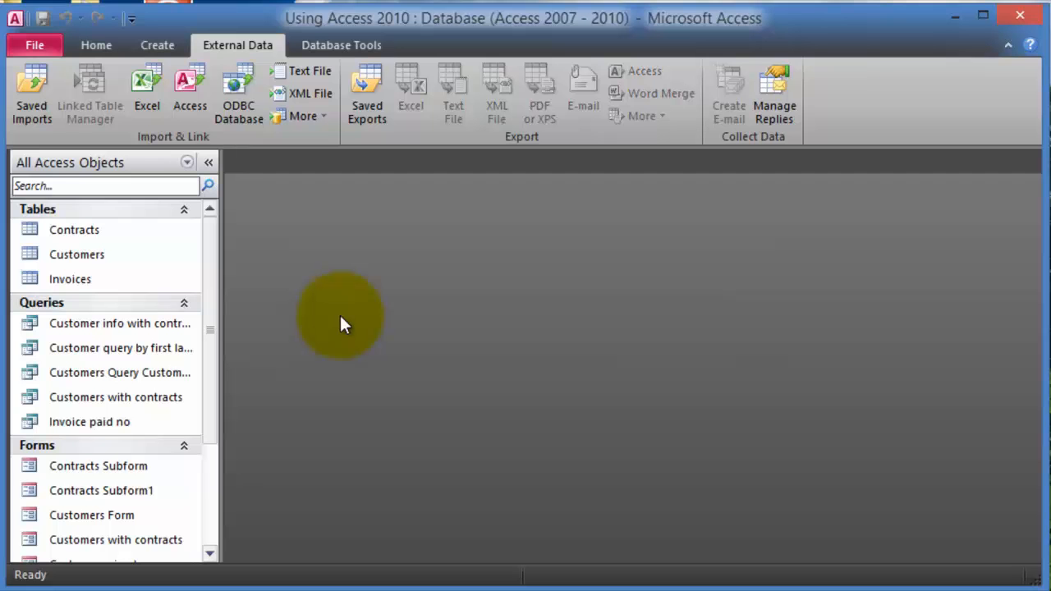
{"action": "left_click", "coordinate": [54, 46]}
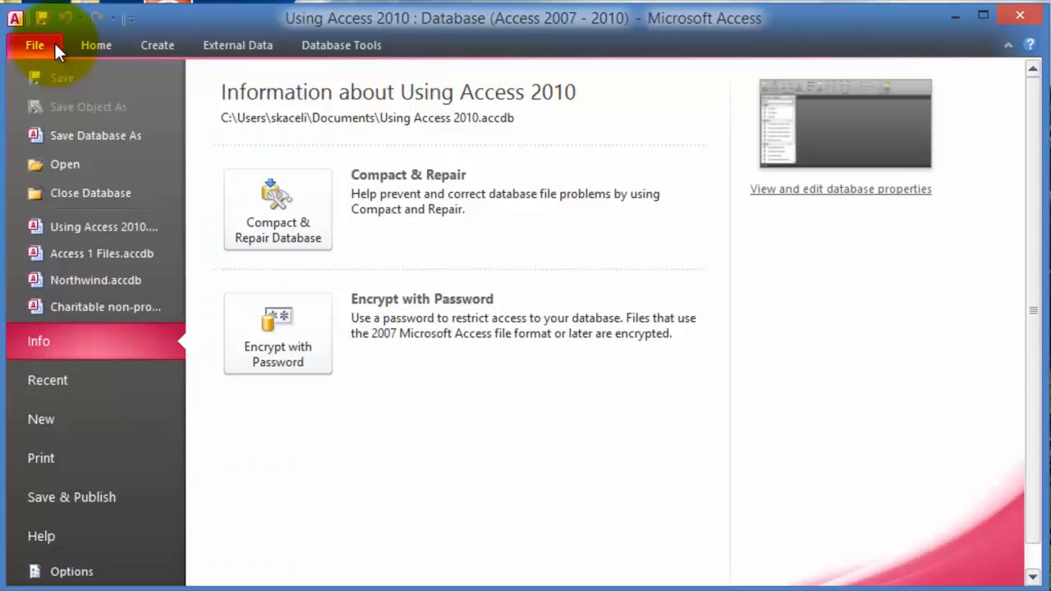